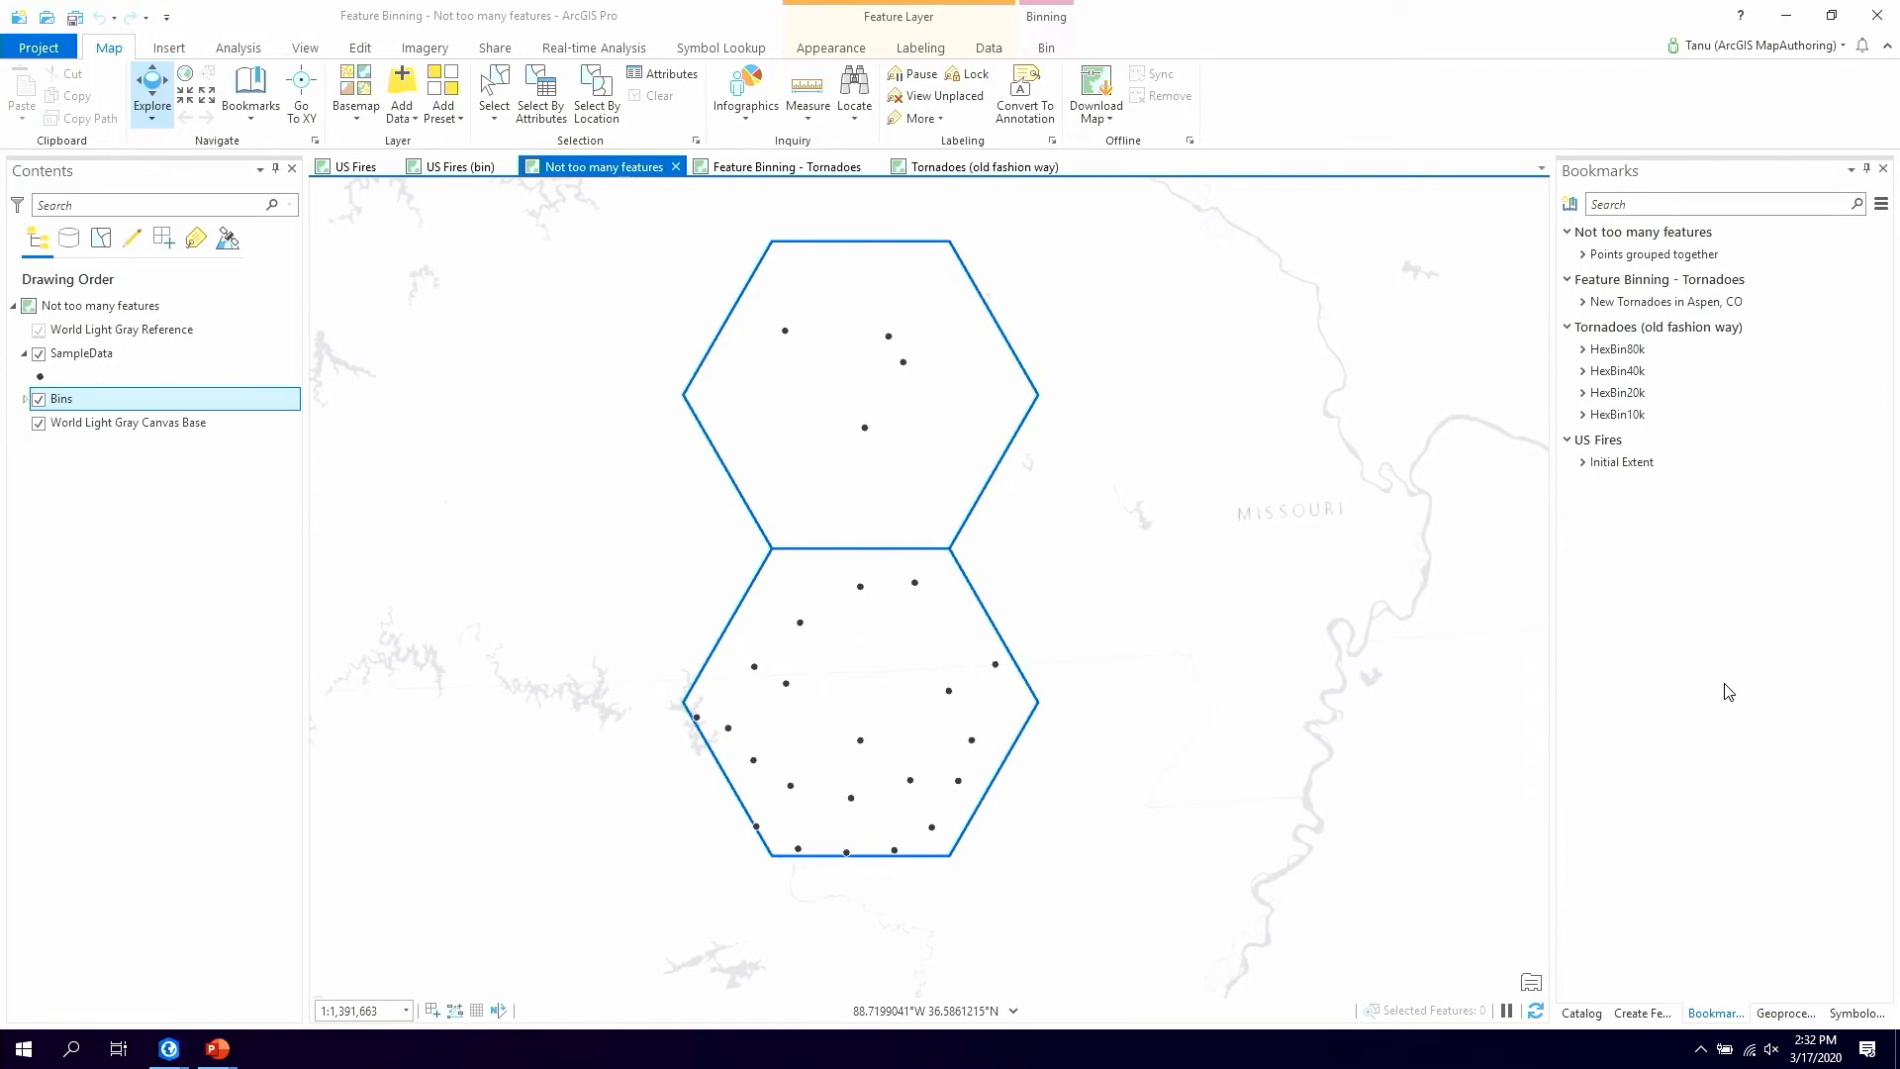
Enable the solid fill and the count shape marker in the Bins layer's polygon symbol and apply both
left_click(1853, 1014)
left_click(1698, 392)
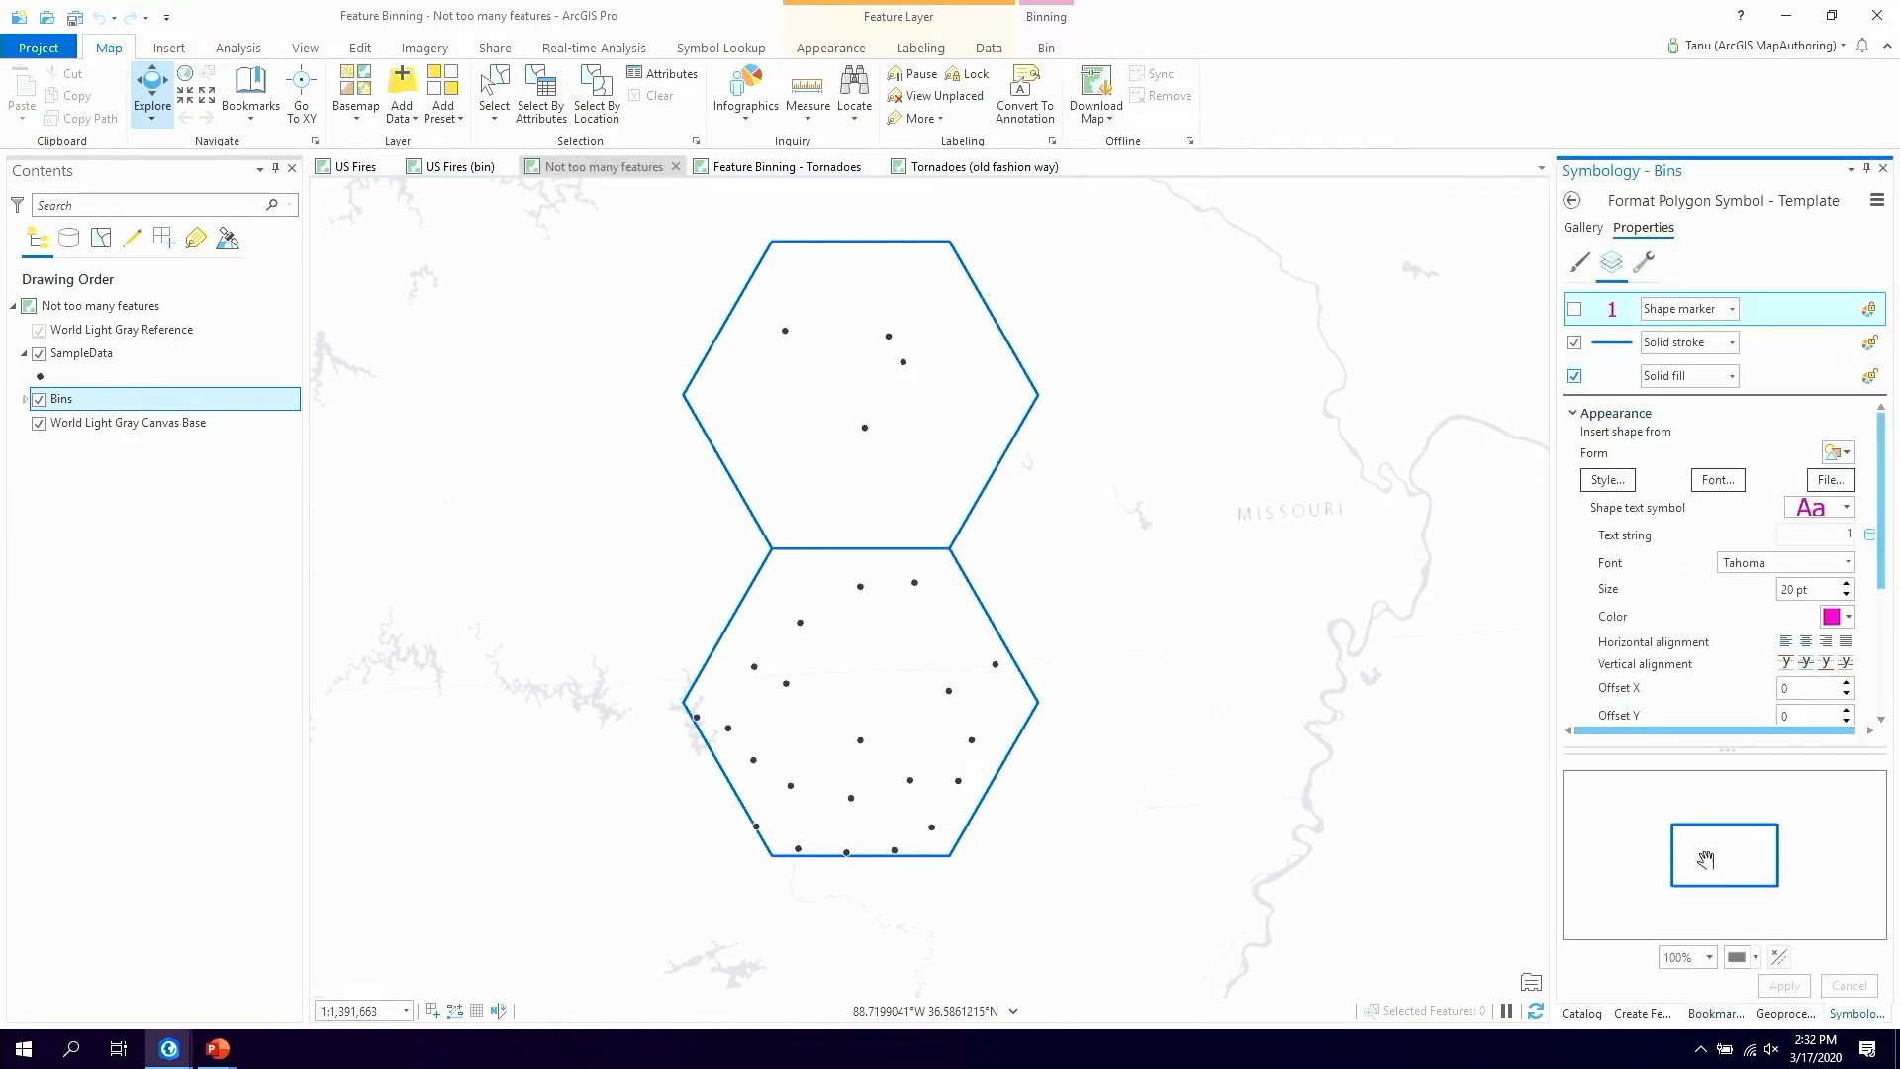
left_click(1784, 986)
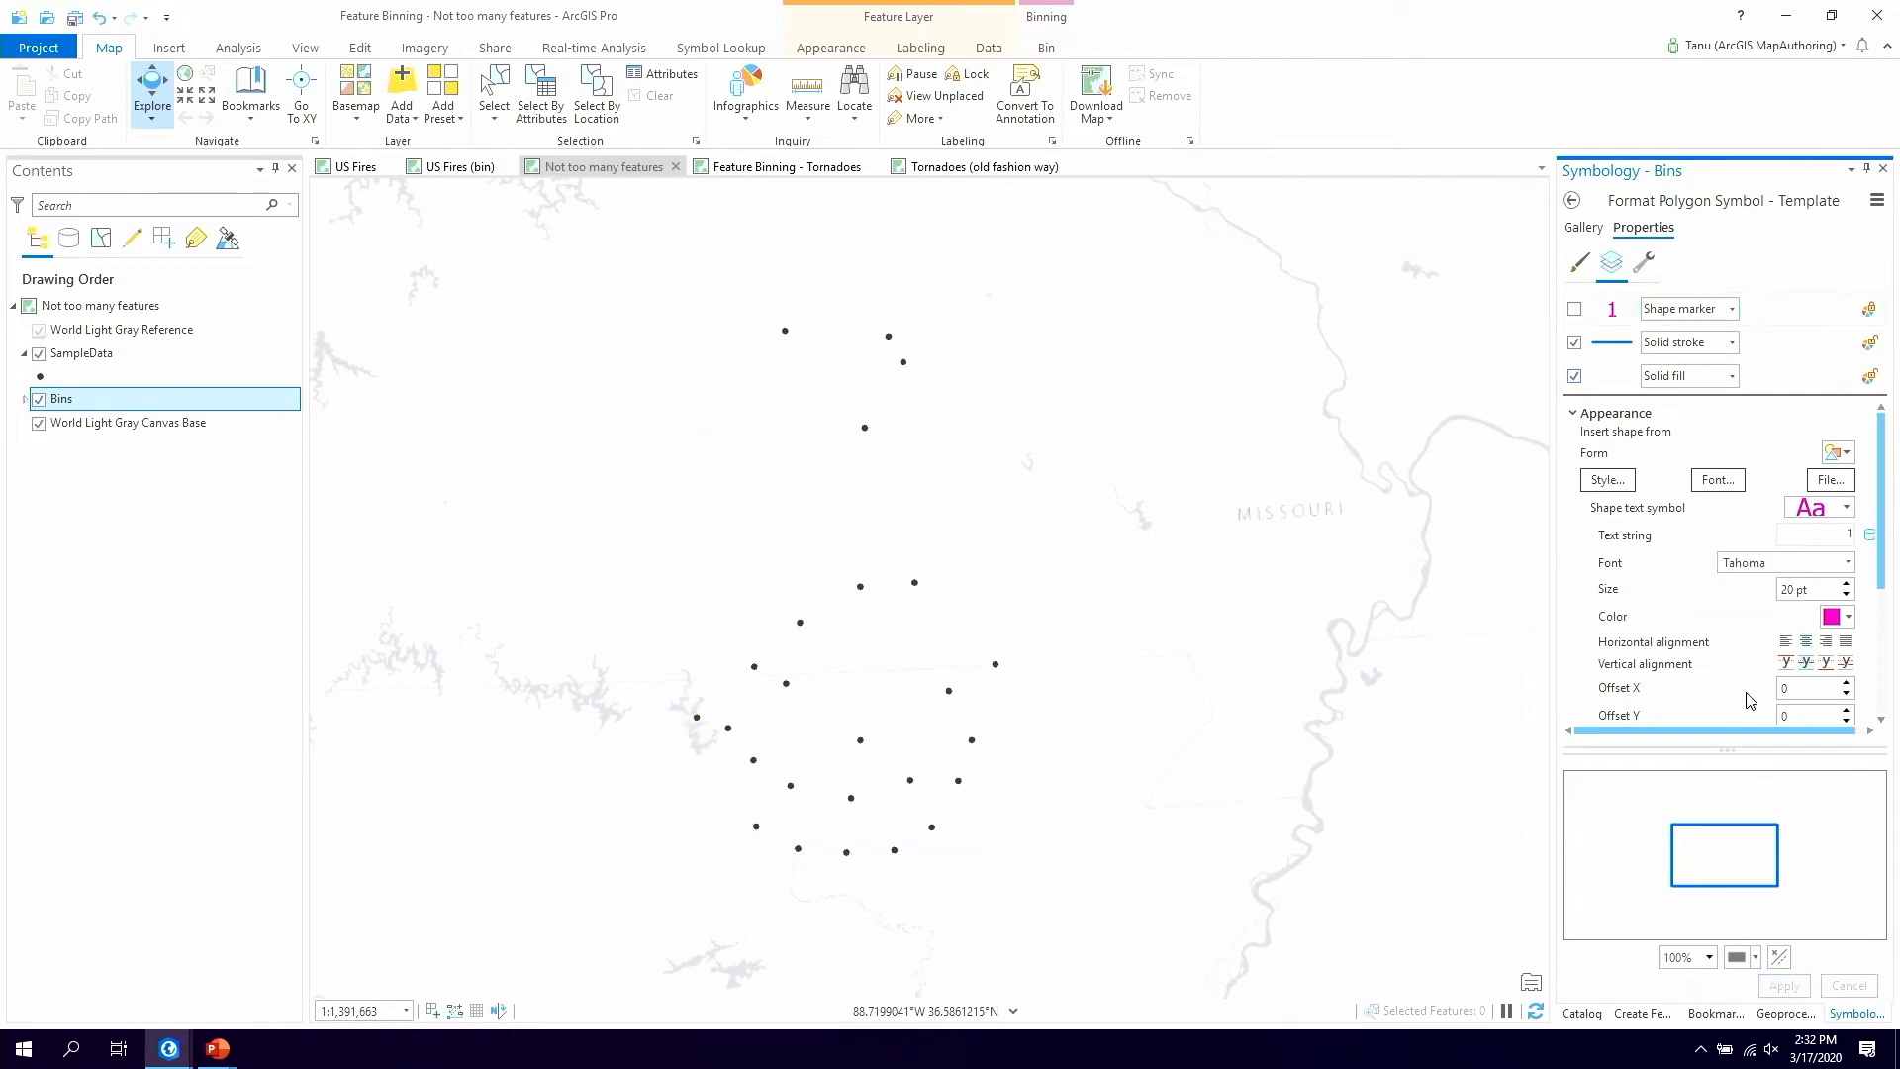
left_click(1574, 309)
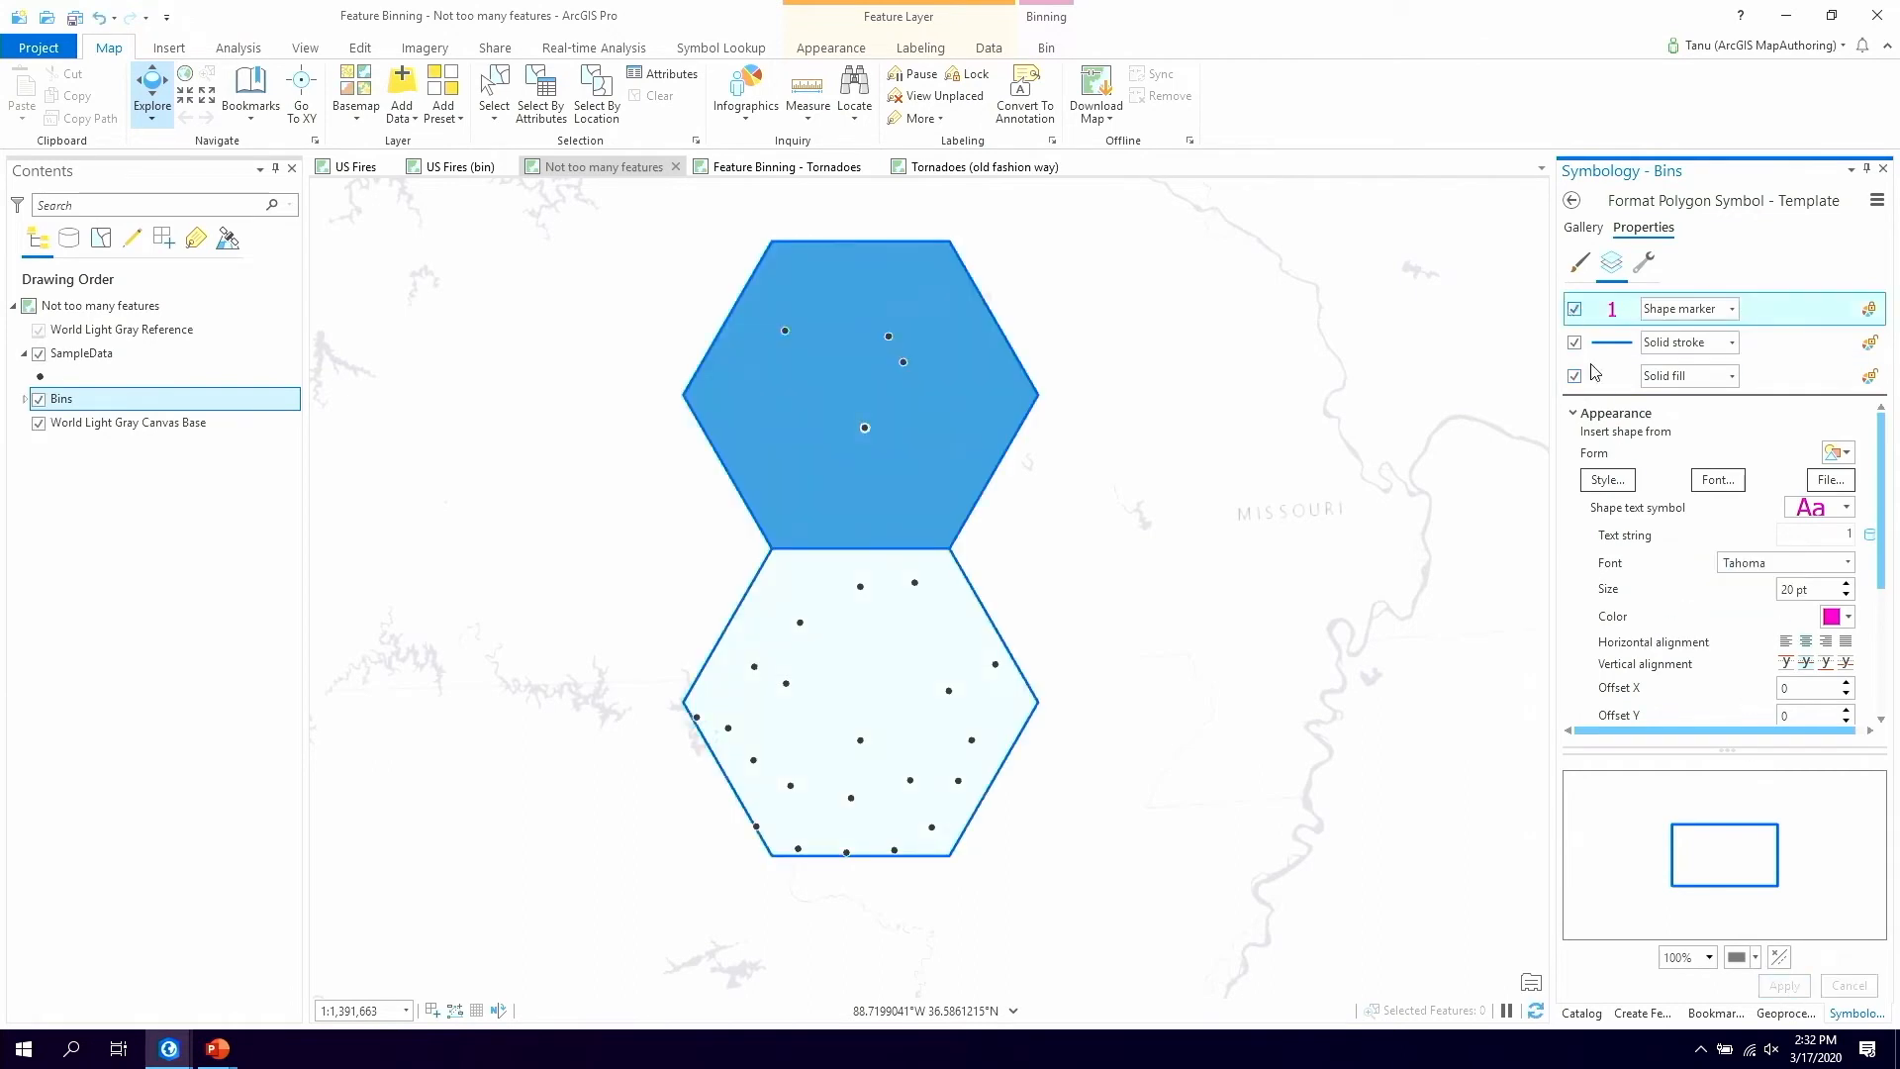
left_click(1787, 986)
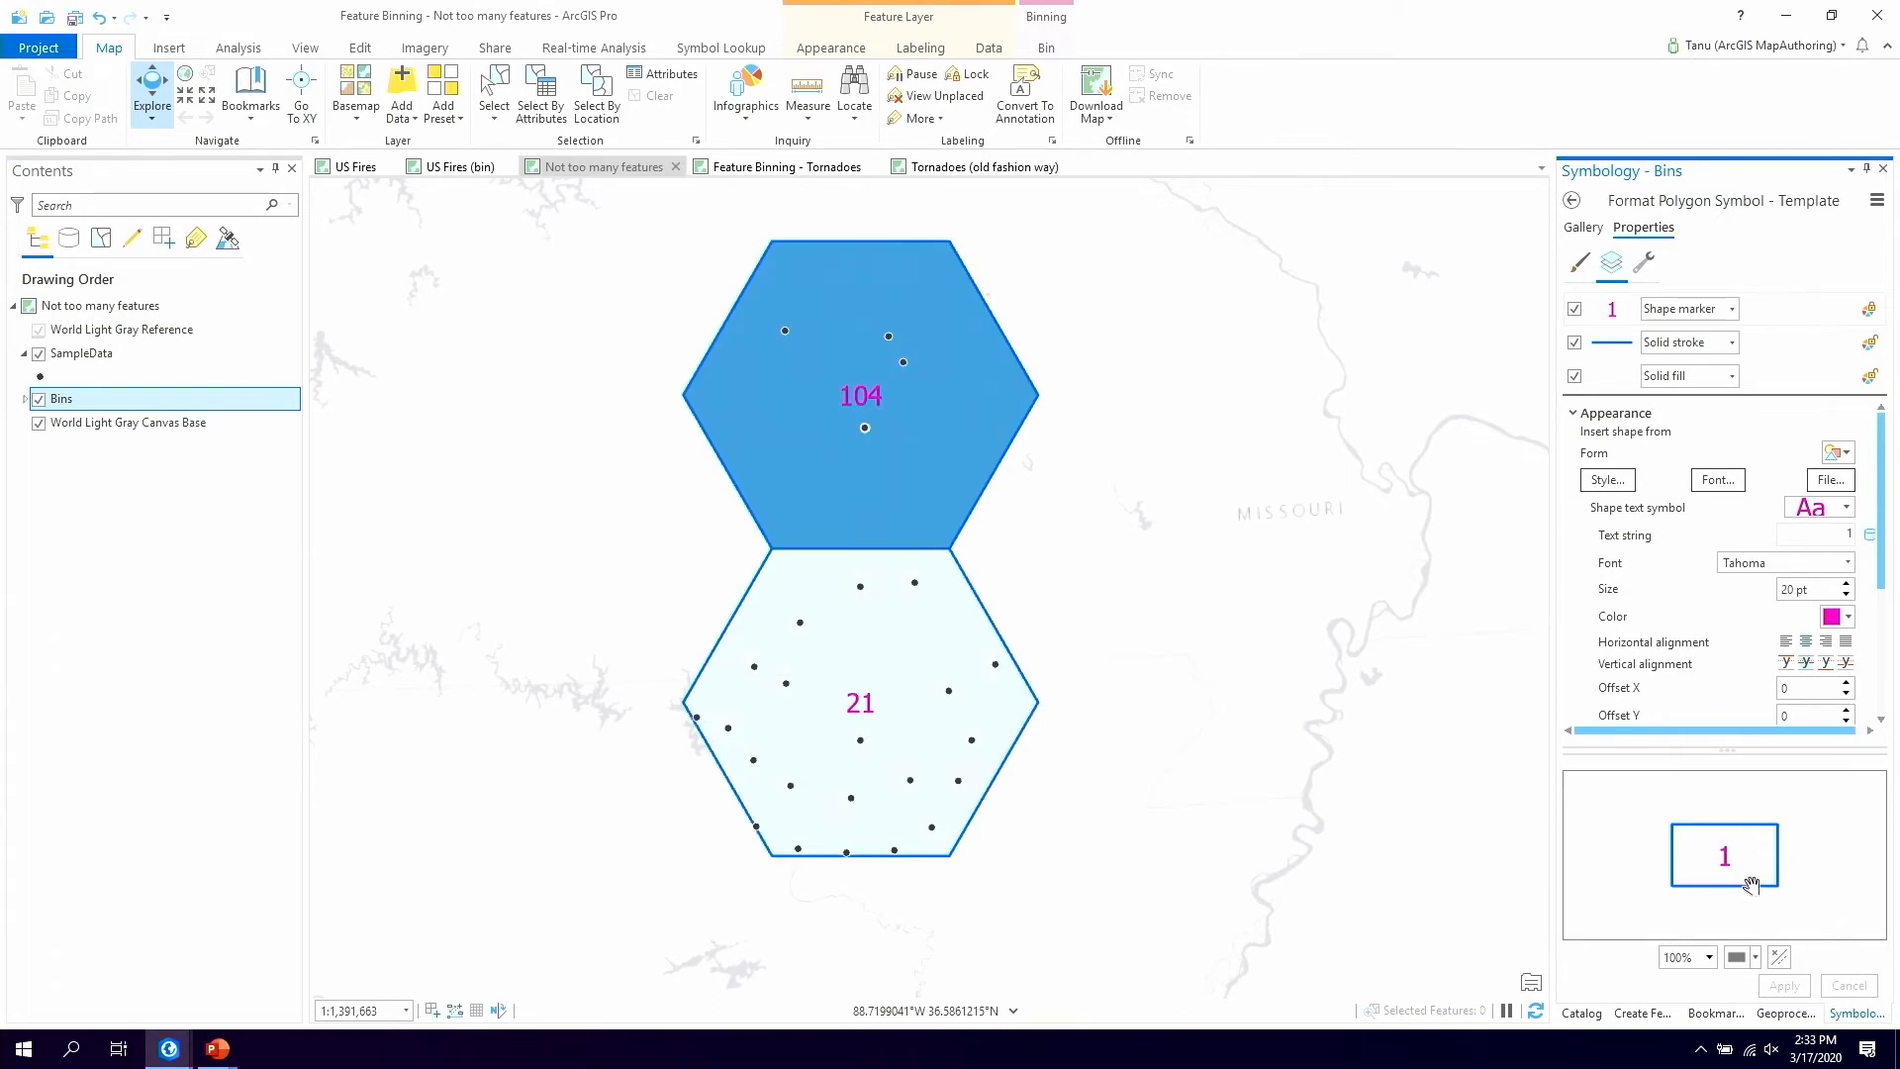
Reduce the bin size of the Bins layer by three levels in the Not too many features map
left_click(636, 170)
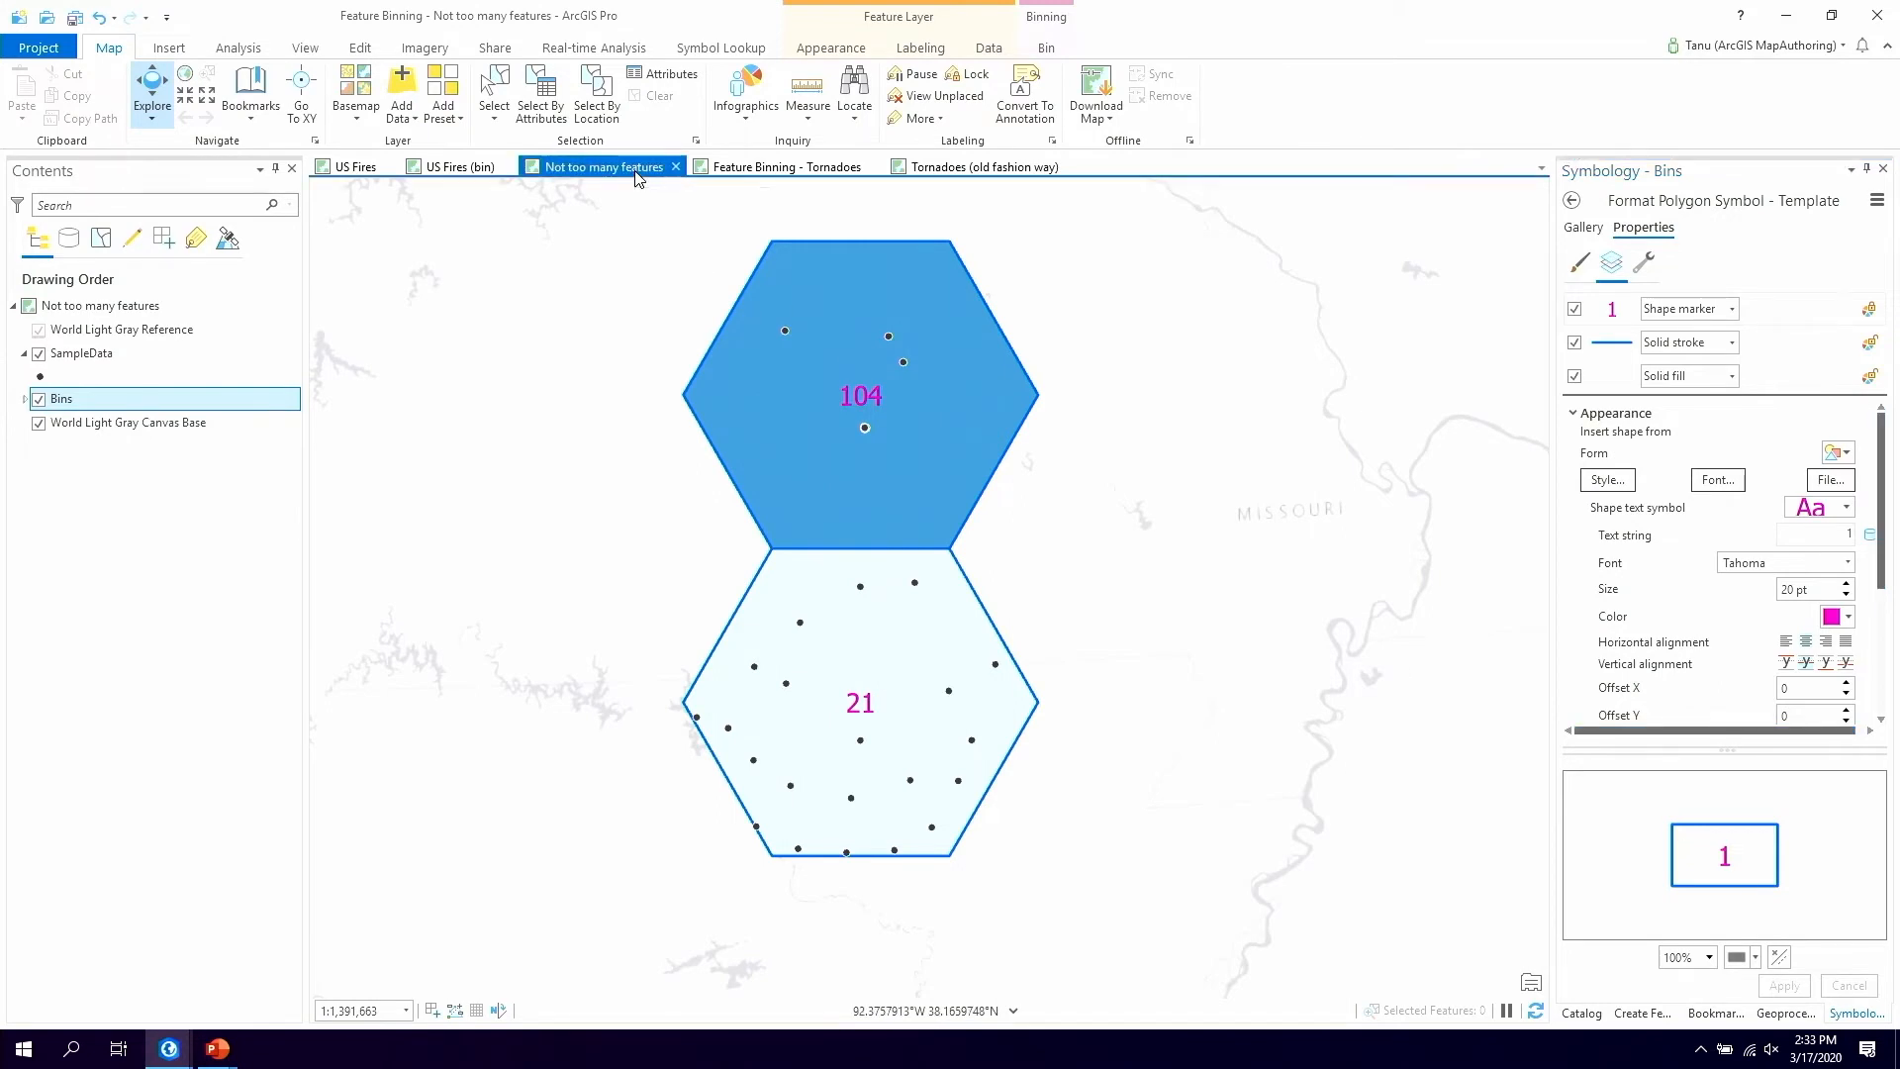
left_click(1053, 50)
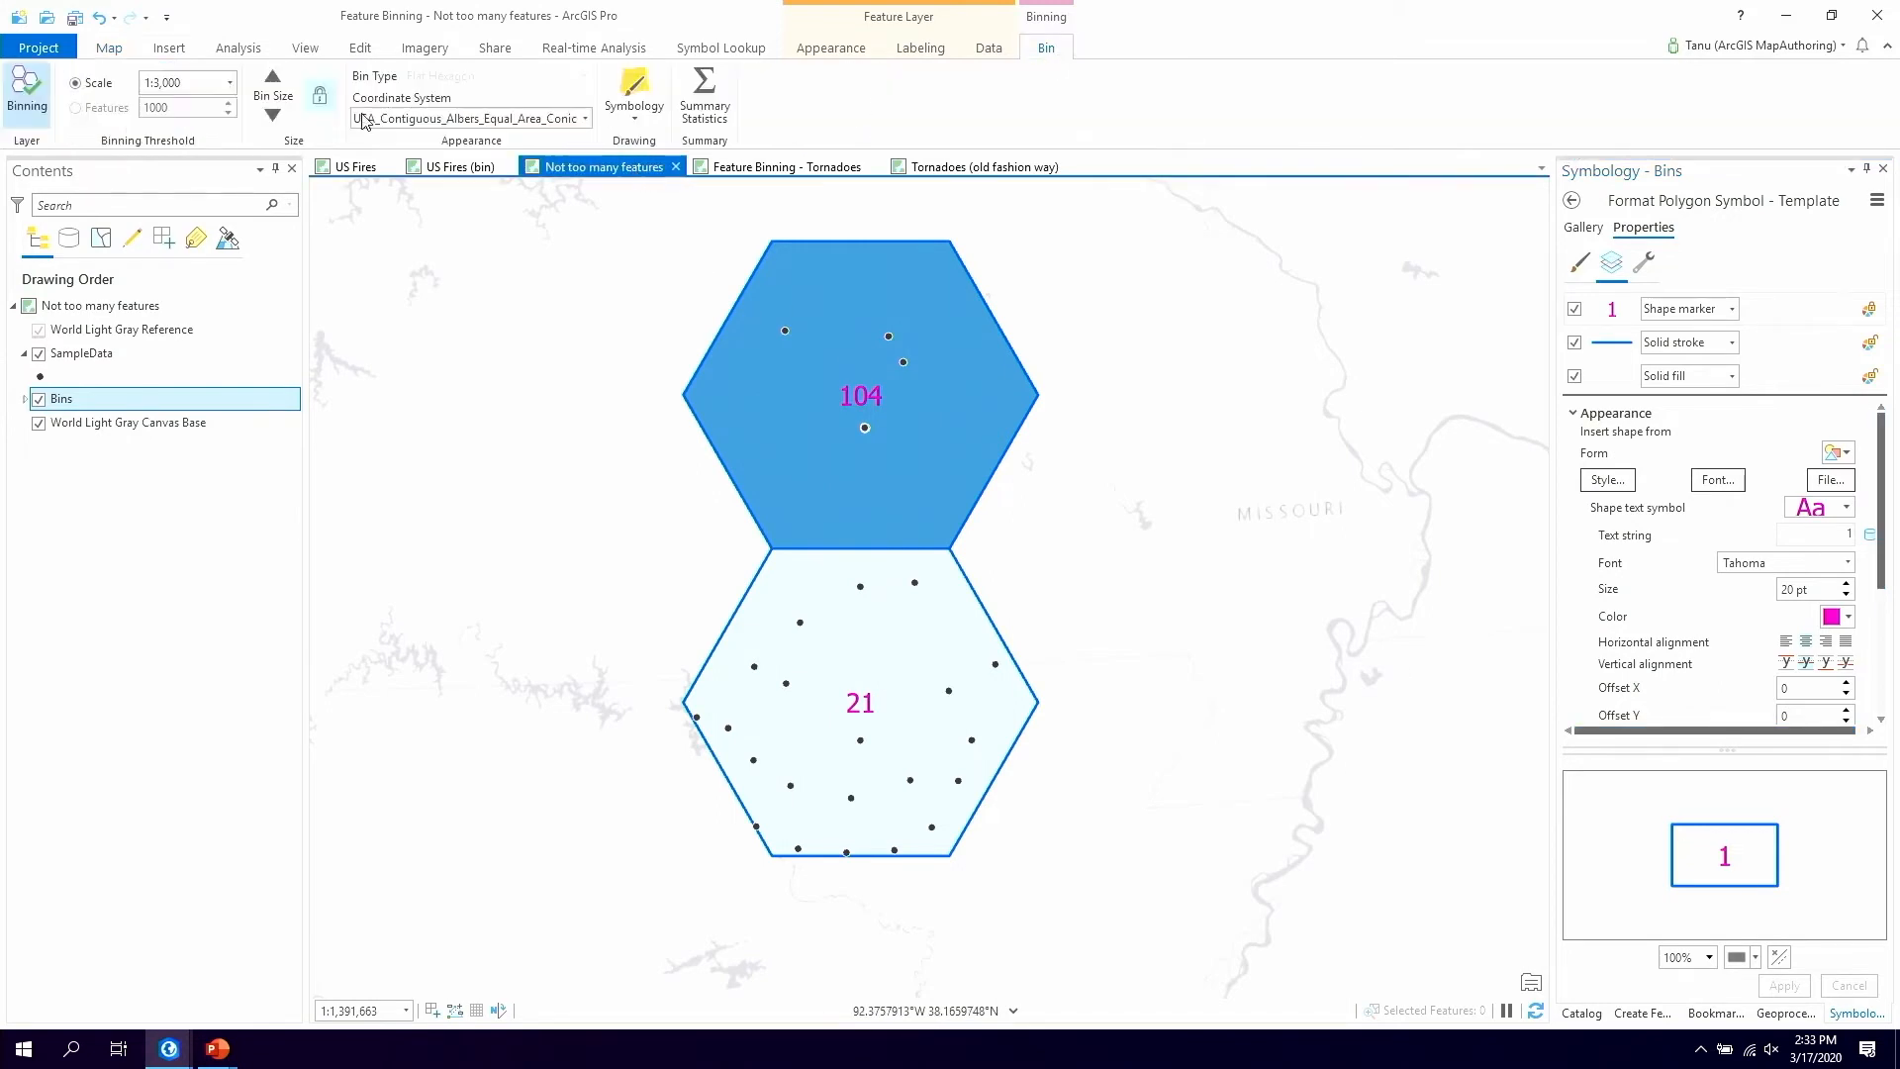
left_click(283, 120)
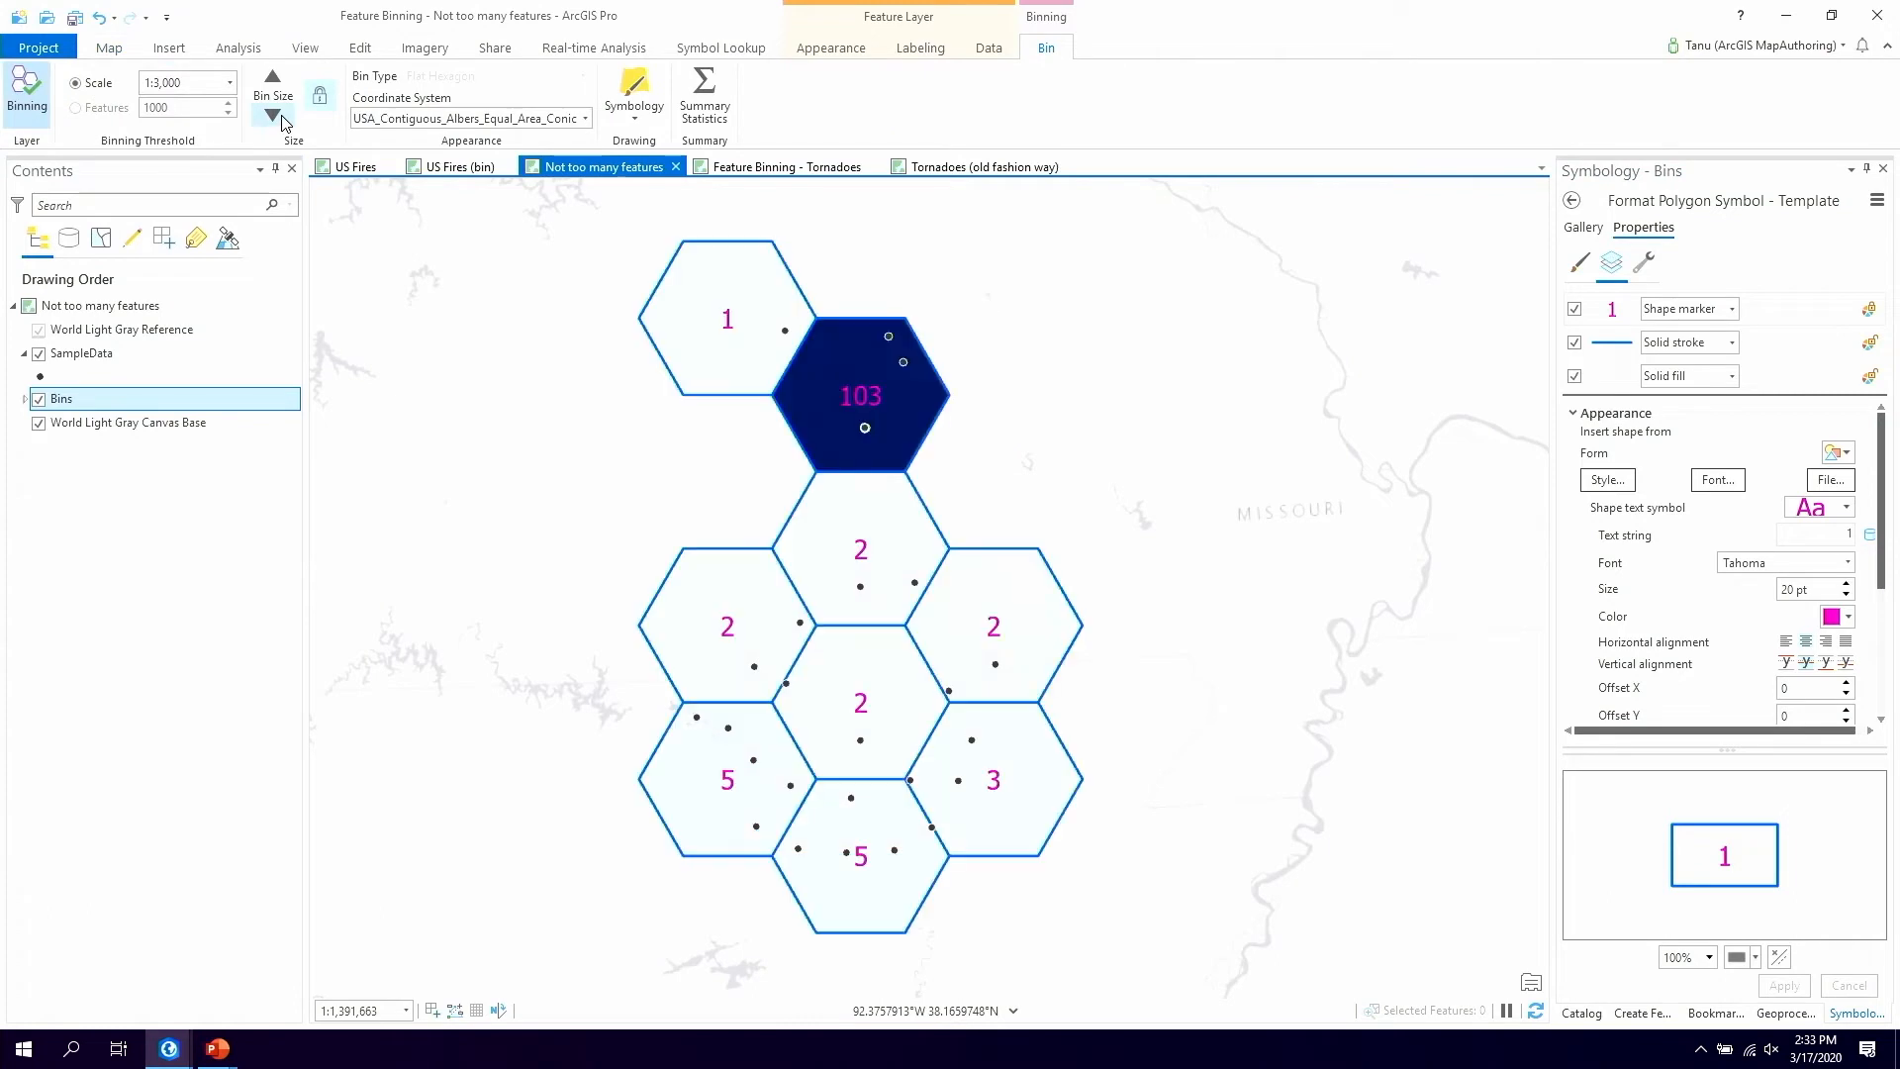
left_click(274, 116)
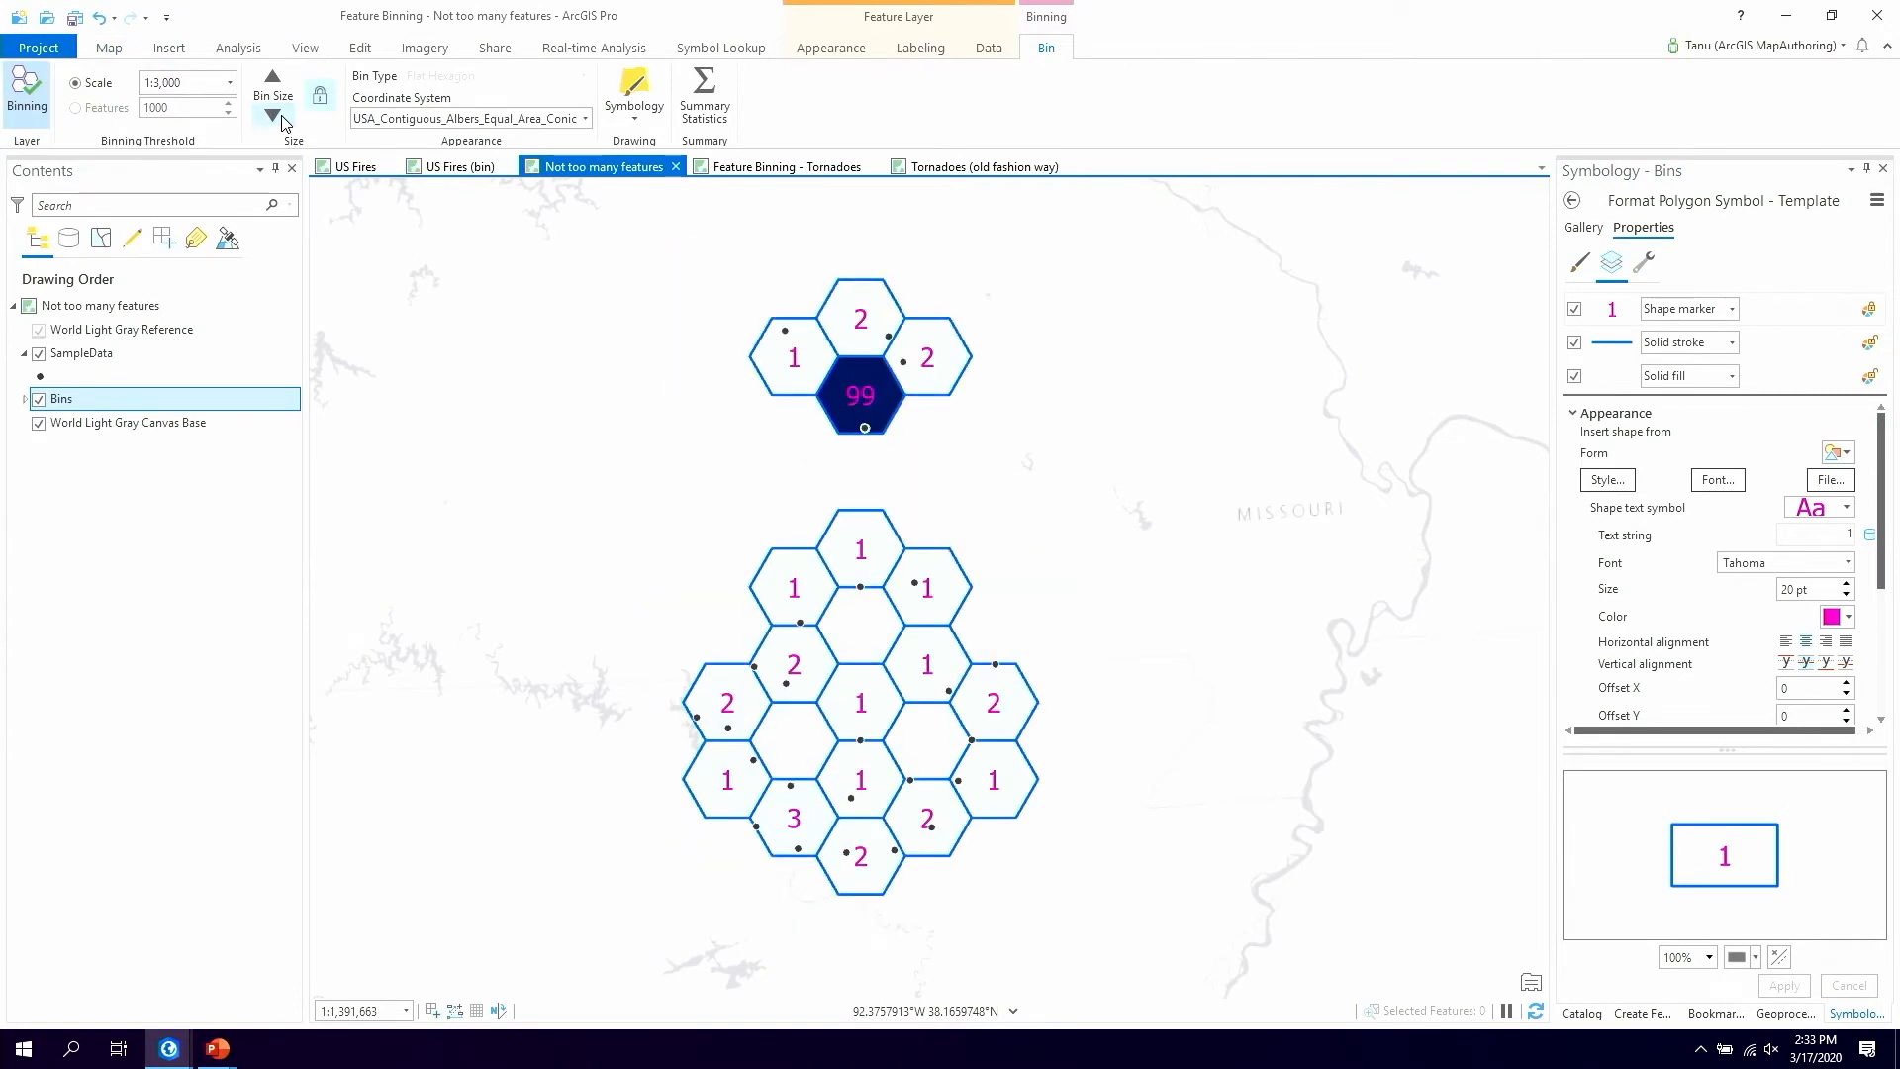
left_click(283, 120)
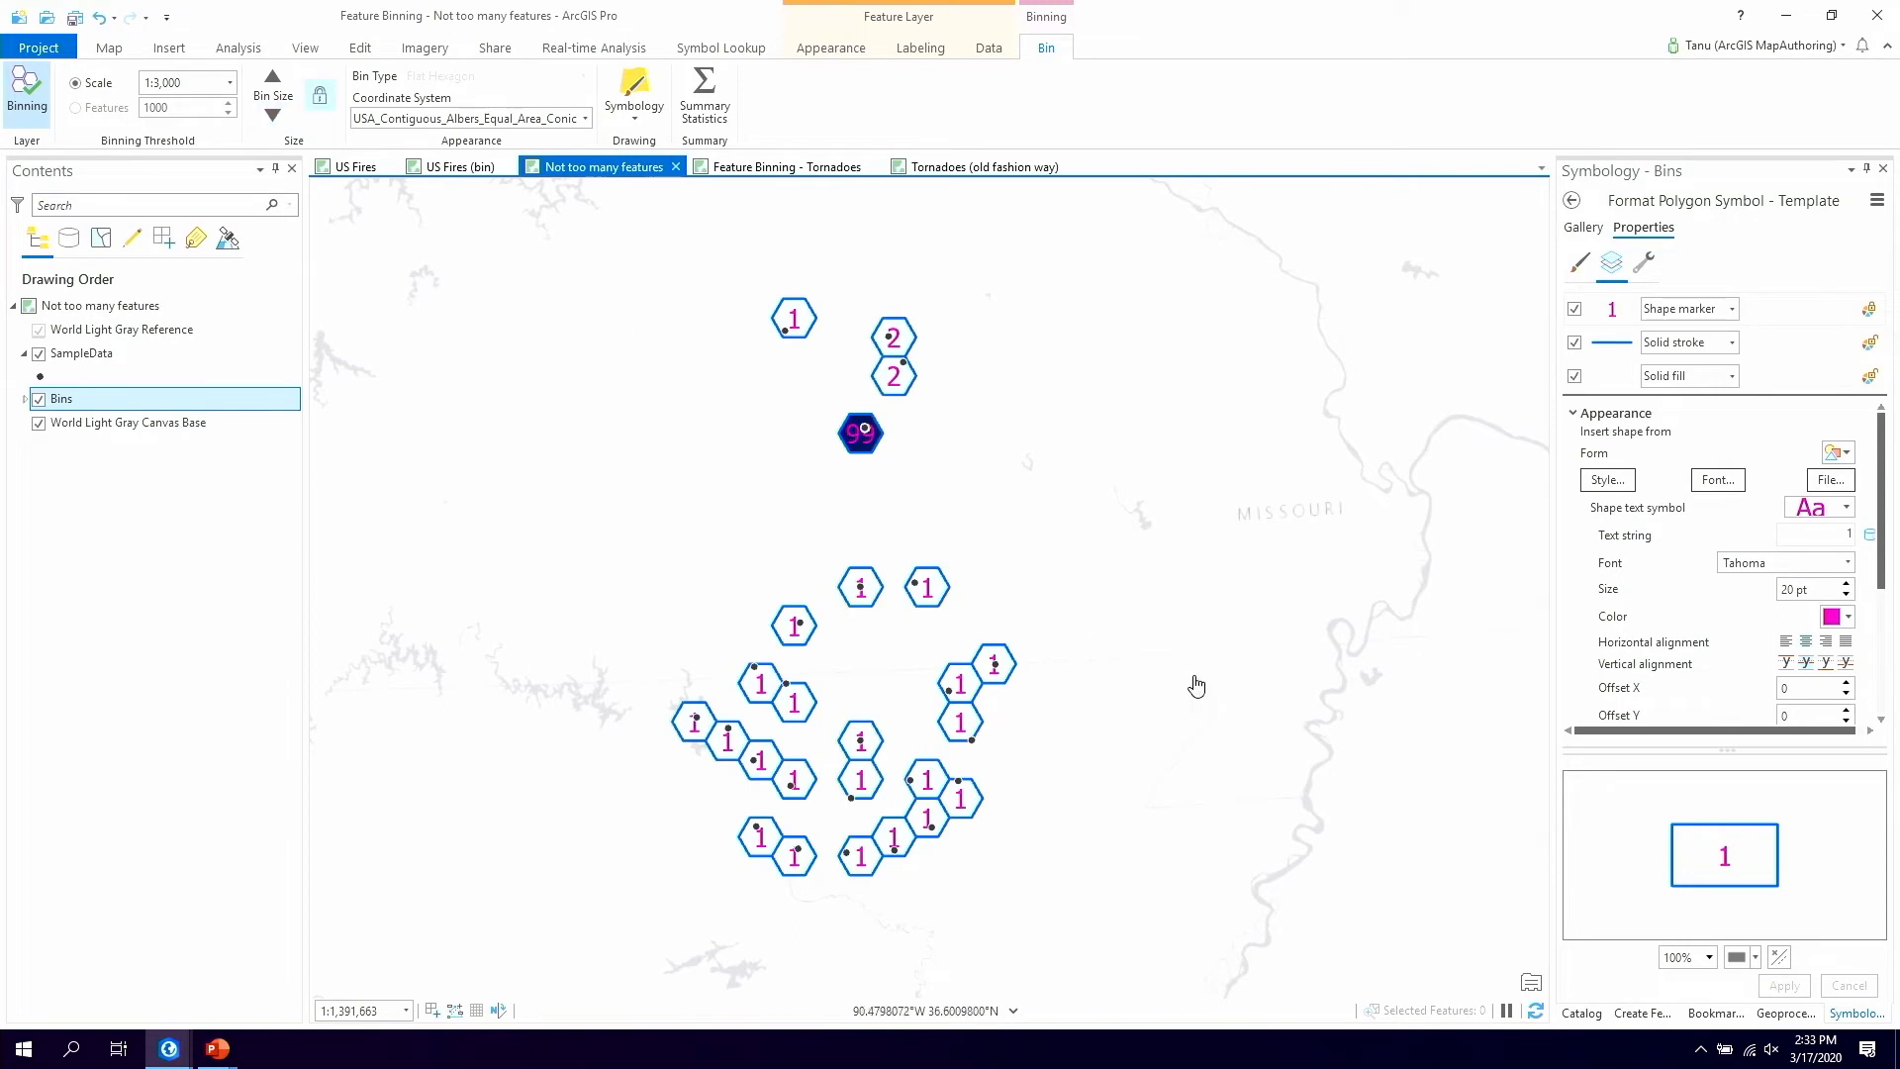
Examine the clustered points at the Points grouped together bookmark and compare them with the surrounding bins at smaller scales
left_click(1716, 1014)
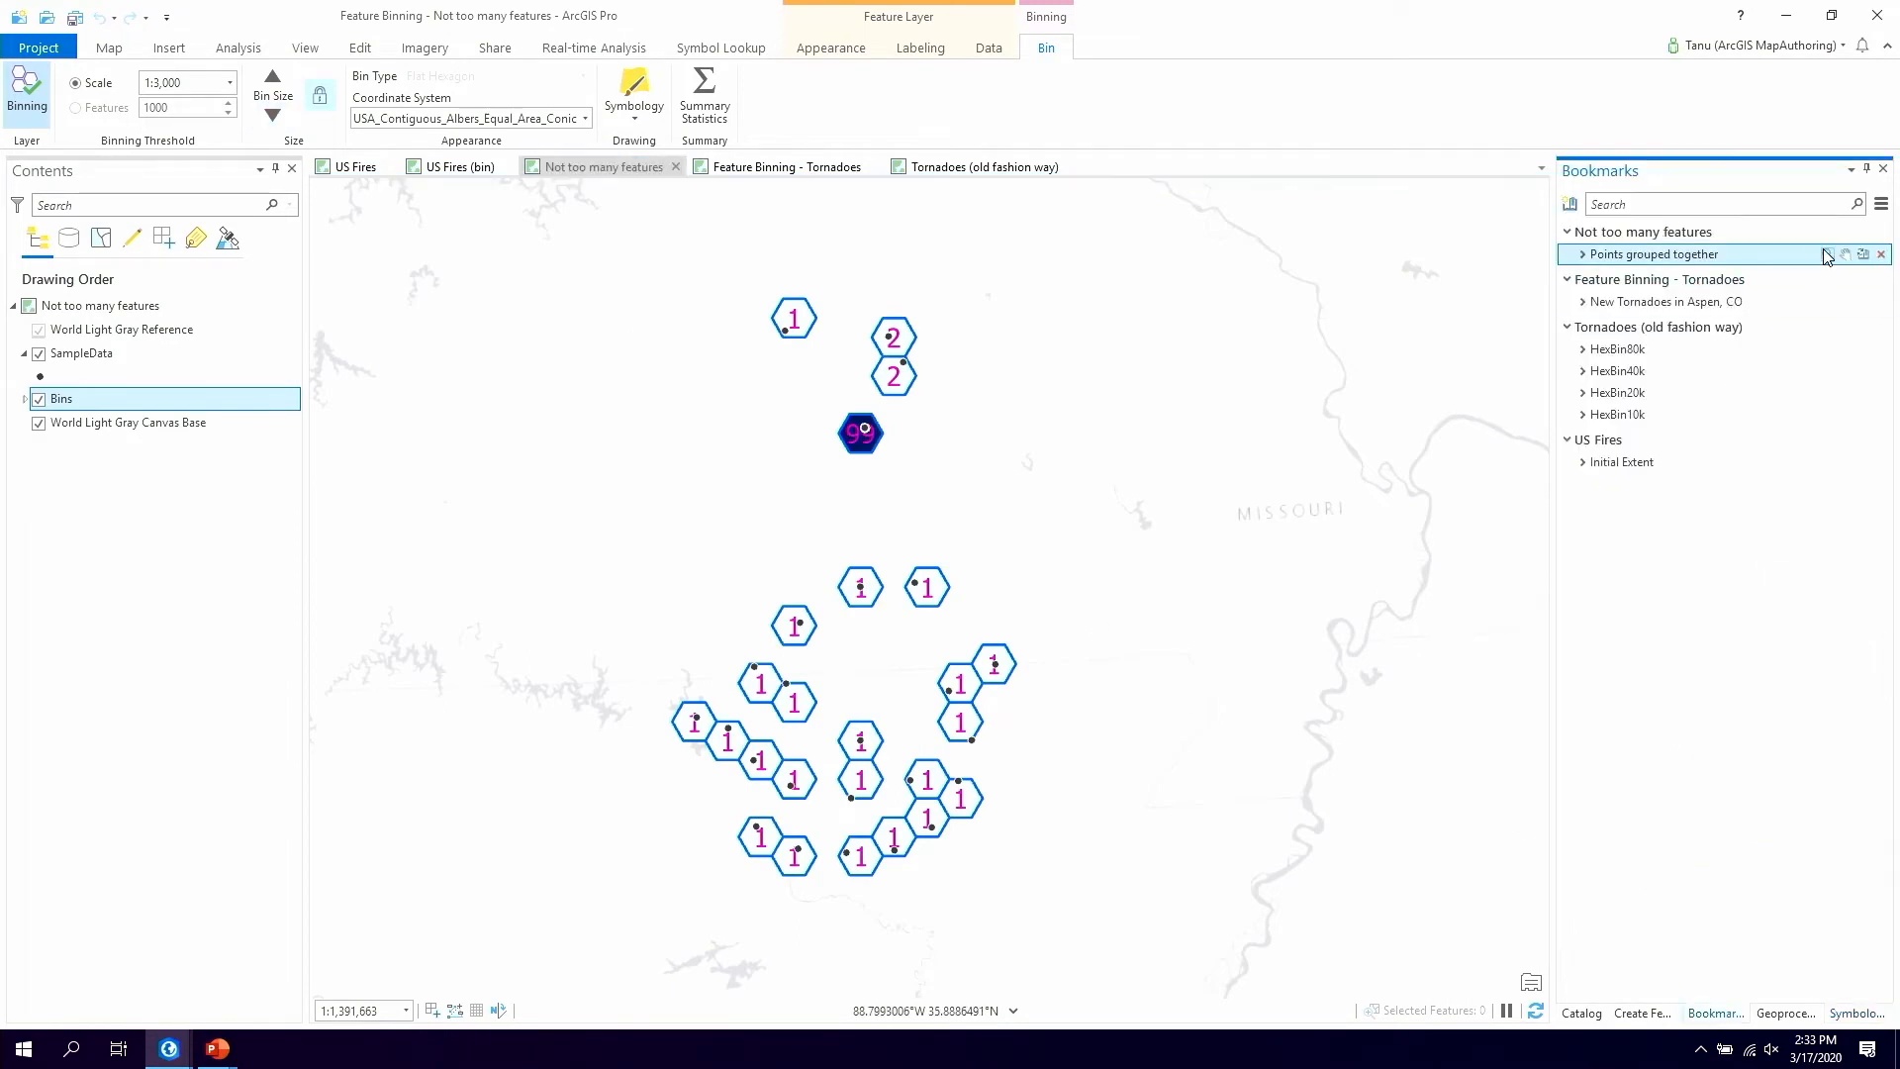
left_click(1821, 256)
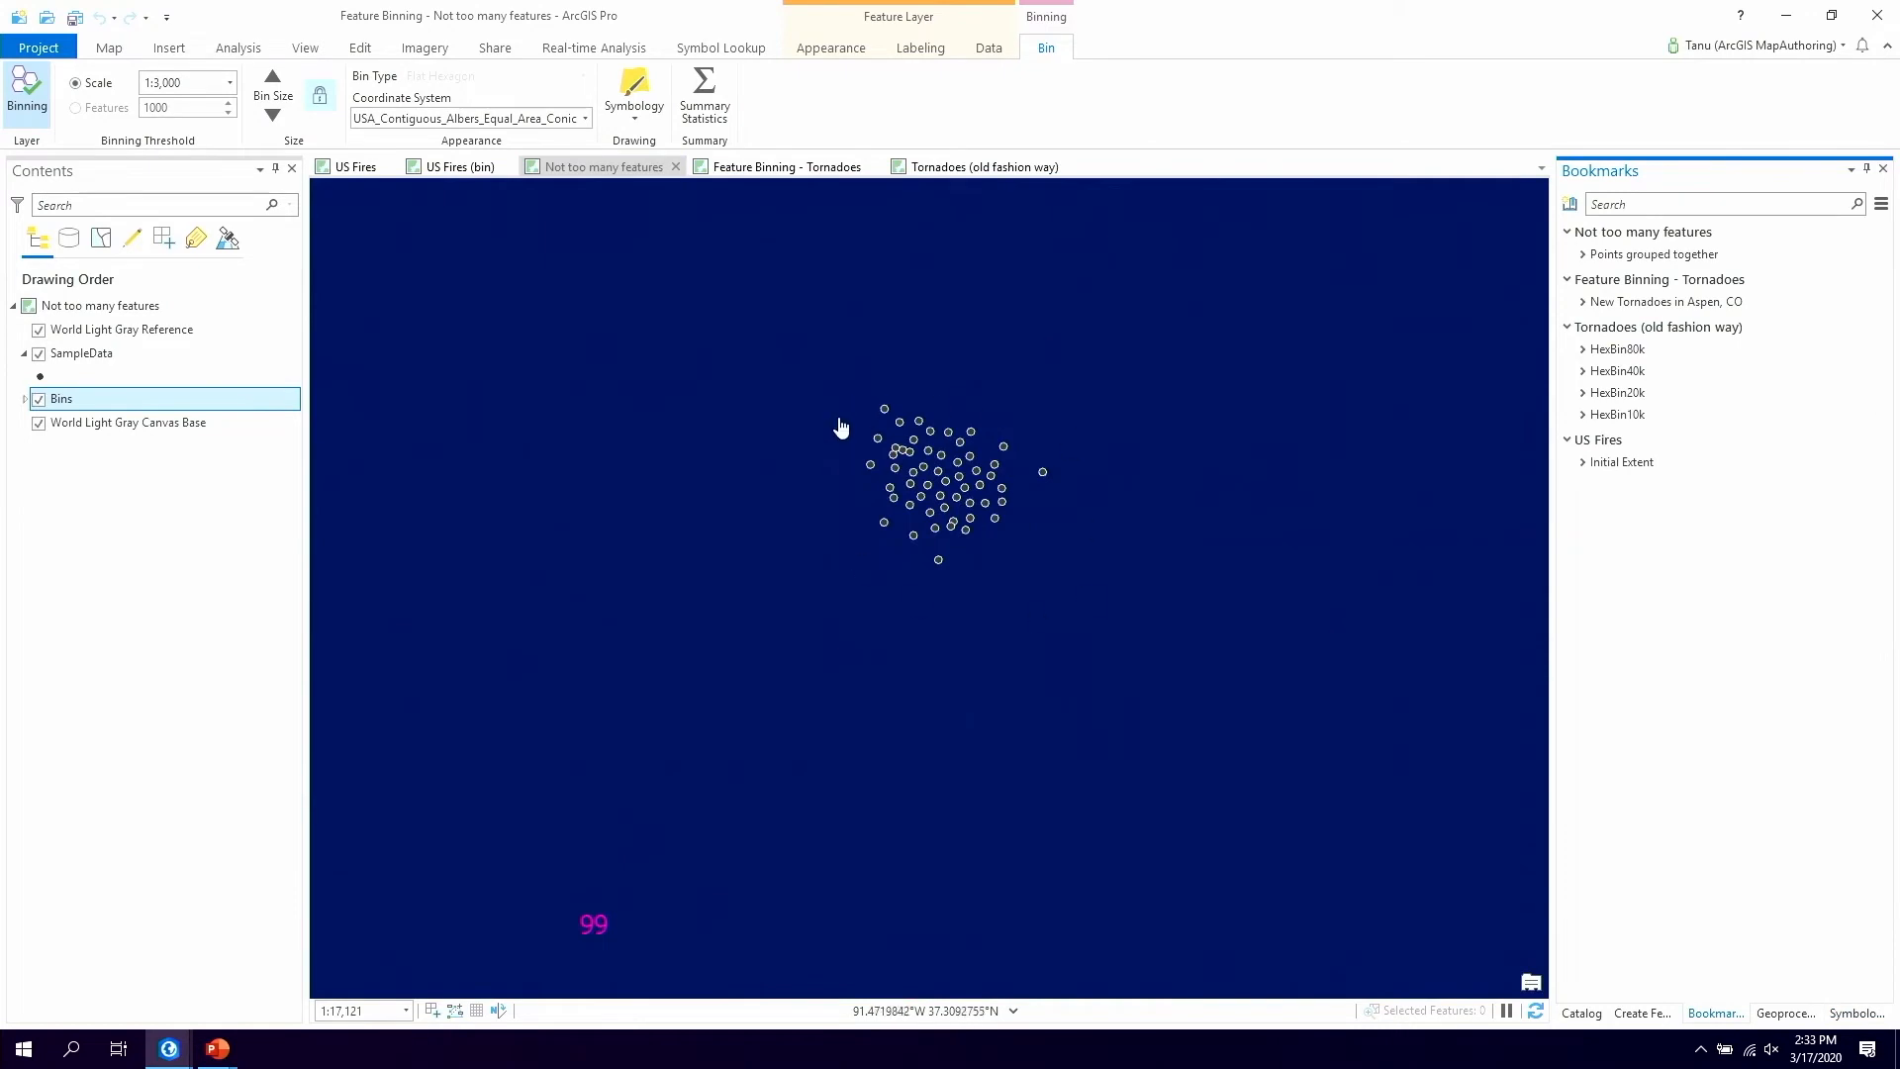
scroll(1046, 564, "down", 5)
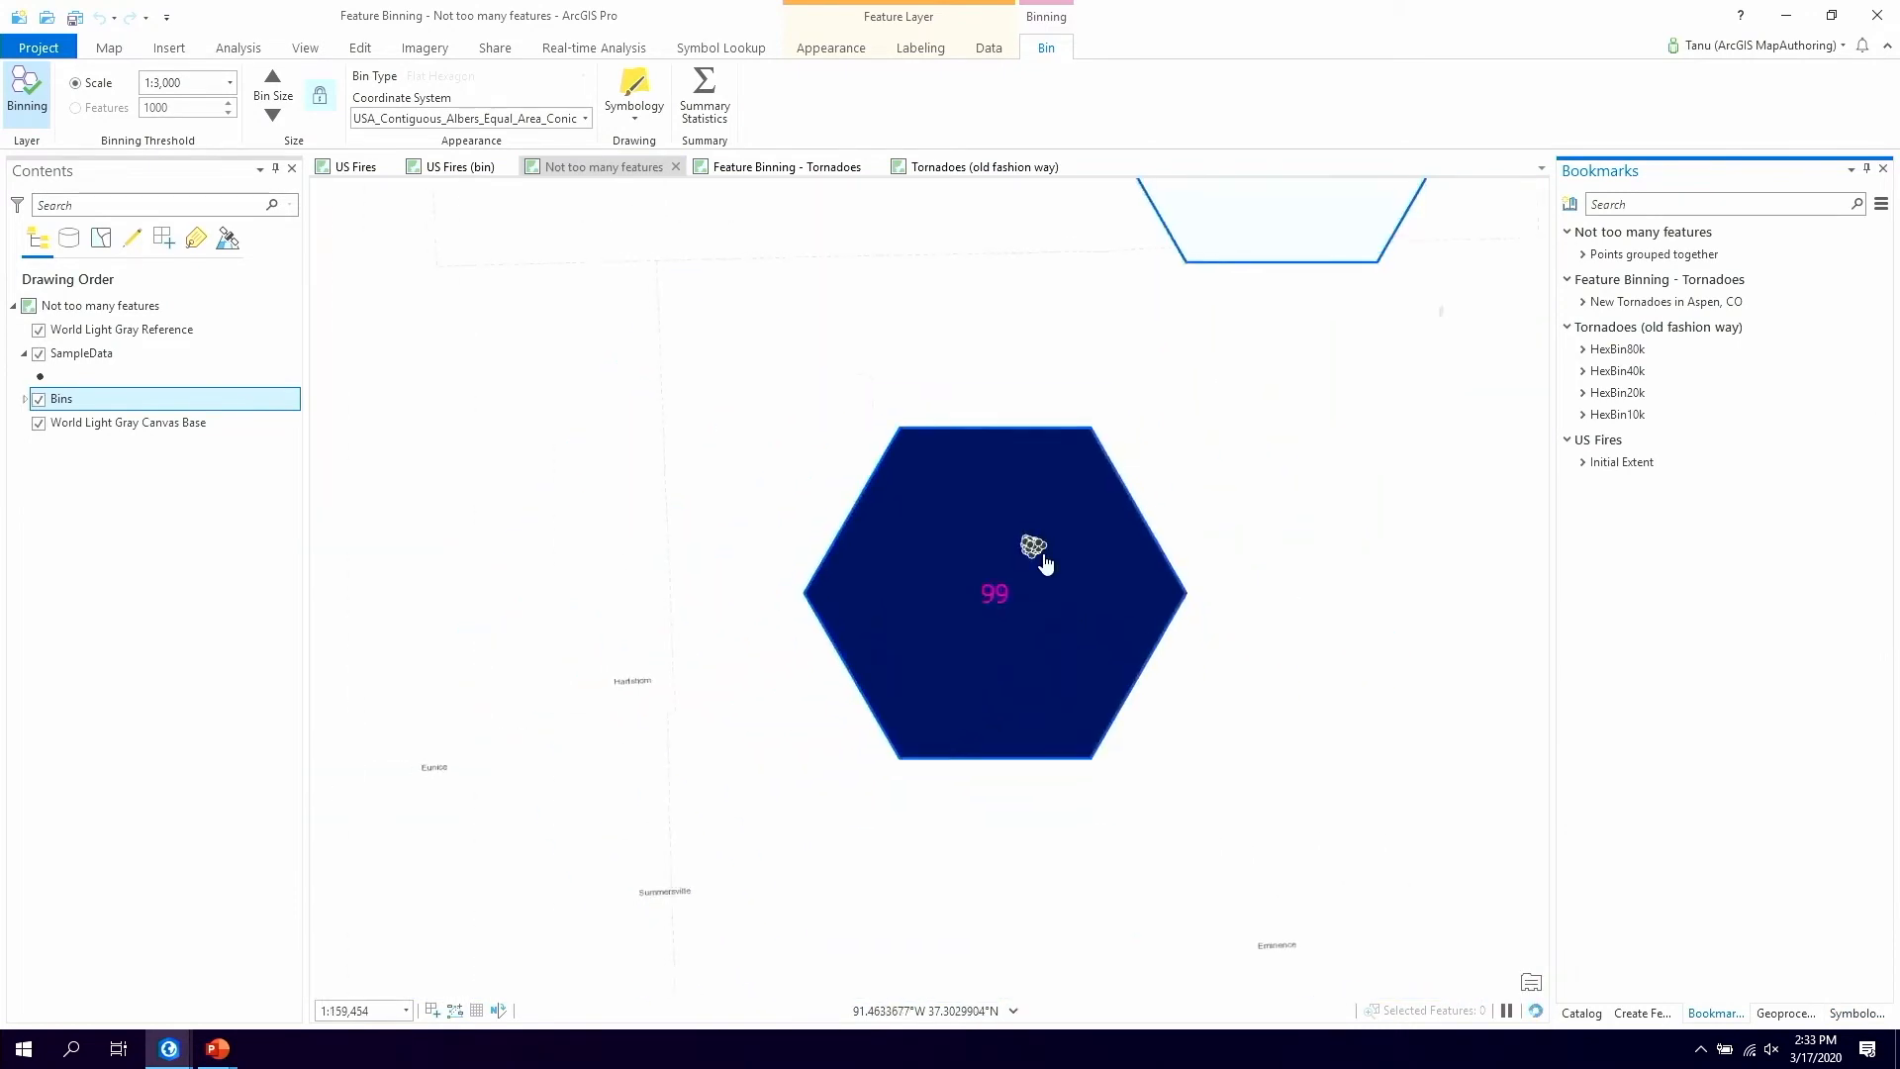
scroll(1046, 564, "down", 3)
left_click_drag(1046, 564, 1012, 473)
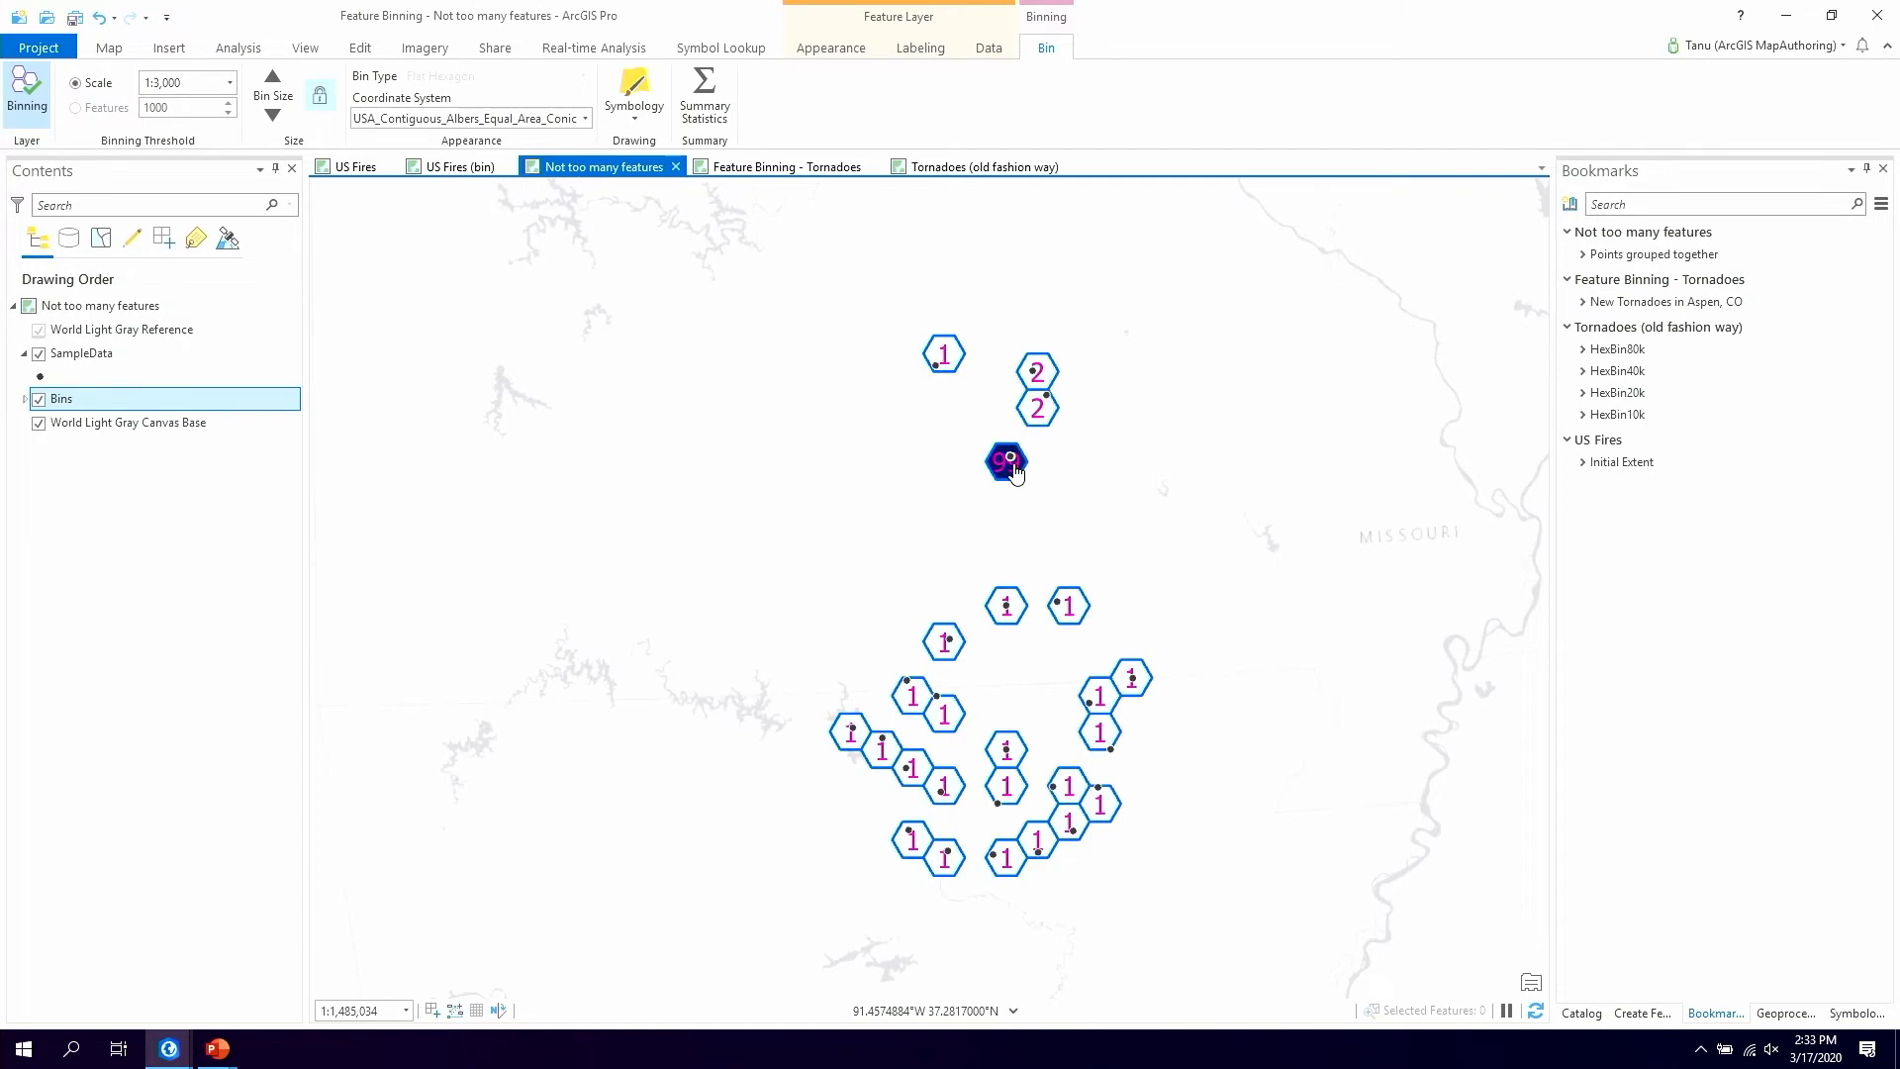
Switch to the Feature Binning - Tornadoes map and display the localhost.sde feature classes in the project catalog
left_click(786, 166)
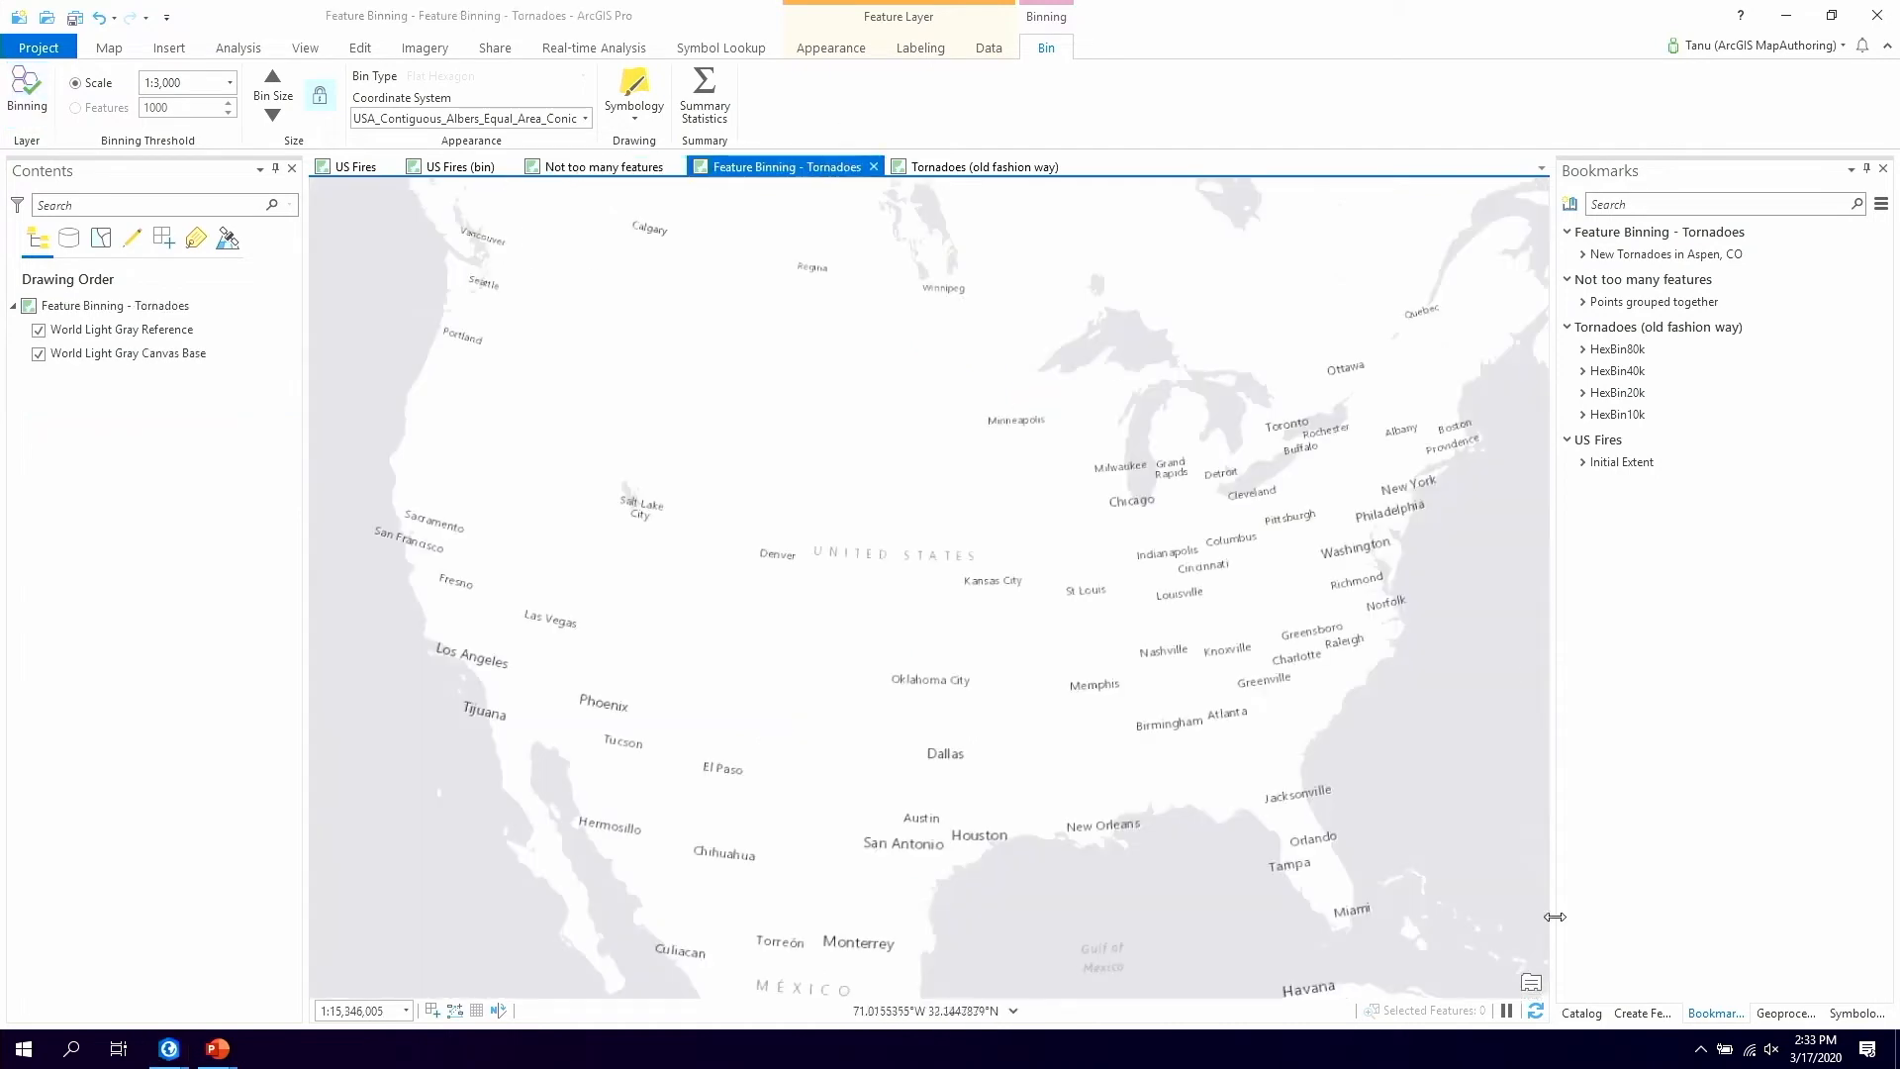
left_click(1582, 1013)
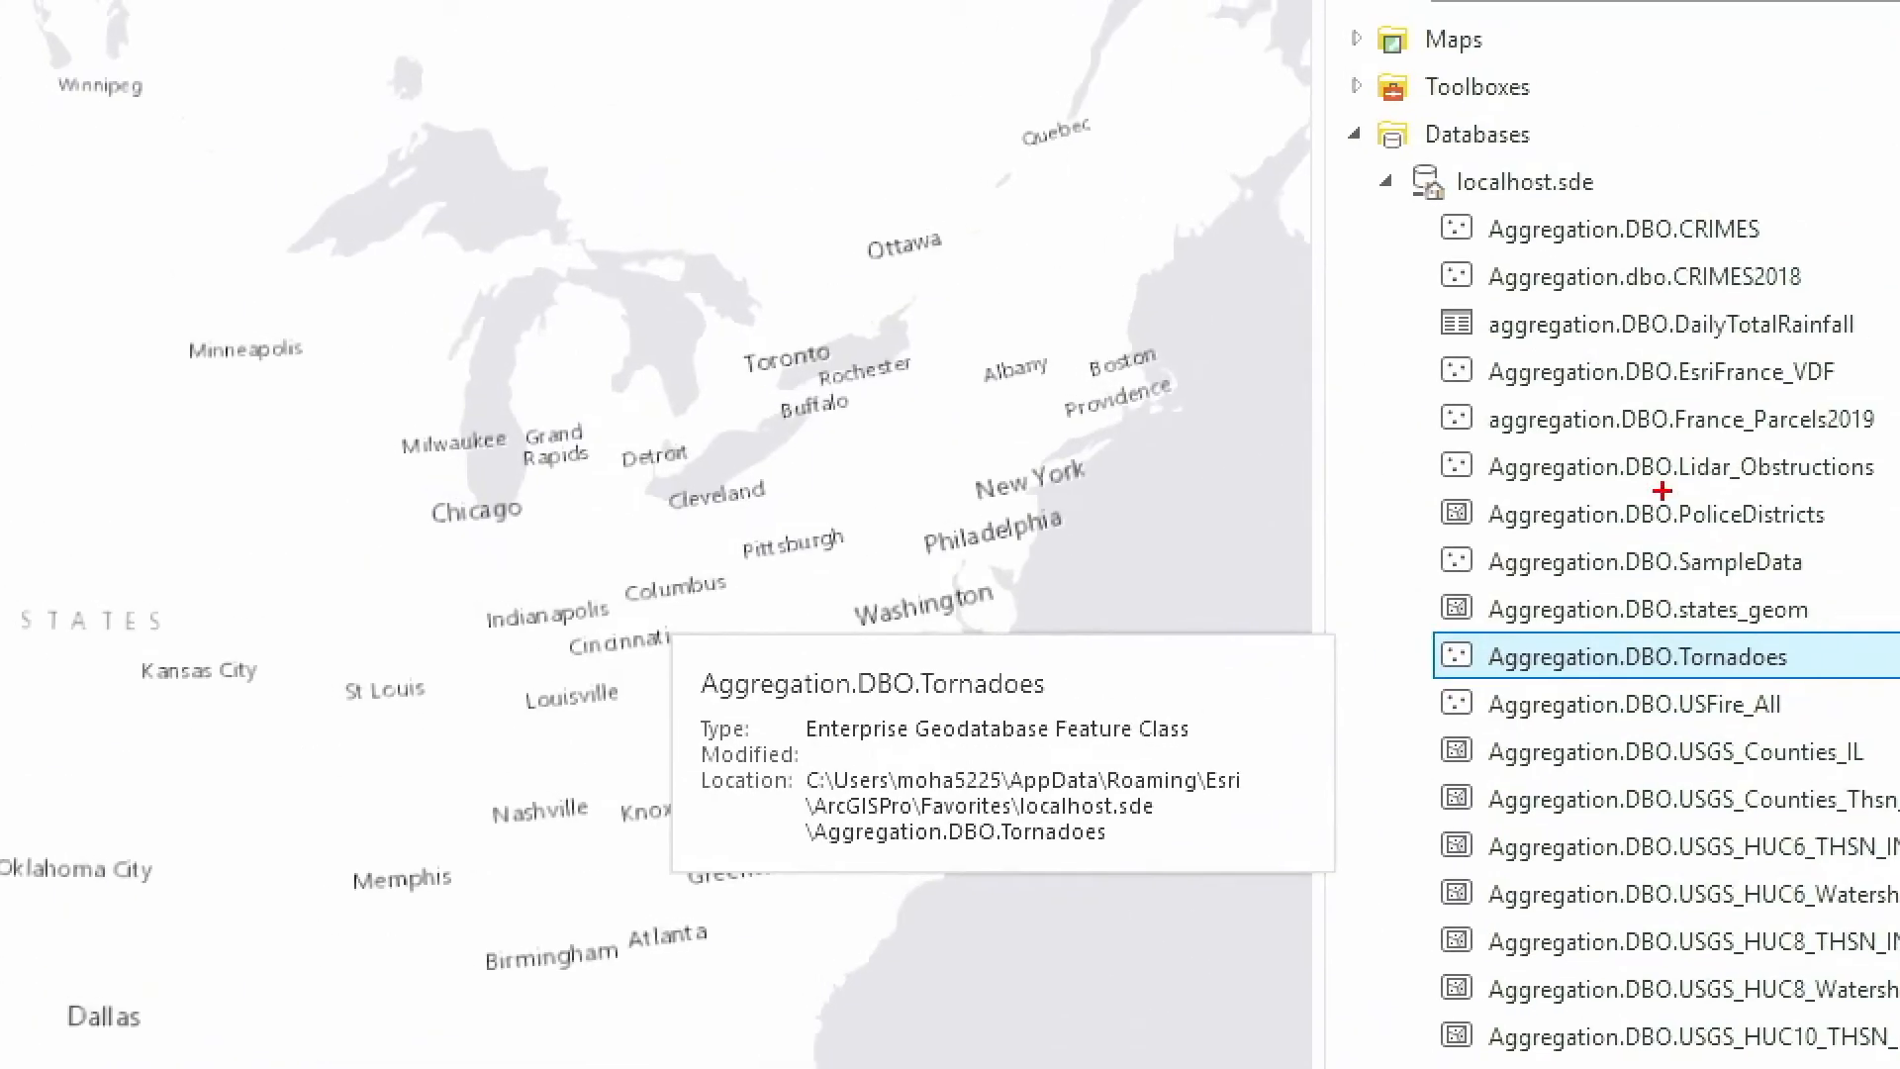
left_click_drag(1395, 622, 1509, 694)
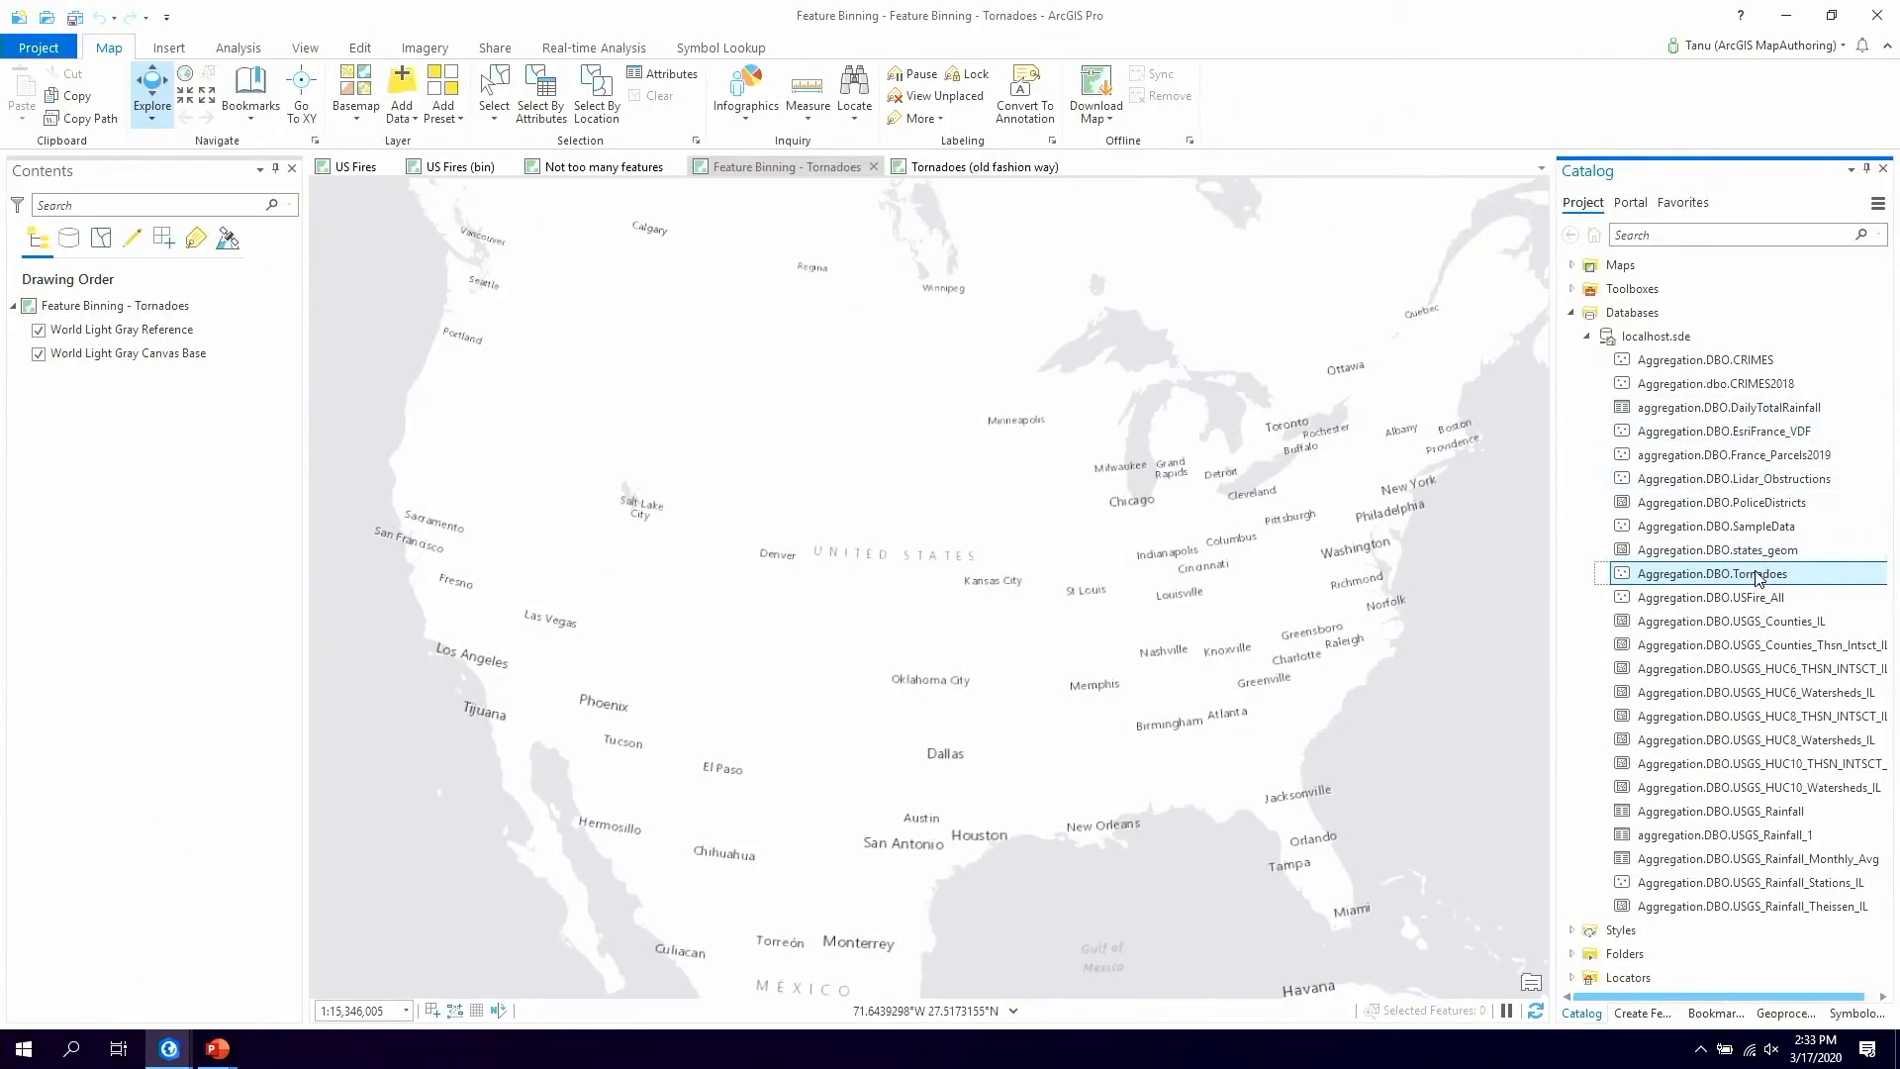
Check the Feature Binning setting in the source properties of the Aggregation.DBO.Tornadoes feature class
mouse_move(1758, 579)
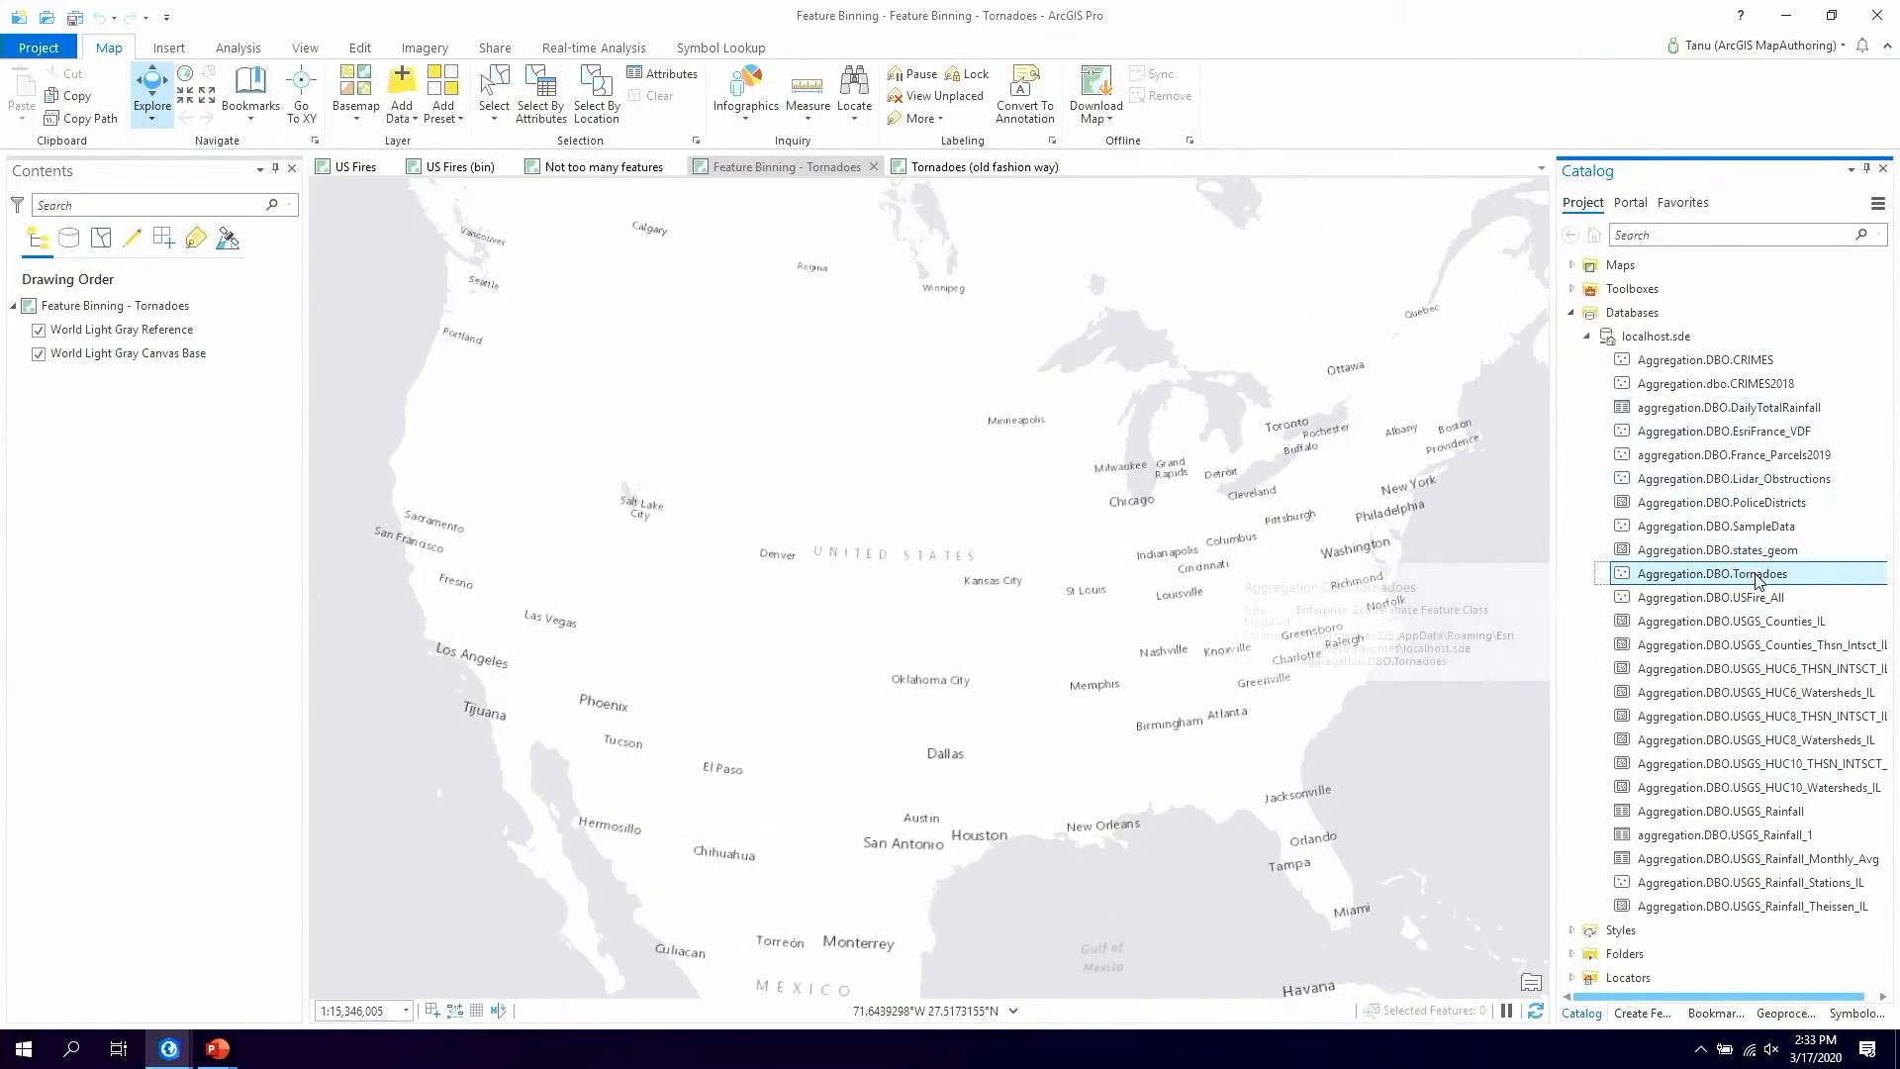
right_click(1757, 579)
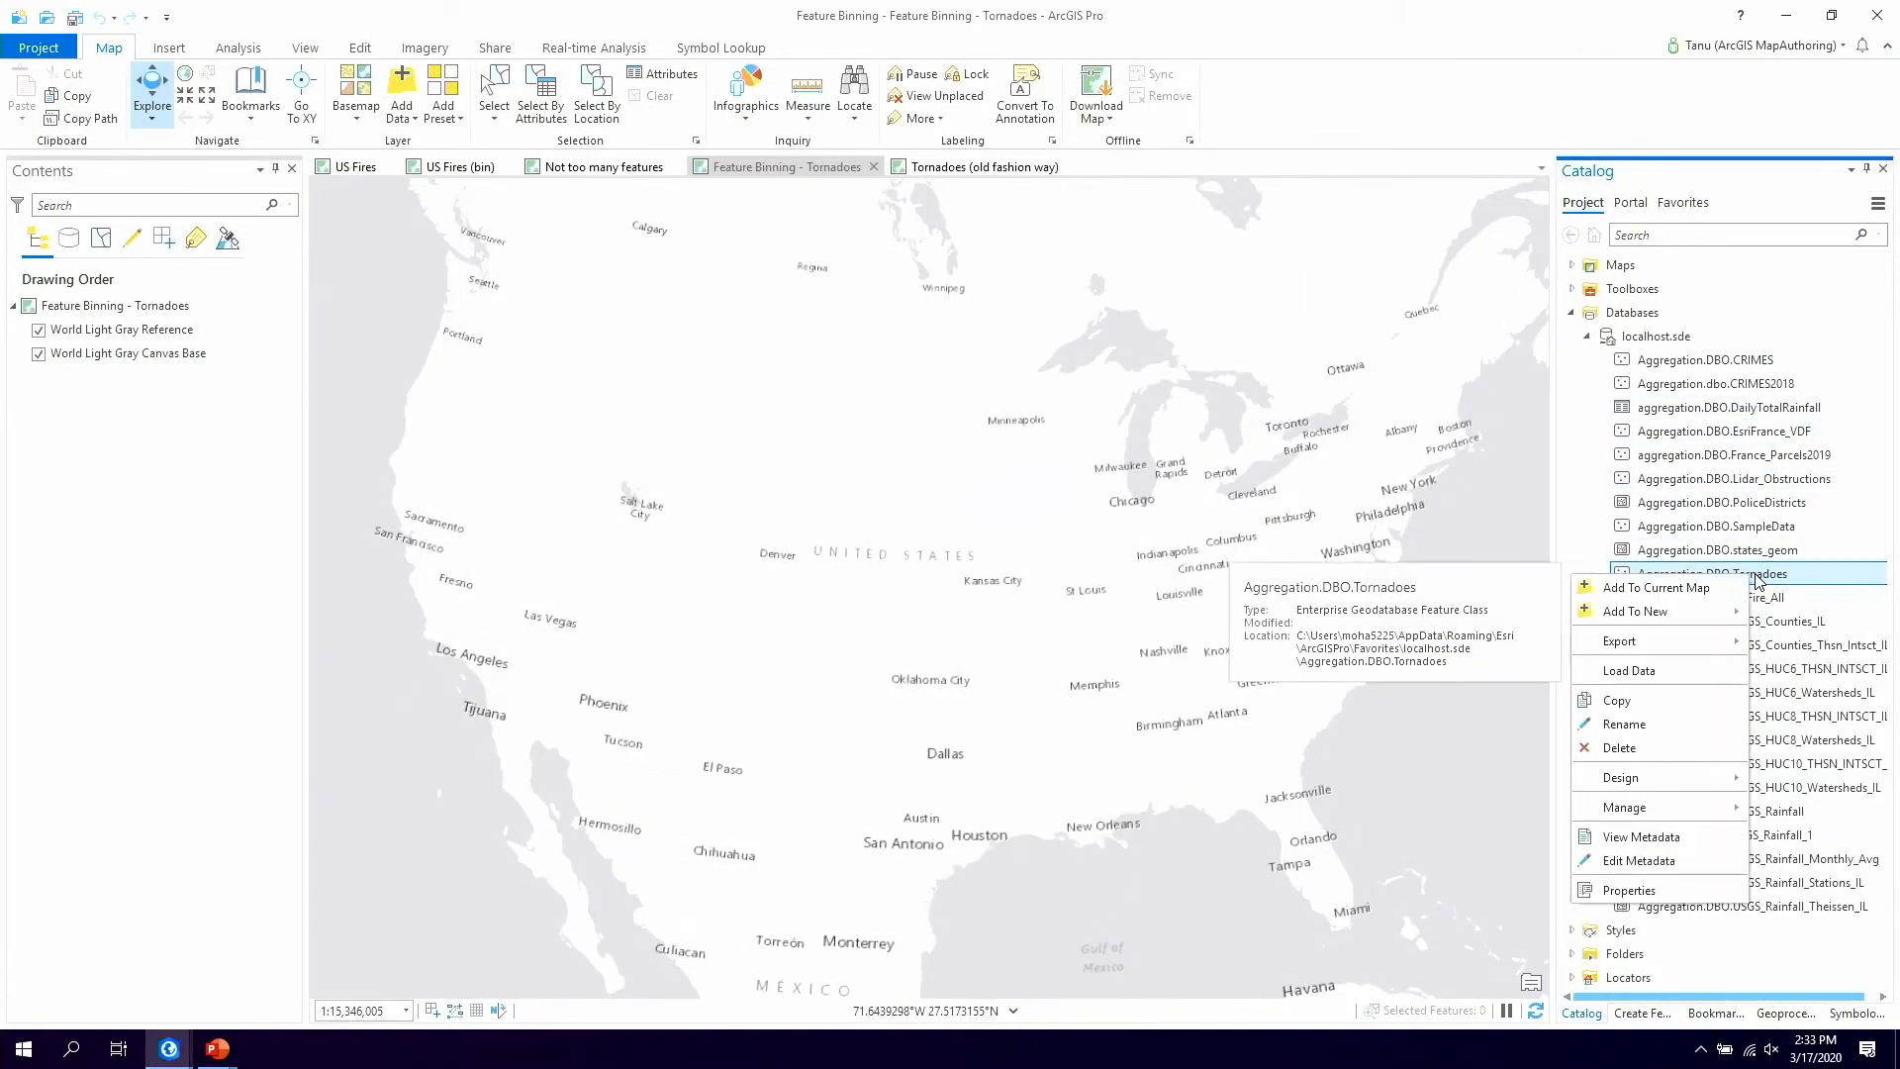
left_click(1648, 891)
scroll(1047, 542, "down", 3)
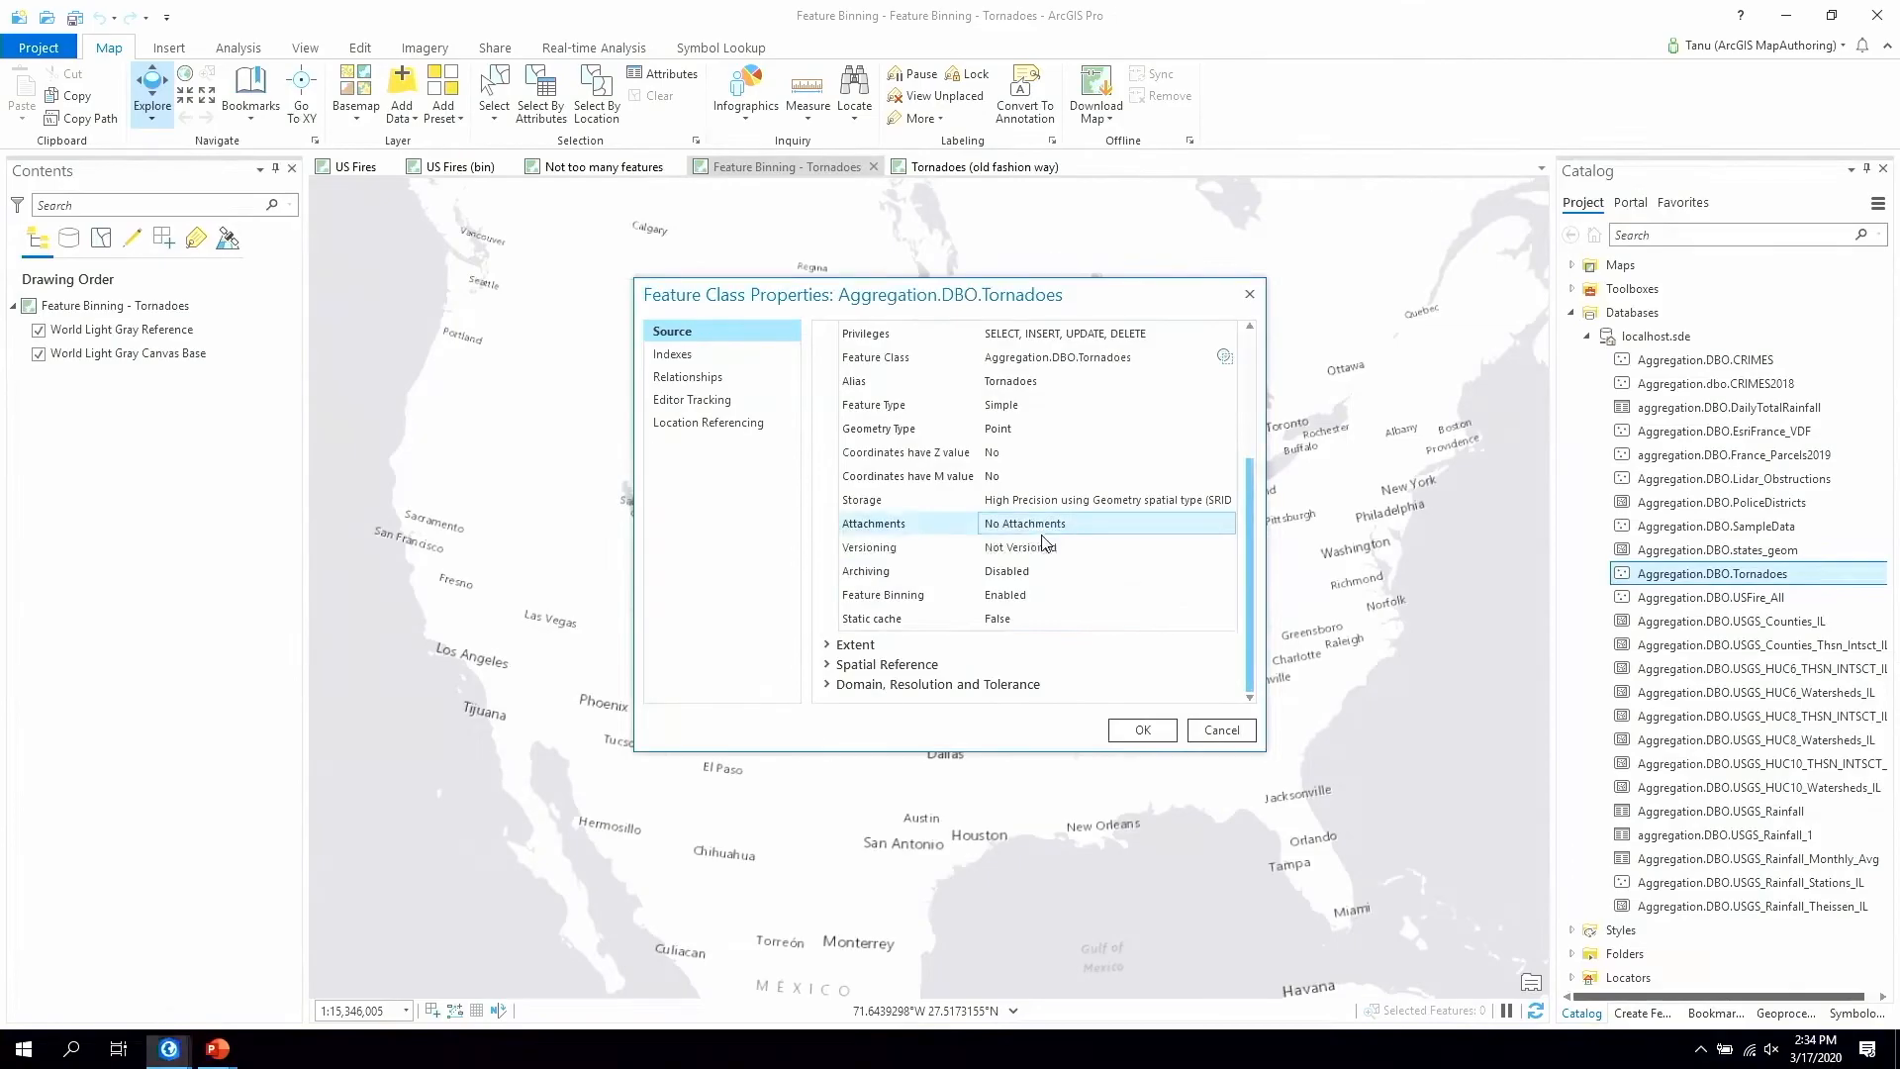
left_click(1402, 926)
Add the Aggregation.DBO.Tornadoes feature class to the current map and frame it over the United States
right_click(1661, 574)
left_click(1672, 586)
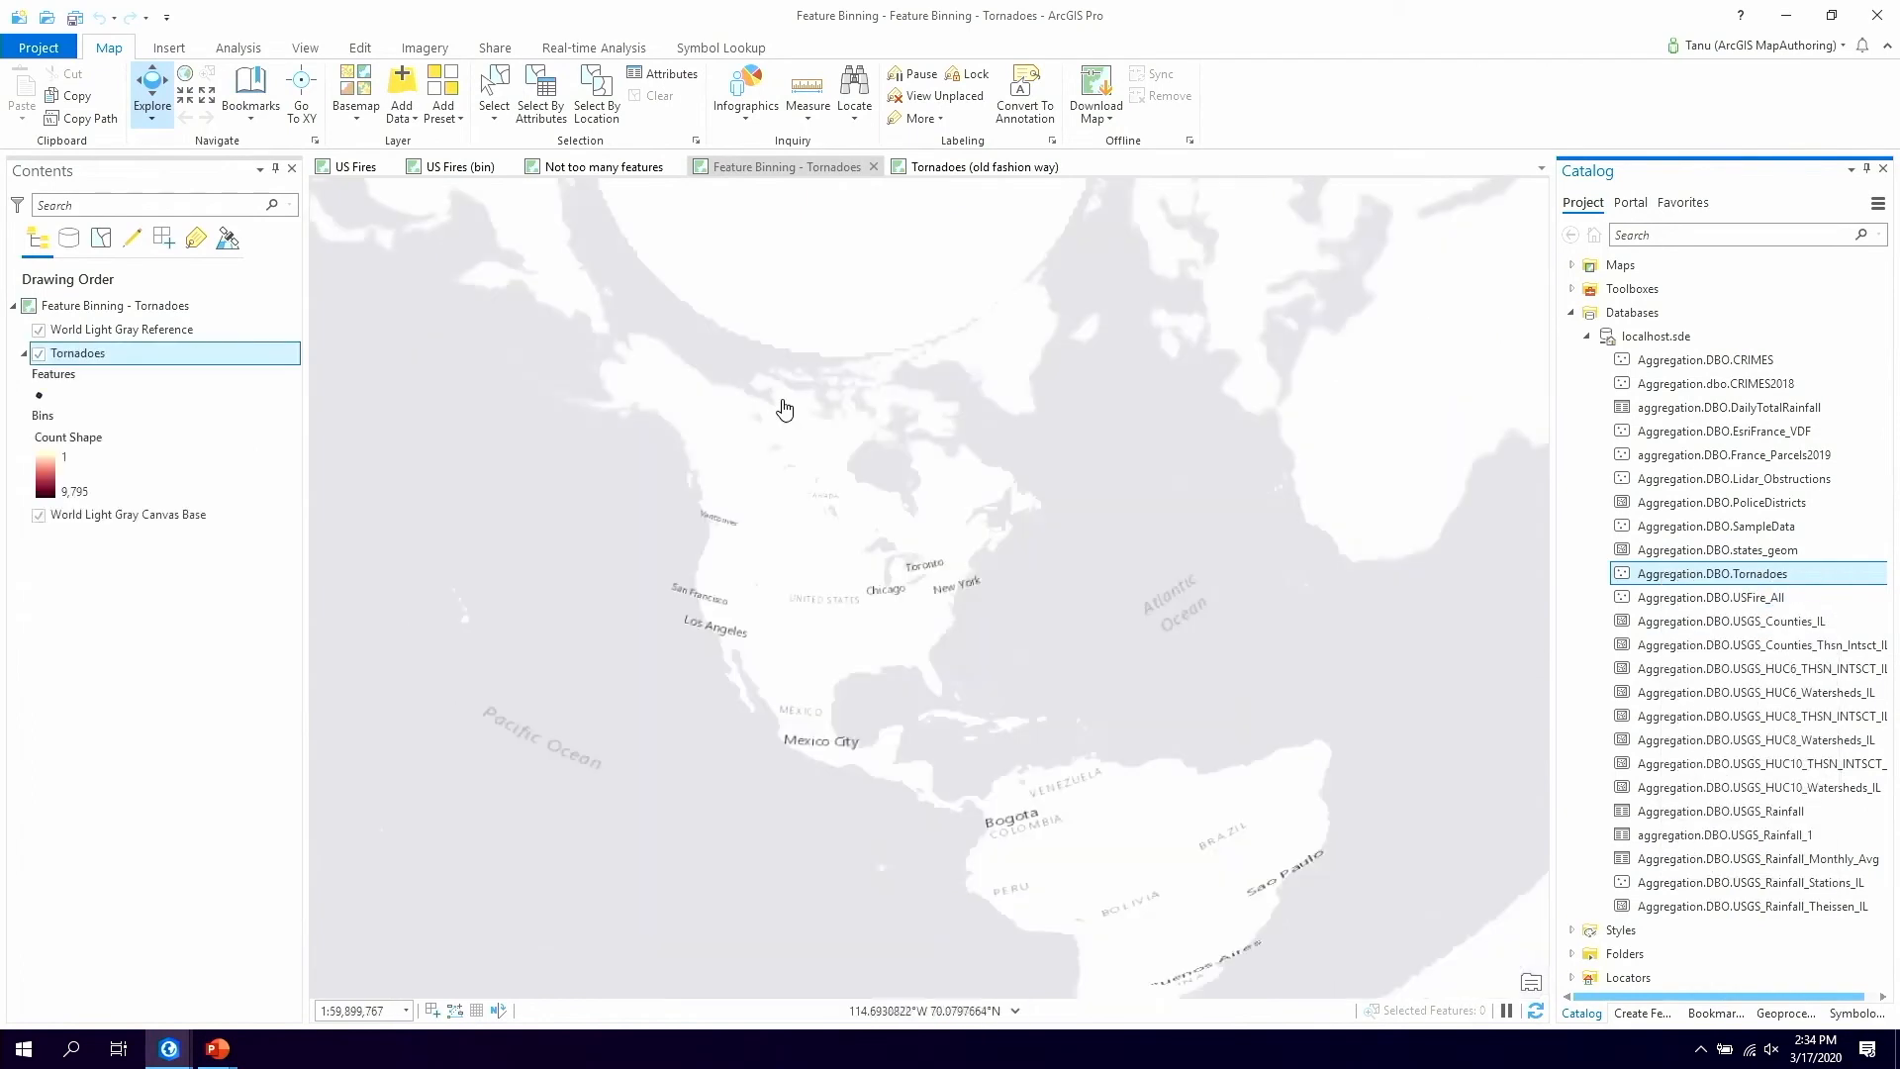
scroll(836, 638, "up", 3)
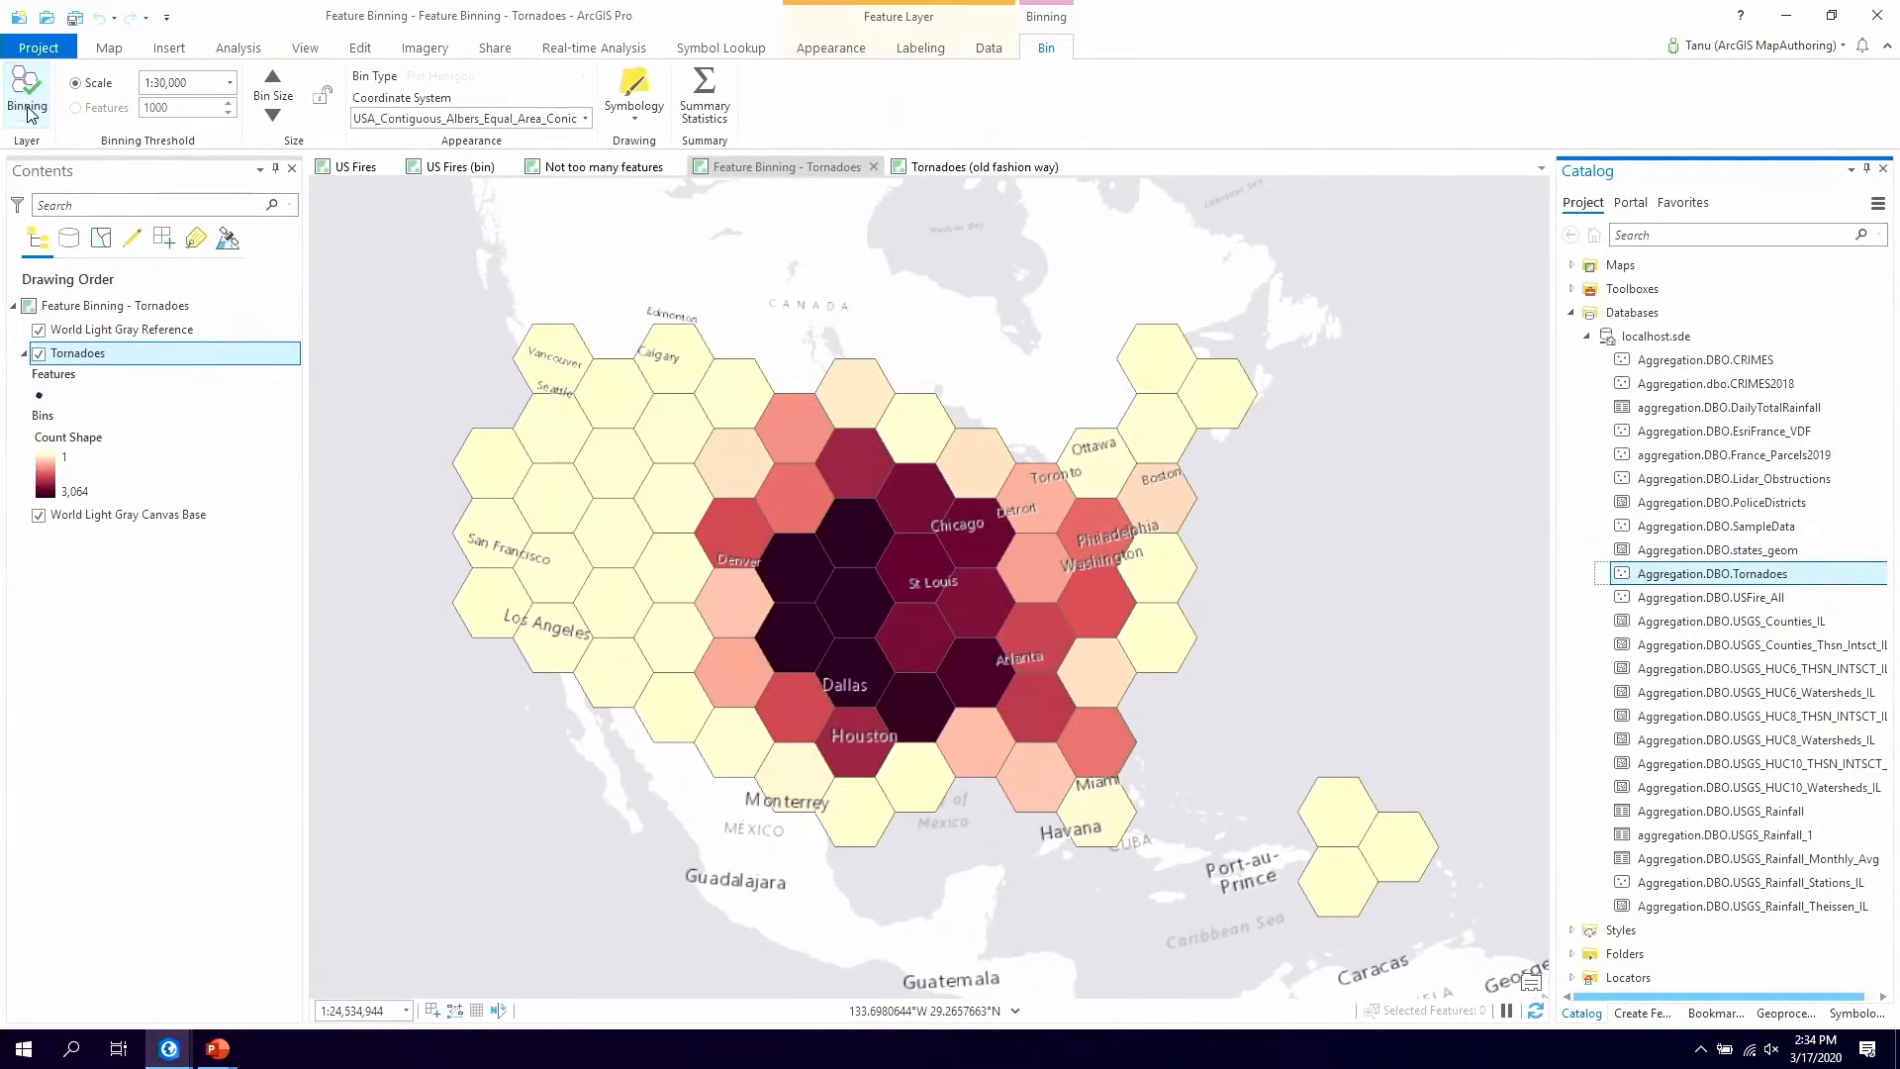
Compare the Tornadoes layer with binning off and on, and examine its bins at increasingly detailed scales
left_click(28, 106)
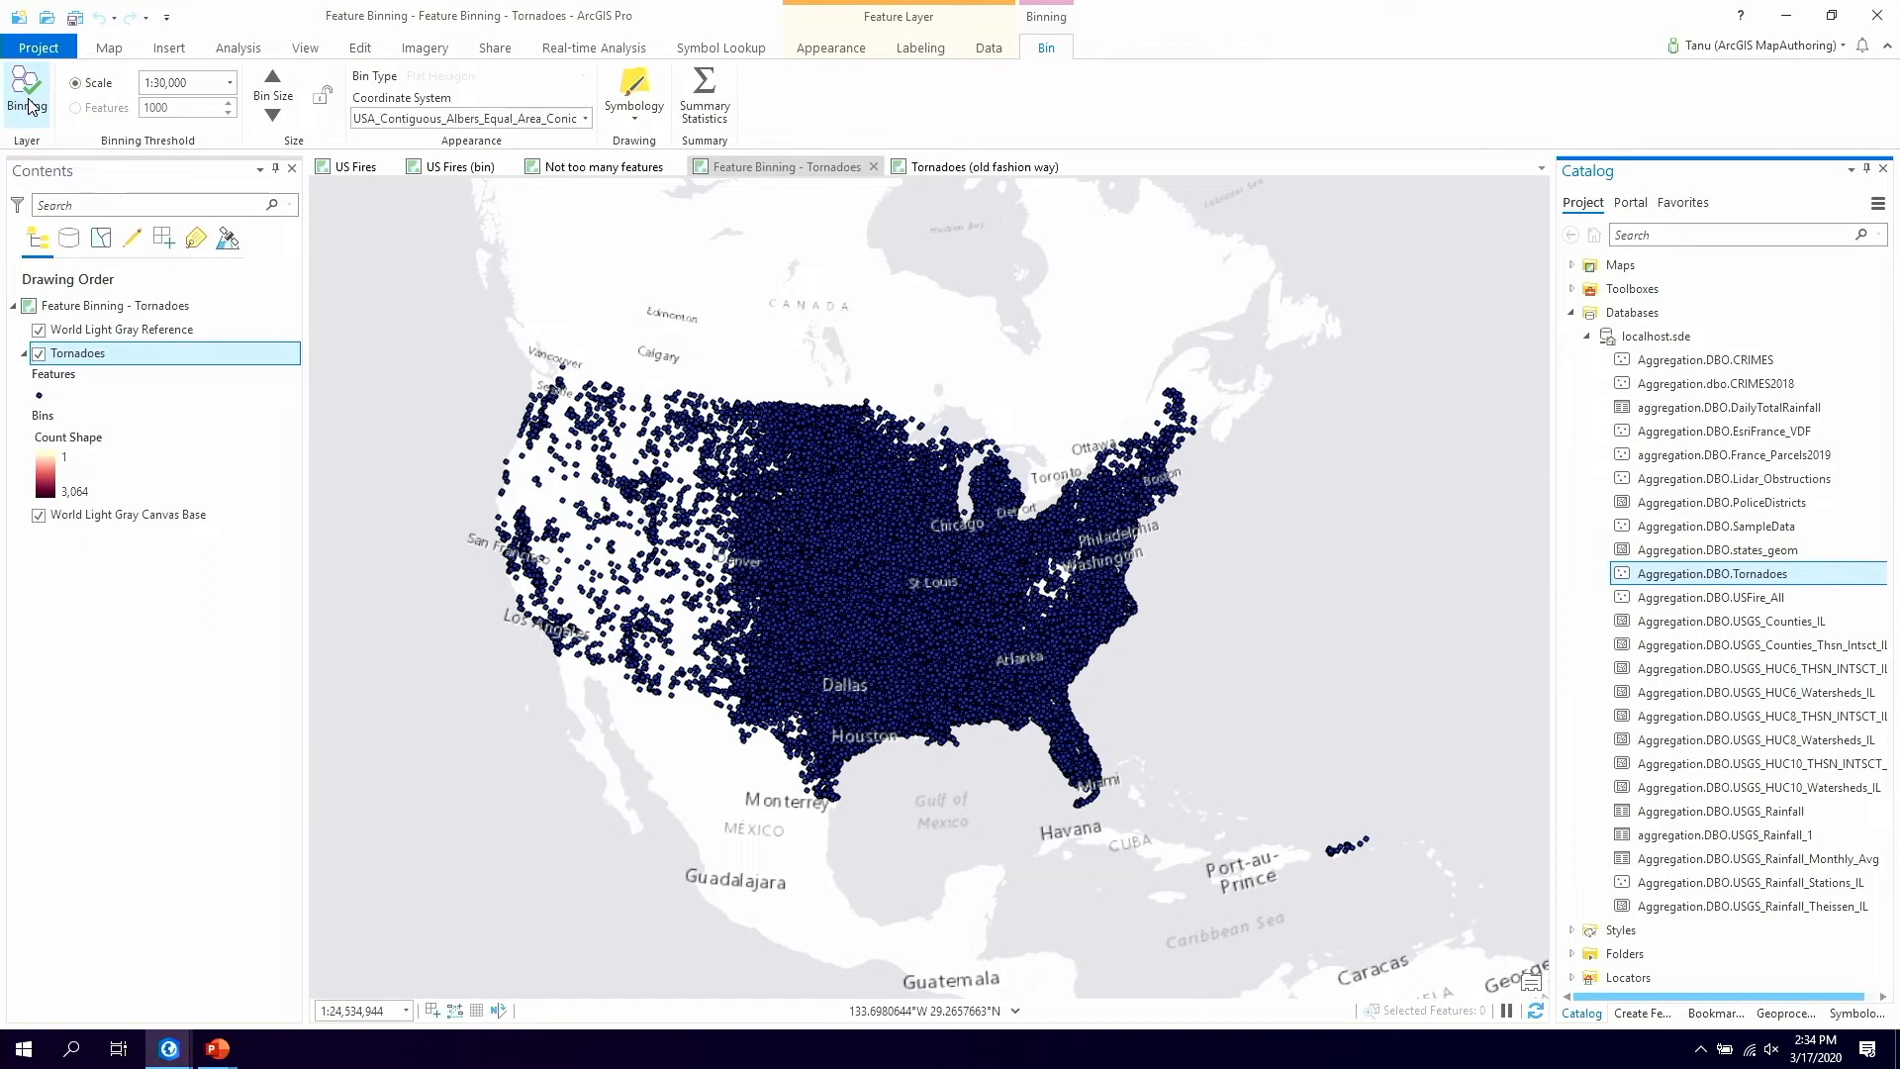
left_click(27, 106)
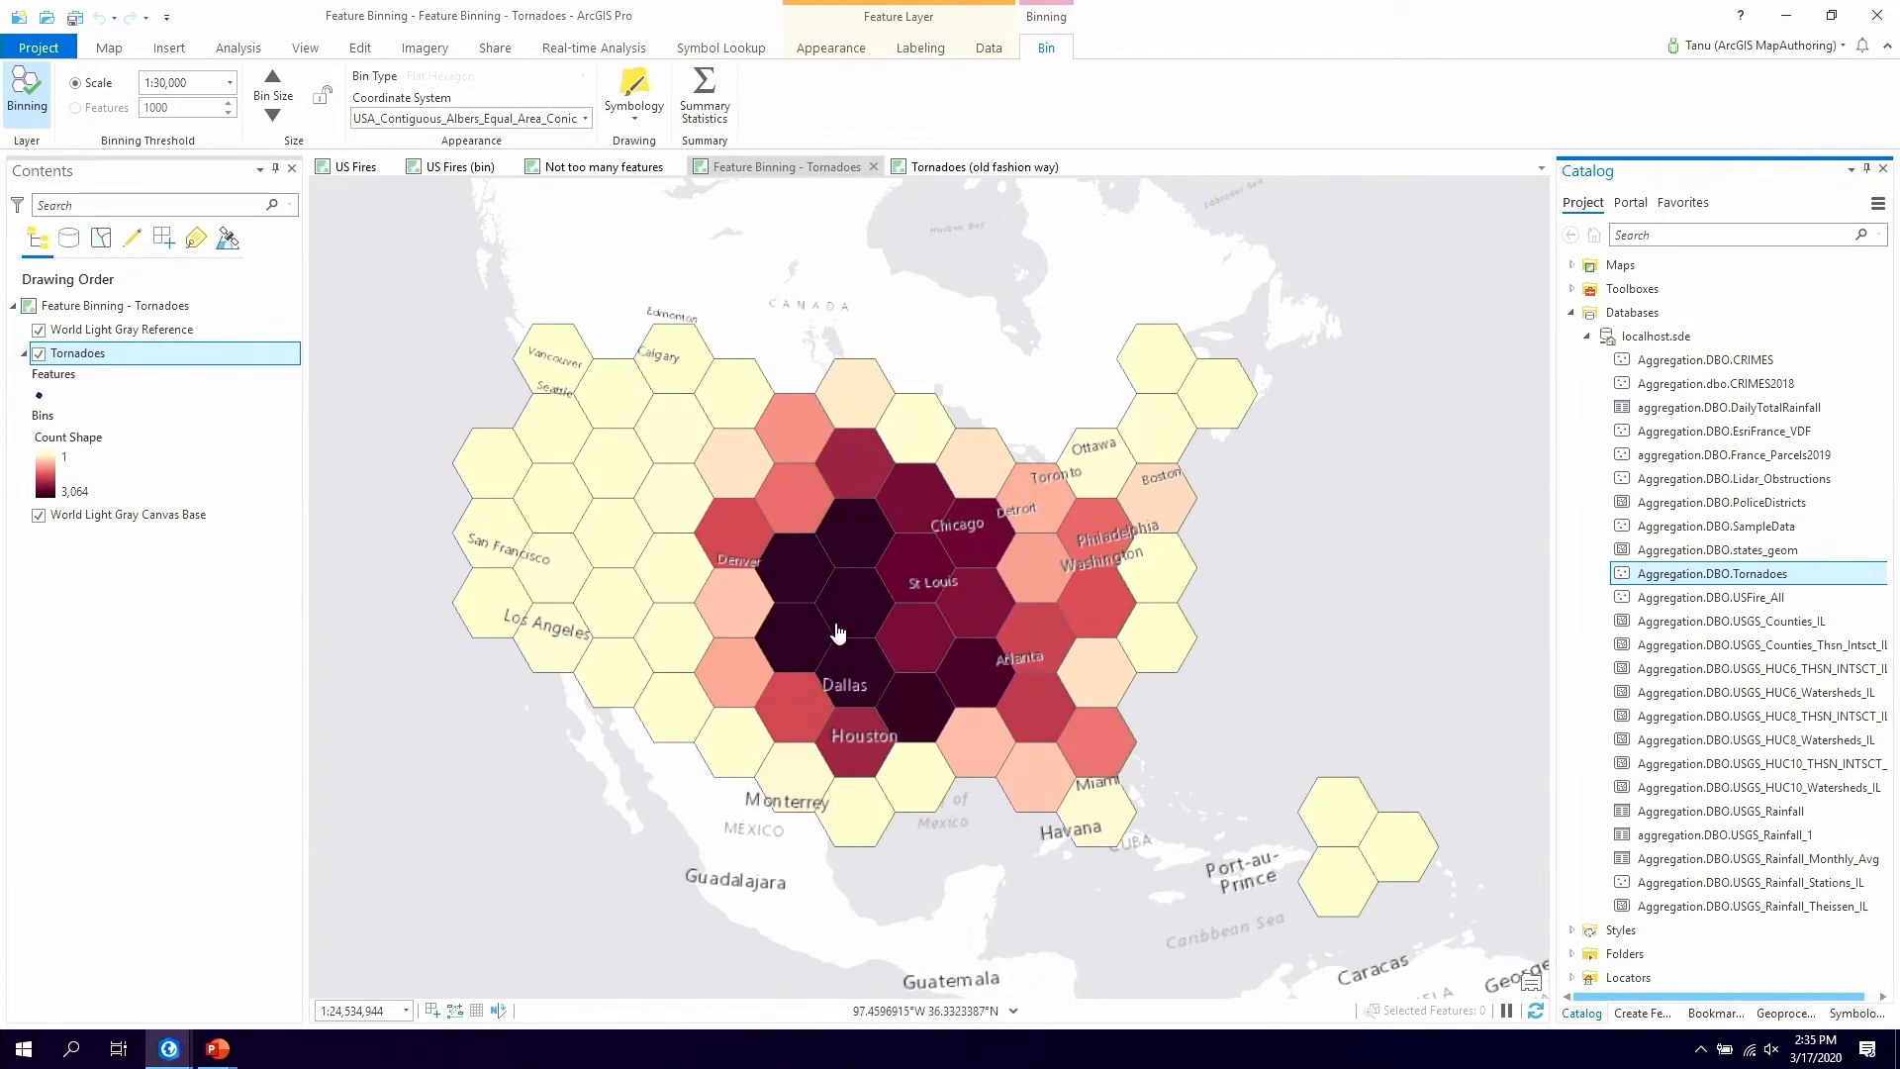
scroll(836, 631, "up", 2)
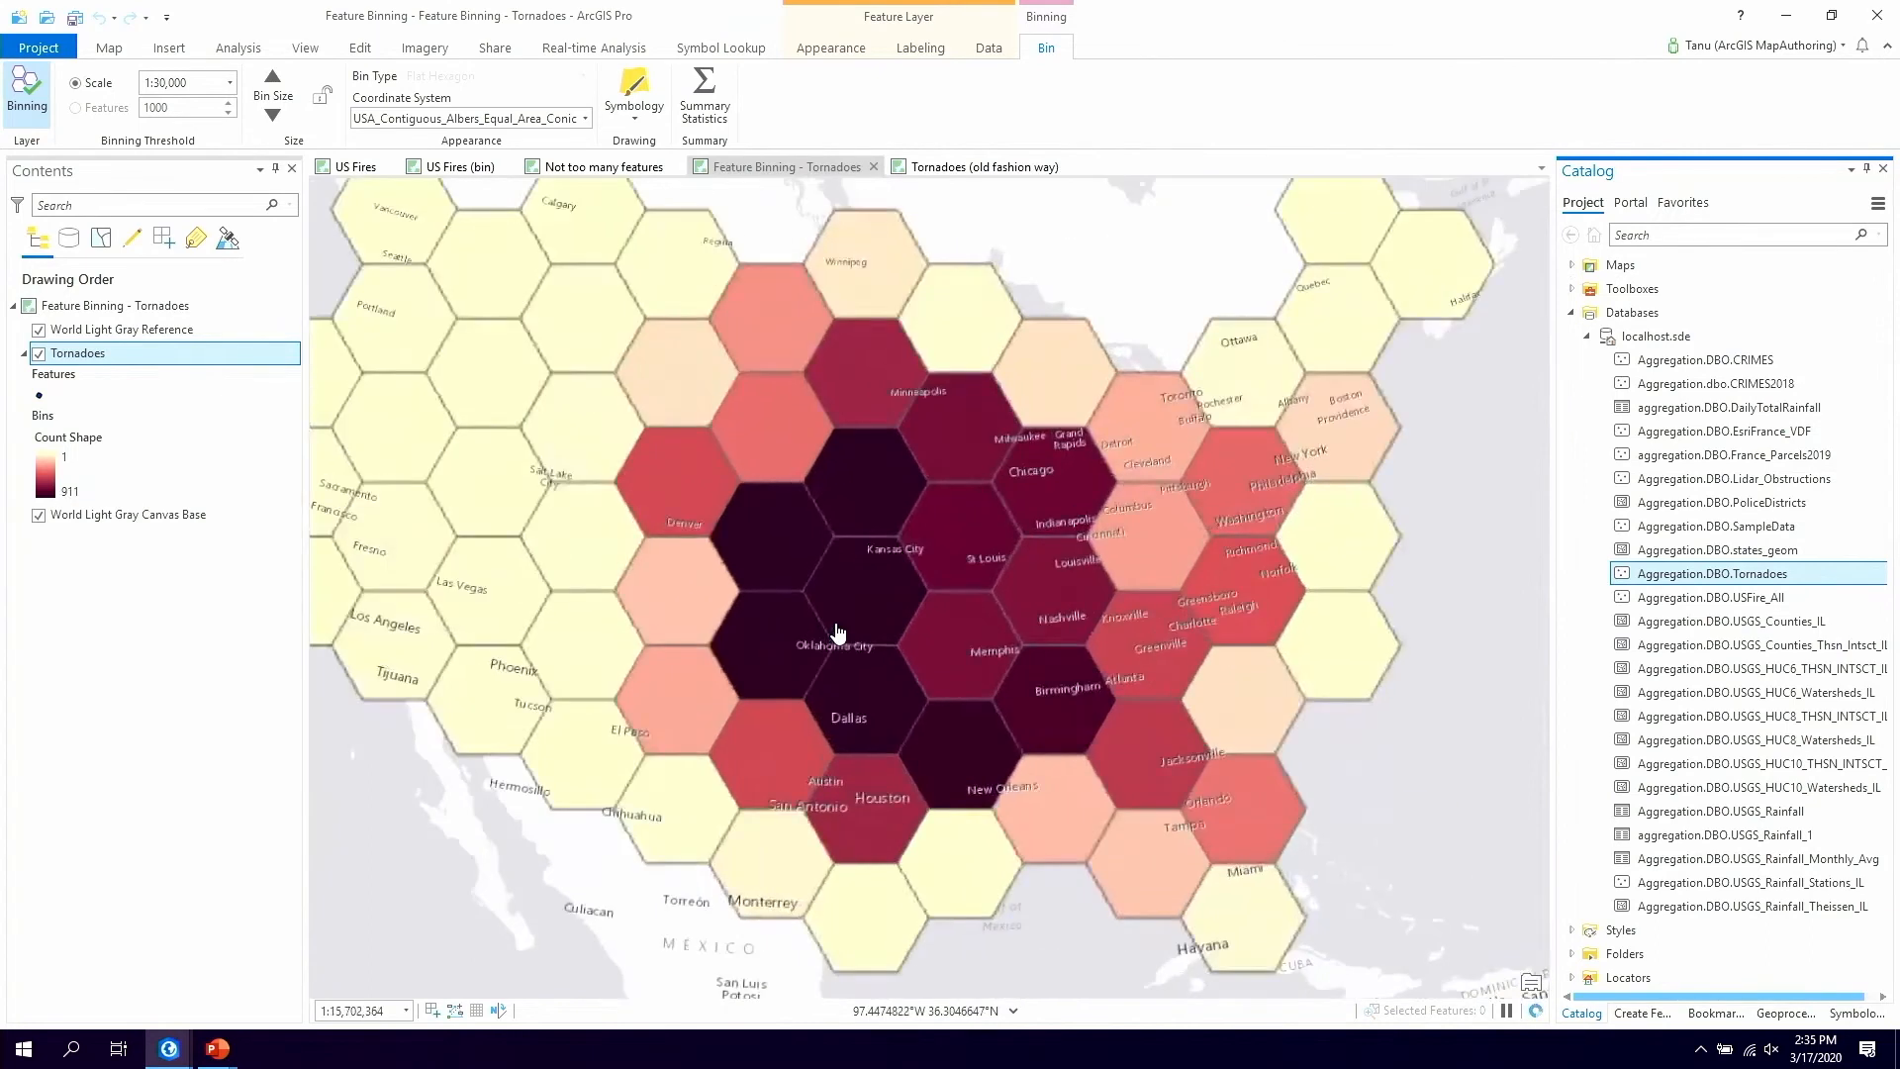
scroll(837, 633, "up", 2)
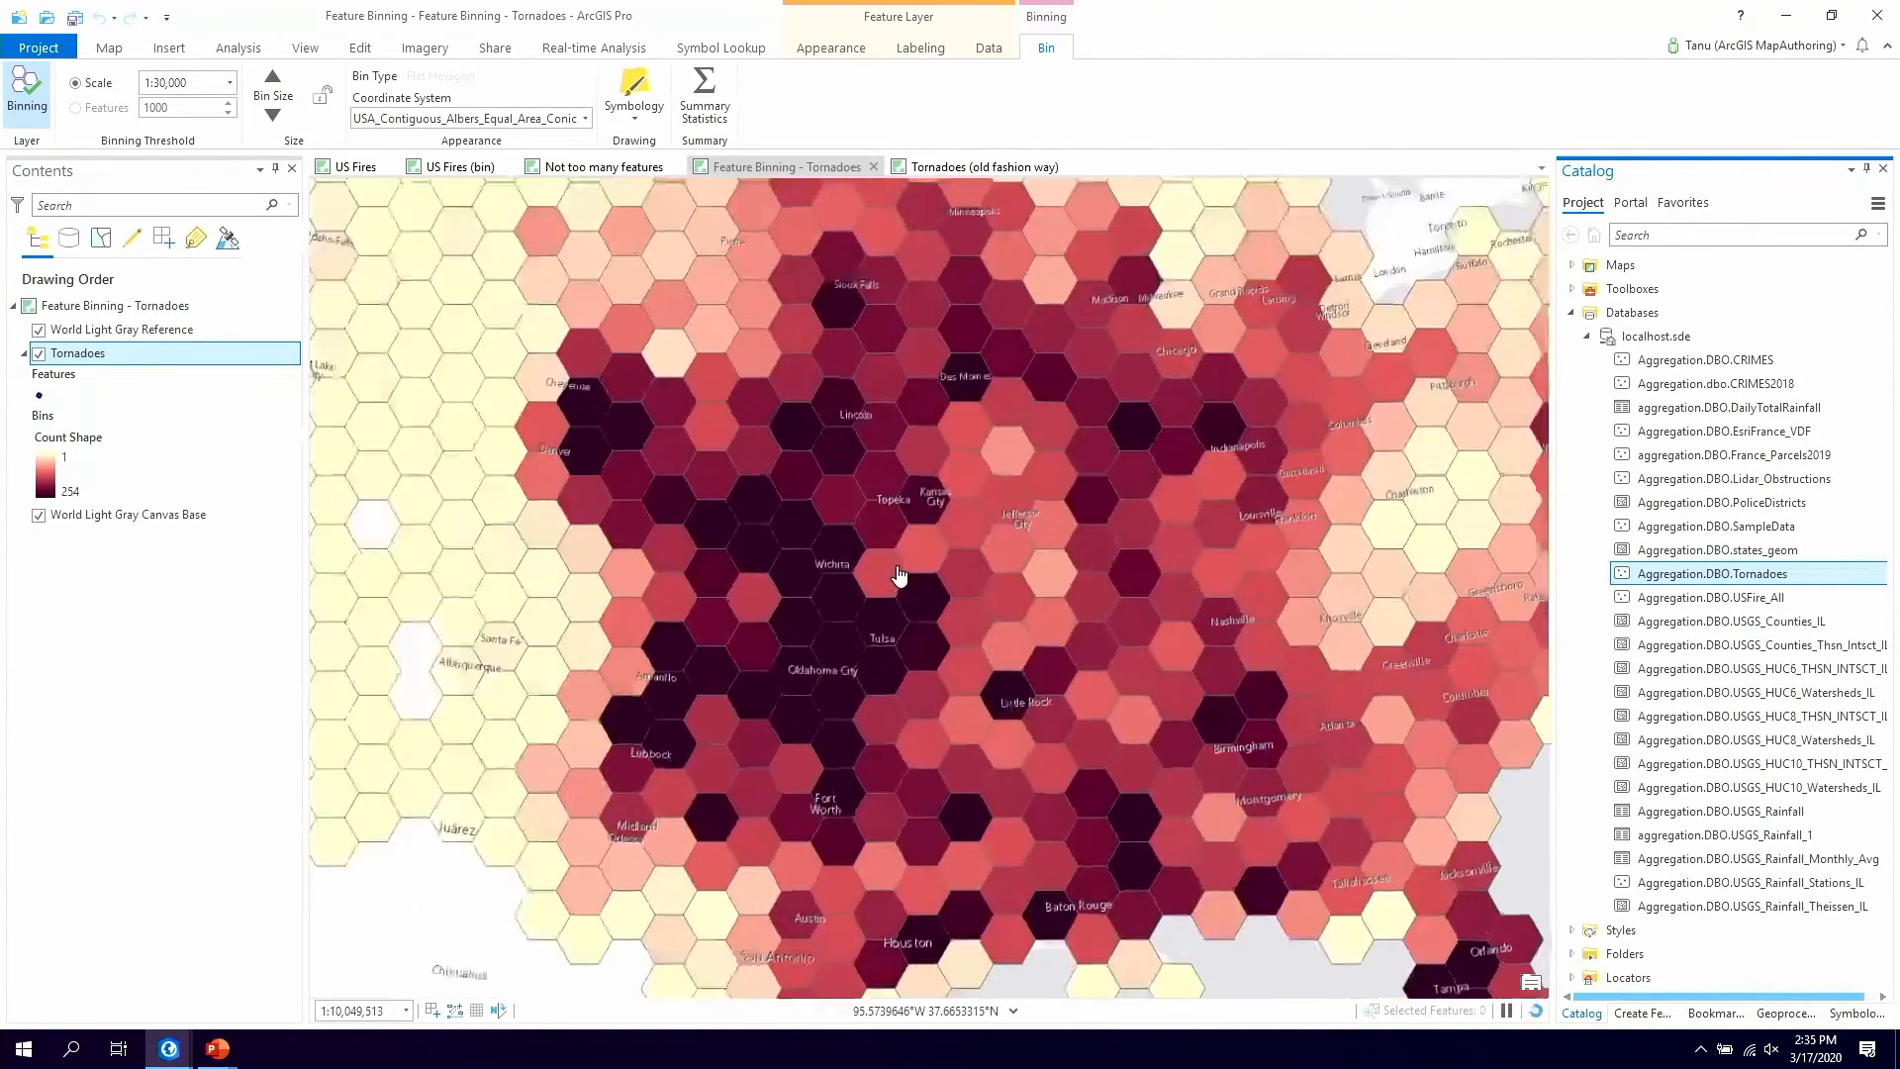
scroll(898, 574, "up", 4)
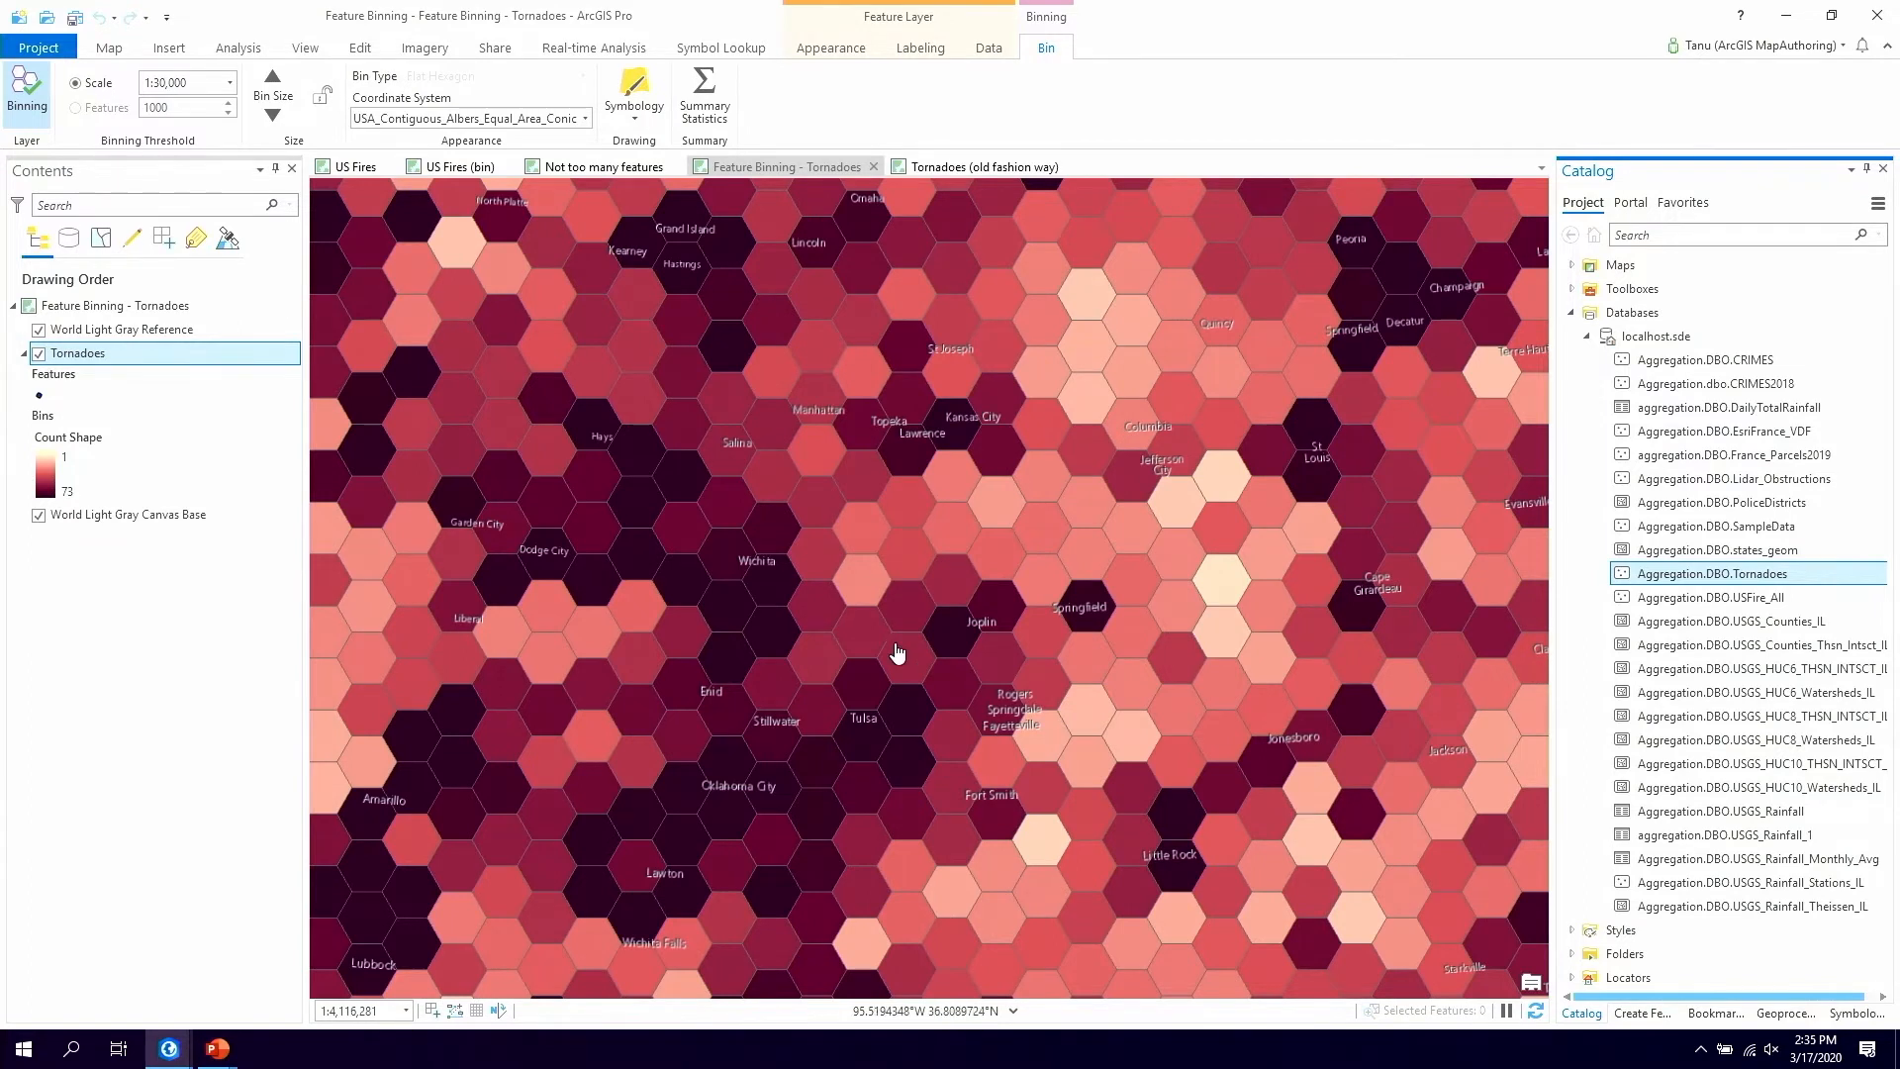
scroll(898, 572, "up", 2)
scroll(938, 567, "up", 4)
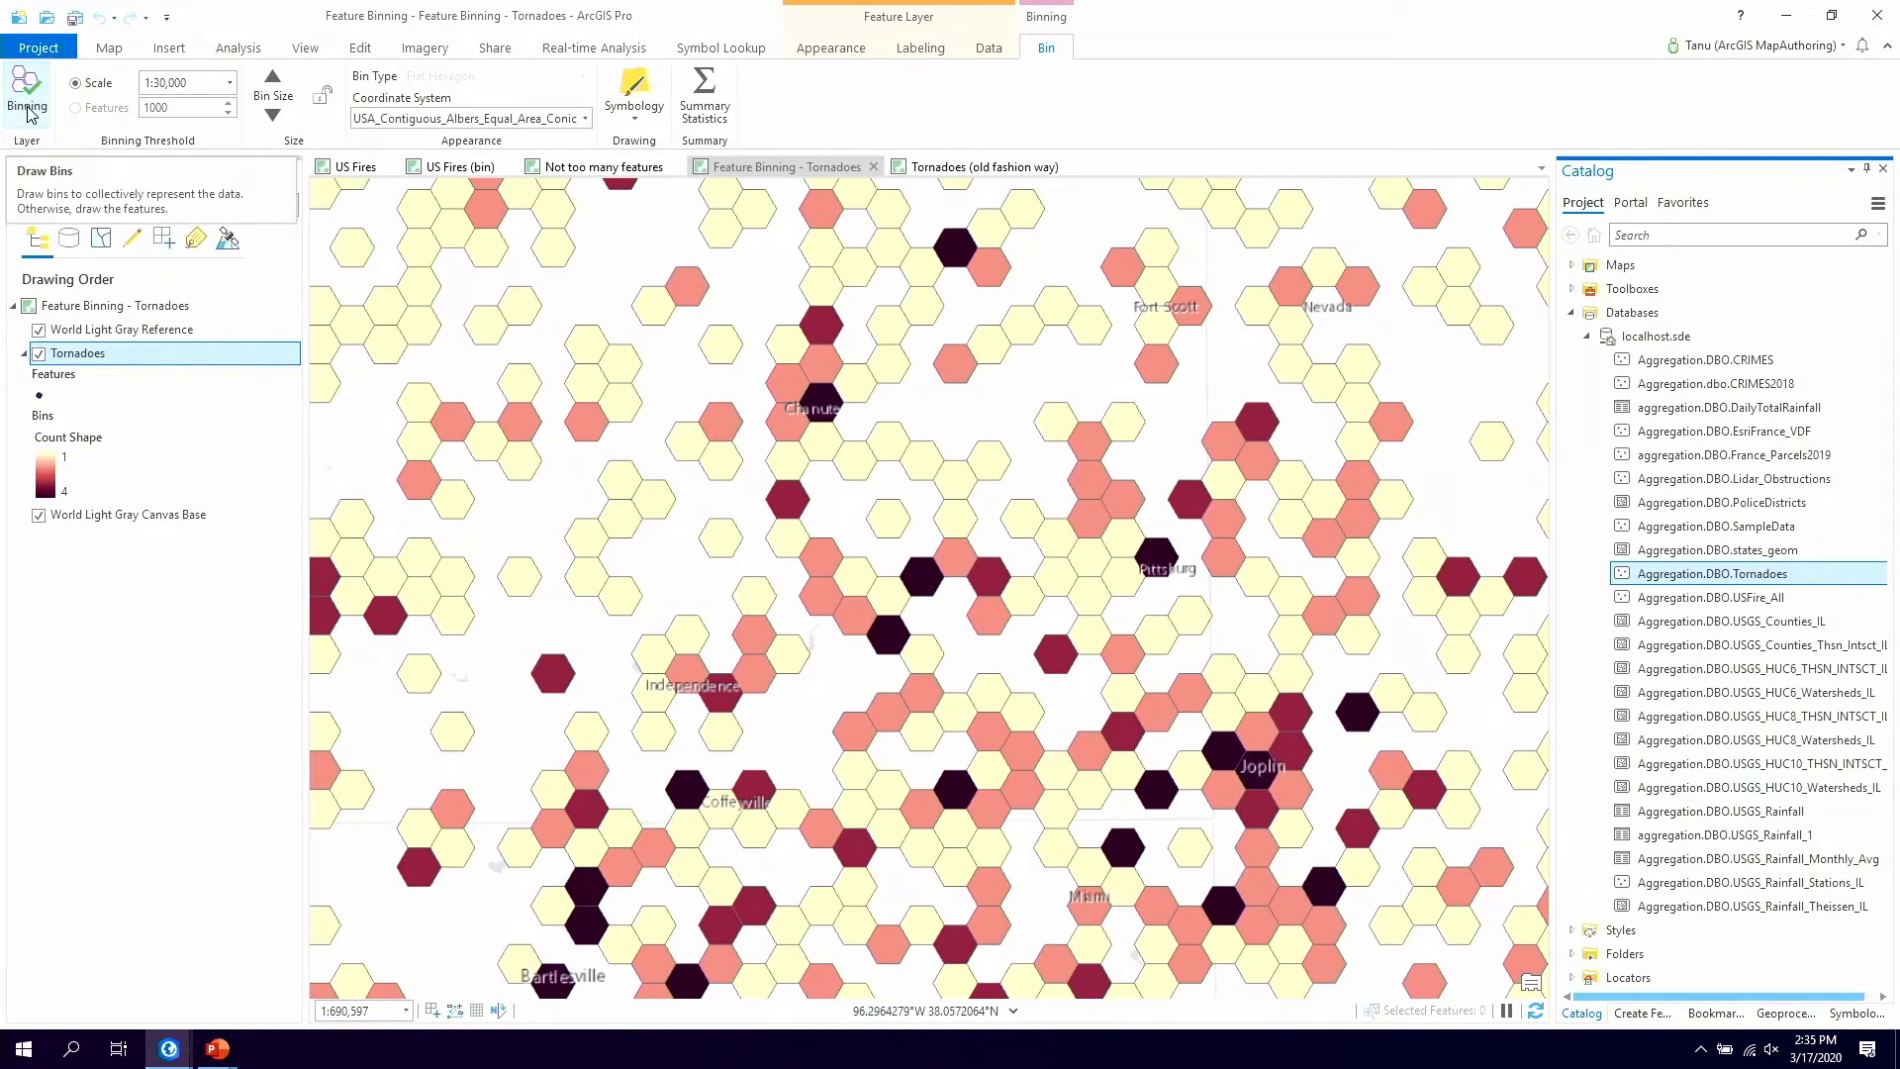
Set the Tornadoes layer's binning threshold scale to 1:1,000,000 and check the drawing on both sides of that scale
left_click(230, 84)
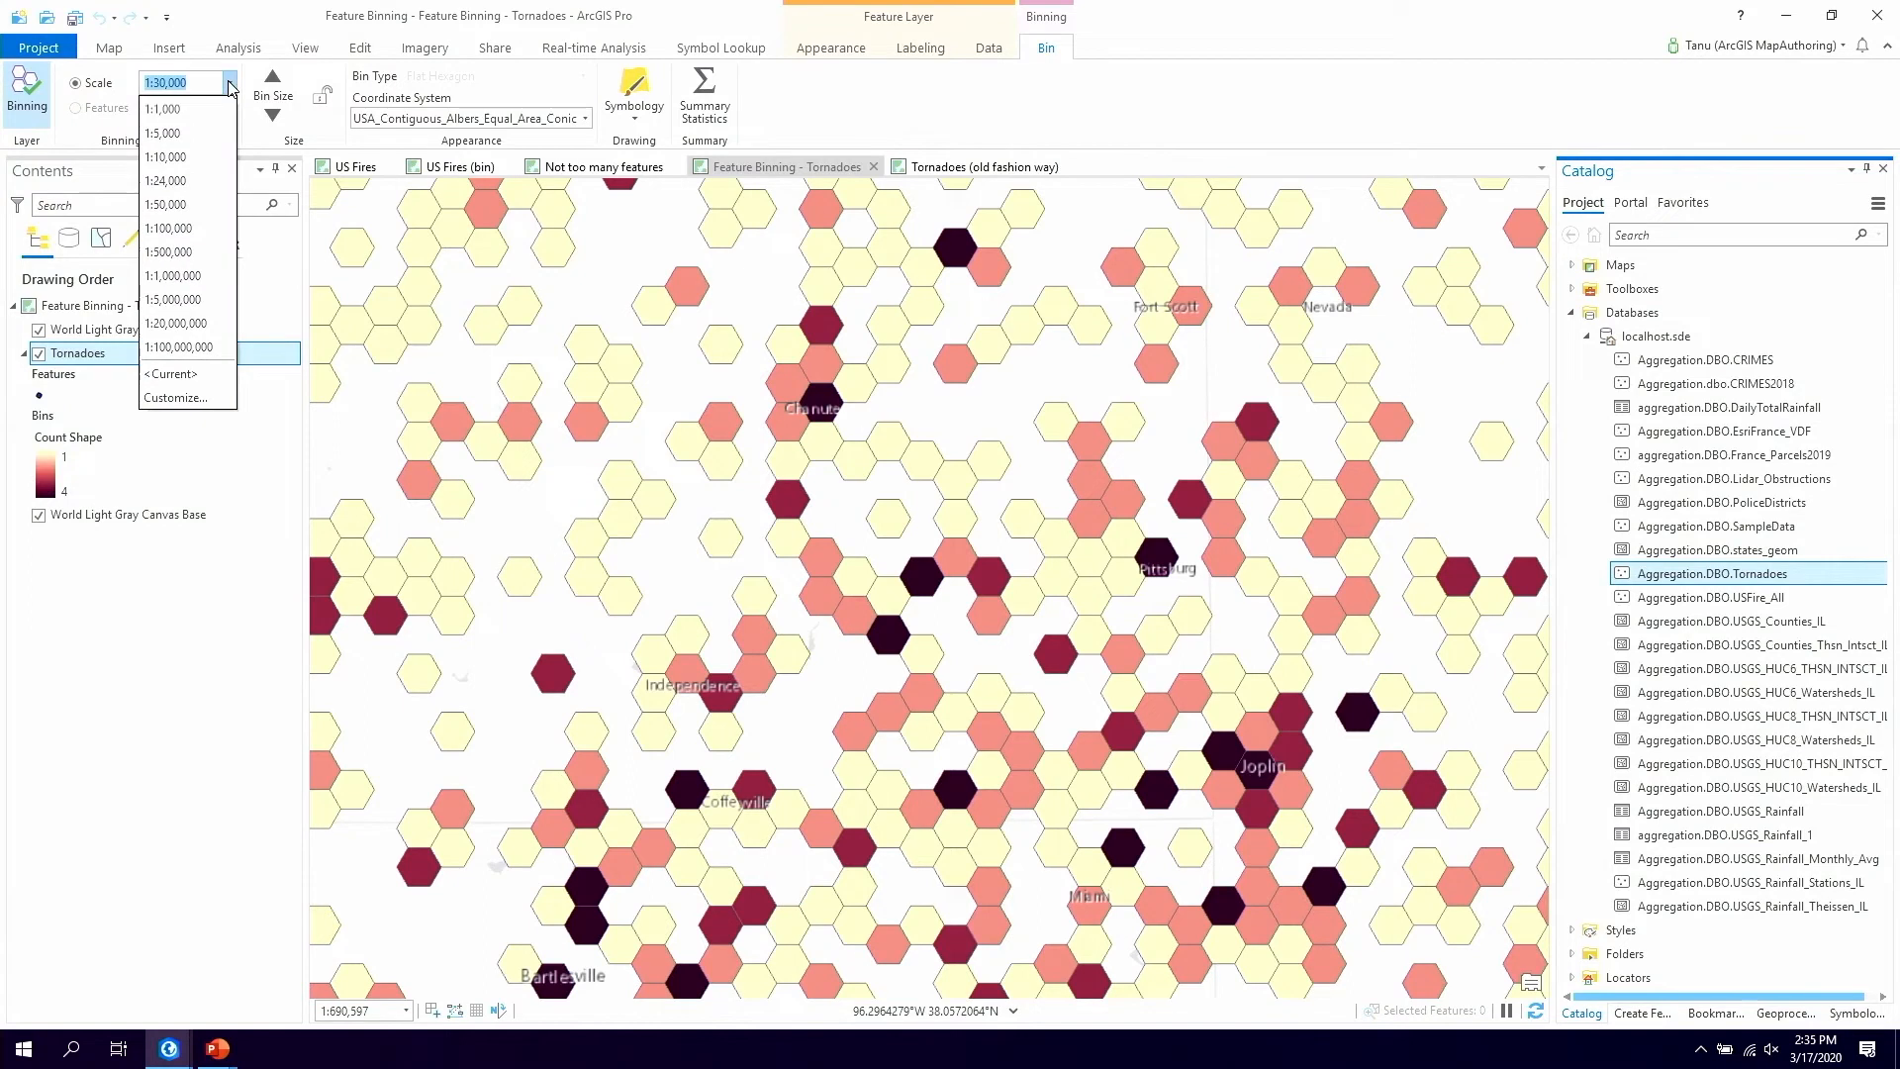
left_click(191, 277)
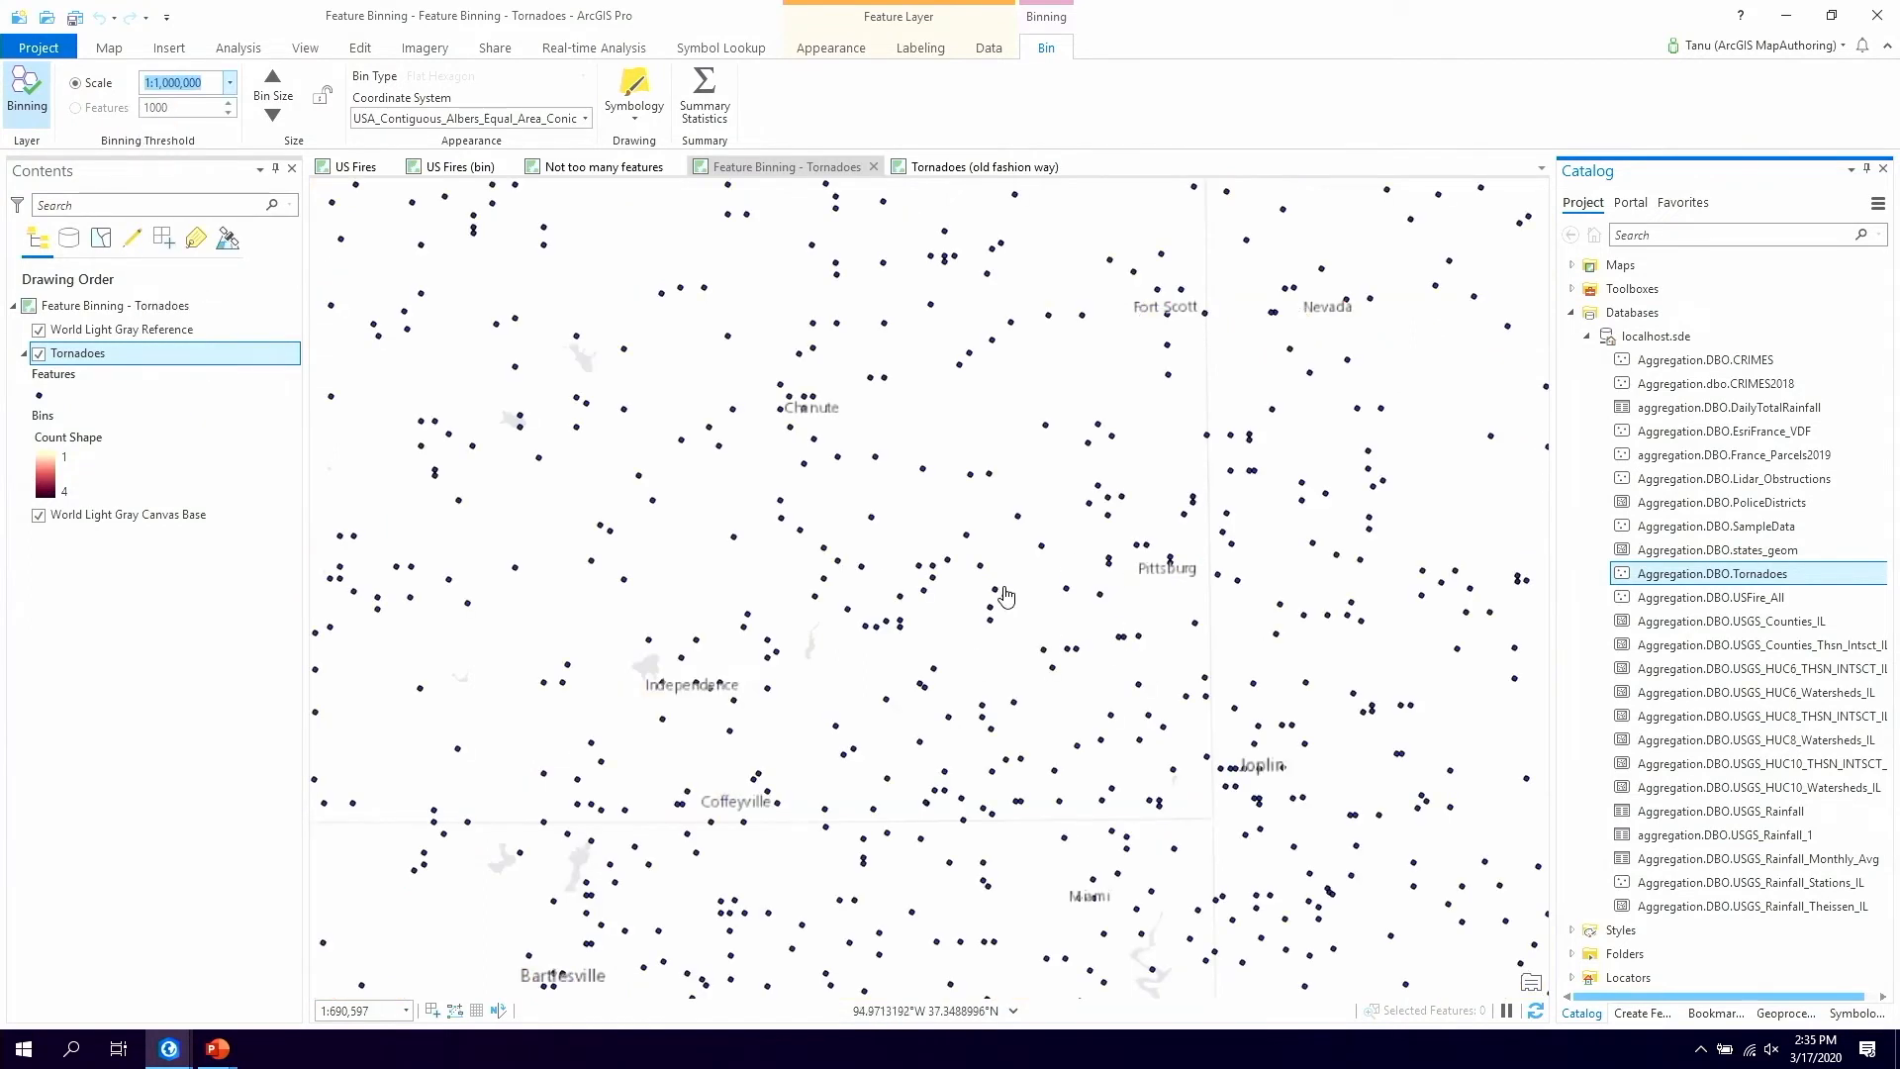
scroll(999, 594, "down", 4)
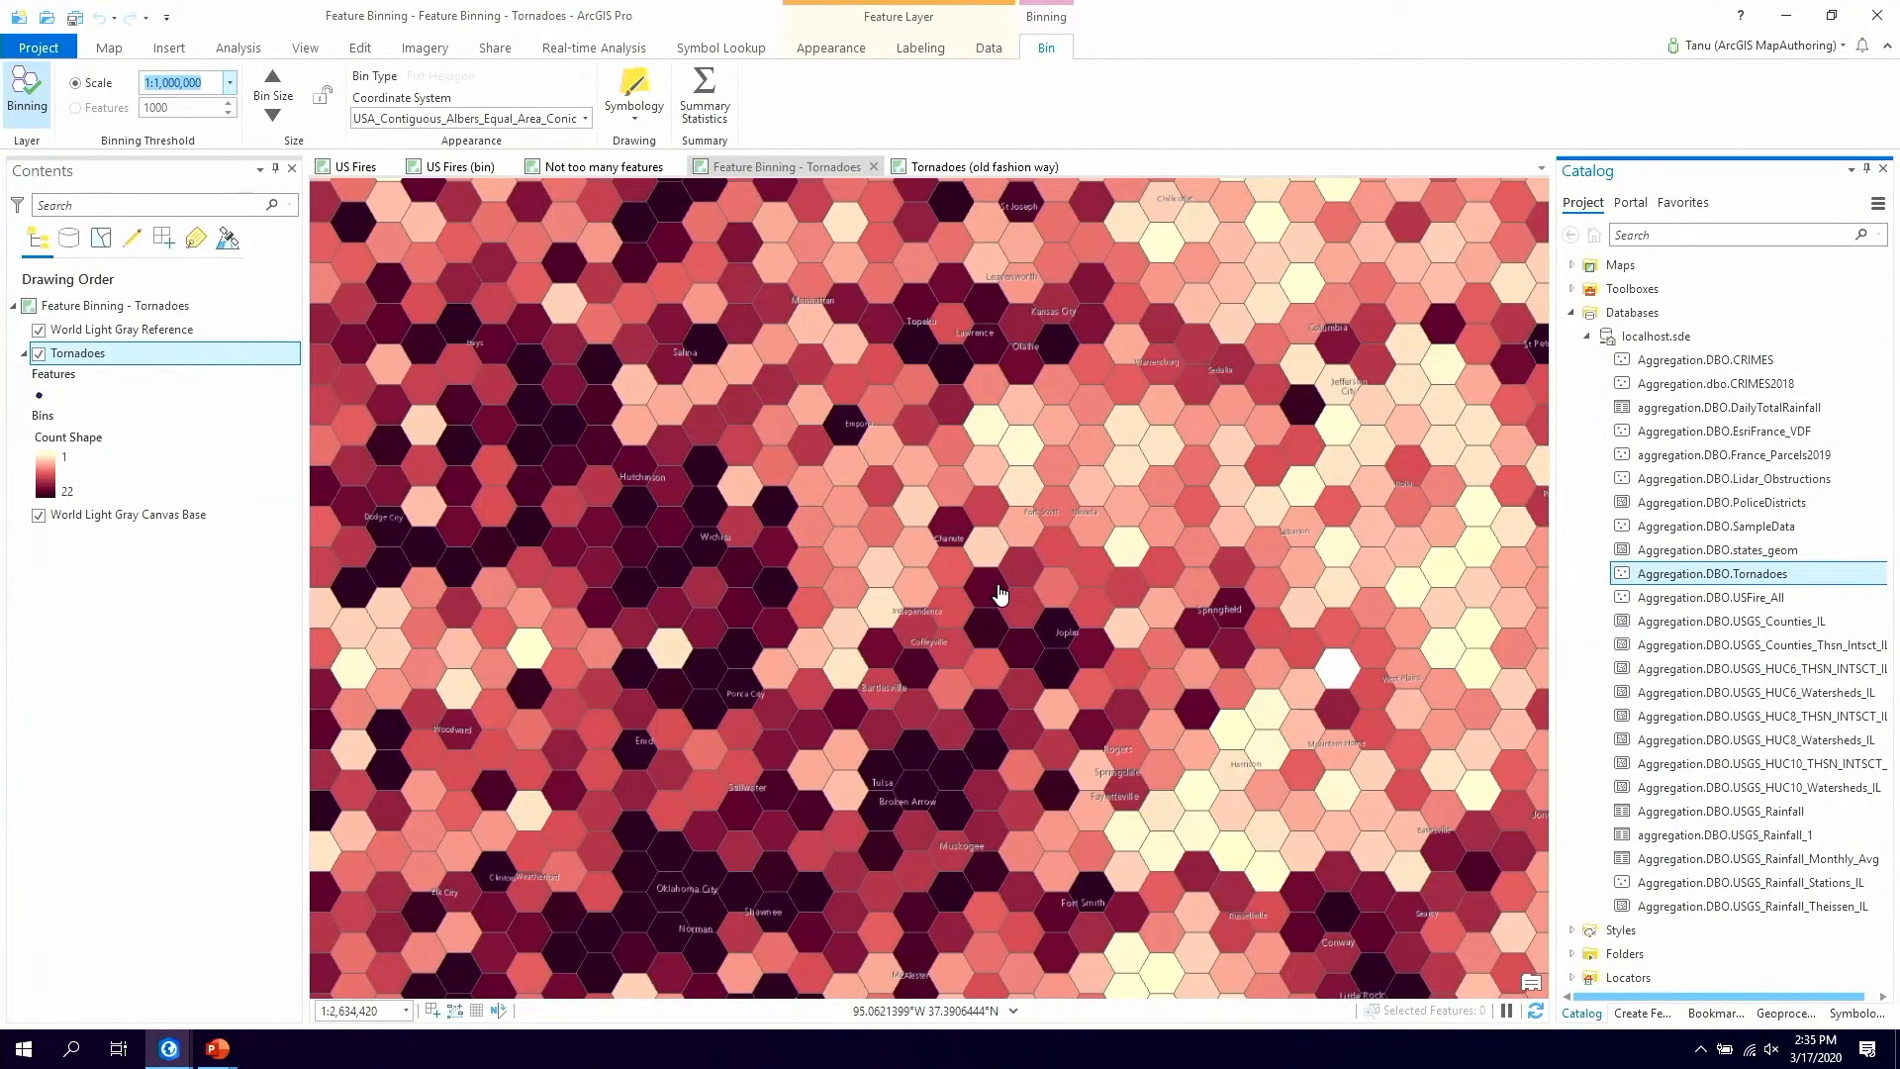
Enlarge the Tornadoes layer's bins by one level and lock the bin size across map scales
left_click(269, 122)
left_click(271, 79)
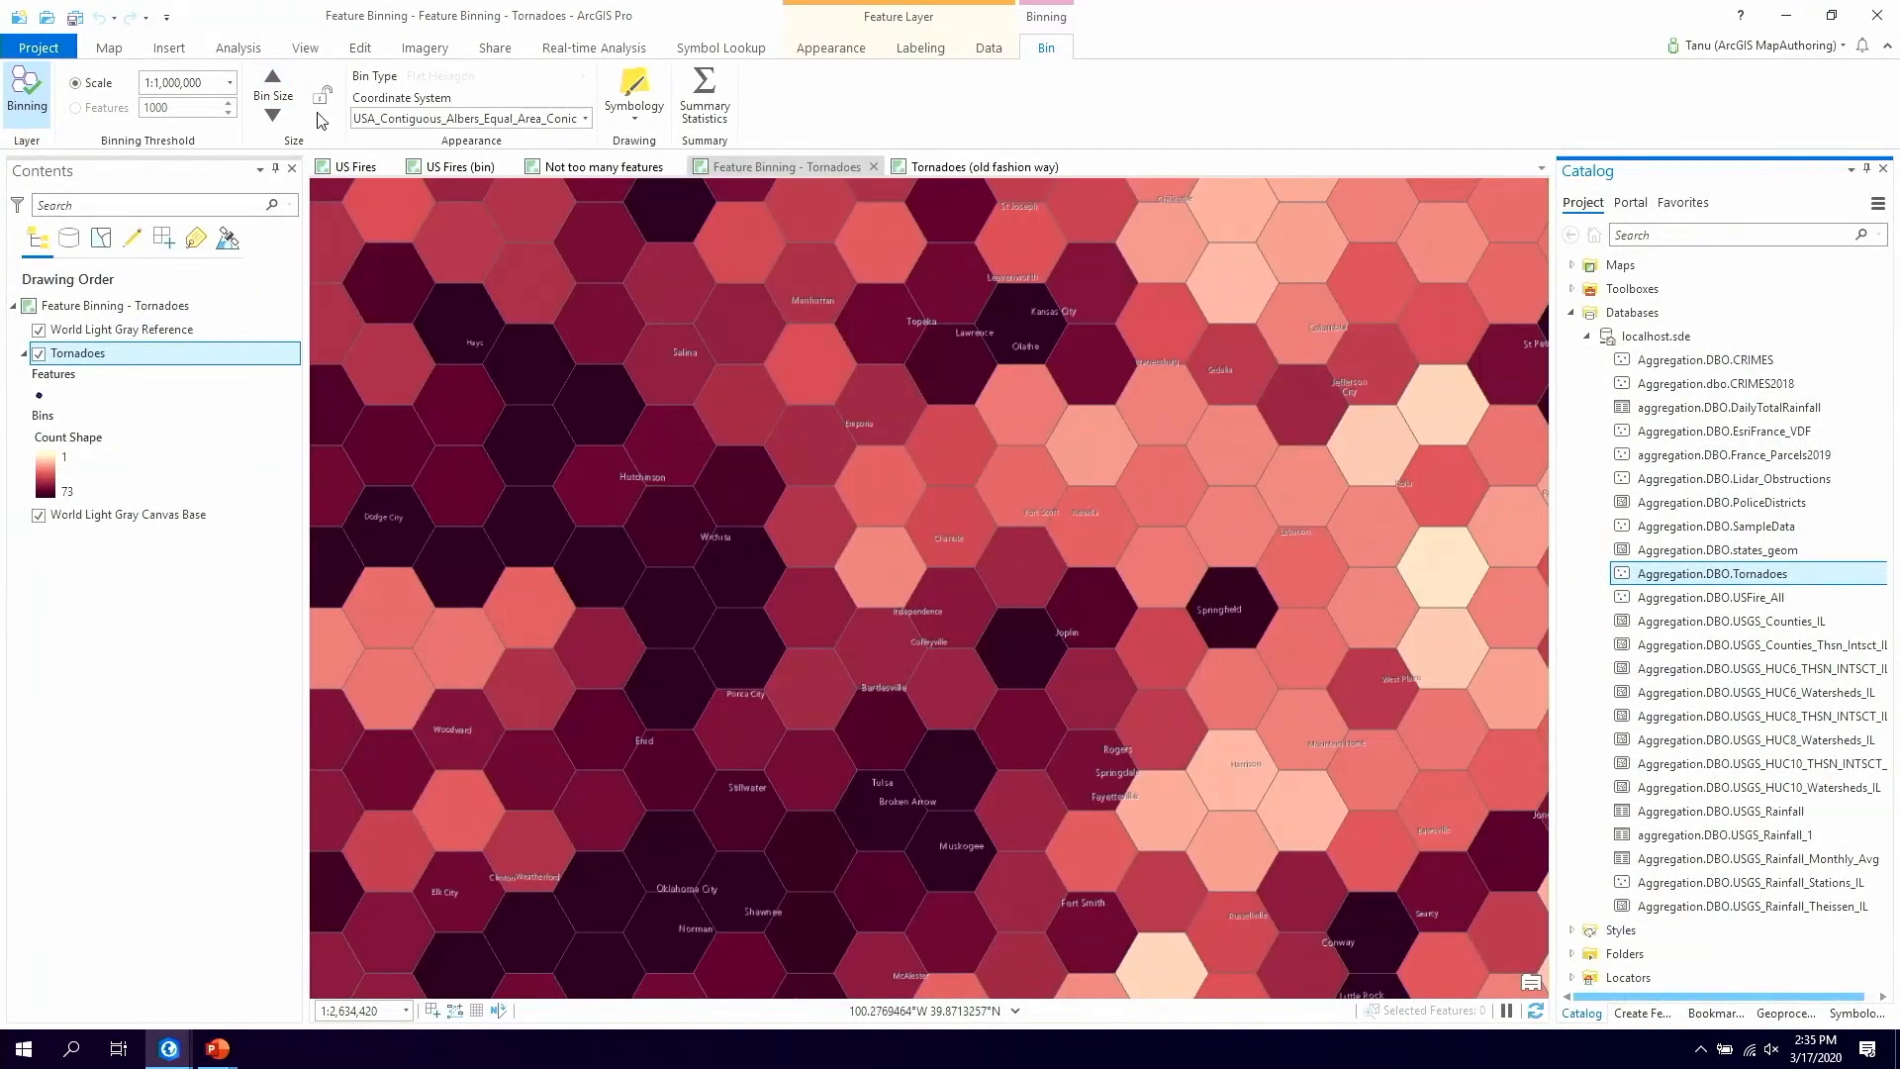
left_click(321, 96)
scroll(860, 607, "down", 1)
scroll(860, 608, "down", 4)
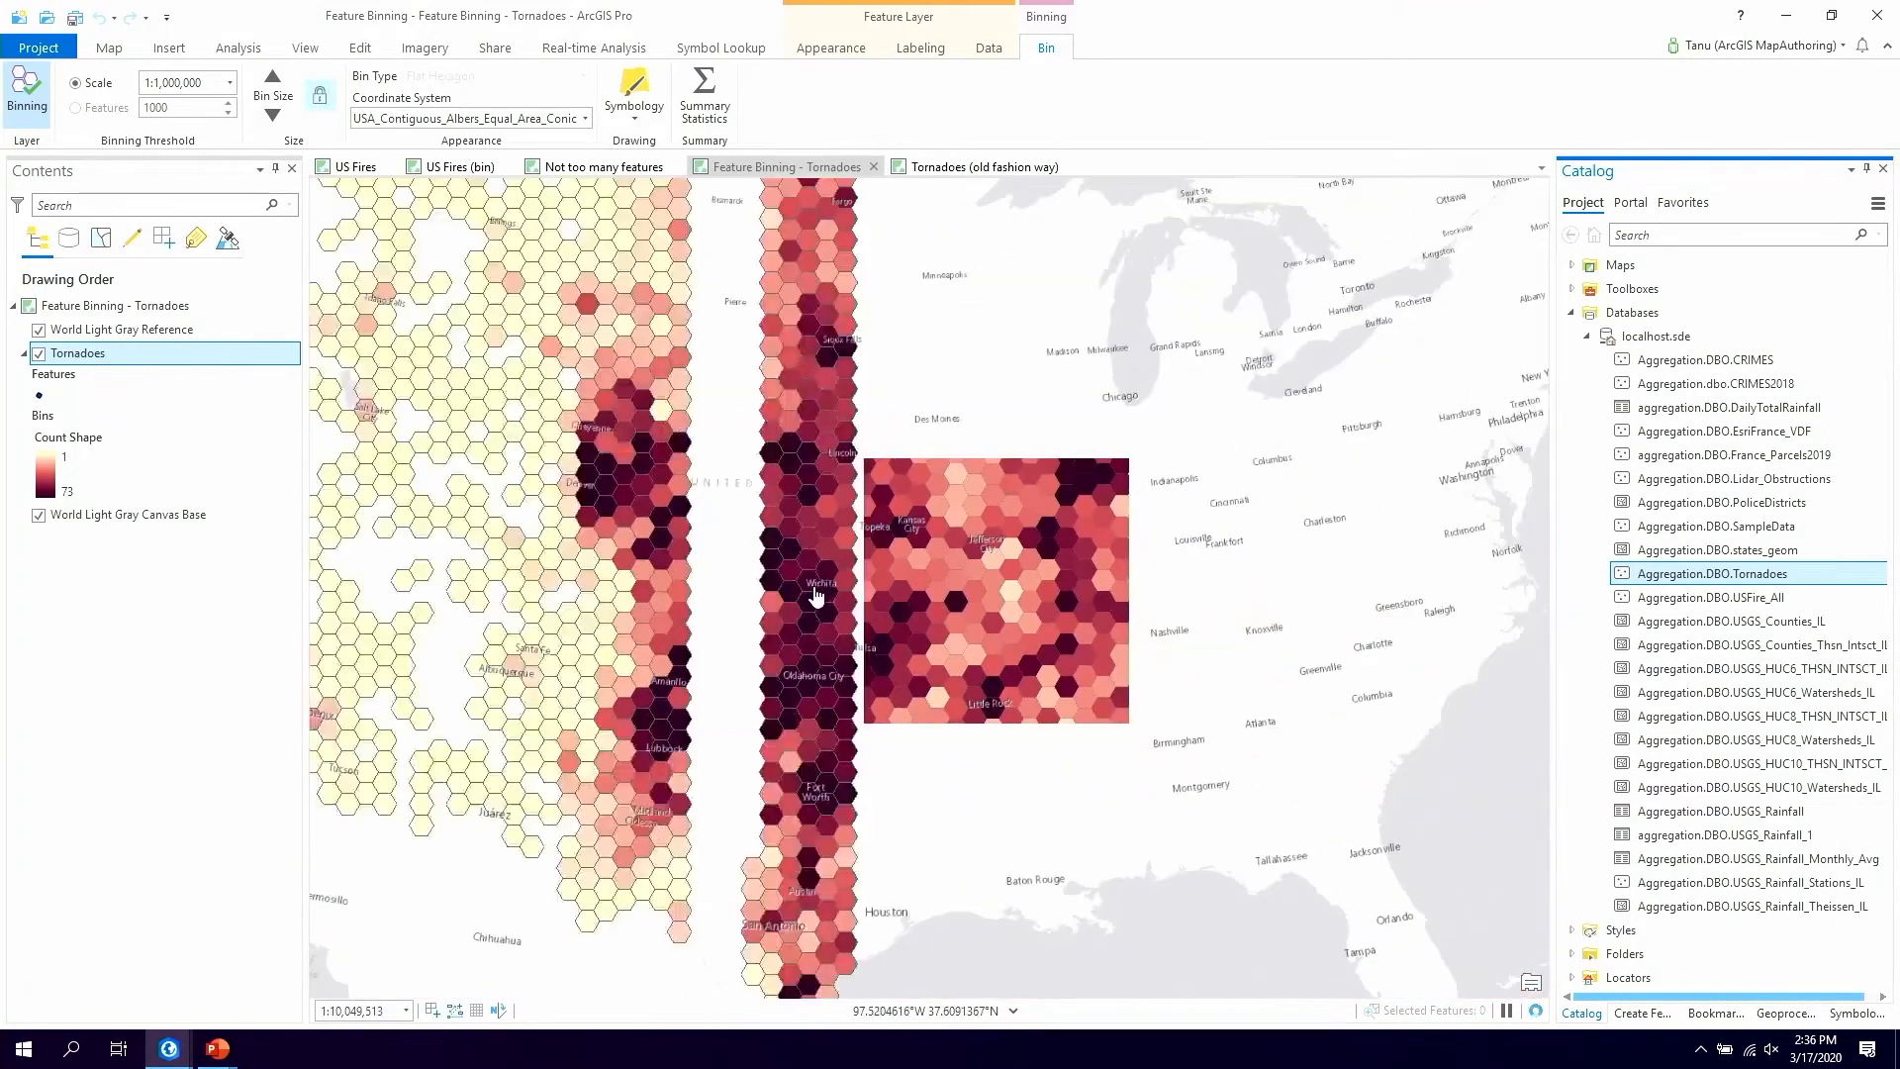
View the attributes of a bin near Wichita, close its pop-up and unlock the Tornadoes layer's bin size
left_click(821, 571)
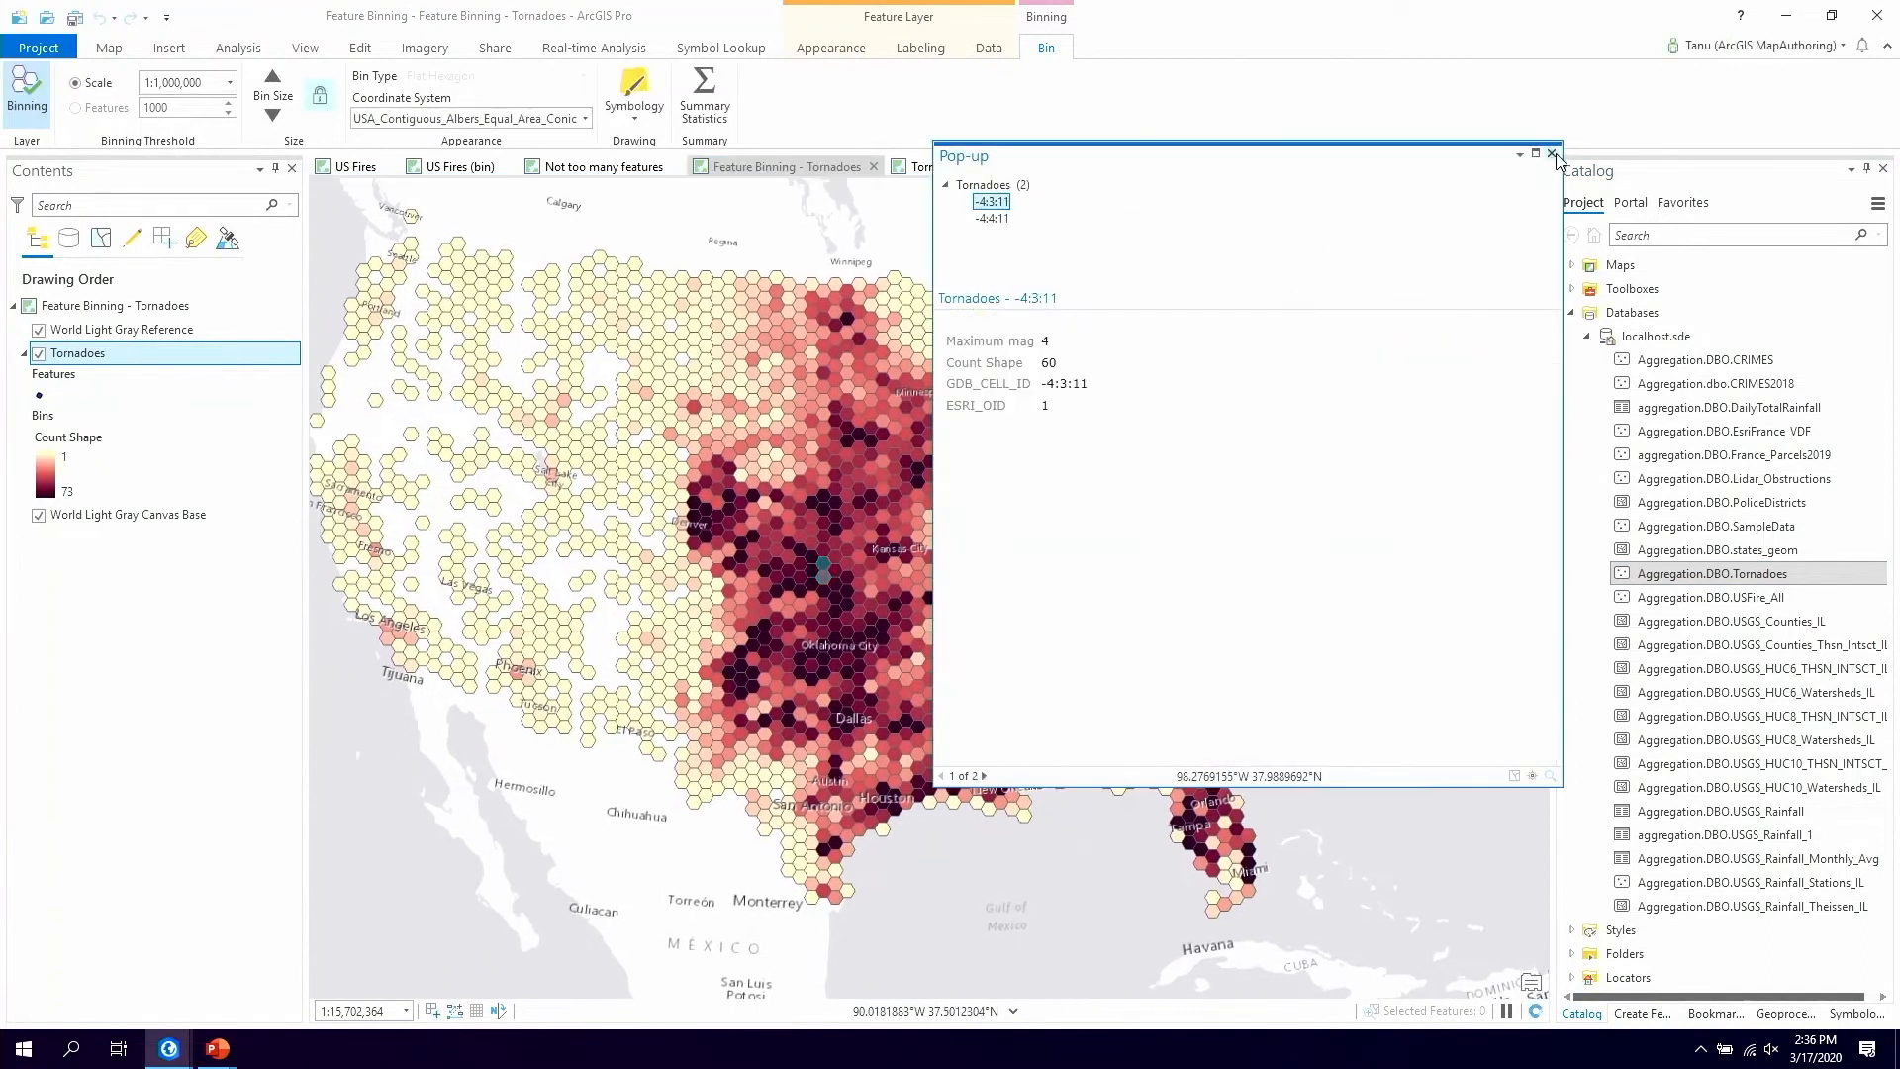
left_click(1551, 154)
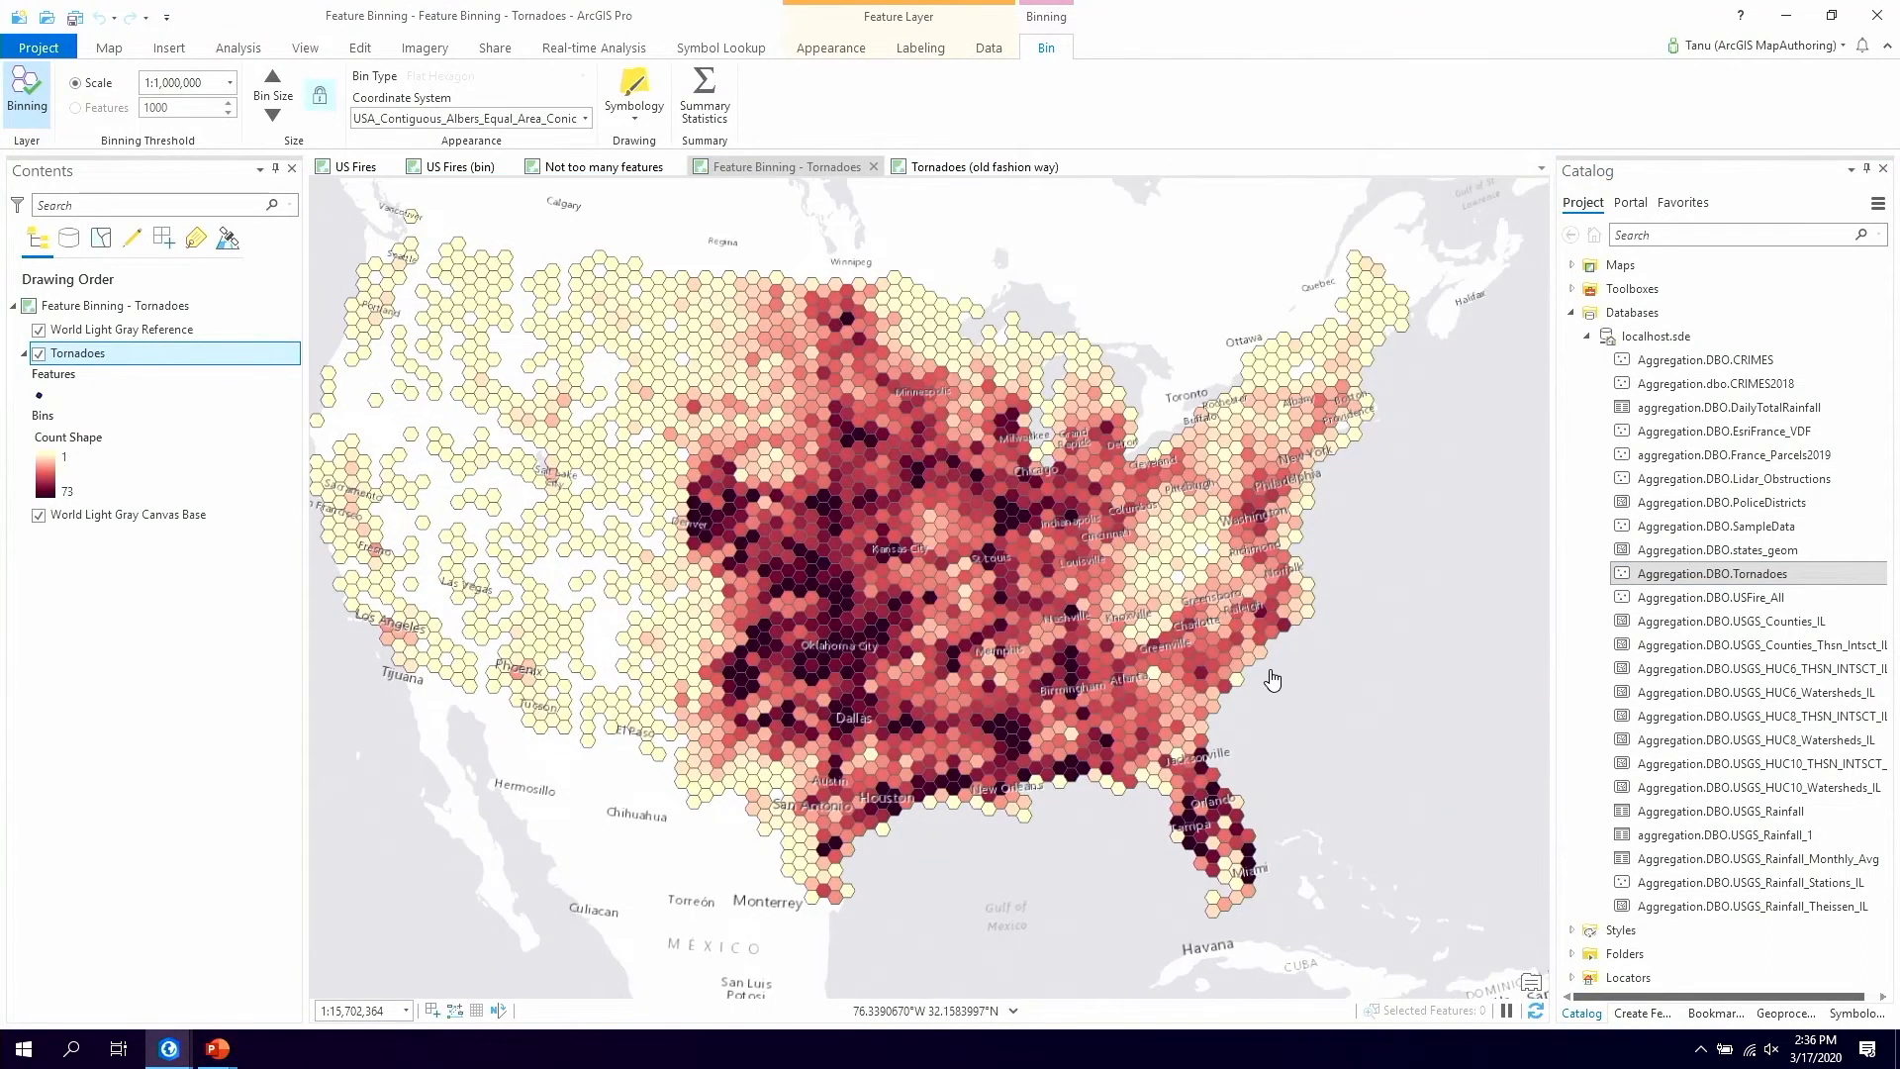
left_click(327, 96)
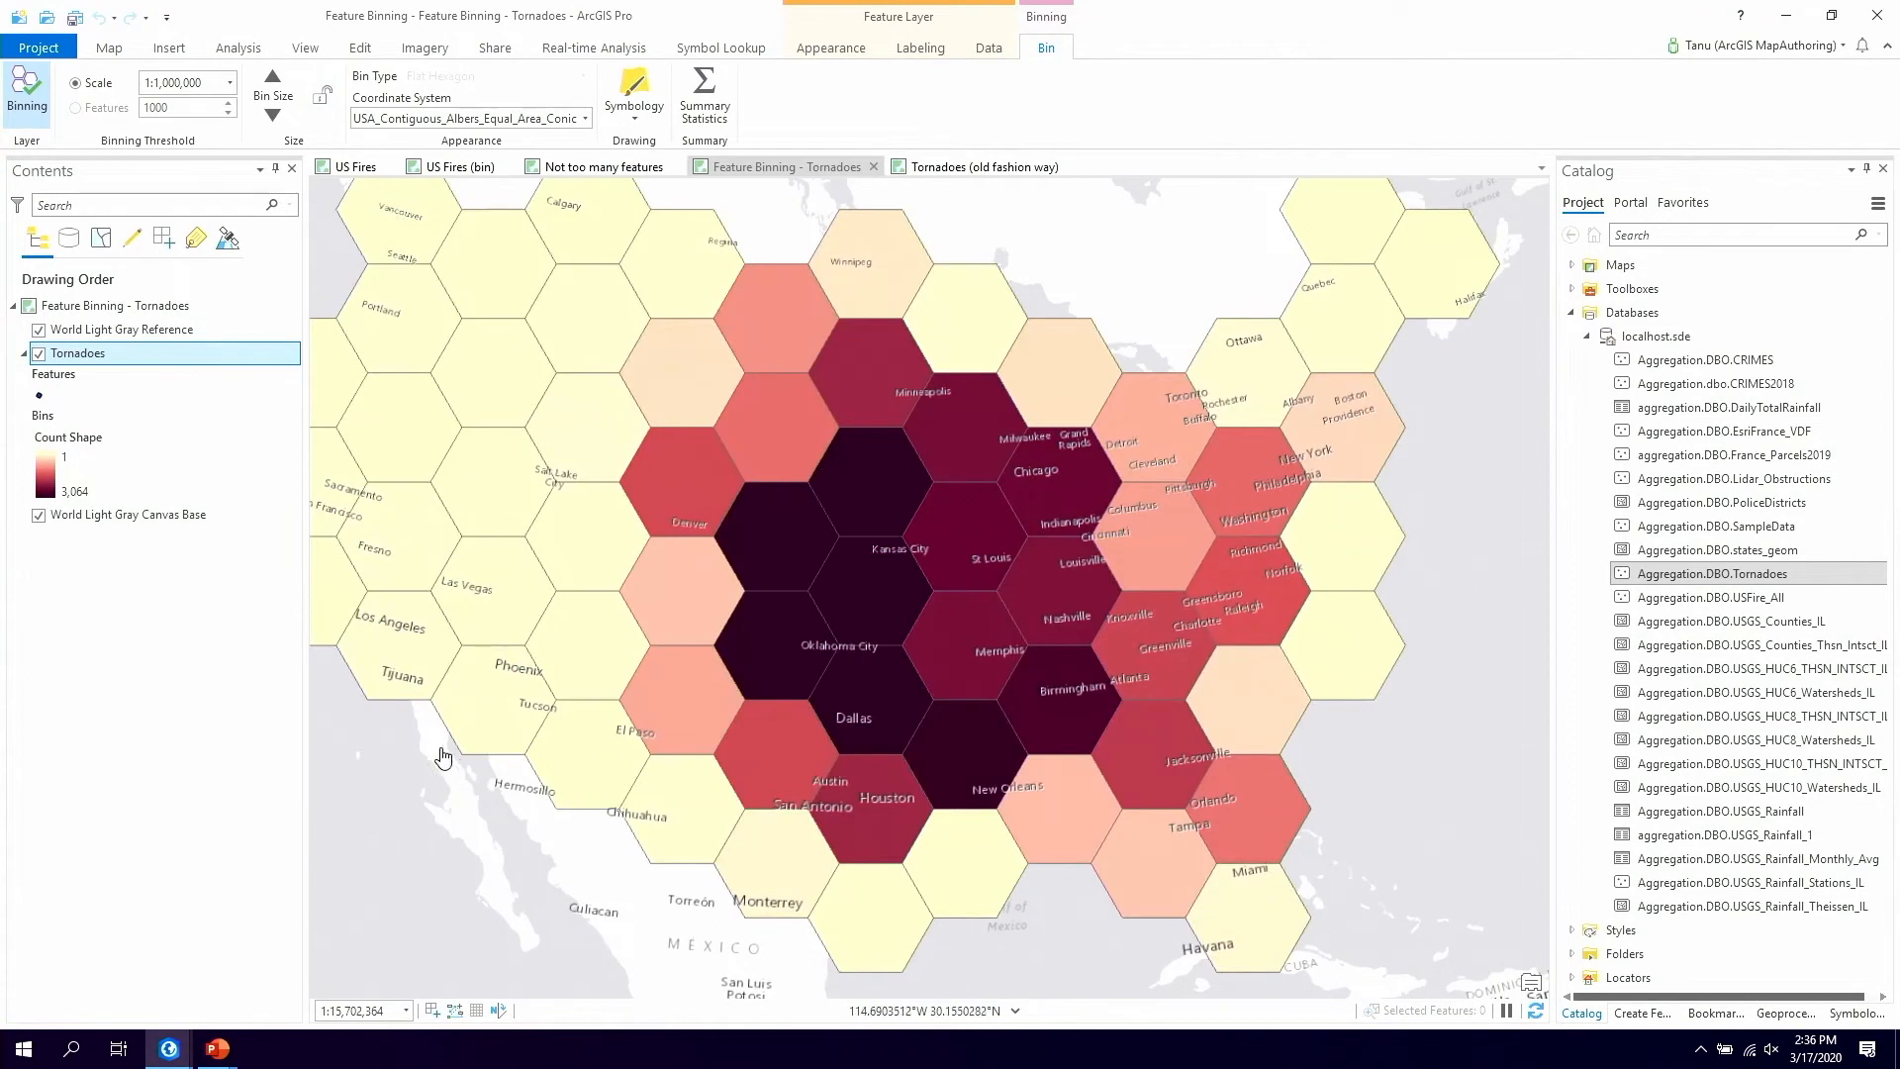
Enlarge the Tornadoes layer's bins by one level at a country-wide scale, and reduce them by two levels
left_click(415, 778)
scroll(527, 781, "down", 2)
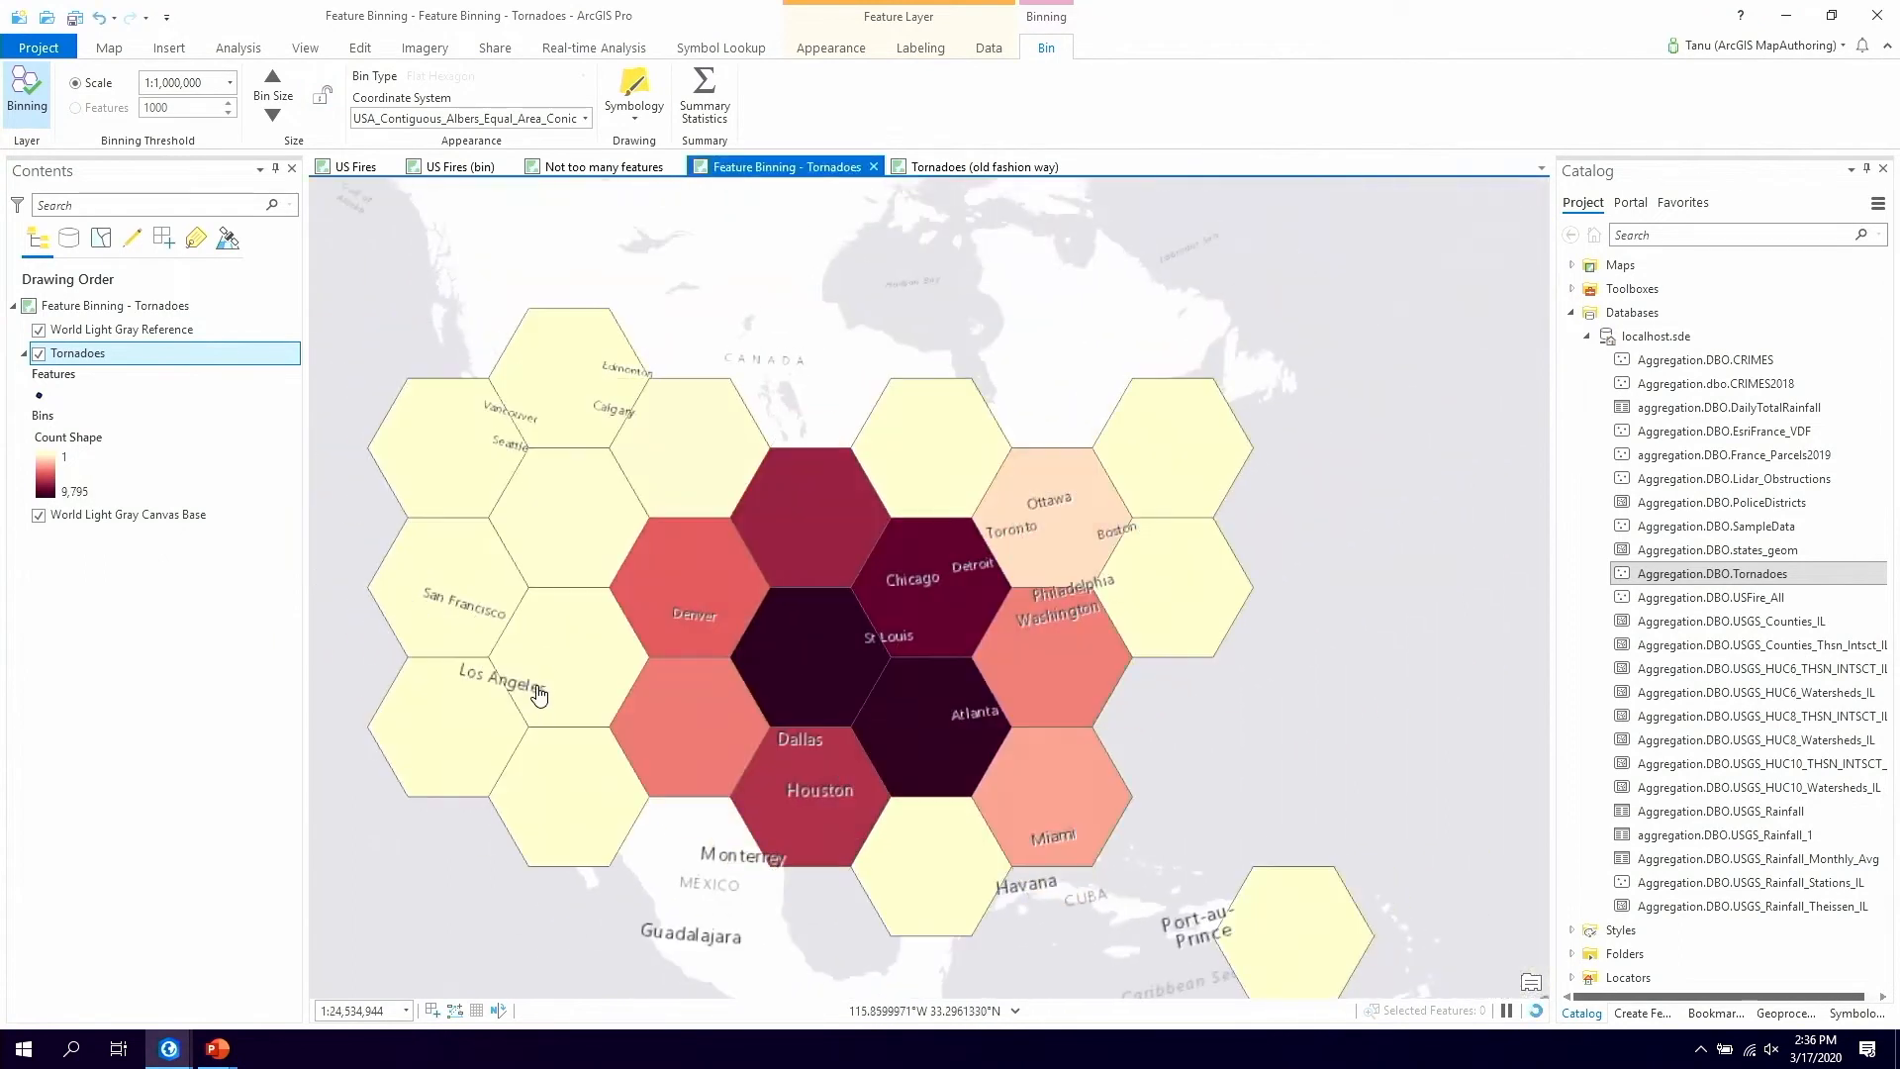
left_click(272, 76)
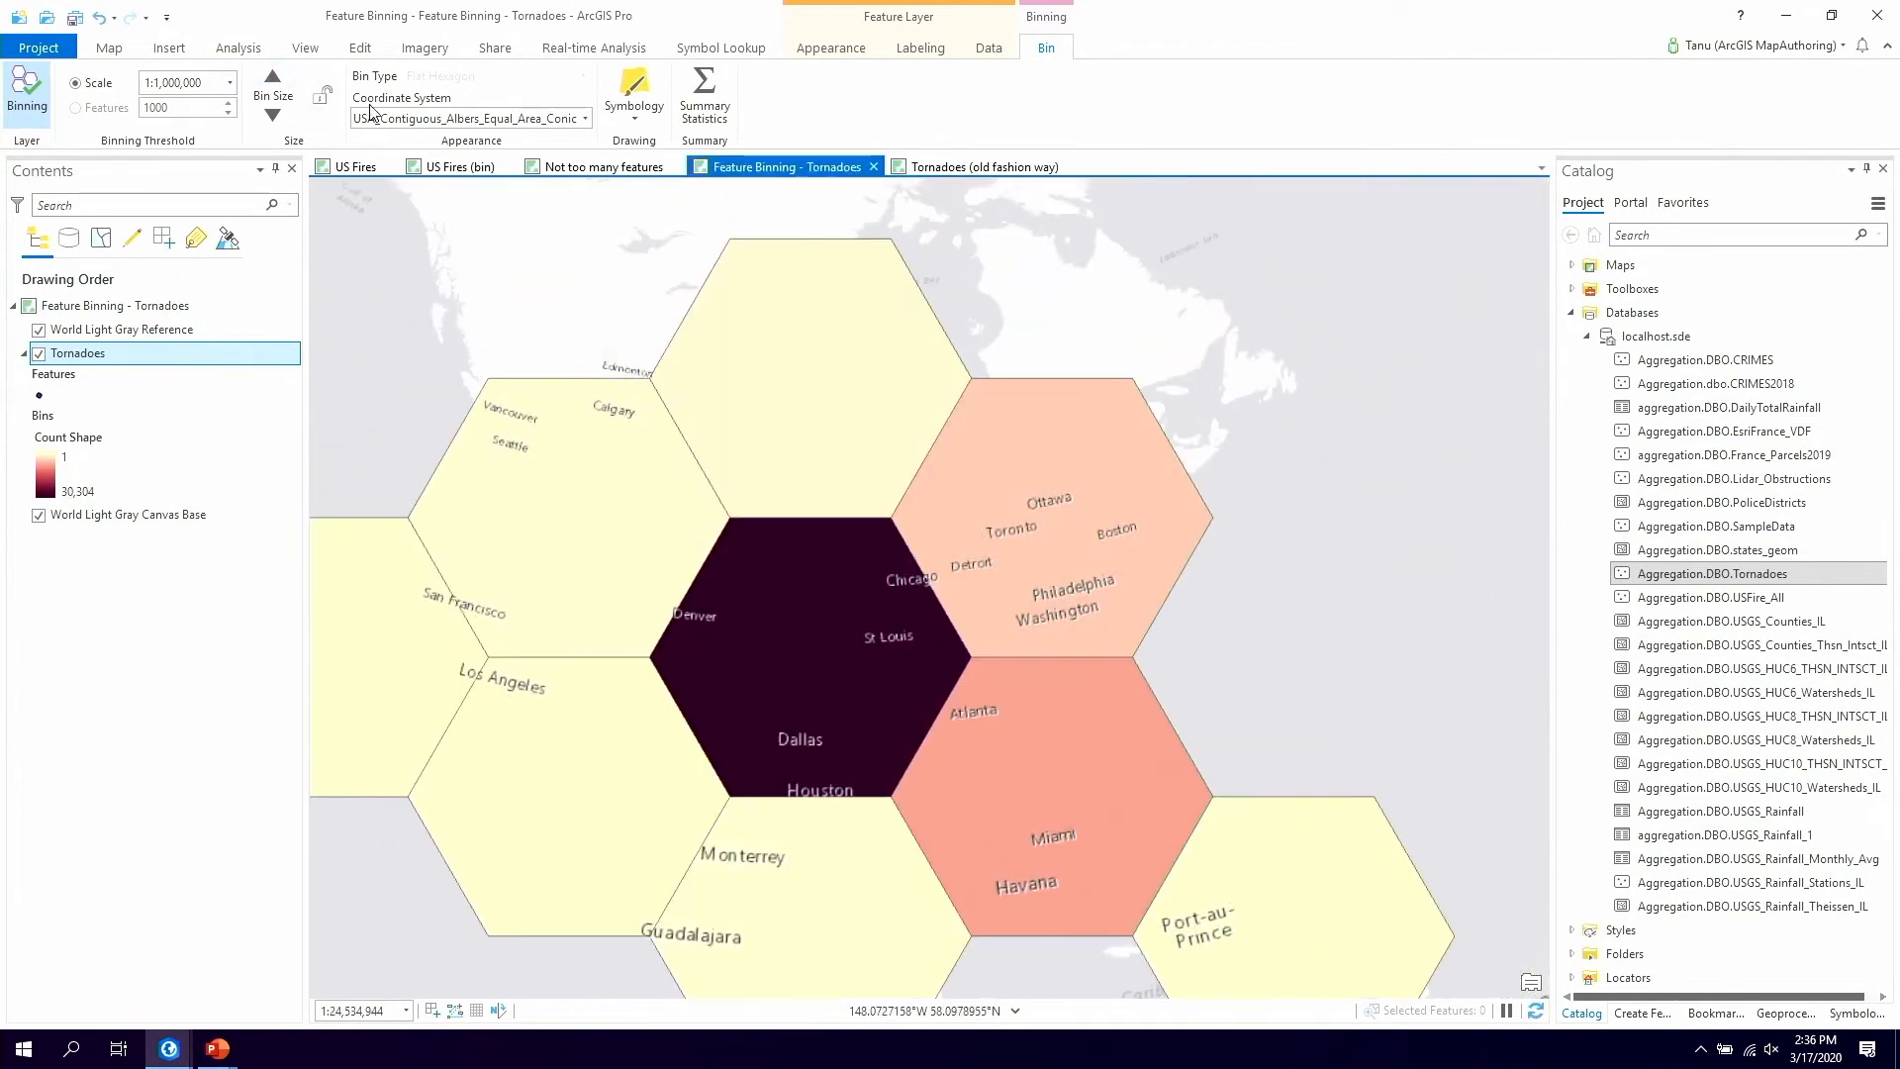
left_click(272, 115)
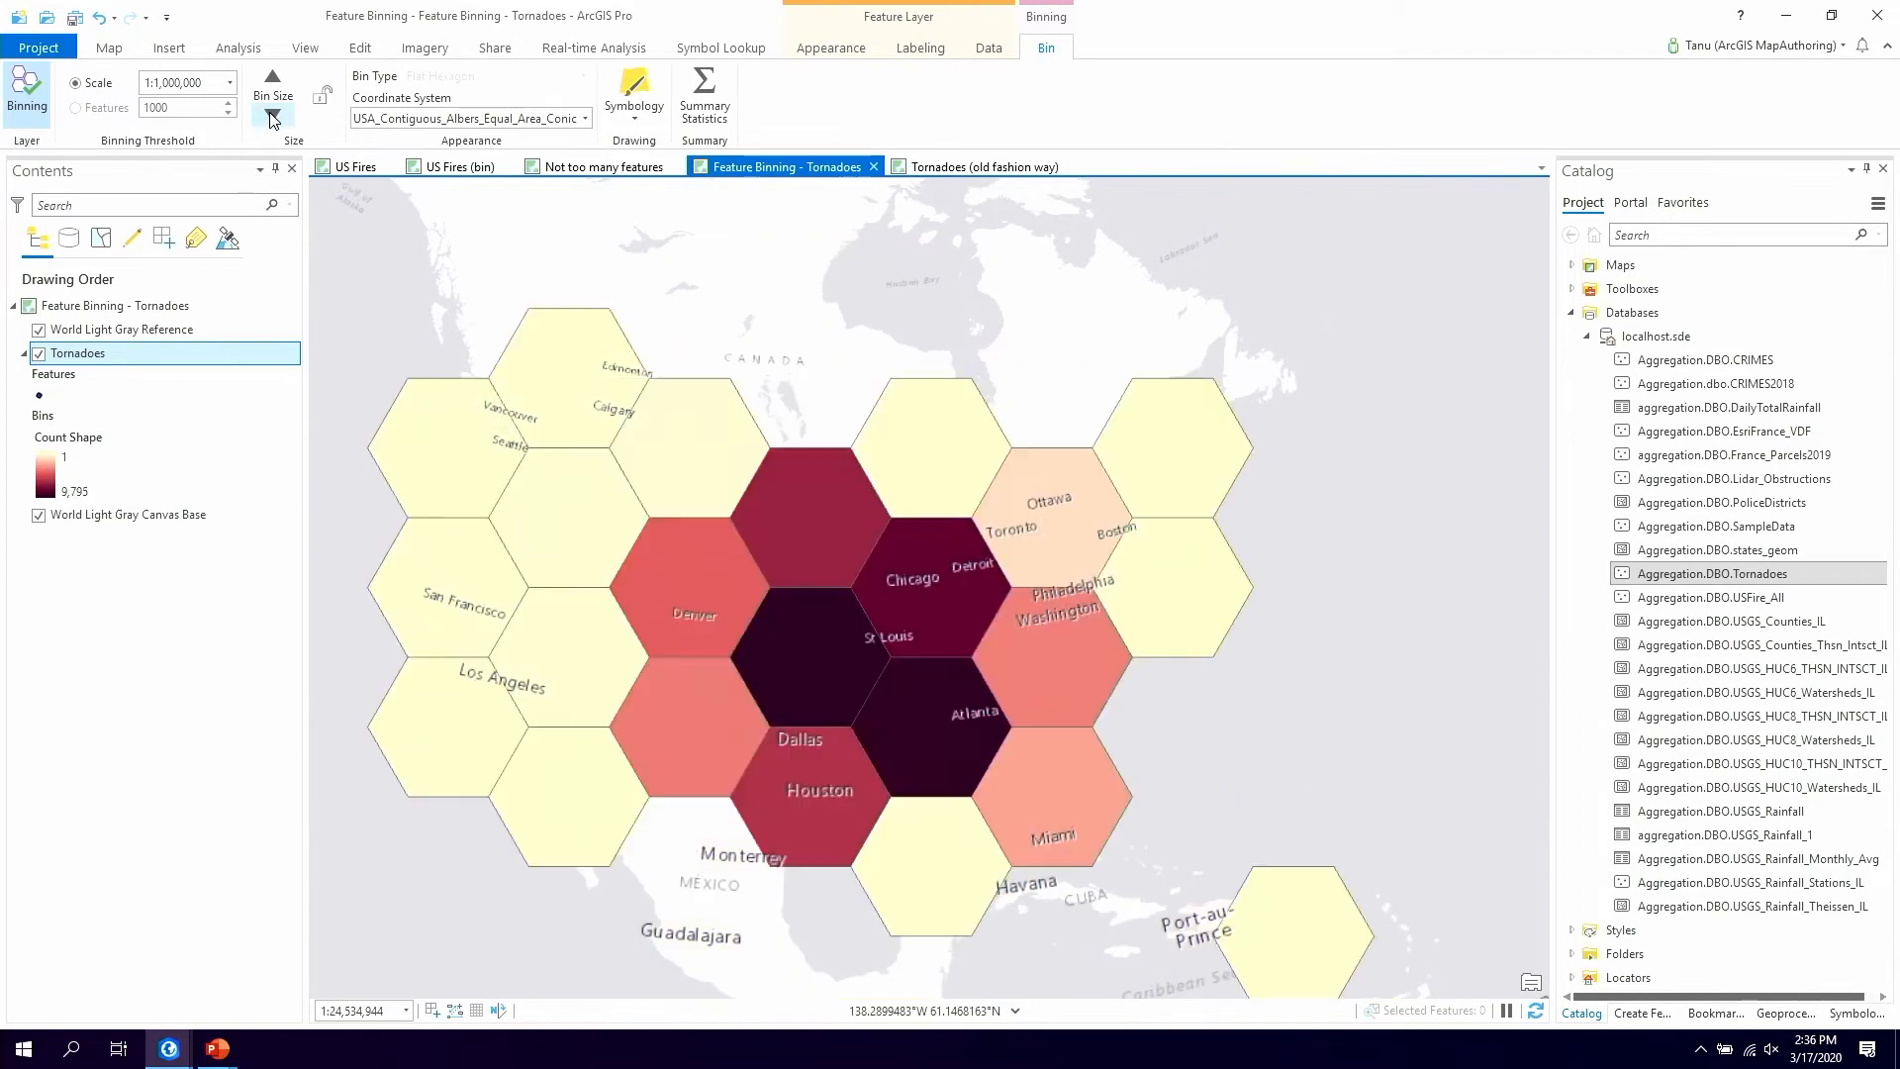
left_click_drag(426, 406, 491, 366)
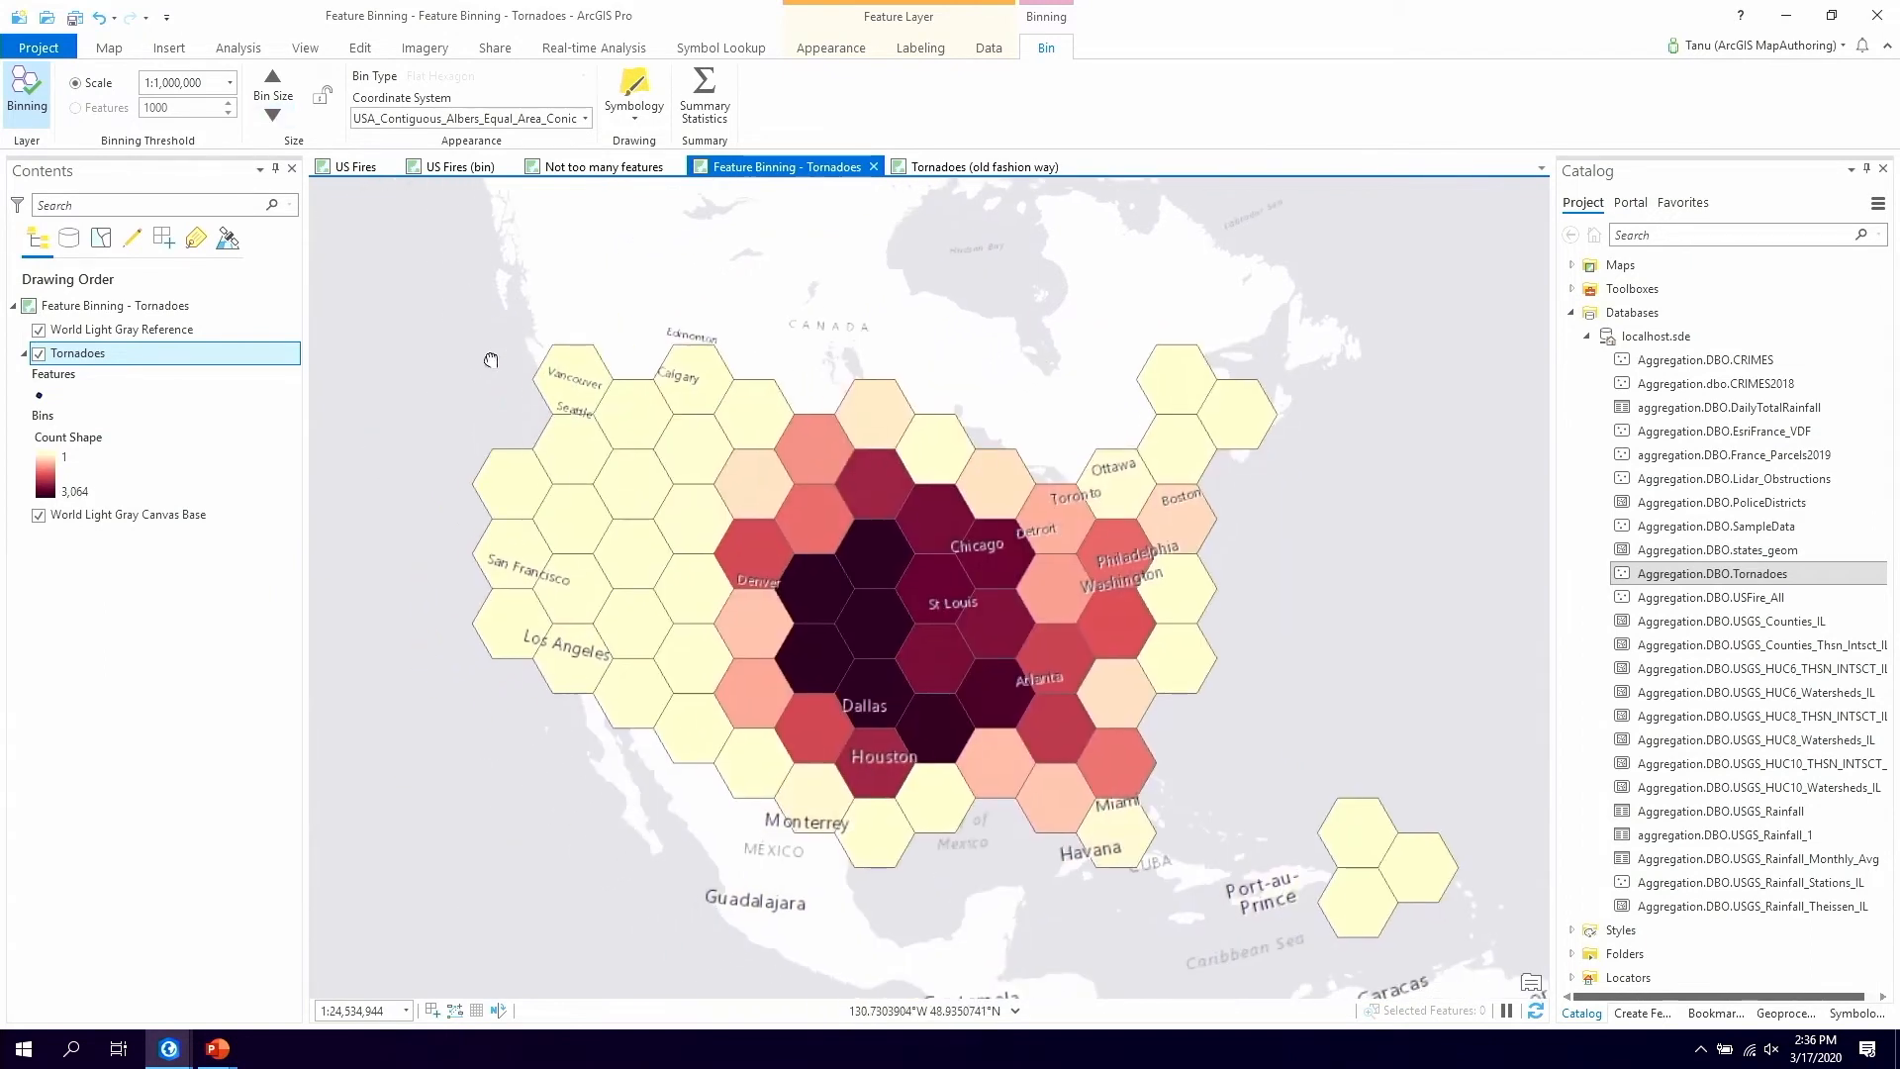
Check the available bin coordinate systems and inspect the spatial reference of the Tornadoes layer's data source
left_click(564, 119)
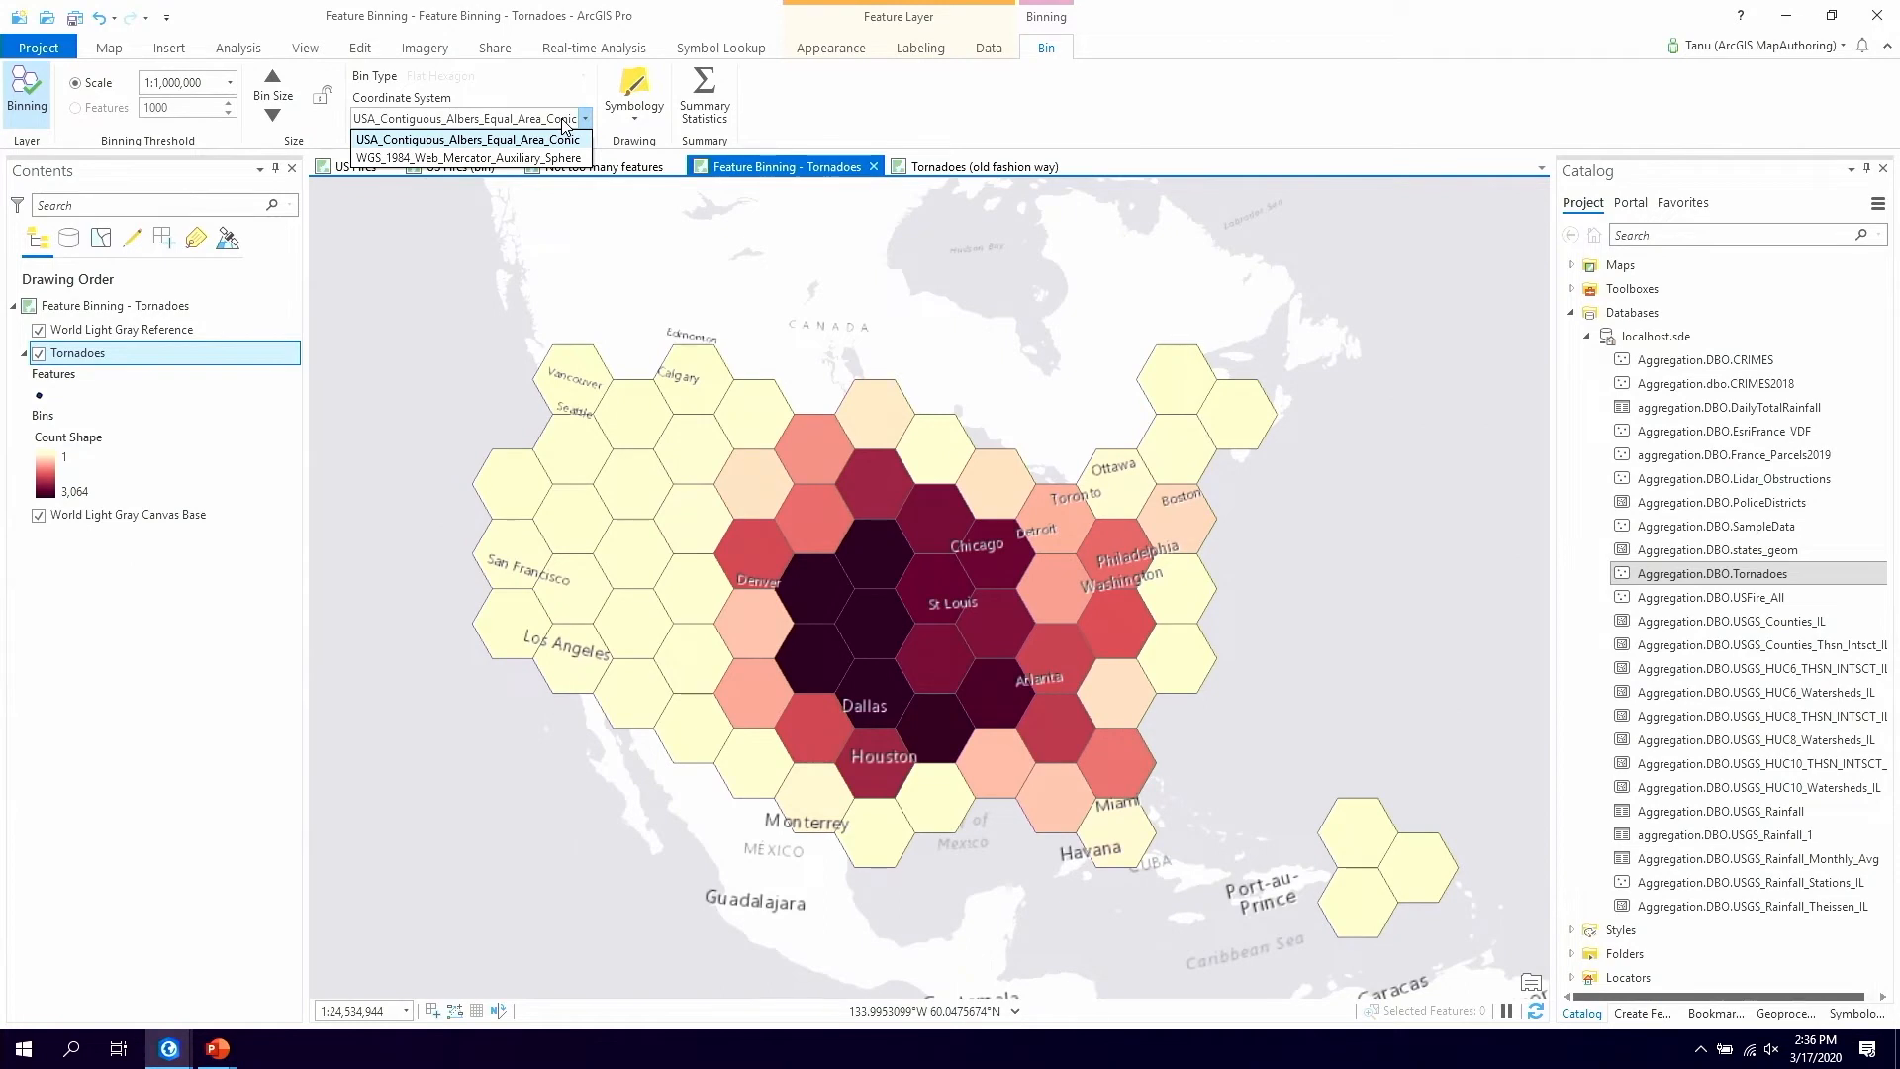
left_click(115, 370)
right_click(116, 370)
left_click(128, 971)
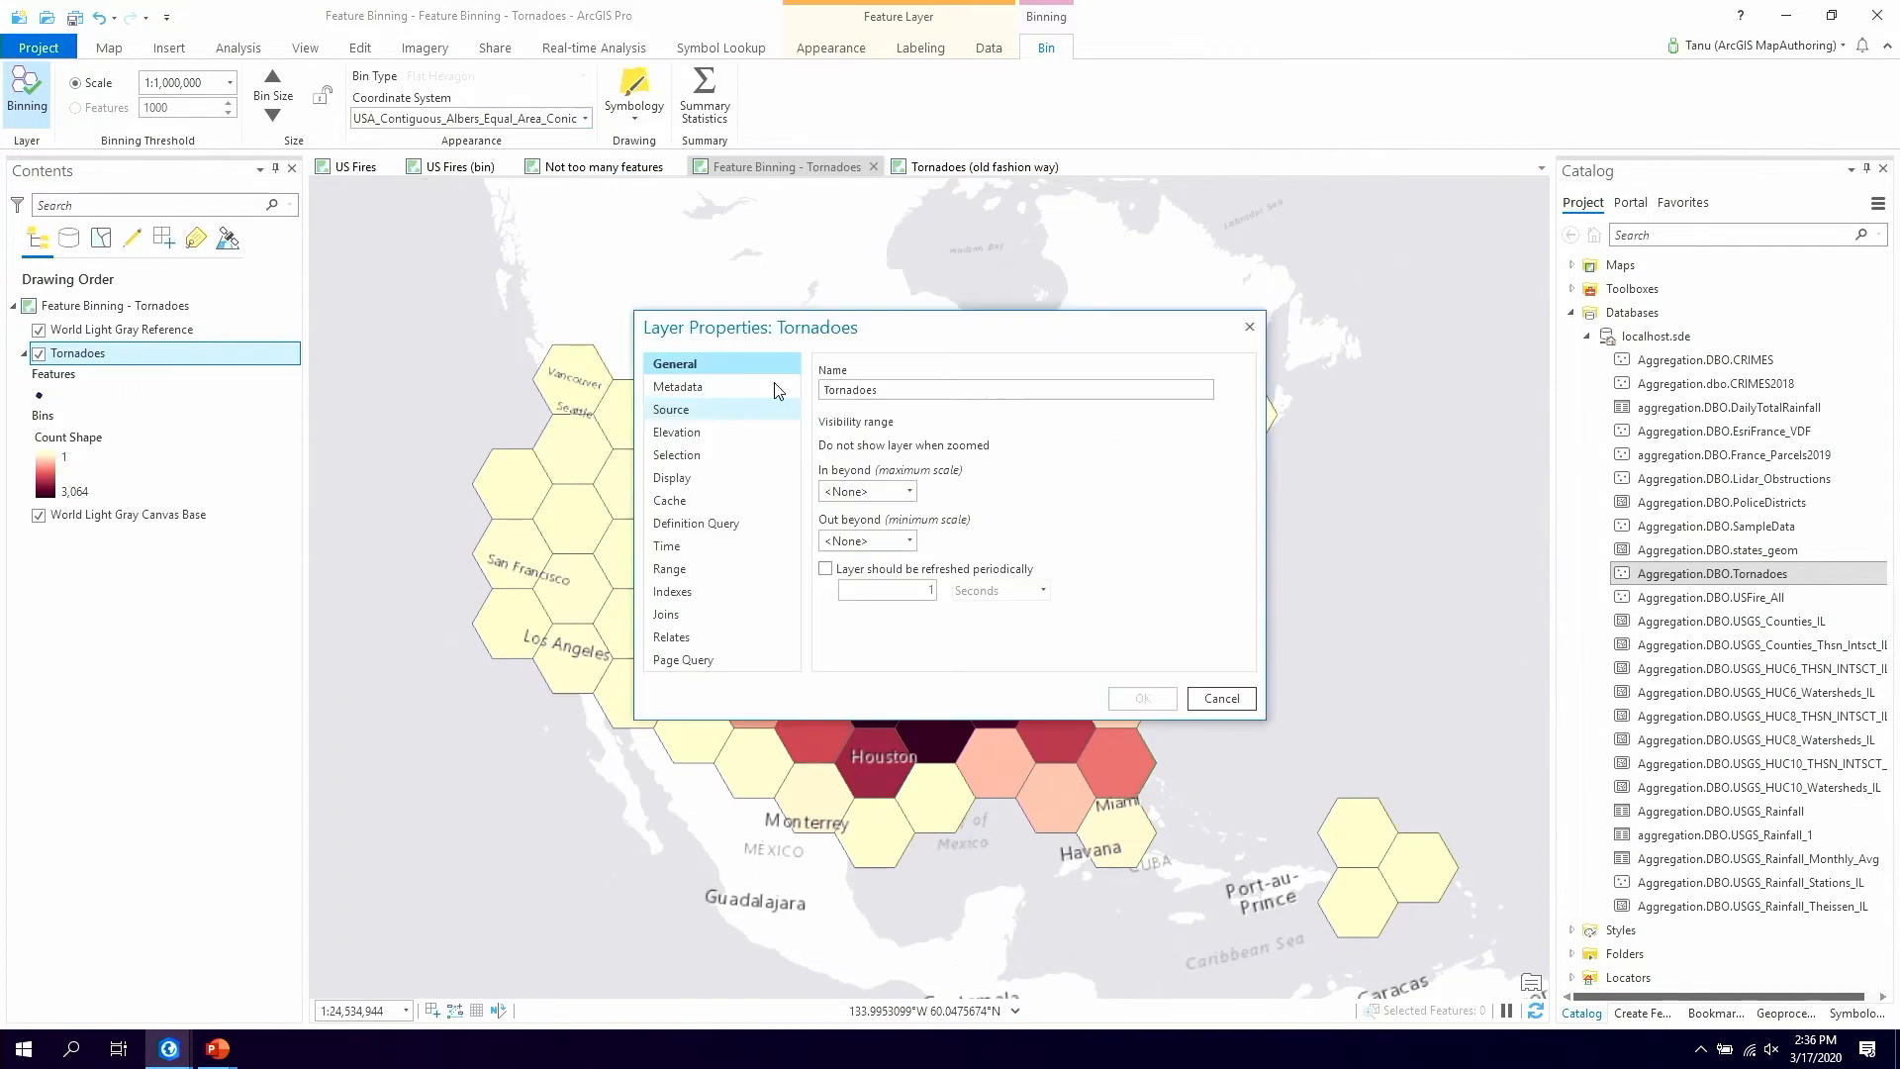
left_click(693, 409)
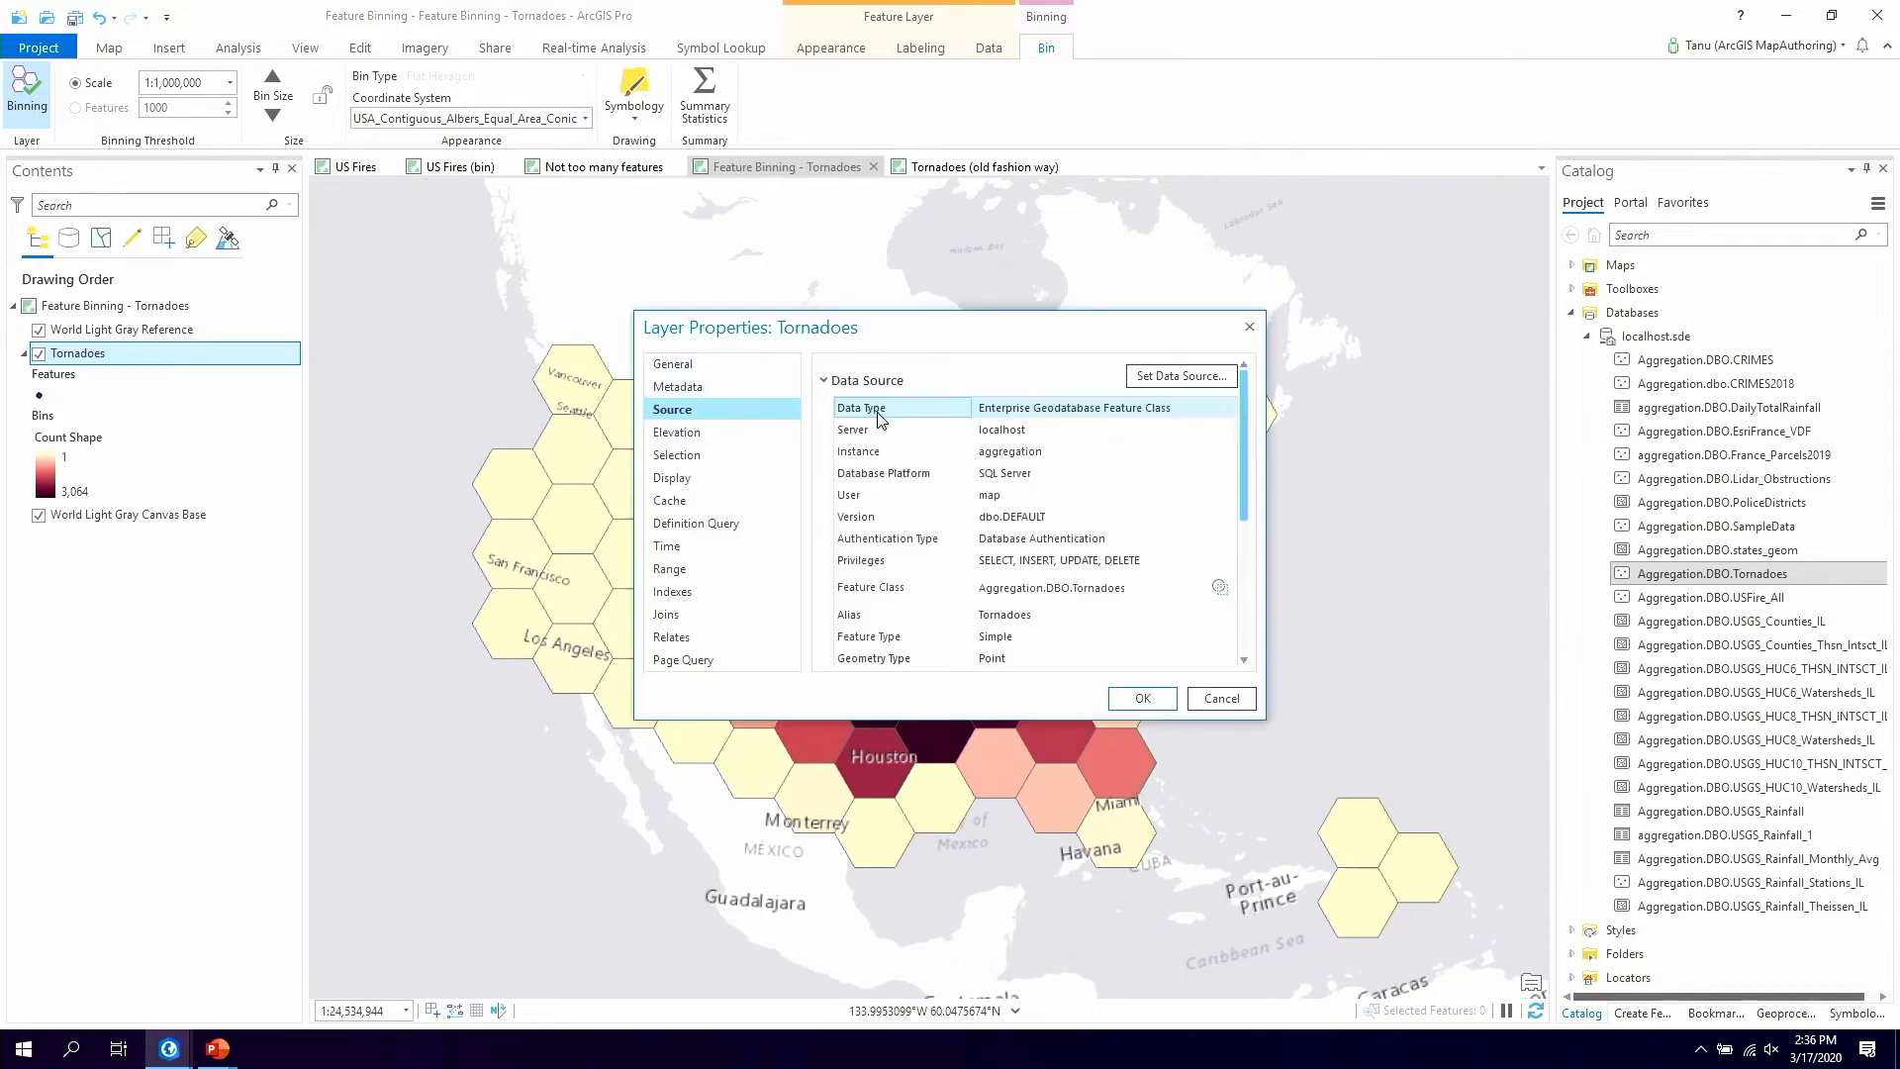
left_click(825, 385)
left_click(840, 447)
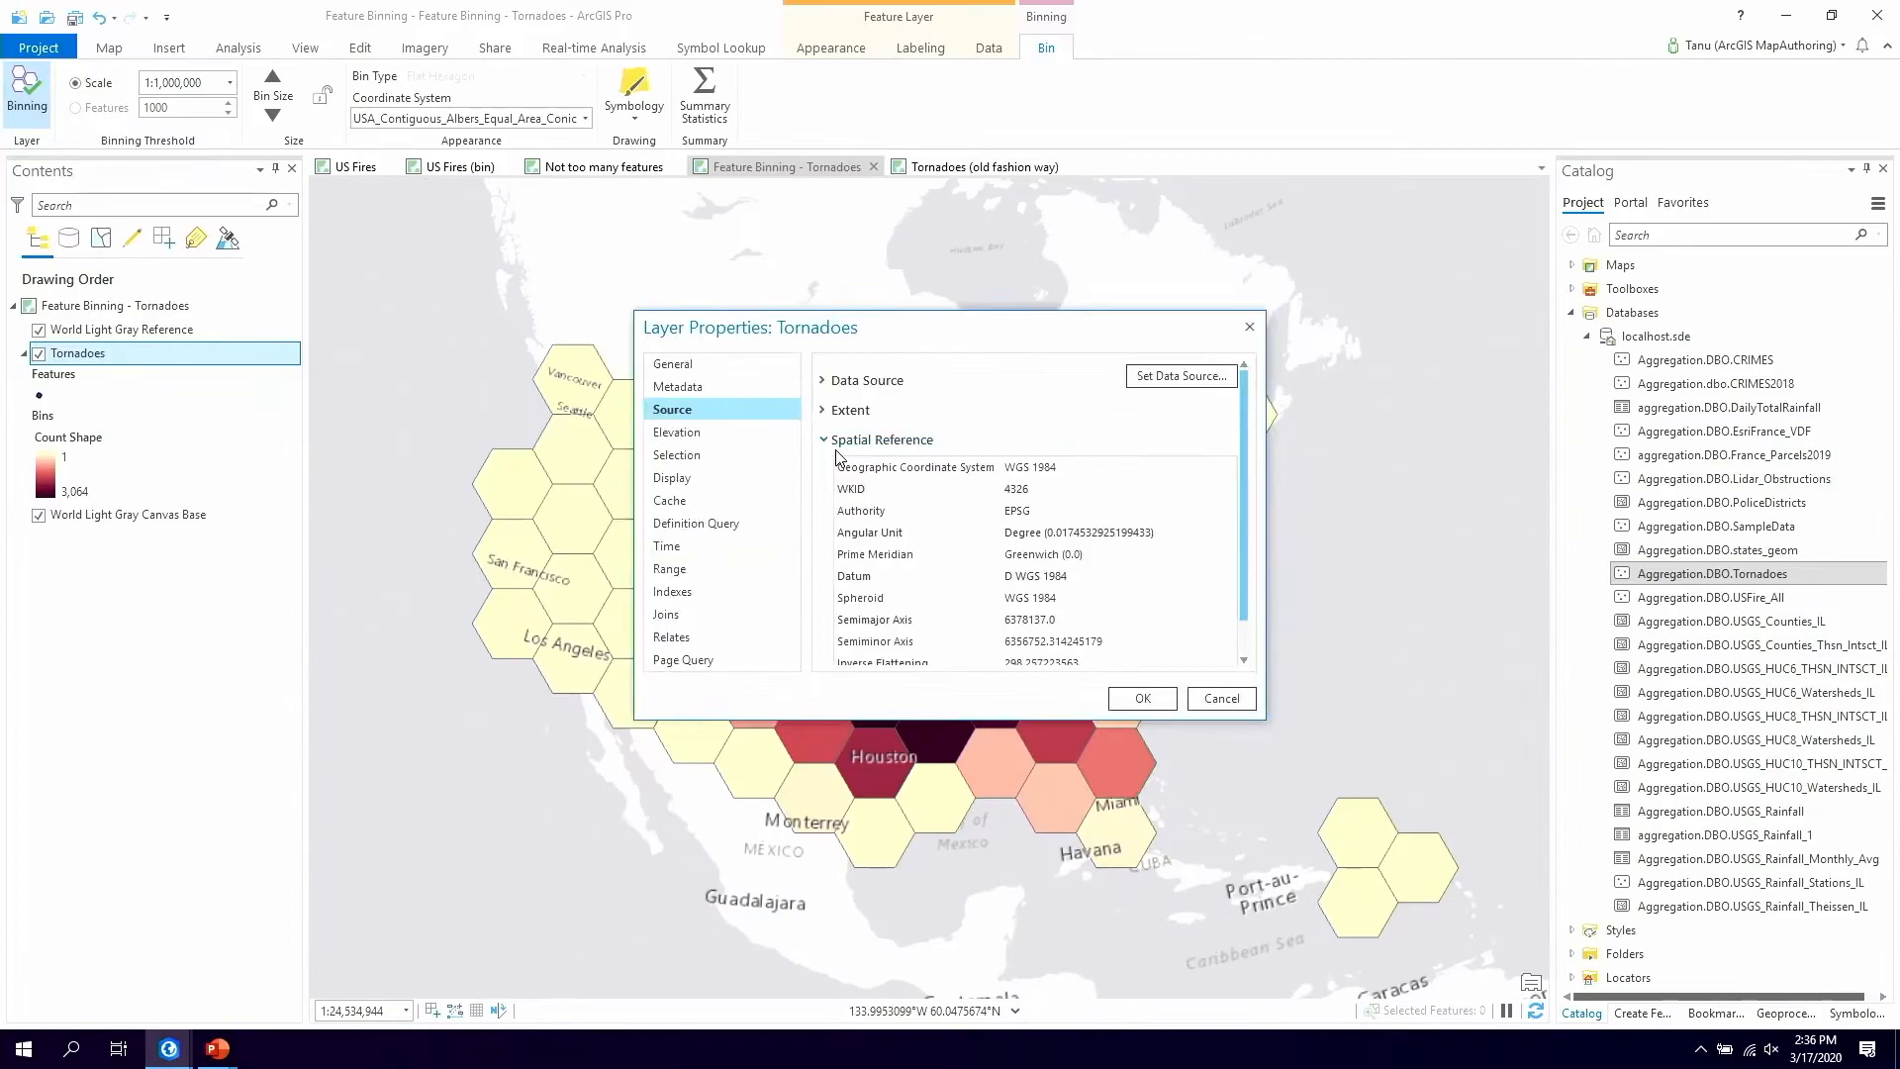
key("Escape")
left_click(476, 118)
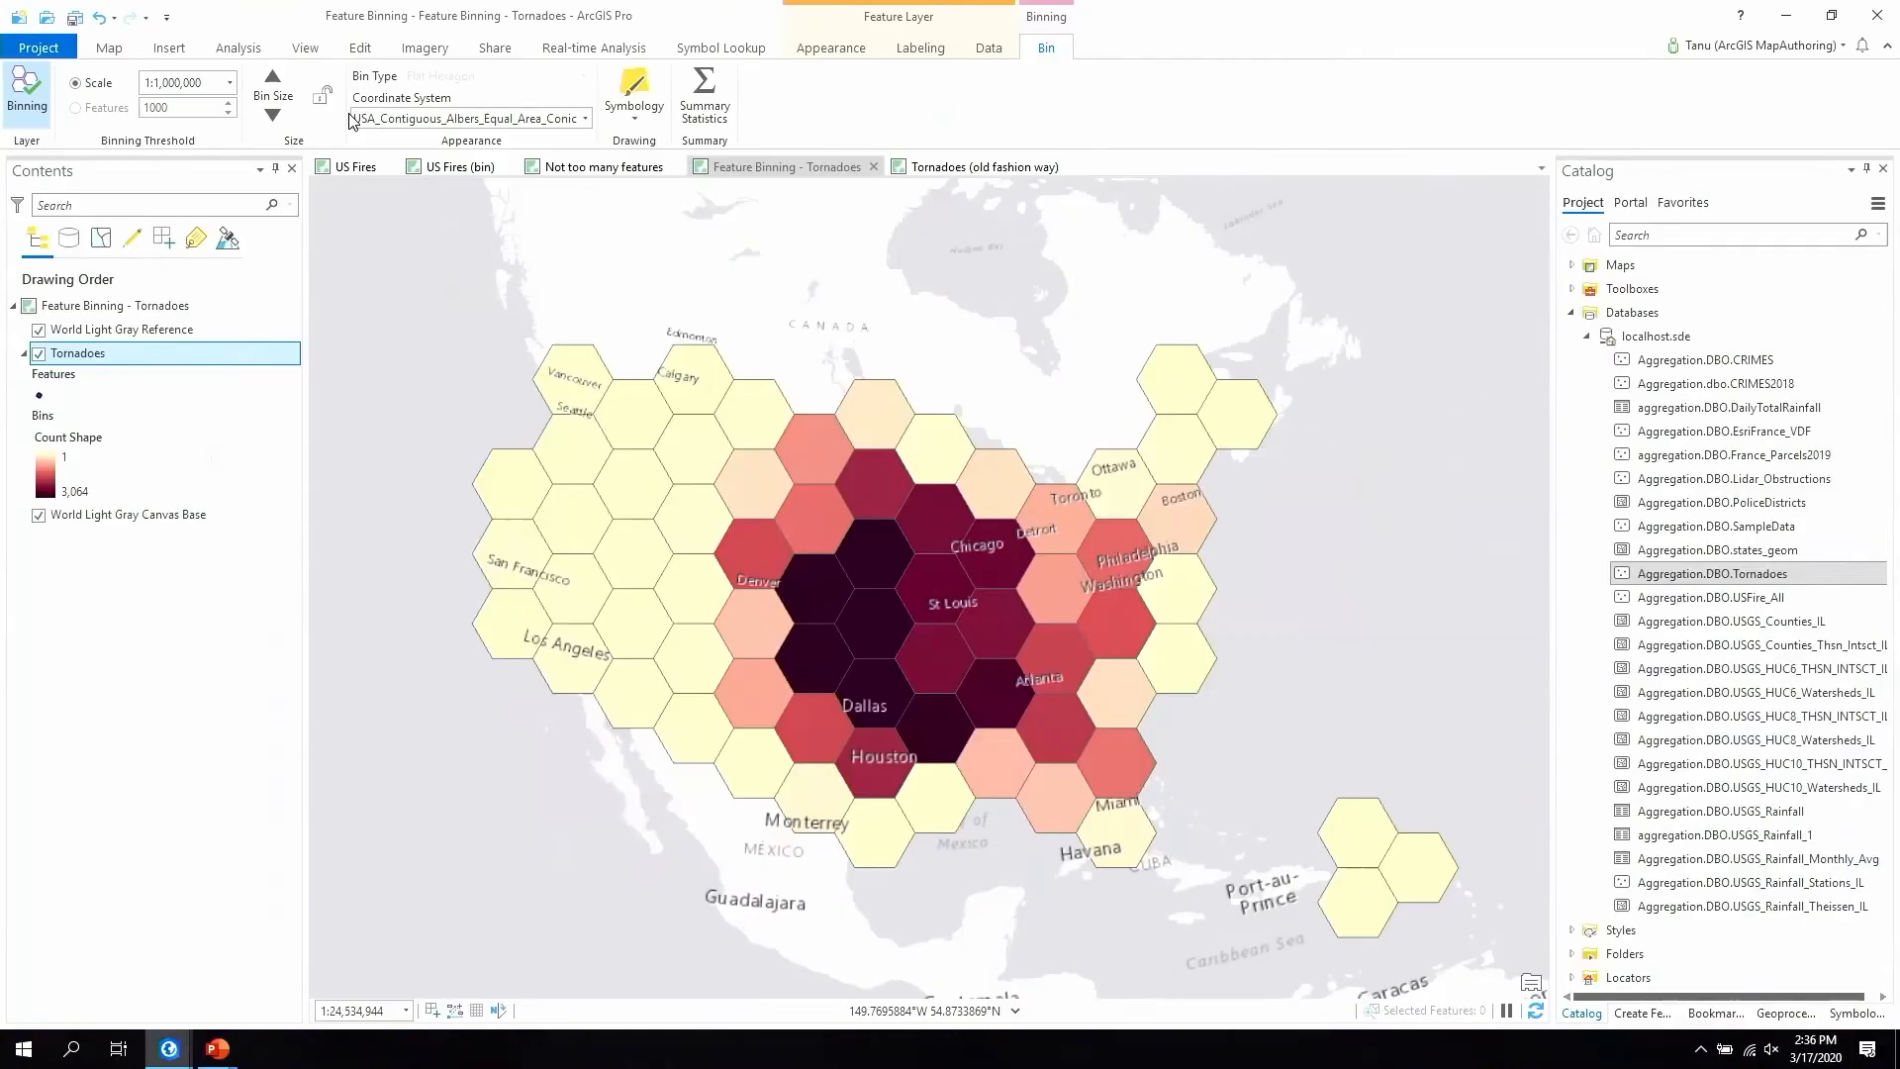
Set the horizontal coordinate system of the Feature Binning - Tornadoes map to WKID 3857
left_click(74, 308)
right_click(74, 313)
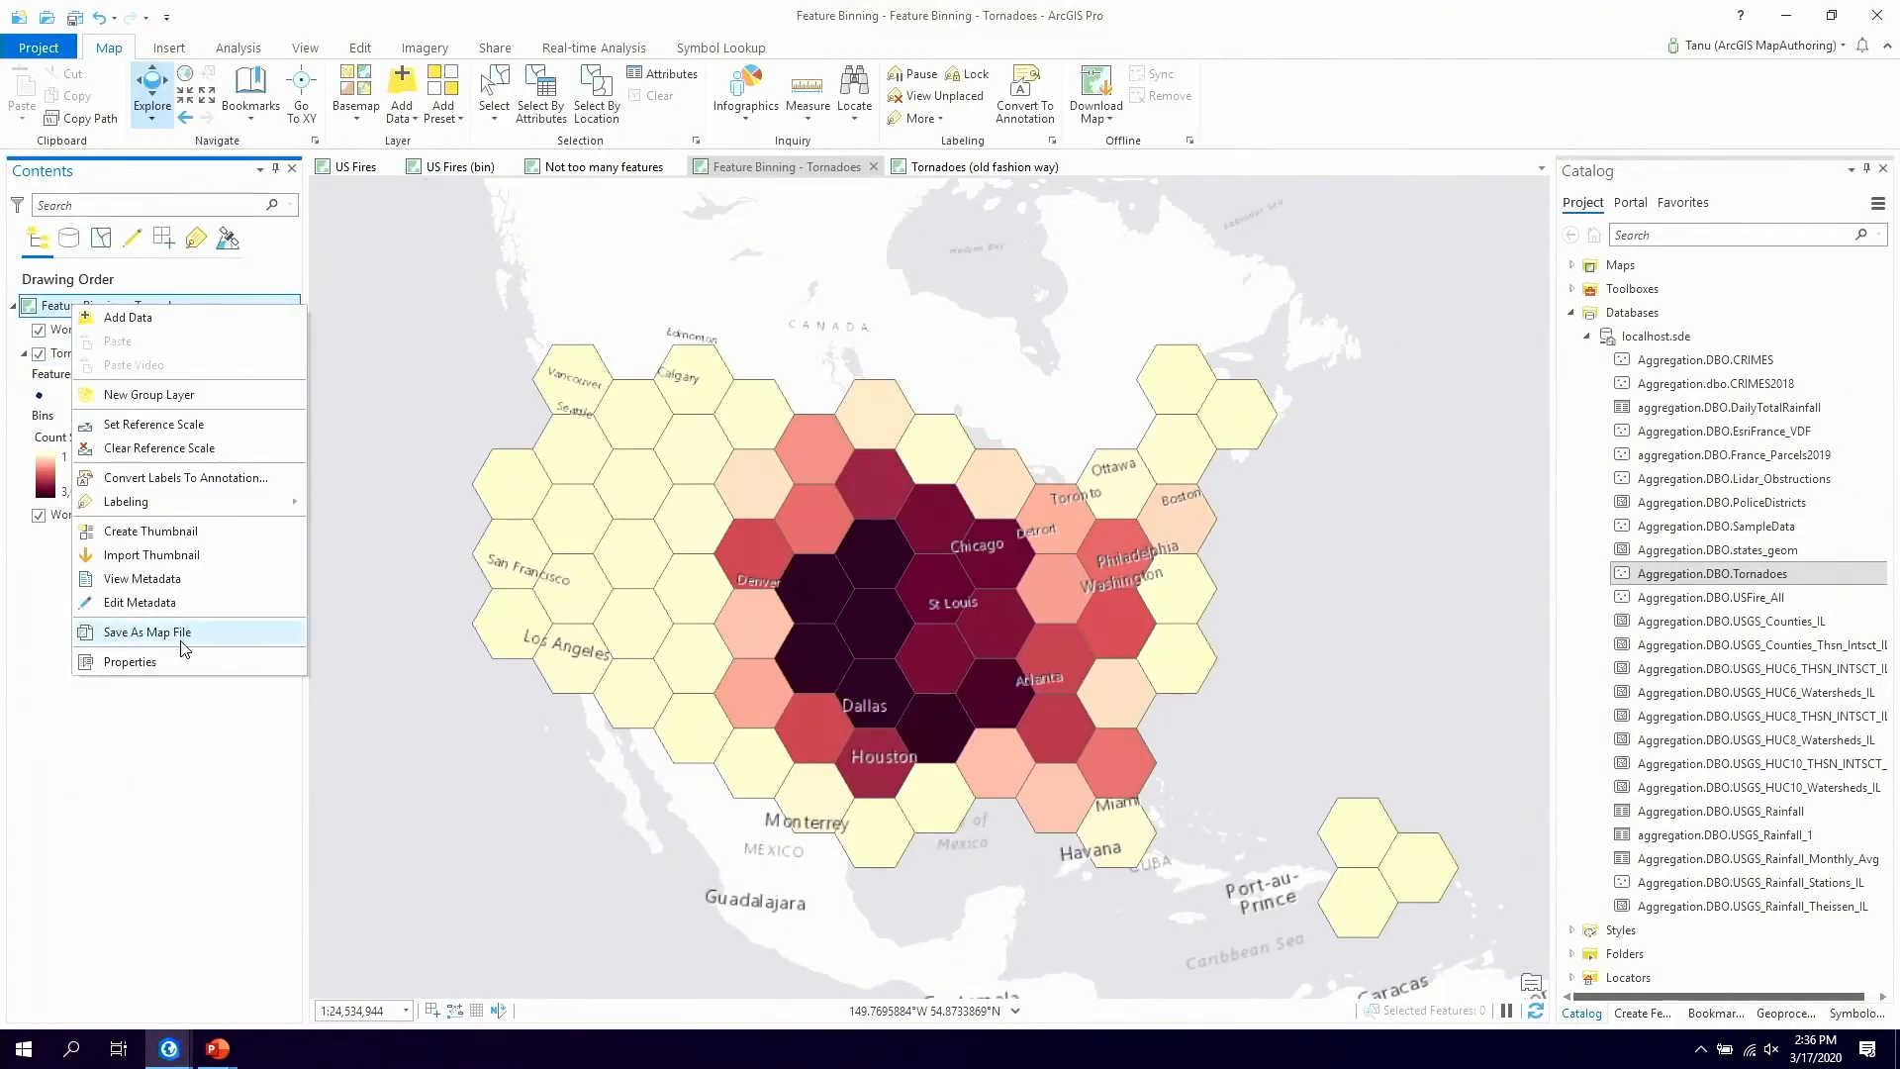
left_click(170, 671)
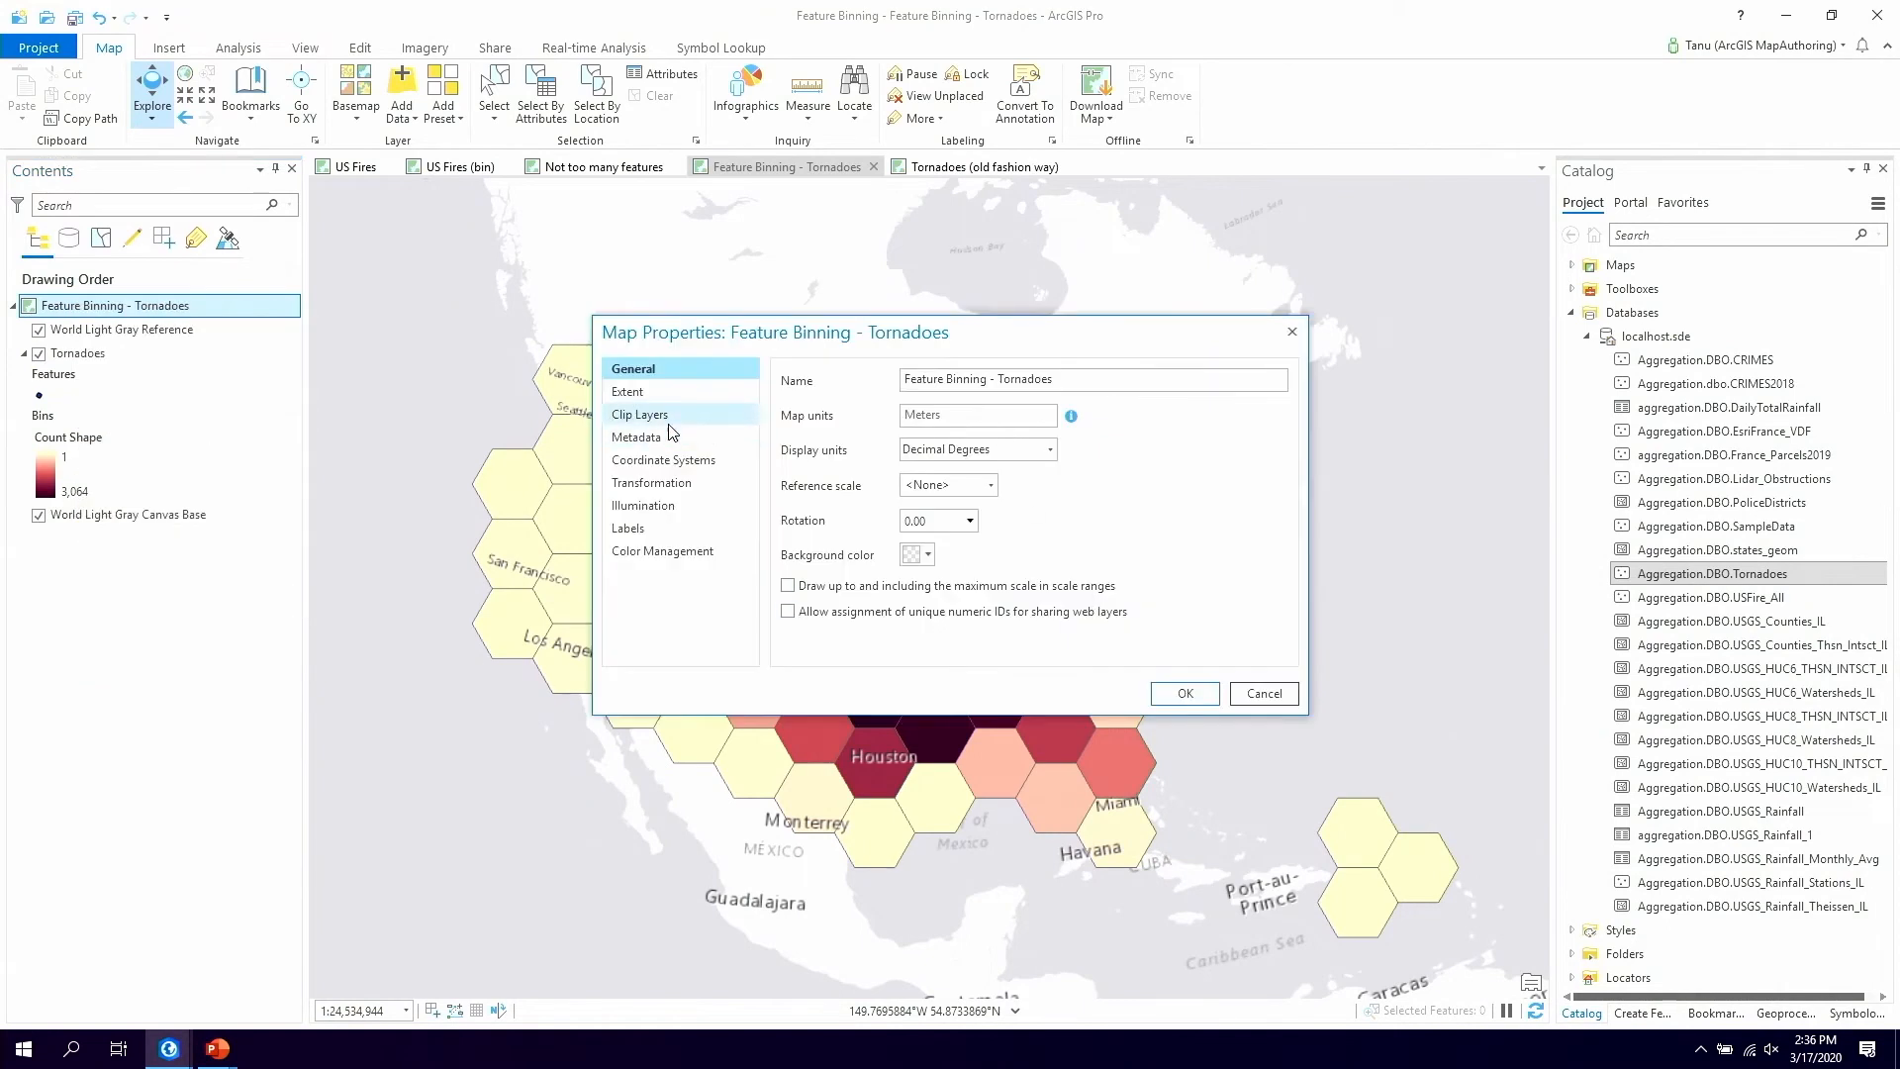
left_click(659, 463)
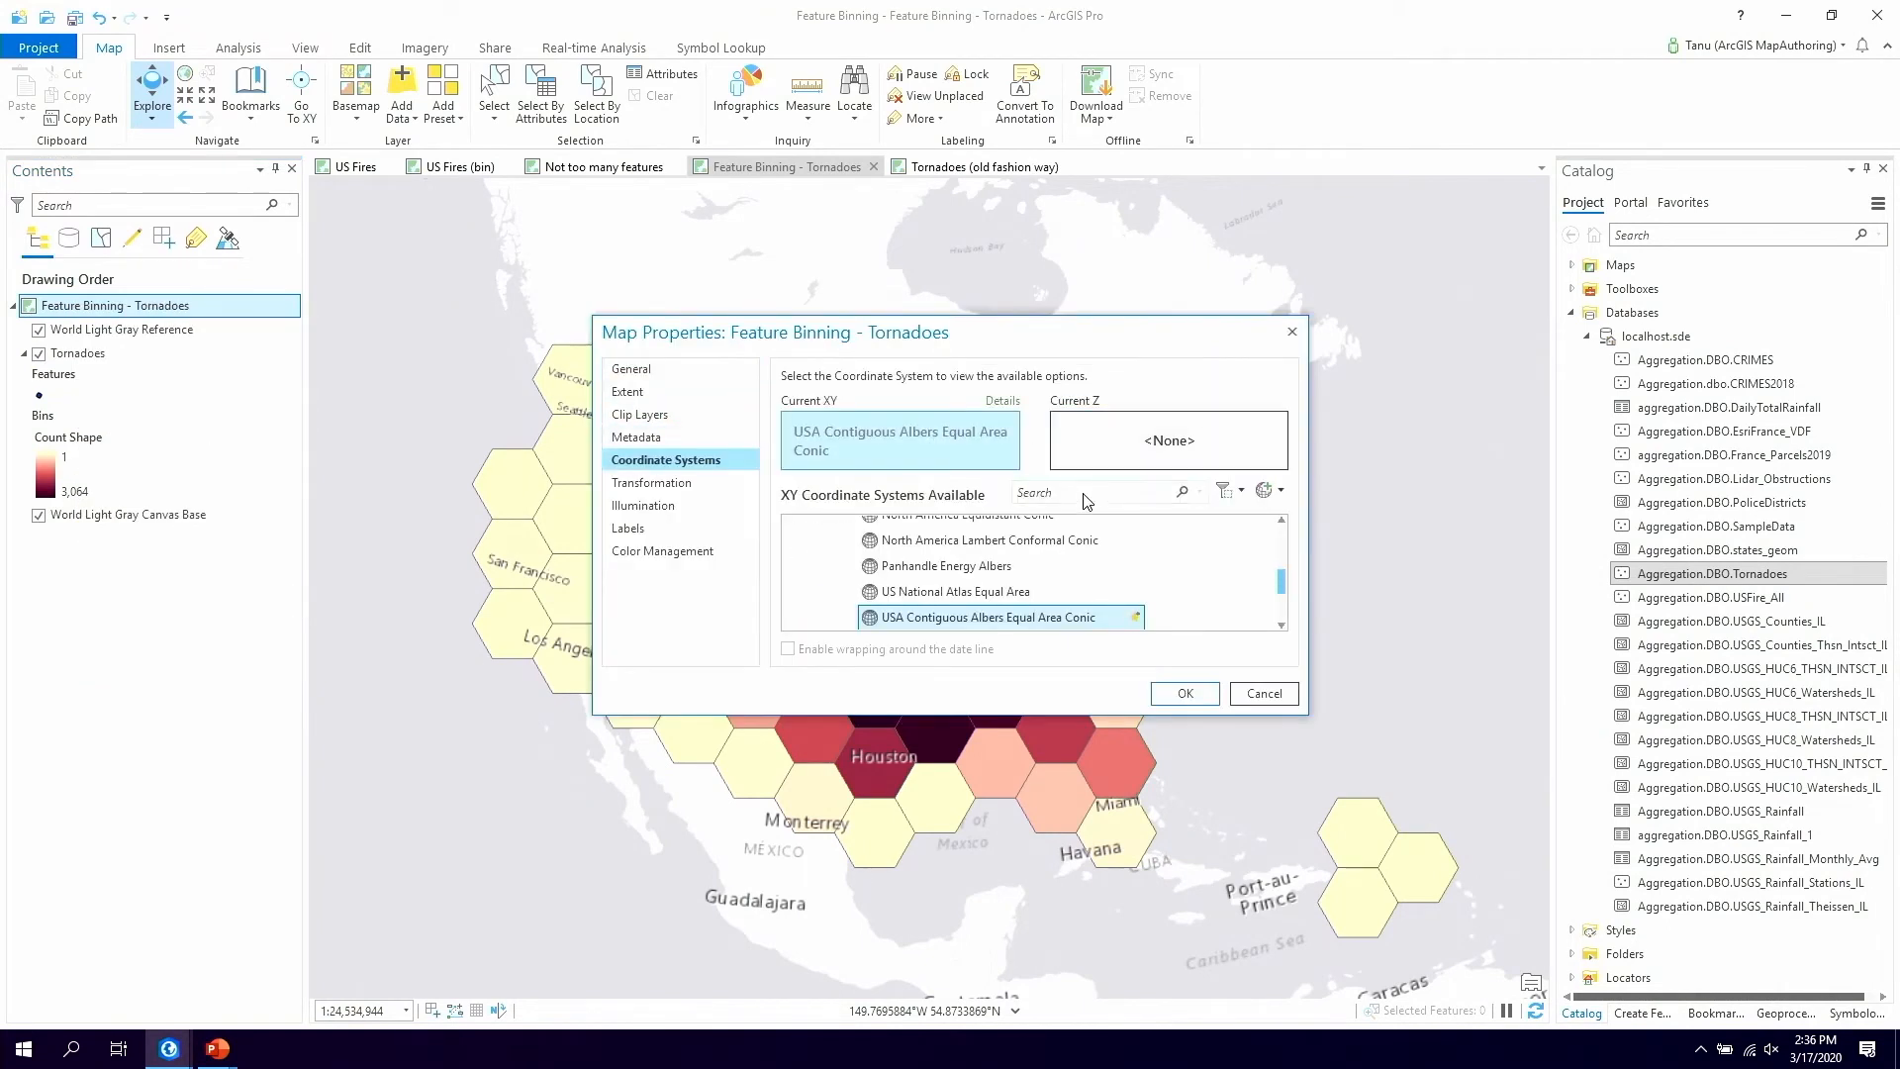
type("3857")
key("Return")
left_click(1185, 693)
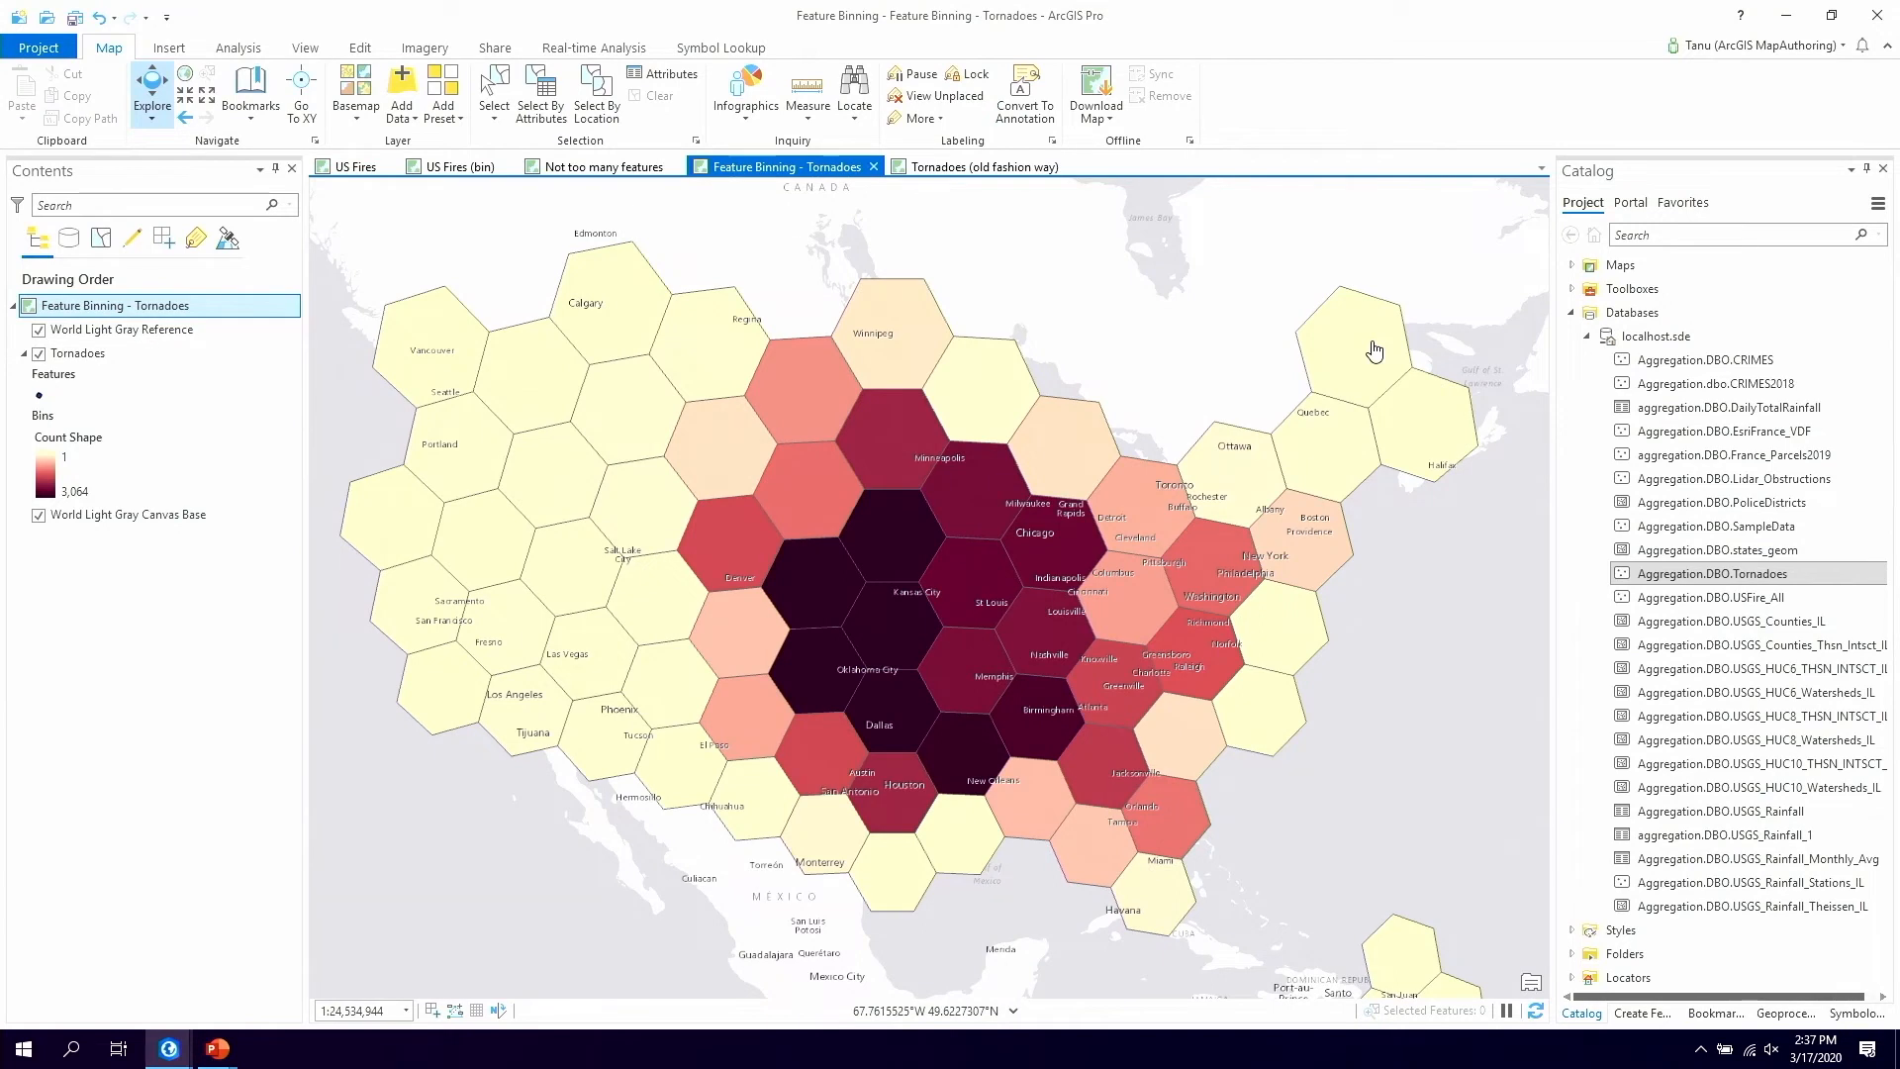
Set the coordinate system of the Tornadoes layer's bins to WGS_1984_Web_Mercator_Auxiliary_Sphere
left_click(604, 167)
left_click(139, 356)
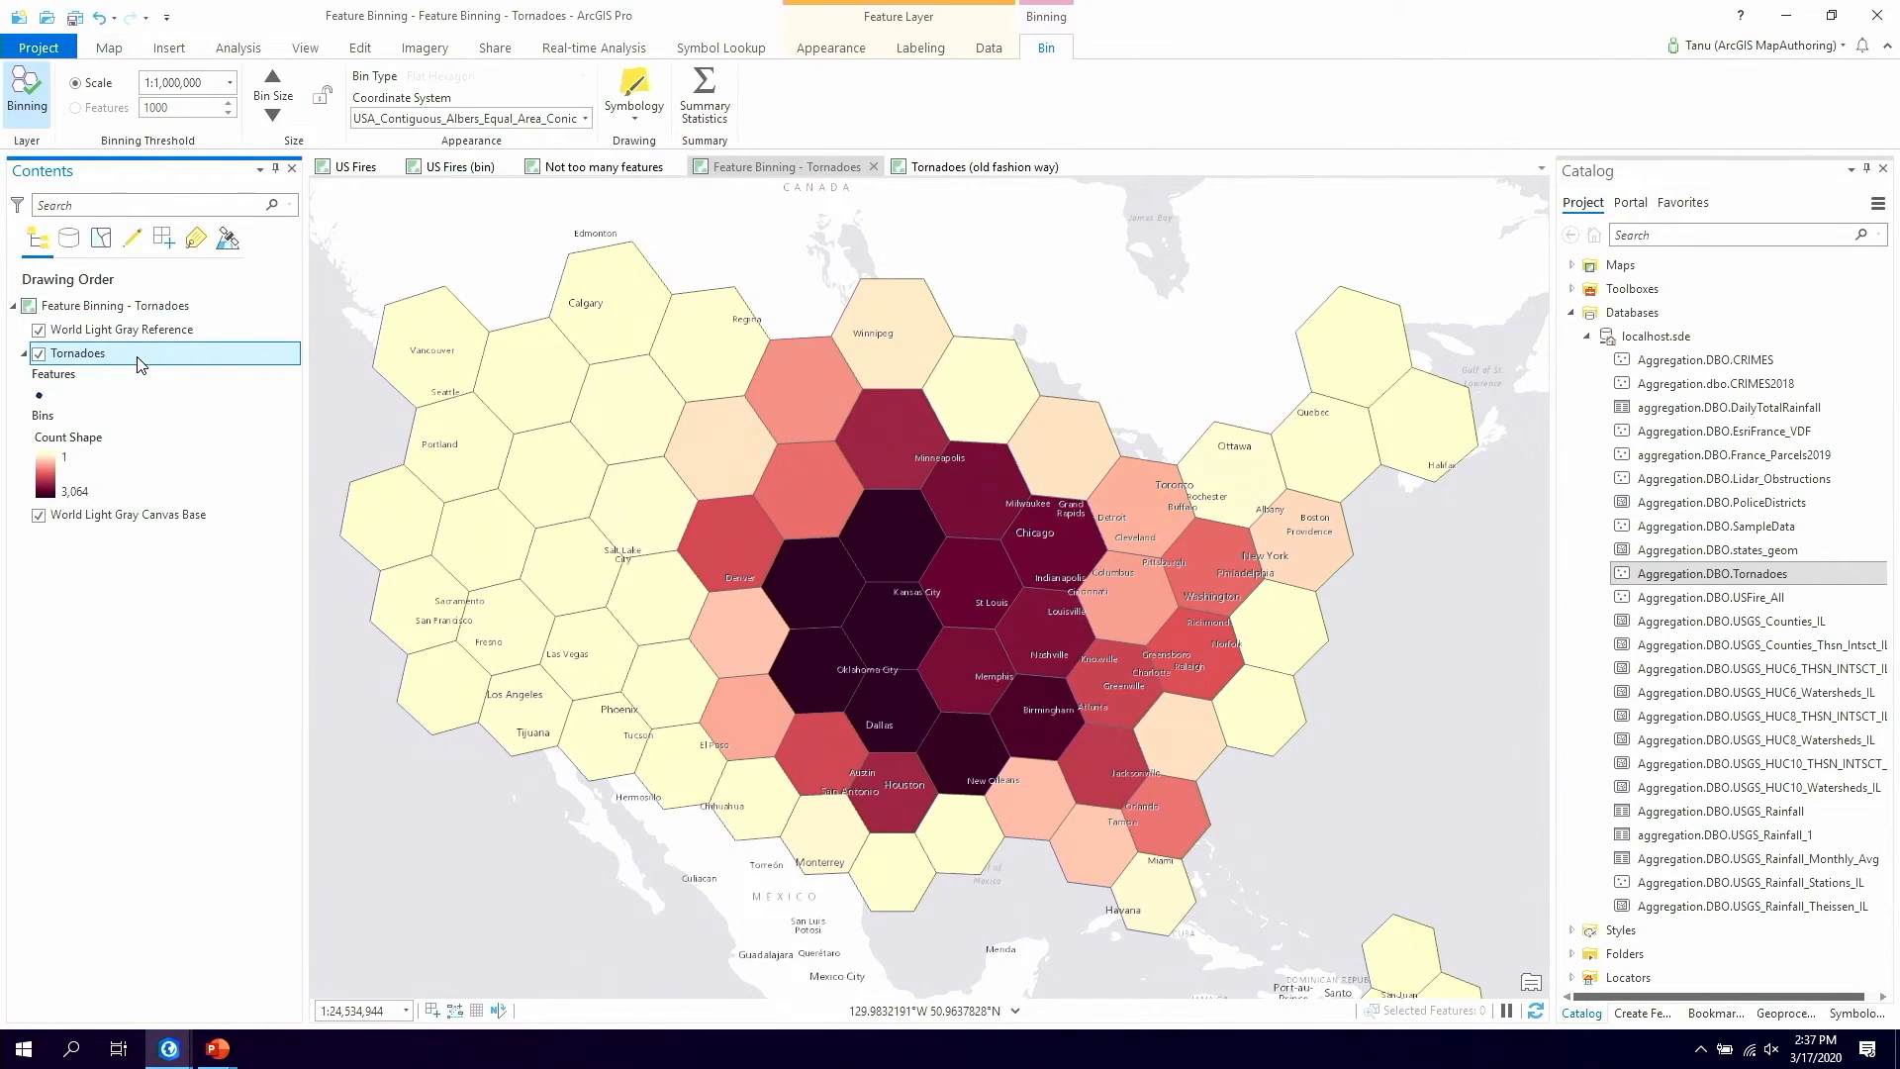
left_click(570, 125)
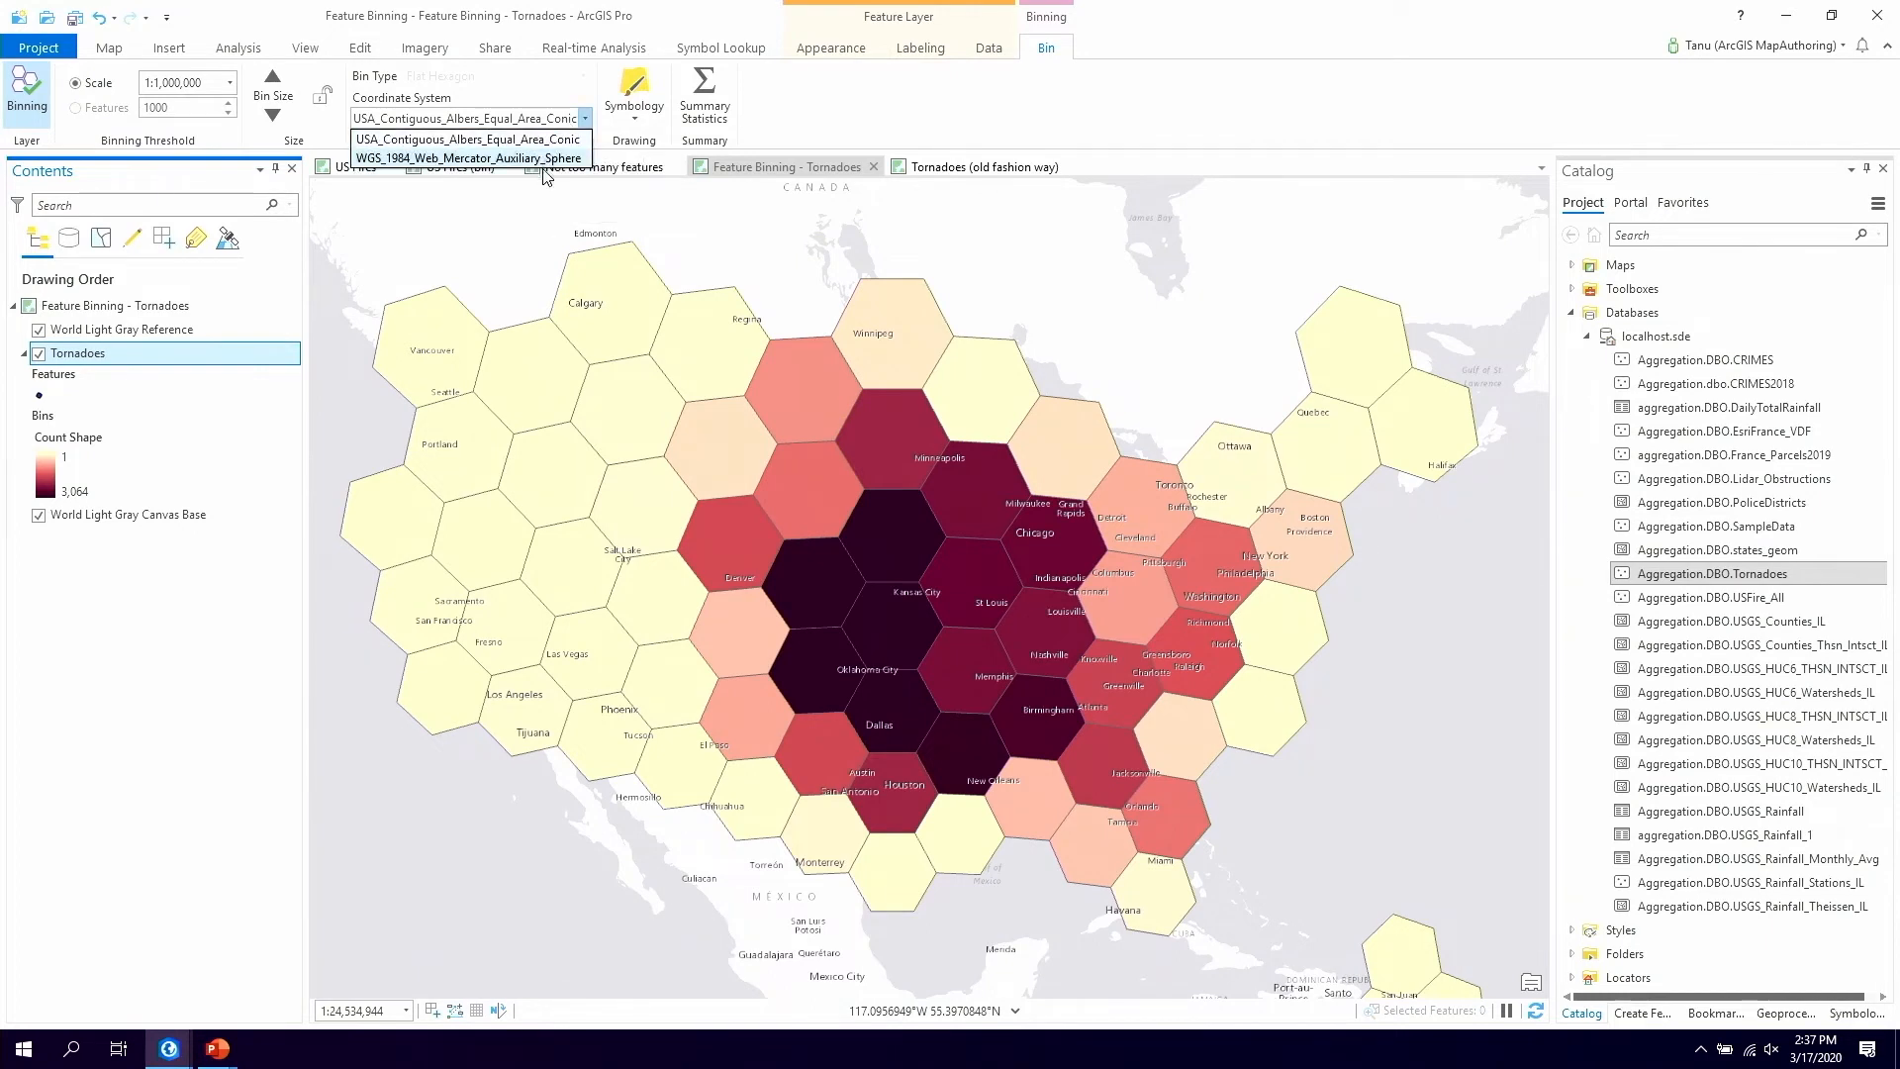
left_click(540, 159)
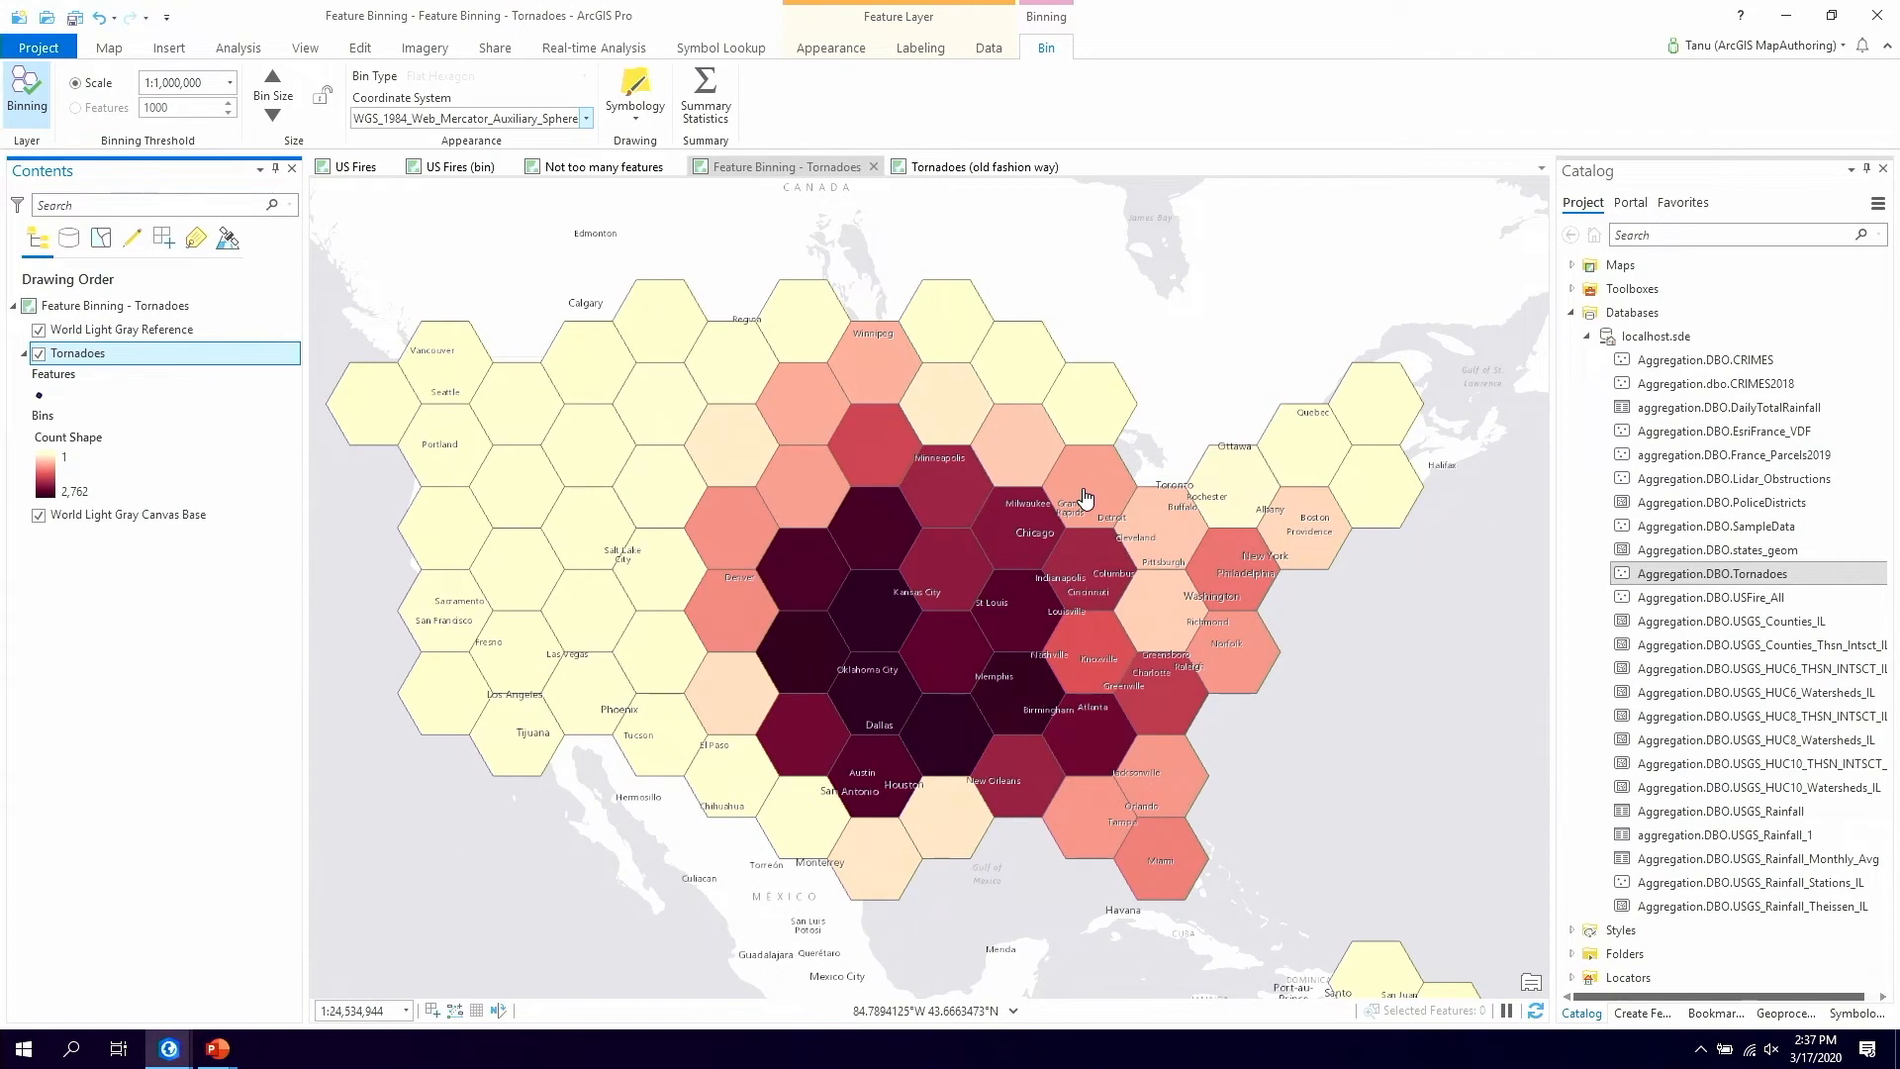
Undo the changes to the bin coordinate system and the map's coordinate system
left_click(828, 174)
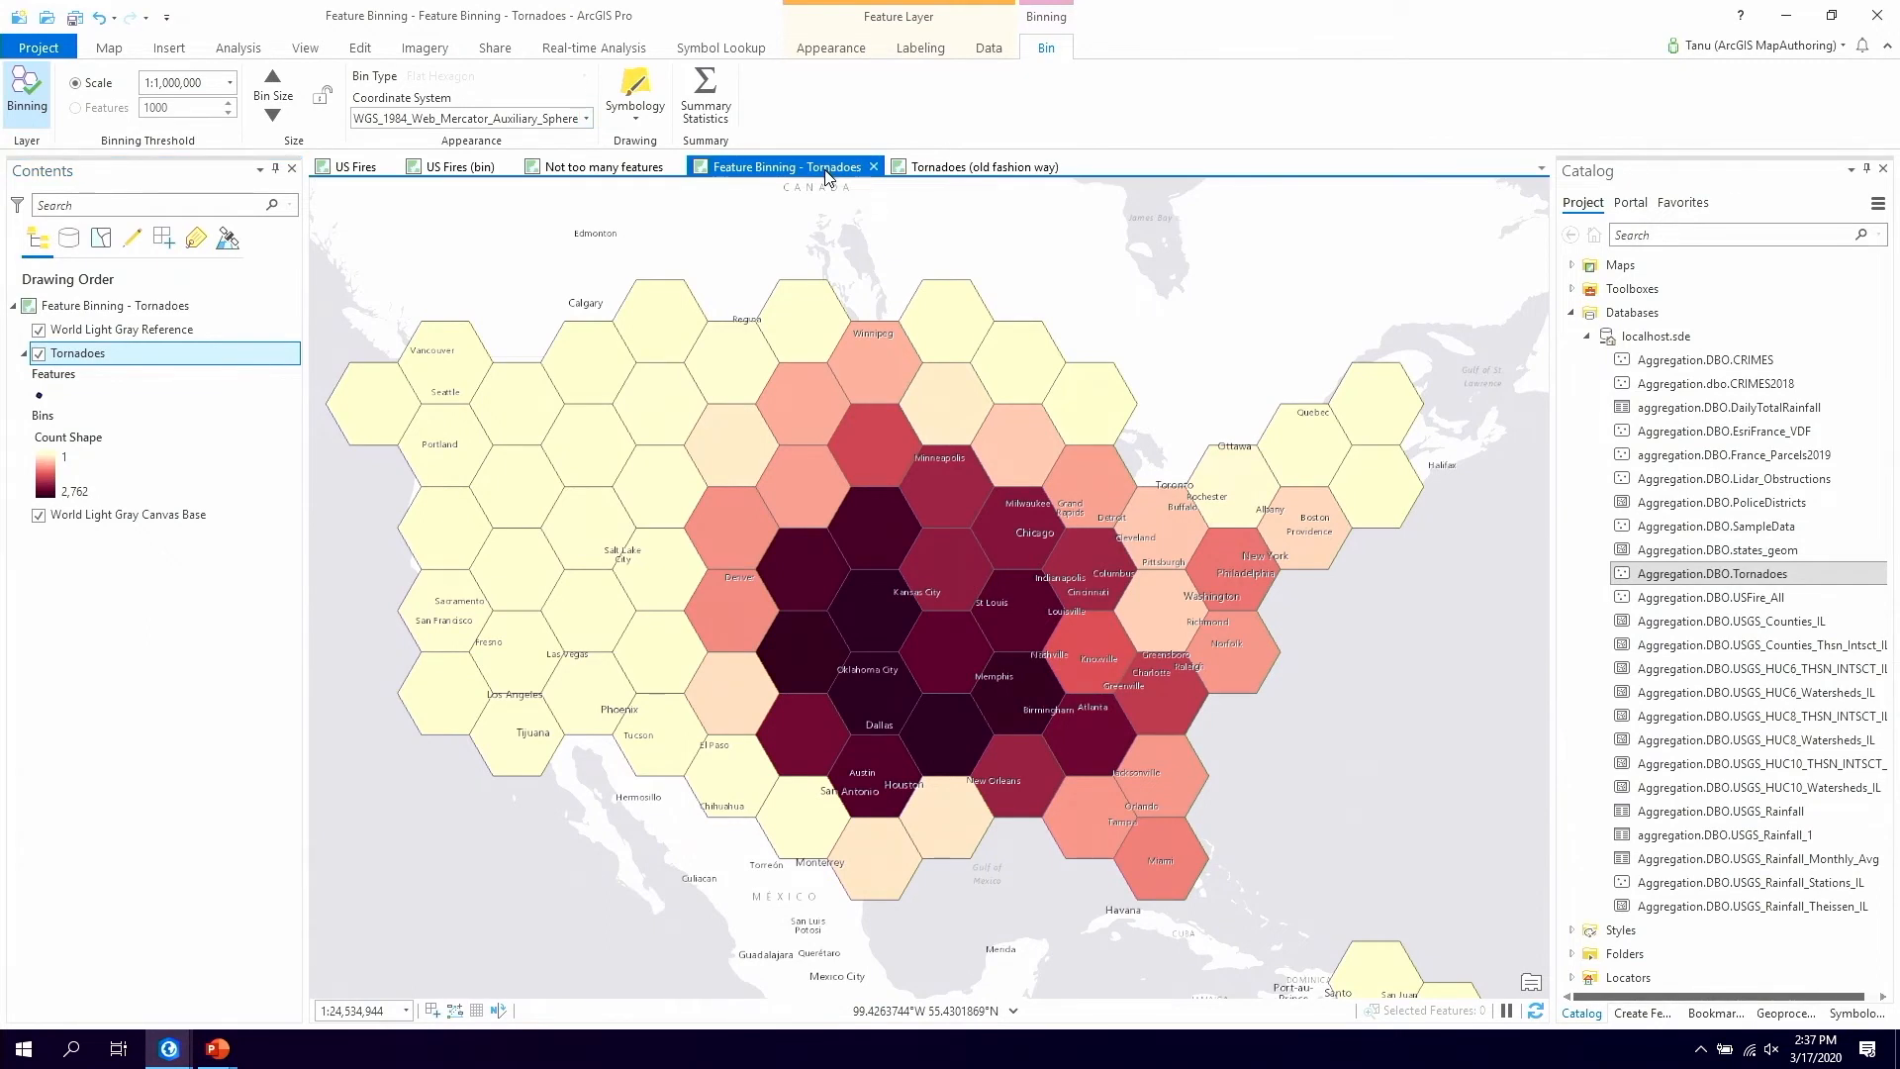
left_click(100, 18)
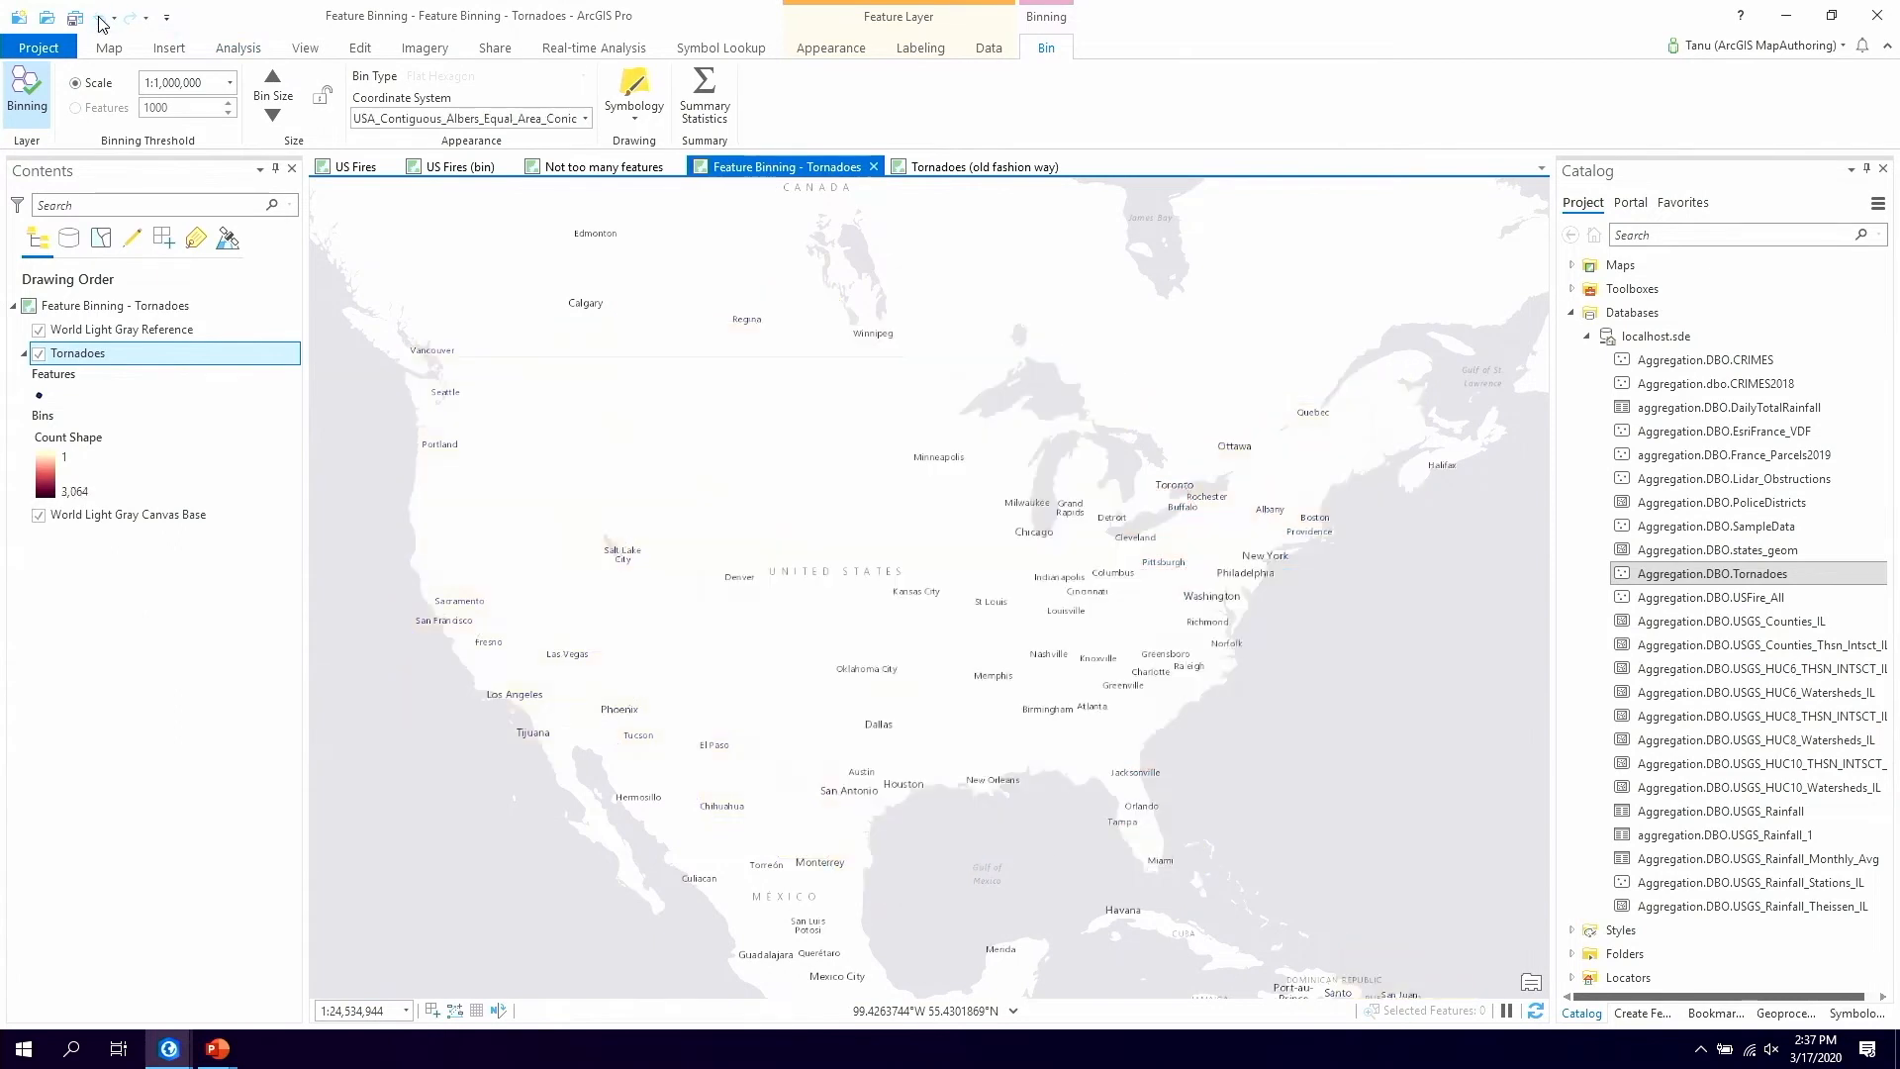
left_click(100, 18)
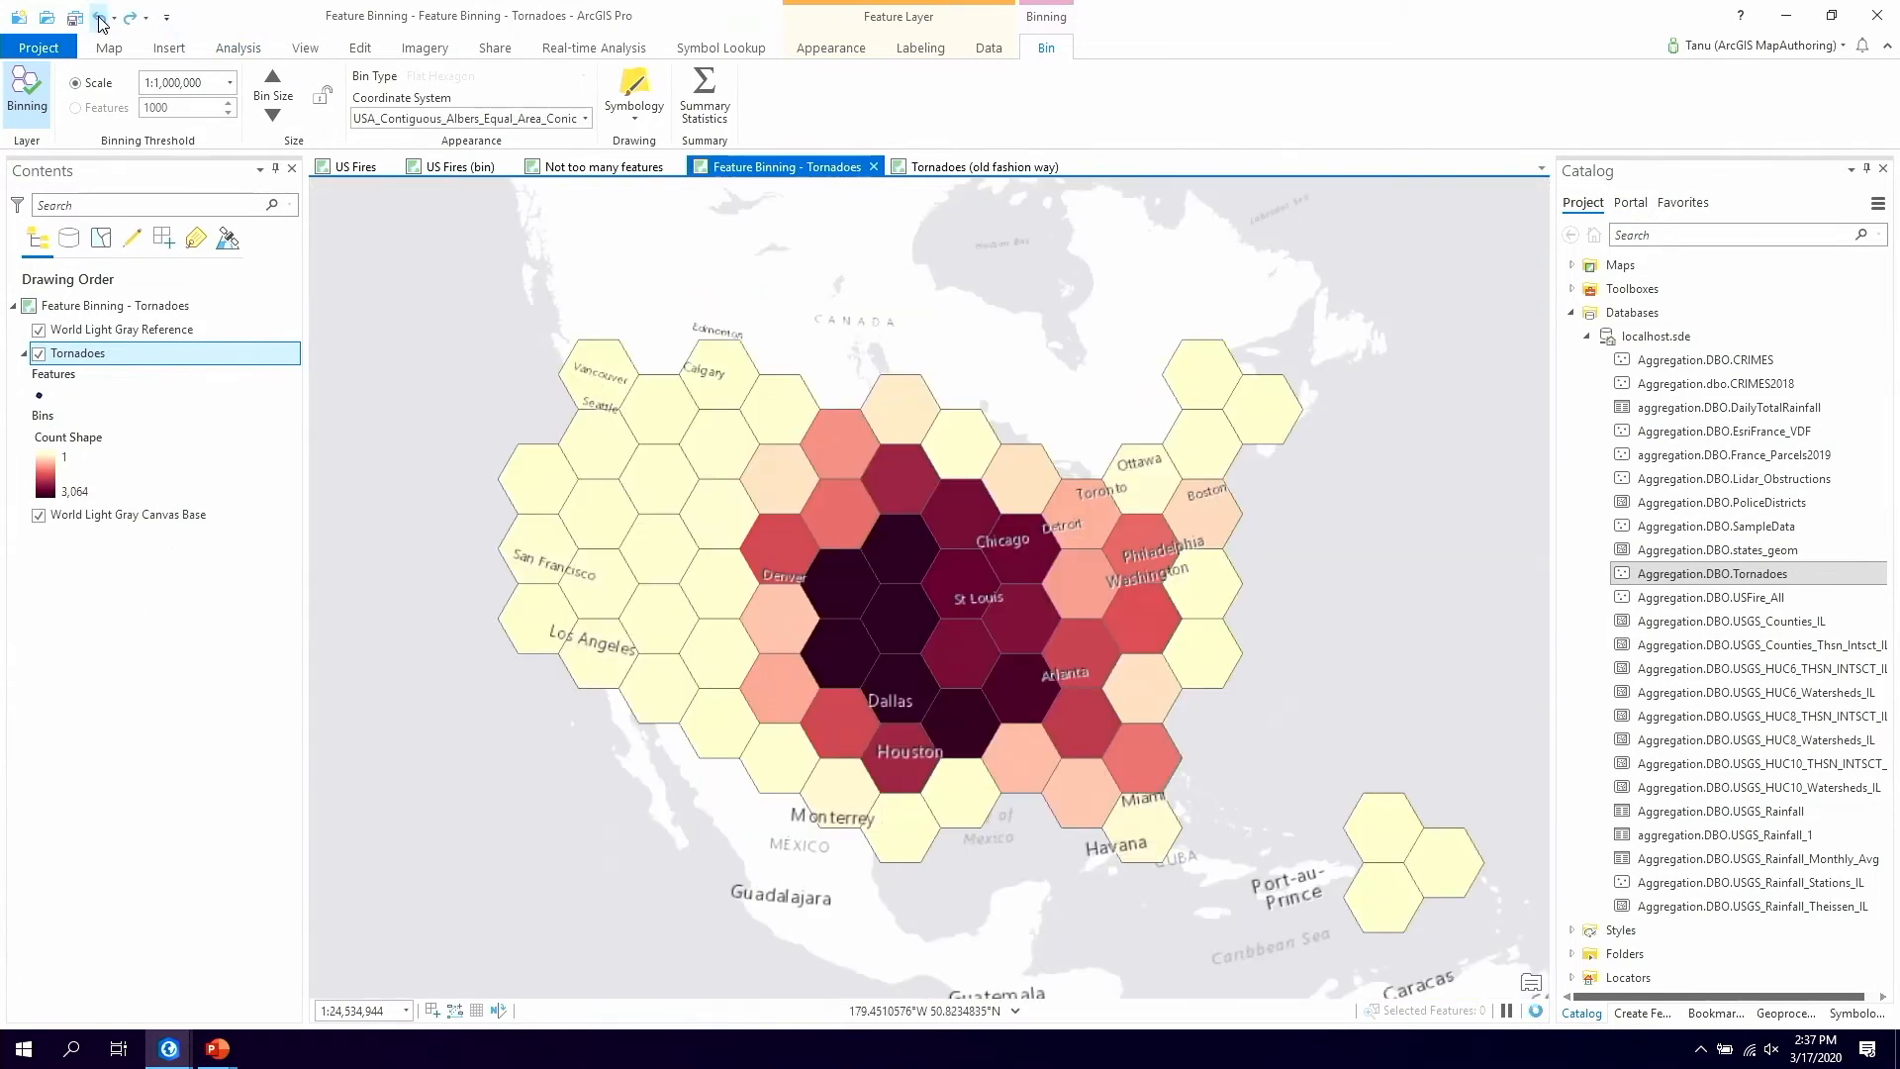
Import the symbology for the Tornadoes layer's features from Tornadoes.lyrx and check the drawing both above and below the binning threshold scale
left_click(635, 89)
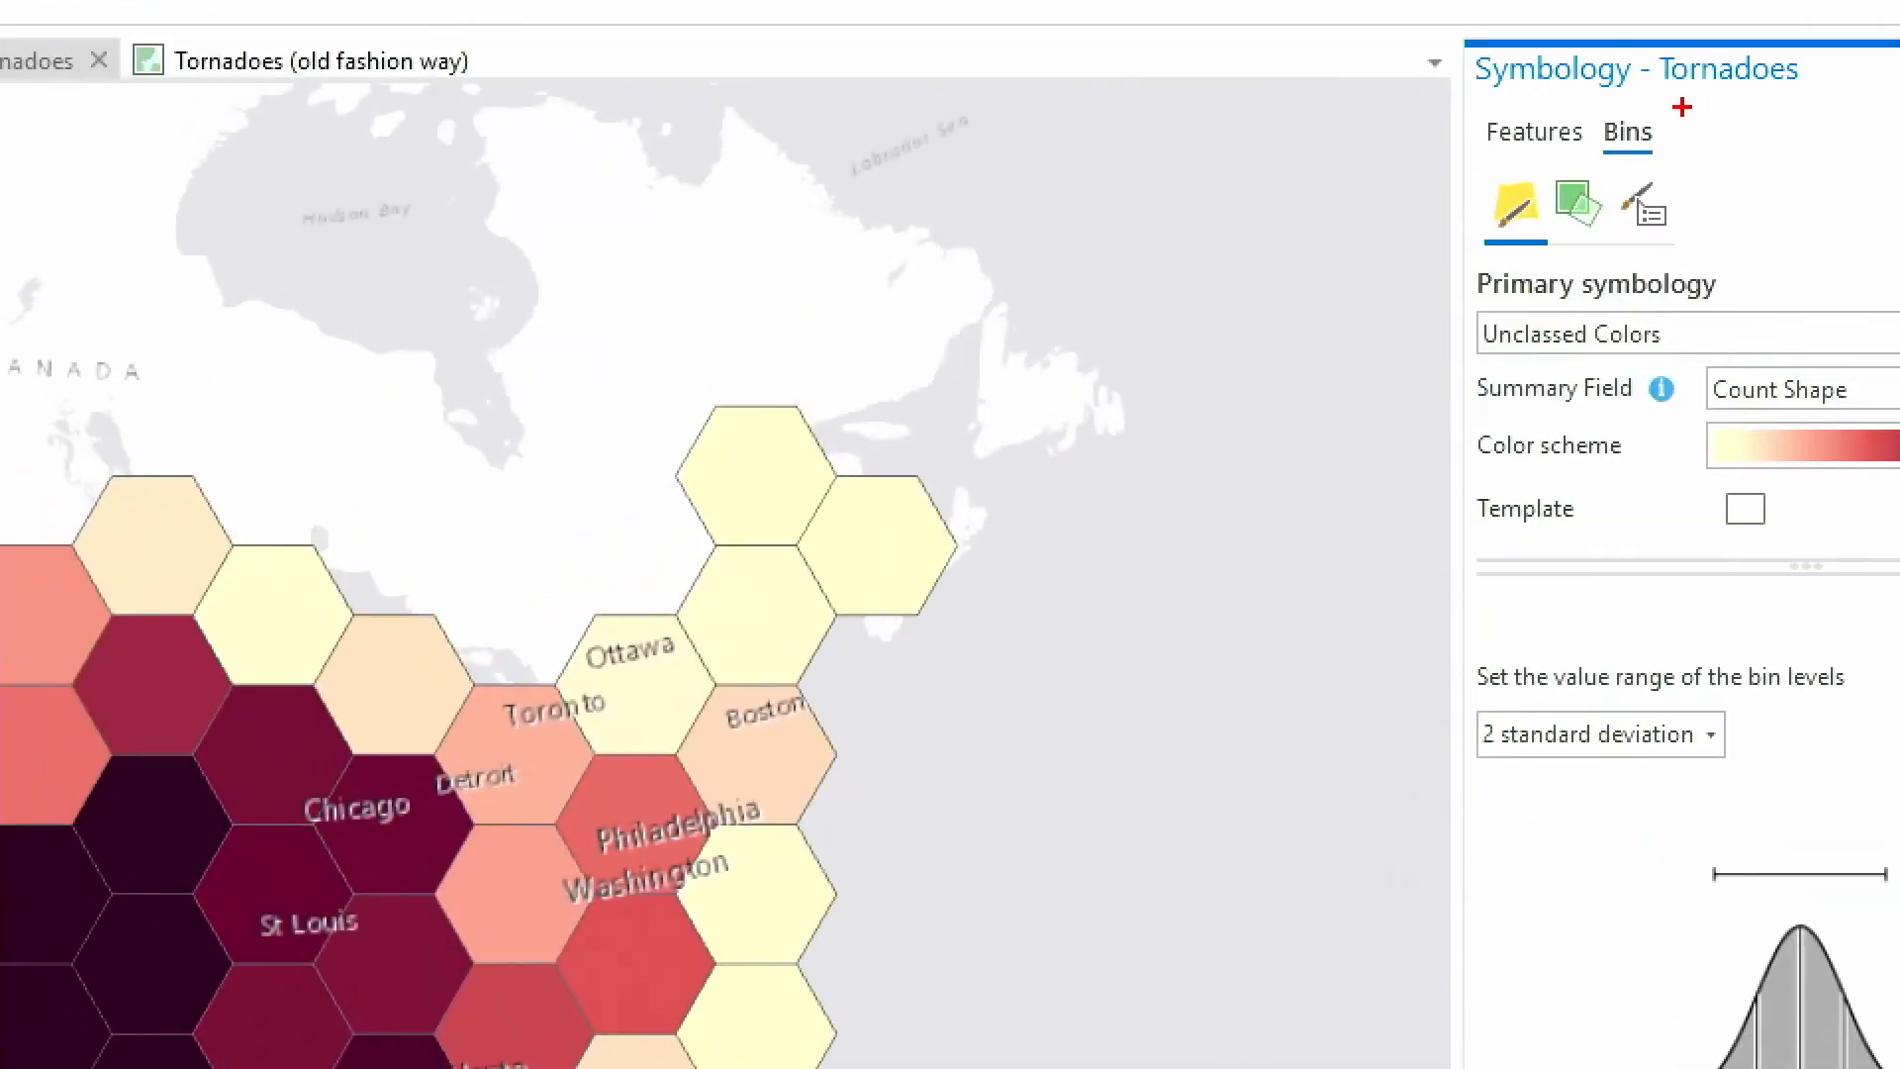
mouse_move(1682, 105)
left_mouse_down()
mouse_move(1594, 167)
mouse_move(1447, 167)
left_mouse_up()
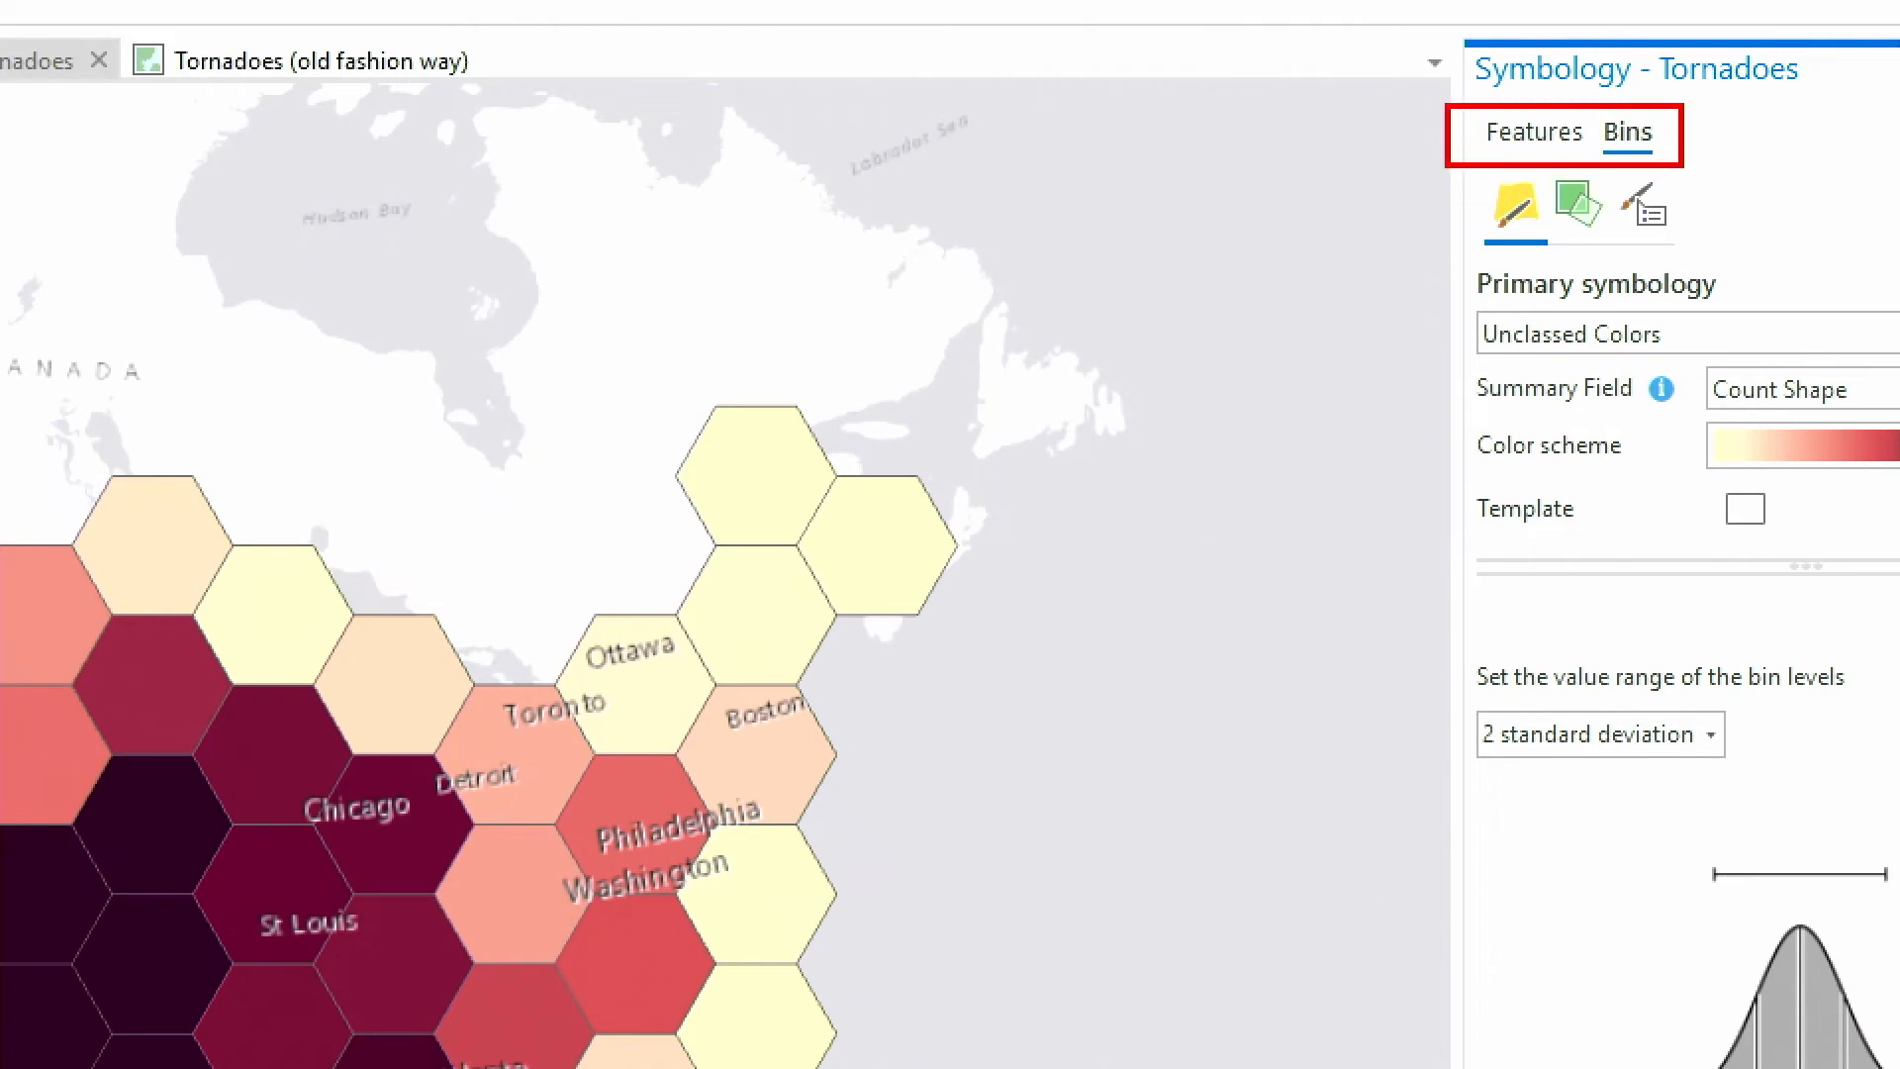
key("Escape")
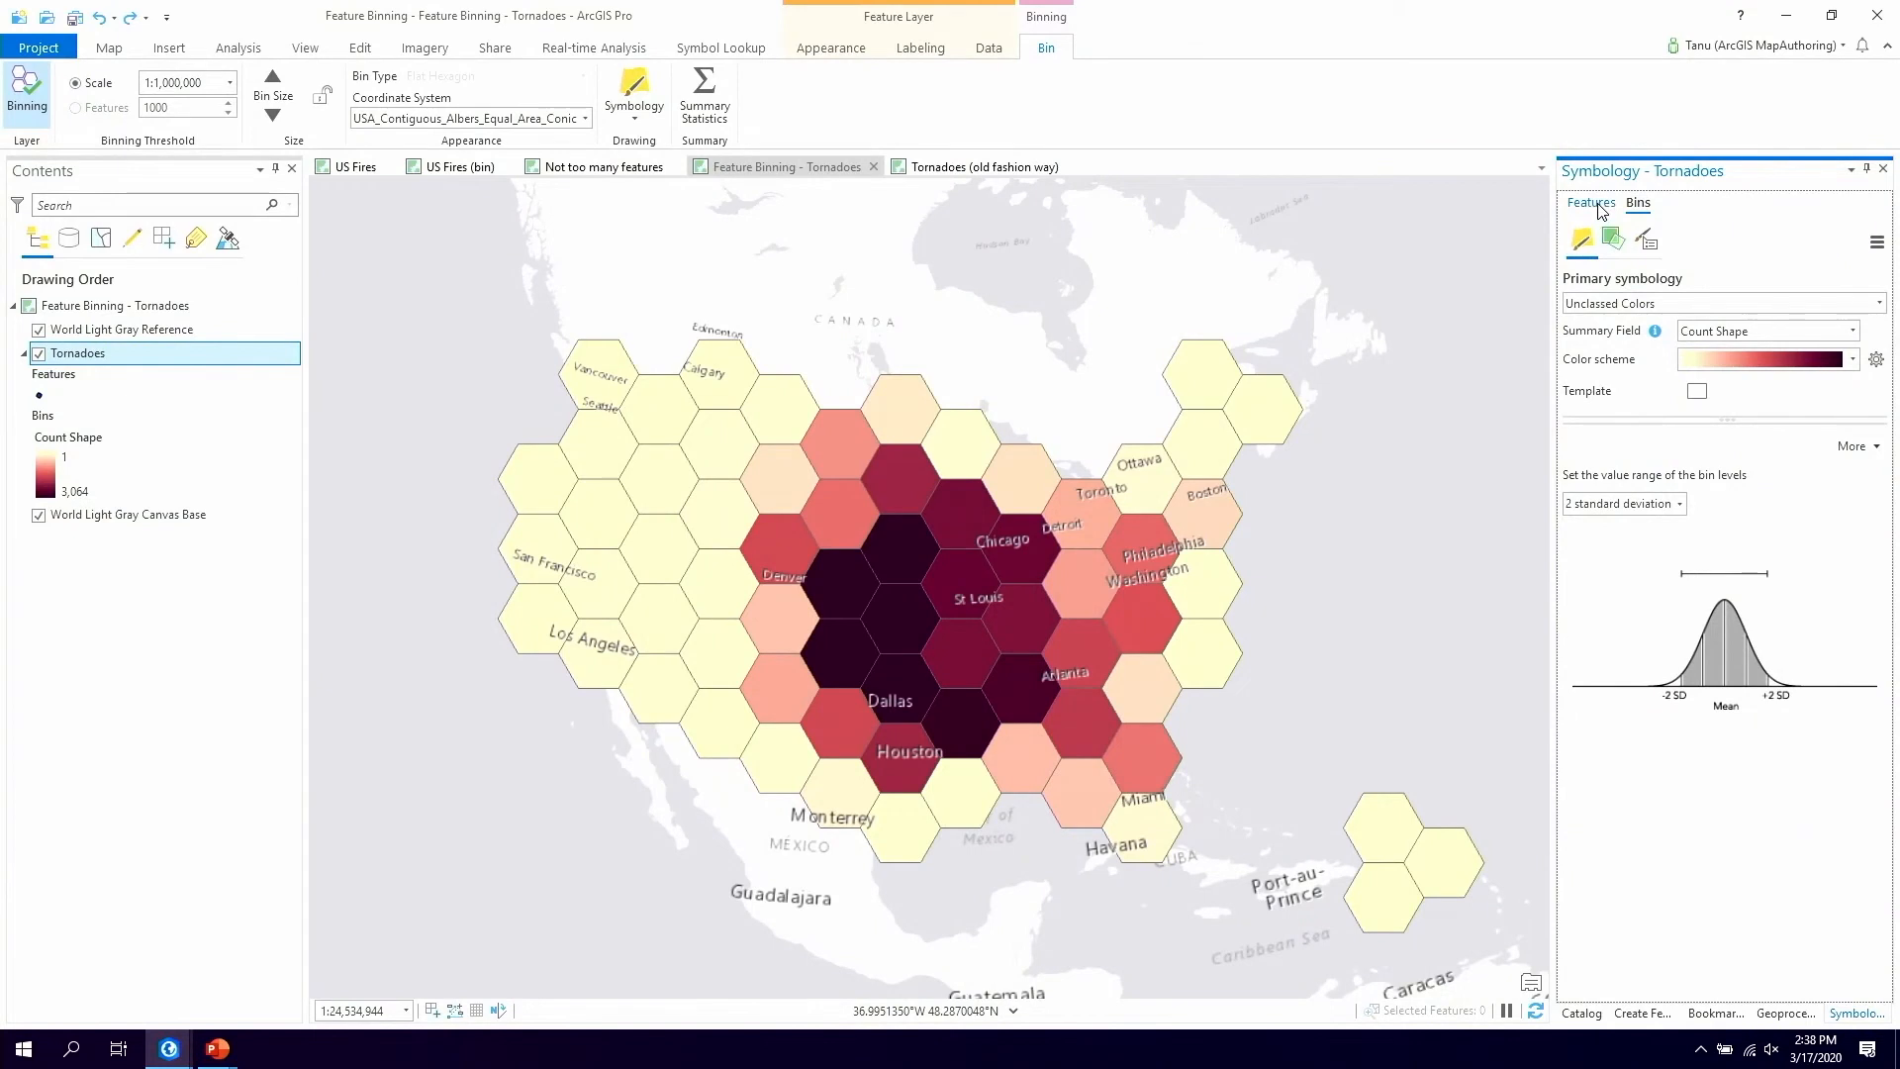
left_click(1592, 202)
left_click(1878, 247)
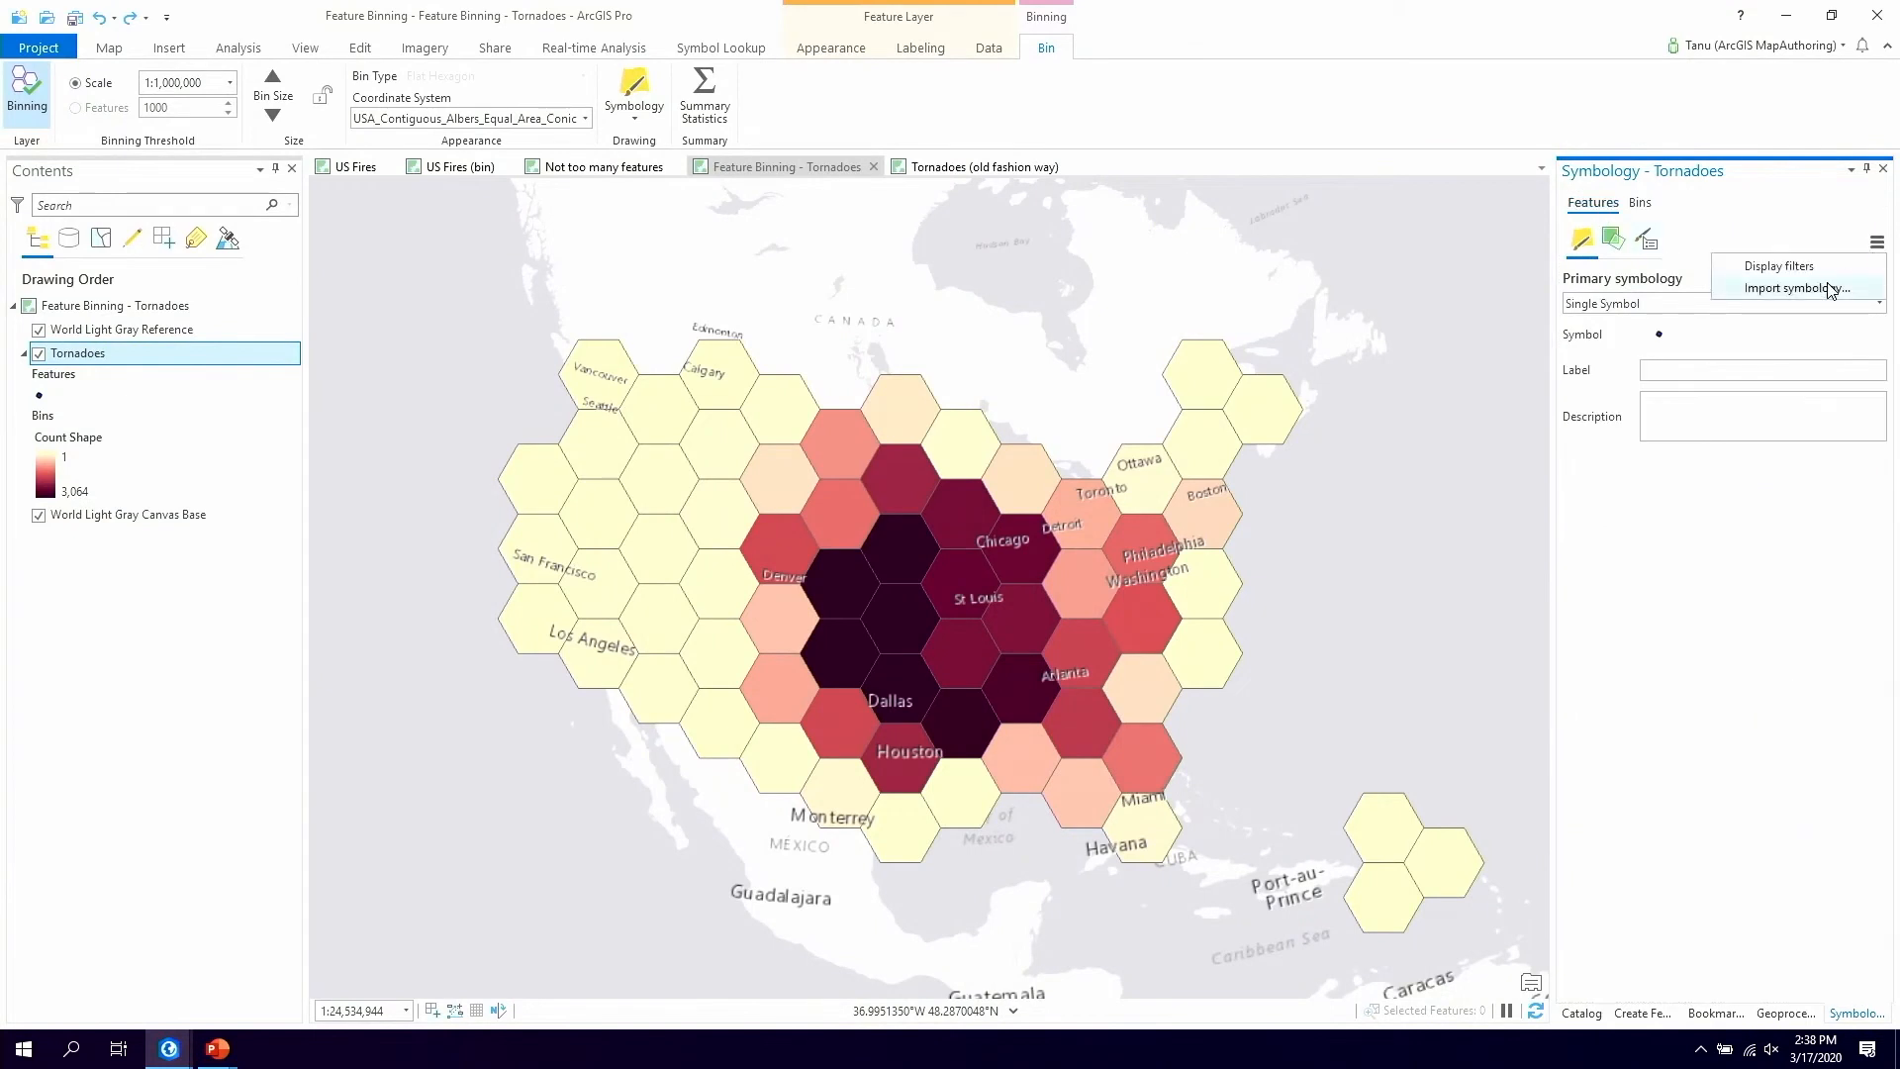
left_click(1802, 291)
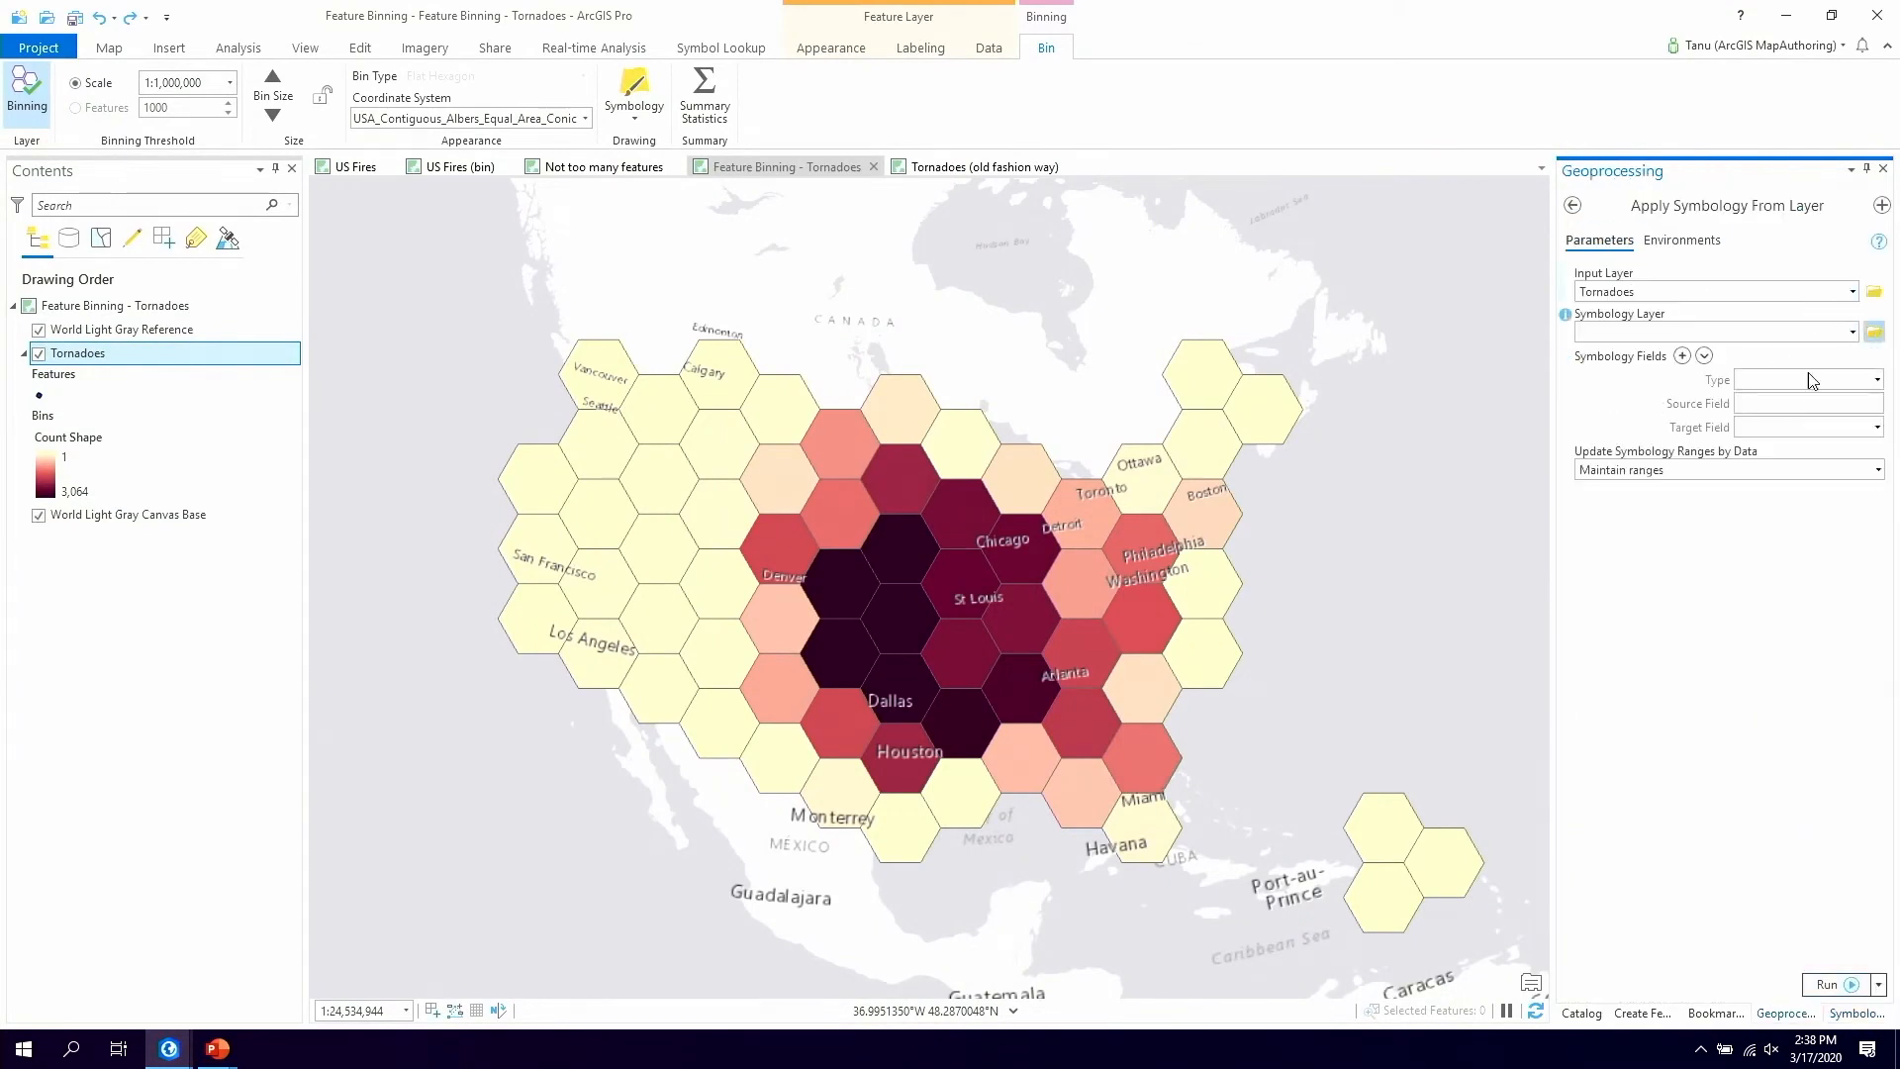
left_click(1874, 333)
left_click(929, 505)
left_click(1123, 698)
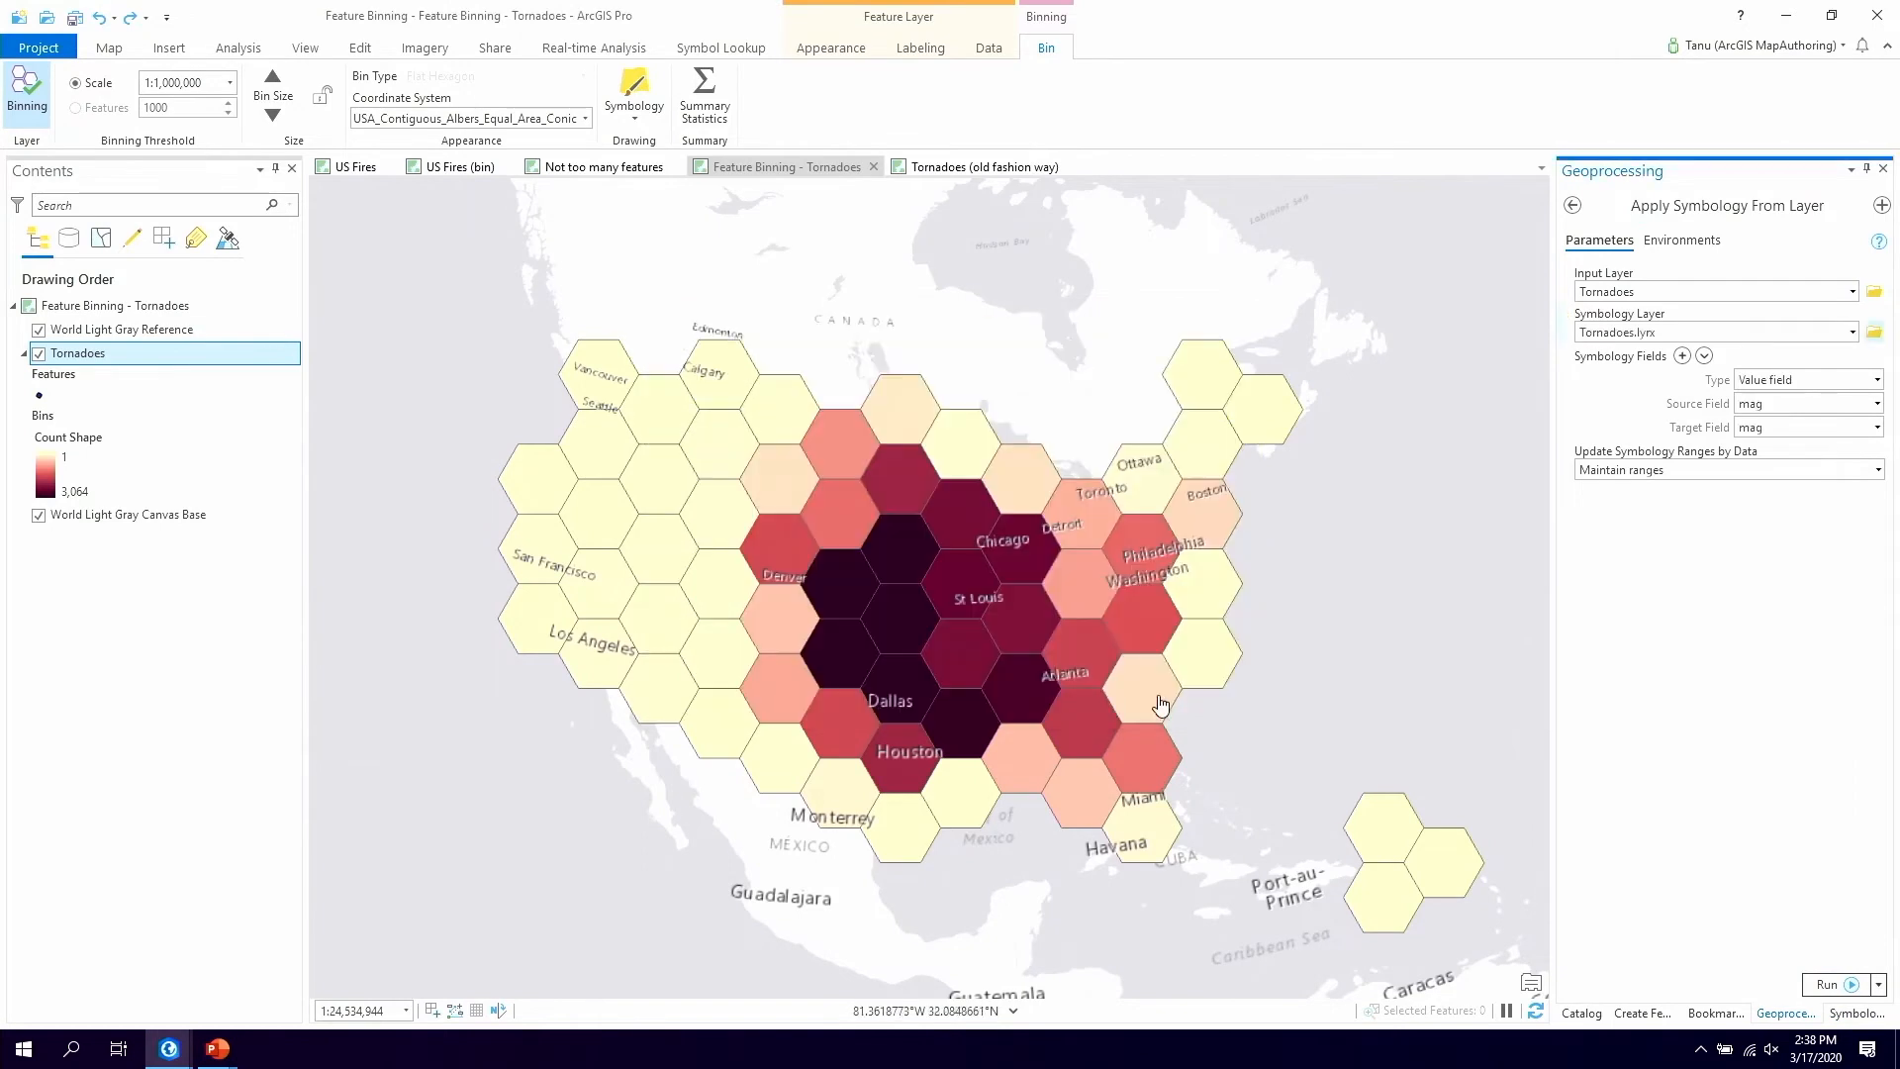
left_click(1829, 984)
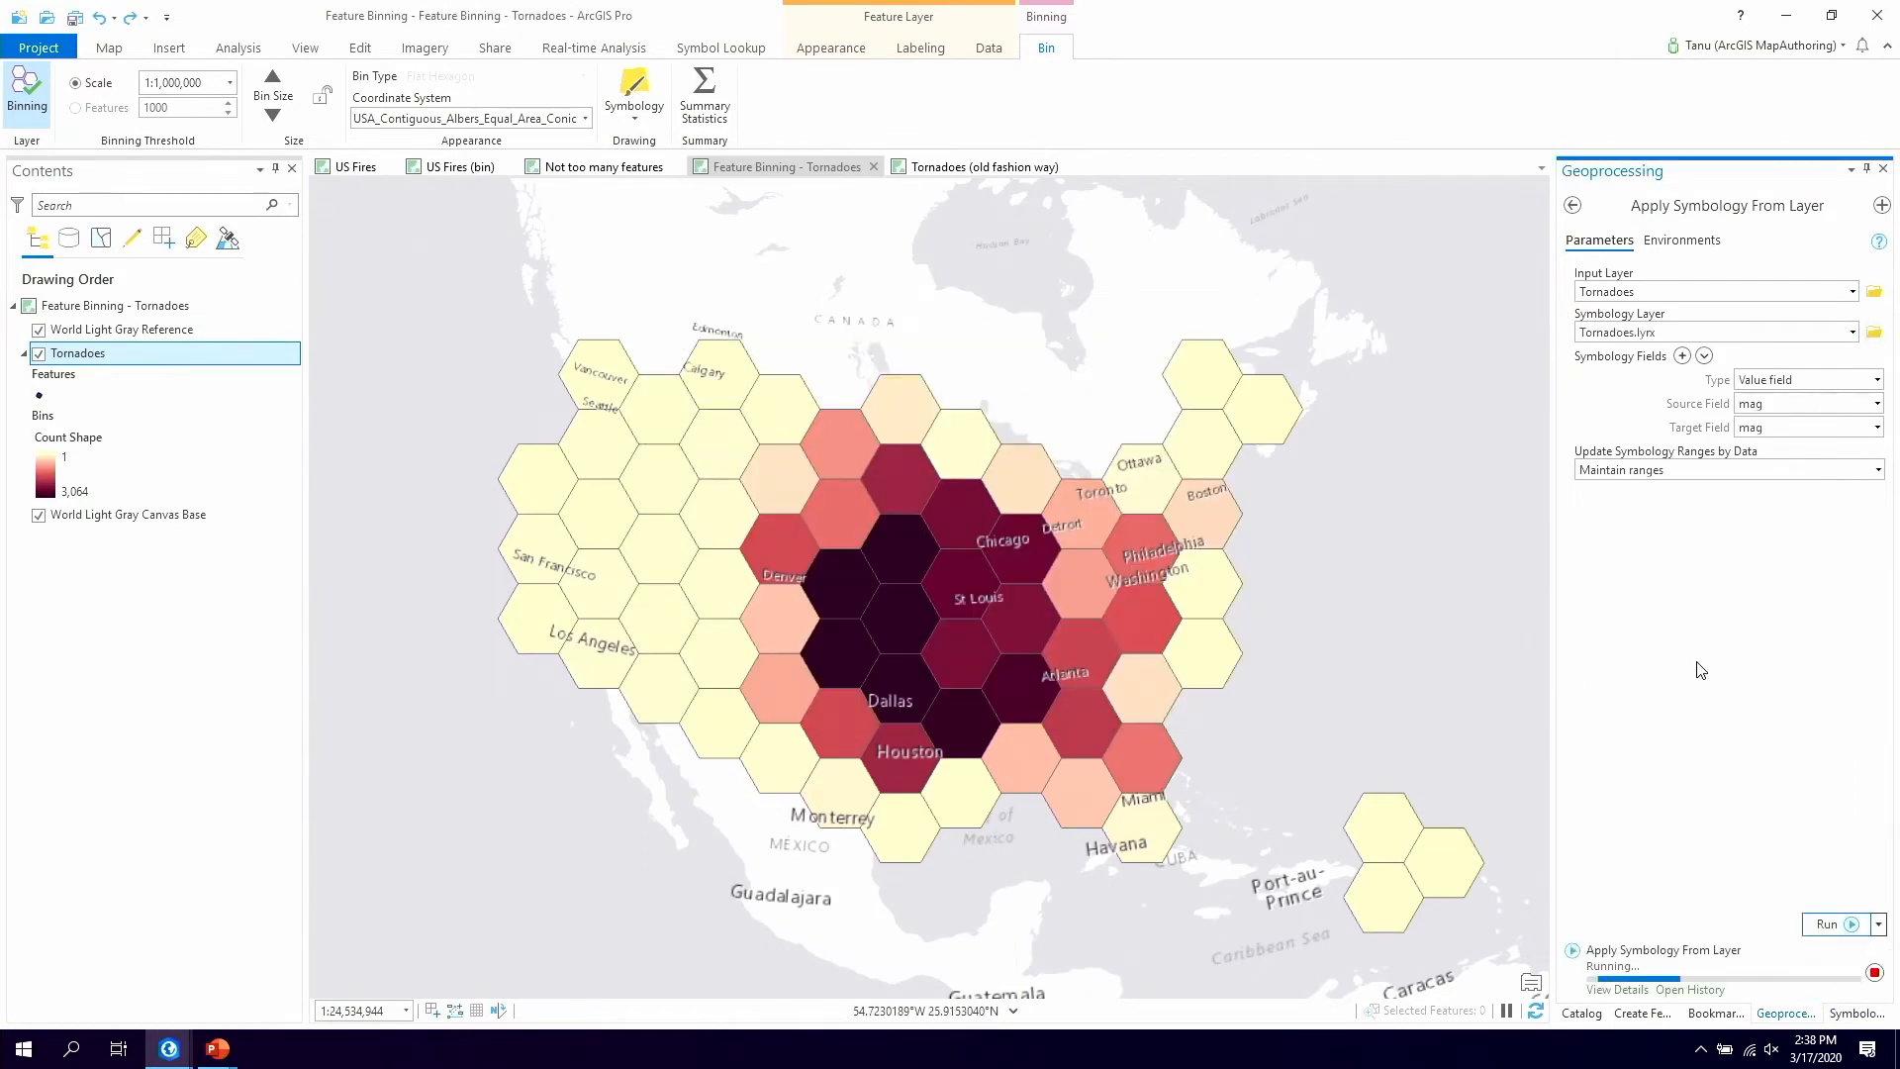
scroll(965, 621, "up", 2)
scroll(965, 621, "up", 3)
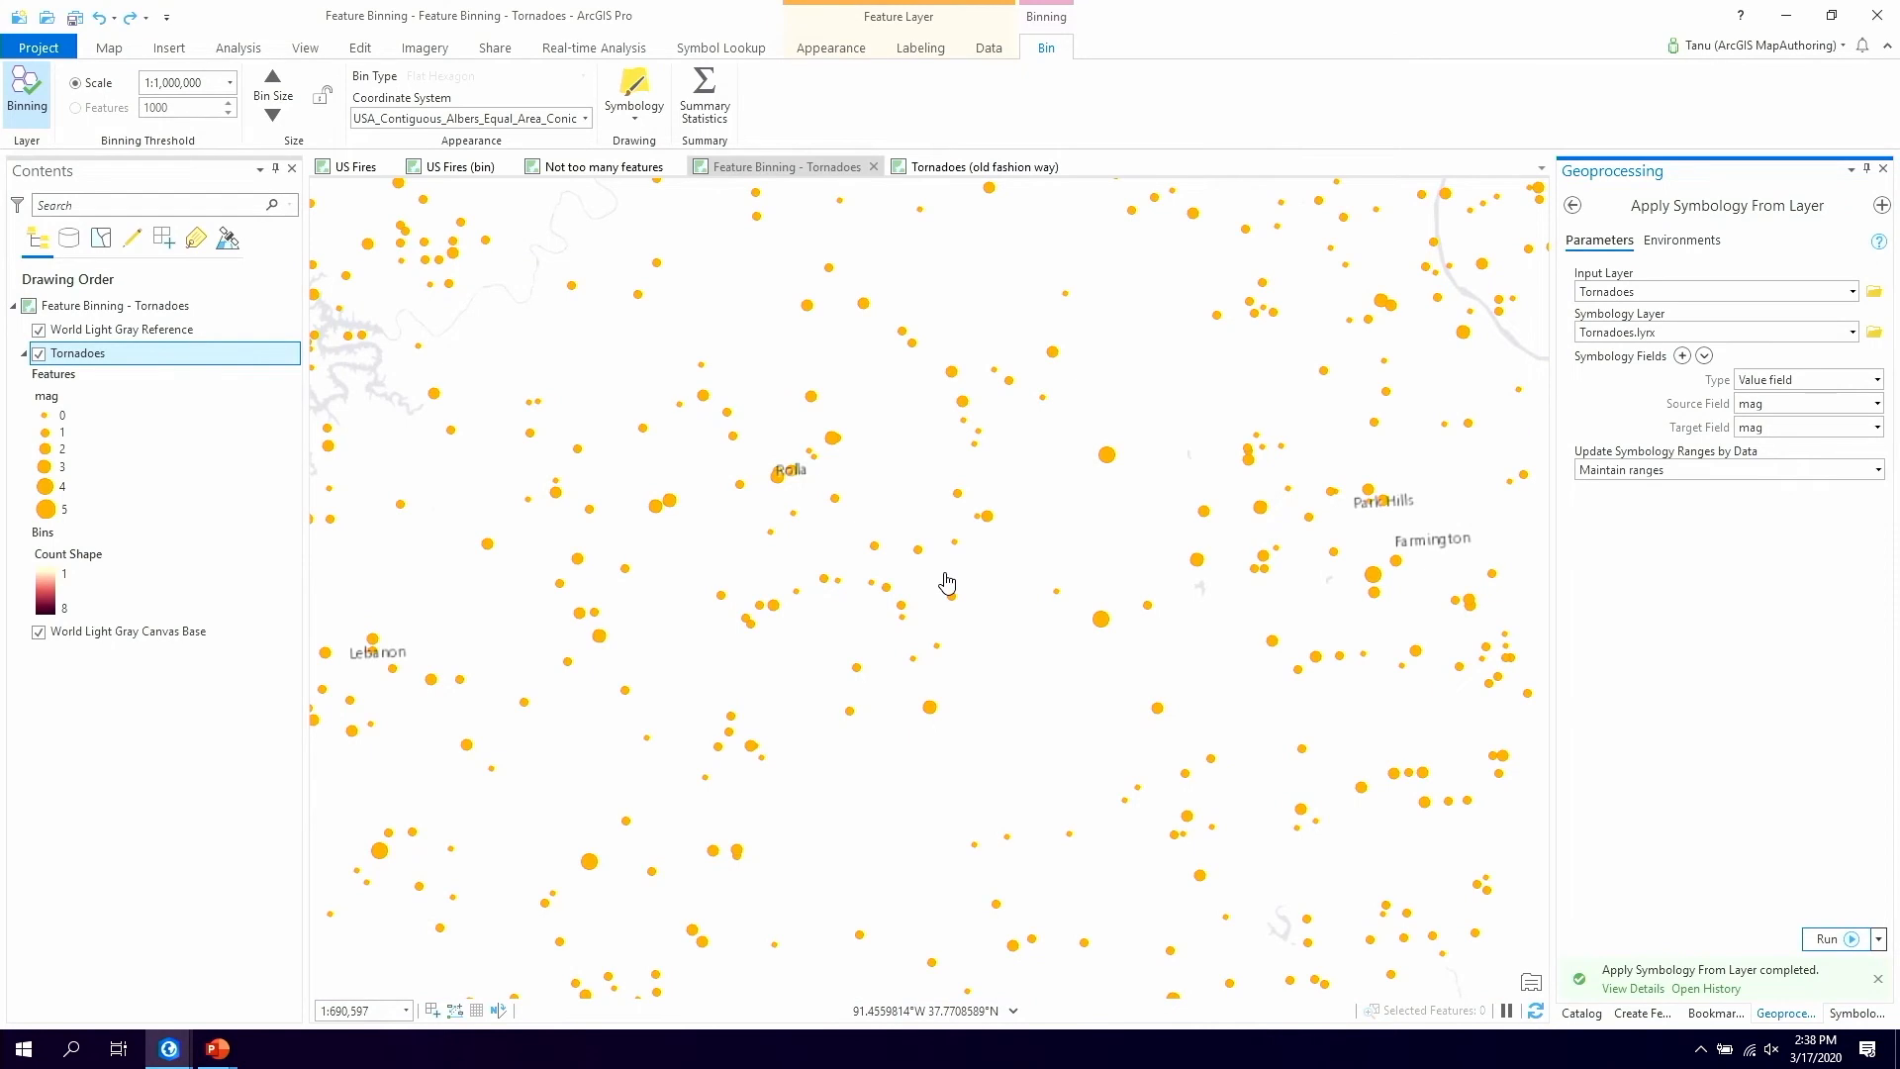
scroll(948, 582, "down", 5)
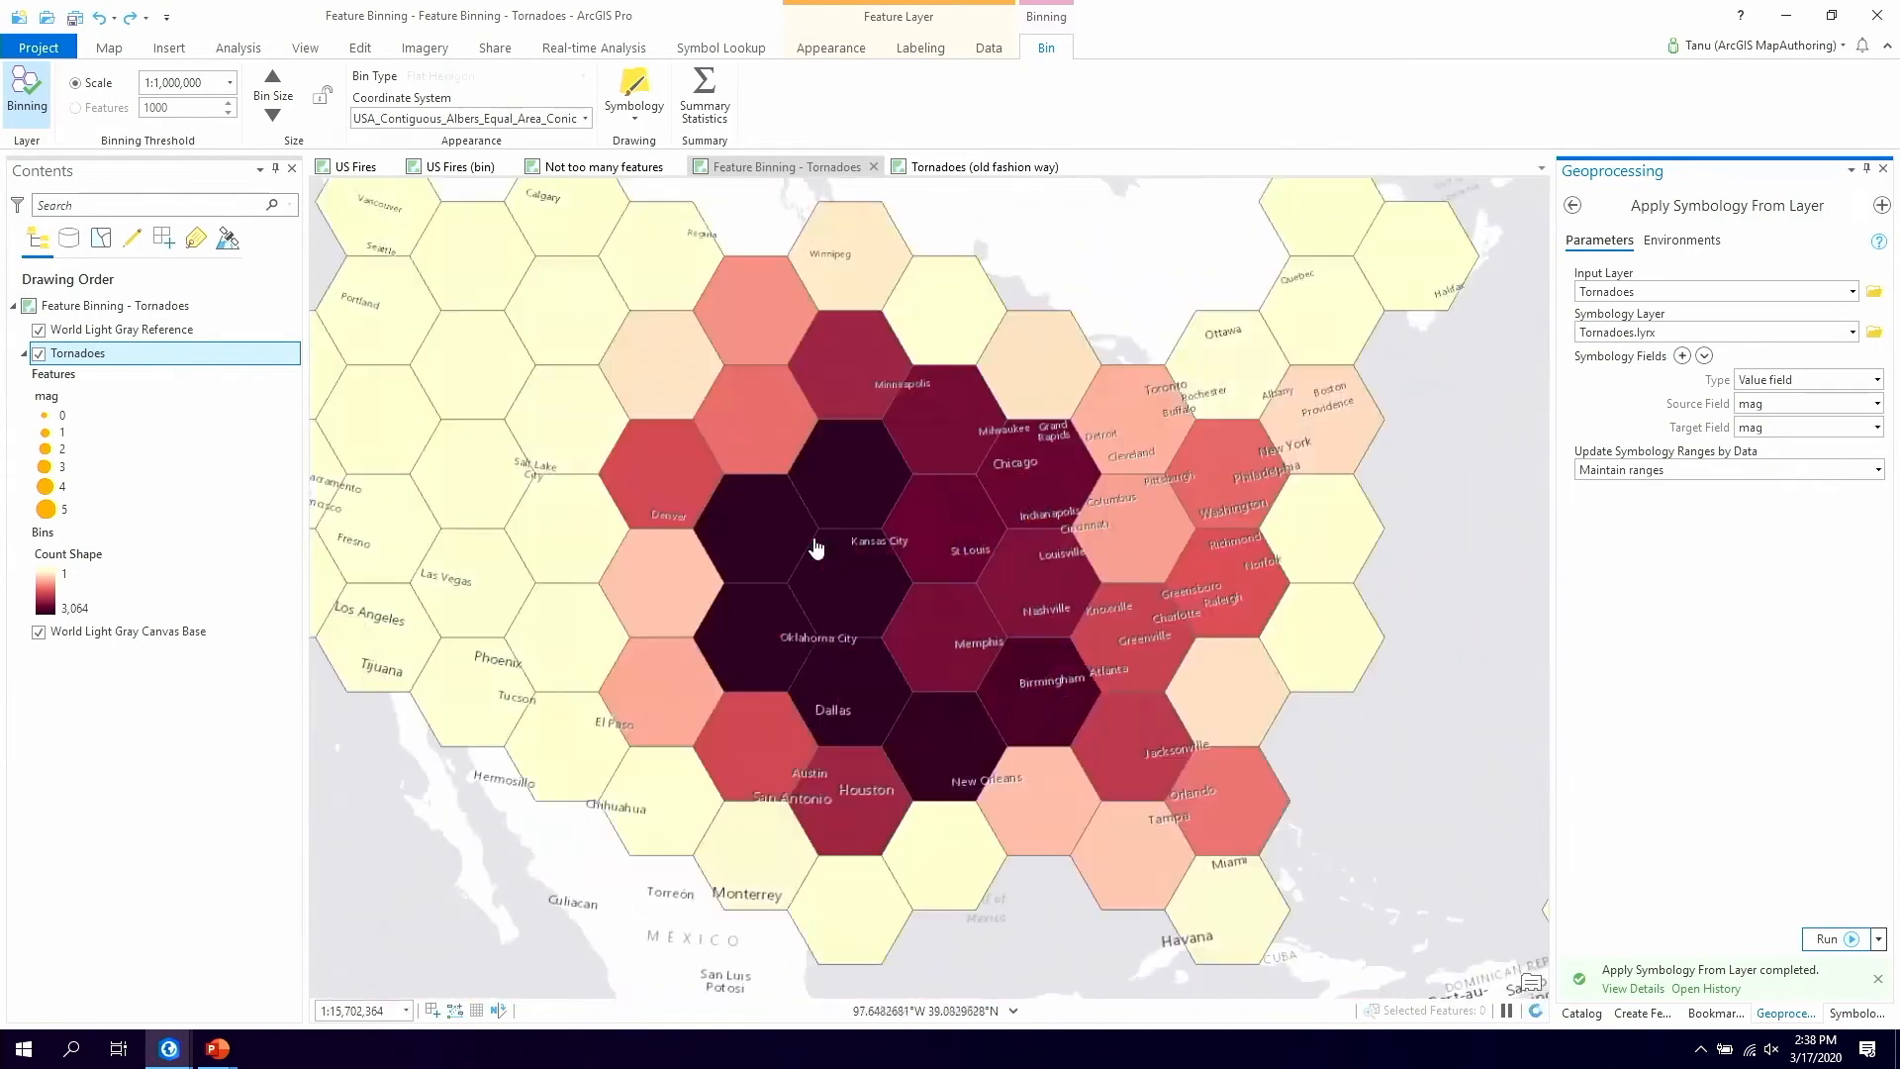
scroll(924, 552, "down", 2)
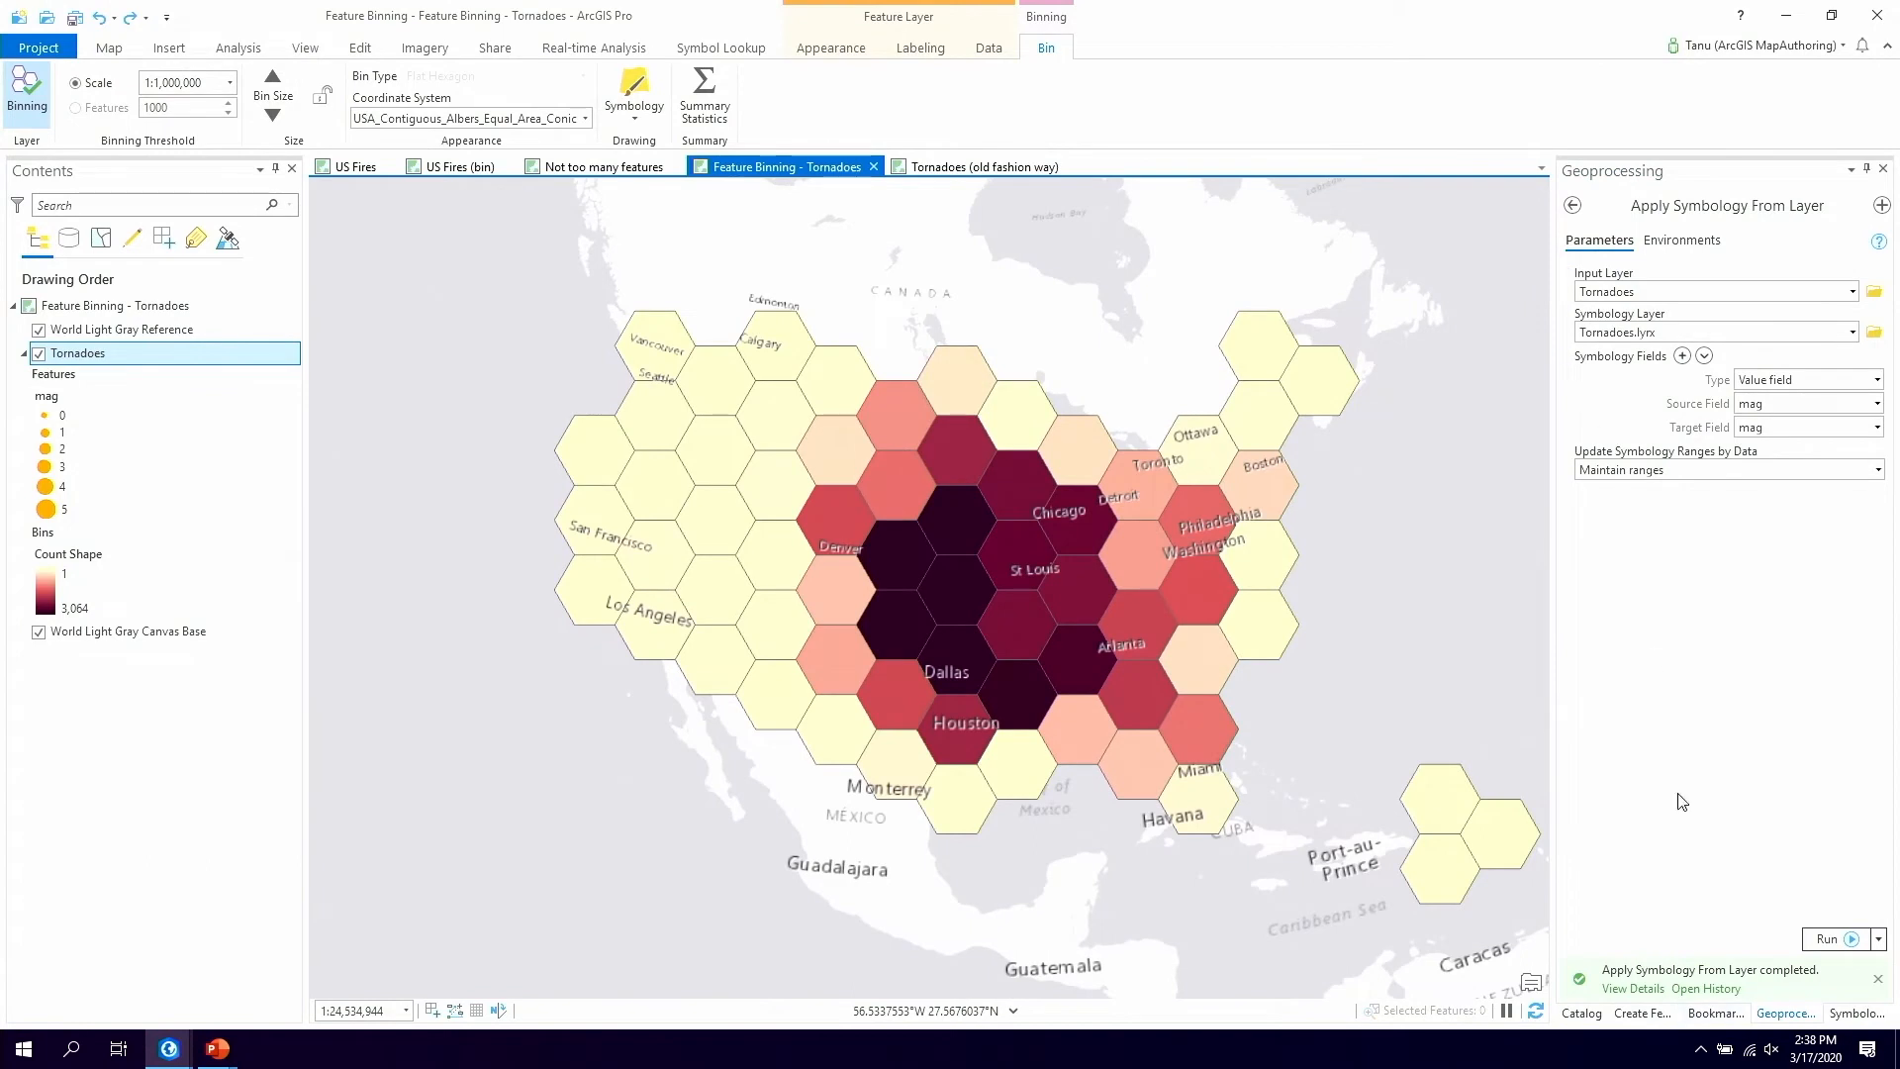
Keep the Tornadoes bins on Unclassed Colors by Count Shape and apply a white-to-dark-blue color scheme
left_click(1857, 1012)
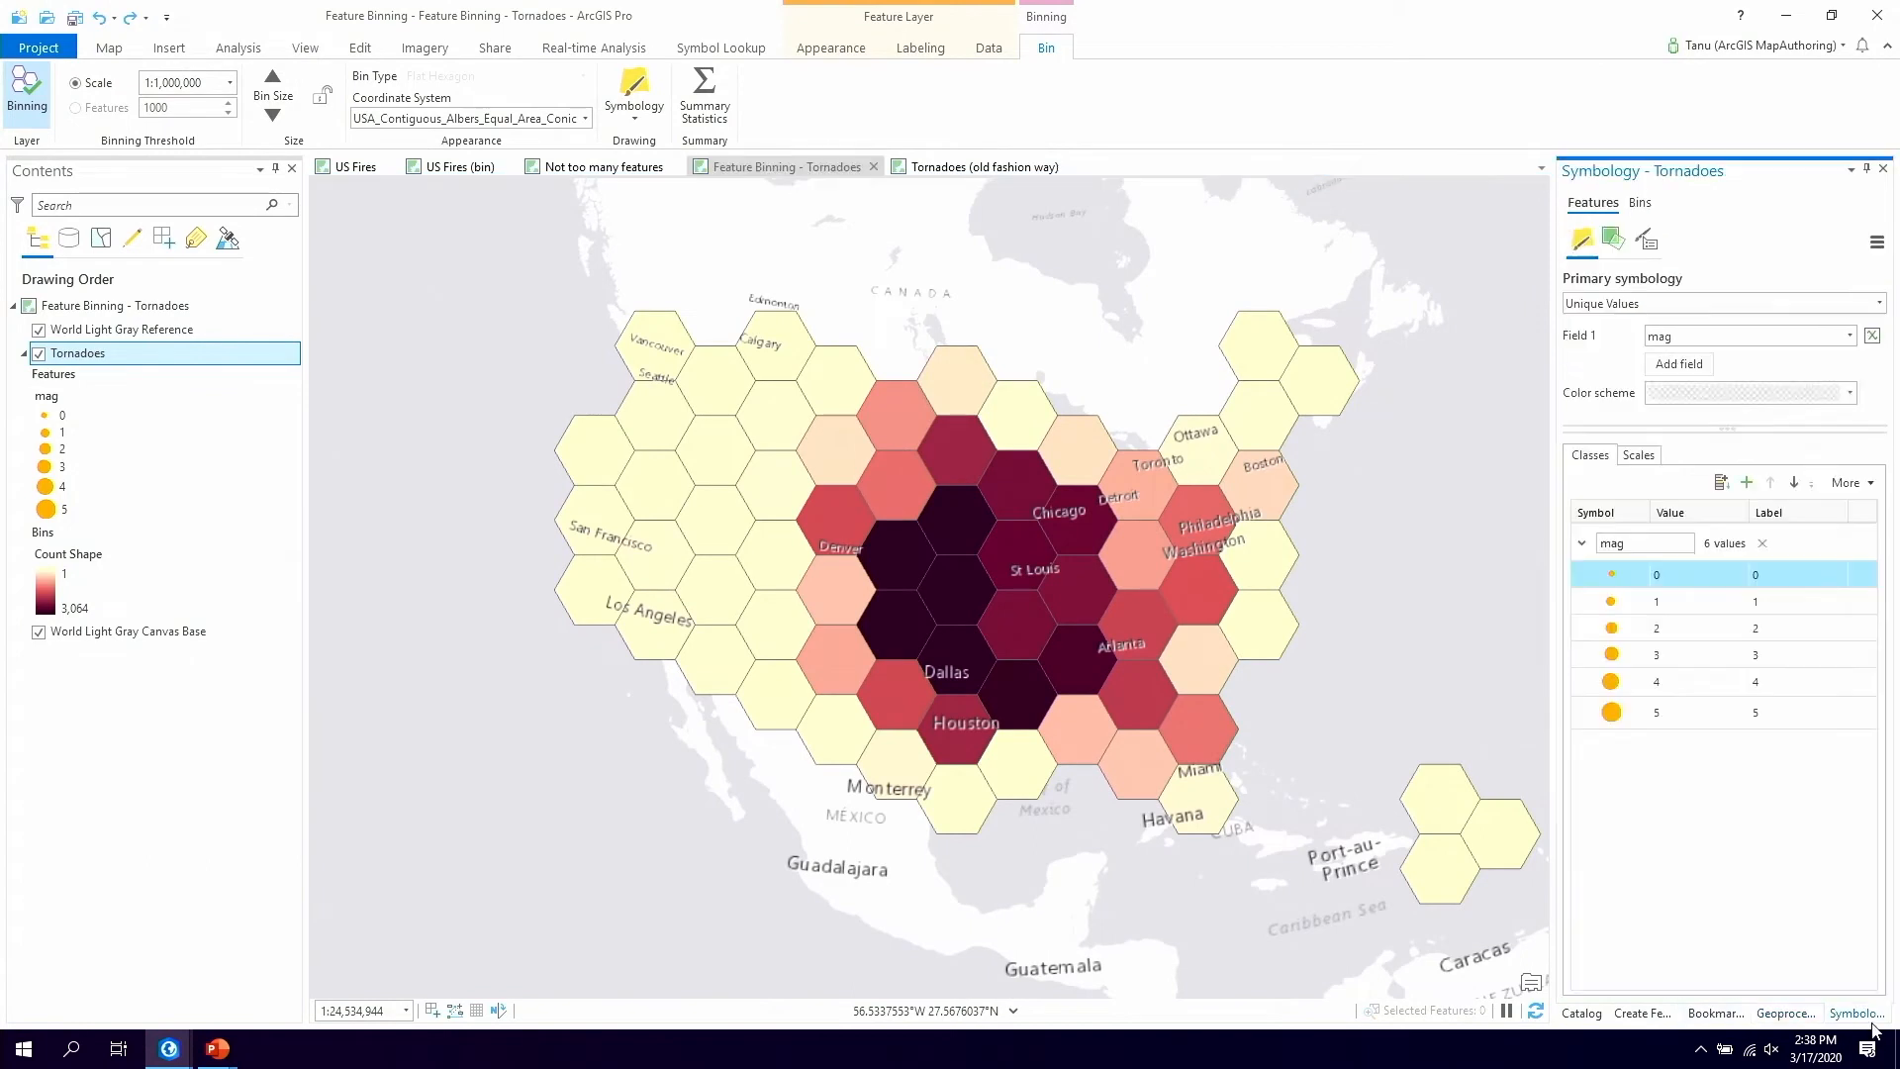
left_click(1640, 206)
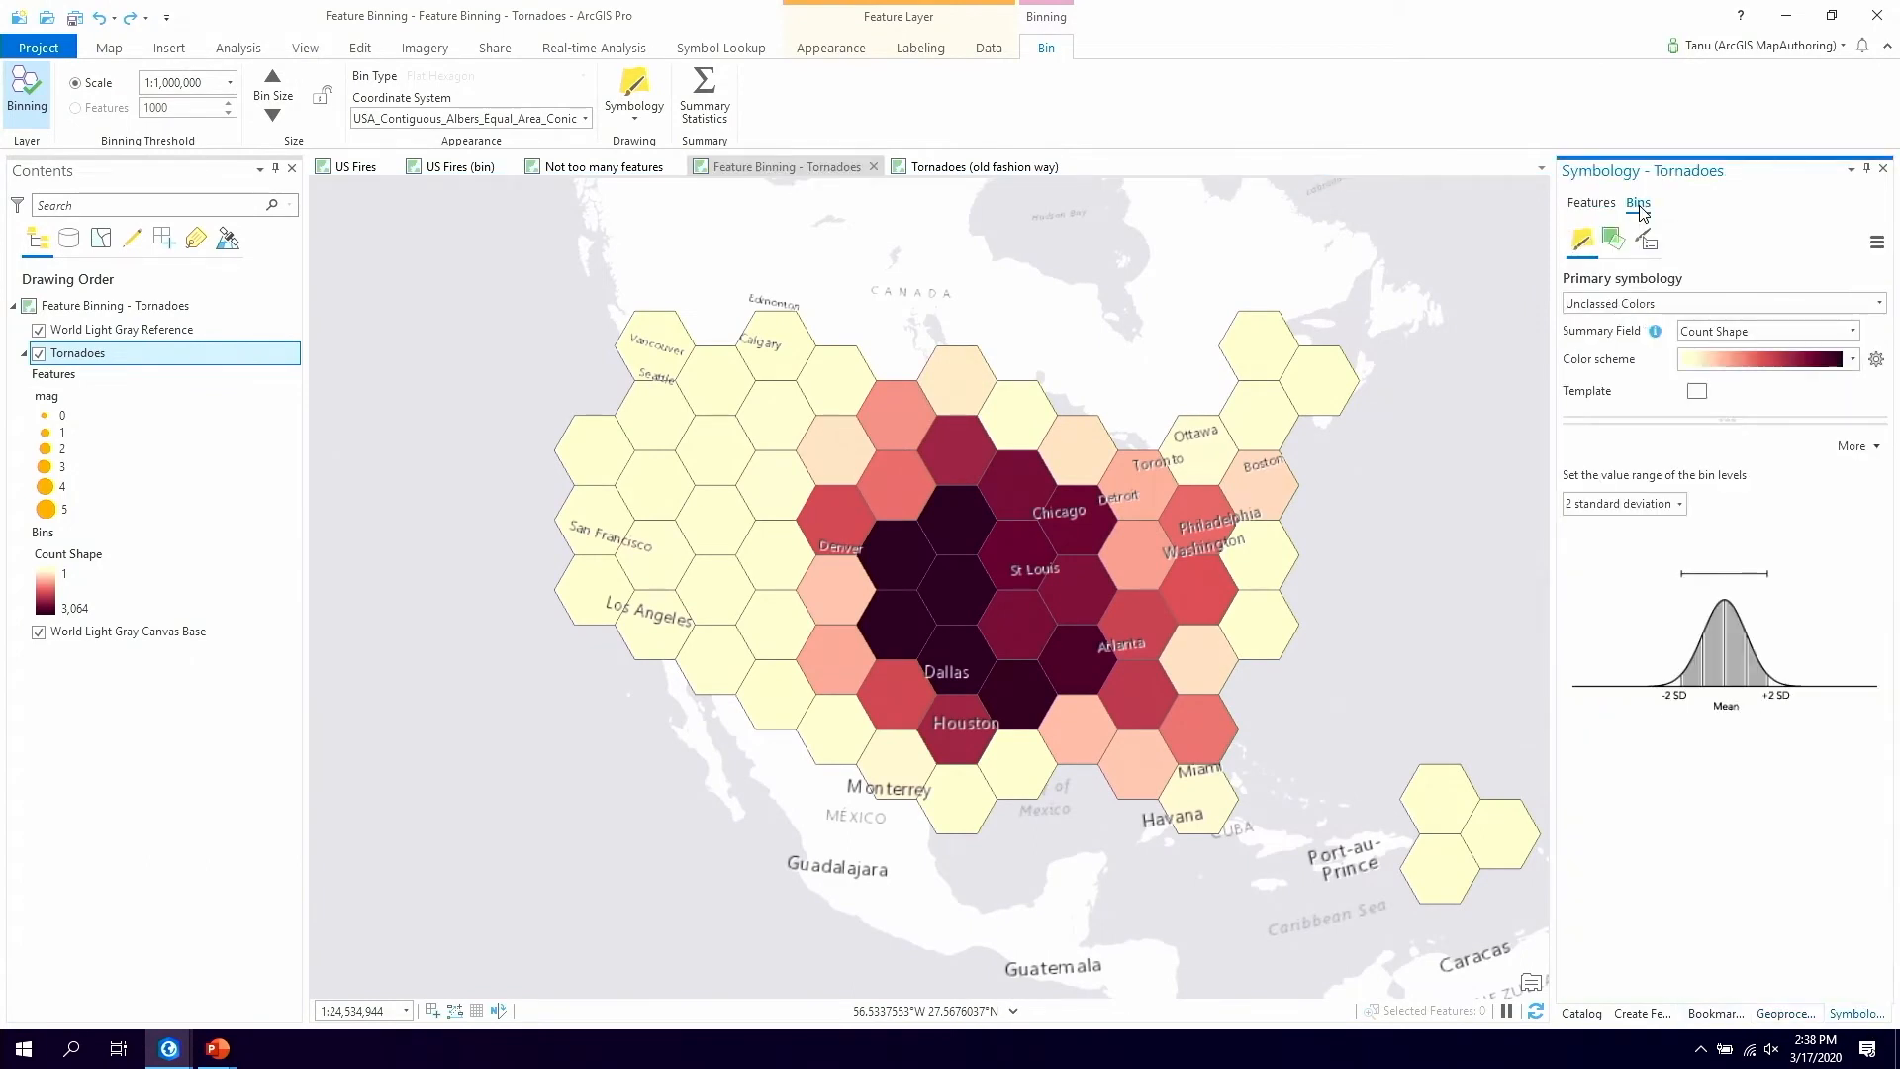
left_click(1650, 308)
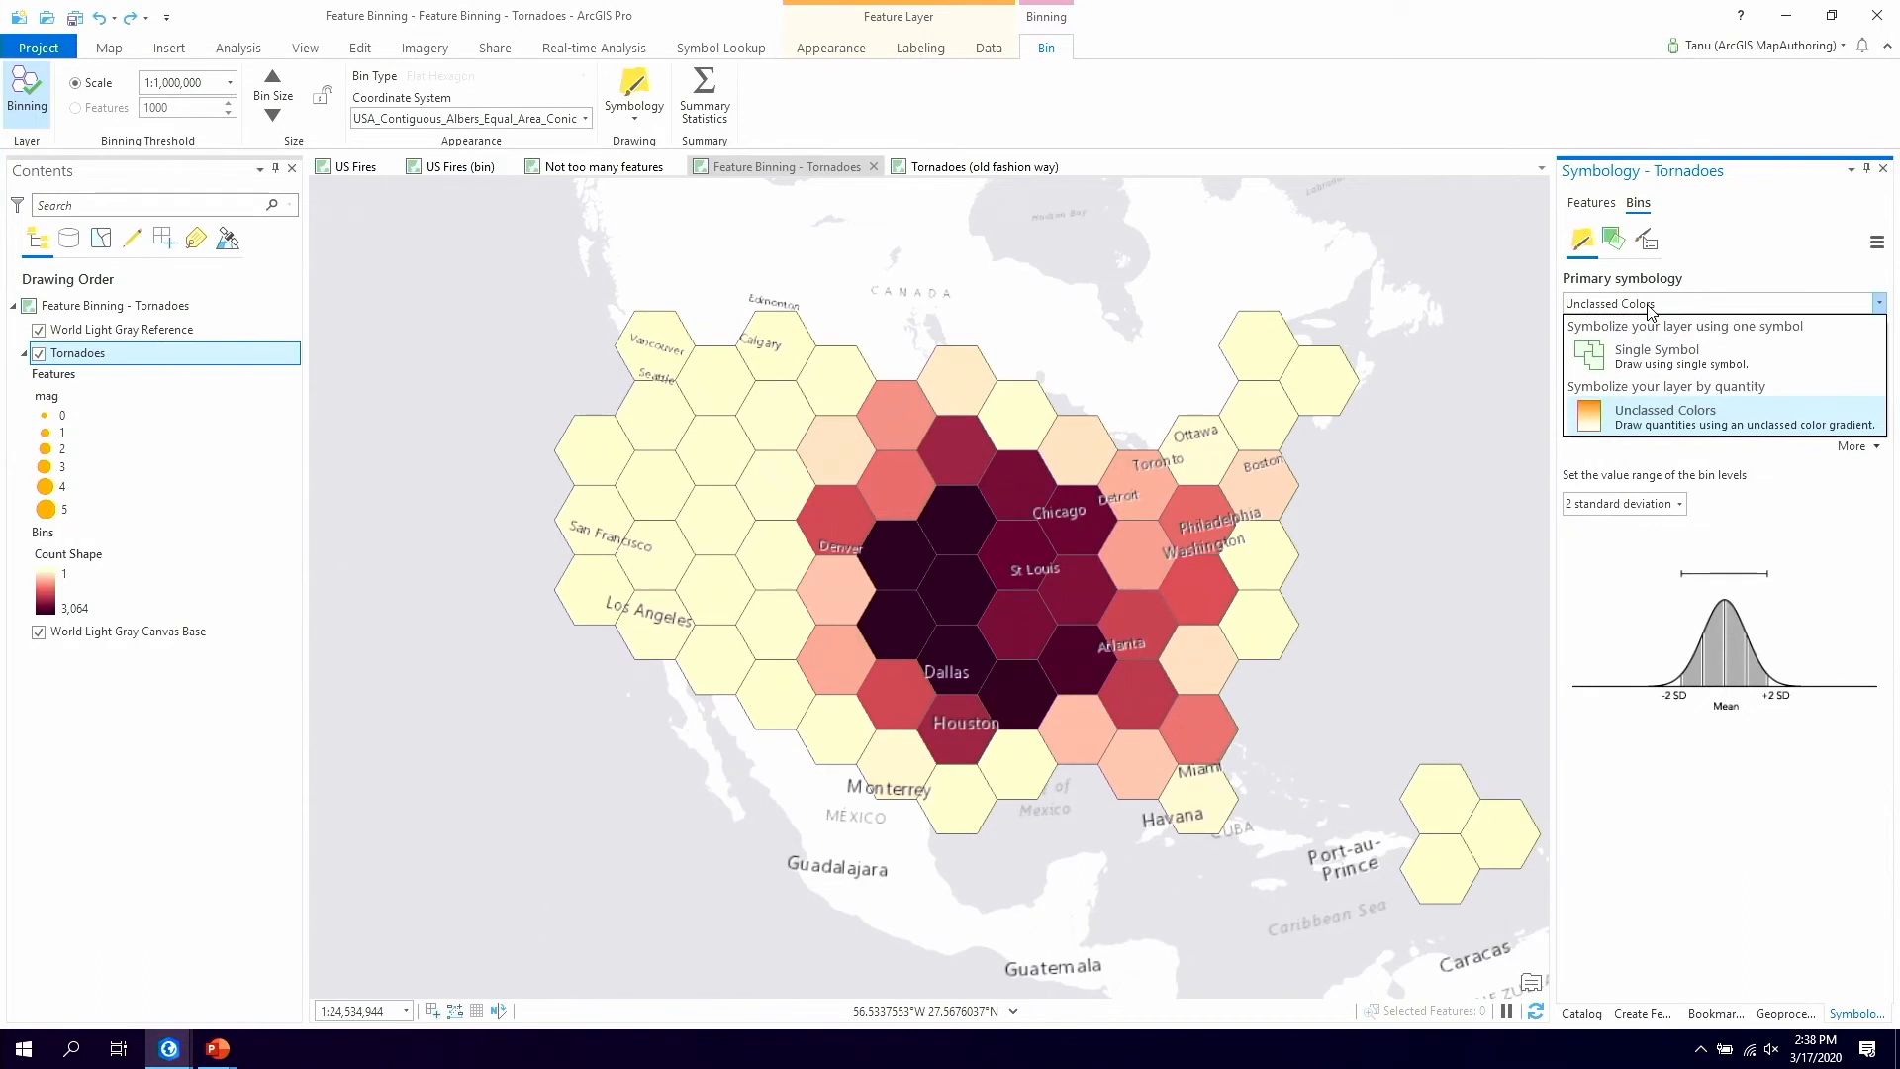
left_click(1759, 219)
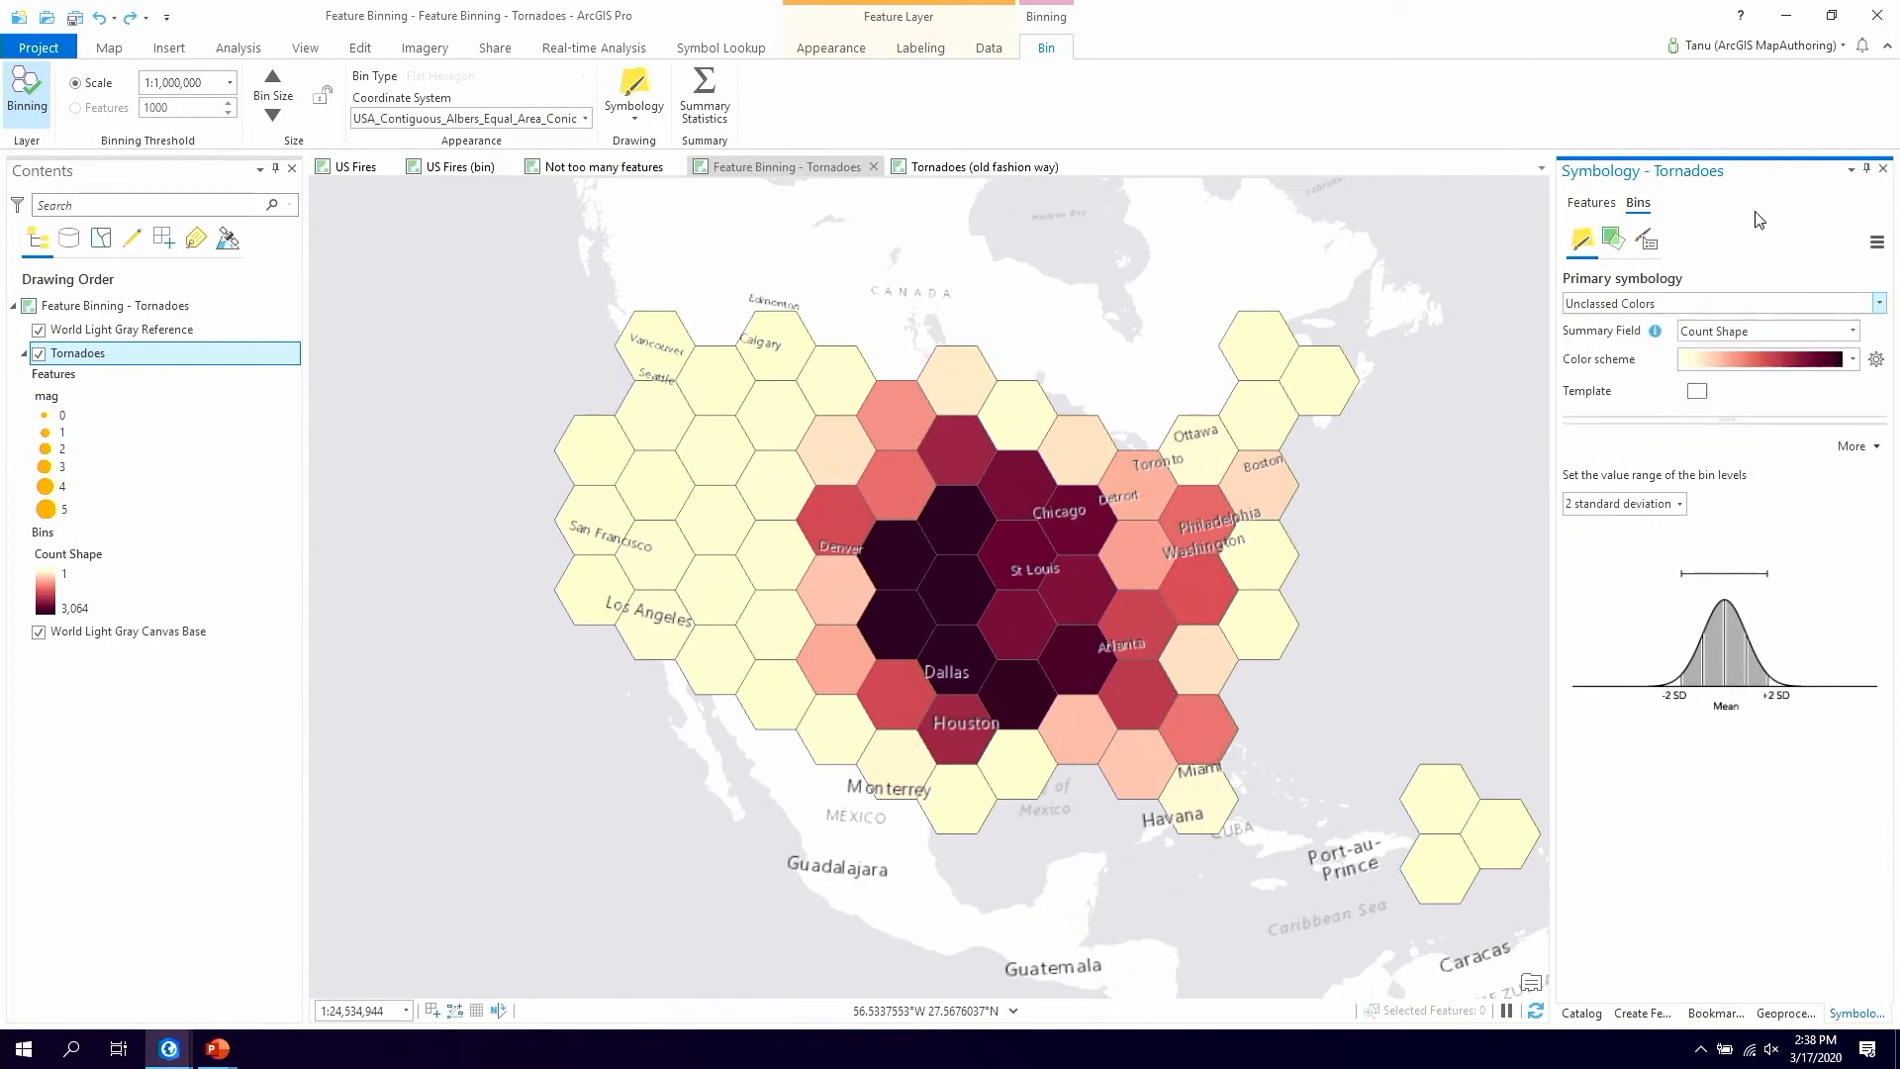
left_click(1852, 360)
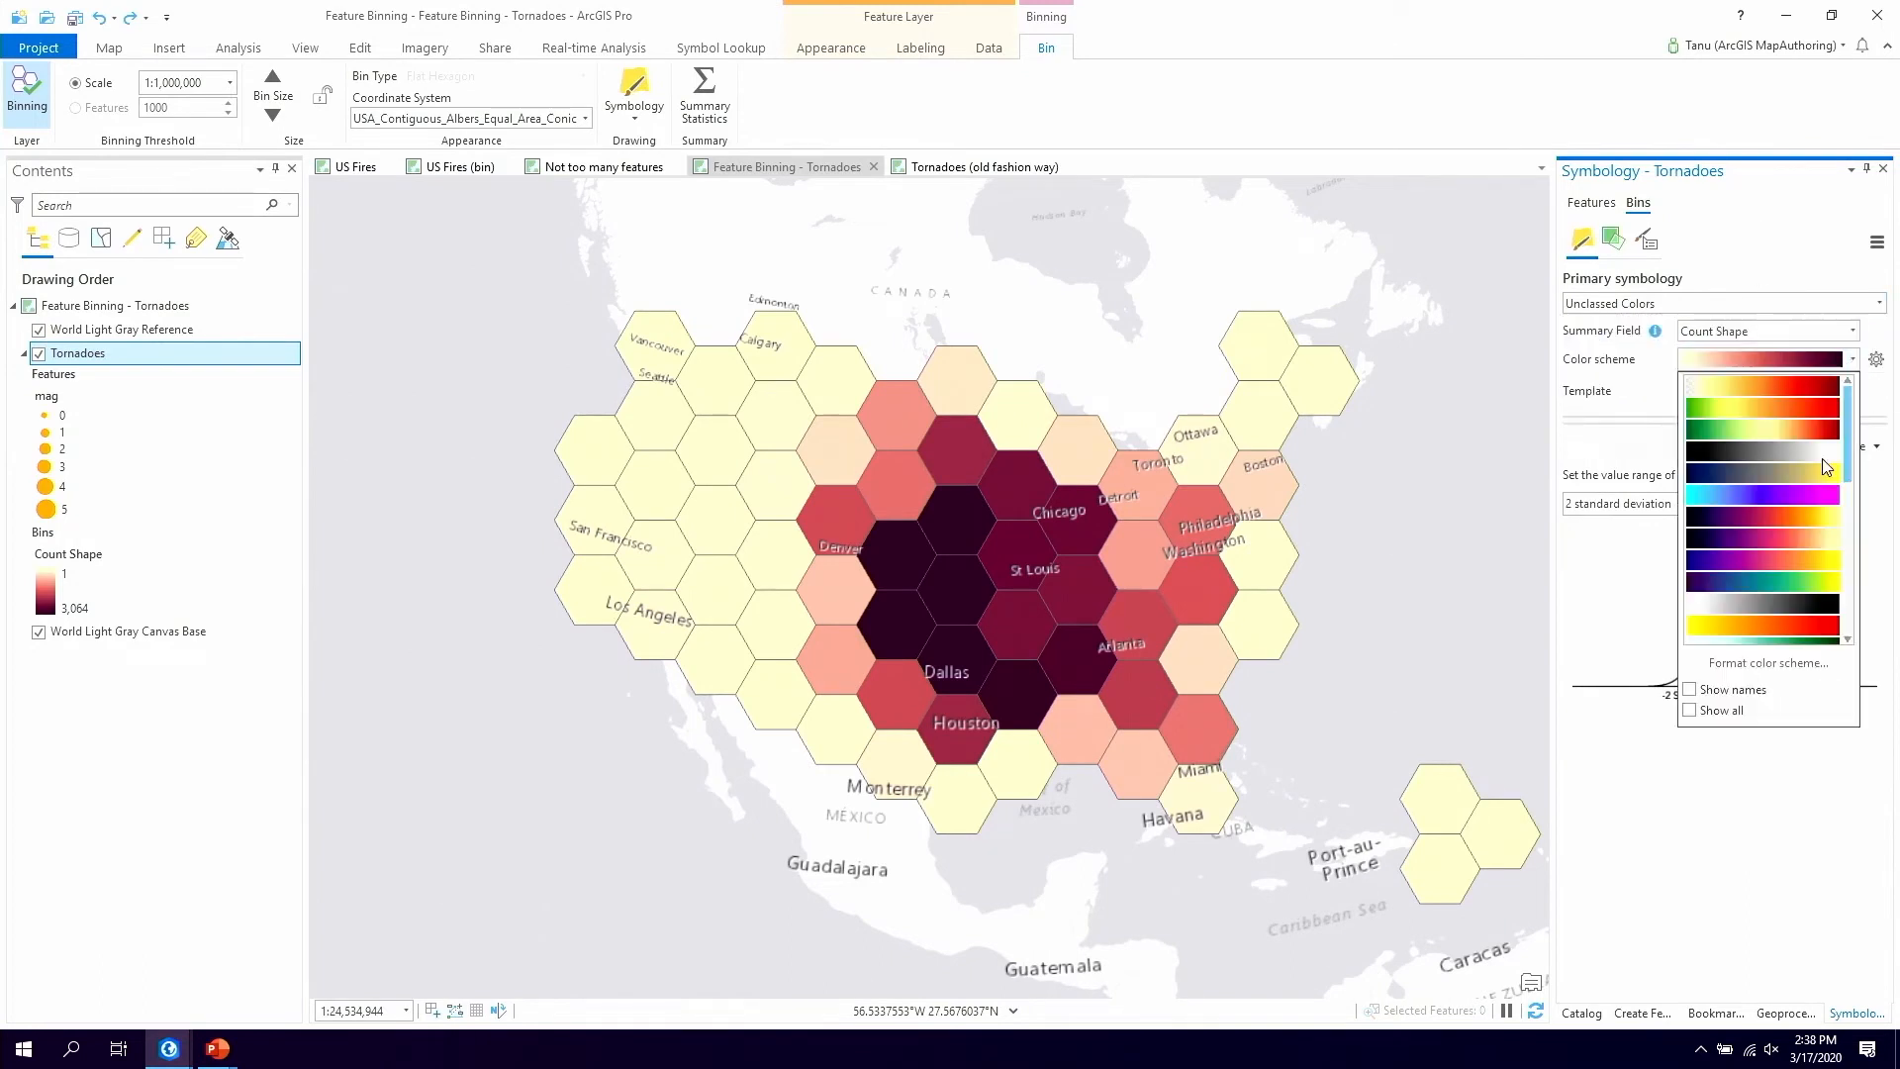
scroll(1849, 589, "down", 5)
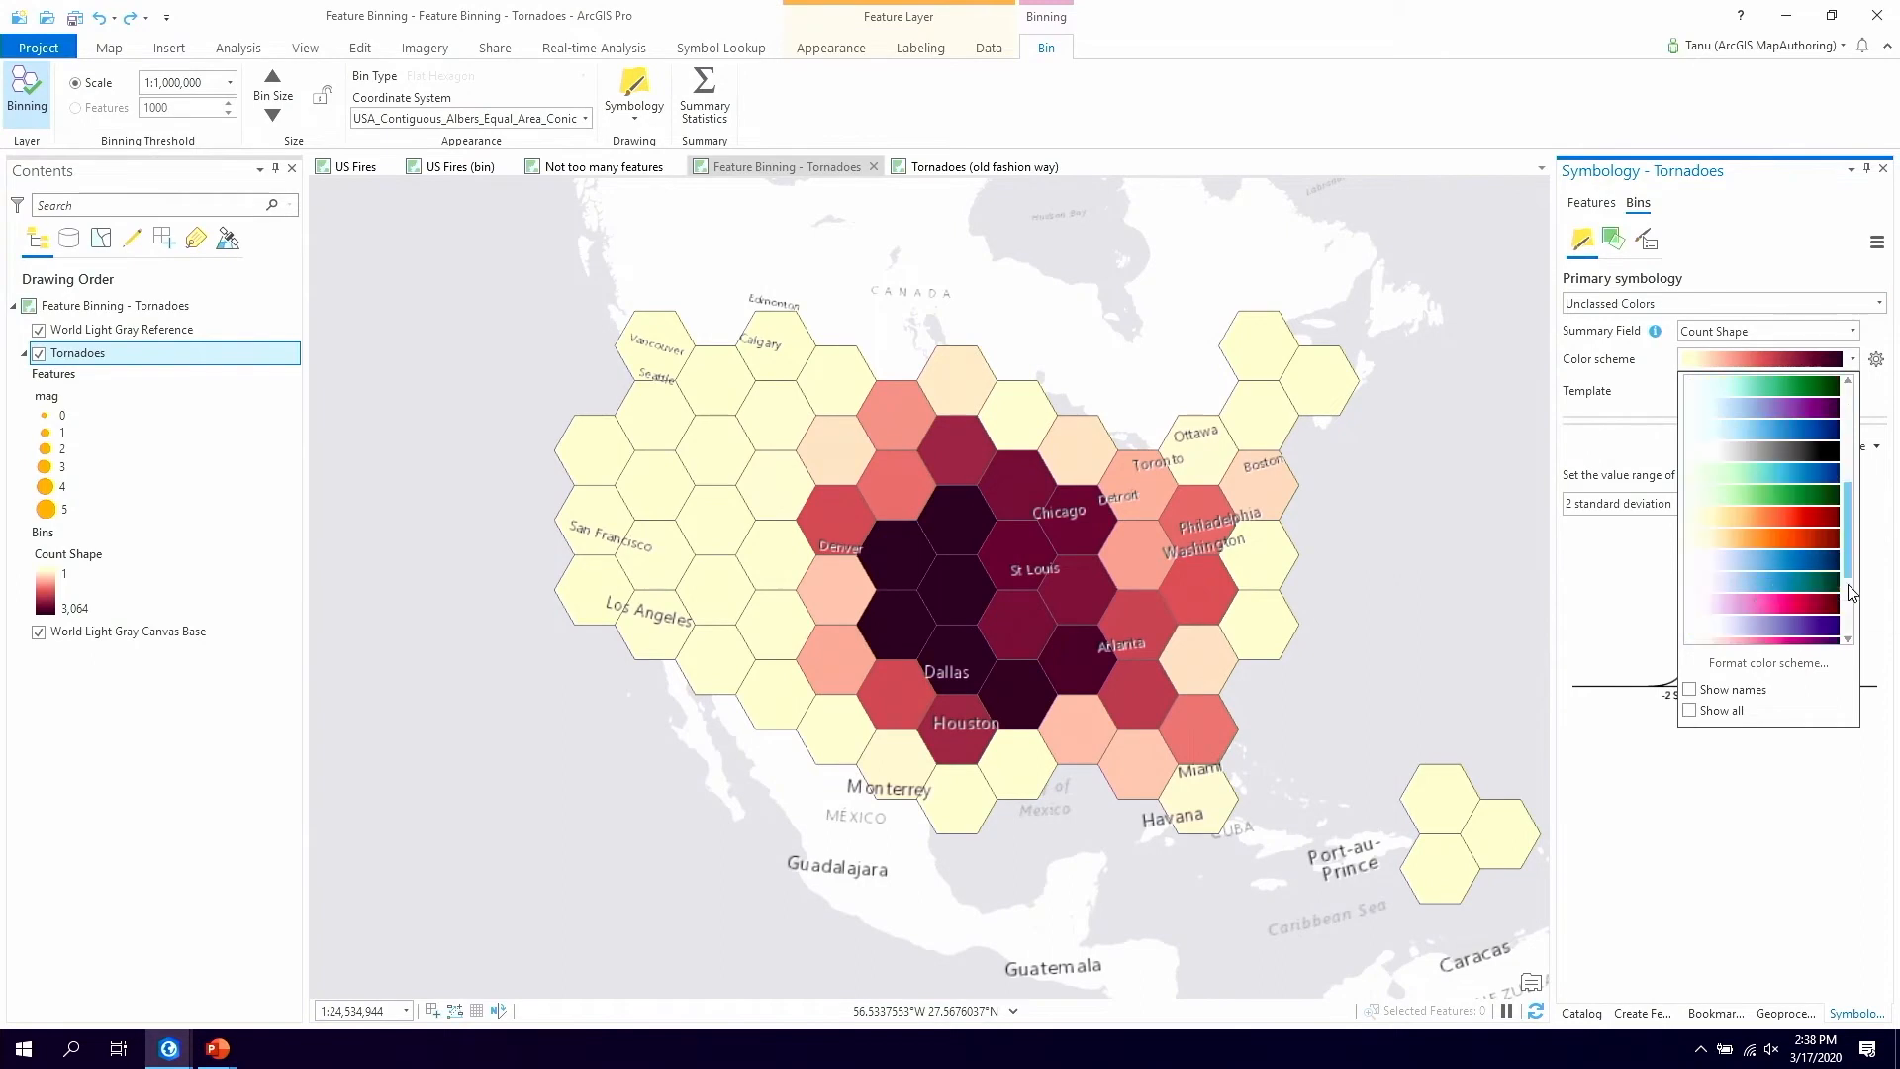
left_click(1784, 429)
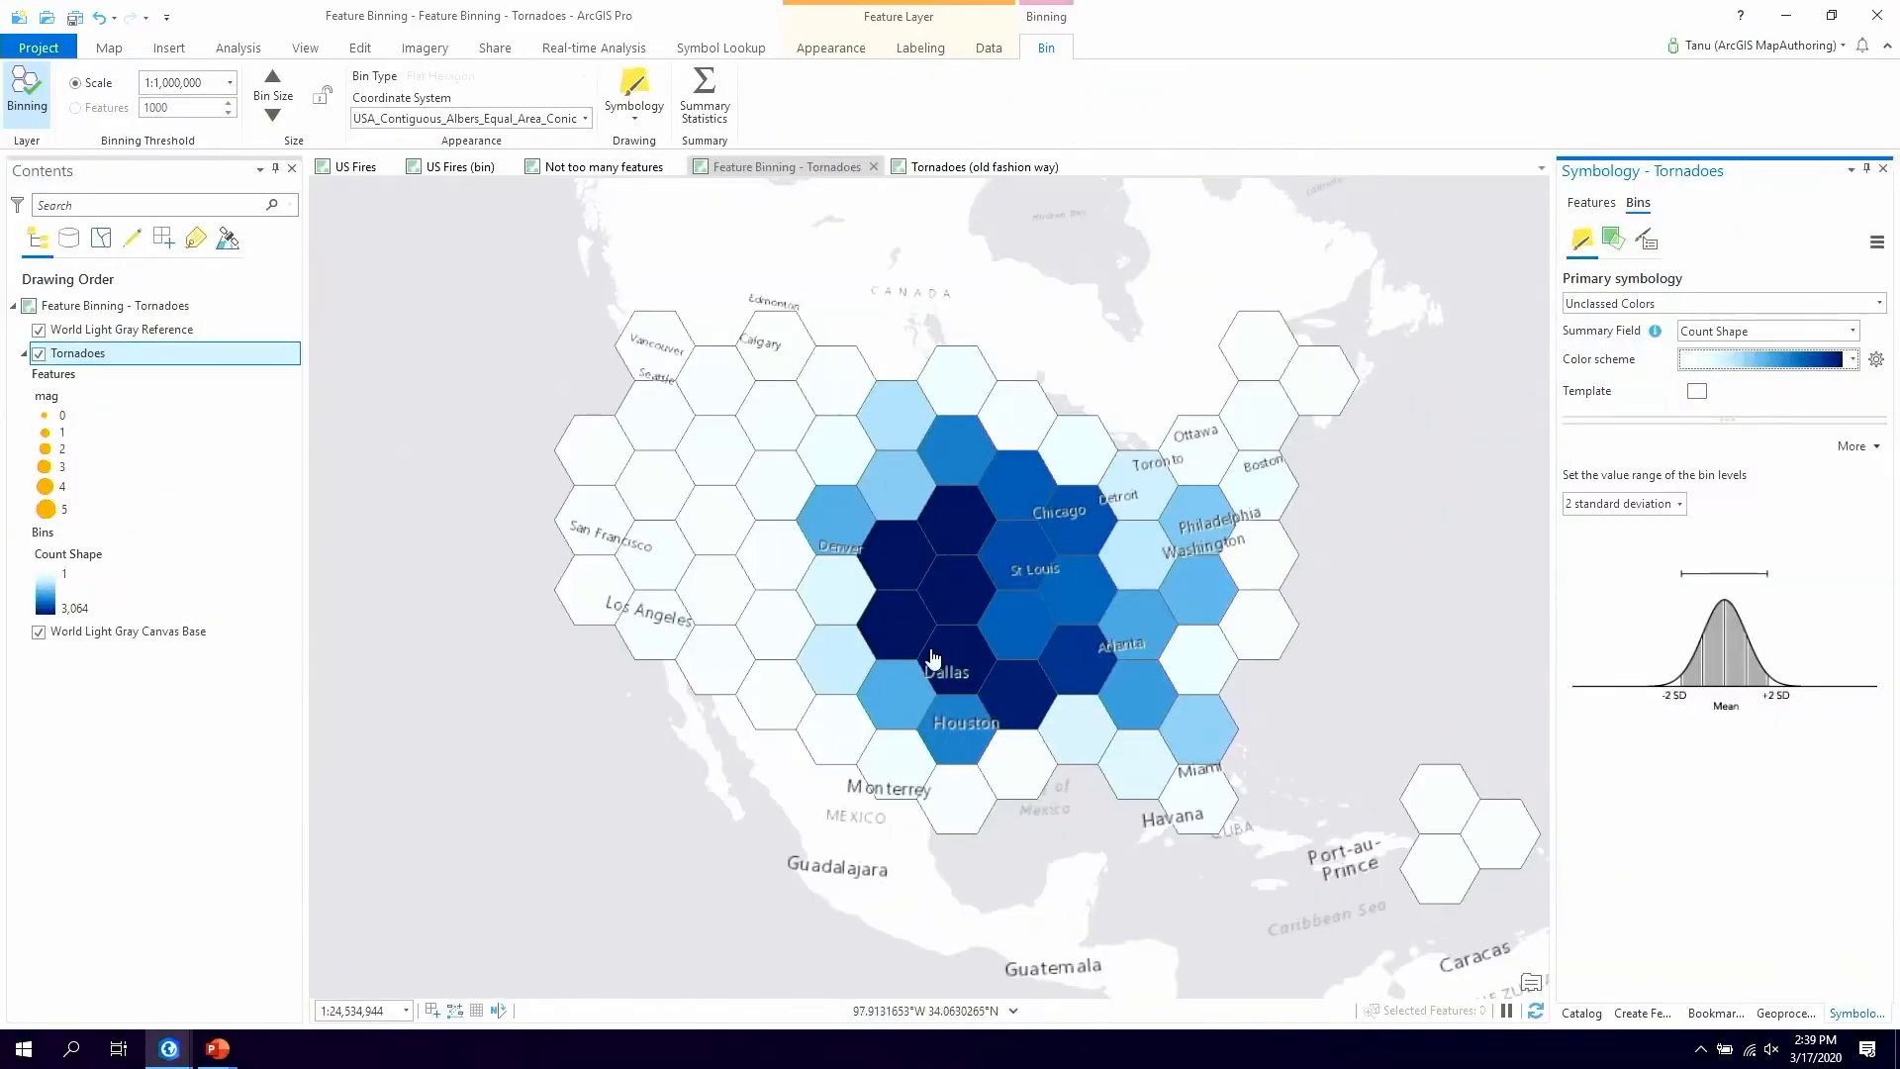
Hide the World Light Gray Reference layer and enable the shape marker in the bin template symbol at 12 pt
left_click(38, 331)
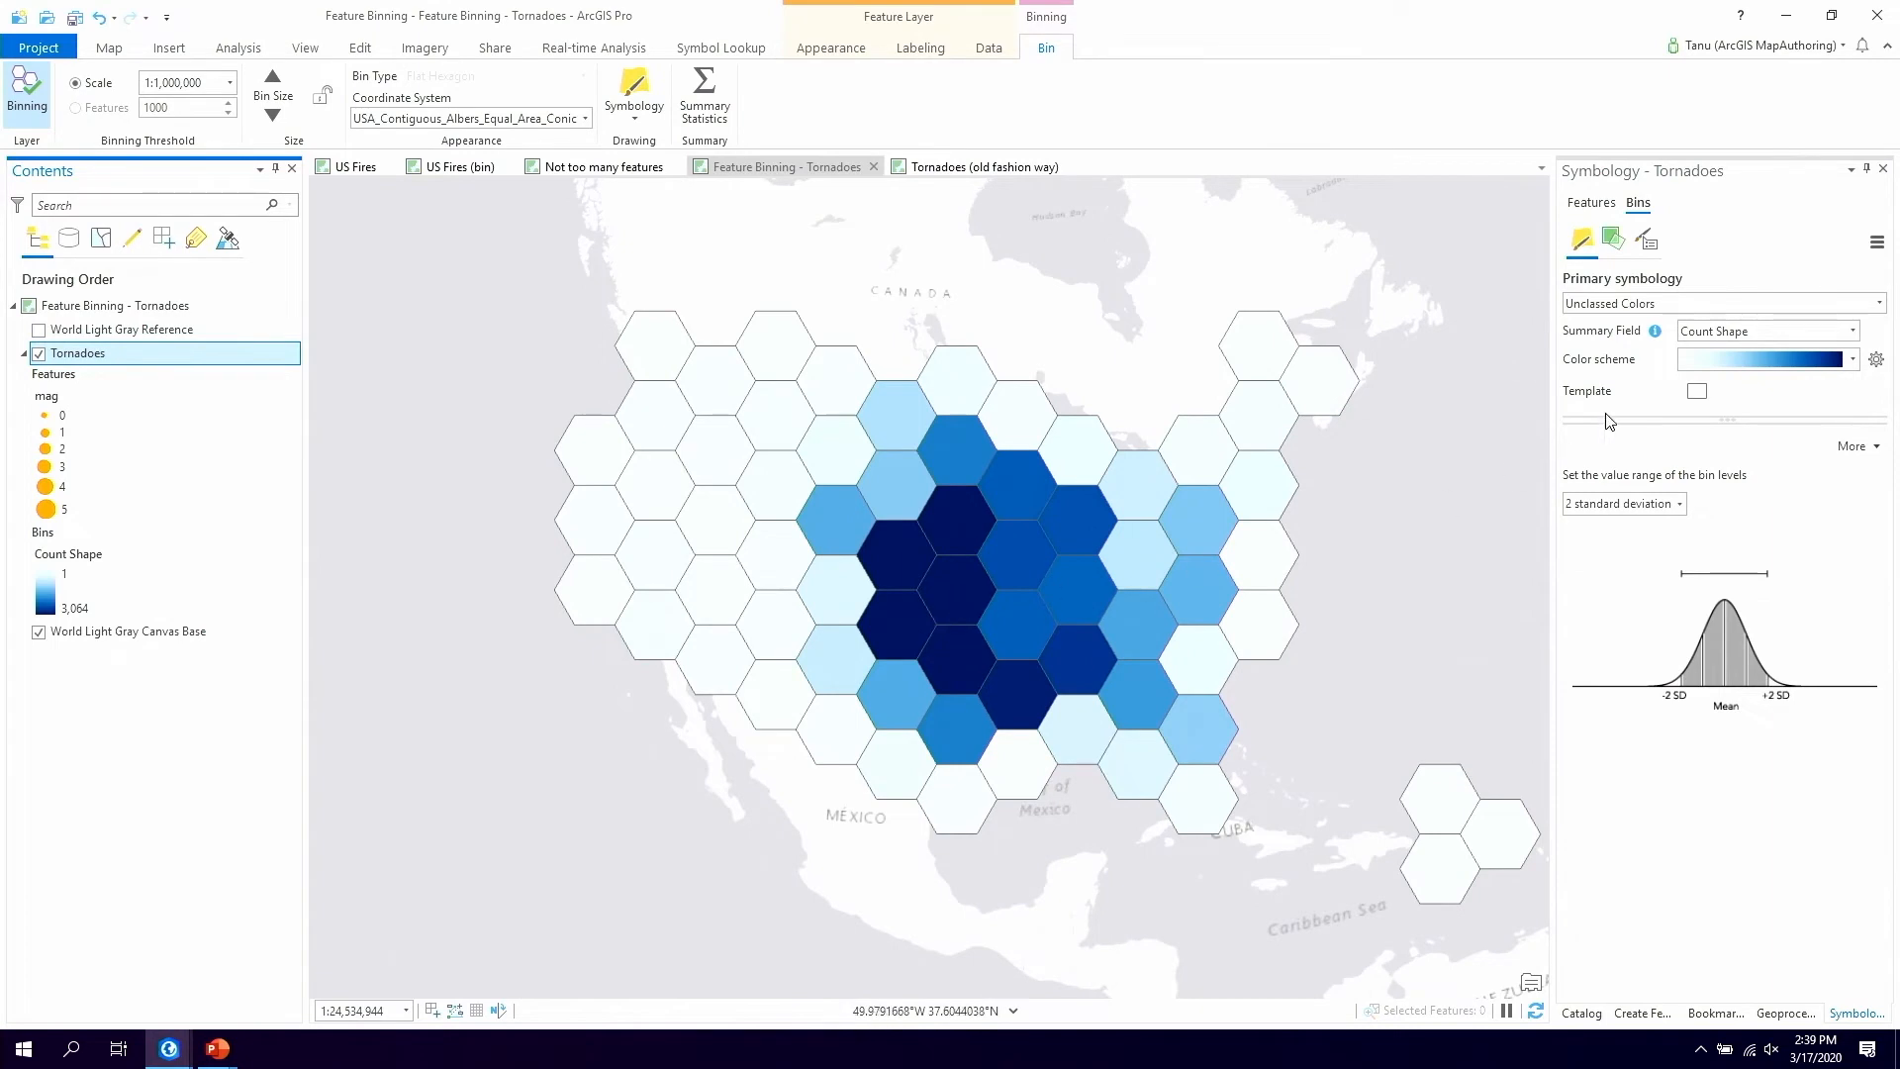
left_click(1699, 393)
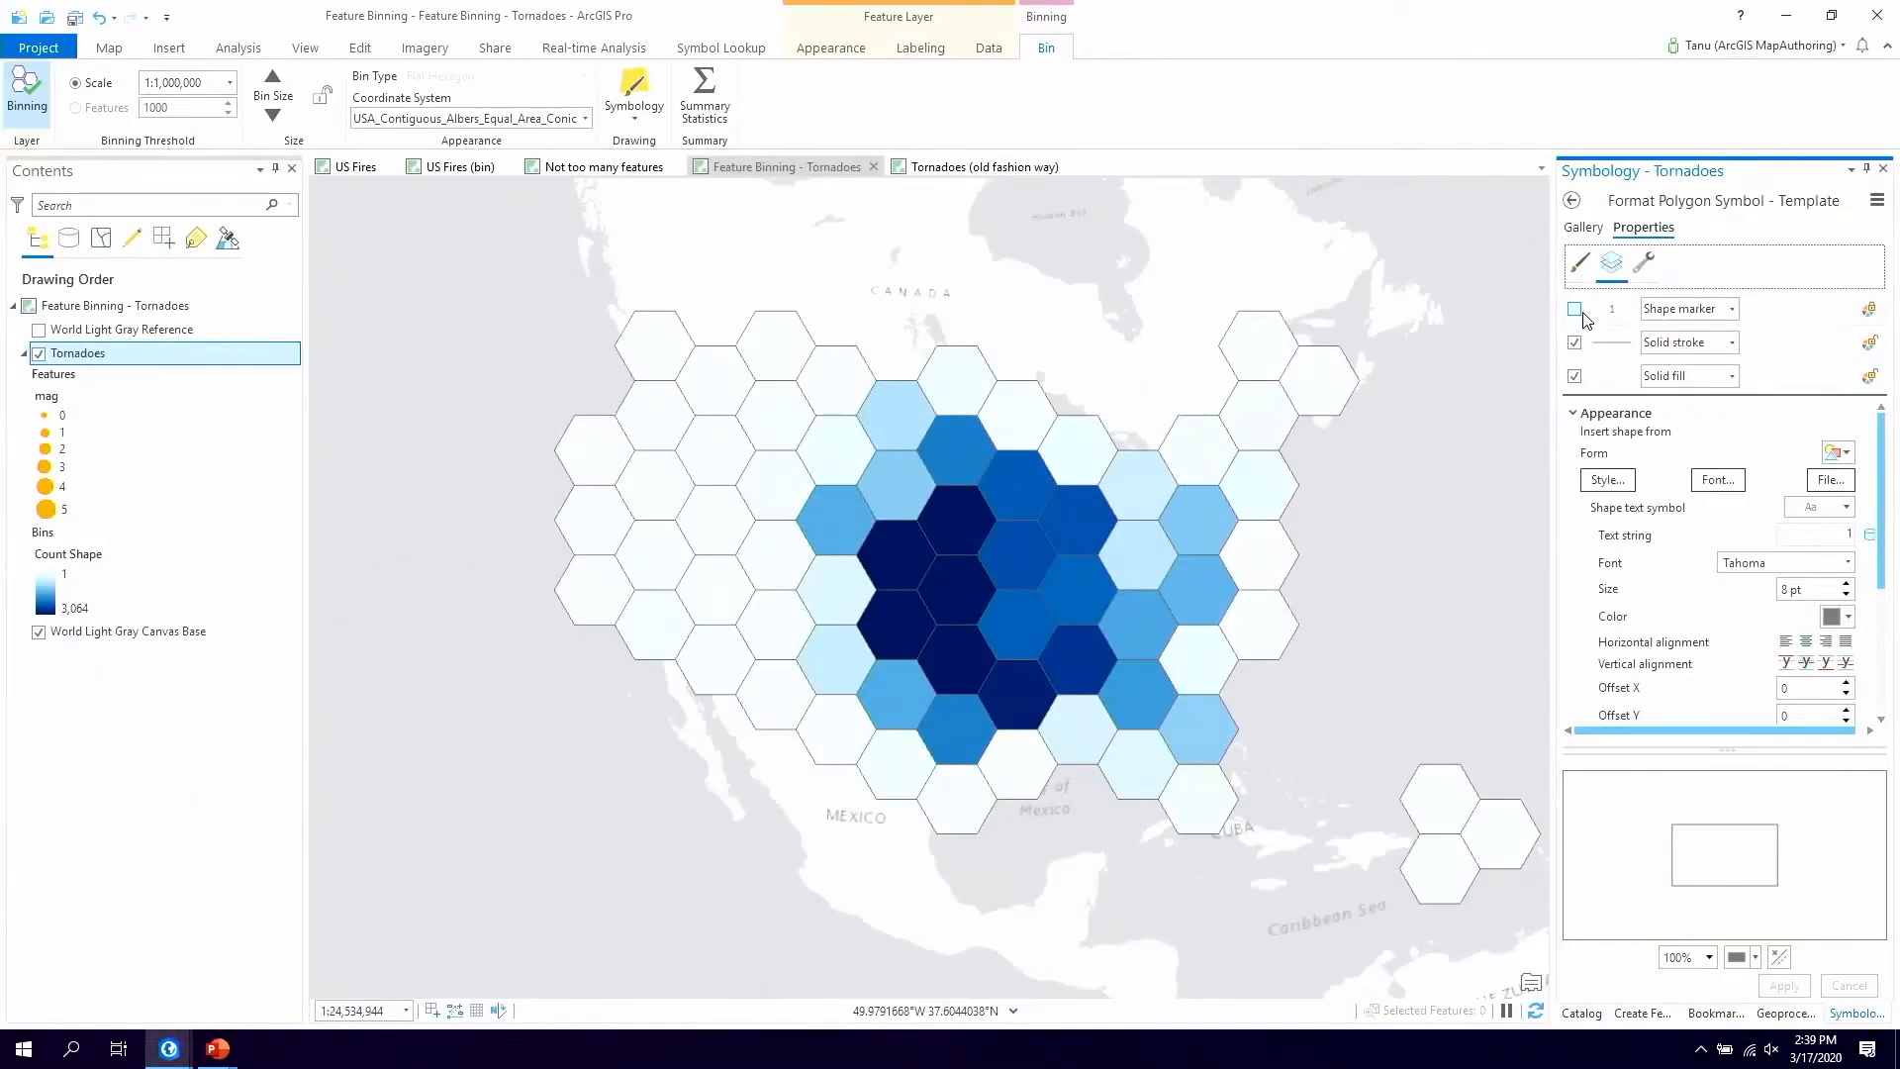
left_click(1577, 310)
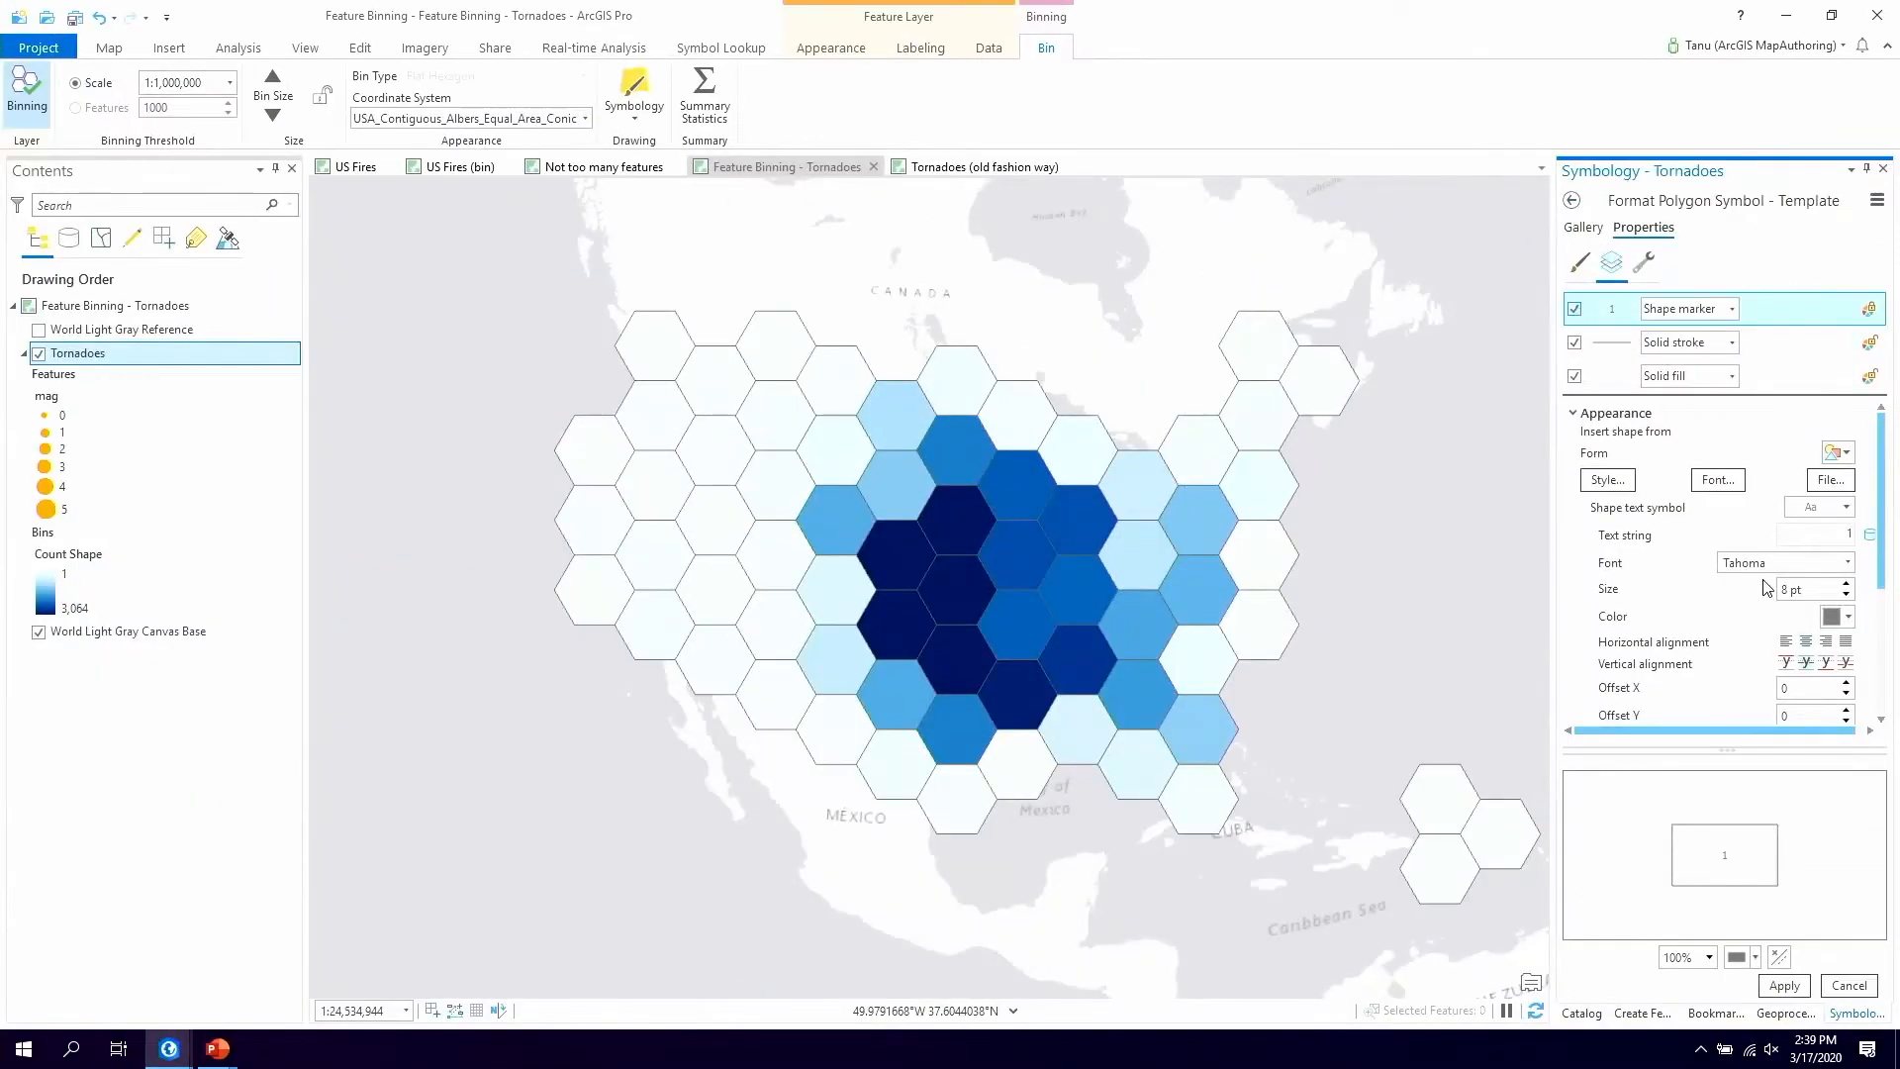
left_click(1846, 585)
left_click(1847, 585)
left_click(1847, 585)
left_click(1847, 585)
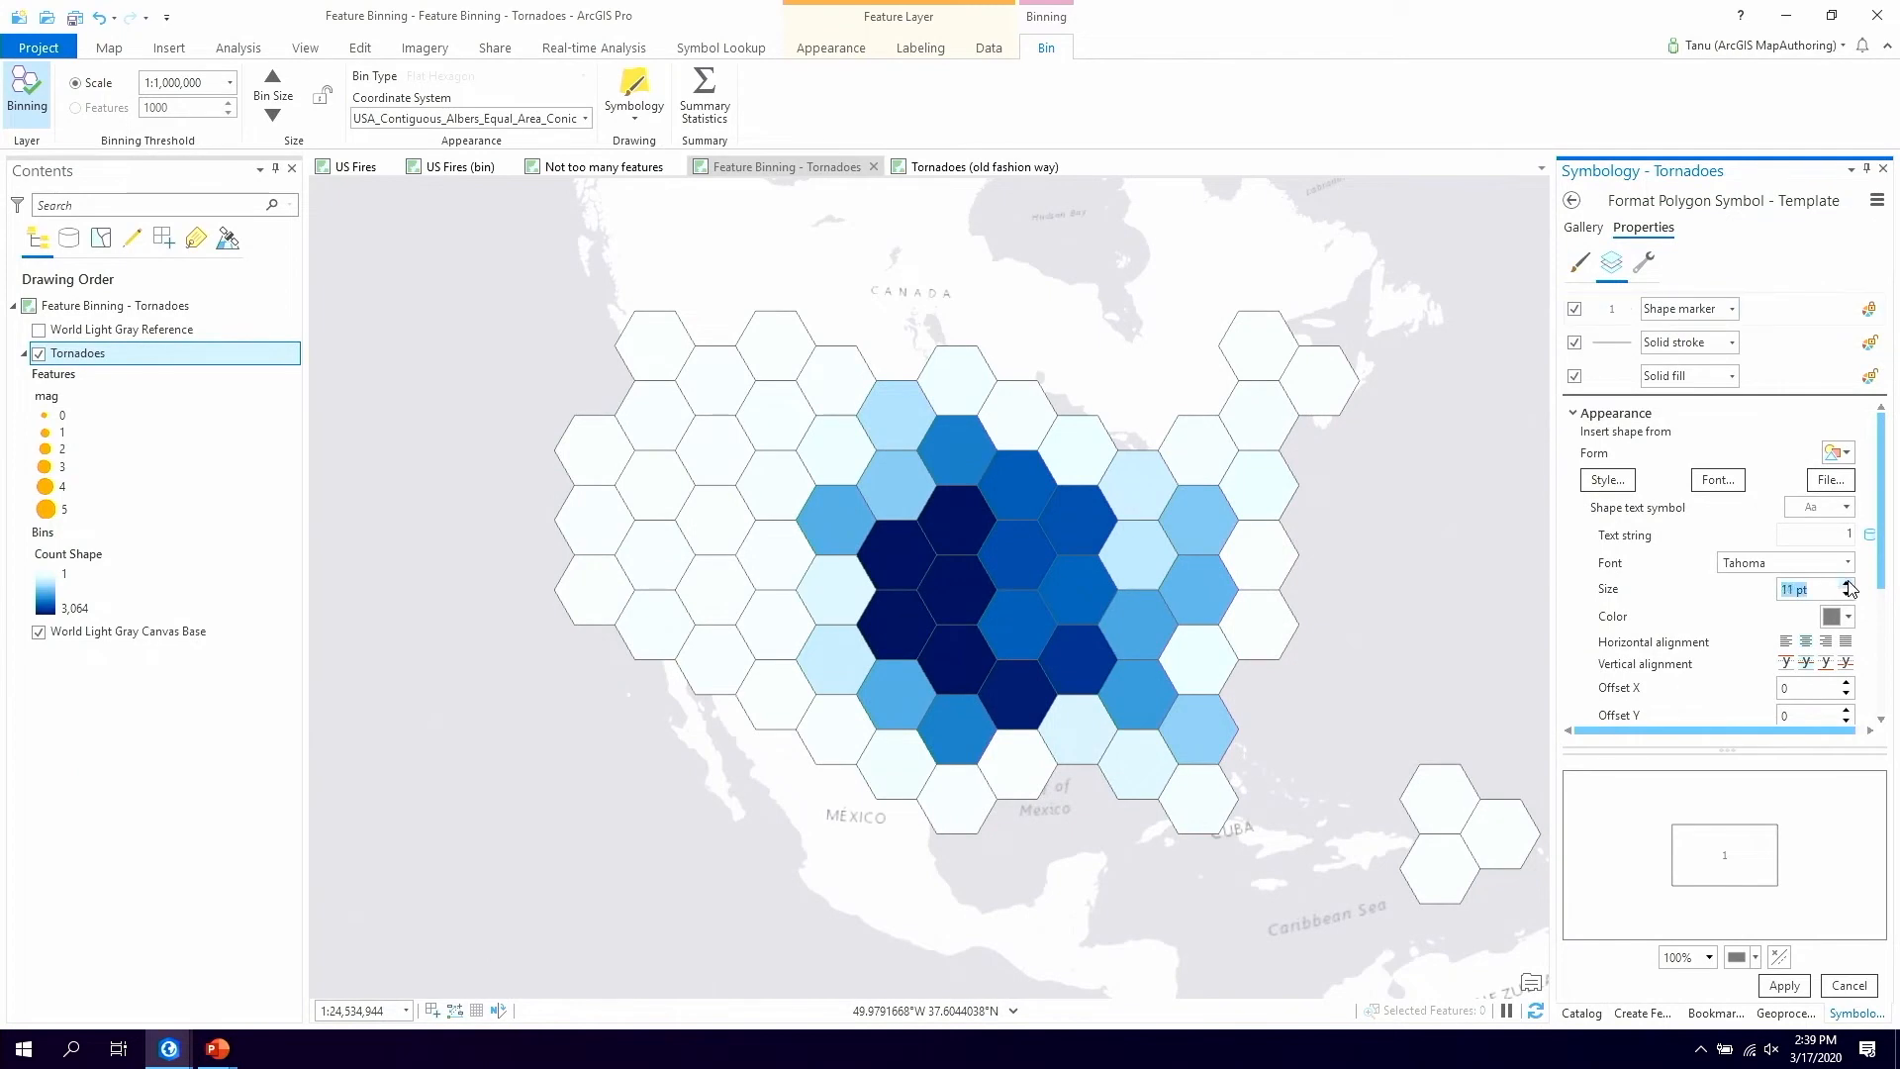
left_click(1796, 988)
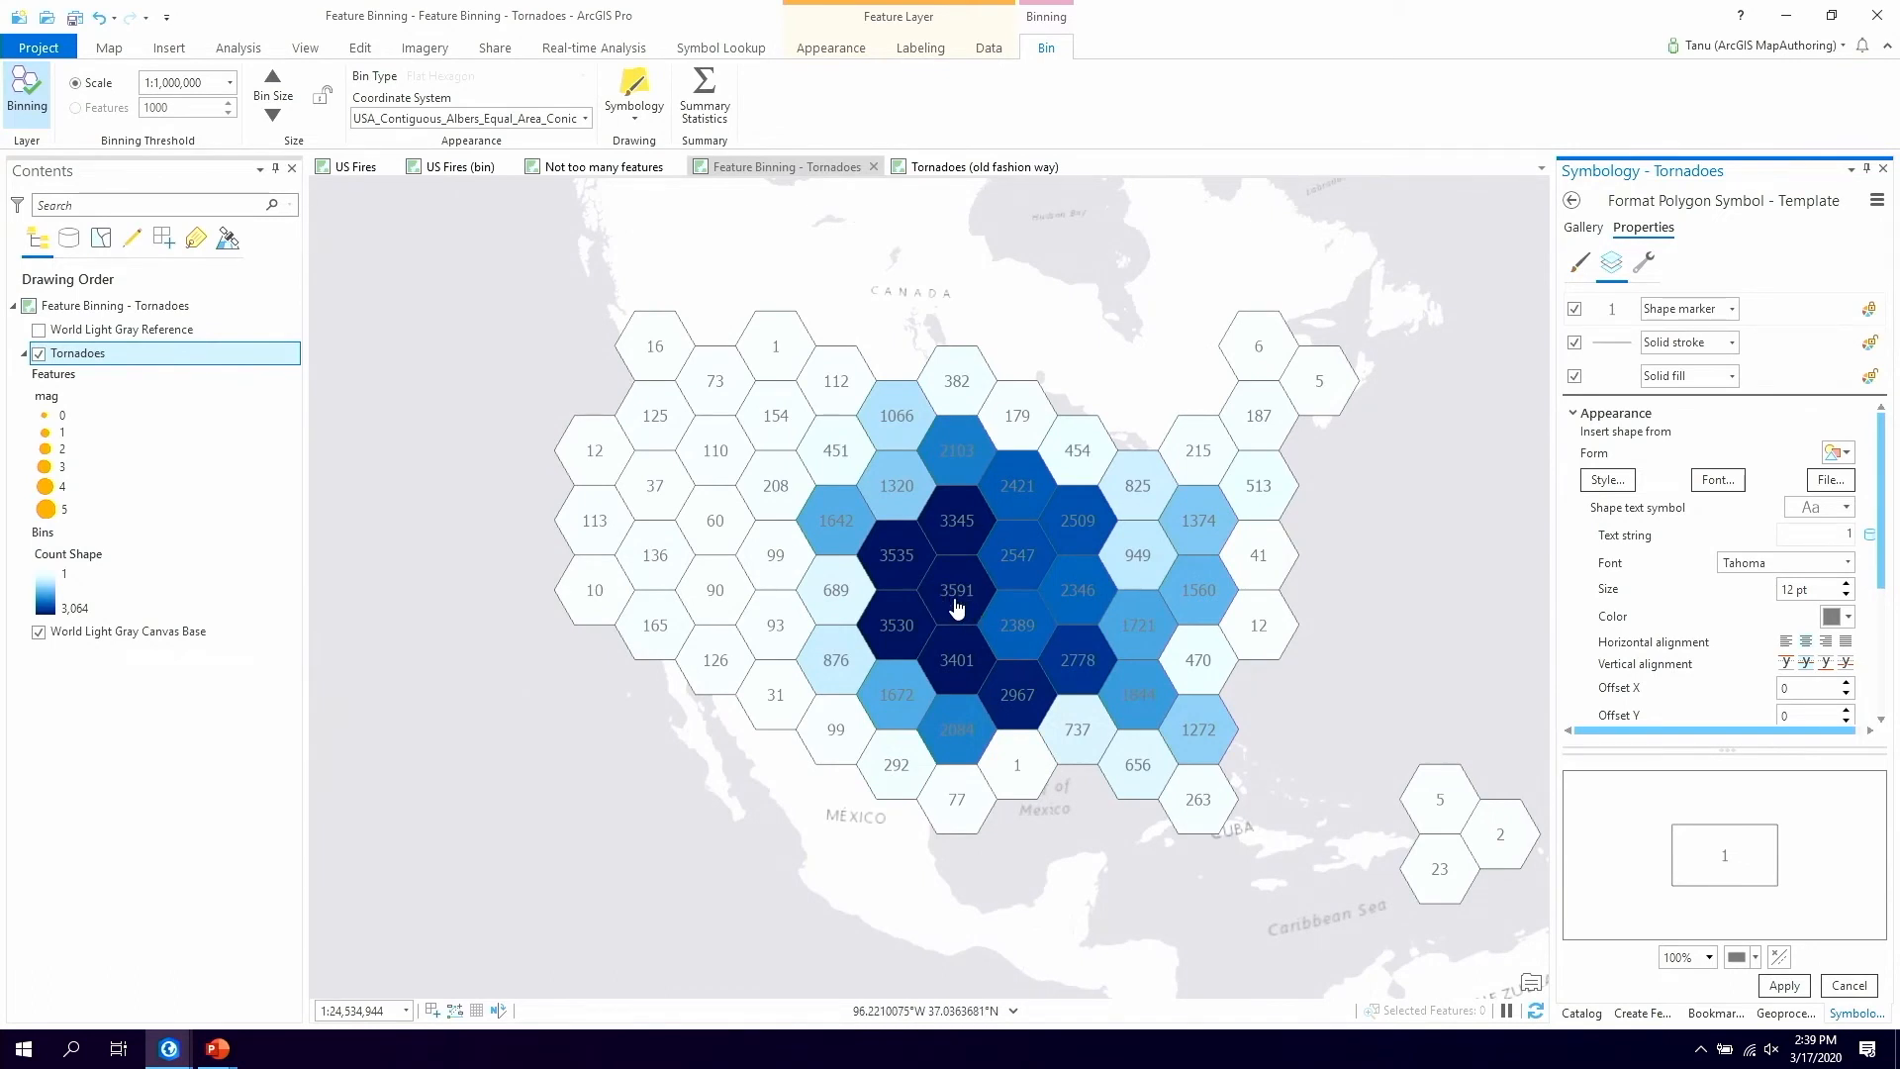
Examine how the bin counts and the Count Shape legend range vary between map scales
scroll(956, 607, "up", 2)
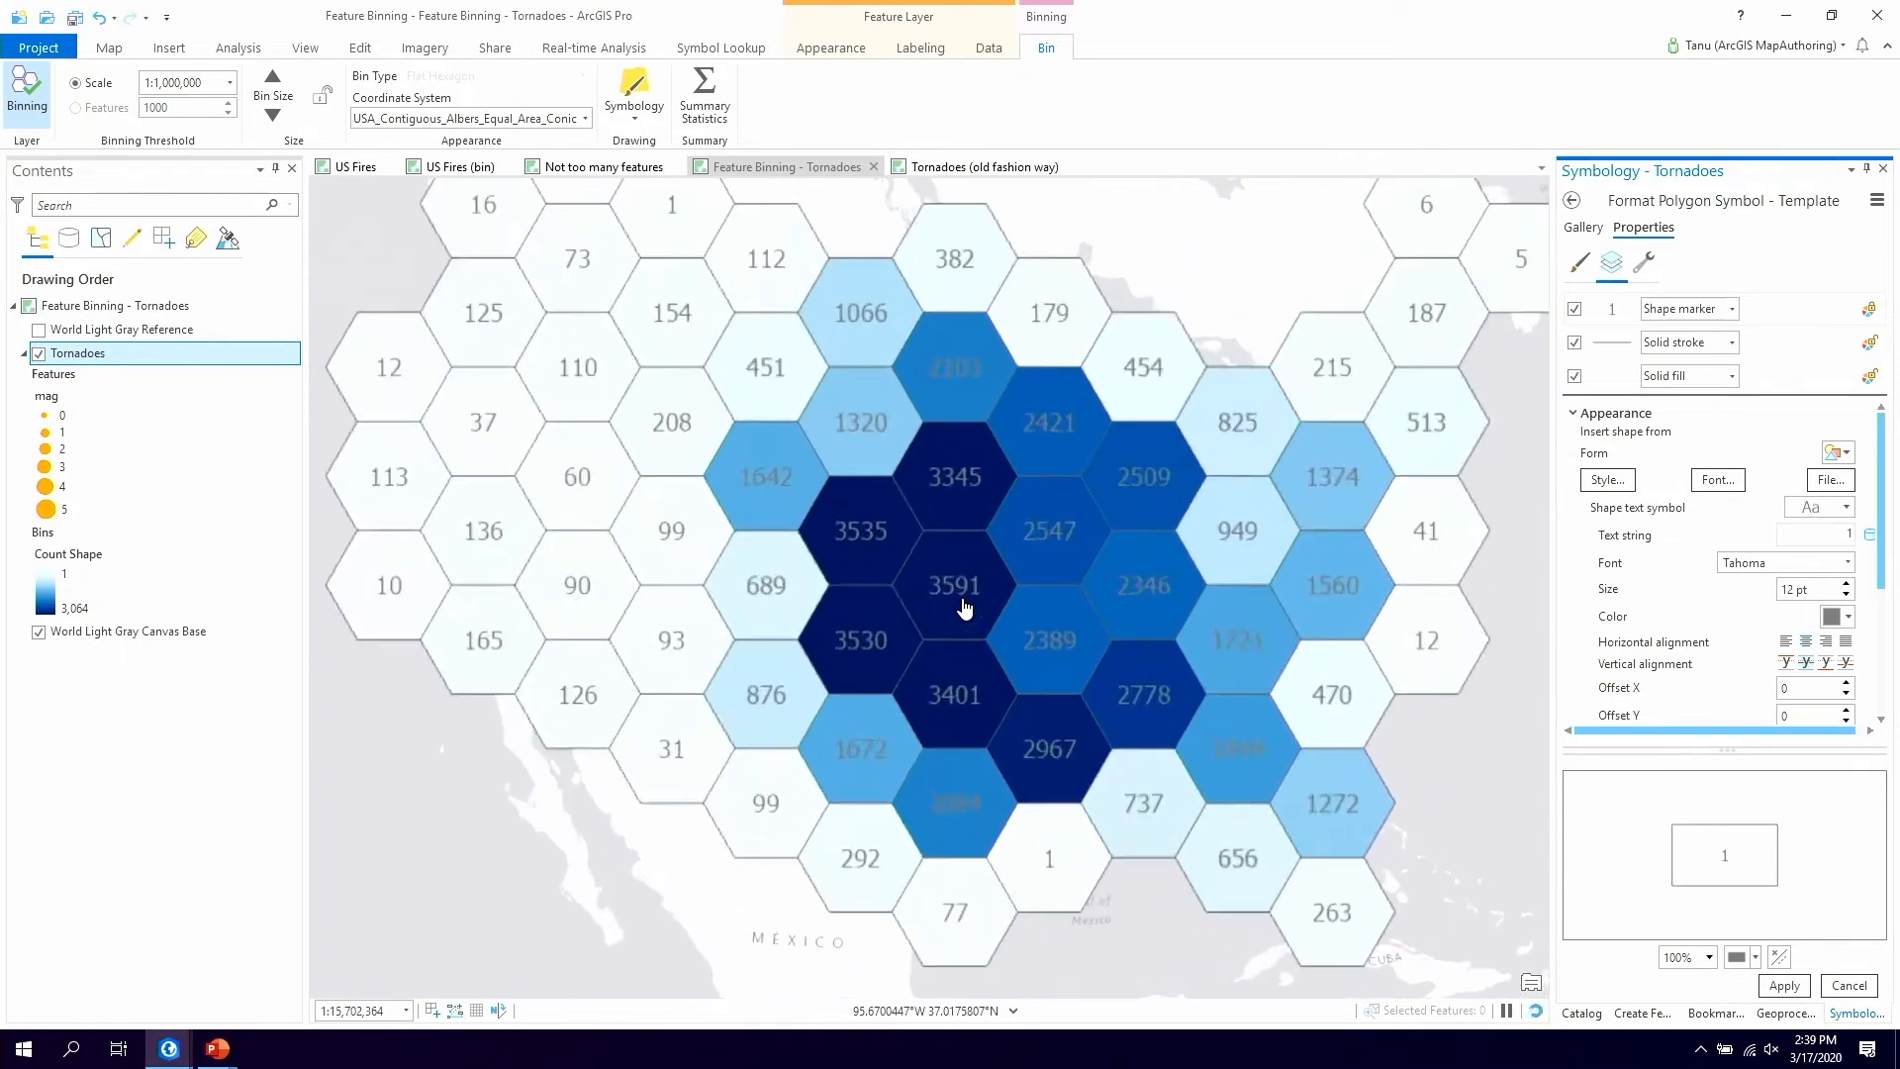
scroll(965, 607, "up", 2)
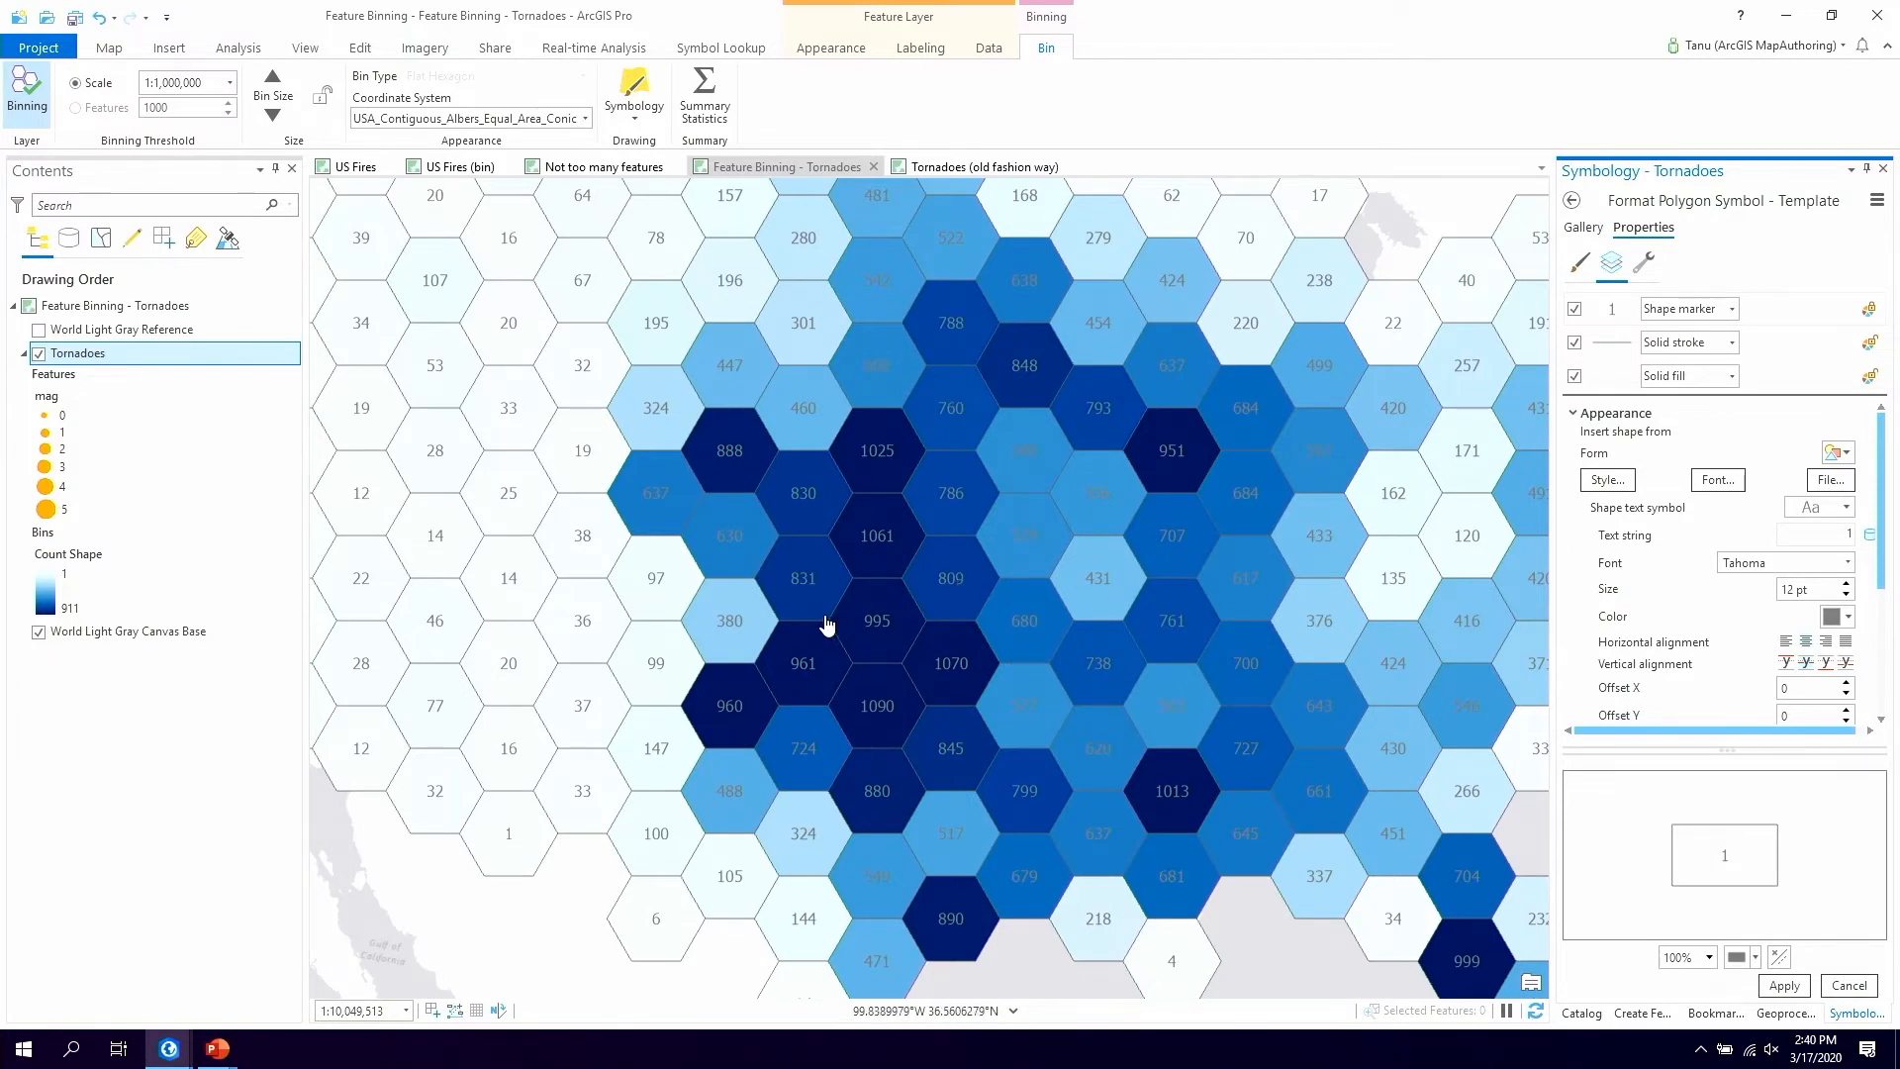
key("ctrl+1")
left_click(167, 571)
left_click_drag(41, 537, 233, 688)
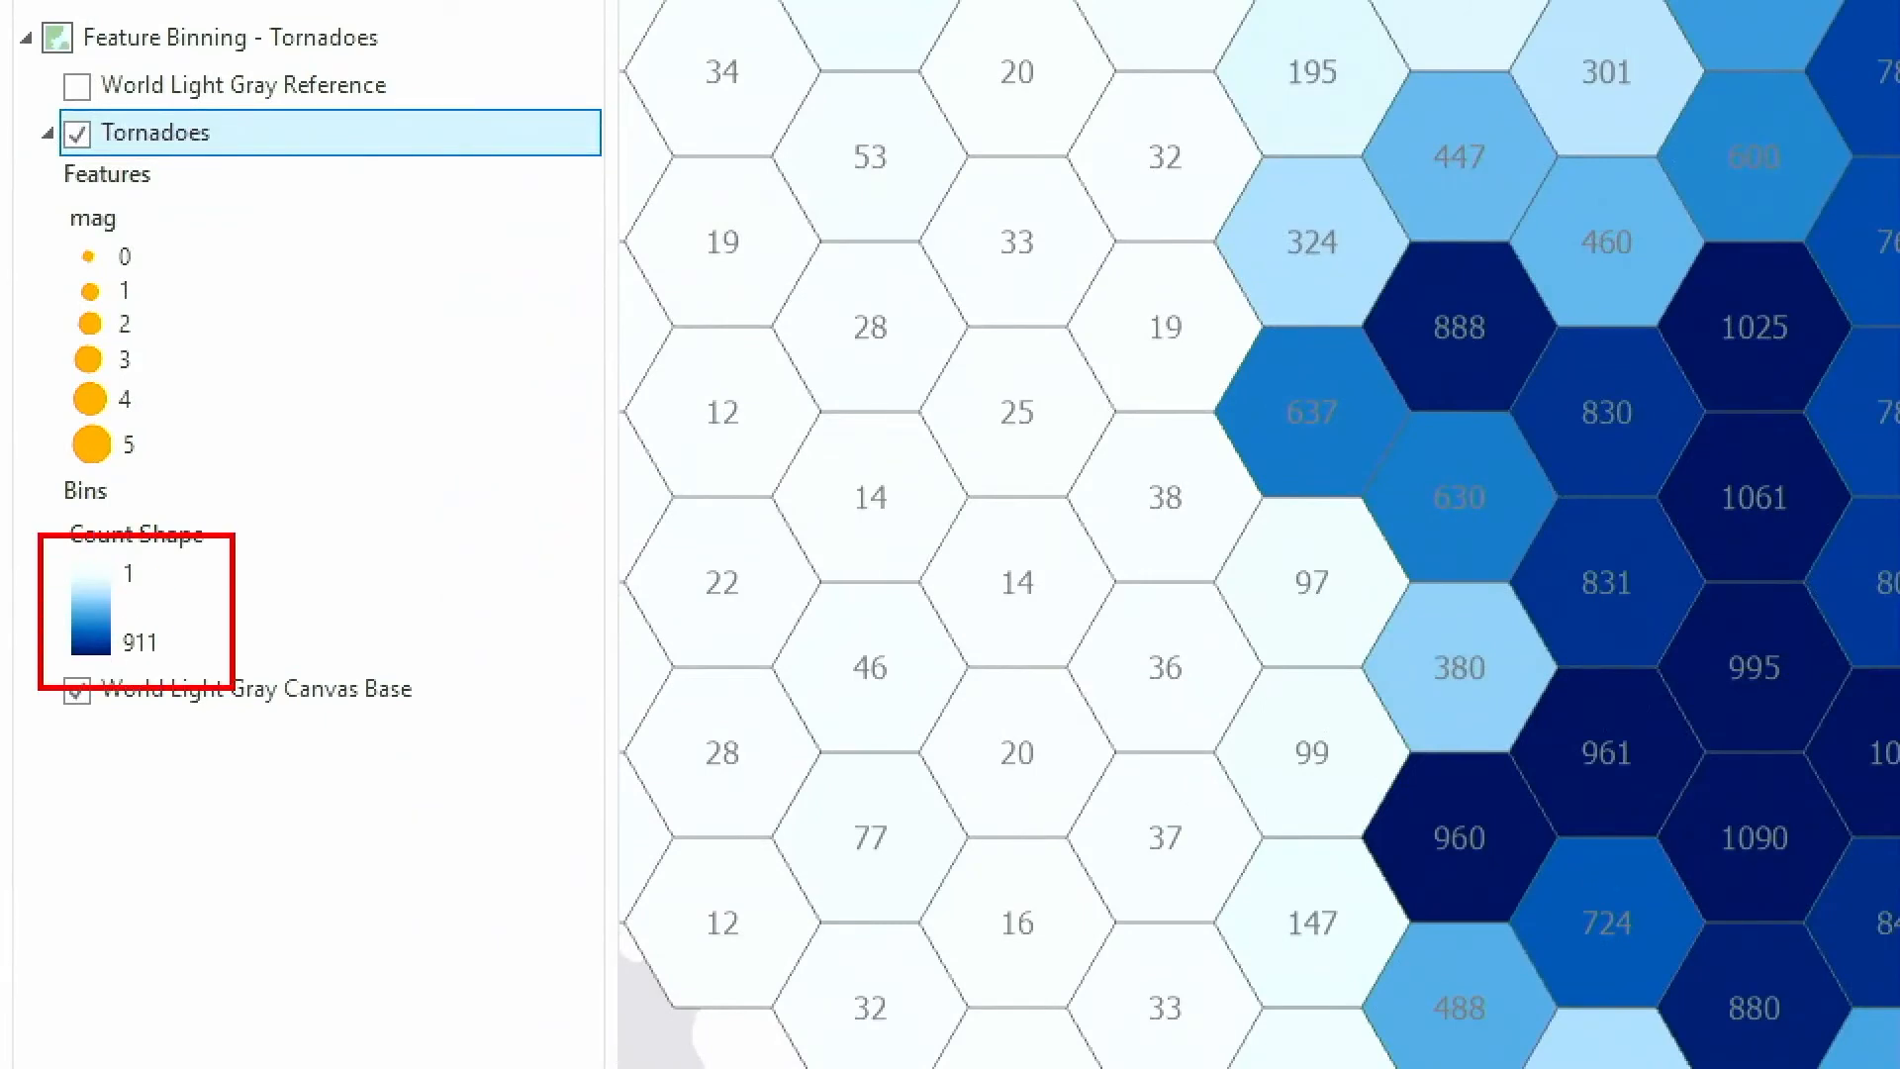
key("Escape")
scroll(841, 546, "down", 3)
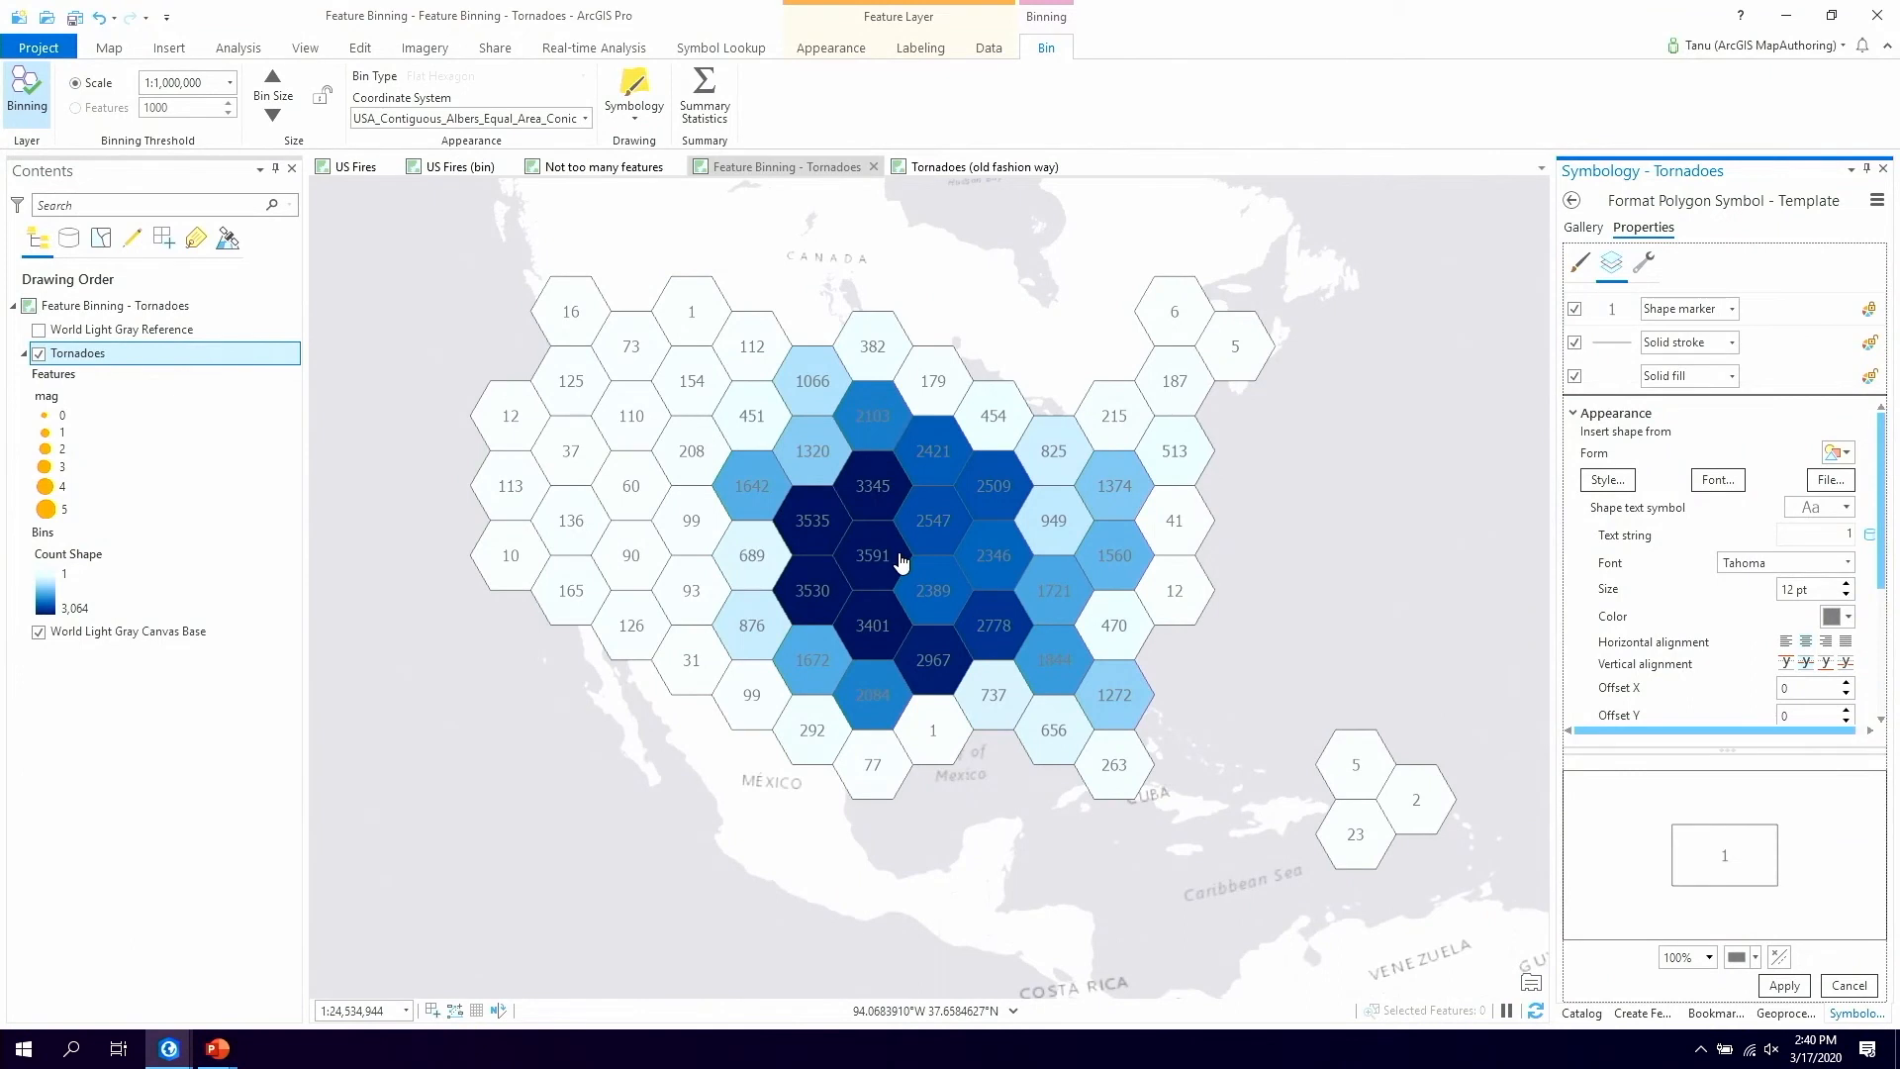
key("ctrl+1")
mouse_move(31, 490)
left_mouse_down()
mouse_move(247, 588)
mouse_move(310, 644)
left_mouse_up()
key("Escape")
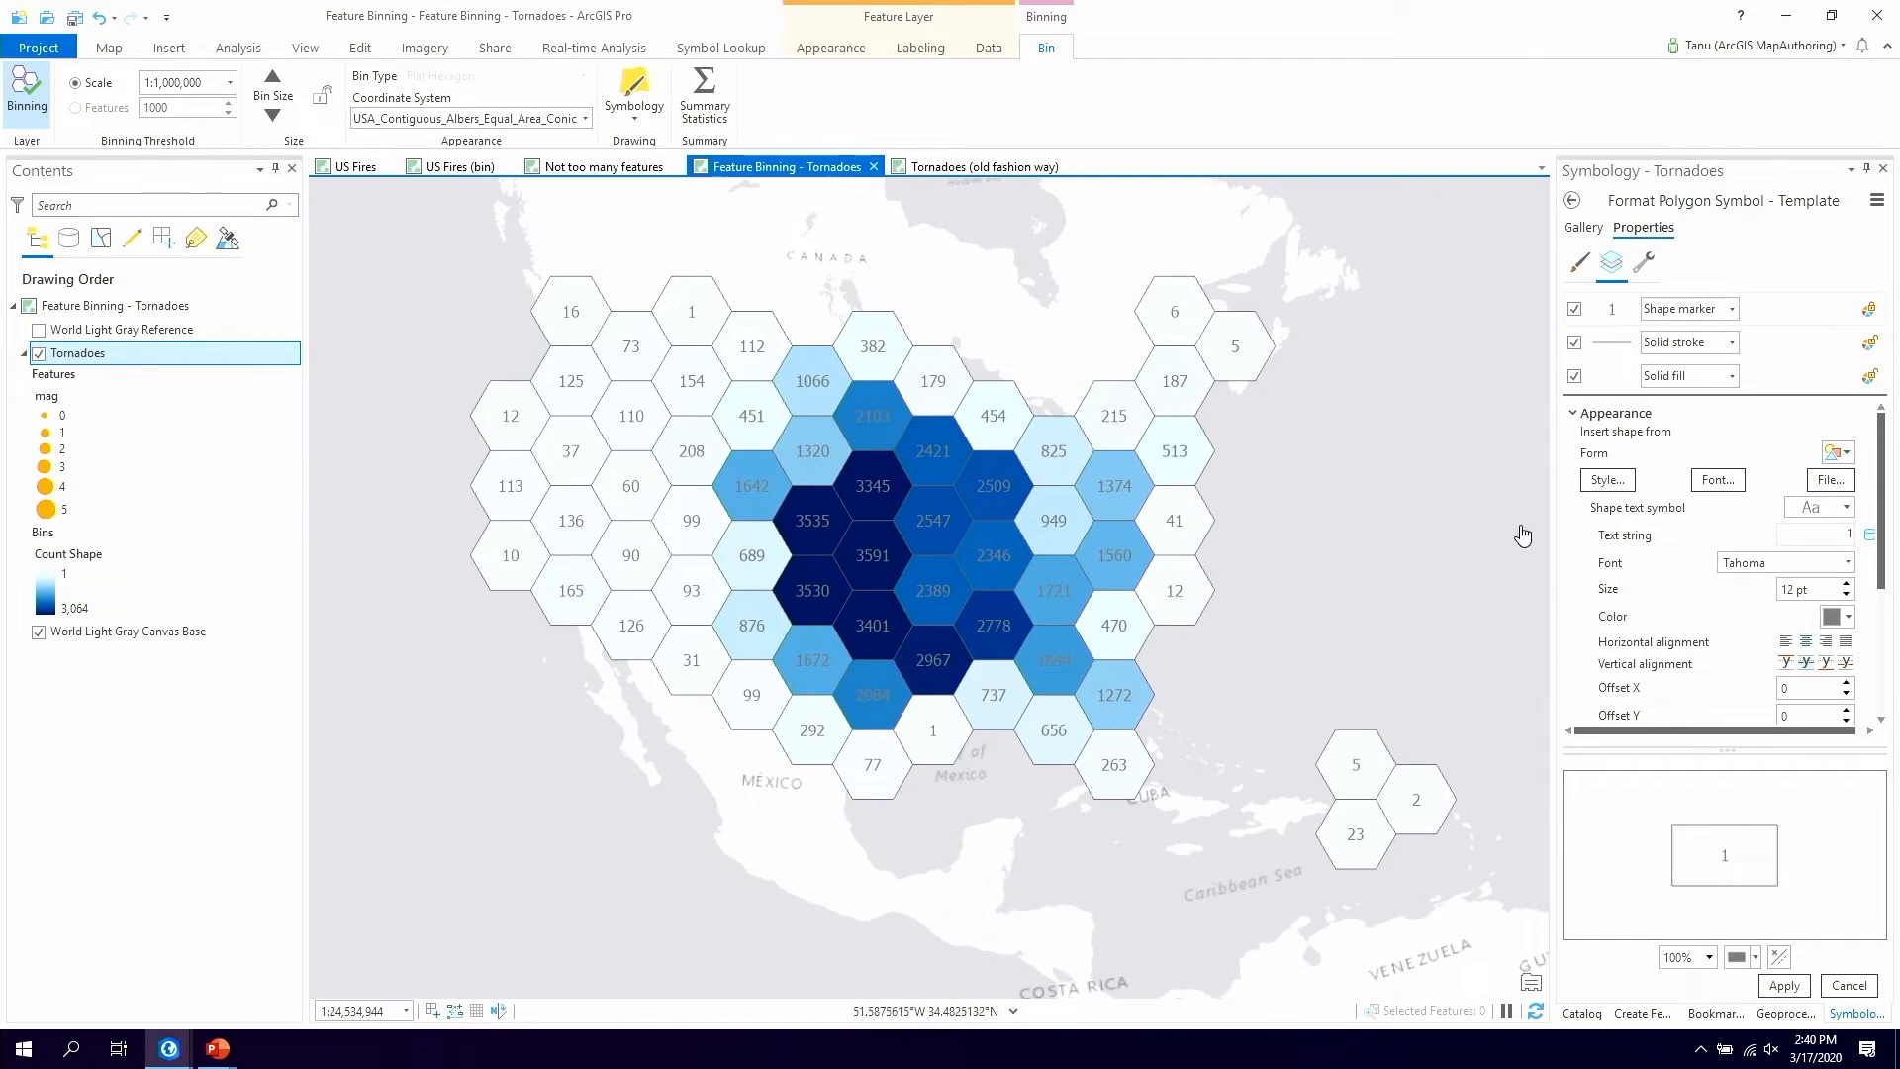
Return to the bins' primary symbology and try a value range of 1/4 standard deviation for the bin levels
left_click(1572, 201)
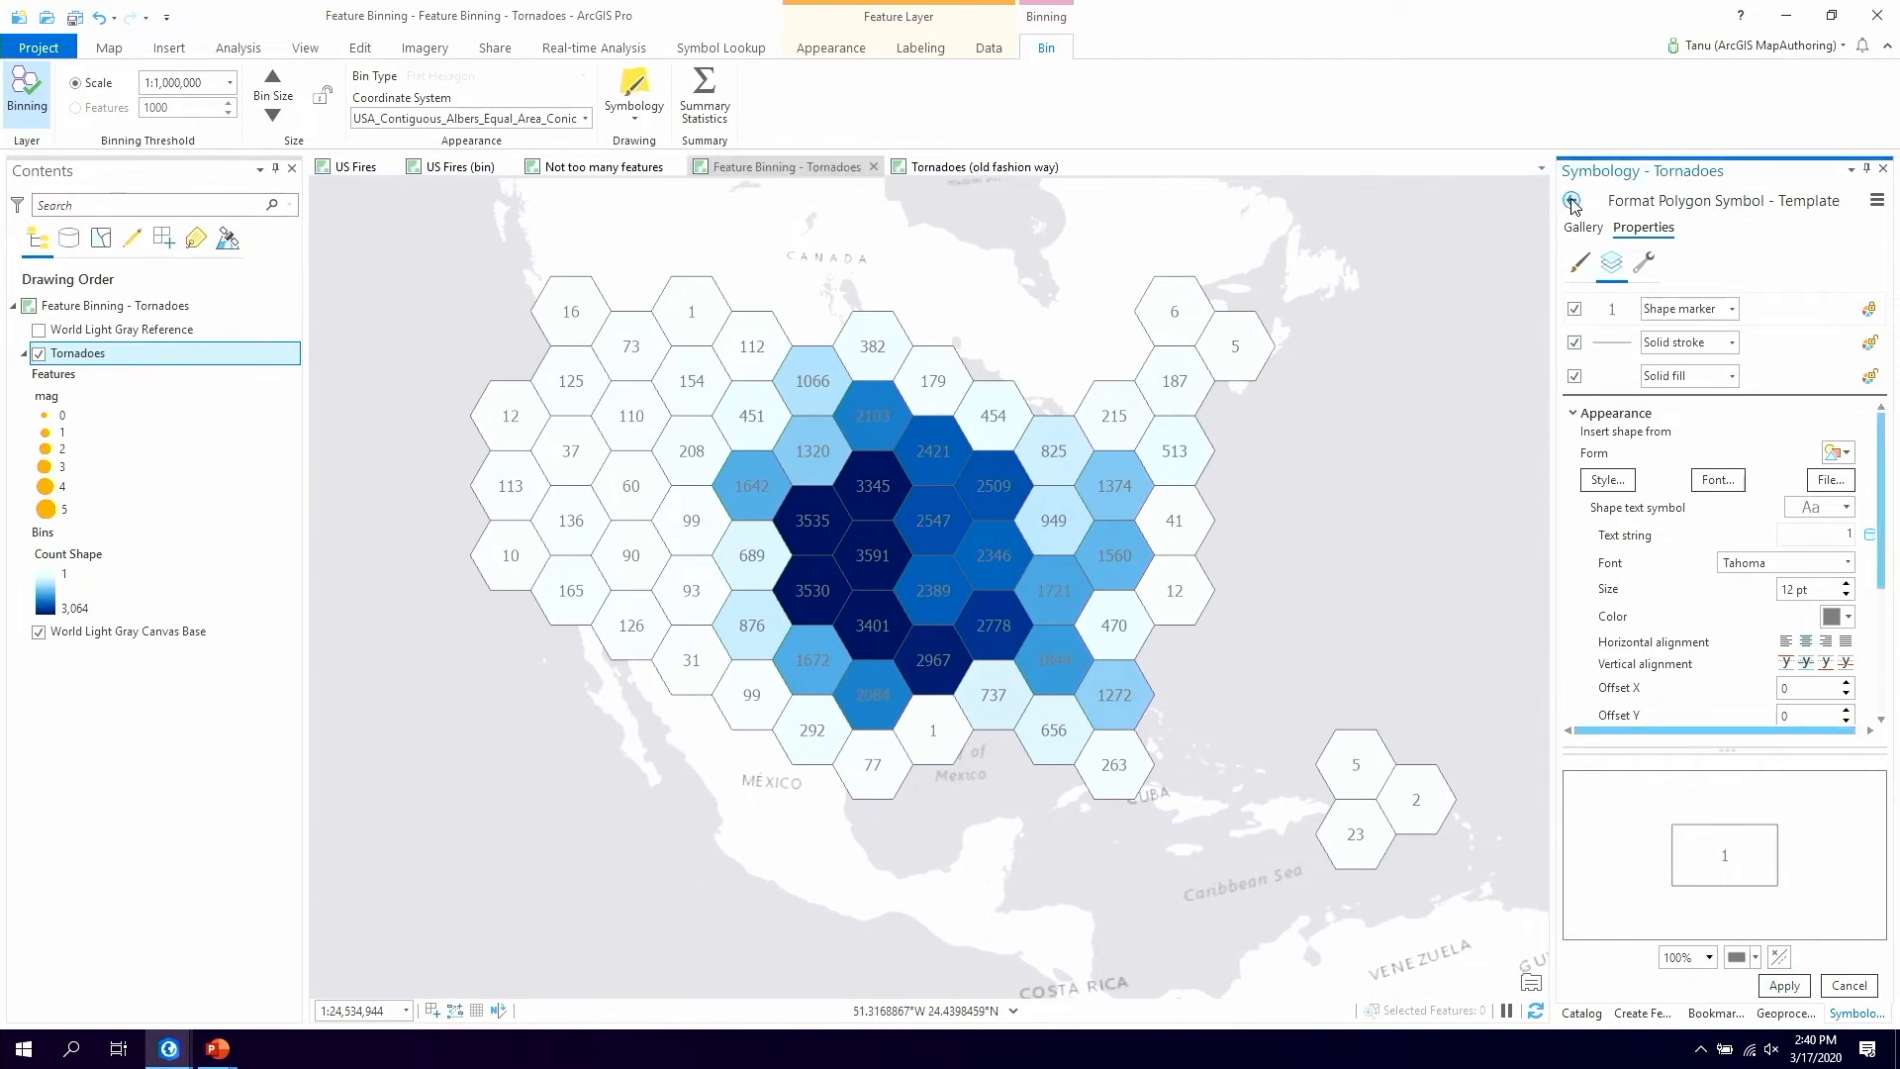
left_click(925, 577)
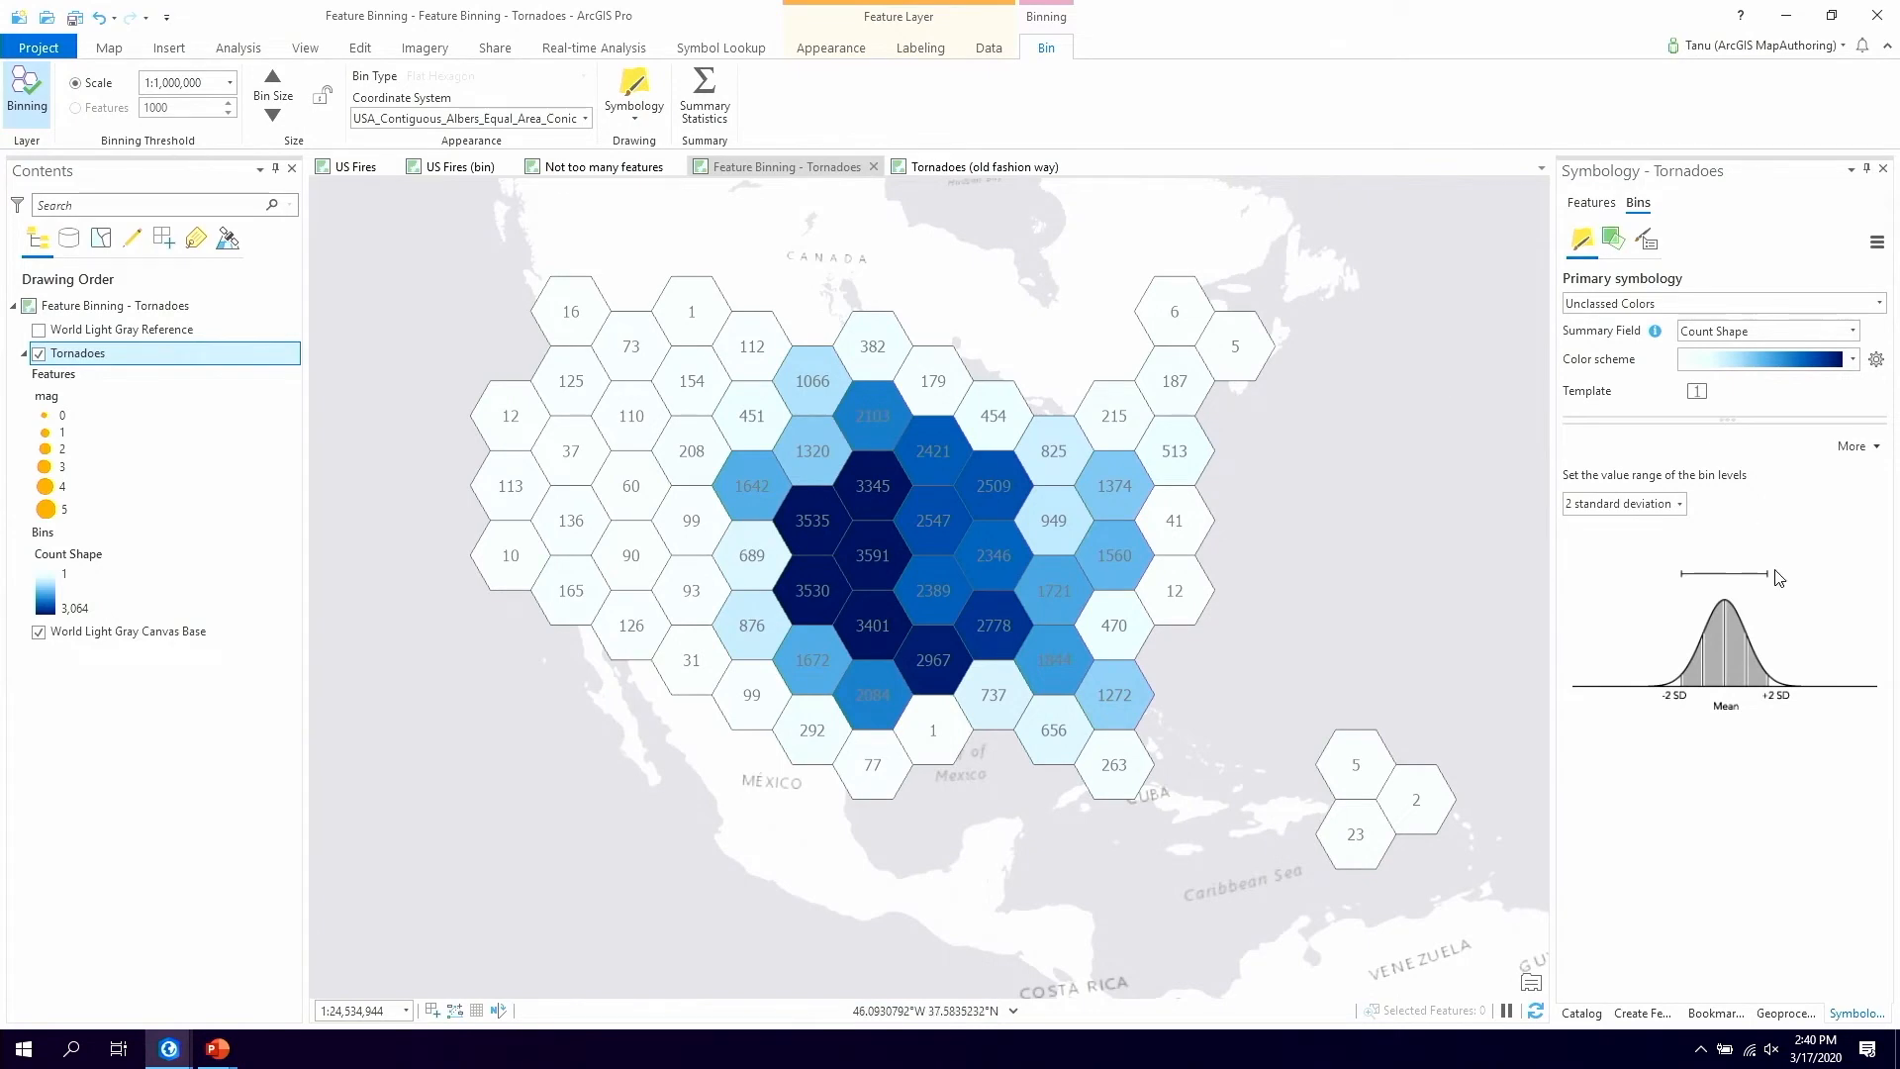
left_click(1652, 504)
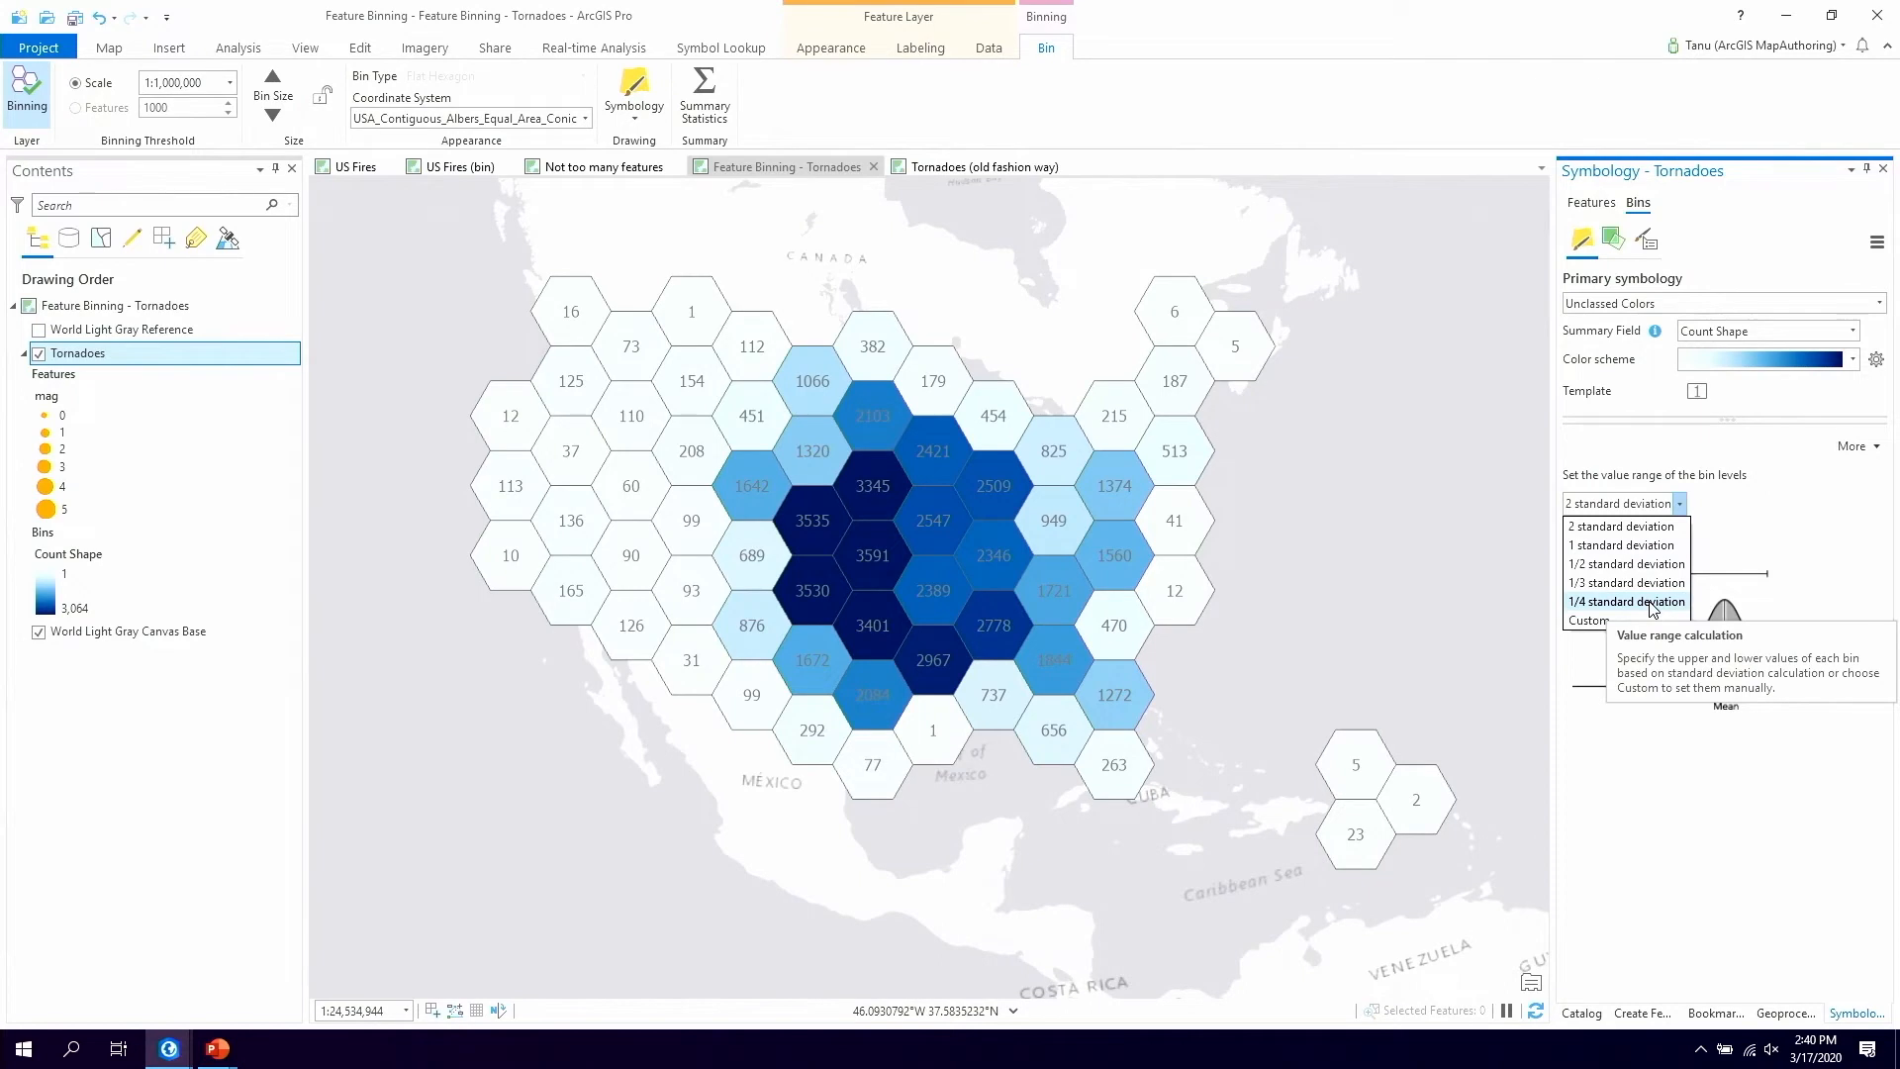
left_click(1653, 602)
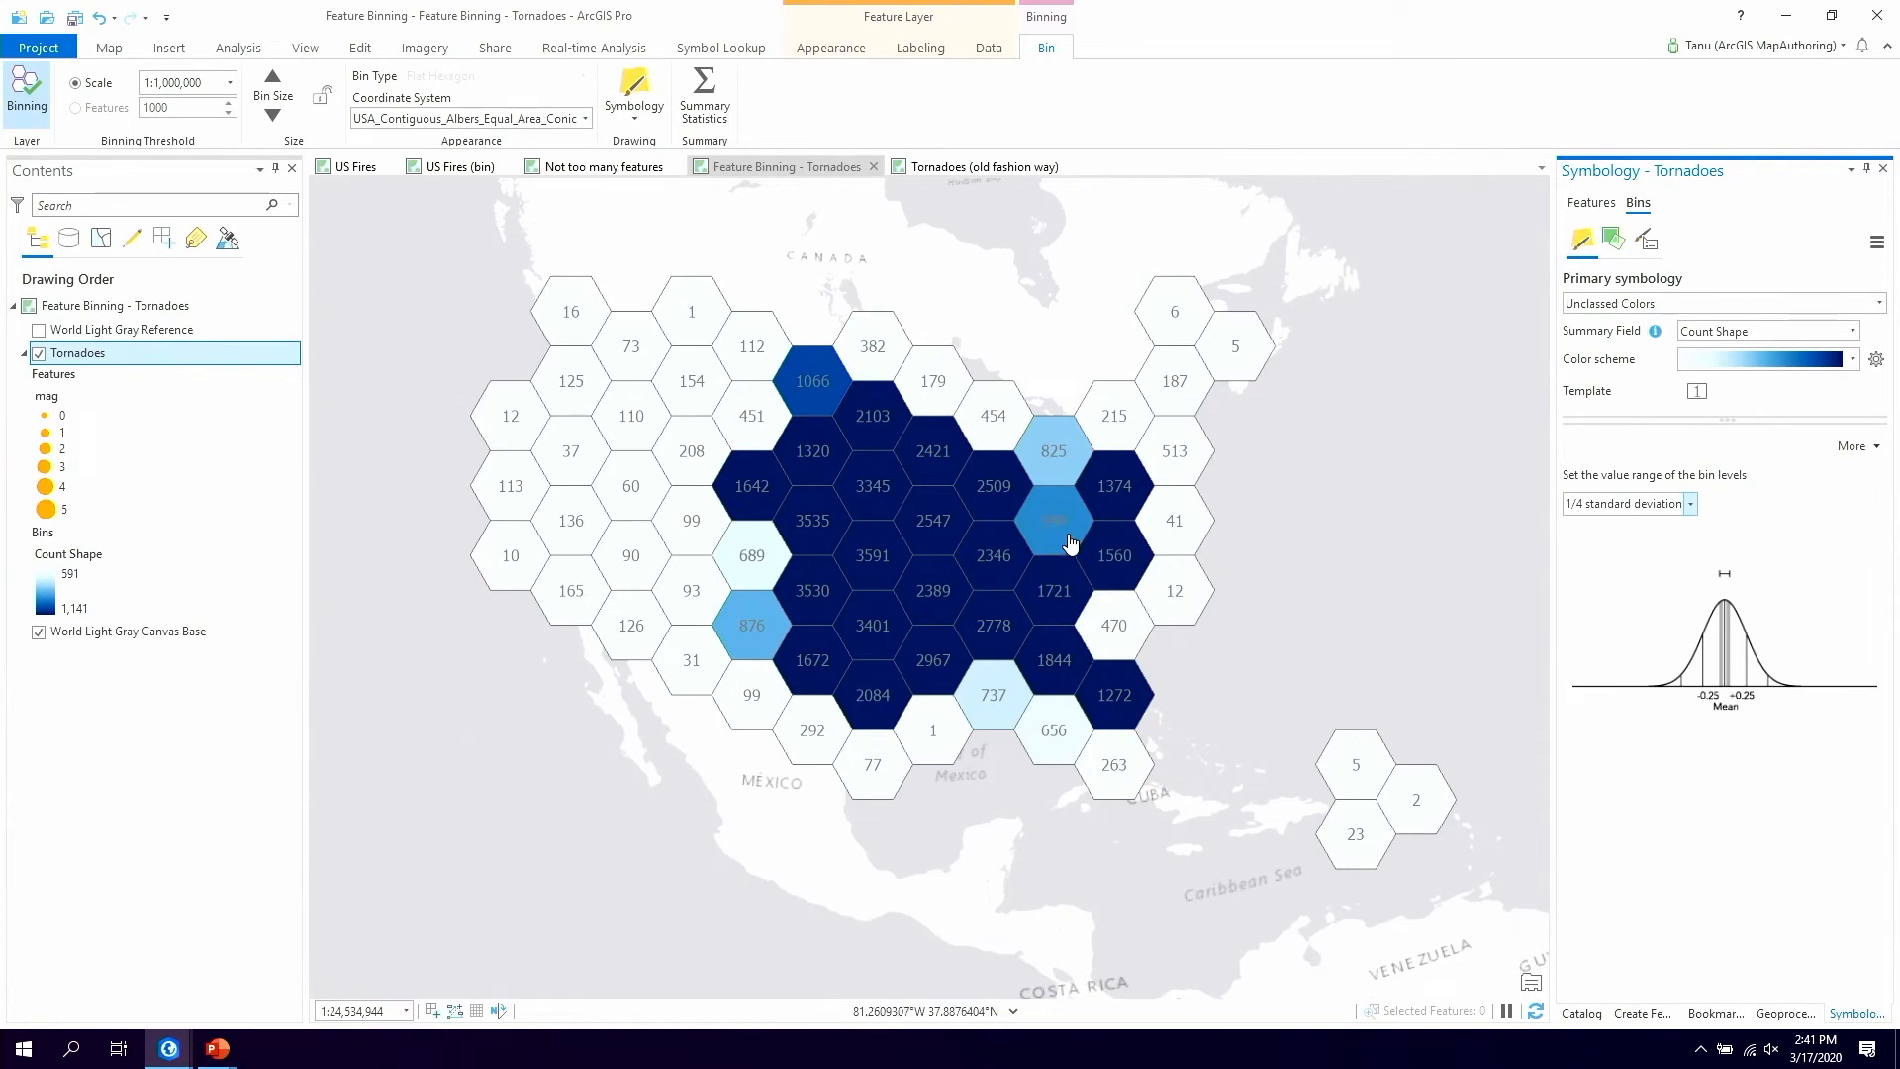
Set the value range of the bin levels to Custom and examine the current level's lower and upper values
left_click(1691, 505)
left_click(1613, 624)
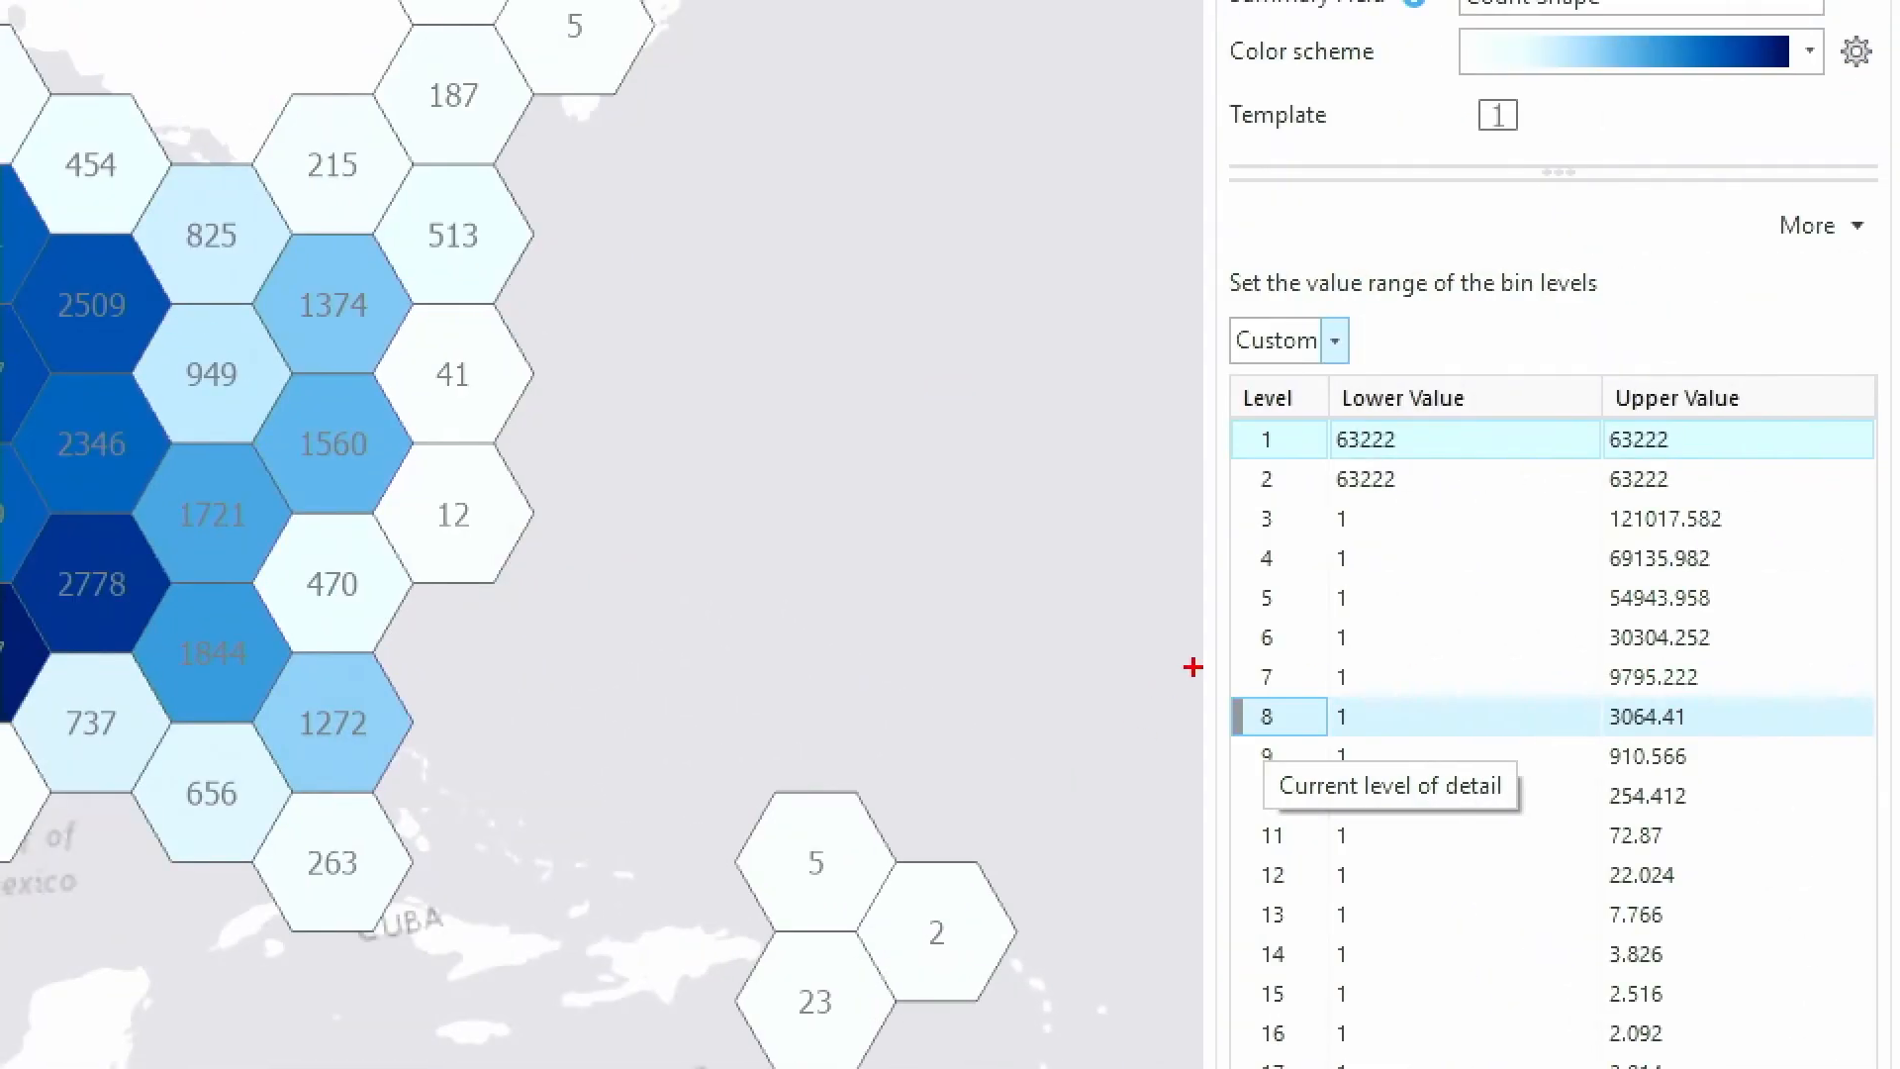
mouse_move(1199, 690)
left_mouse_down()
mouse_move(1432, 721)
mouse_move(1432, 754)
mouse_move(1264, 744)
mouse_move(1880, 742)
left_mouse_up()
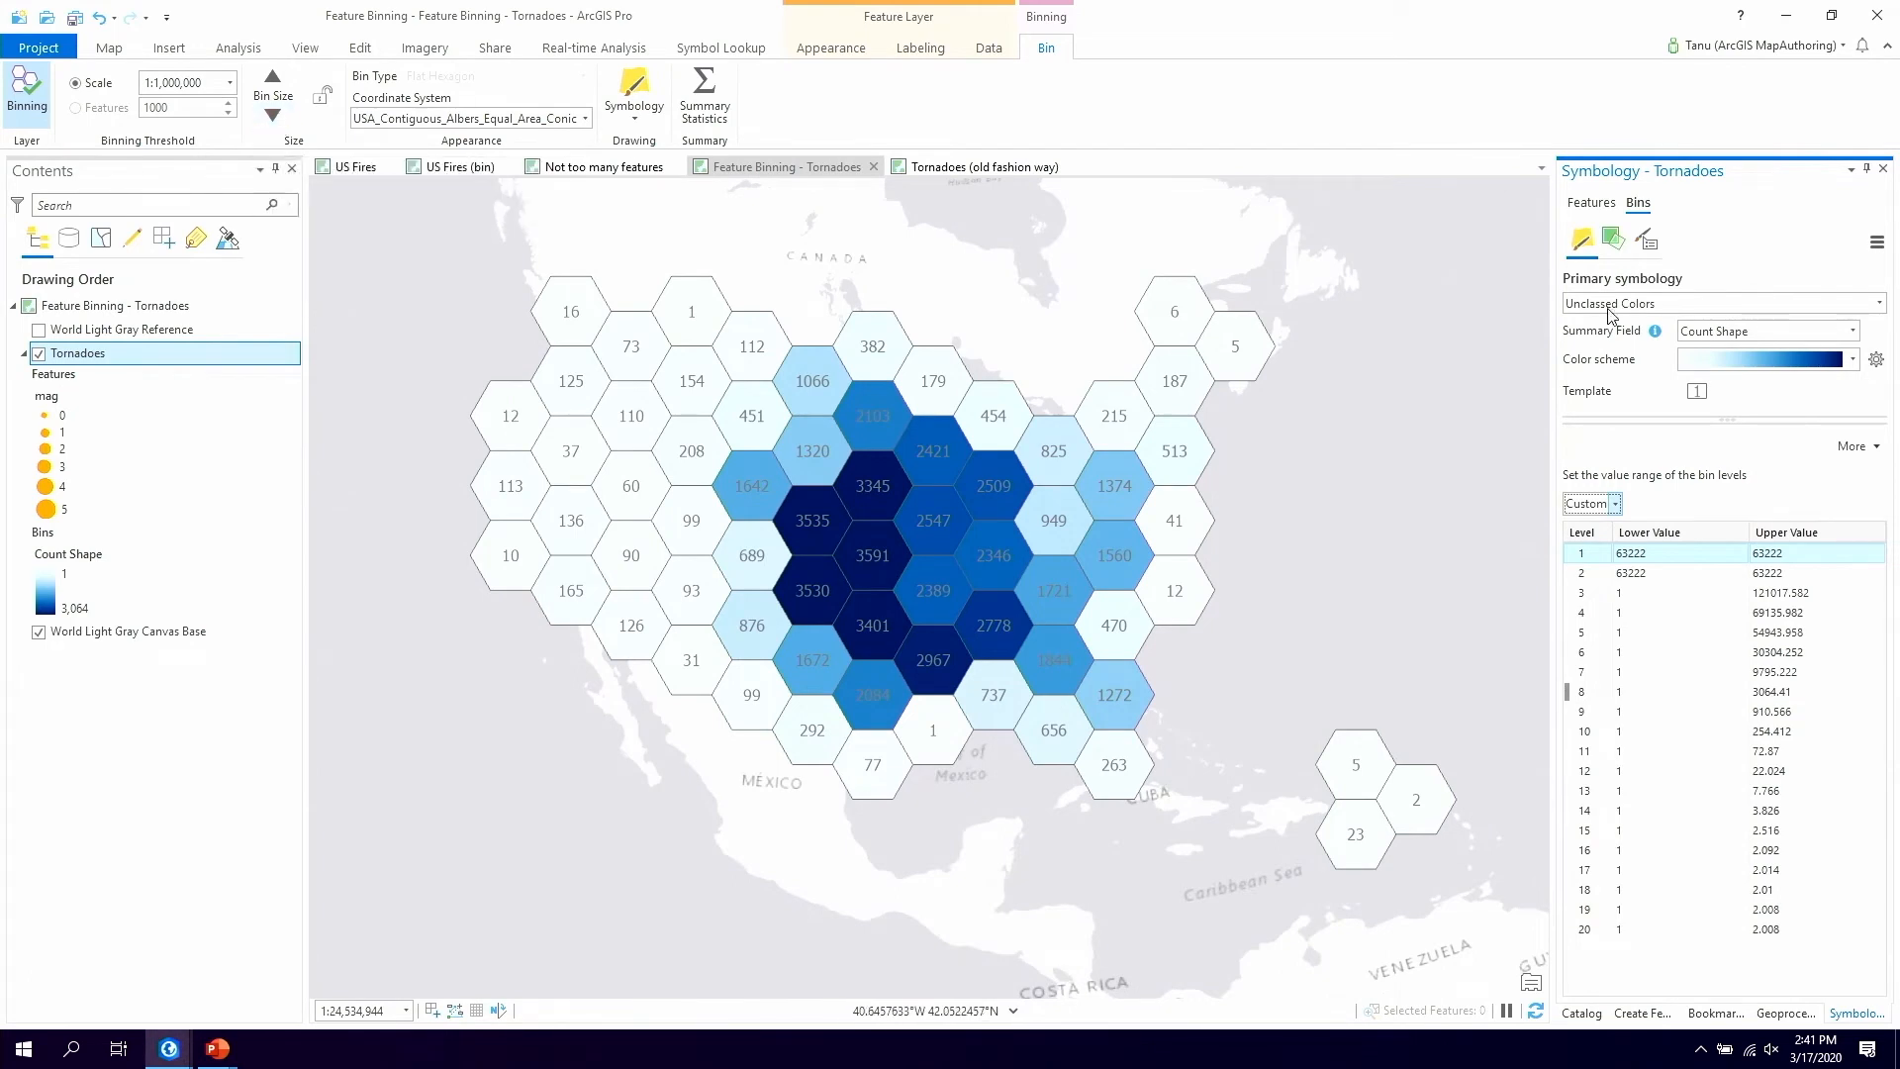
Change the bins' summary field to Maximum mag and check the range in the Tornadoes legend
left_click(1775, 338)
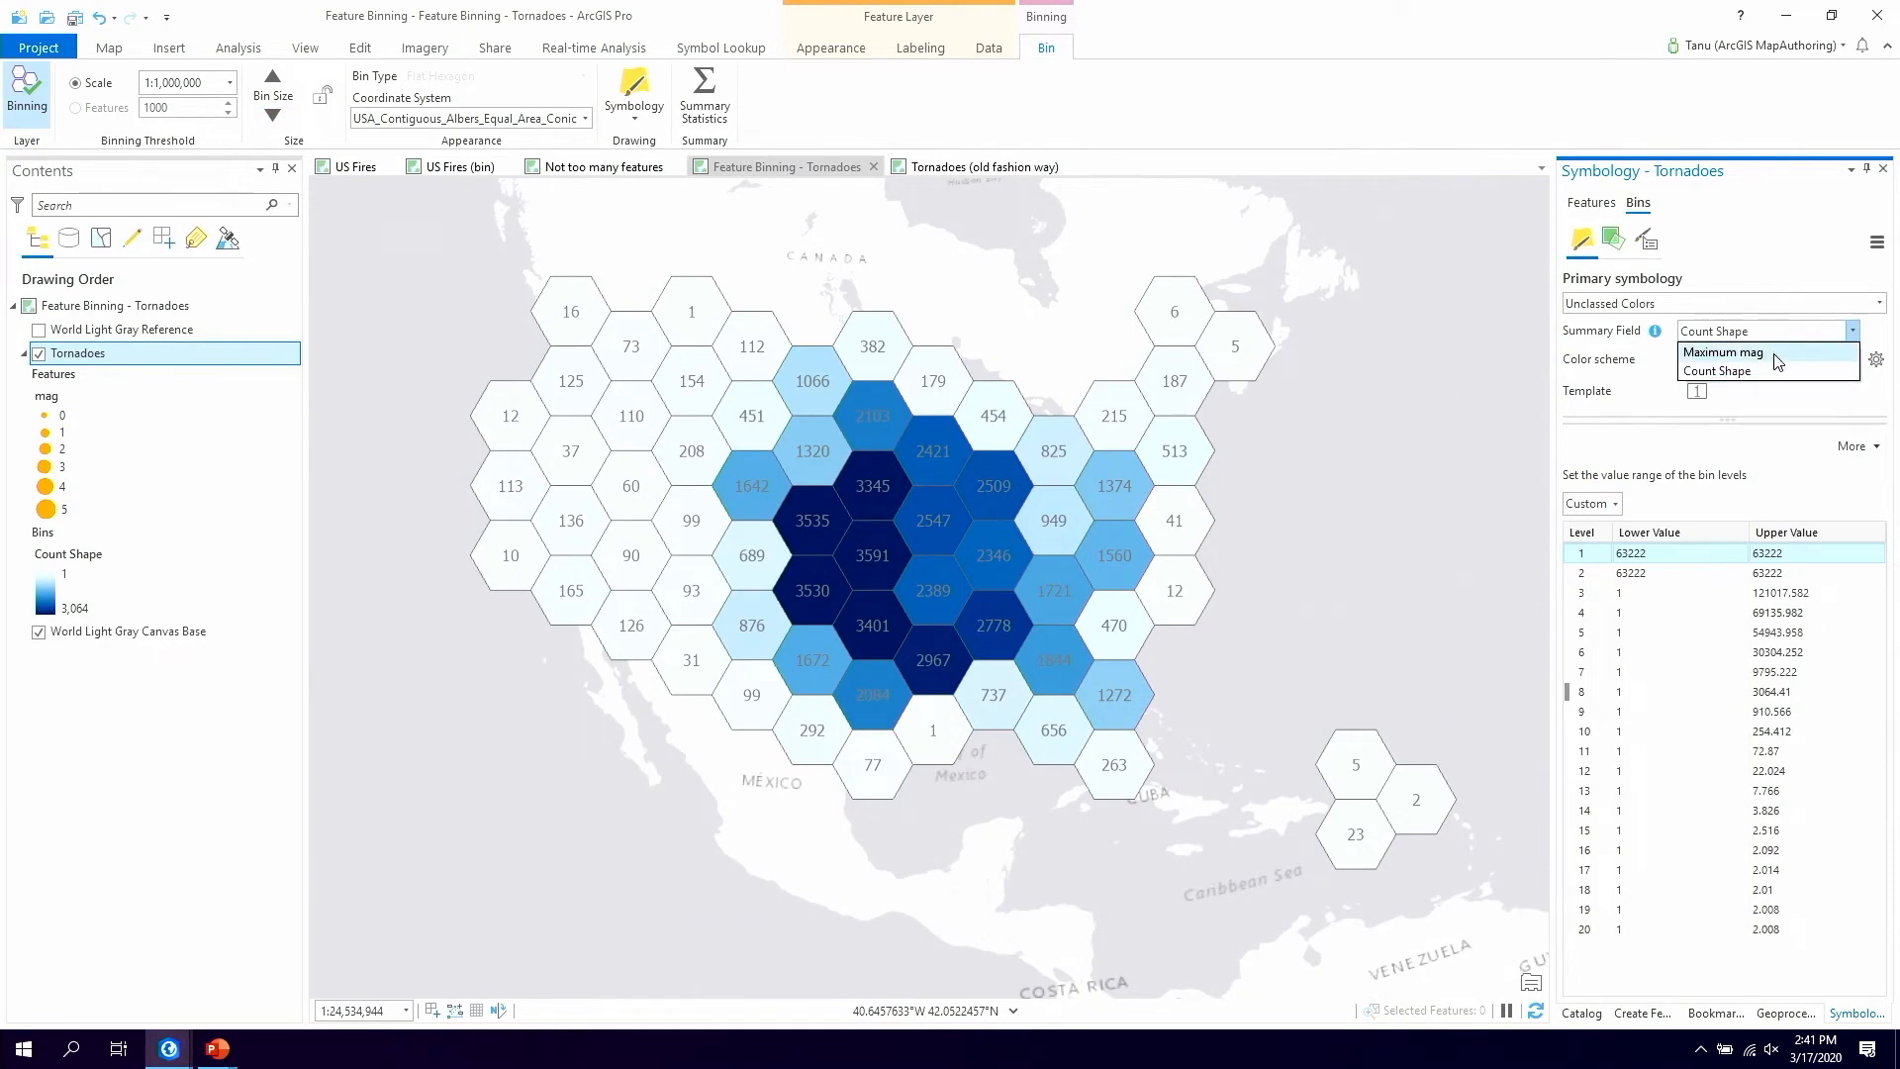
left_click(1775, 354)
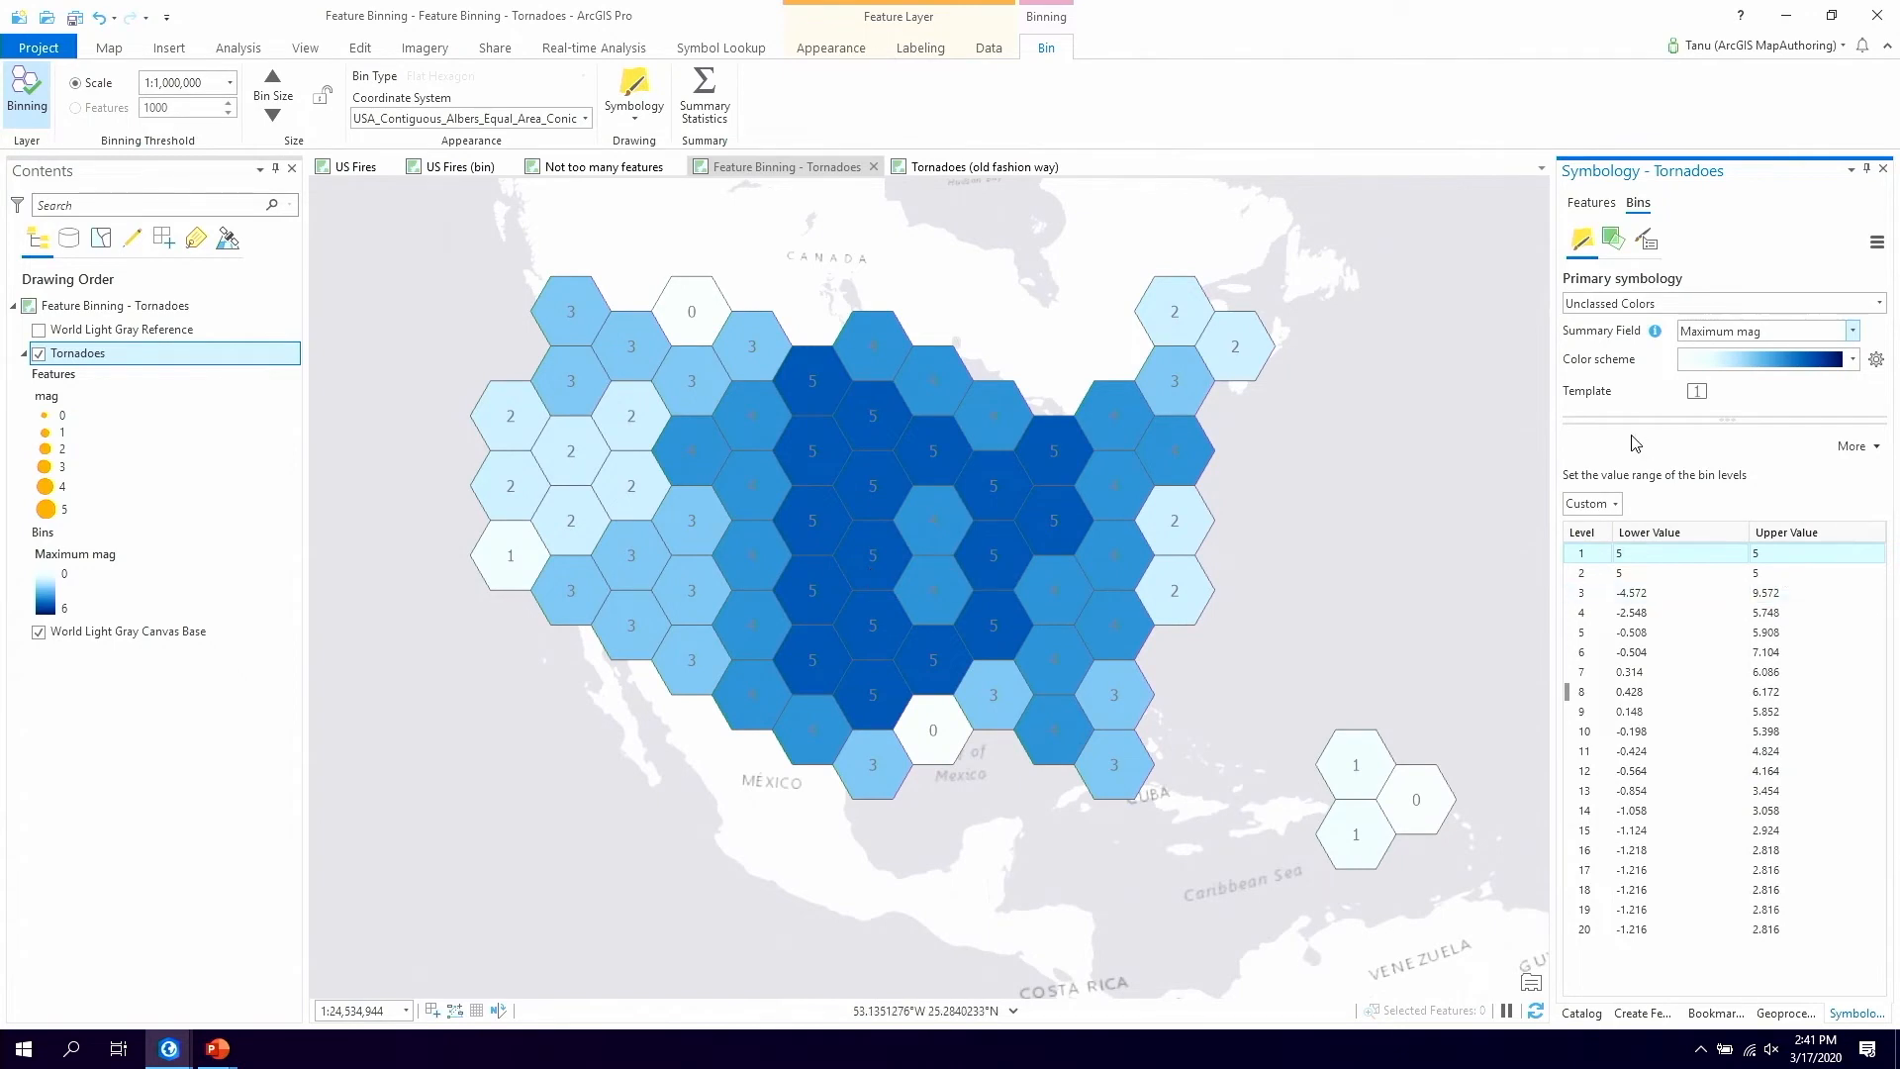
left_click(115, 819)
left_click(29, 643)
left_click_drag(48, 529, 184, 582)
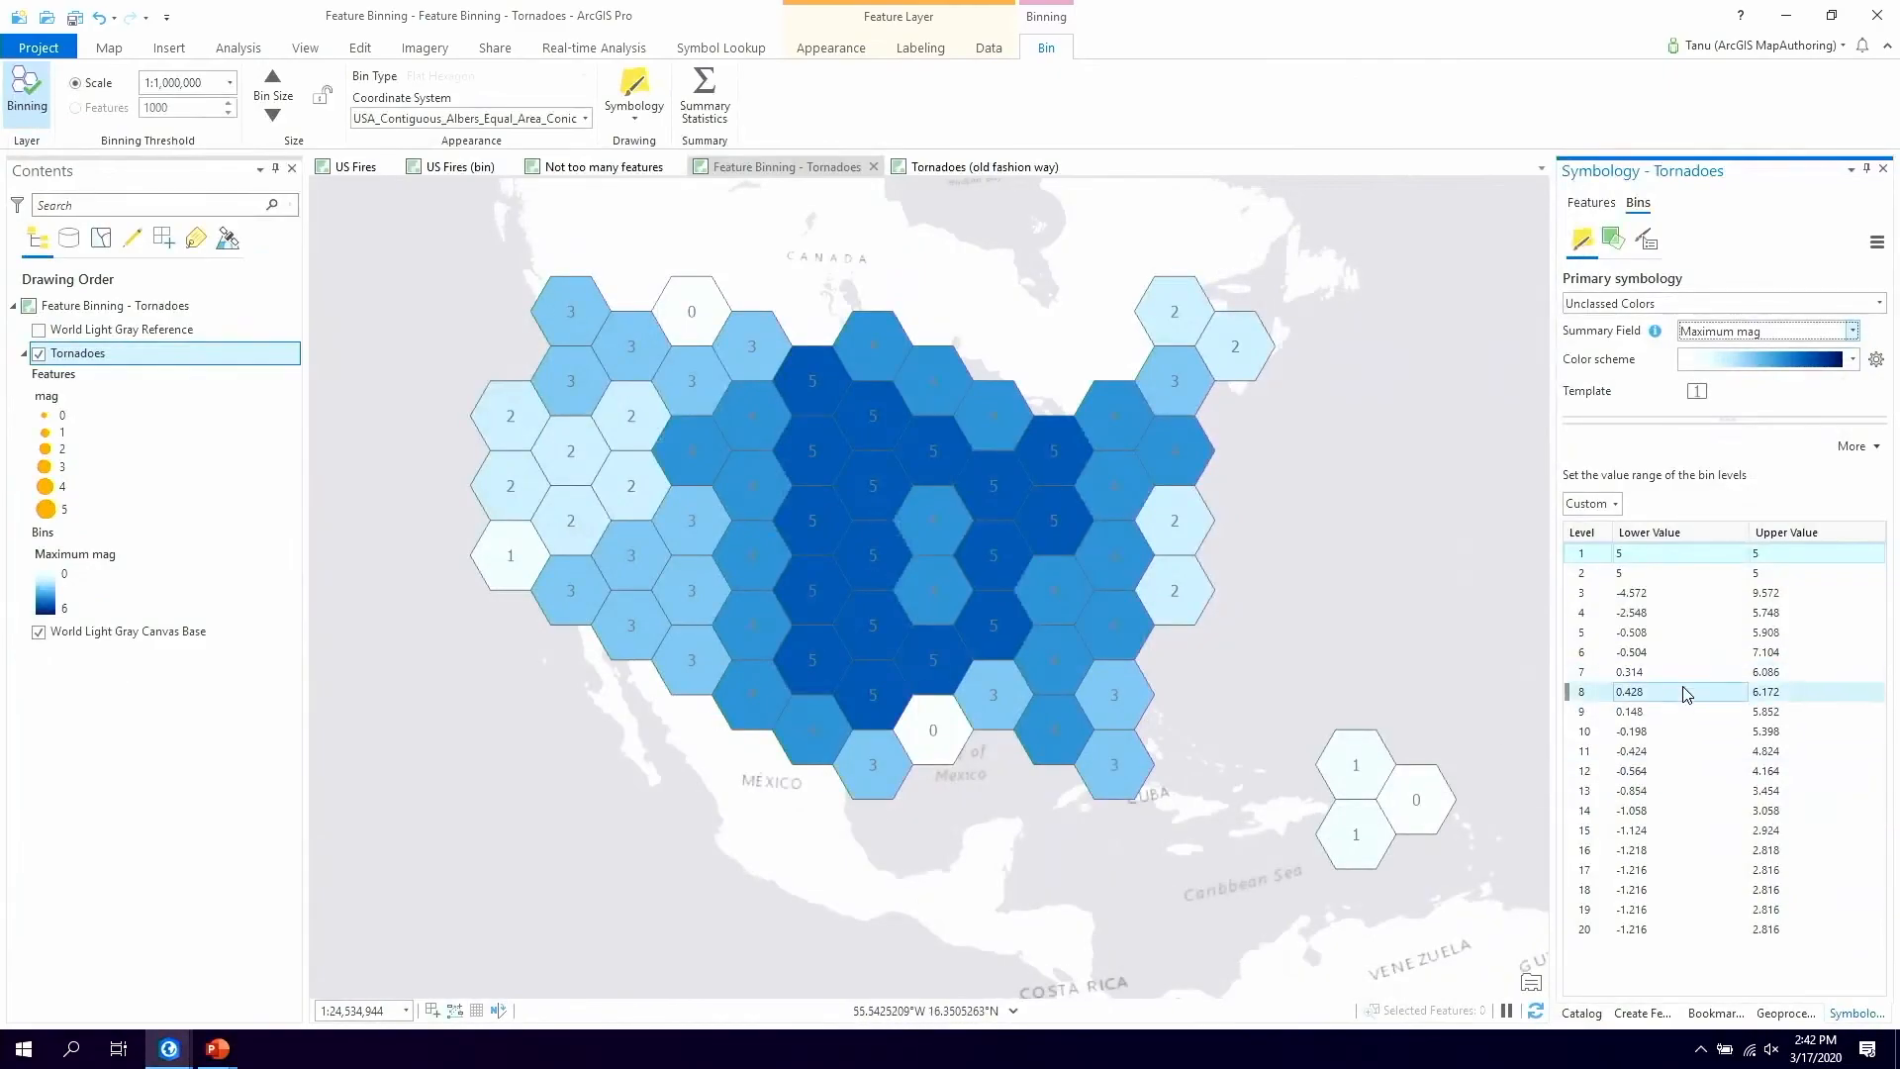
Set the custom range of bin level 8 to a lower value of 1 and an upper value of 5
double_click(1682, 693)
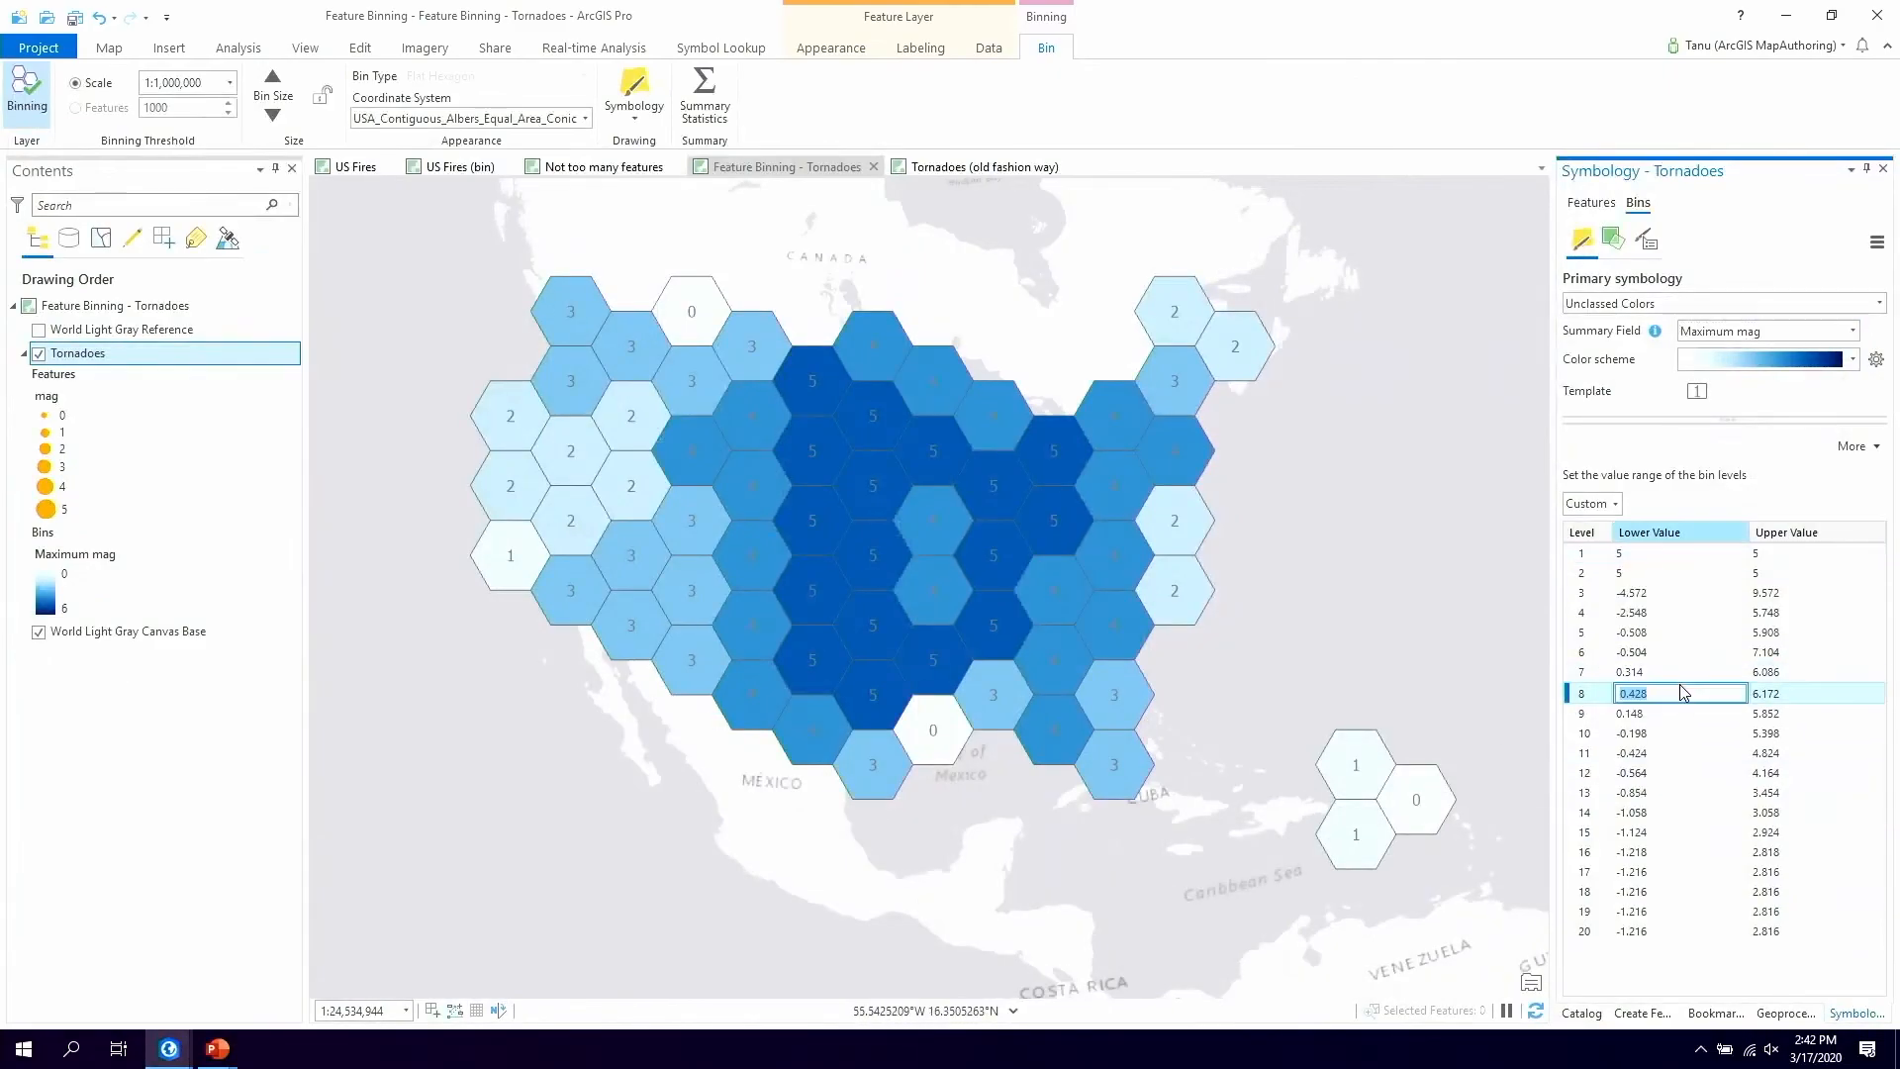
type("1")
double_click(1811, 693)
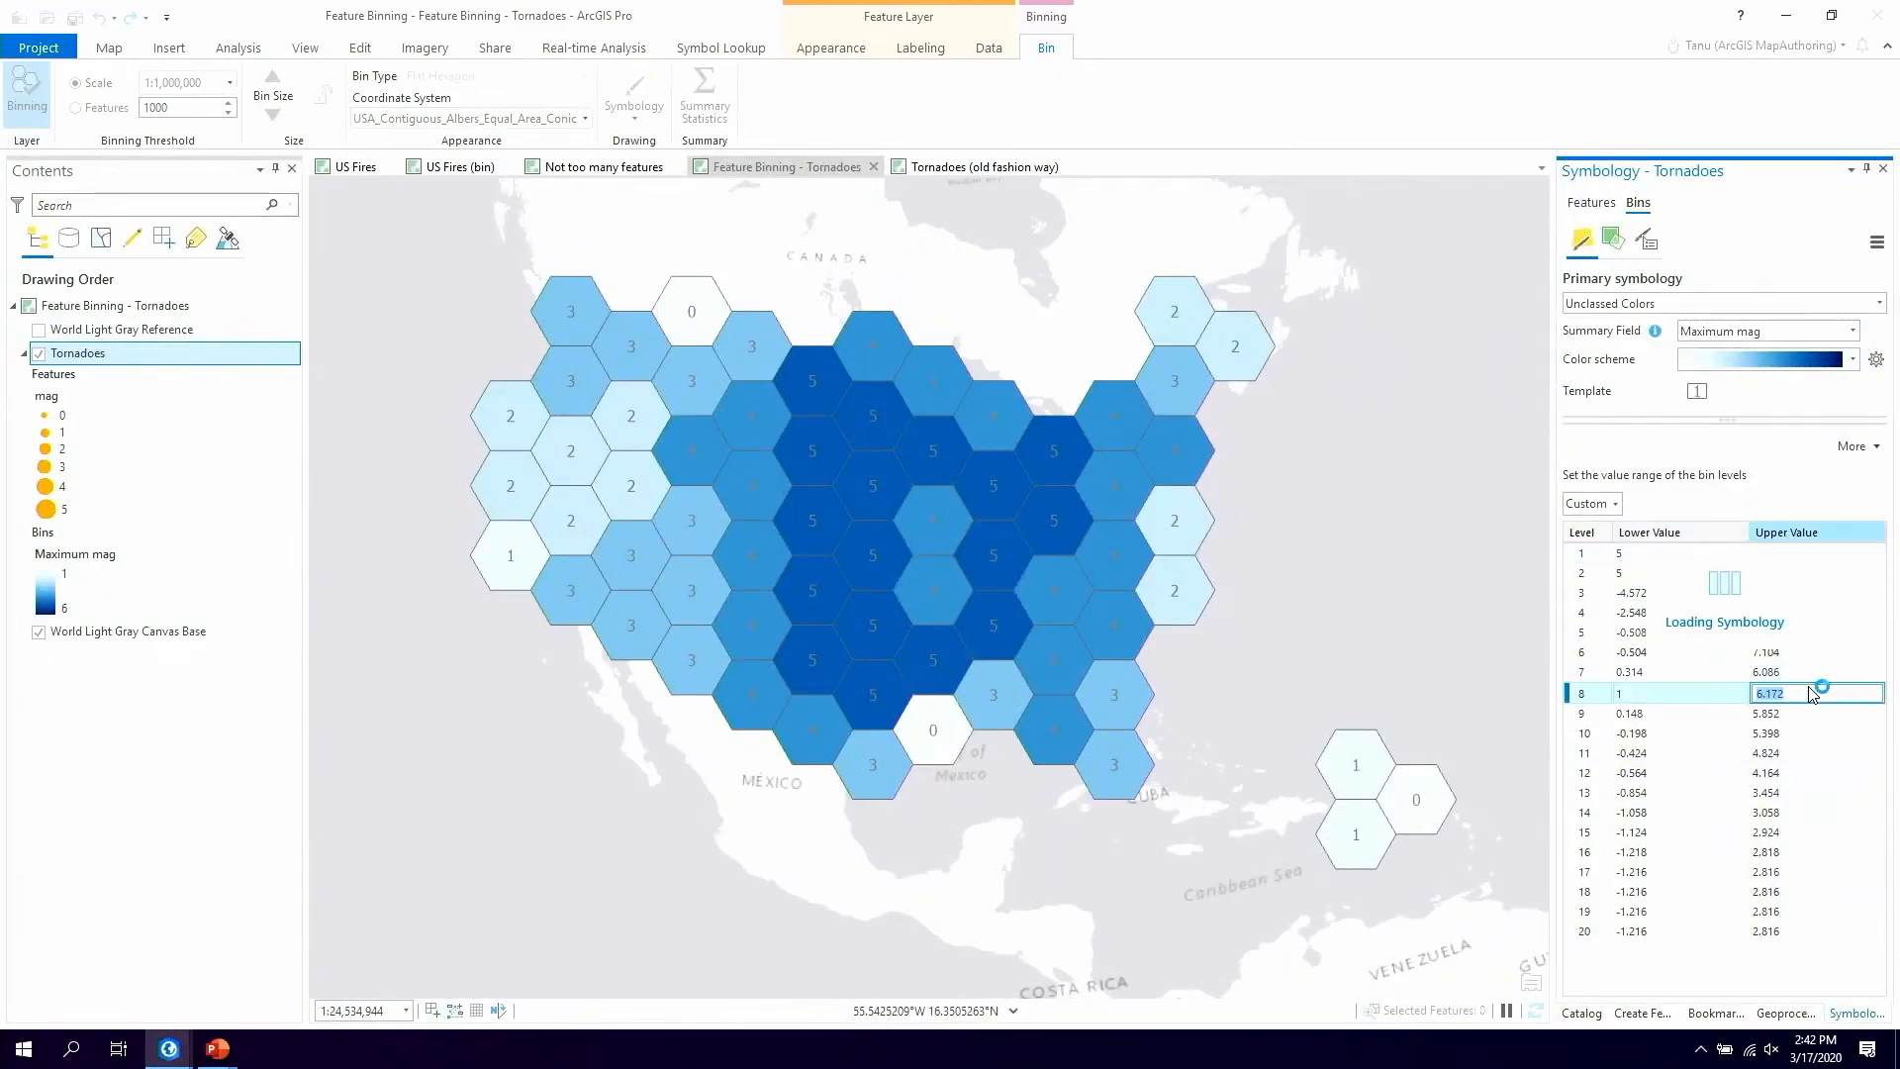
type("5")
key("Return")
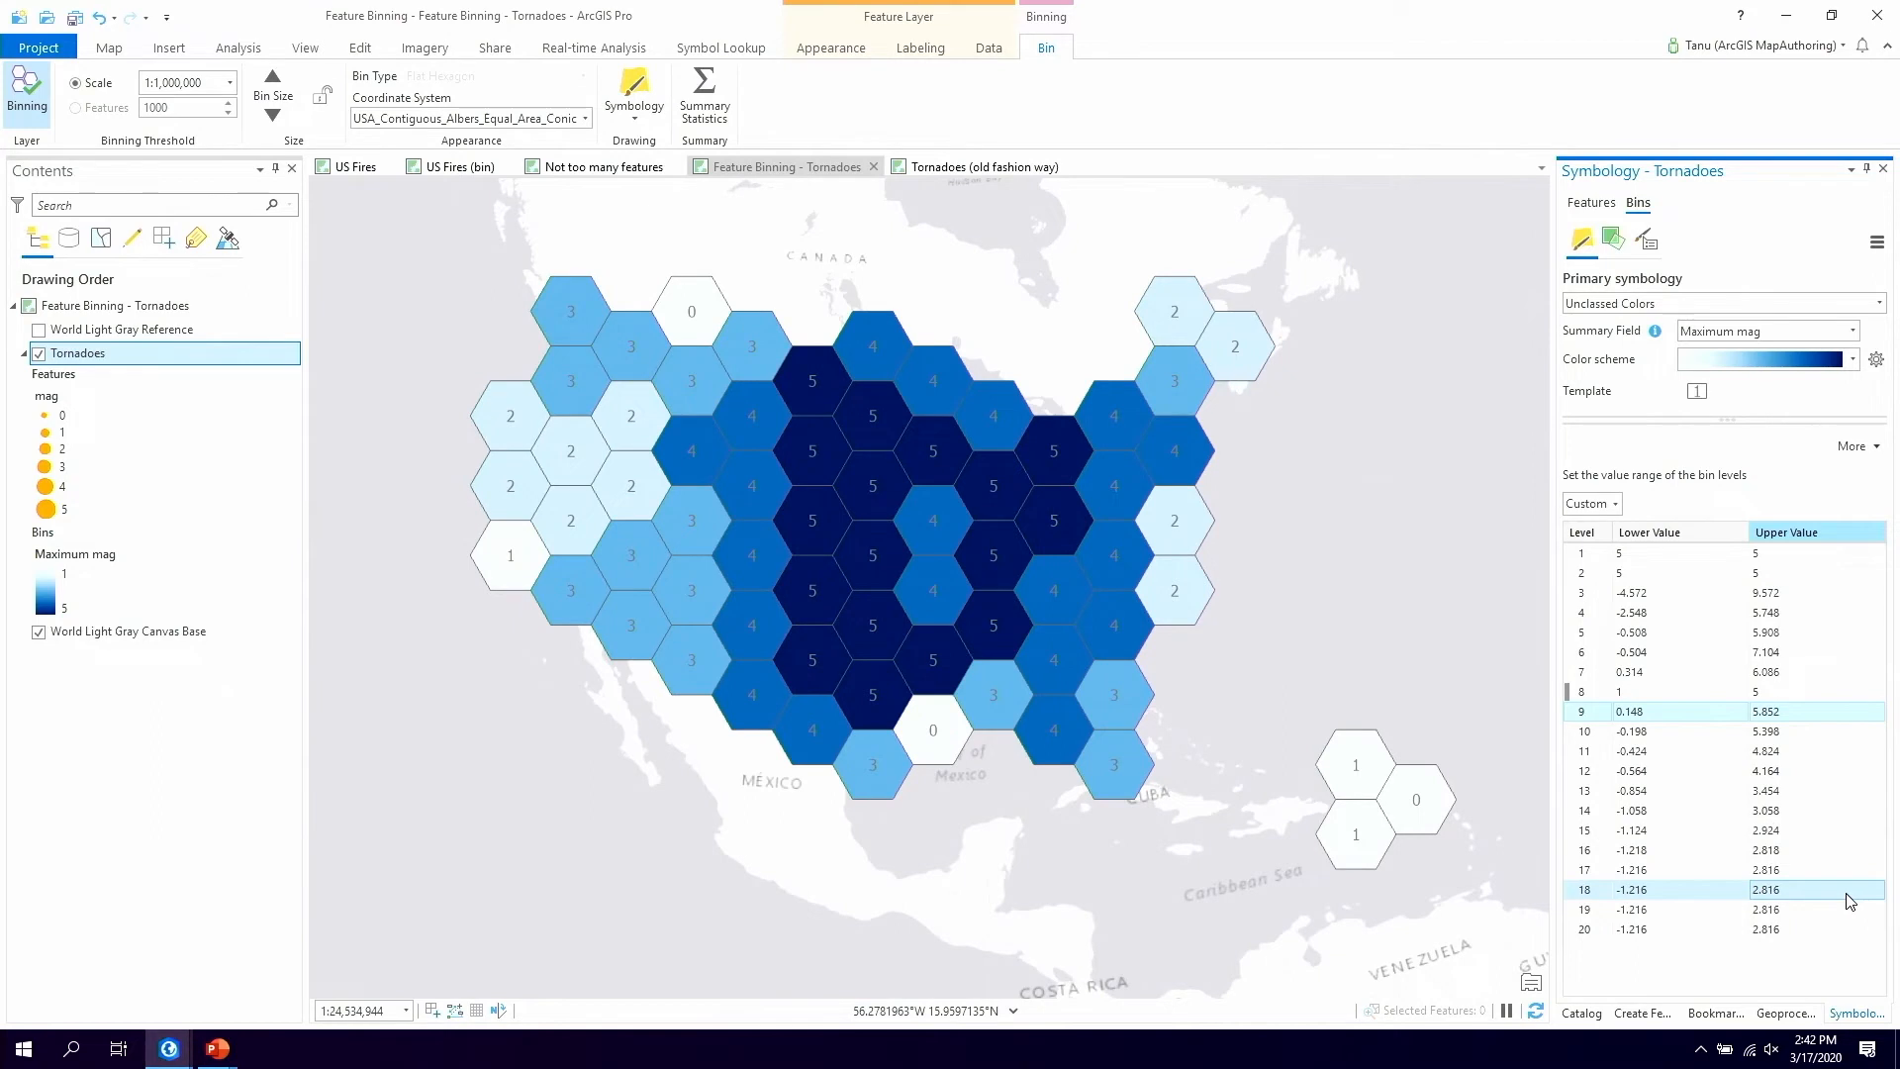
Zoom to the New Tornadoes in Aspen, CO bookmark and decrease the bin size by one step
left_click(1636, 1014)
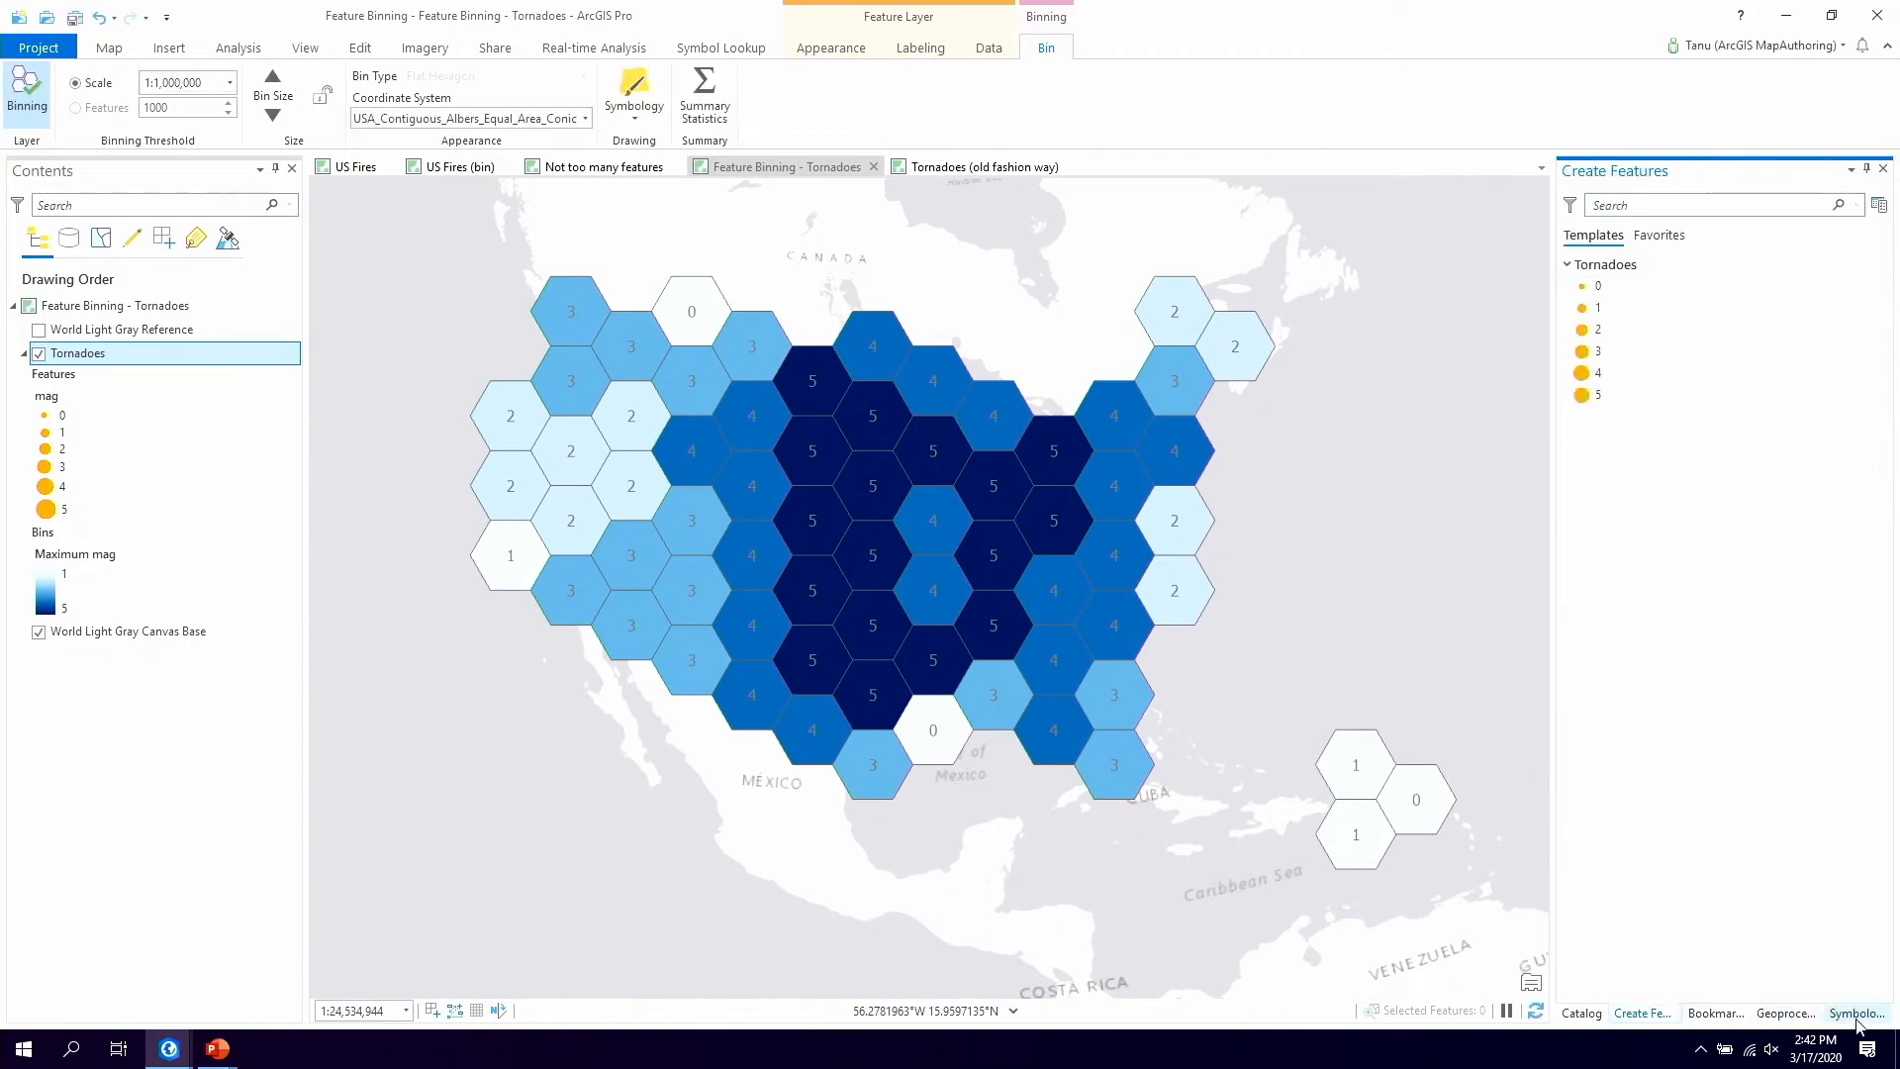
left_click(1715, 1012)
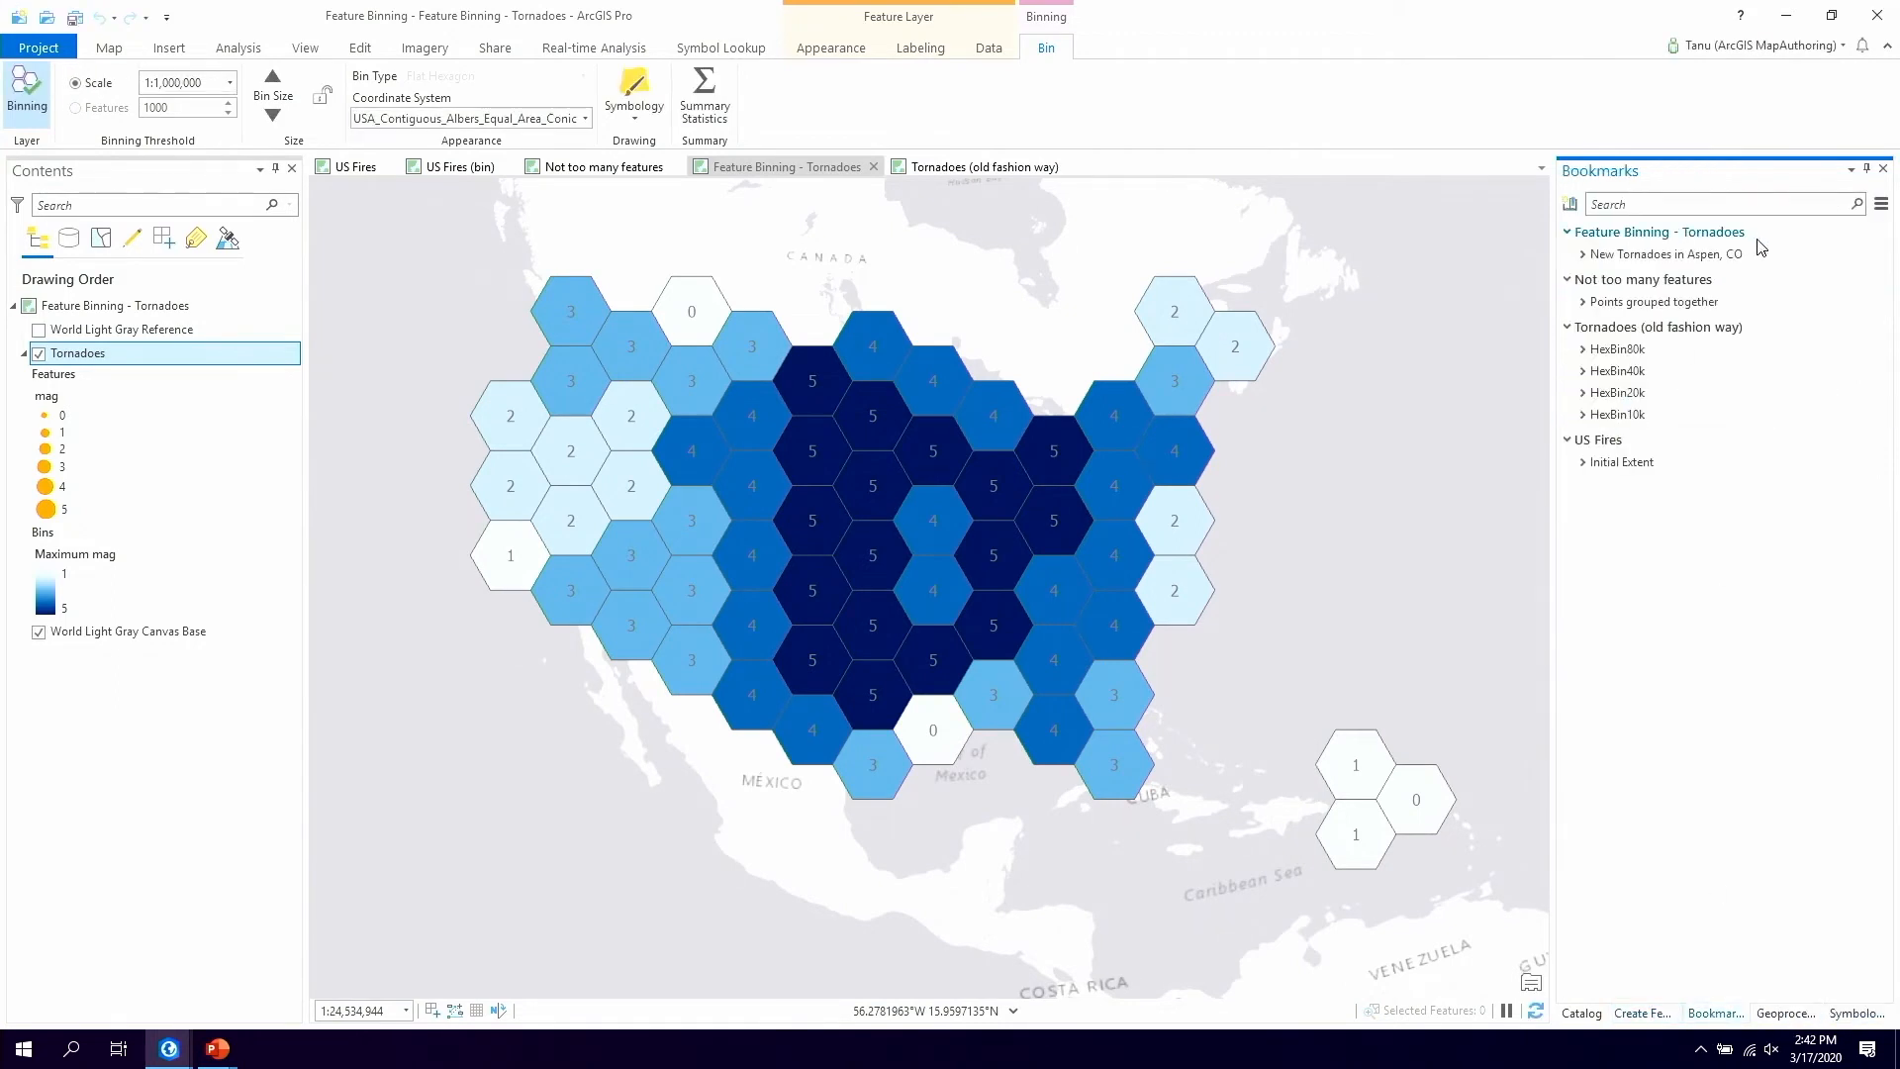
left_click(1828, 255)
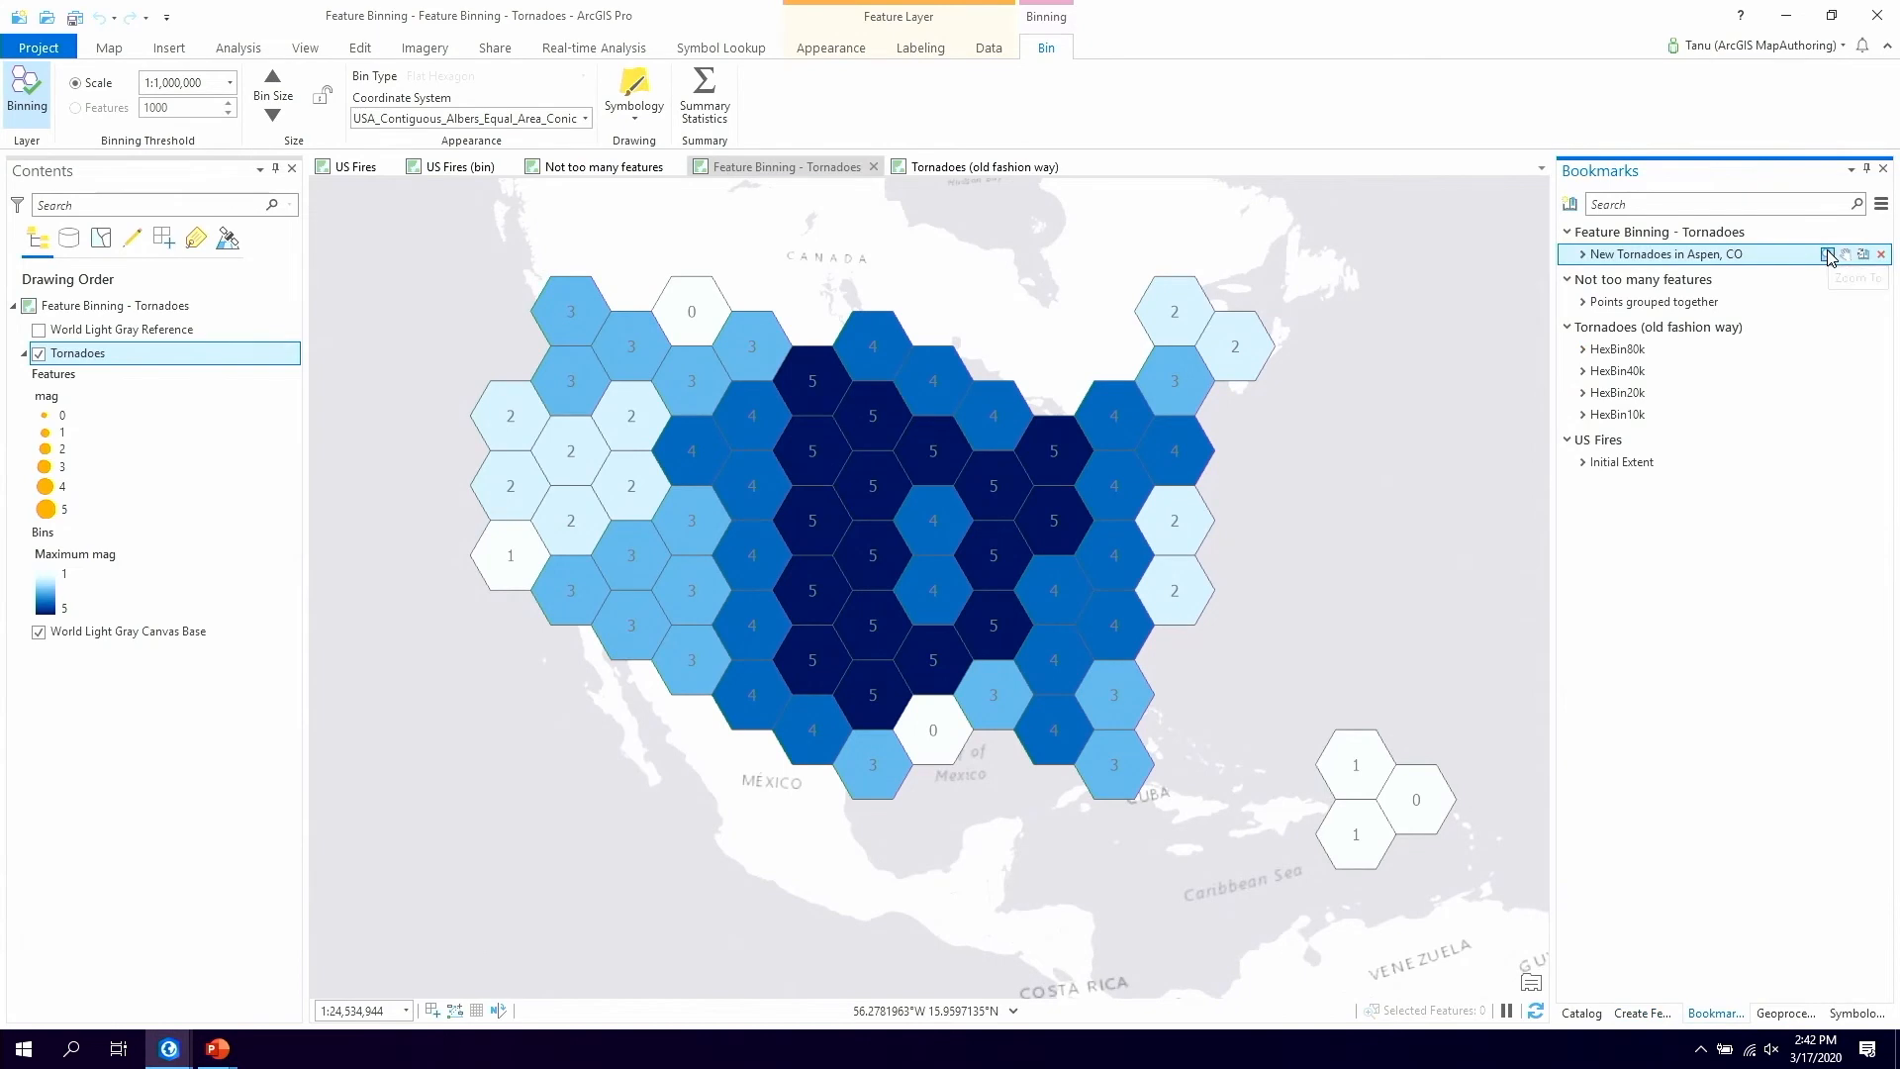
left_click(278, 117)
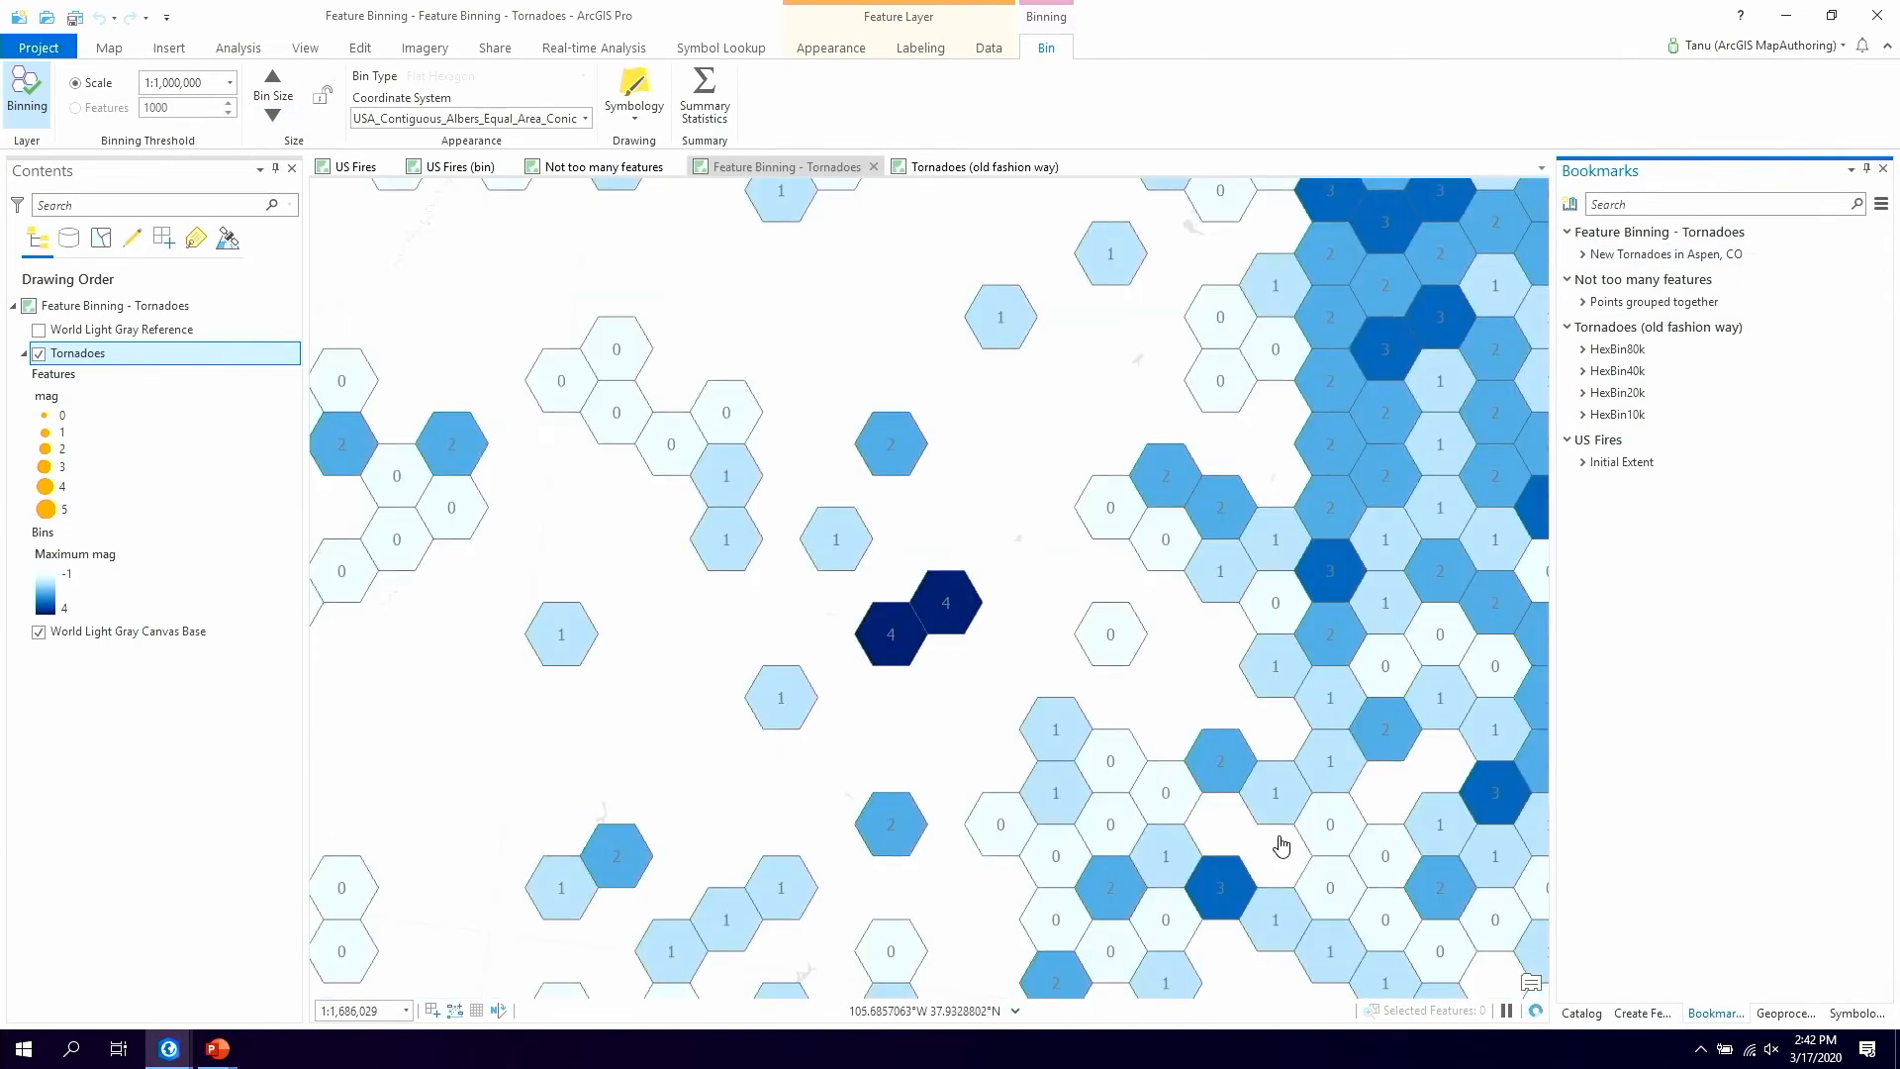
Add a magnitude 2 tornado point and a magnitude 4 tornado point in the same empty area southwest of Aspen
left_click(1642, 1013)
left_click(1593, 329)
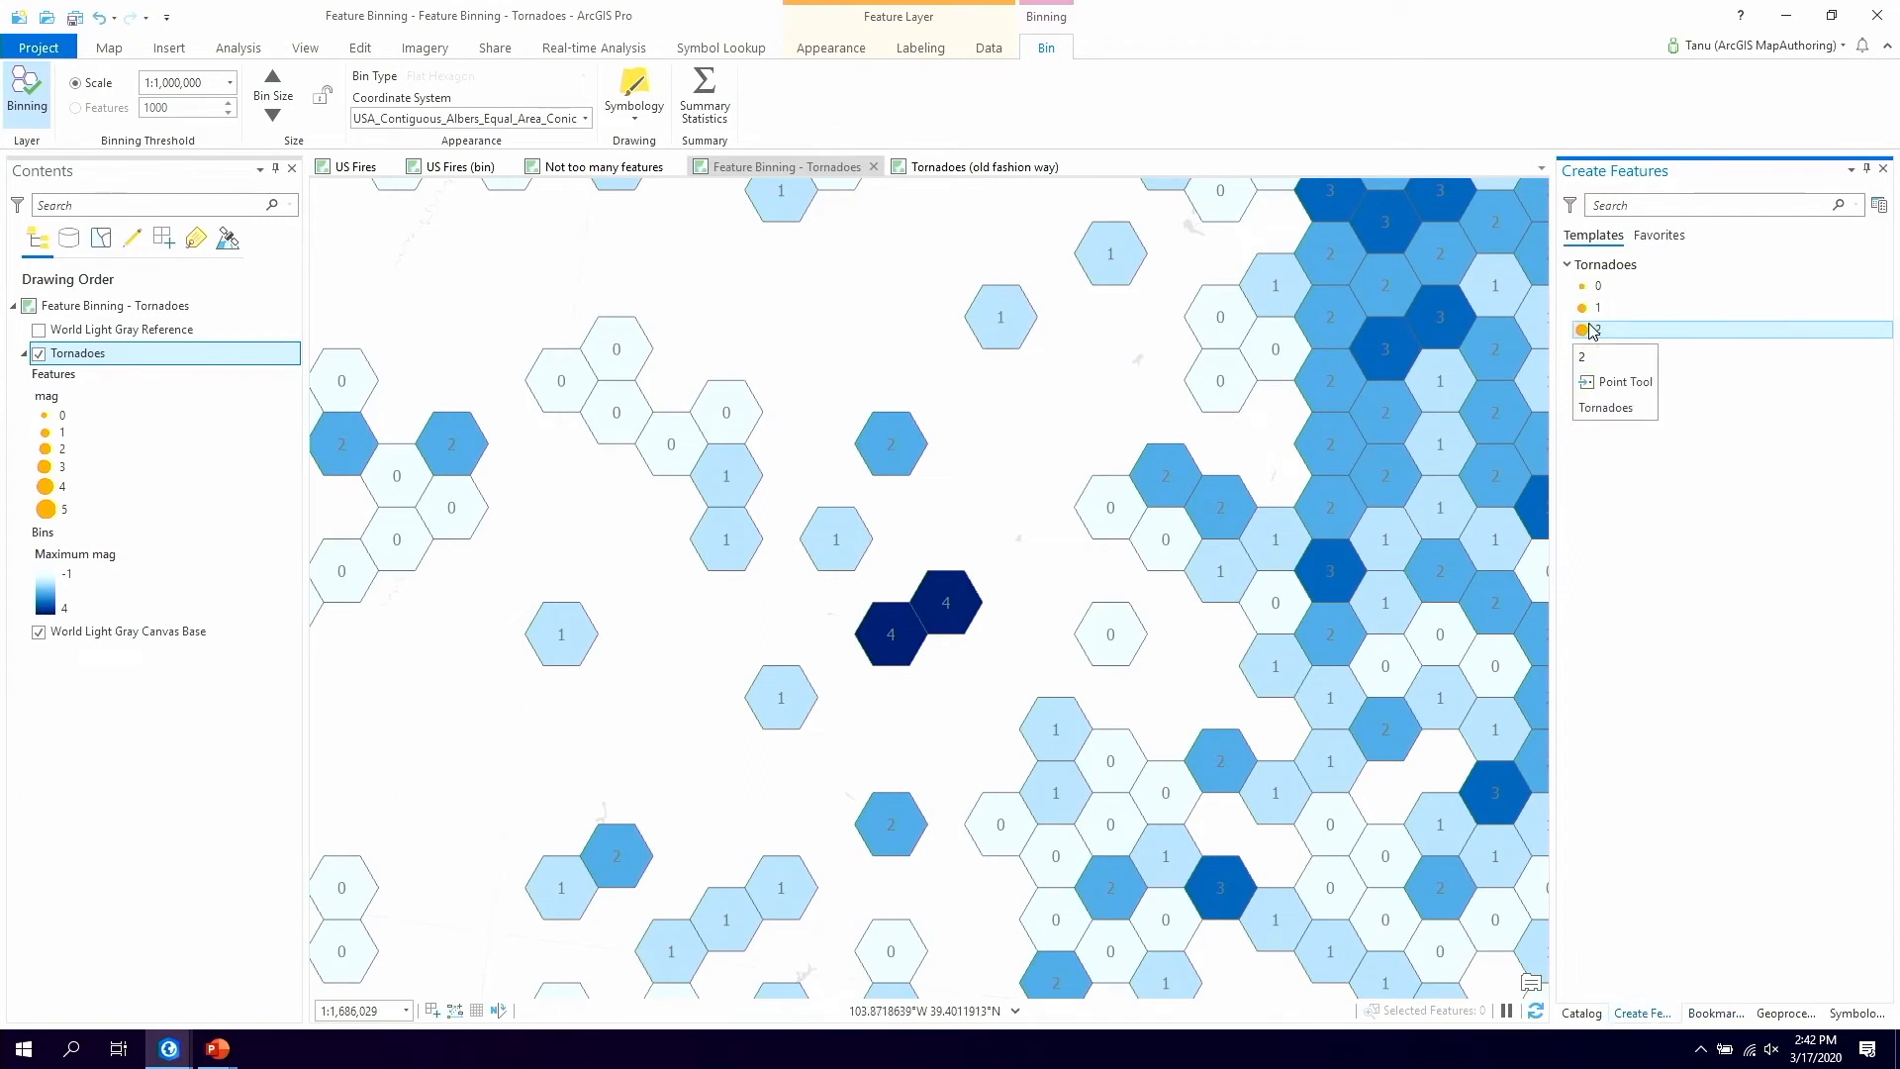
left_click(1595, 333)
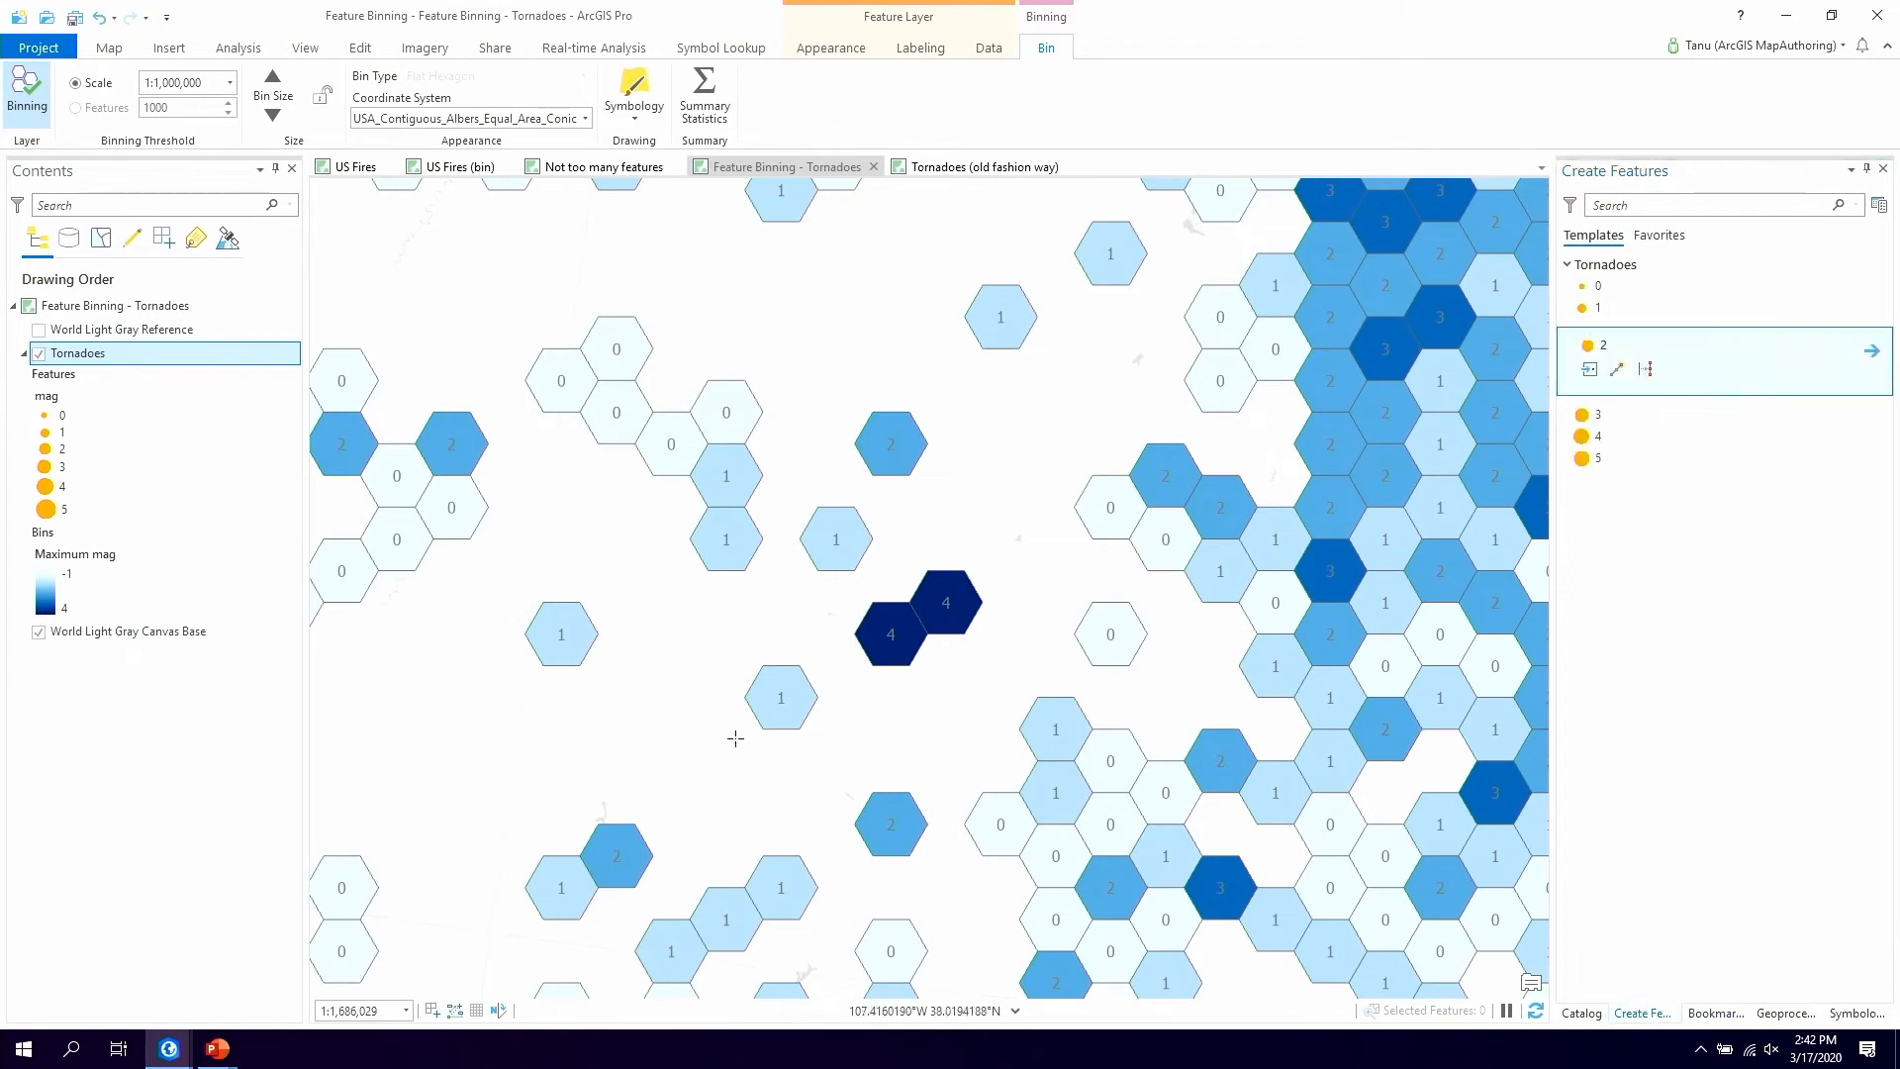
left_click(613, 737)
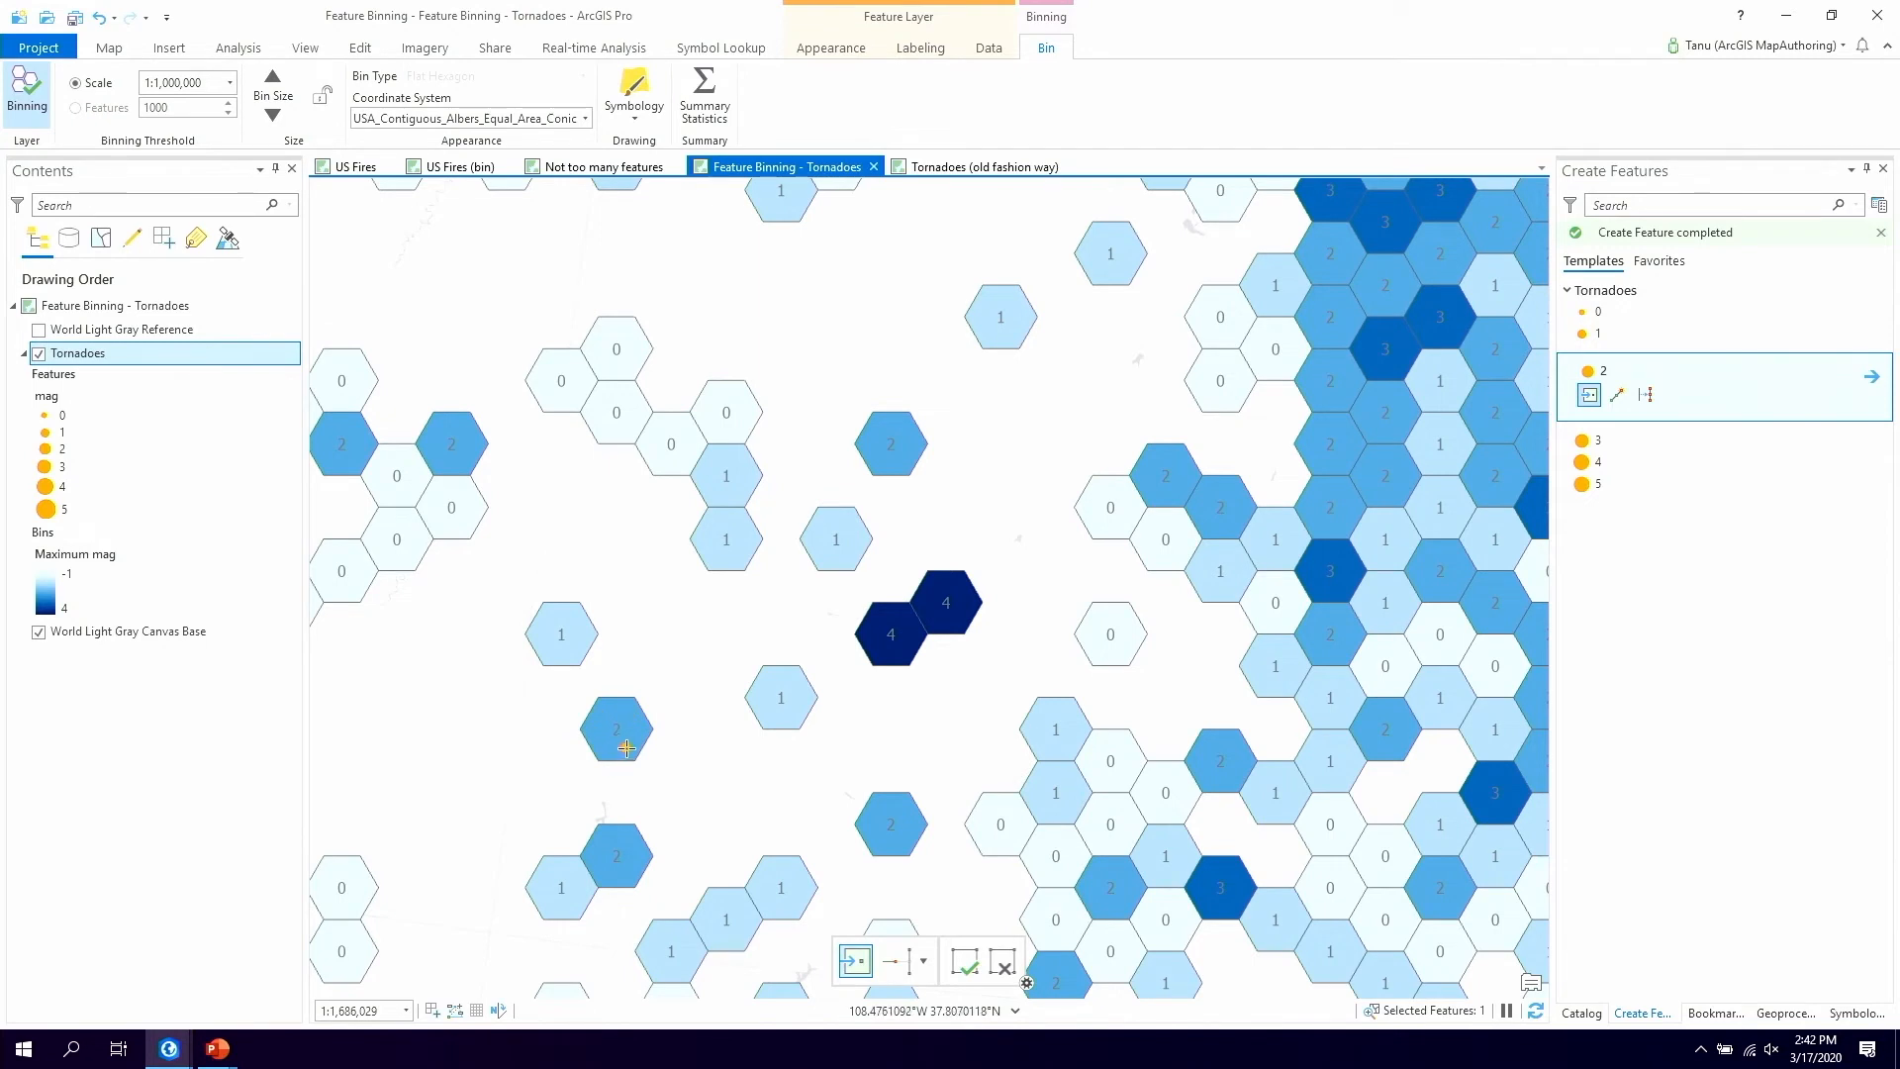
left_click(1588, 463)
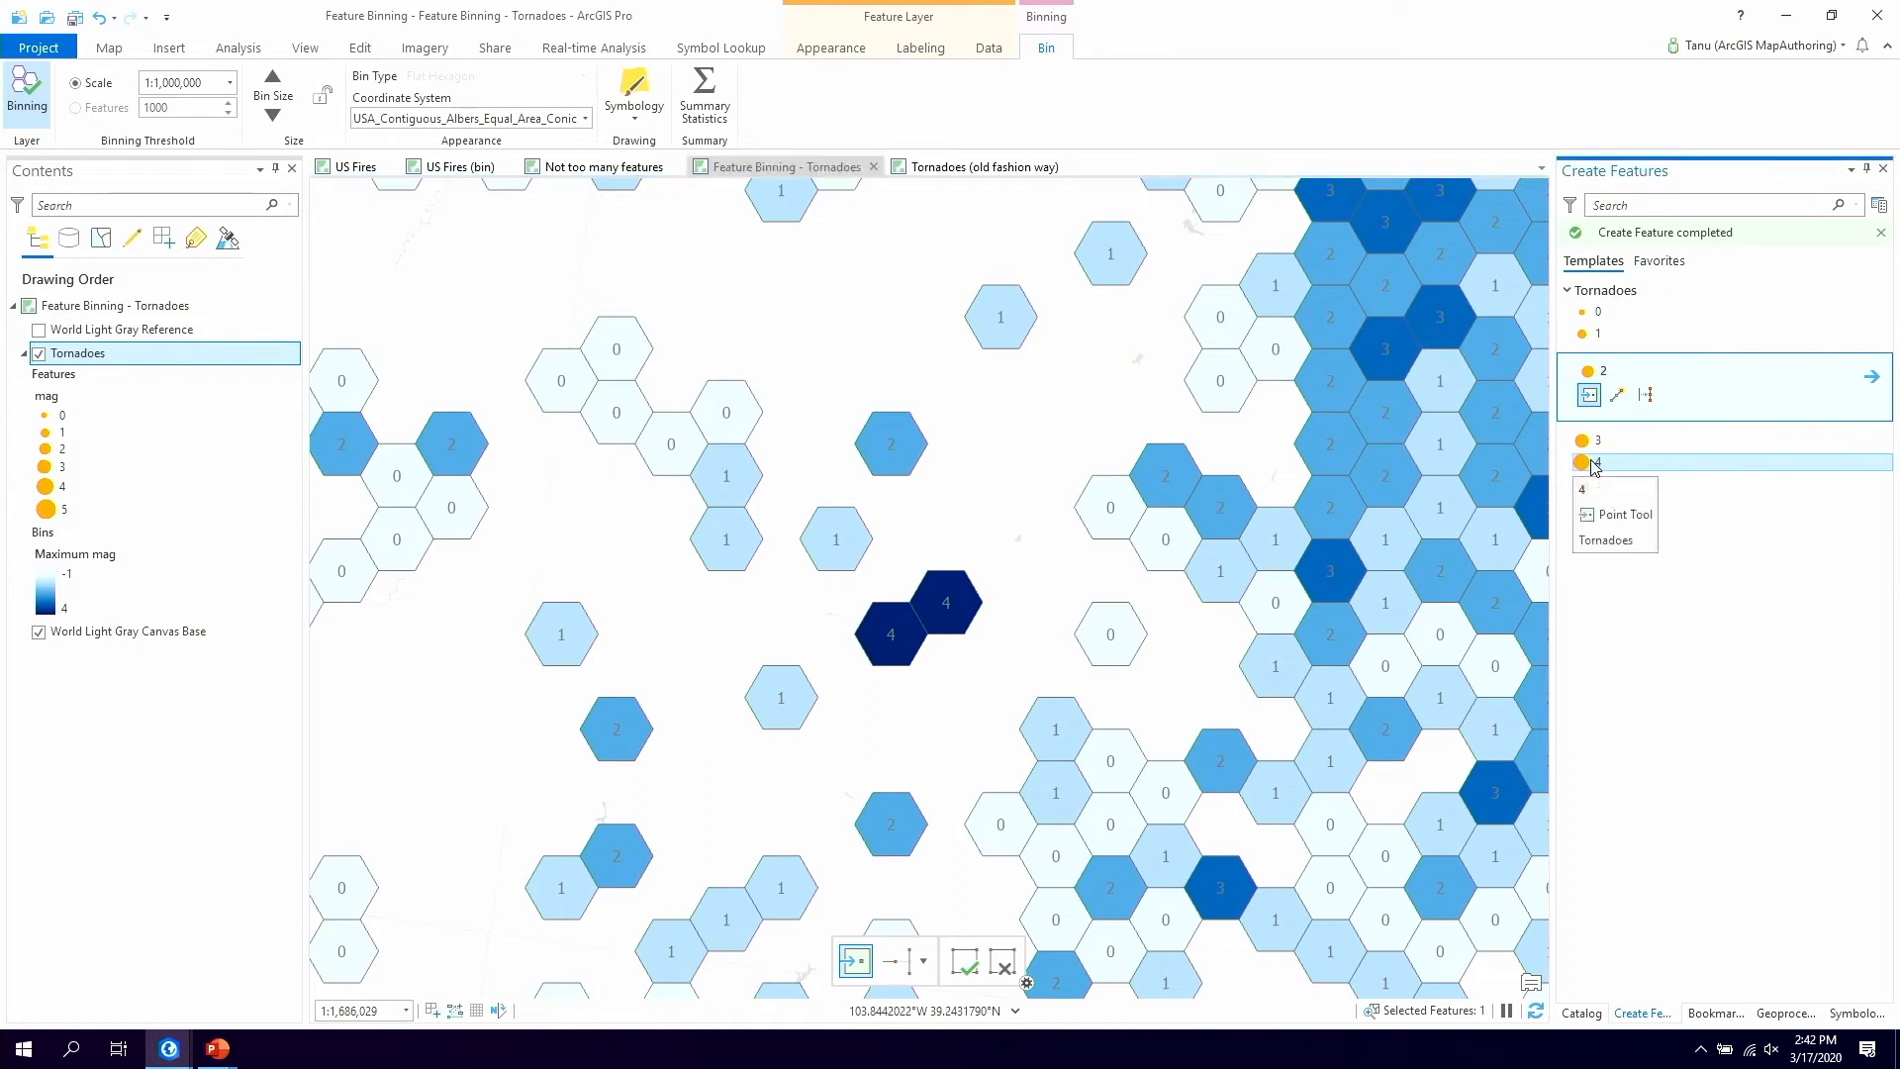
left_click(628, 713)
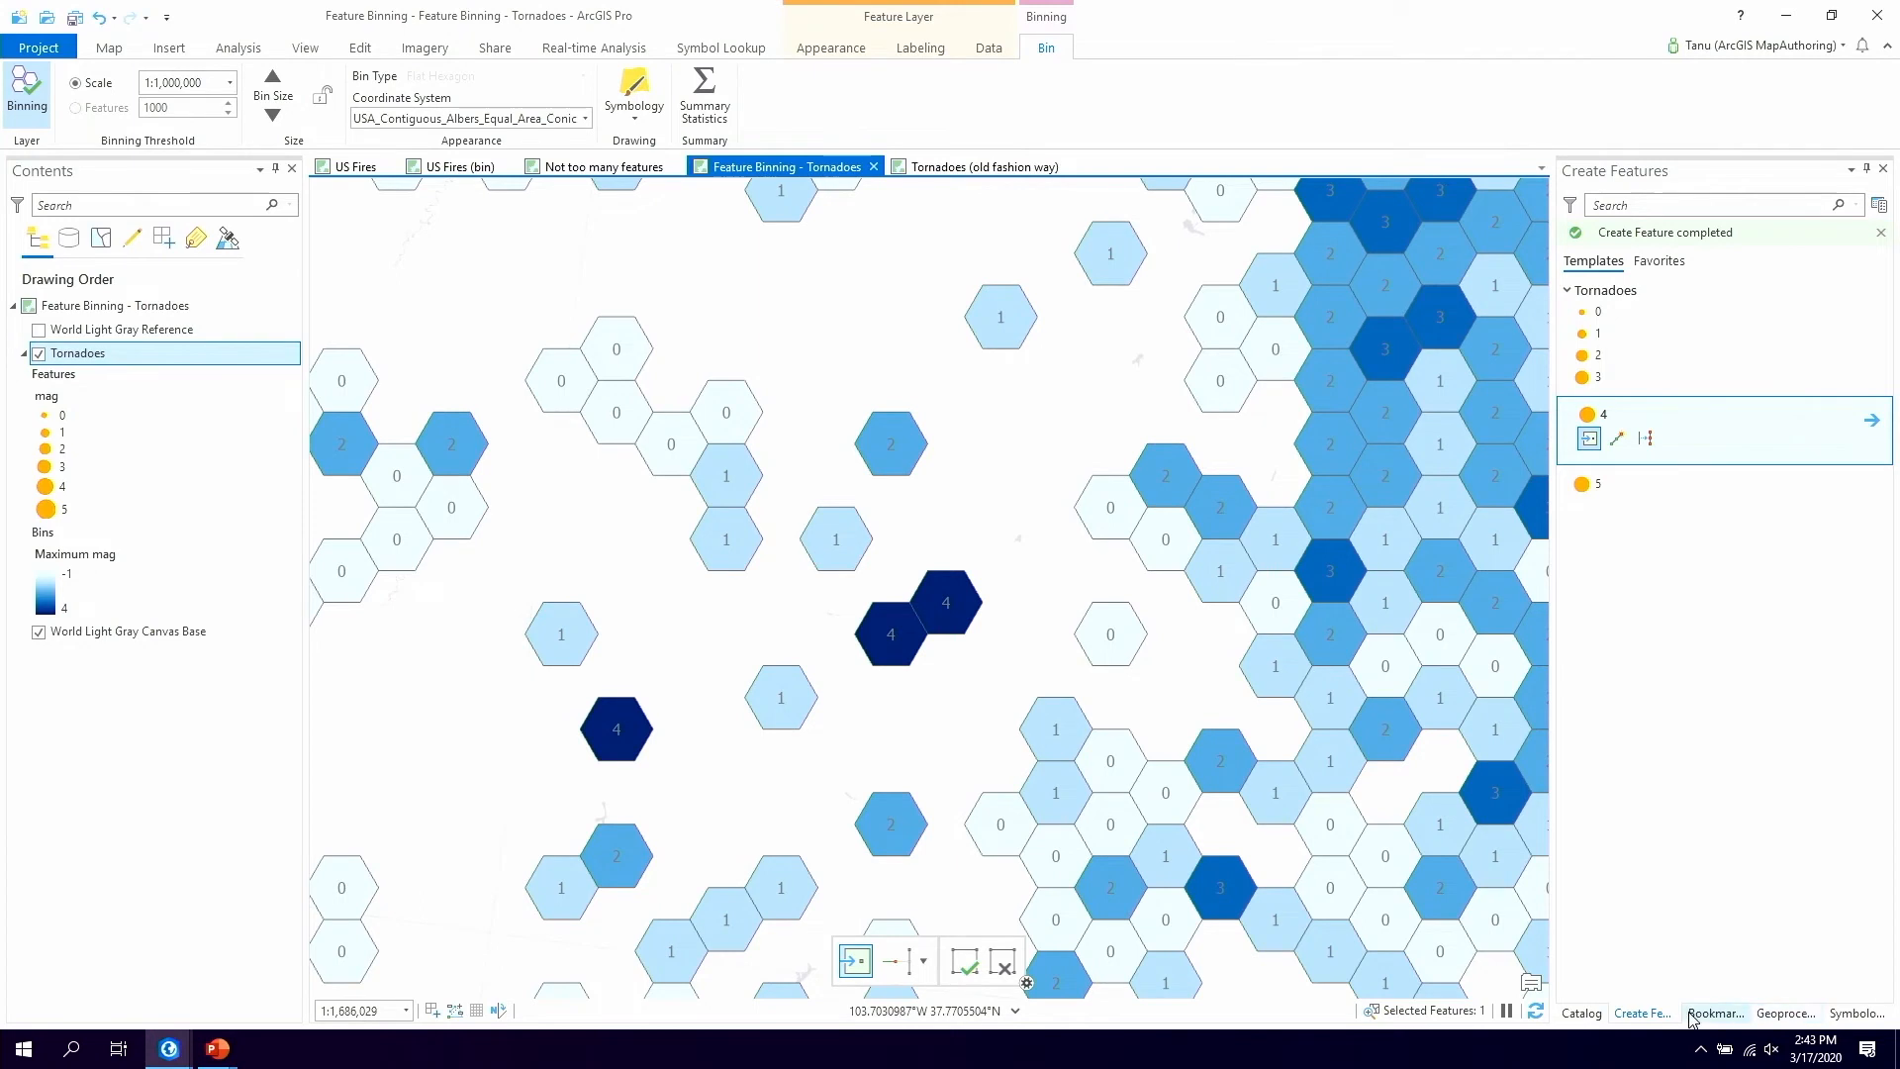
Change the Tornadoes bins' summary field to Count Shape
left_click(1843, 1014)
left_click(1760, 331)
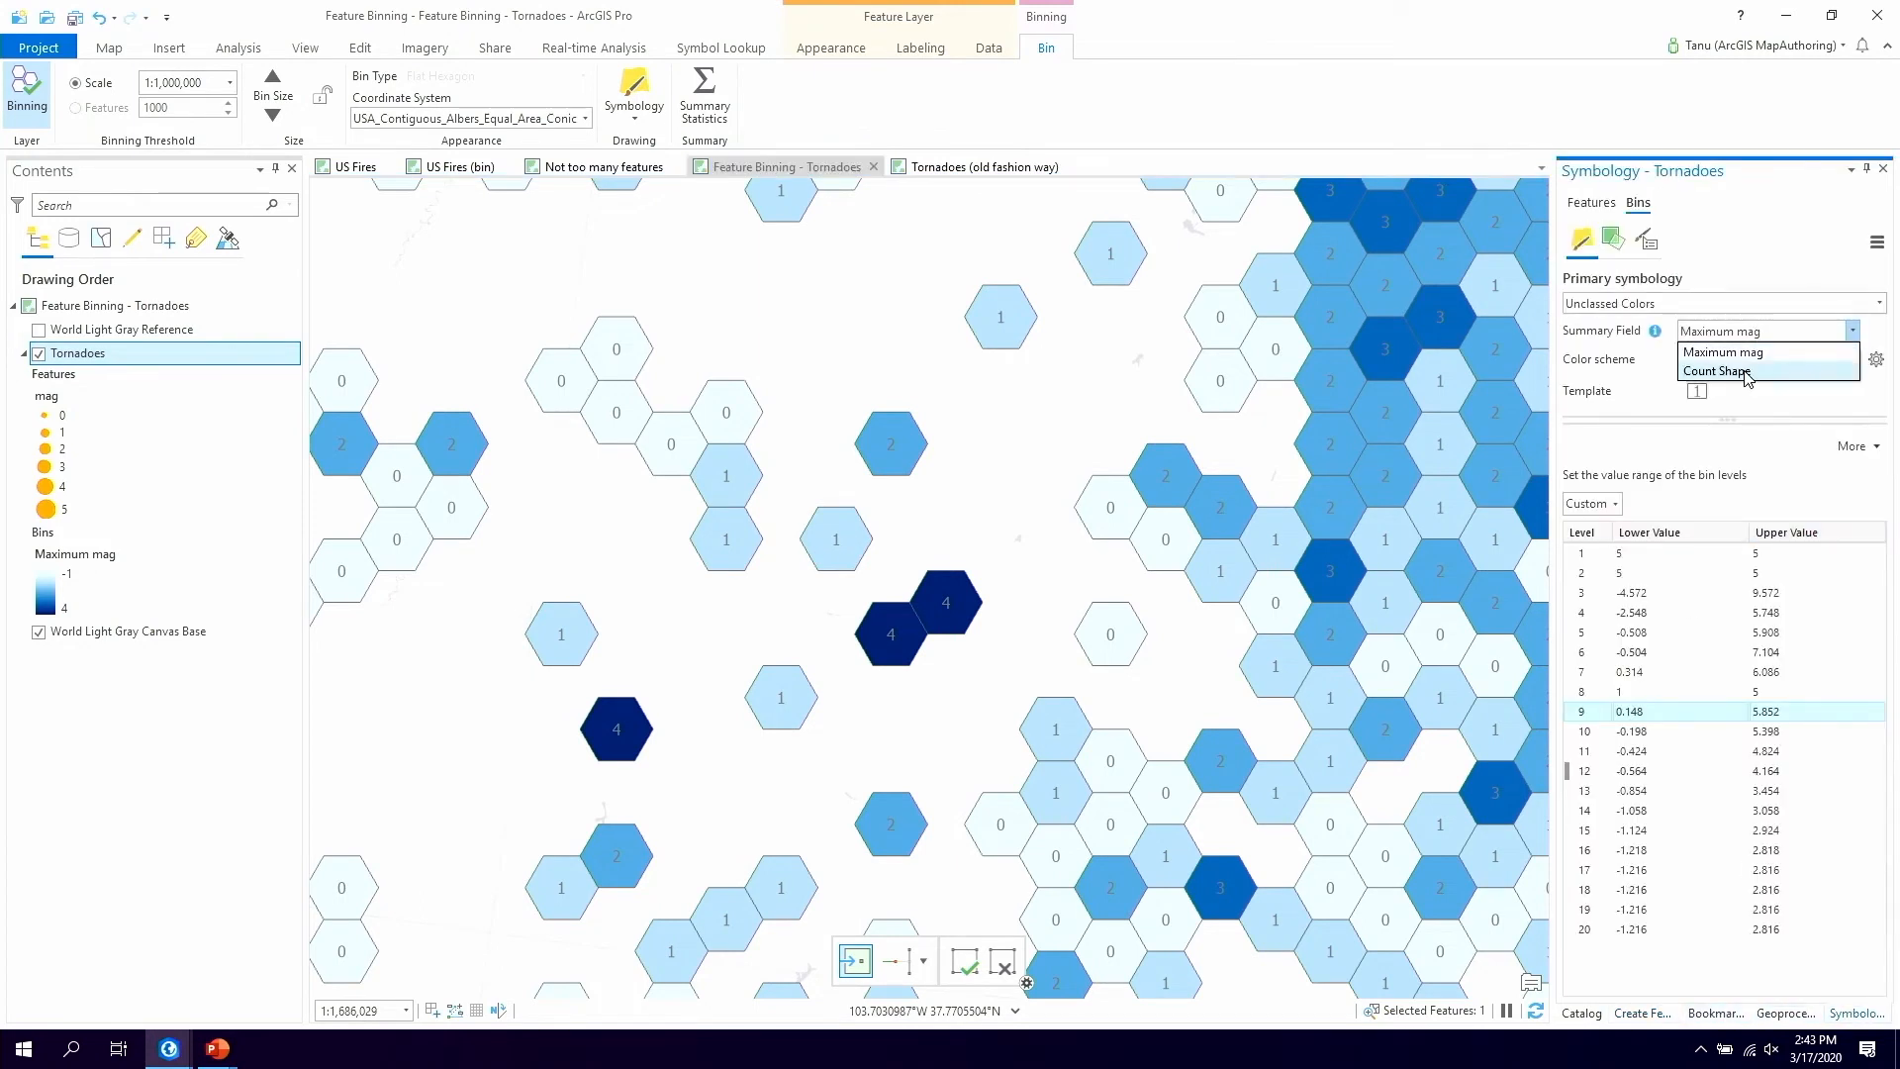
left_click(1746, 373)
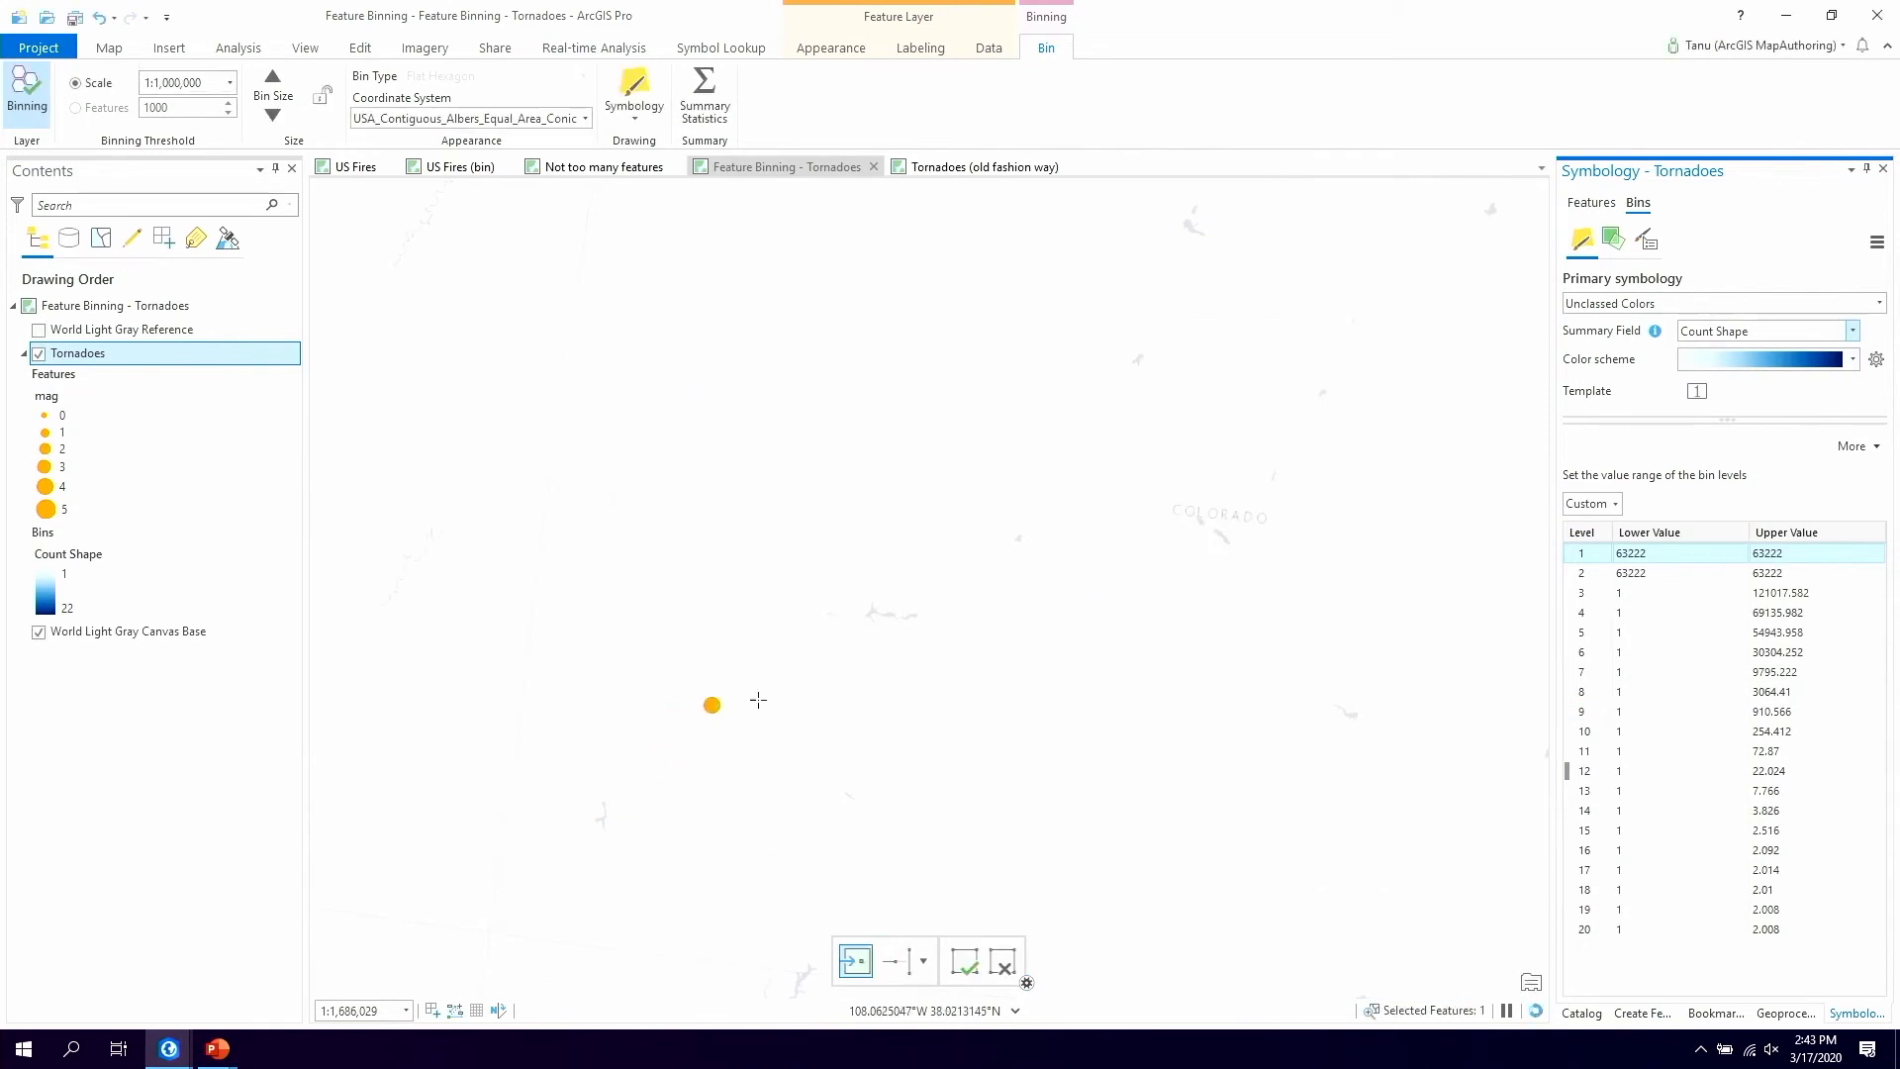
Add a ring of magnitude 1 tornado points around the two new points, keeping them within the same bin
left_click(1643, 1013)
left_click(1597, 308)
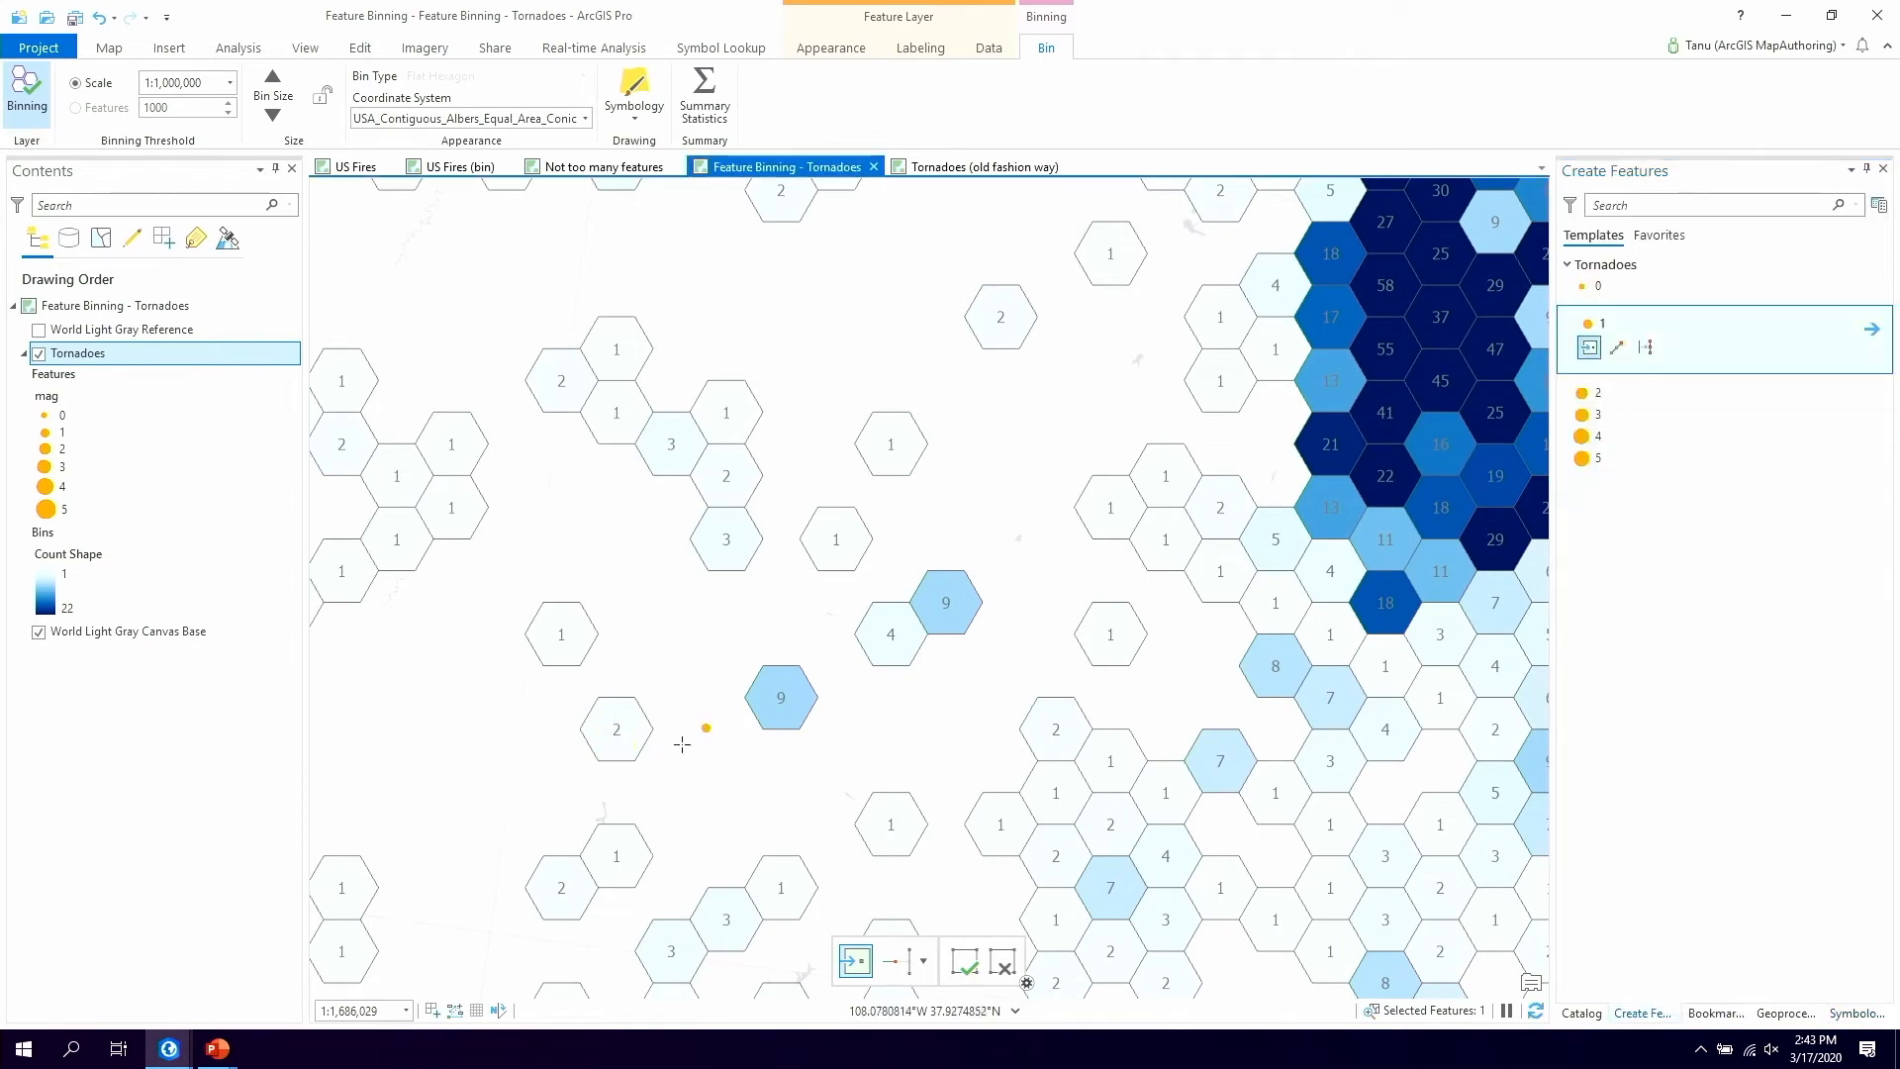
left_click(602, 717)
left_click(608, 710)
left_click(625, 714)
left_click(633, 722)
left_click(630, 750)
left_click(619, 747)
left_click(607, 743)
left_click(598, 729)
left_click(602, 713)
left_click(620, 709)
left_click(635, 710)
left_click(638, 714)
left_click(638, 721)
left_click(641, 728)
left_click(640, 738)
left_click(640, 744)
left_click(635, 752)
left_click(627, 754)
left_click(618, 753)
left_click(609, 750)
left_click(600, 738)
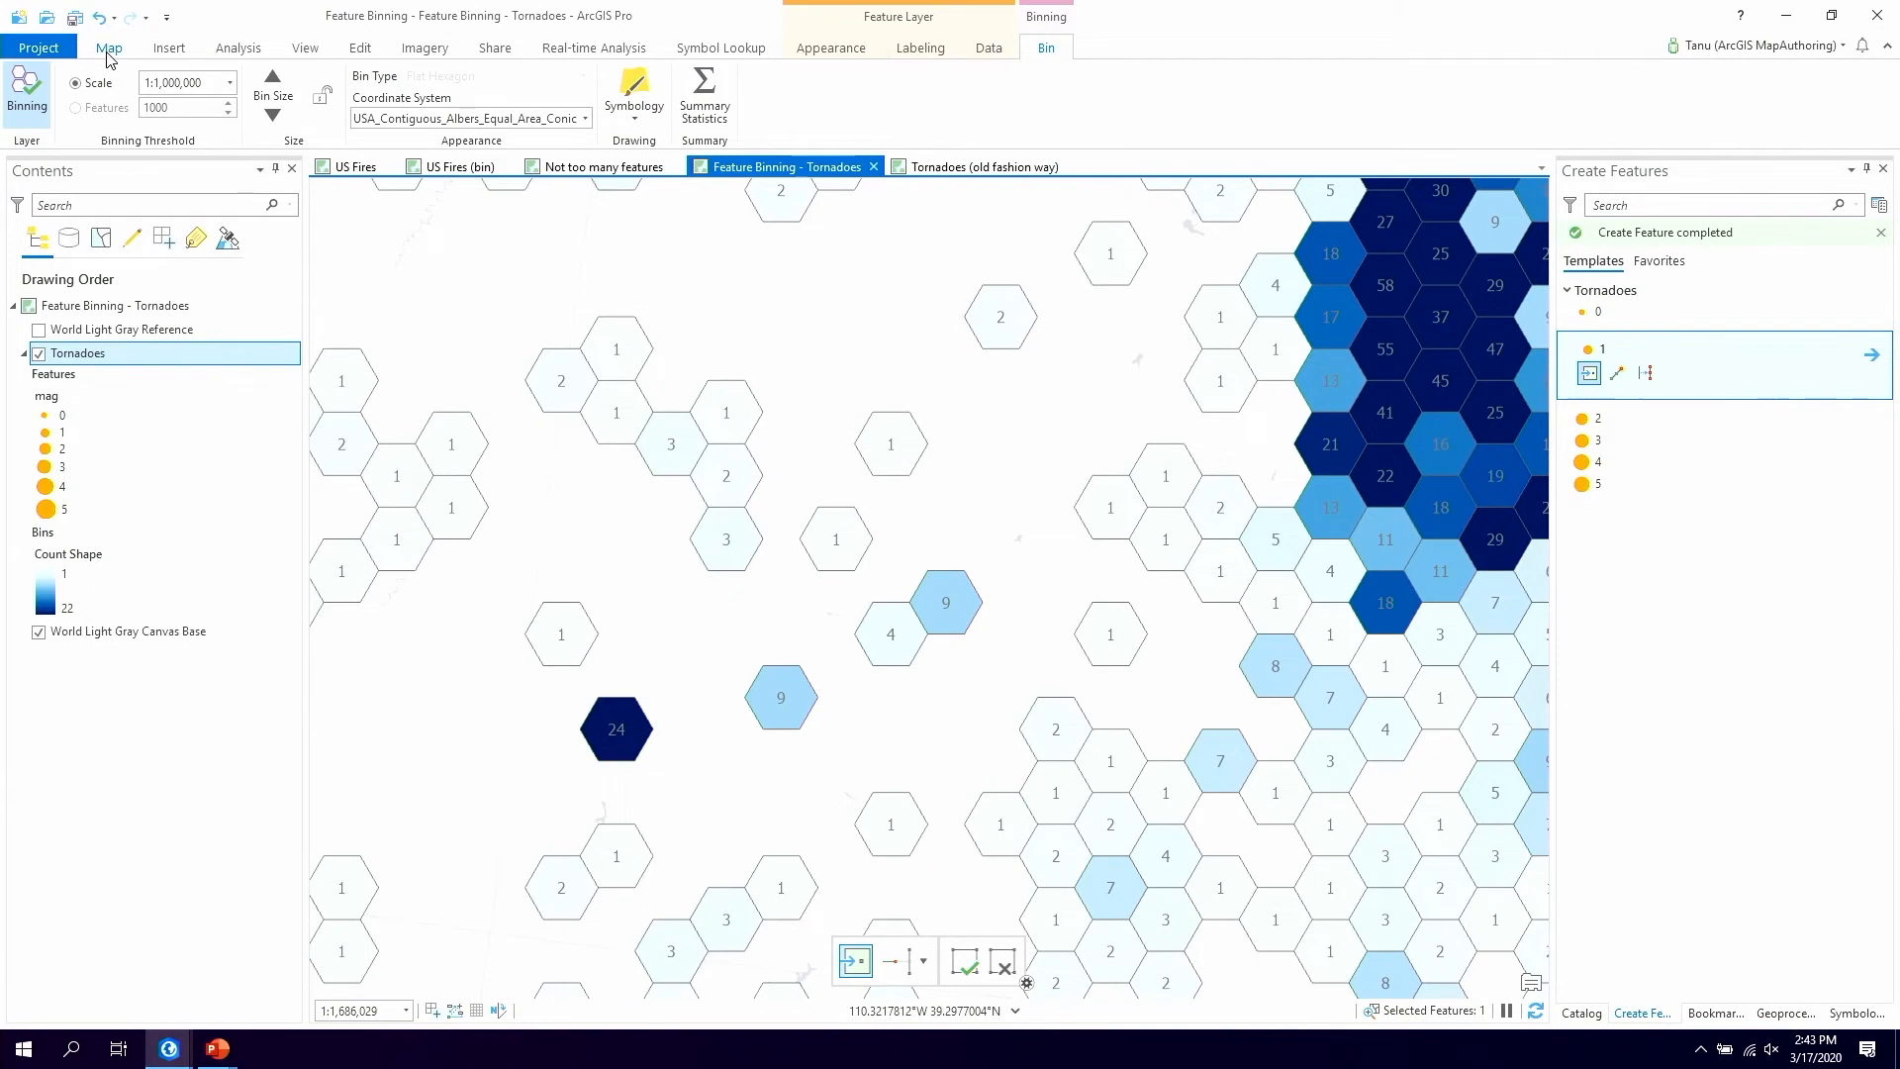
Turn off binning for Tornadoes and select all the newly added points in the ring with a rectangle
left_click(20, 95)
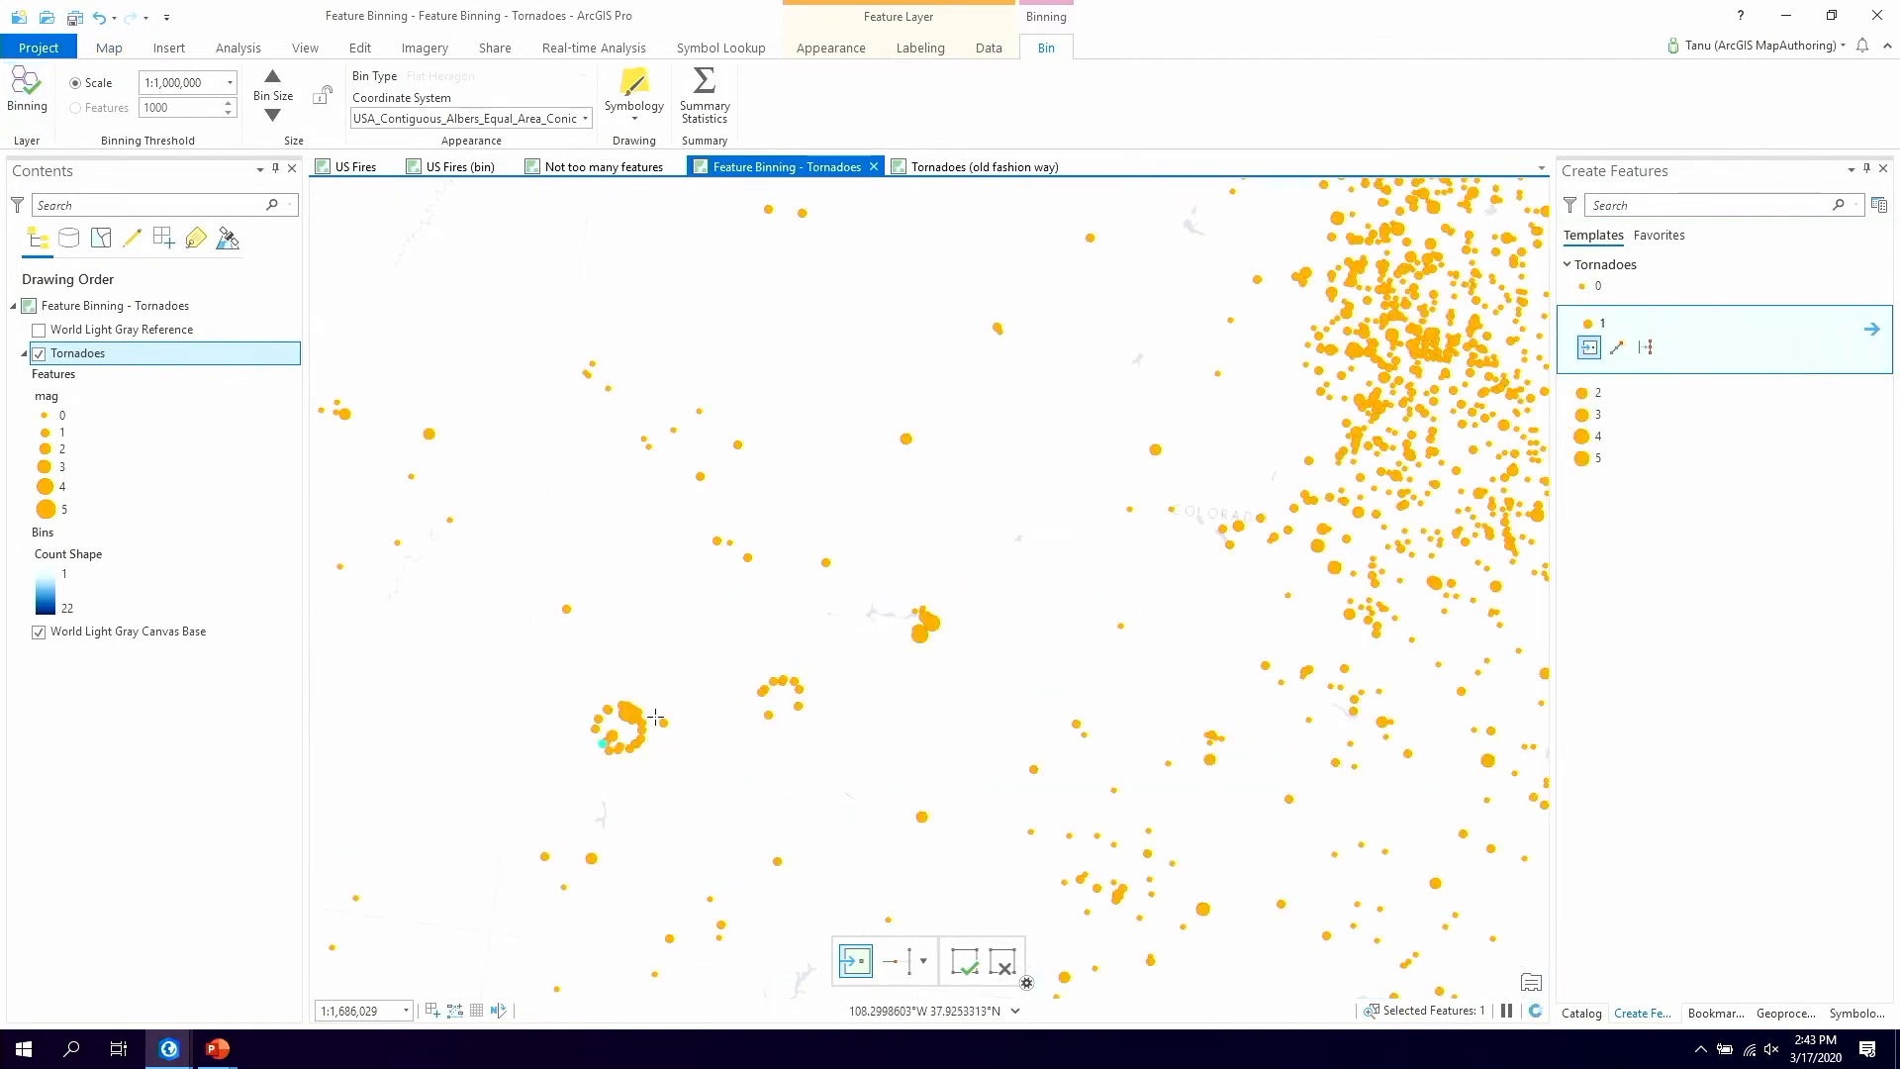
left_click(108, 50)
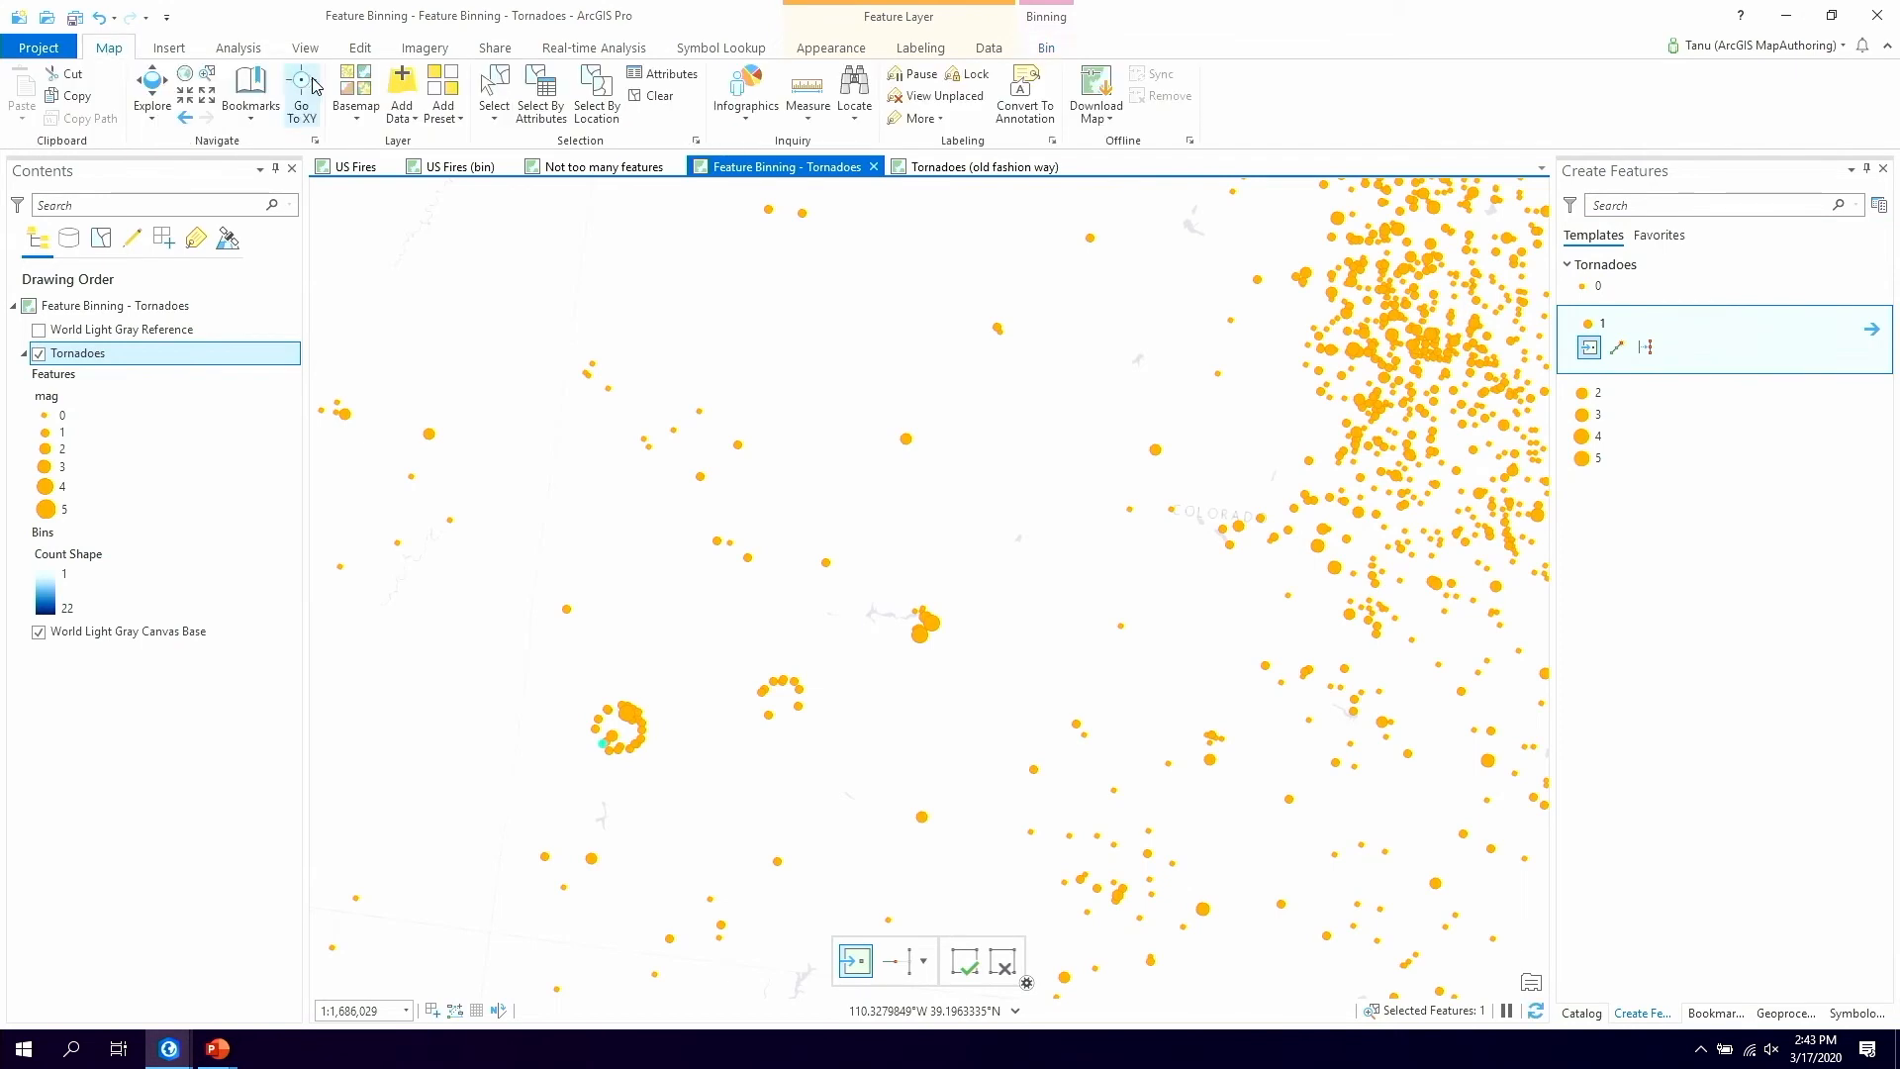
left_click(494, 91)
left_click_drag(577, 676, 668, 763)
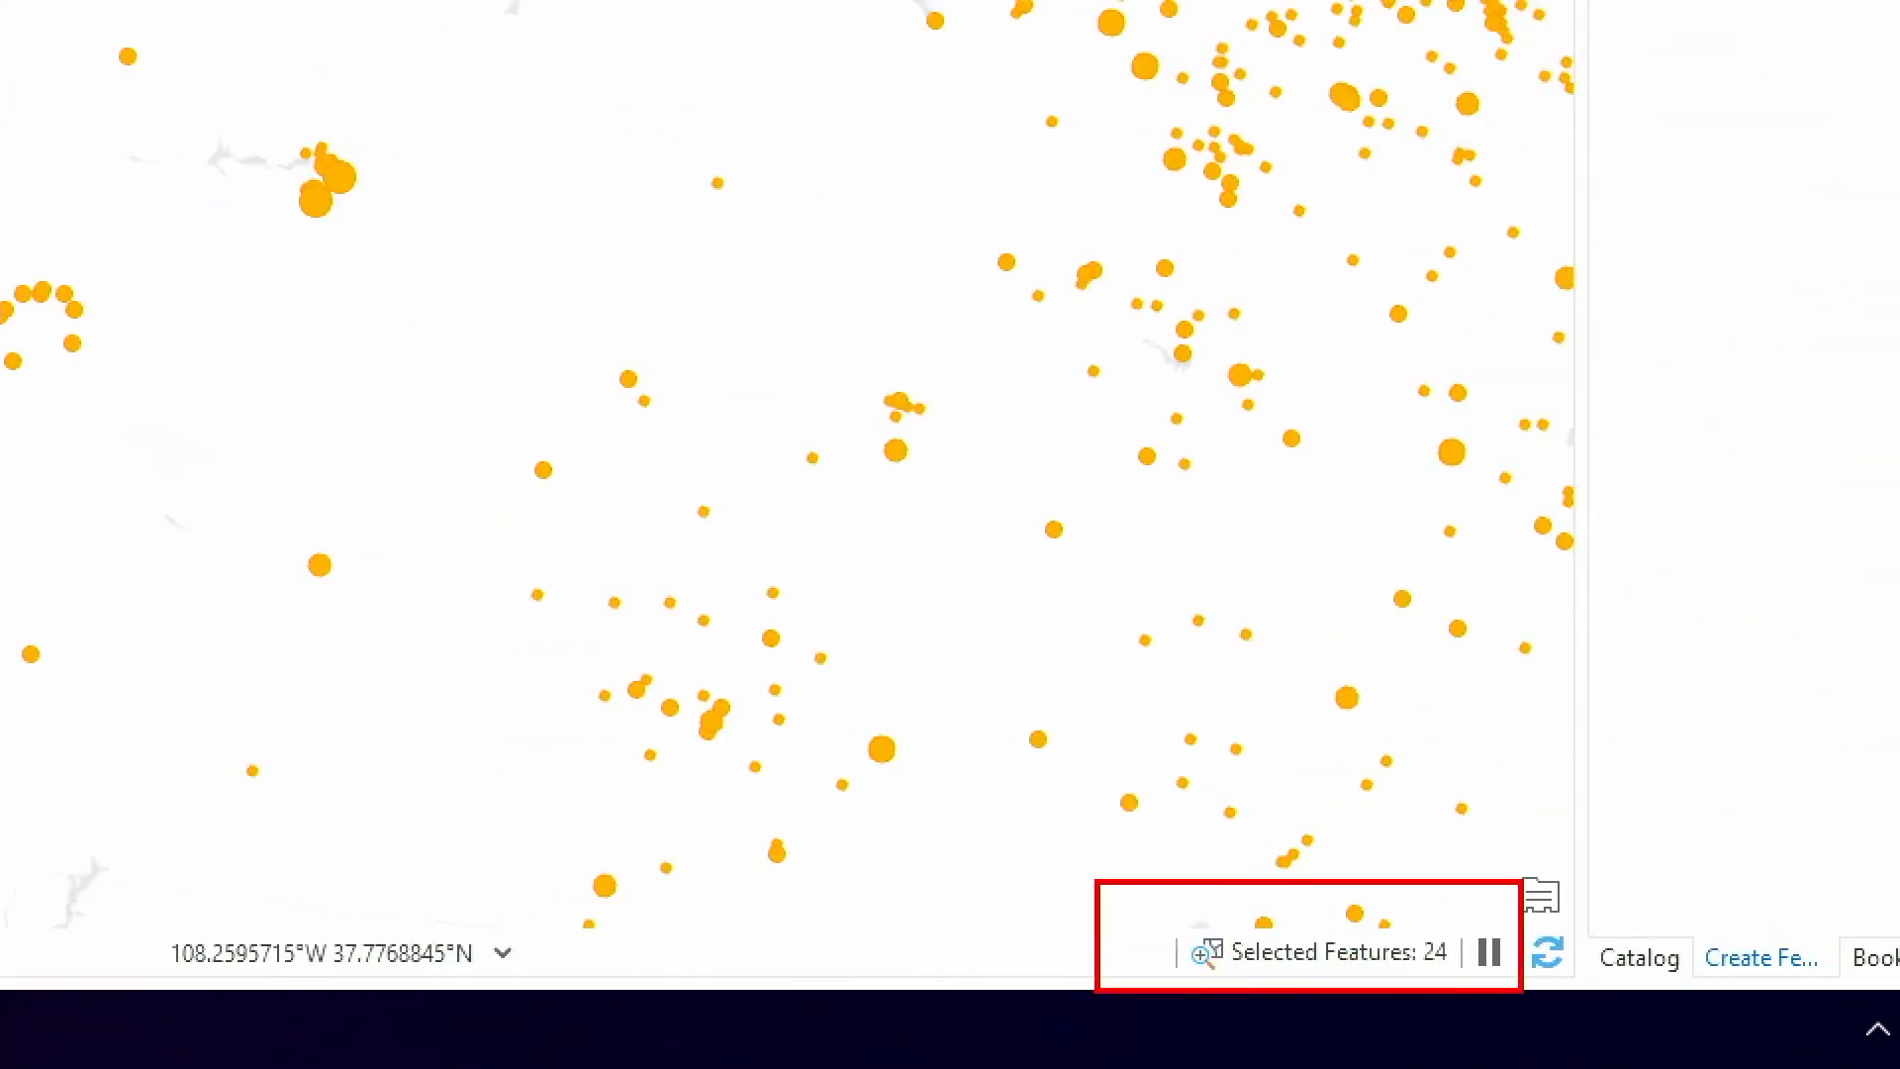
Turn binning back on for Tornadoes and delete the selected points
left_click(1047, 48)
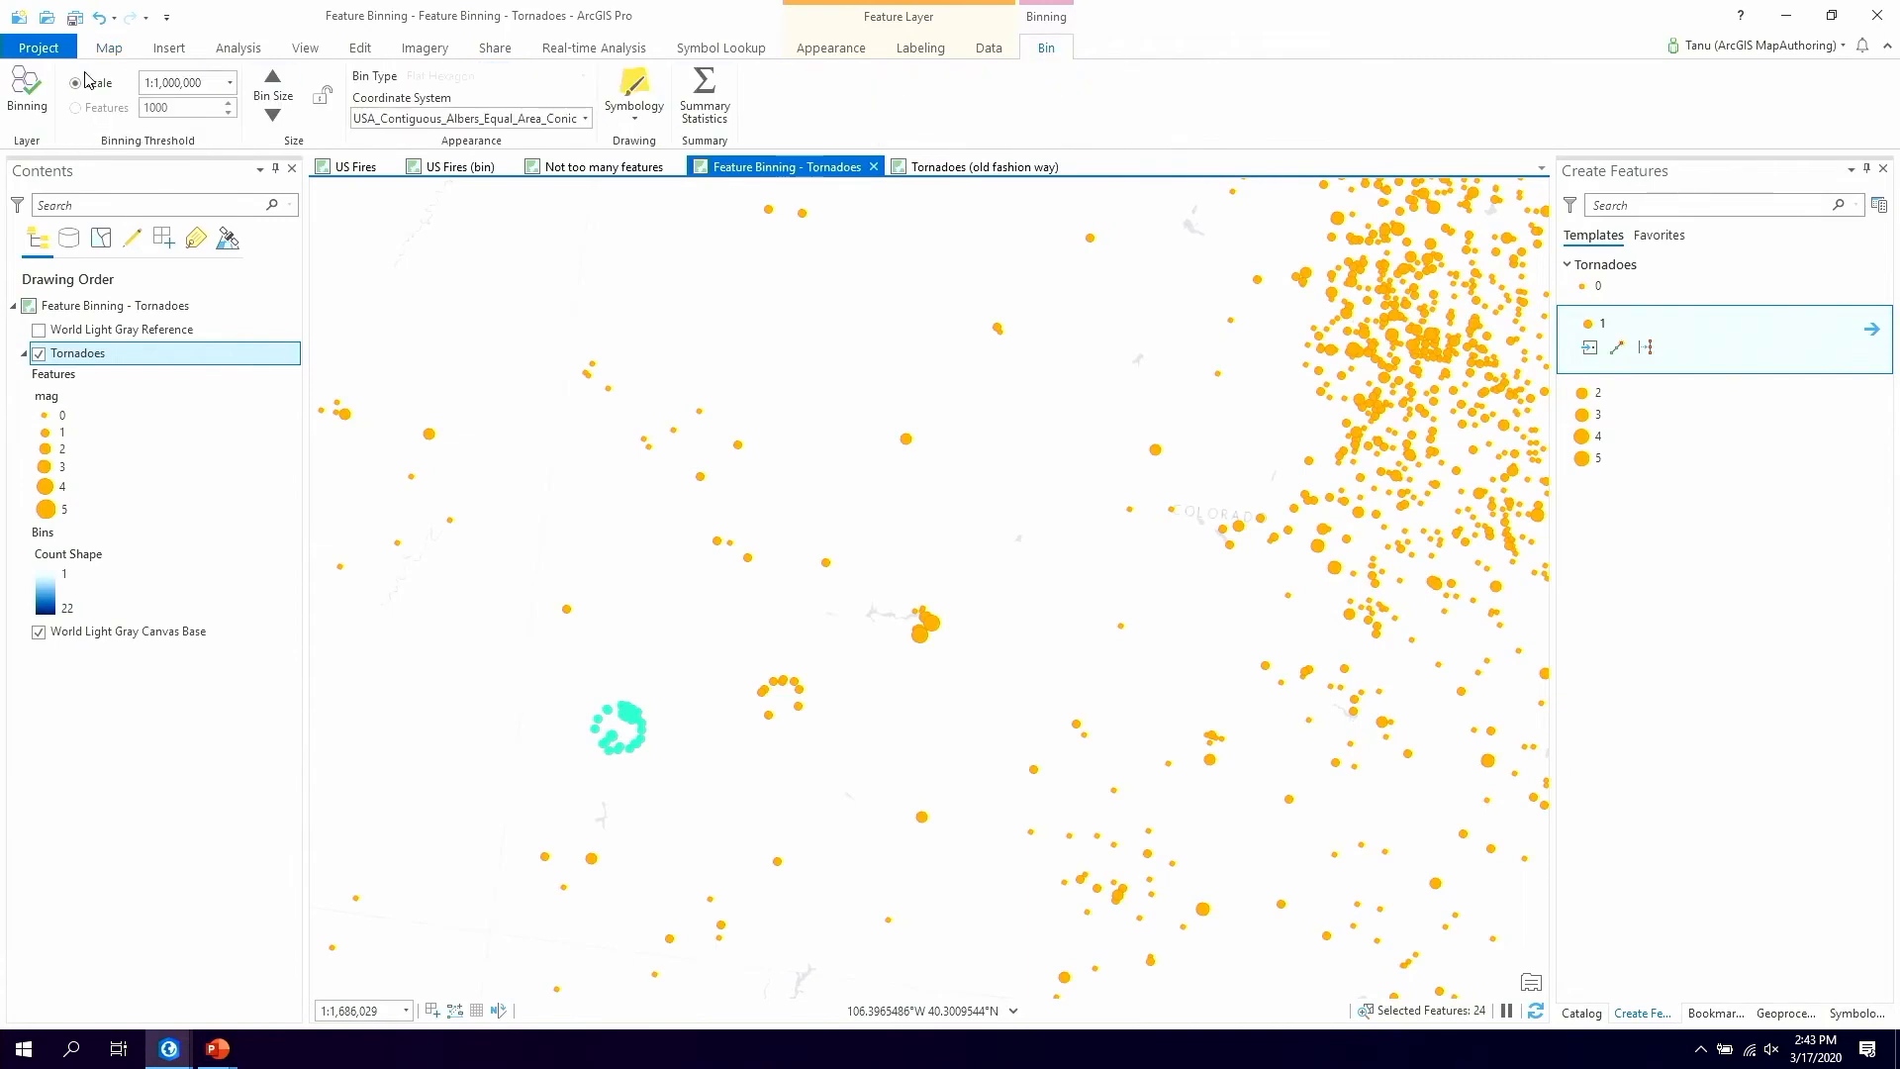
left_click(27, 94)
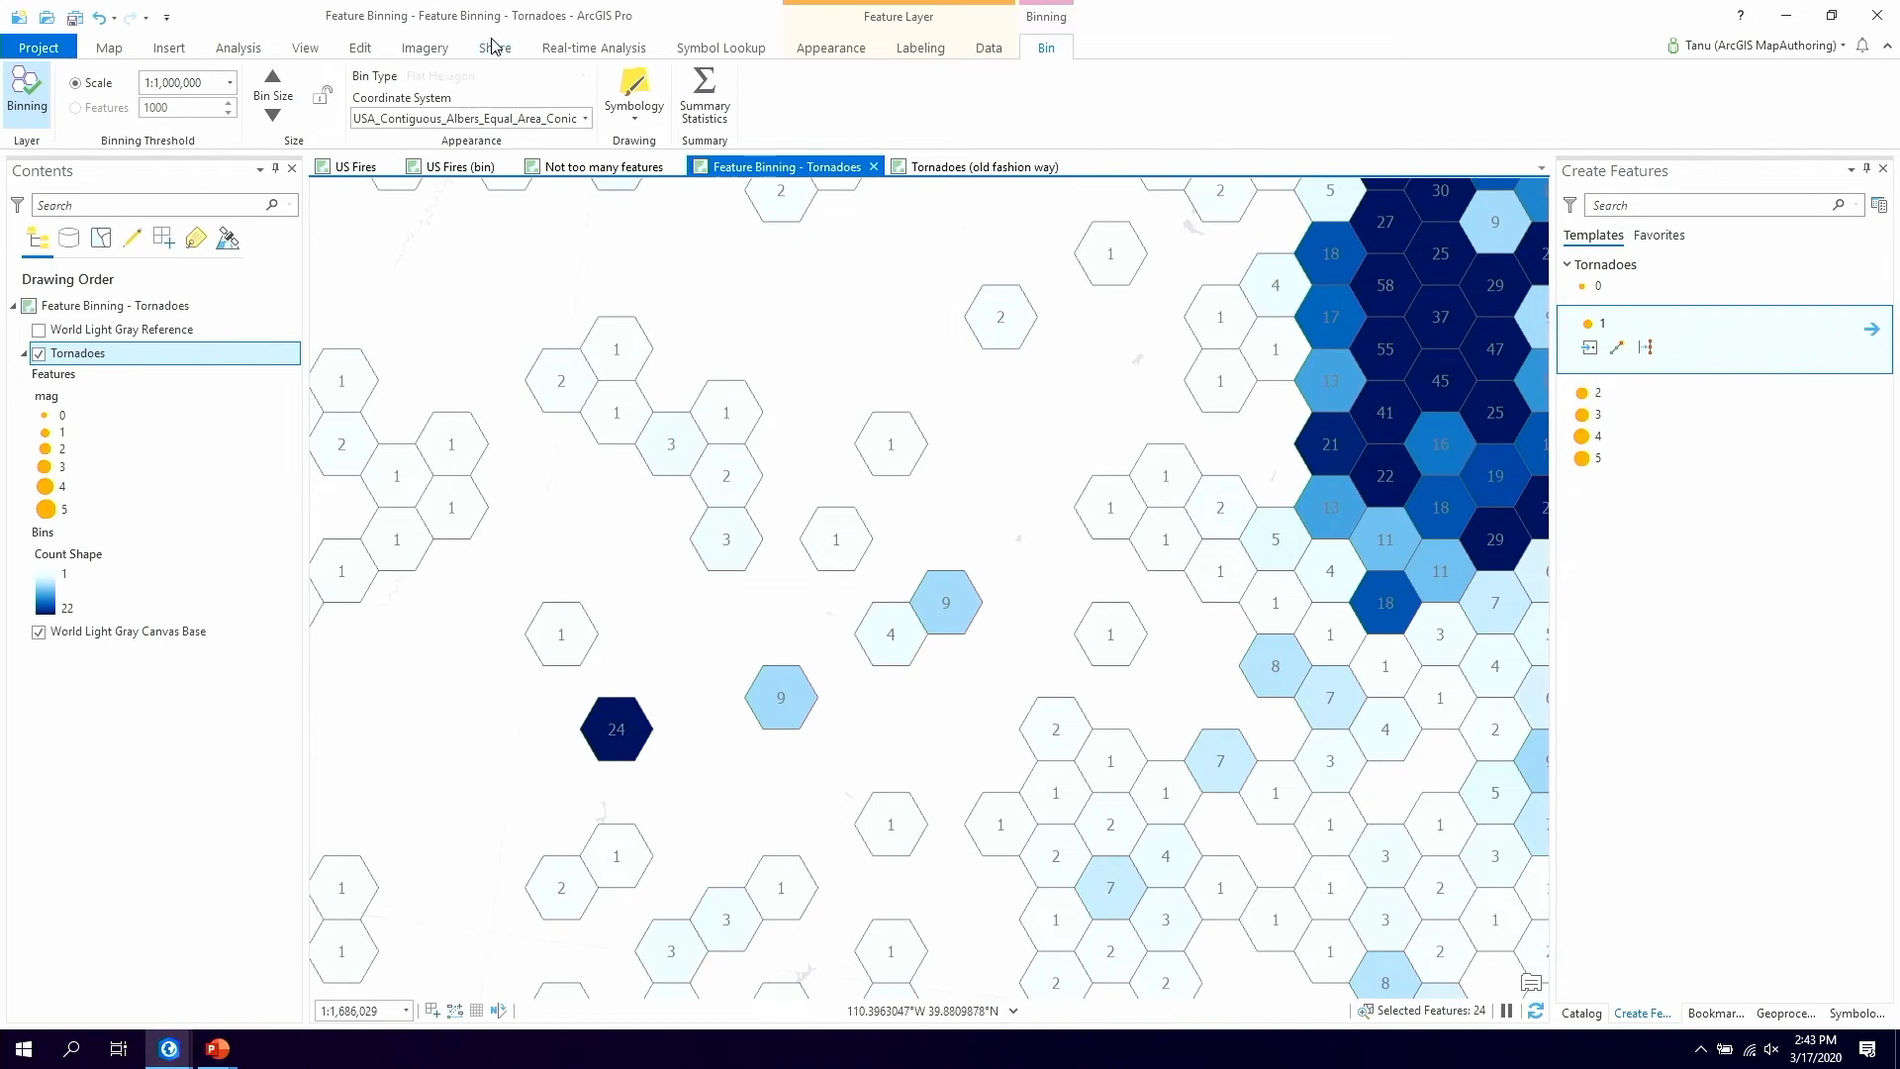
left_click(361, 48)
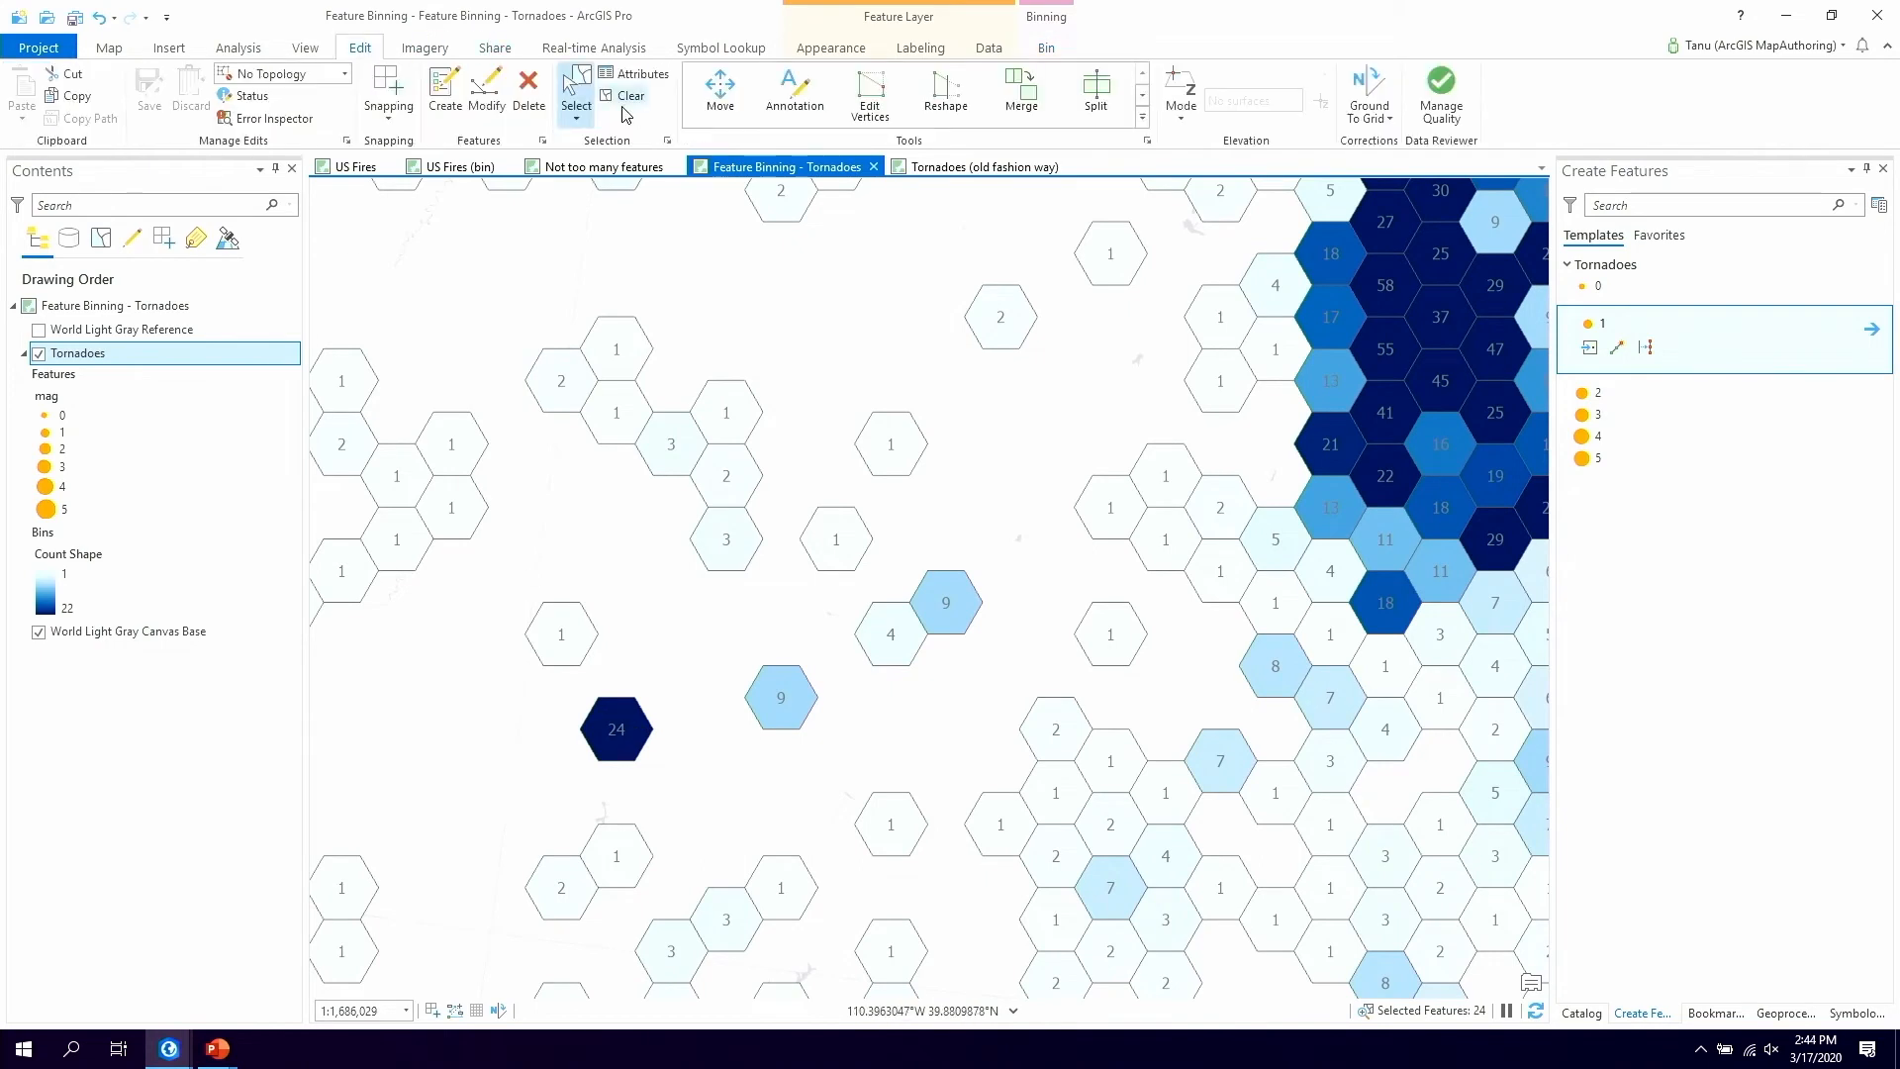
left_click(536, 89)
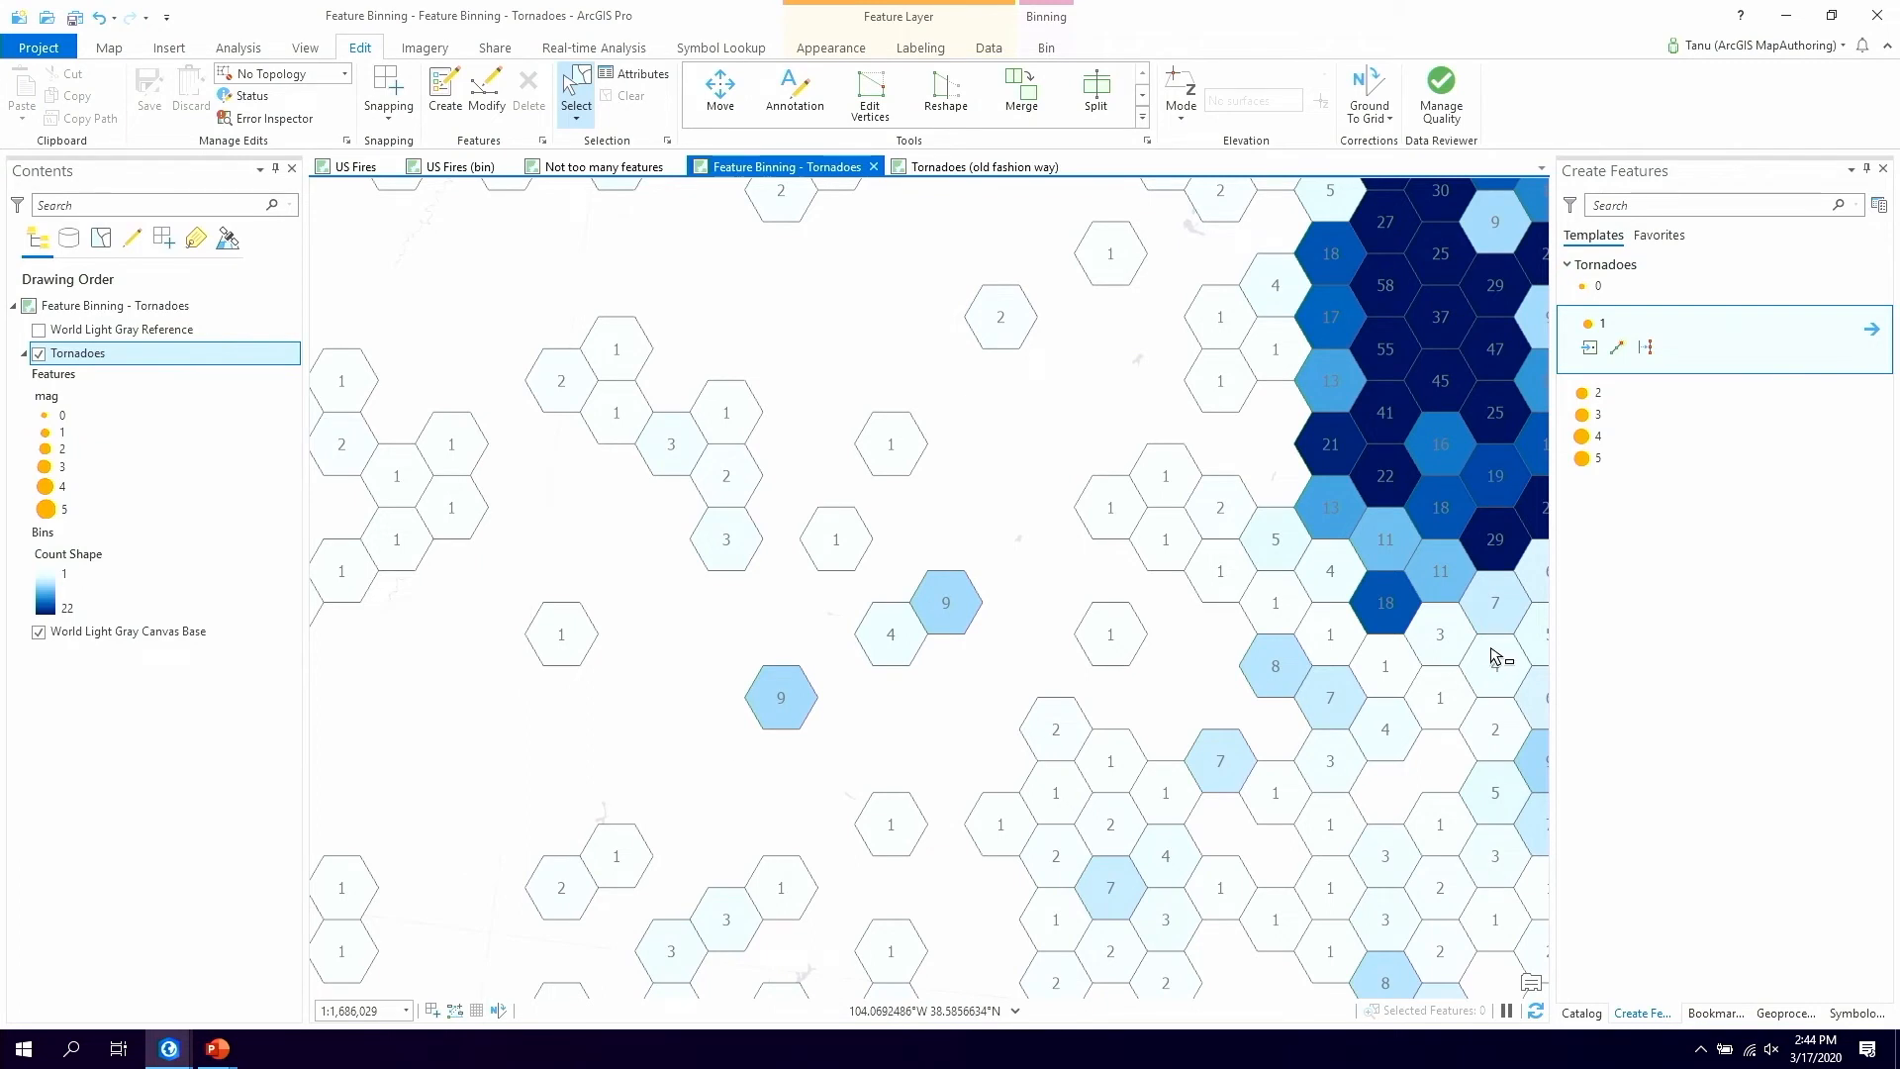
Search the geoprocessing tools for "bin", locate Enable Feature Binning in its toolset and open the tool
left_click(1786, 1012)
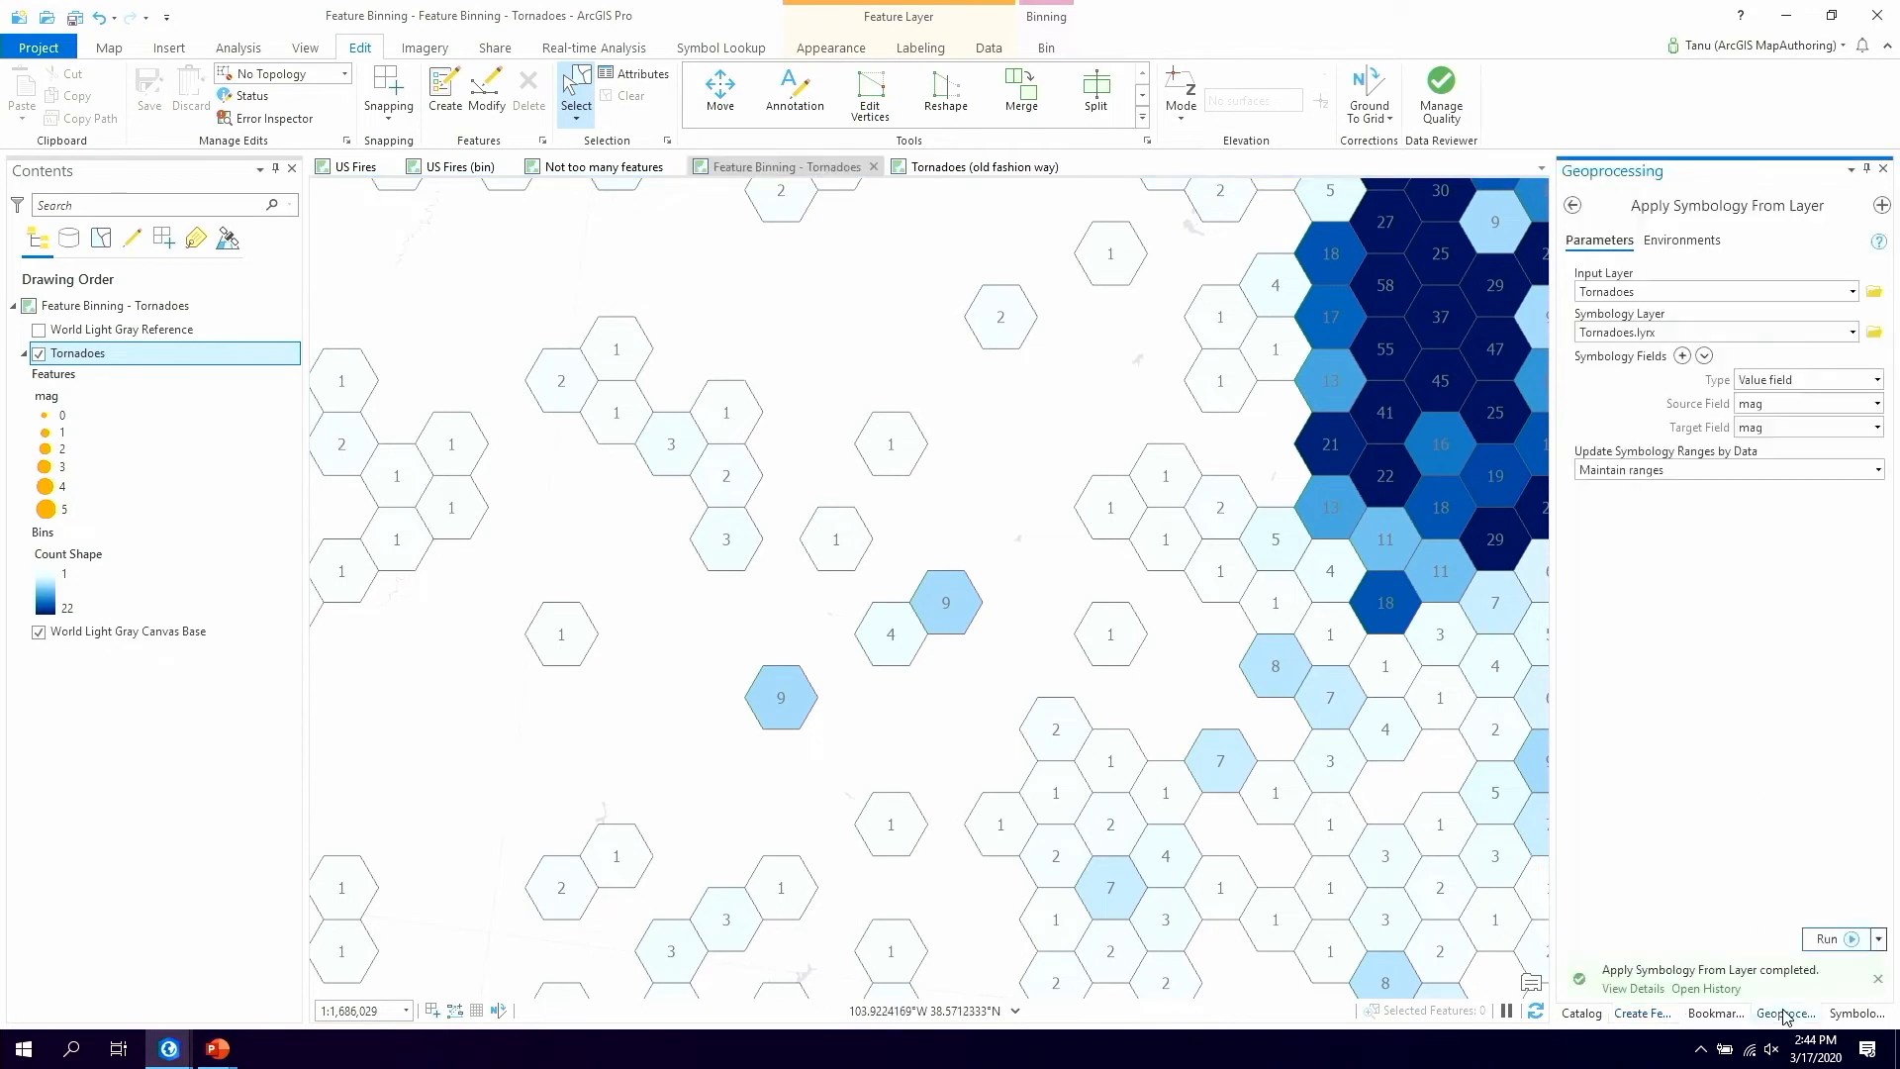
left_click(1573, 205)
left_click(1659, 210)
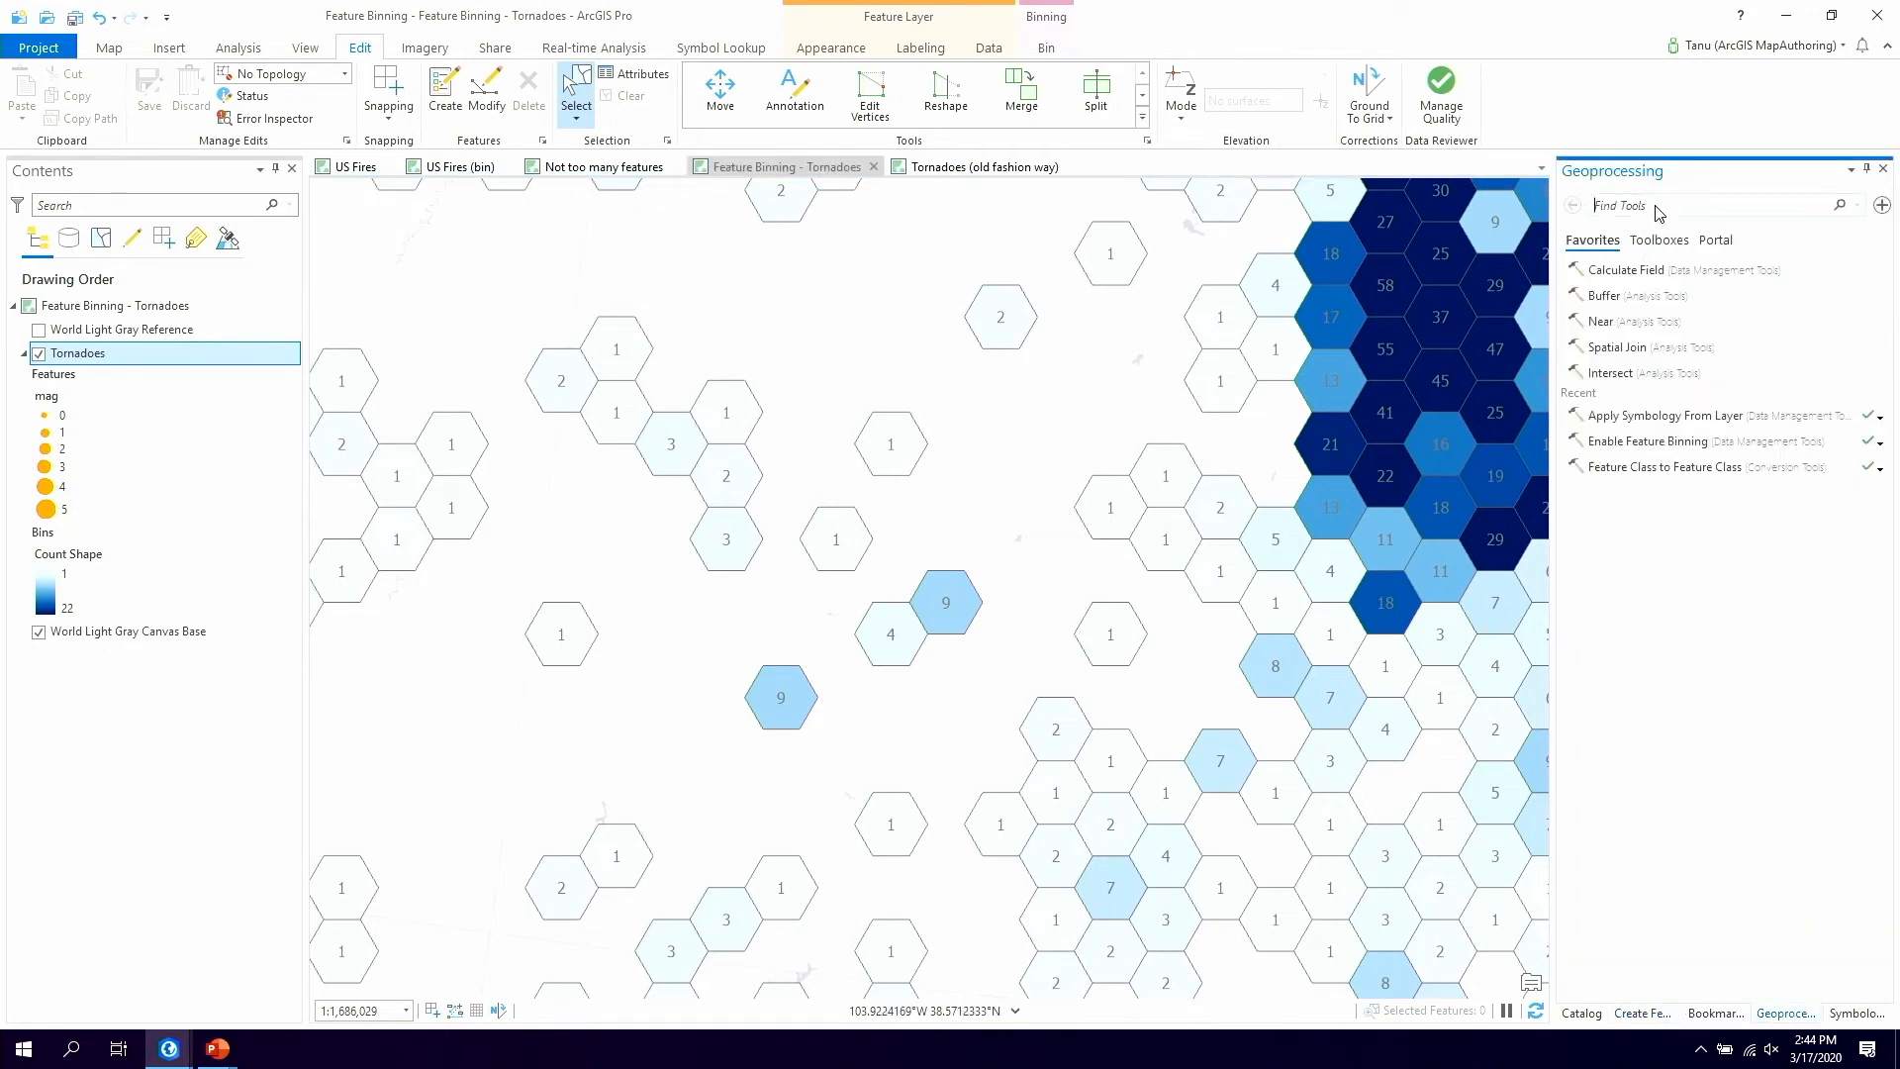
type("bin")
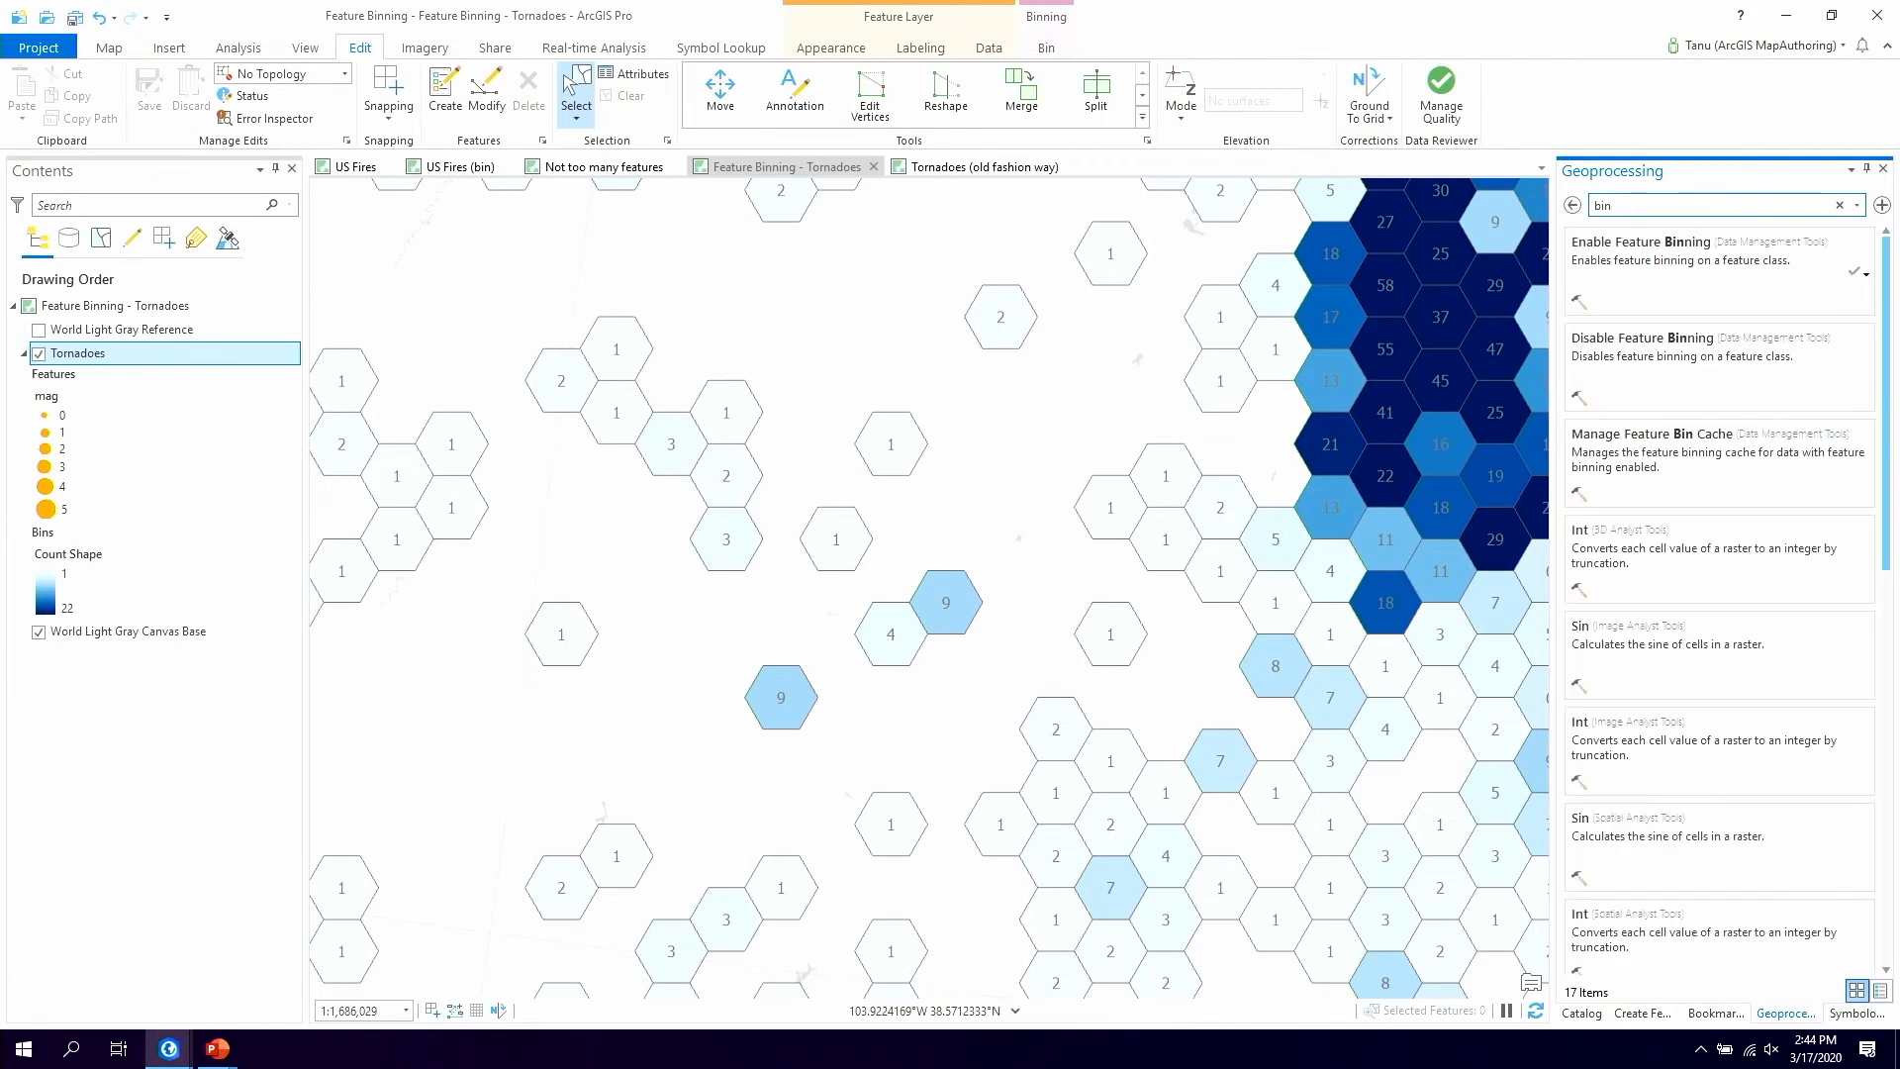
right_click(1611, 241)
left_click(1666, 297)
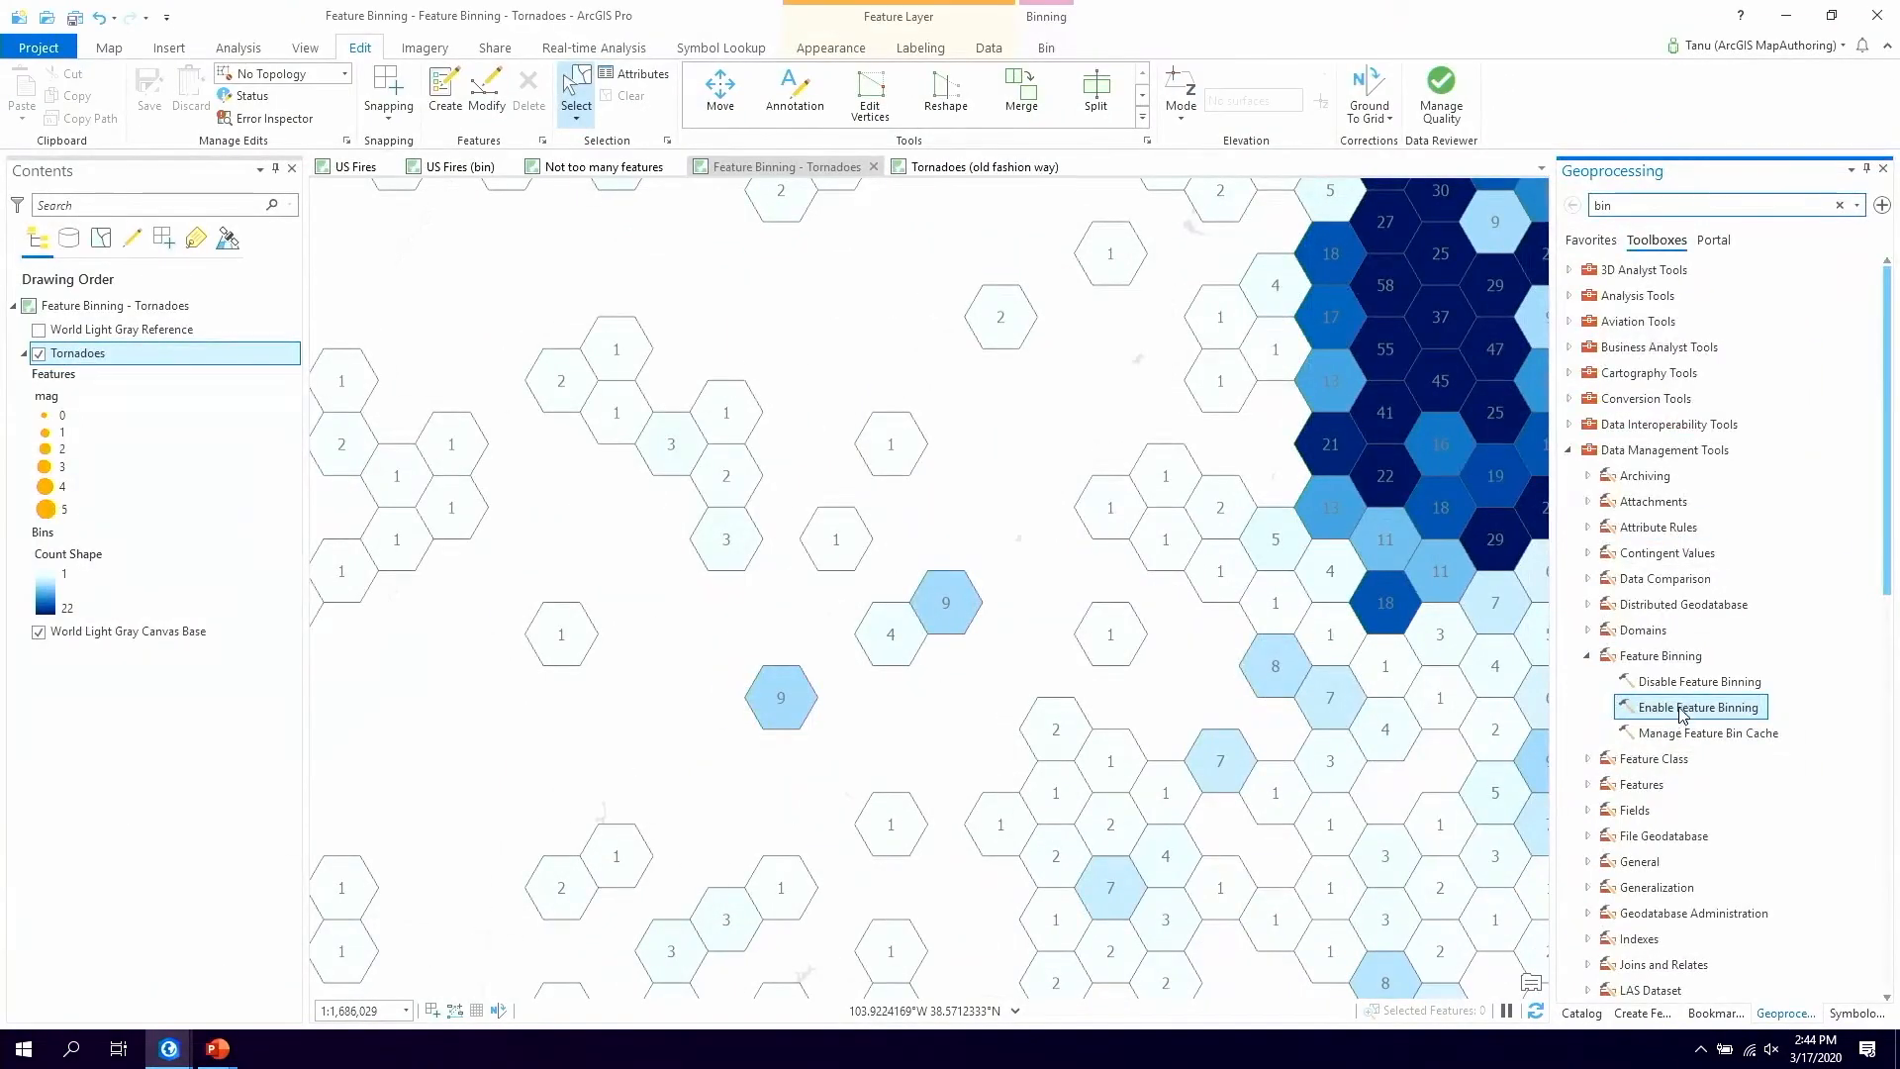
left_click(1679, 709)
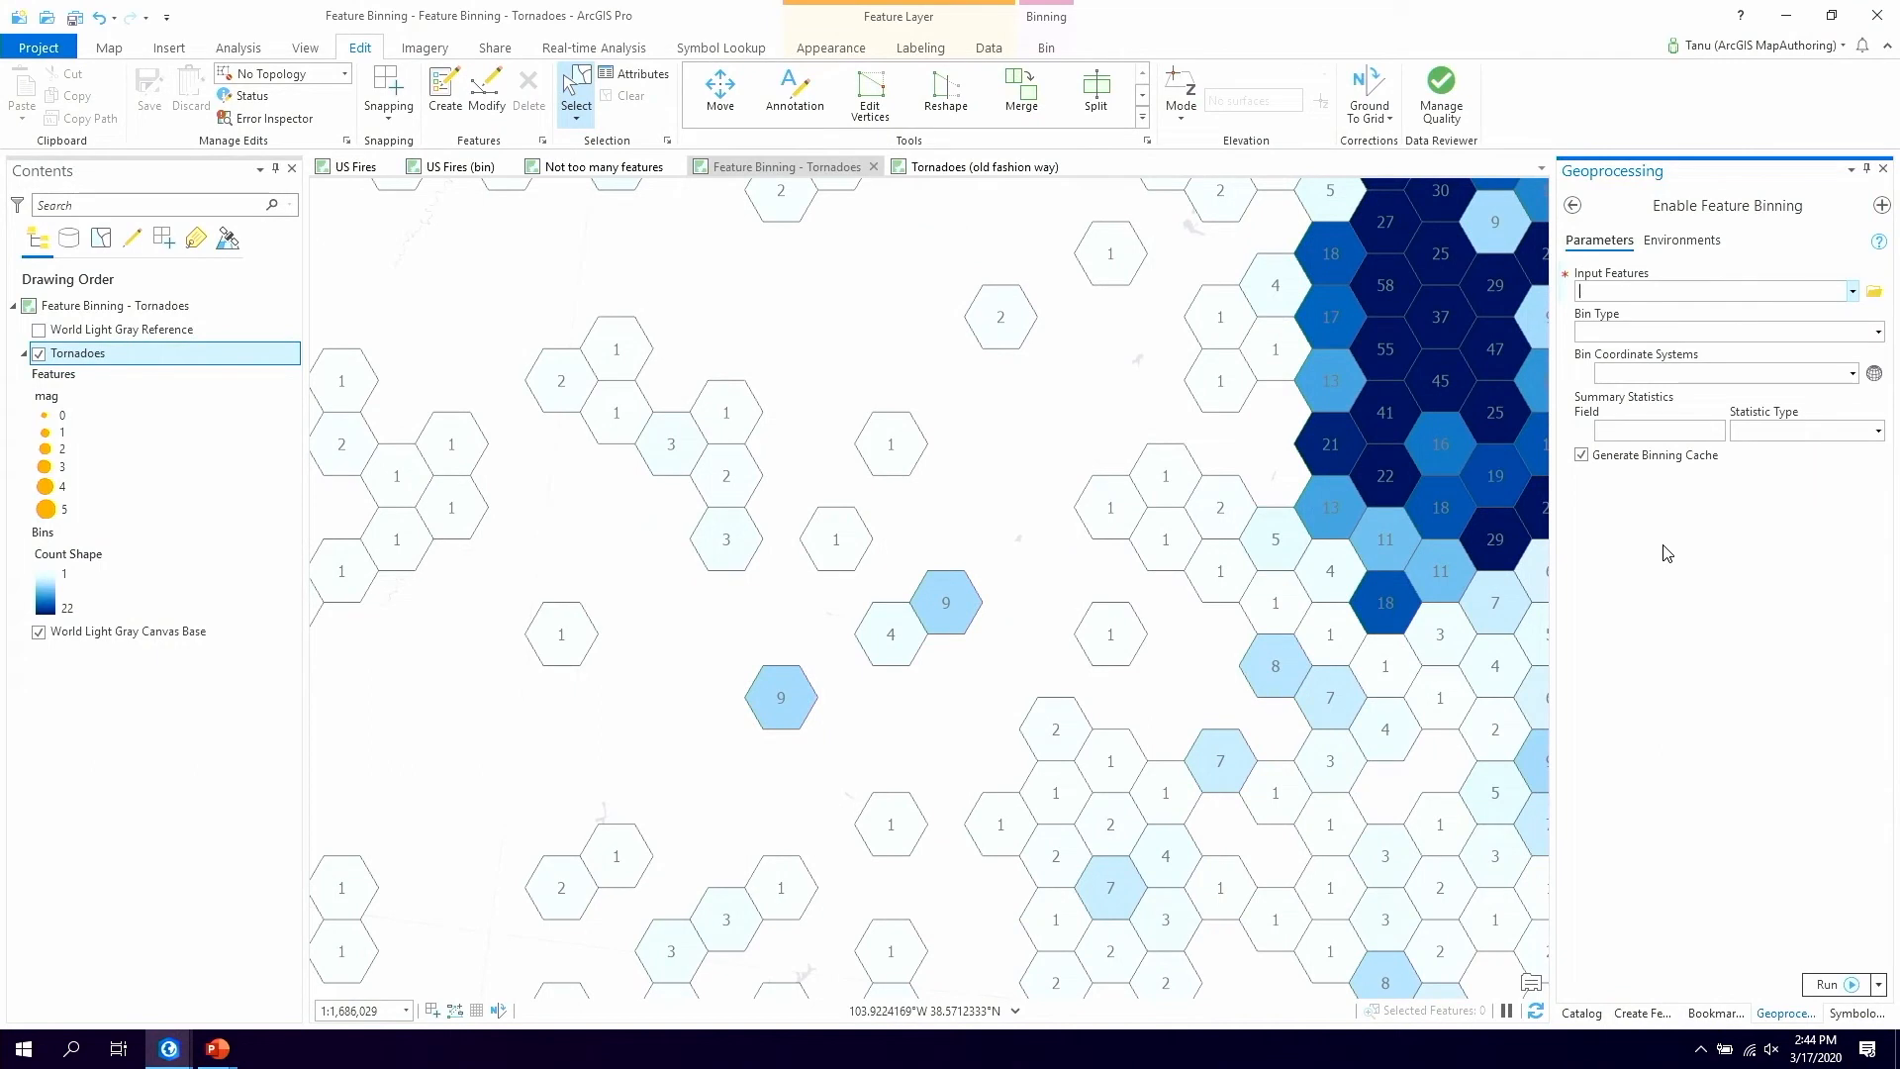
key("alt+Tab")
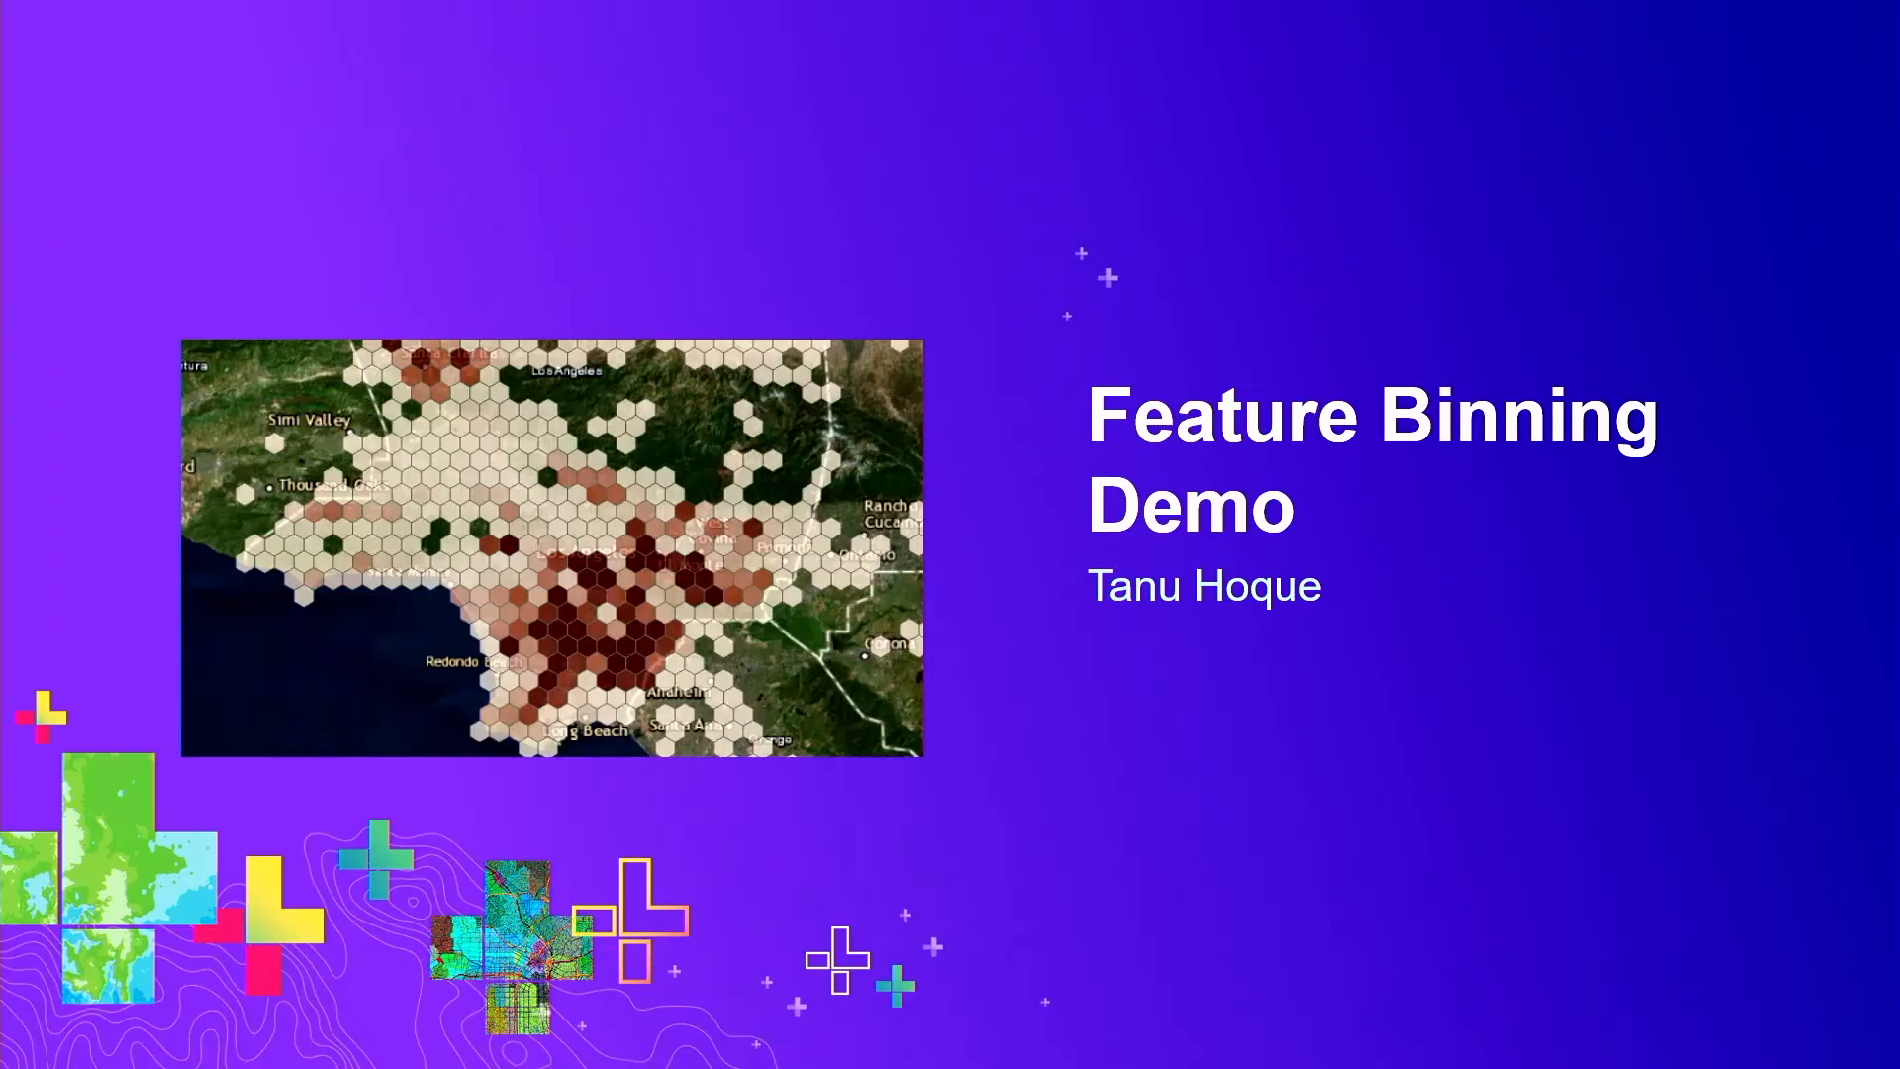
key("Right")
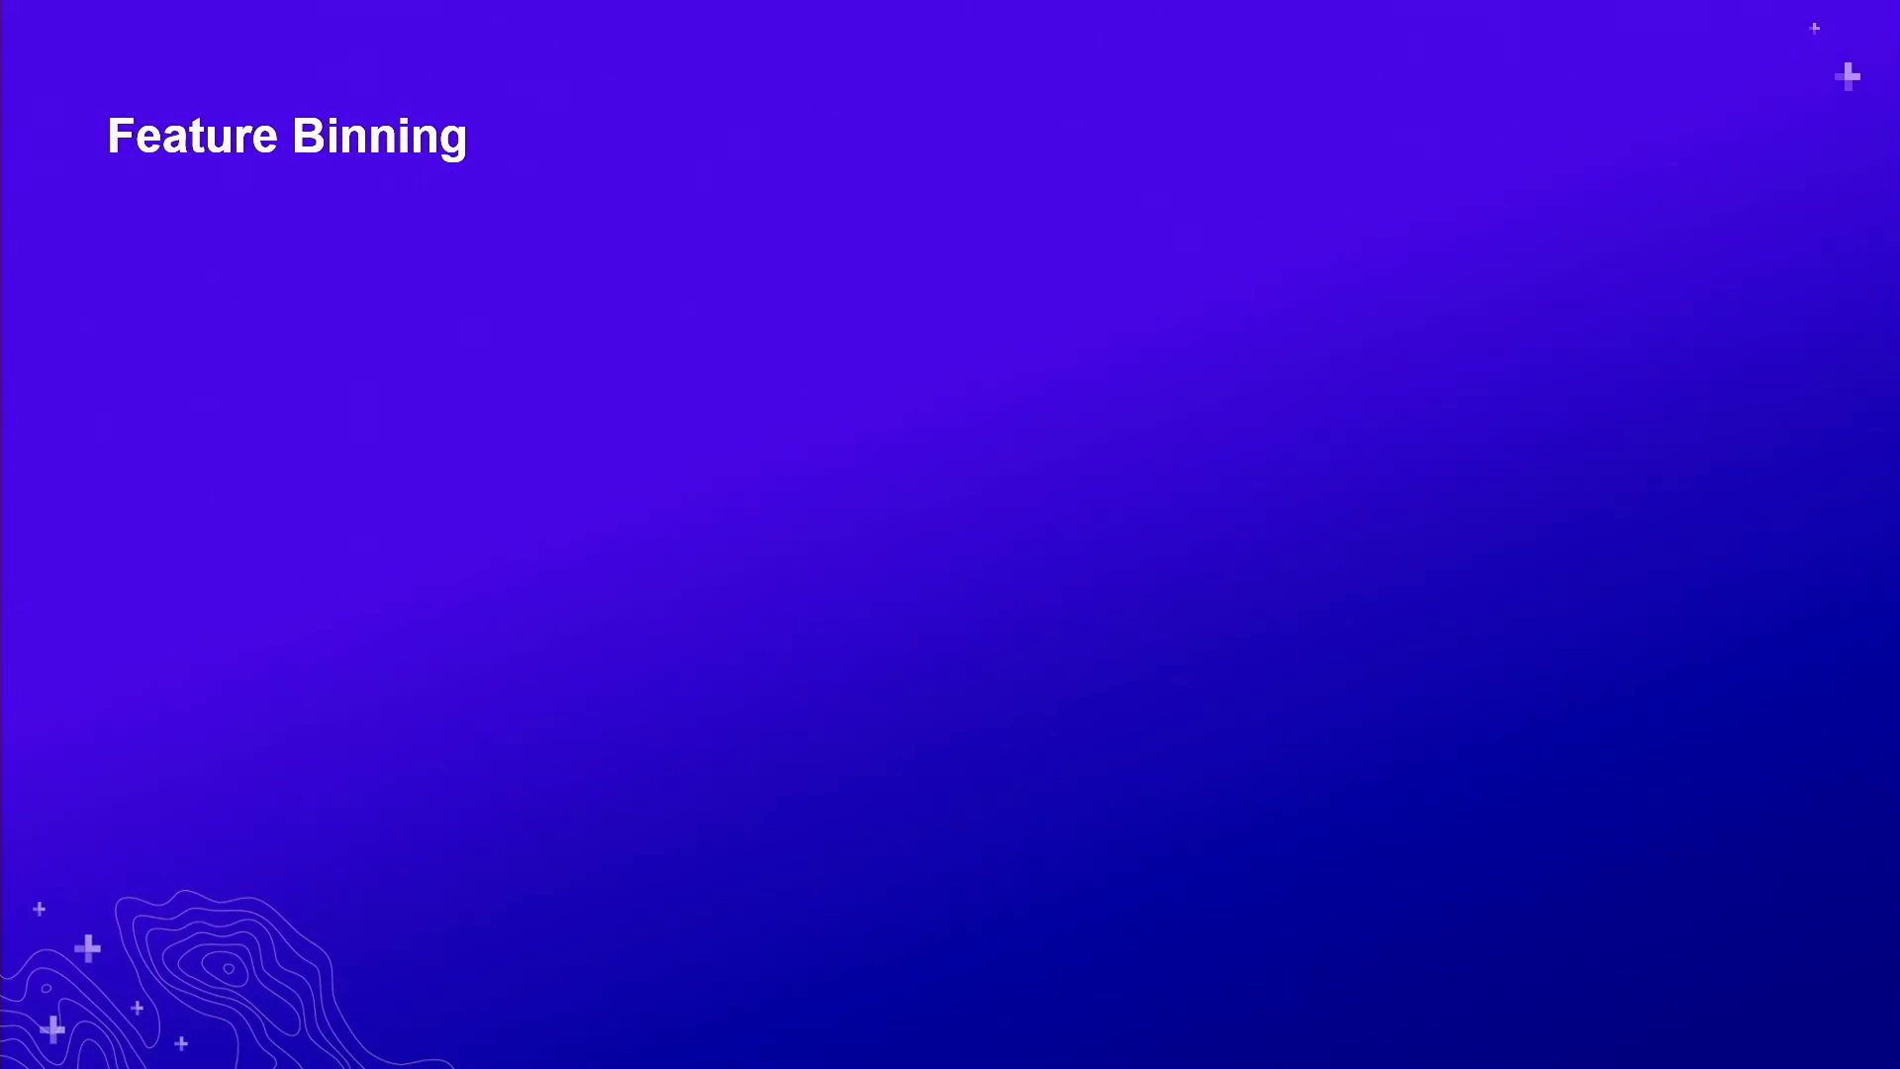
key("Right")
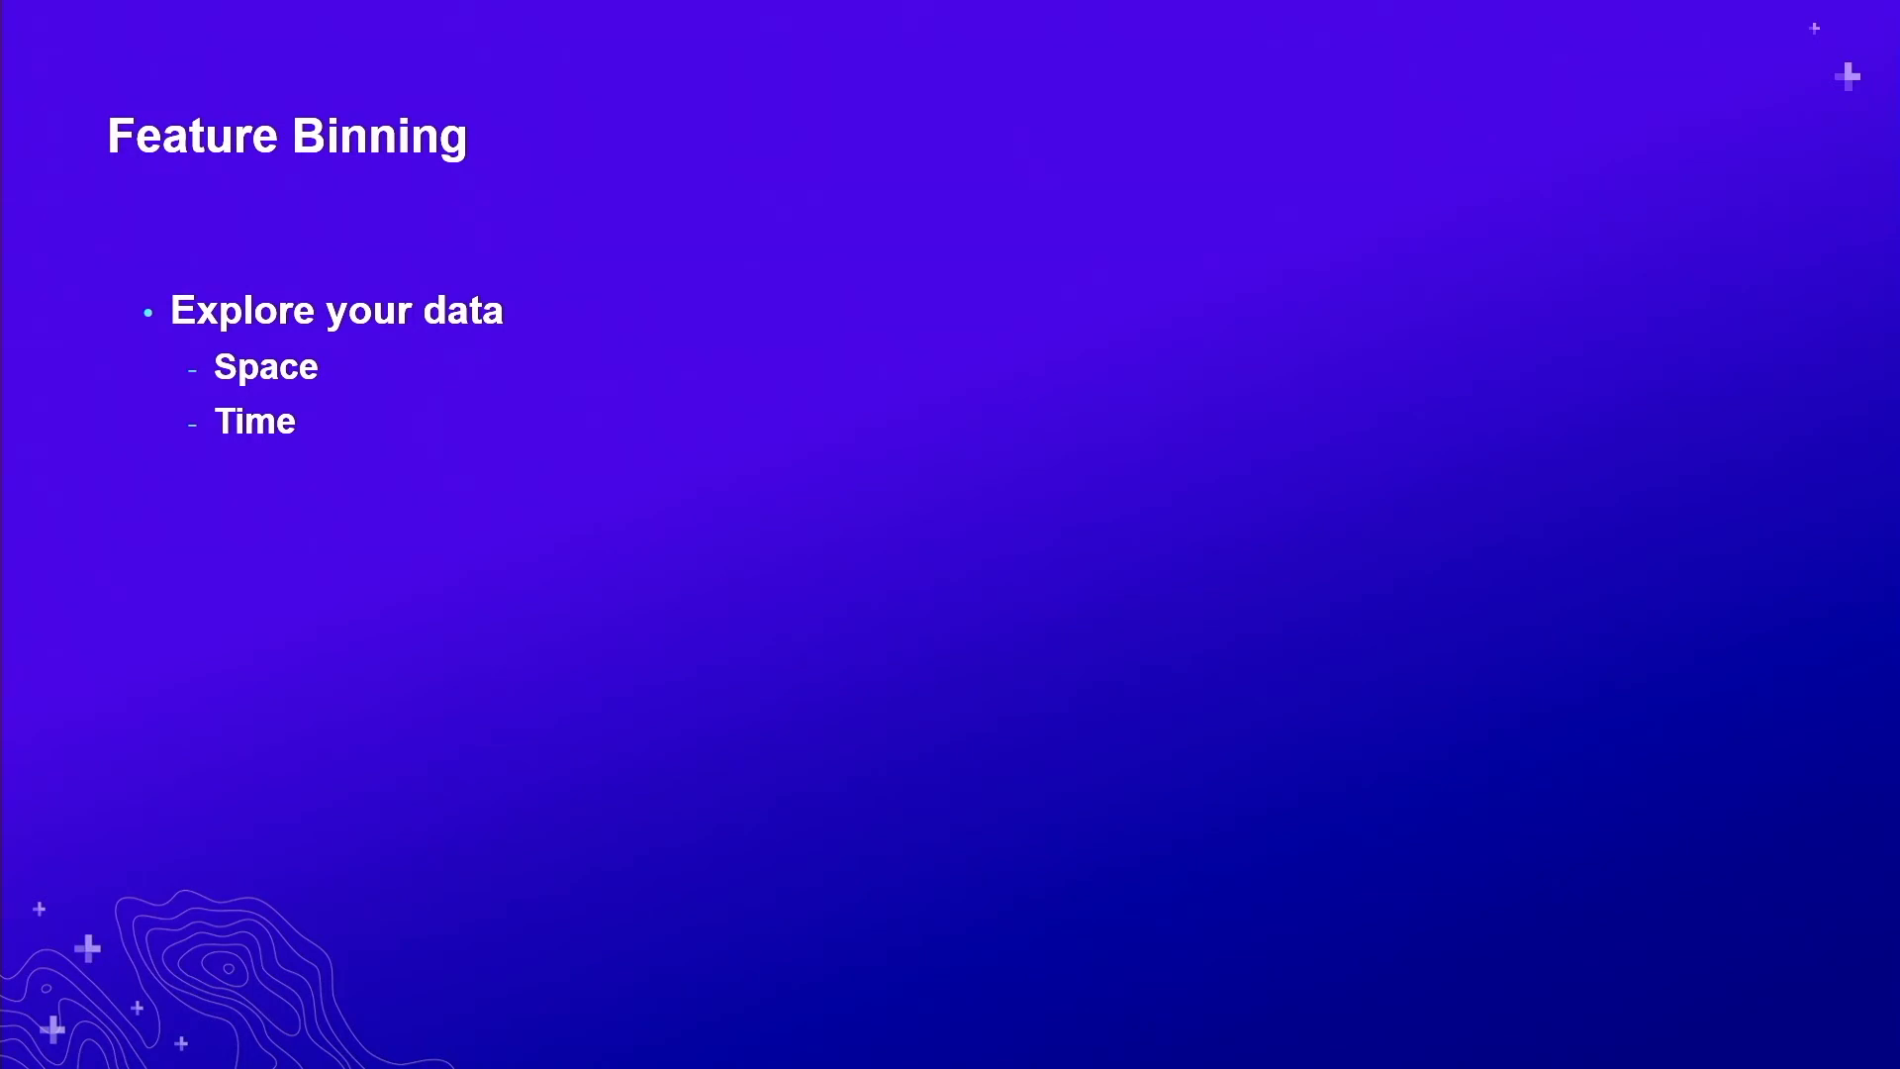
key("Right")
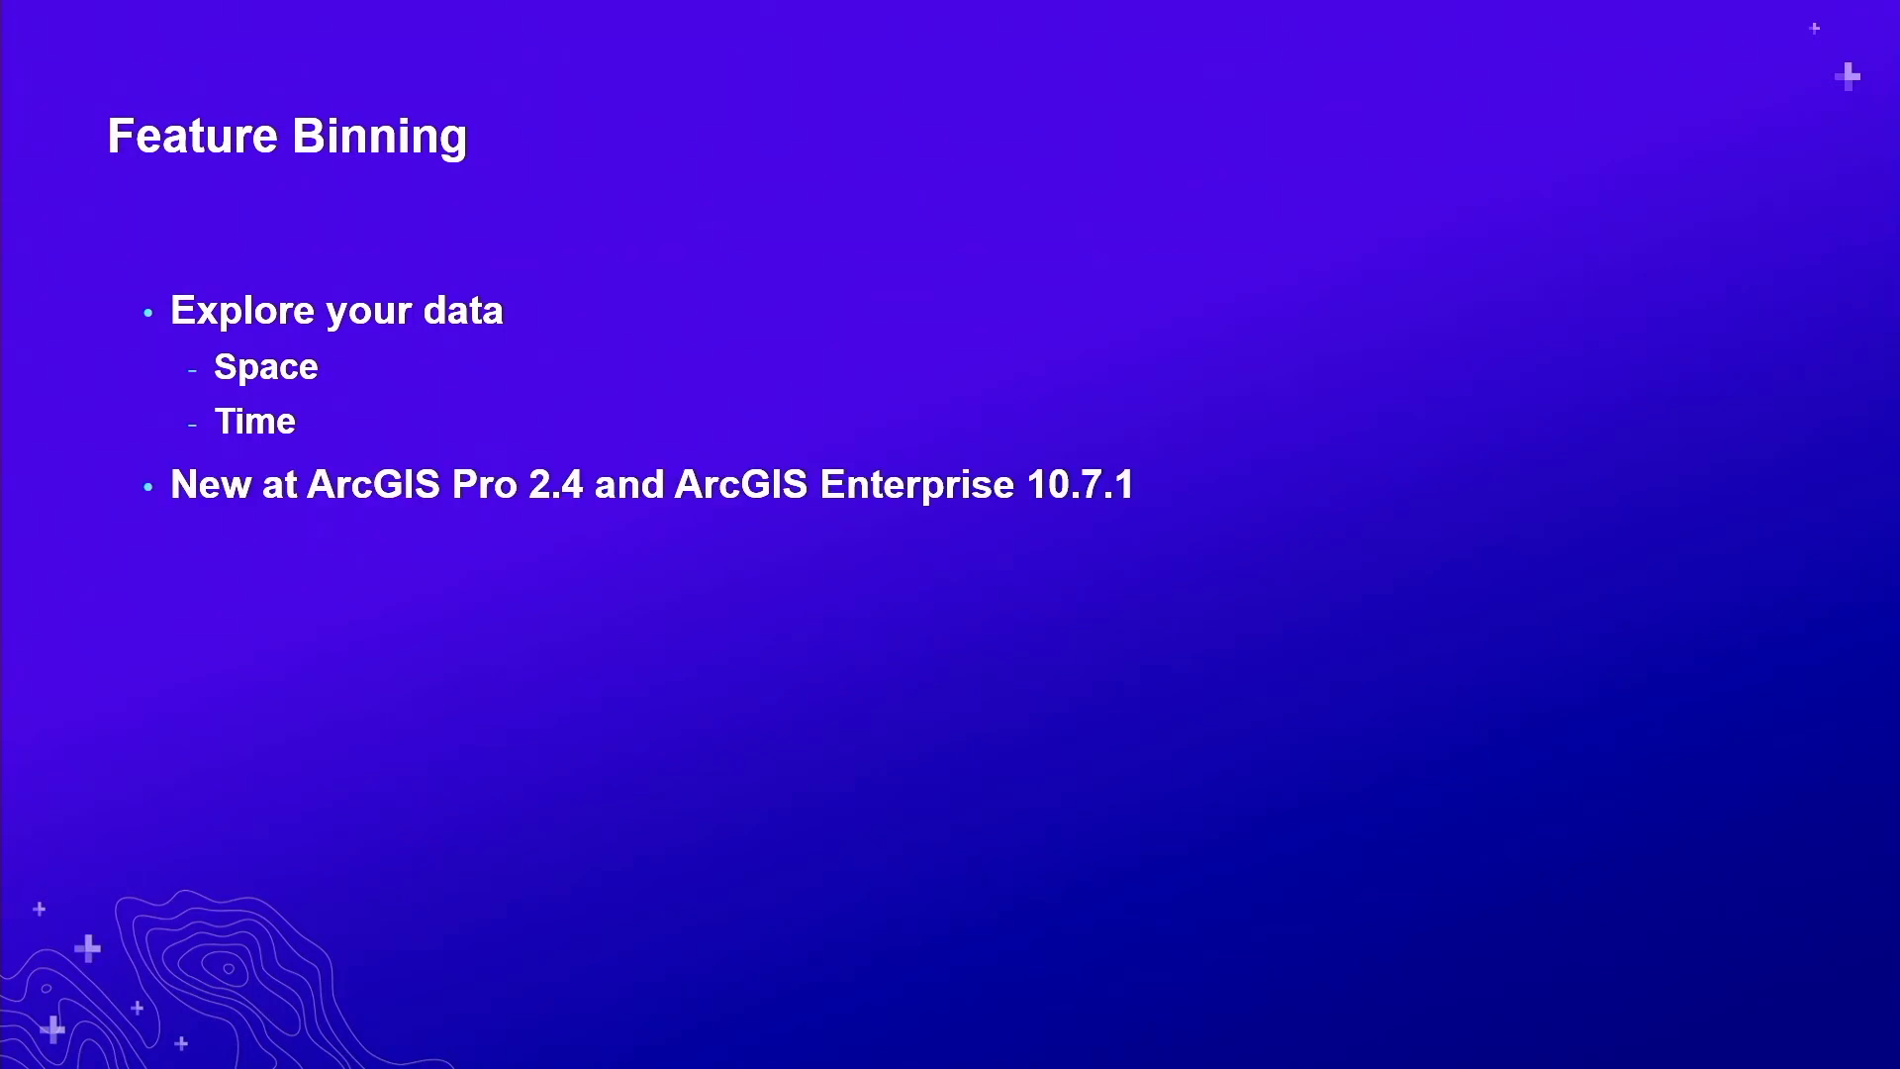
key("Right")
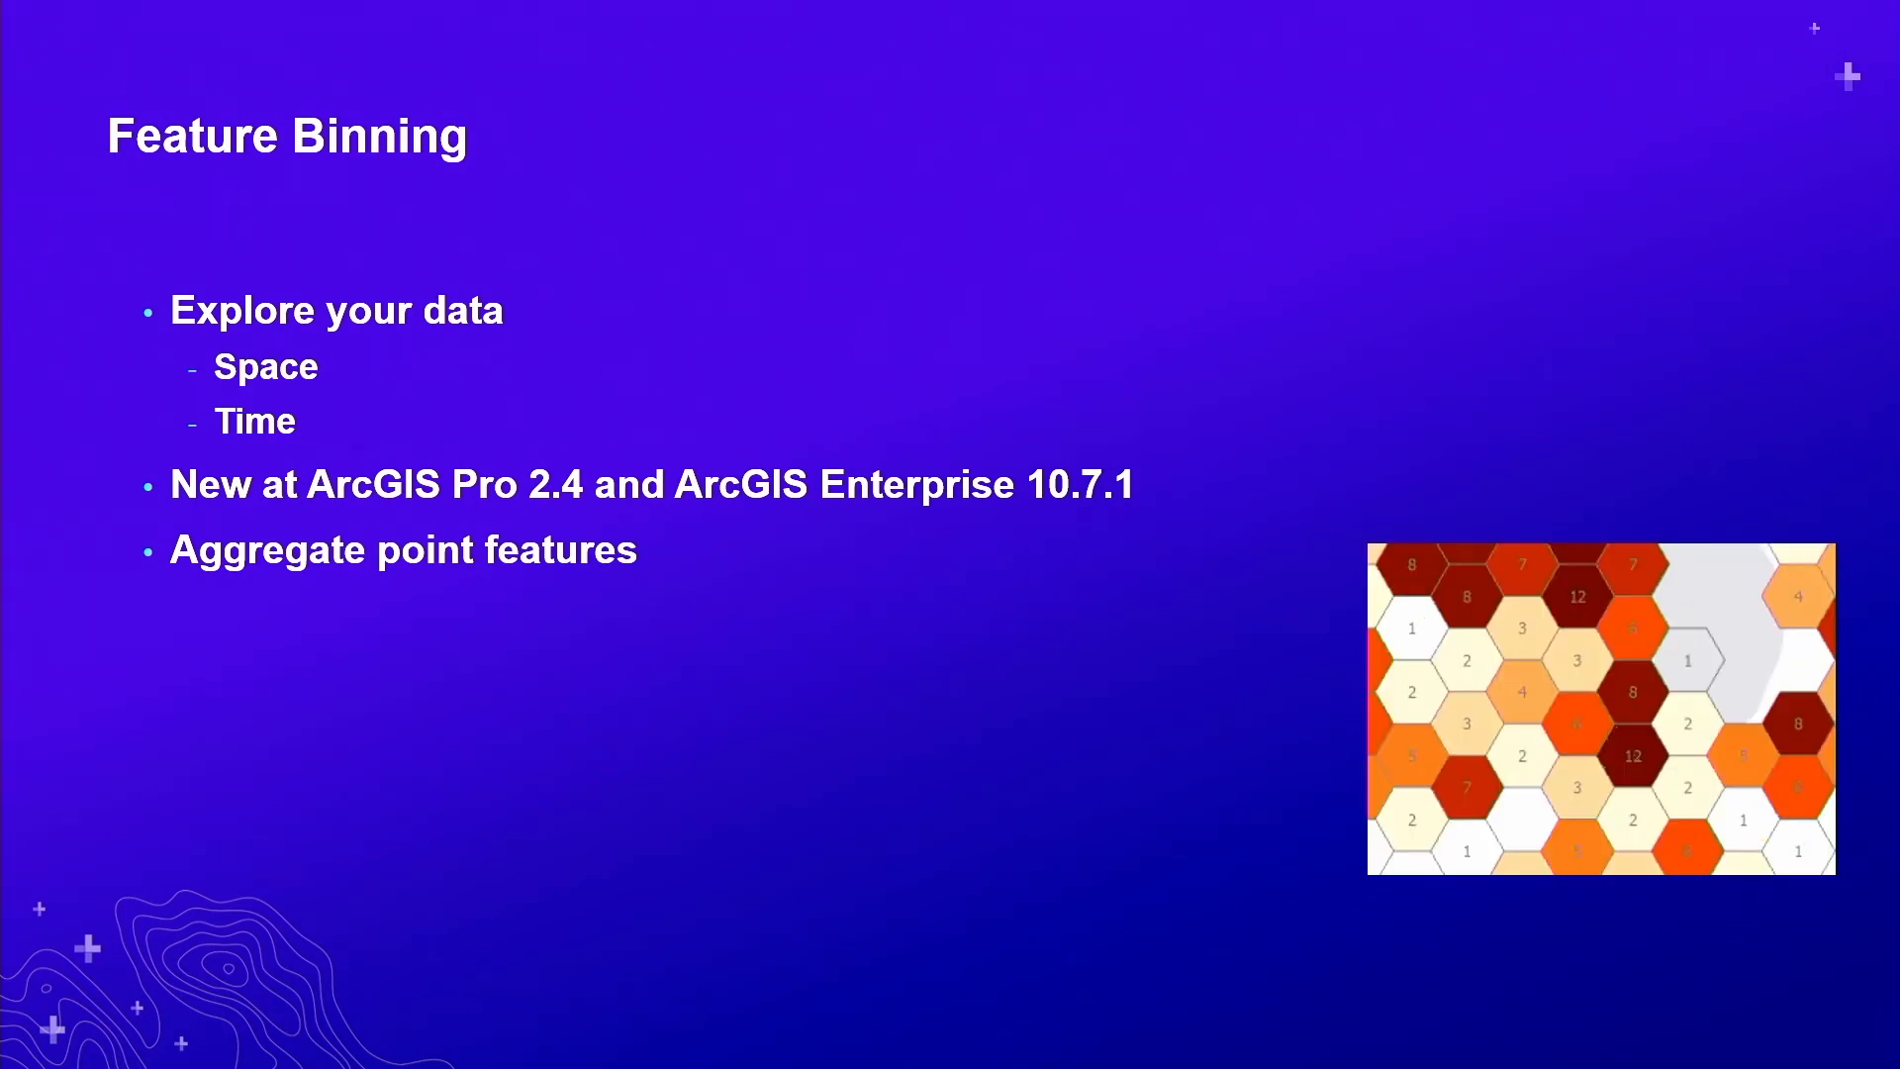
key("Right")
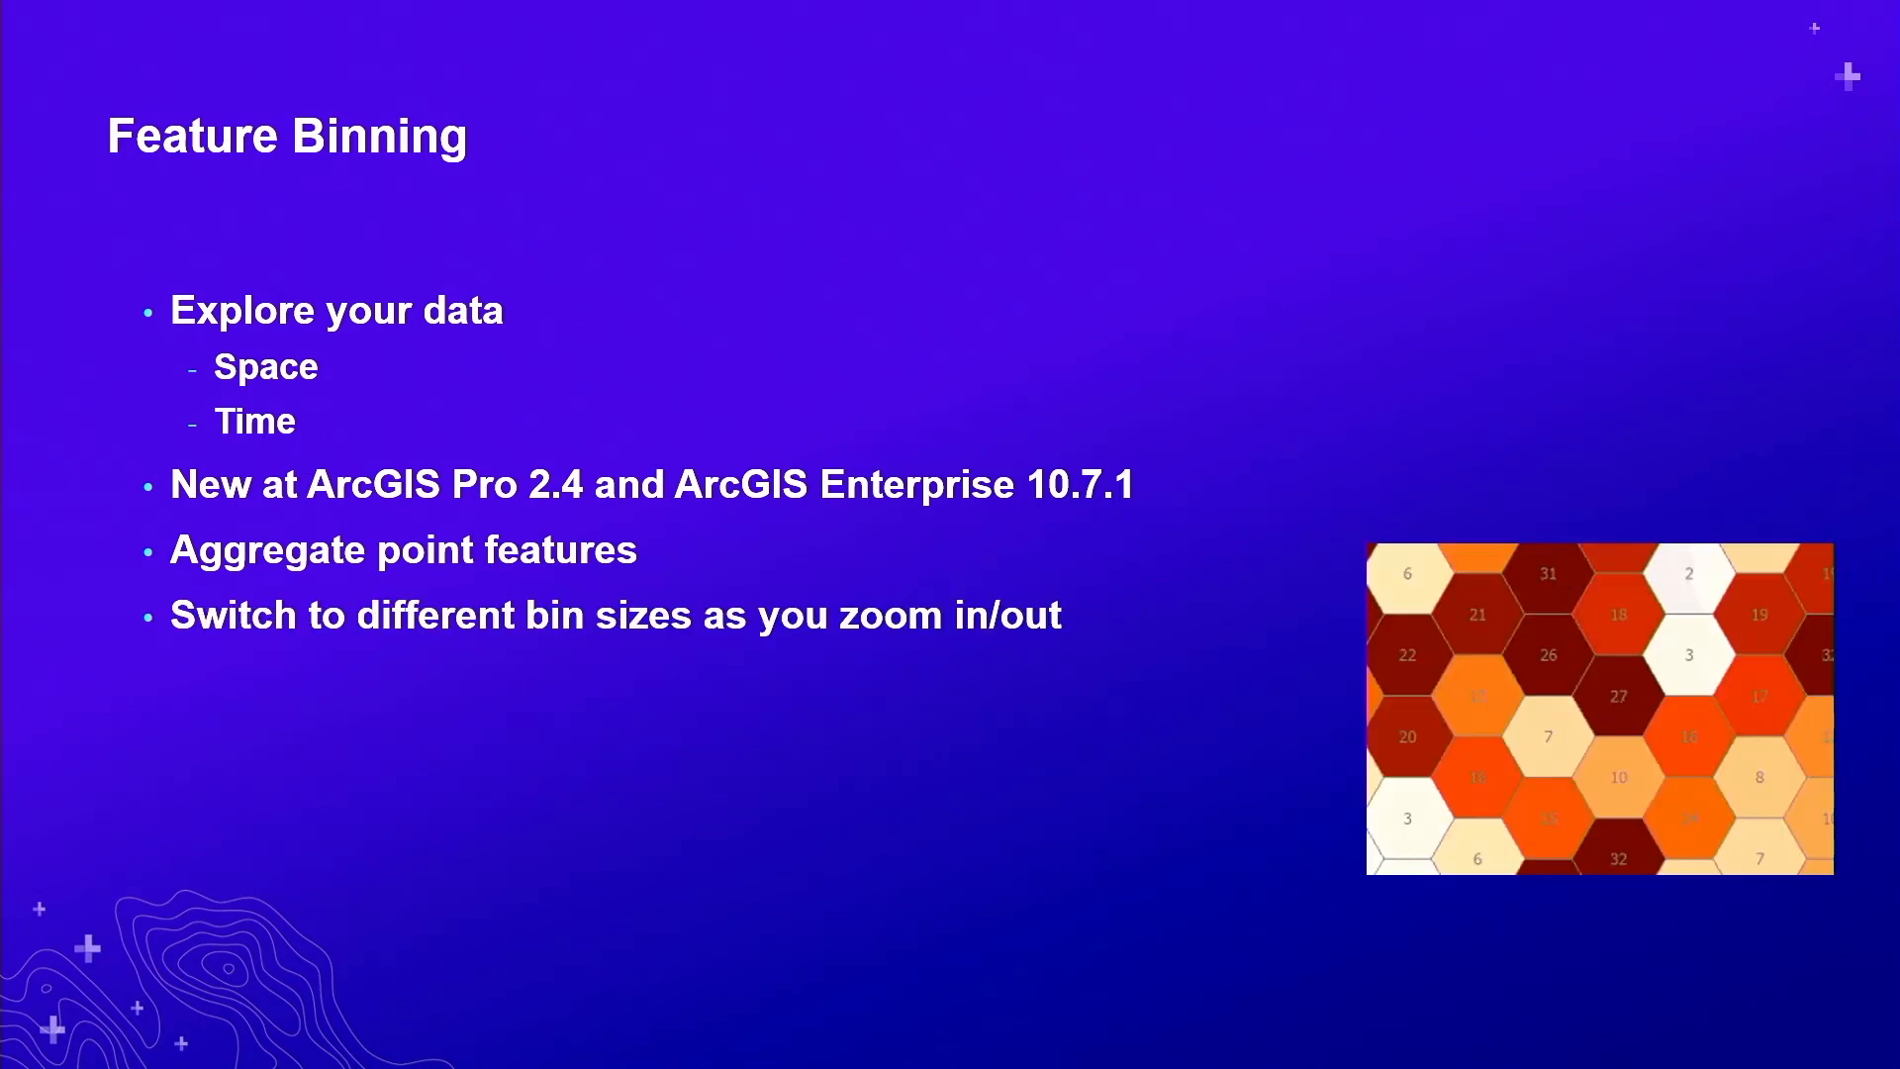
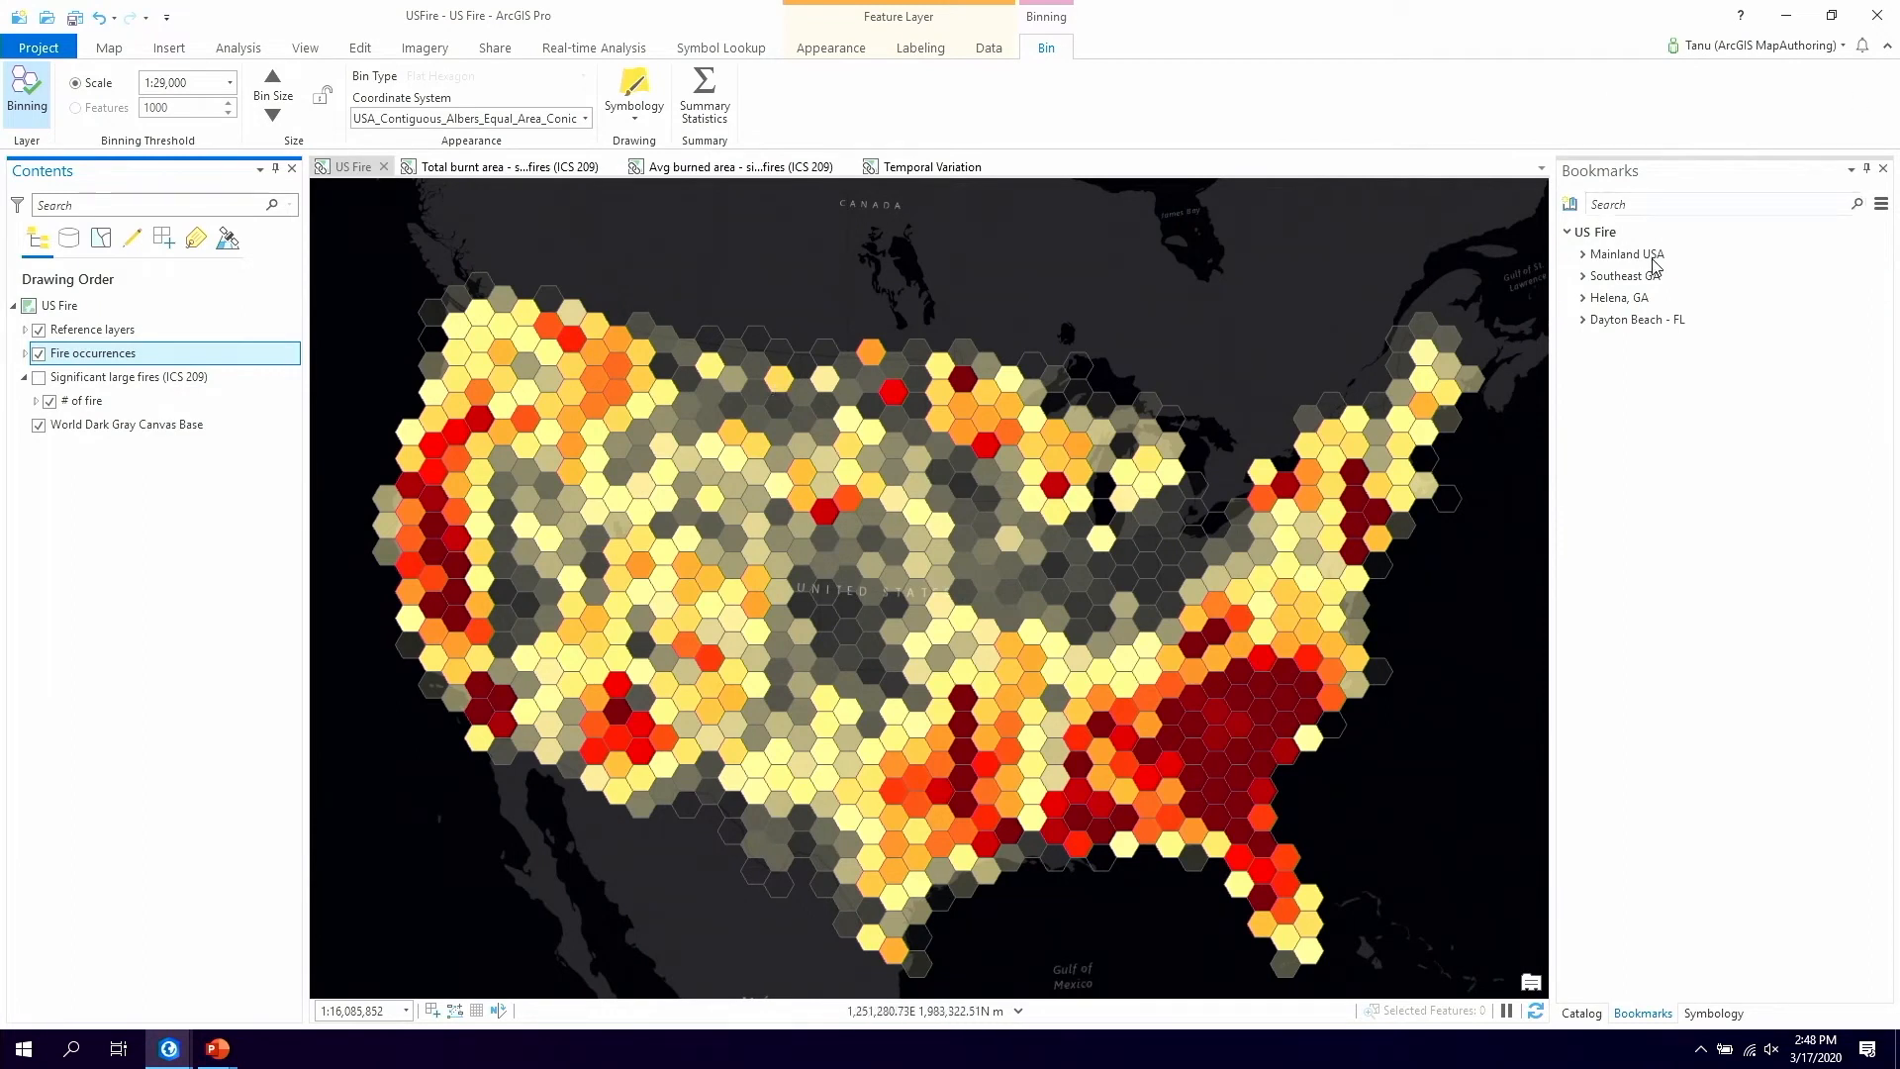
Lock the Fire occurrences bin size at the Southeast GA bookmark and zoom to the Helena, GA bookmark
left_click(1844, 279)
left_click(1827, 276)
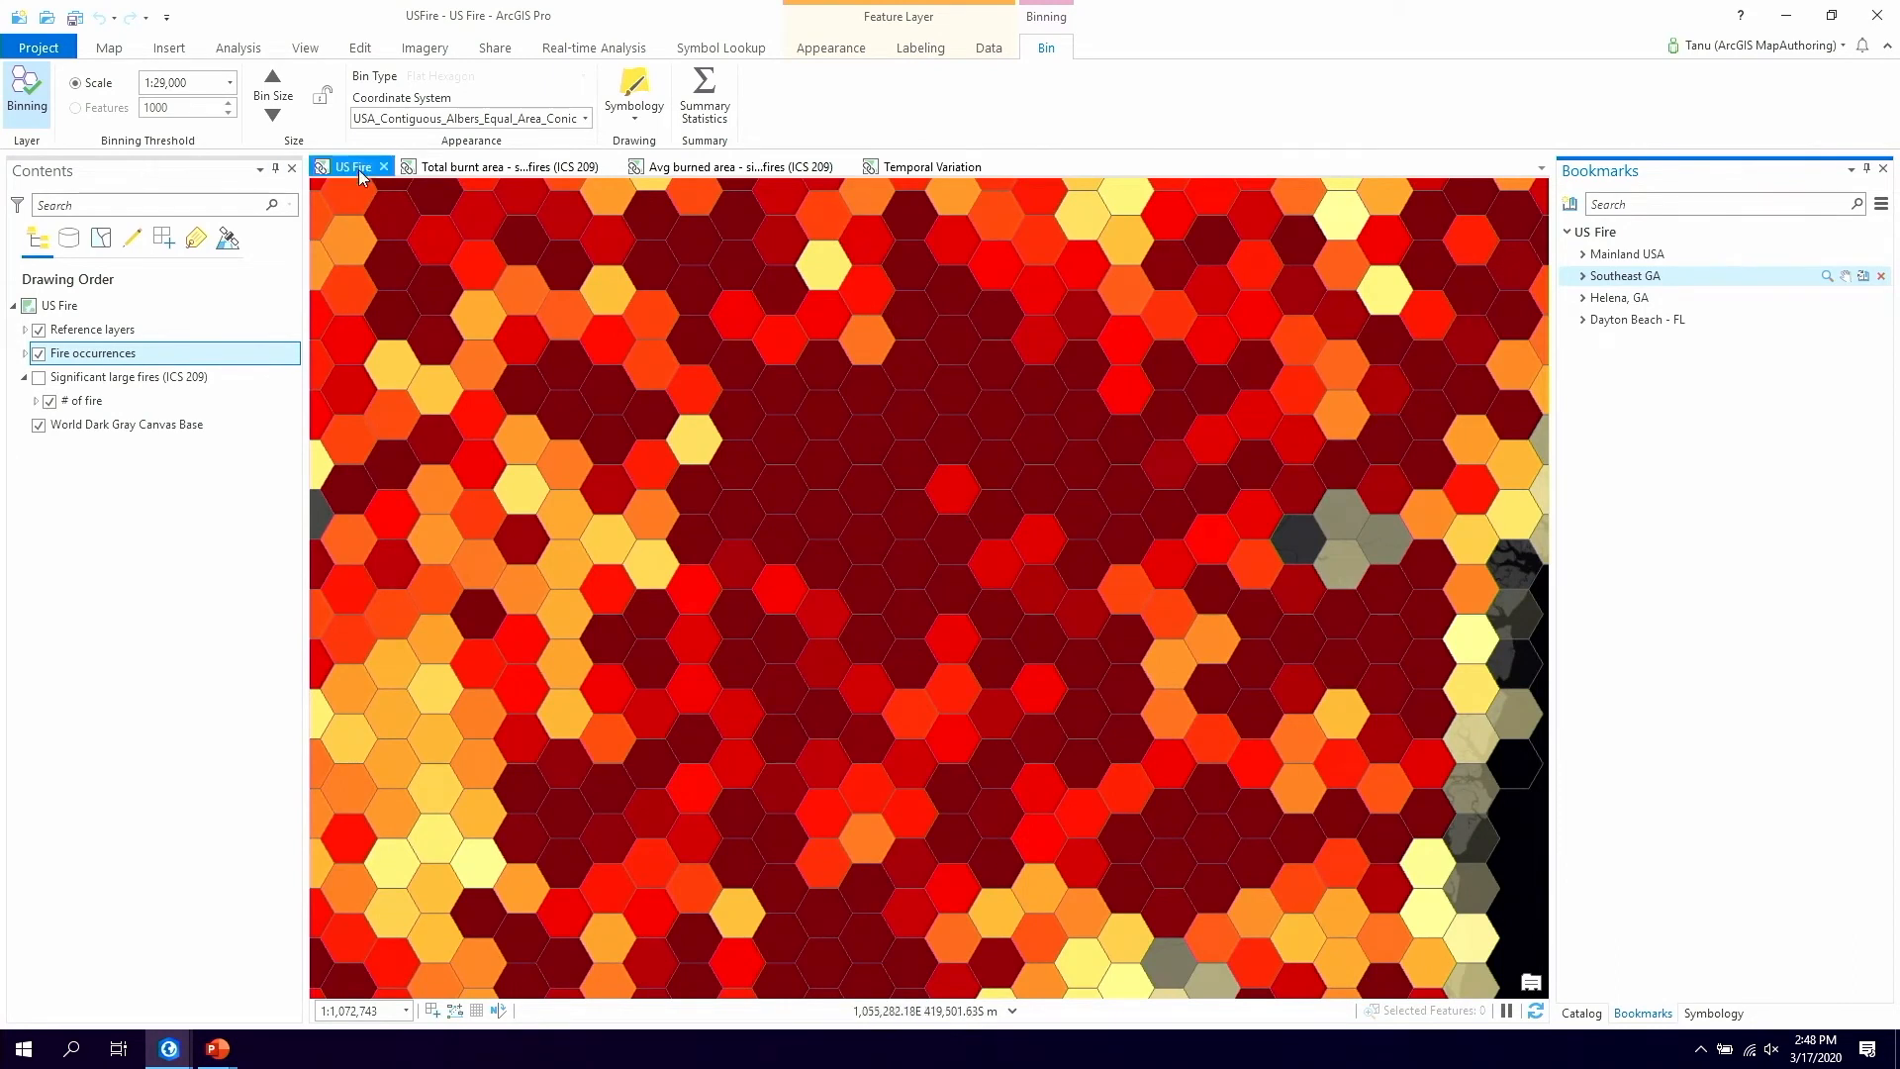
left_click(322, 105)
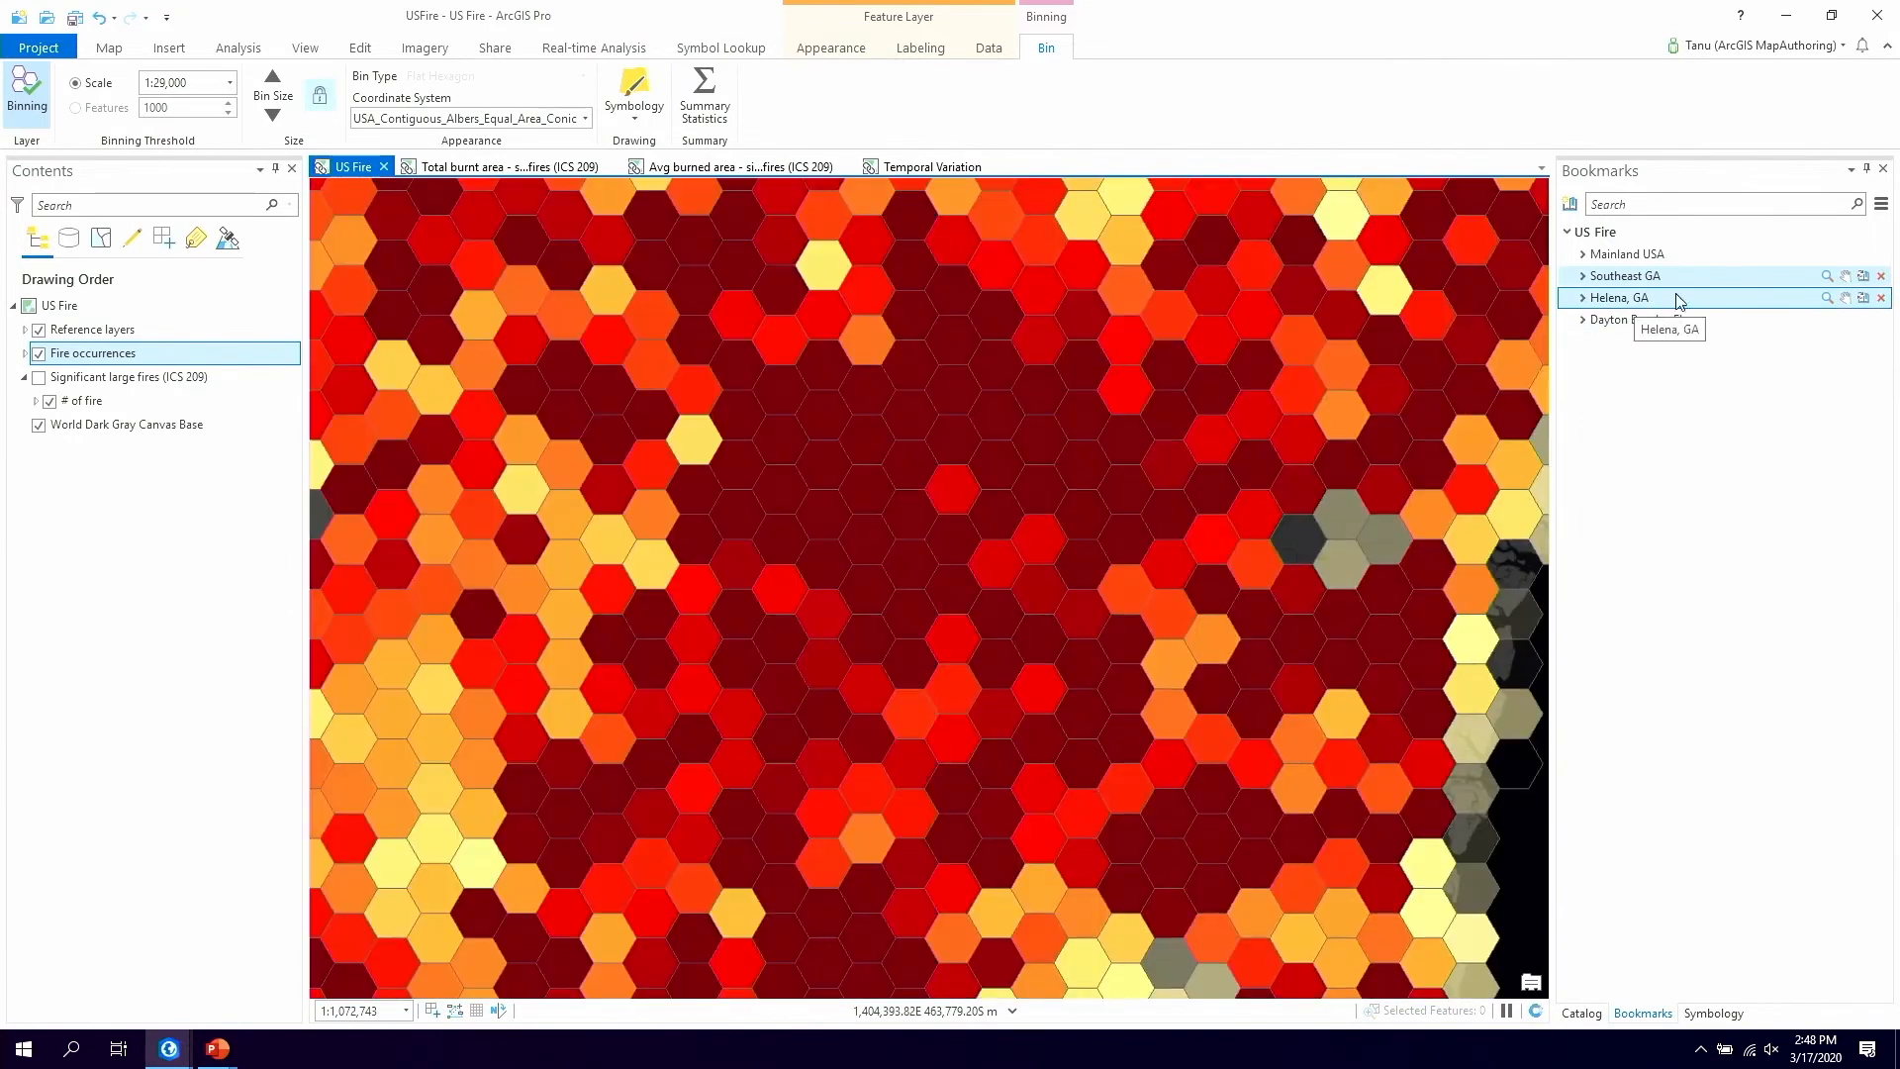
left_click(1827, 298)
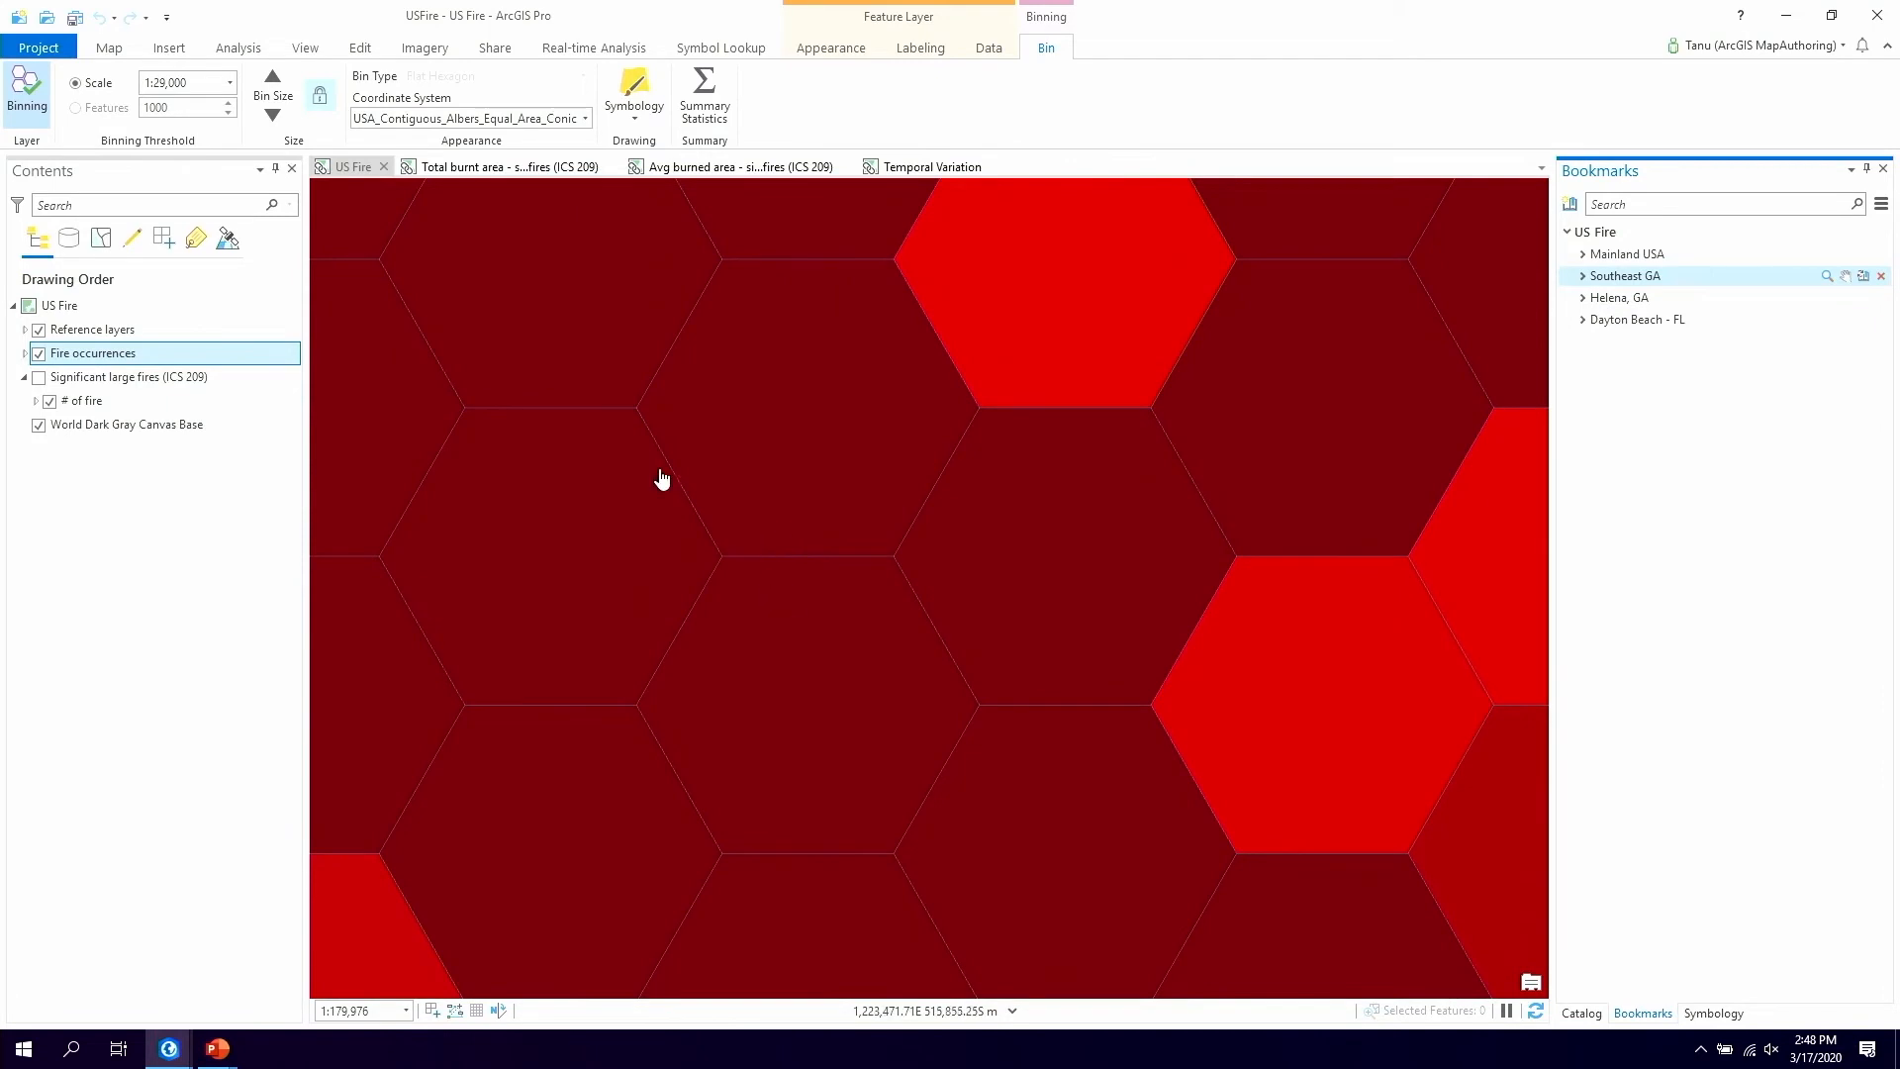
Turn off binning for Fire occurrences and compare its fire-cause legend with the points at the Dayton Beach - FL bookmark
left_click(27, 96)
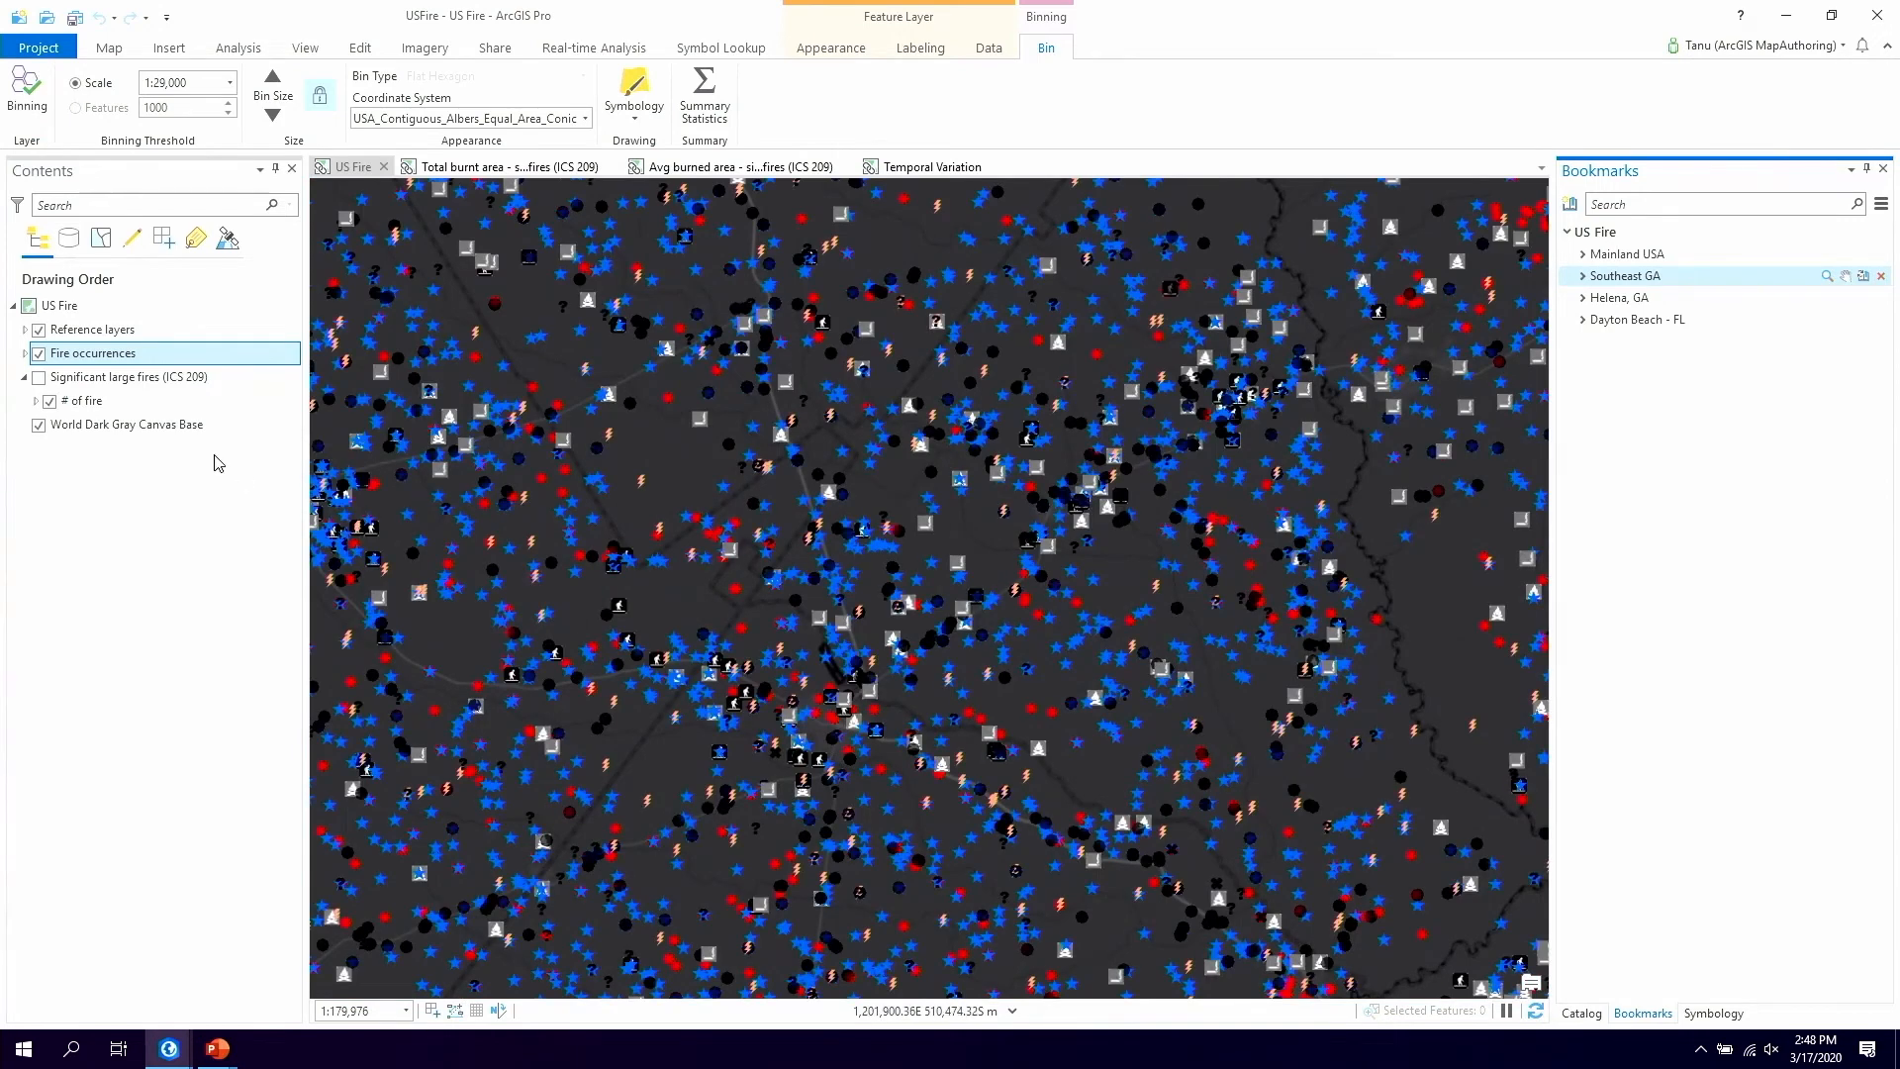
left_click(24, 353)
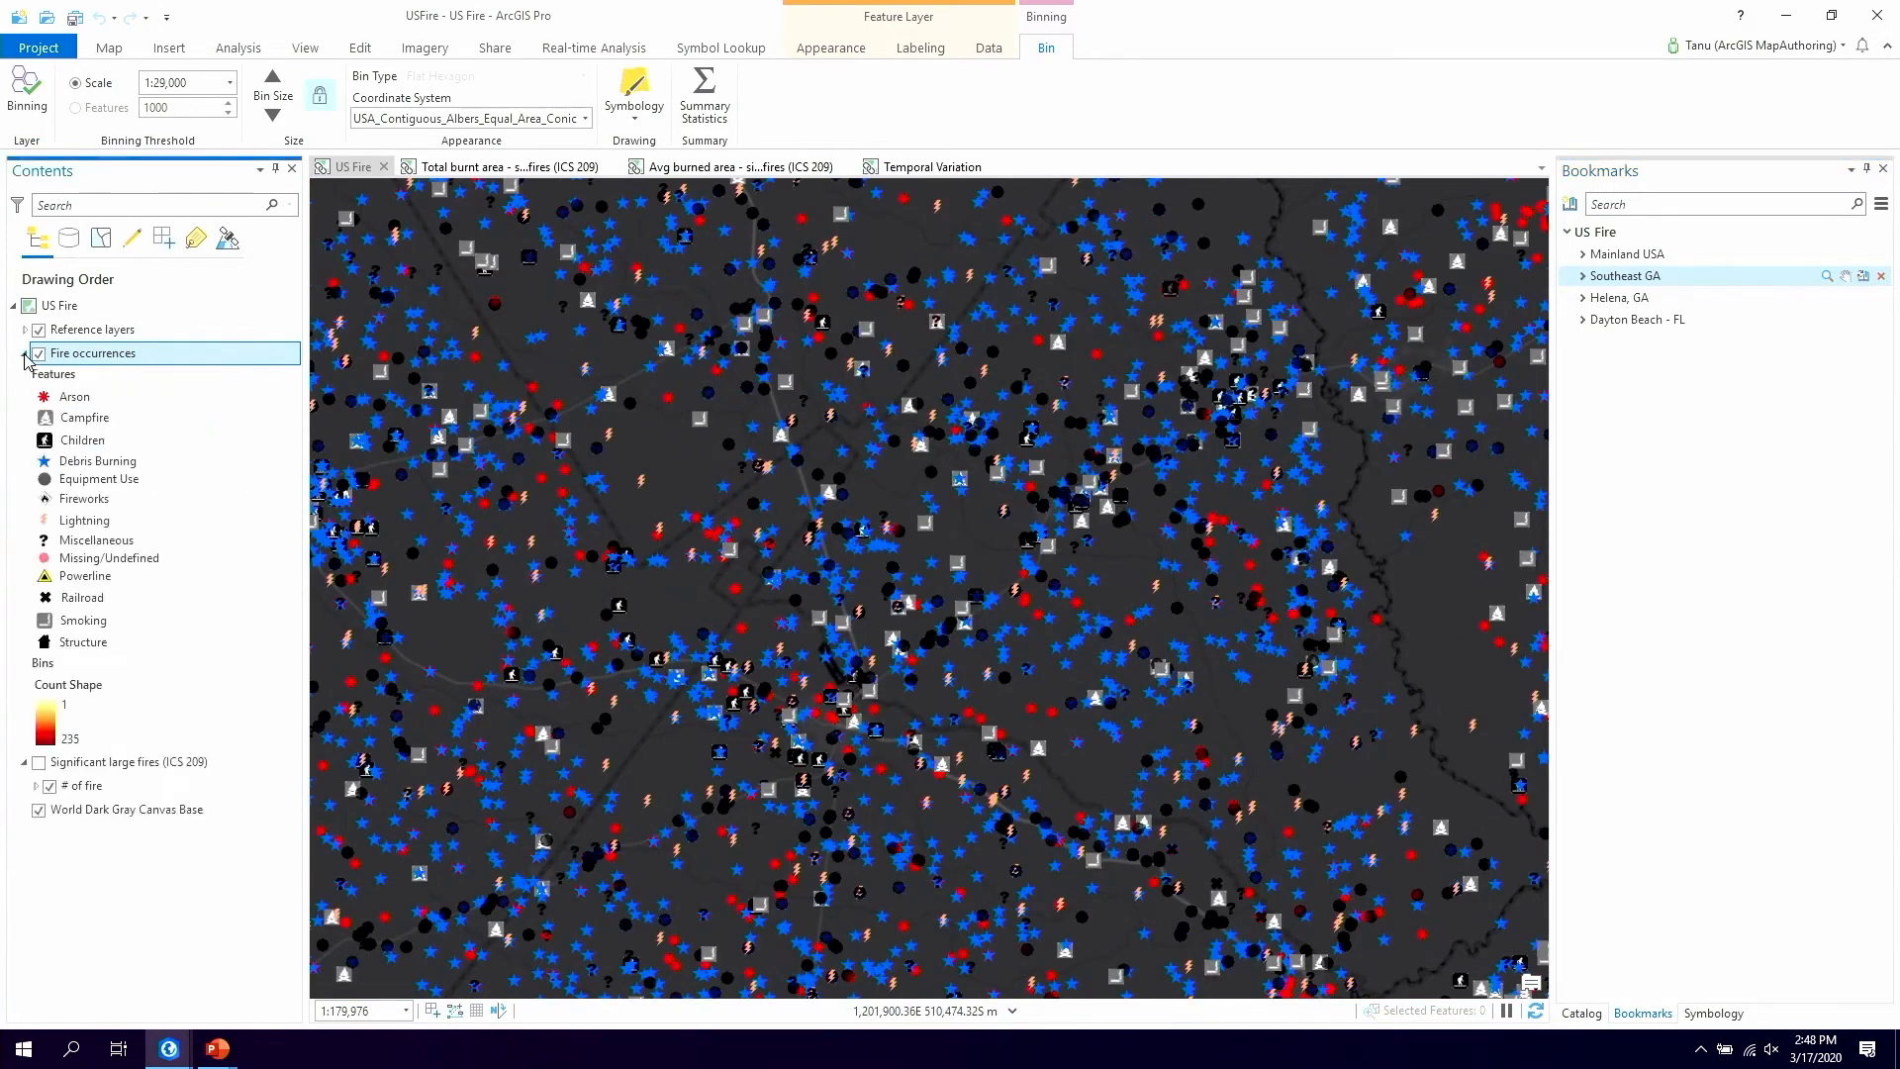
left_click(181, 471)
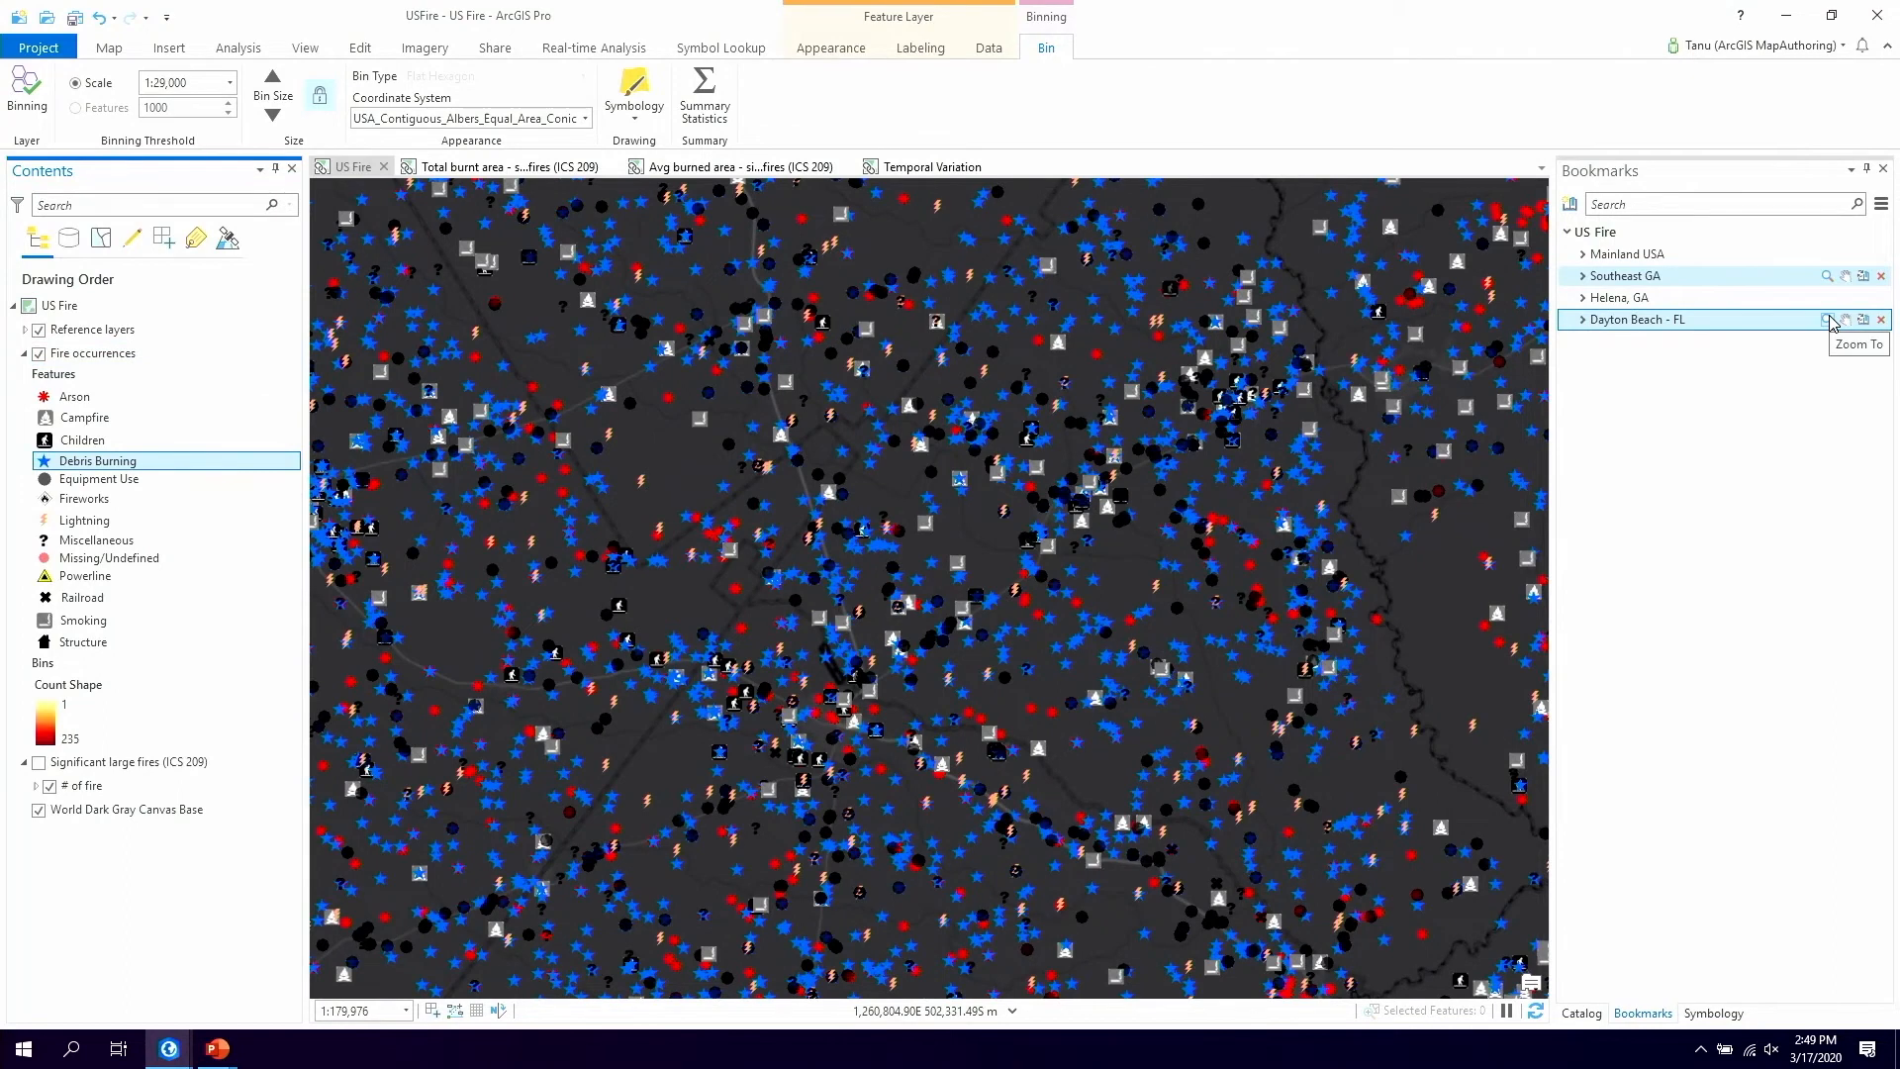
left_click(1828, 319)
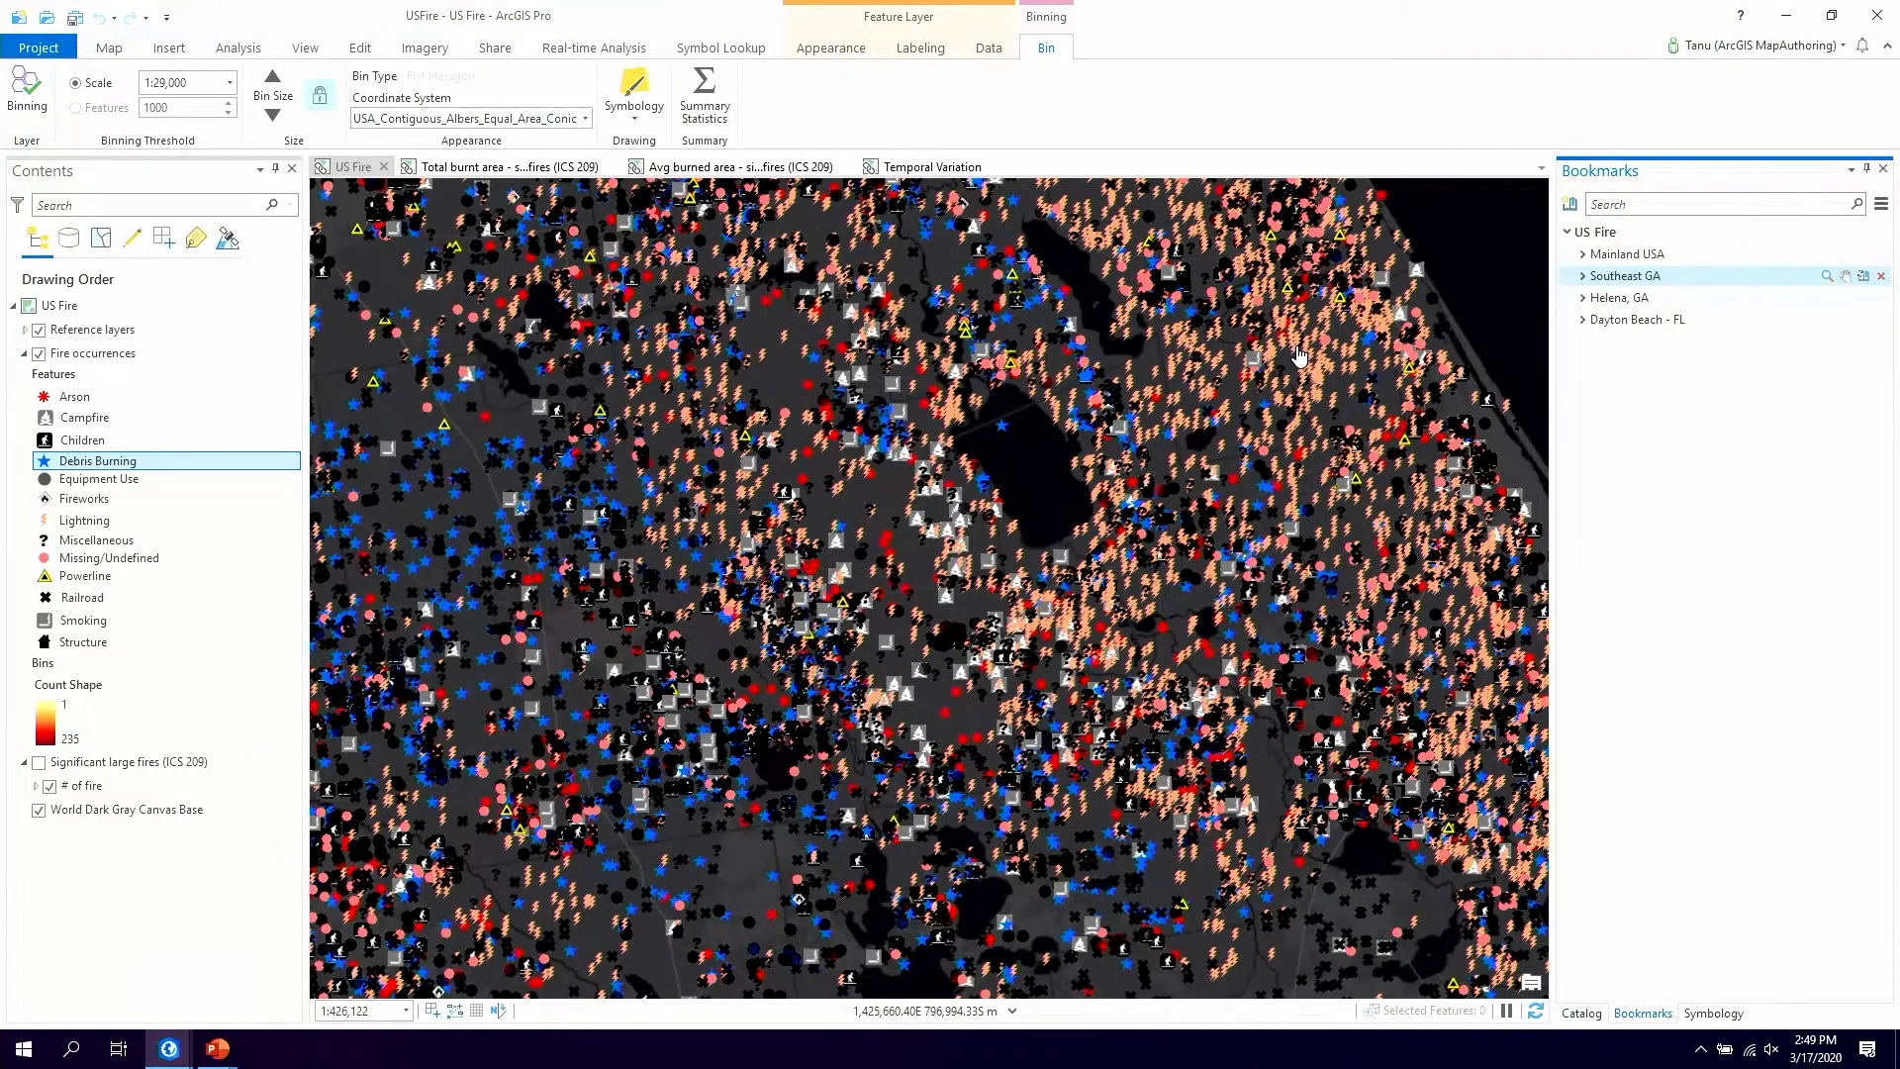
Turn binning back on for Fire occurrences, unlock its bin size and zoom to the Mainland USA bookmark
left_click(25, 89)
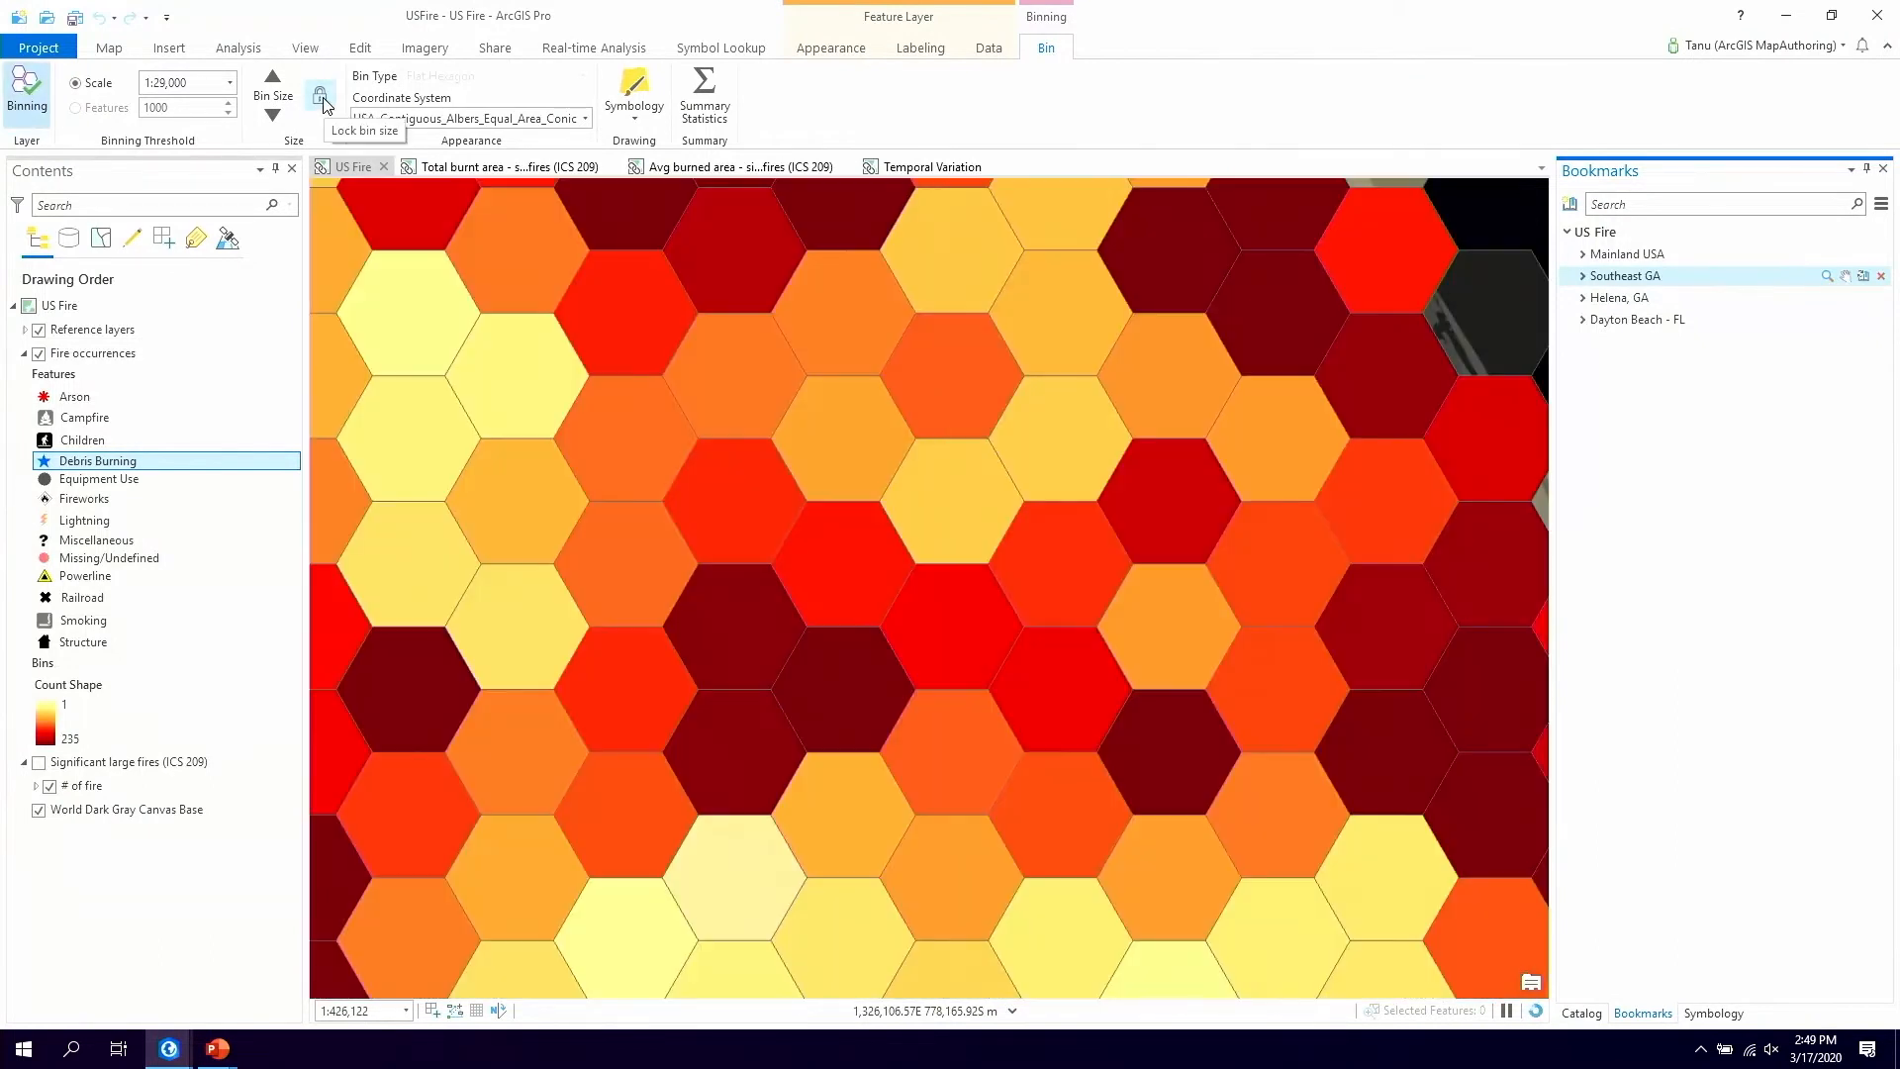
left_click(326, 103)
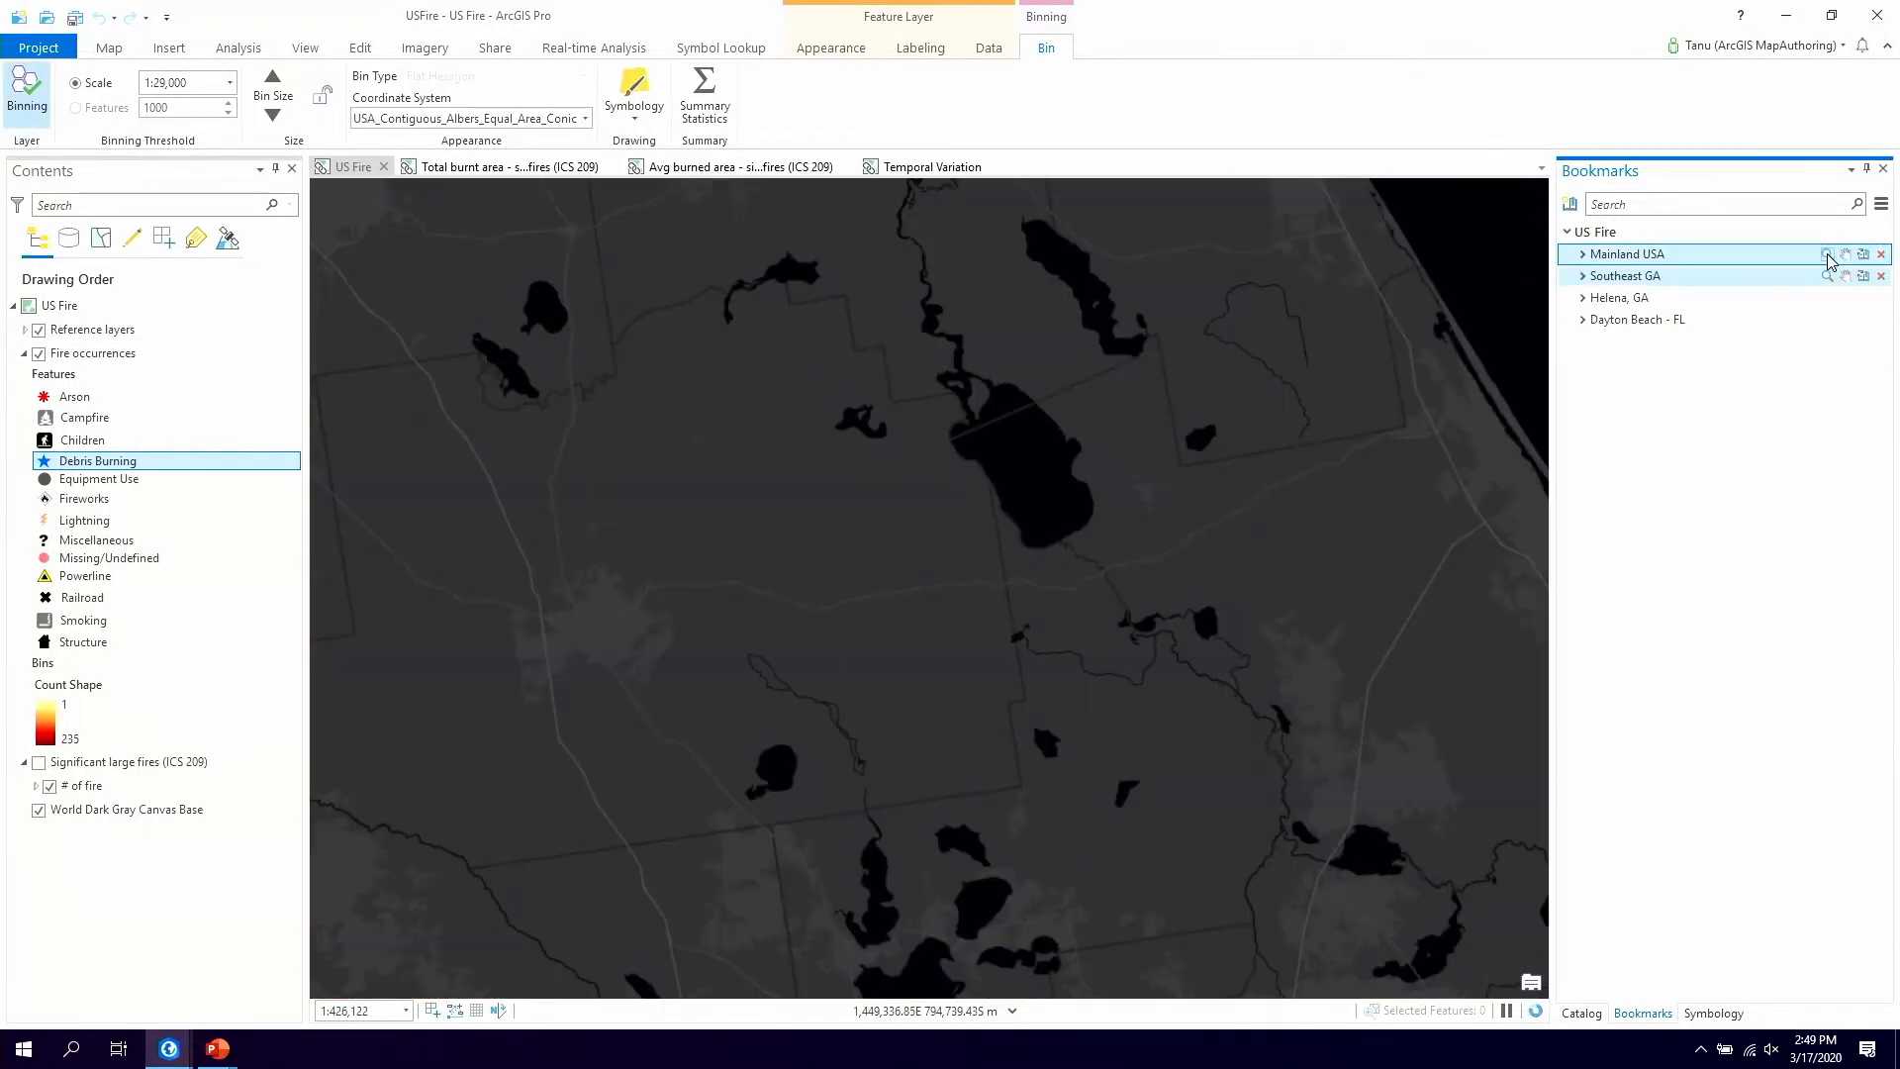
left_click(1828, 256)
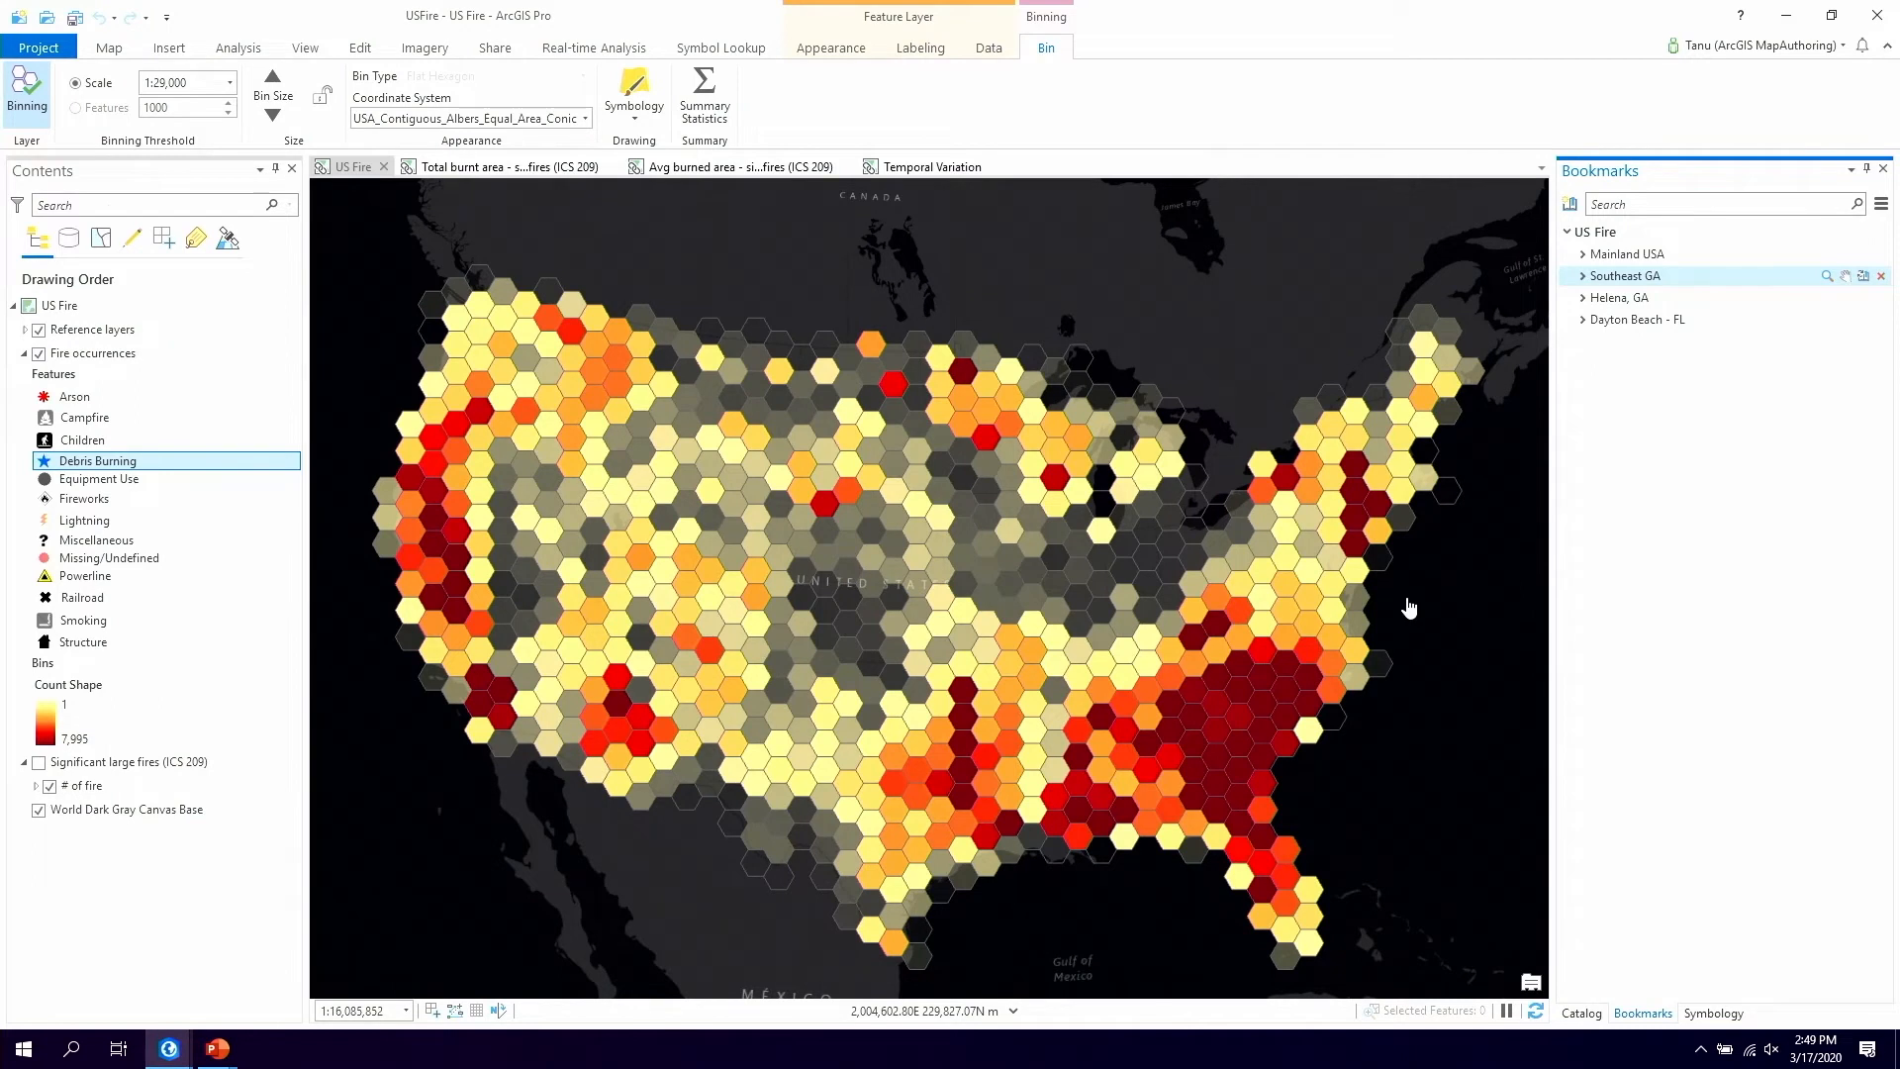
Collapse and hide the Fire occurrences layer and show Significant large fires (ICS 209) instead
left_click(24, 353)
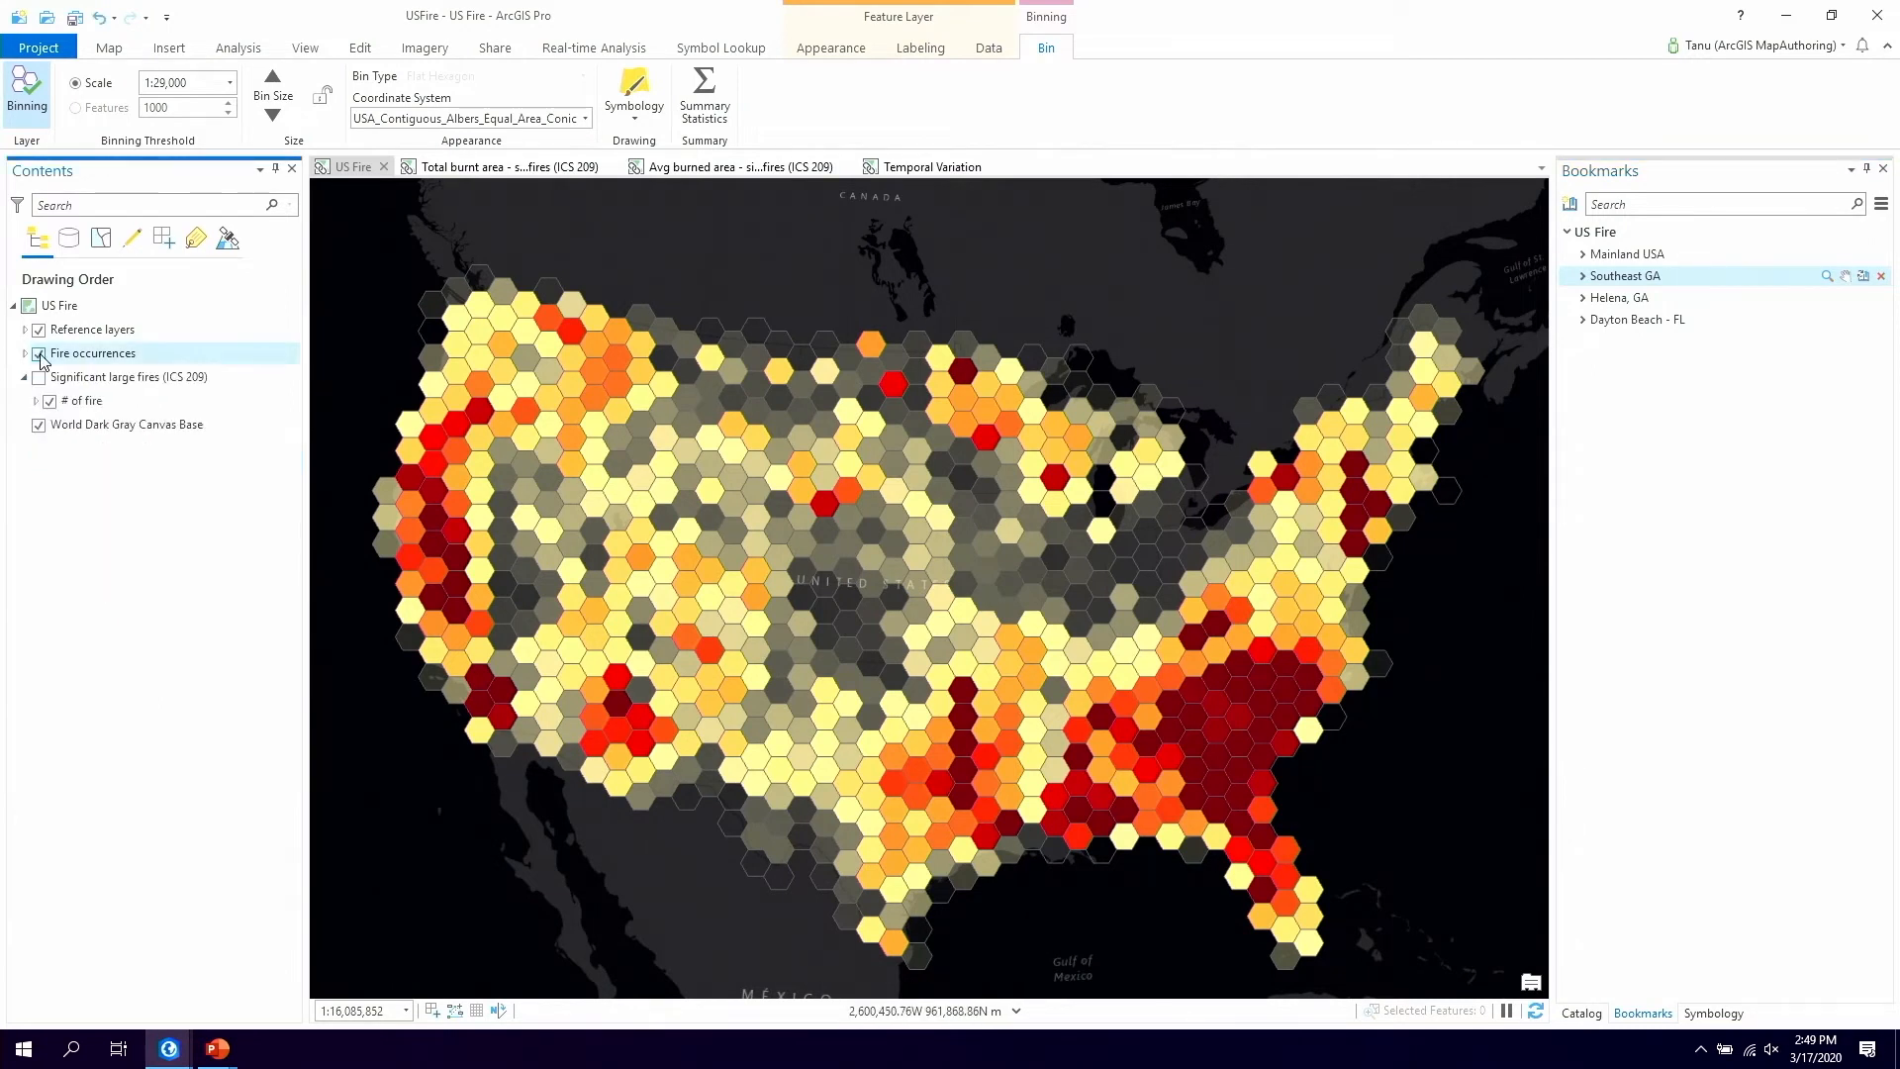
left_click(38, 354)
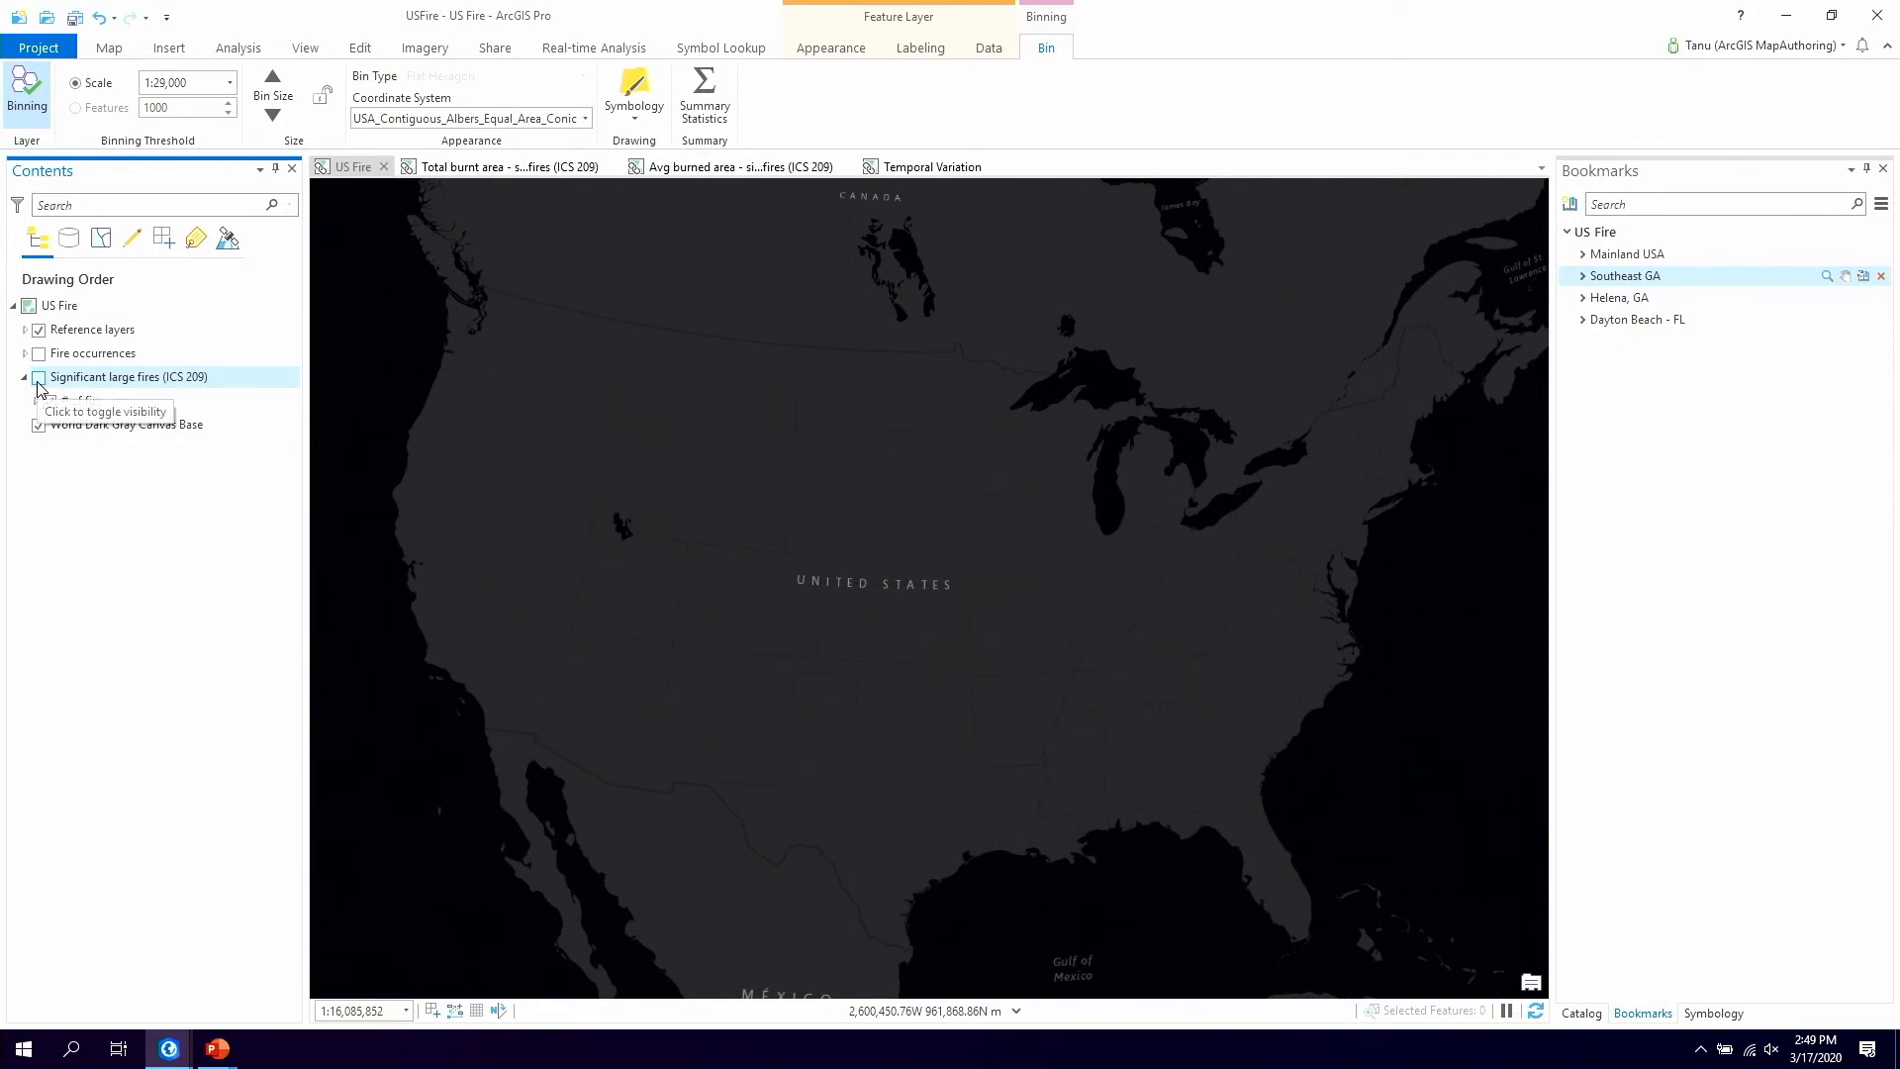
left_click(39, 377)
Examine the definition query of the # of fire layer in its properties without changing it
right_click(96, 396)
right_click(85, 403)
left_click(158, 1009)
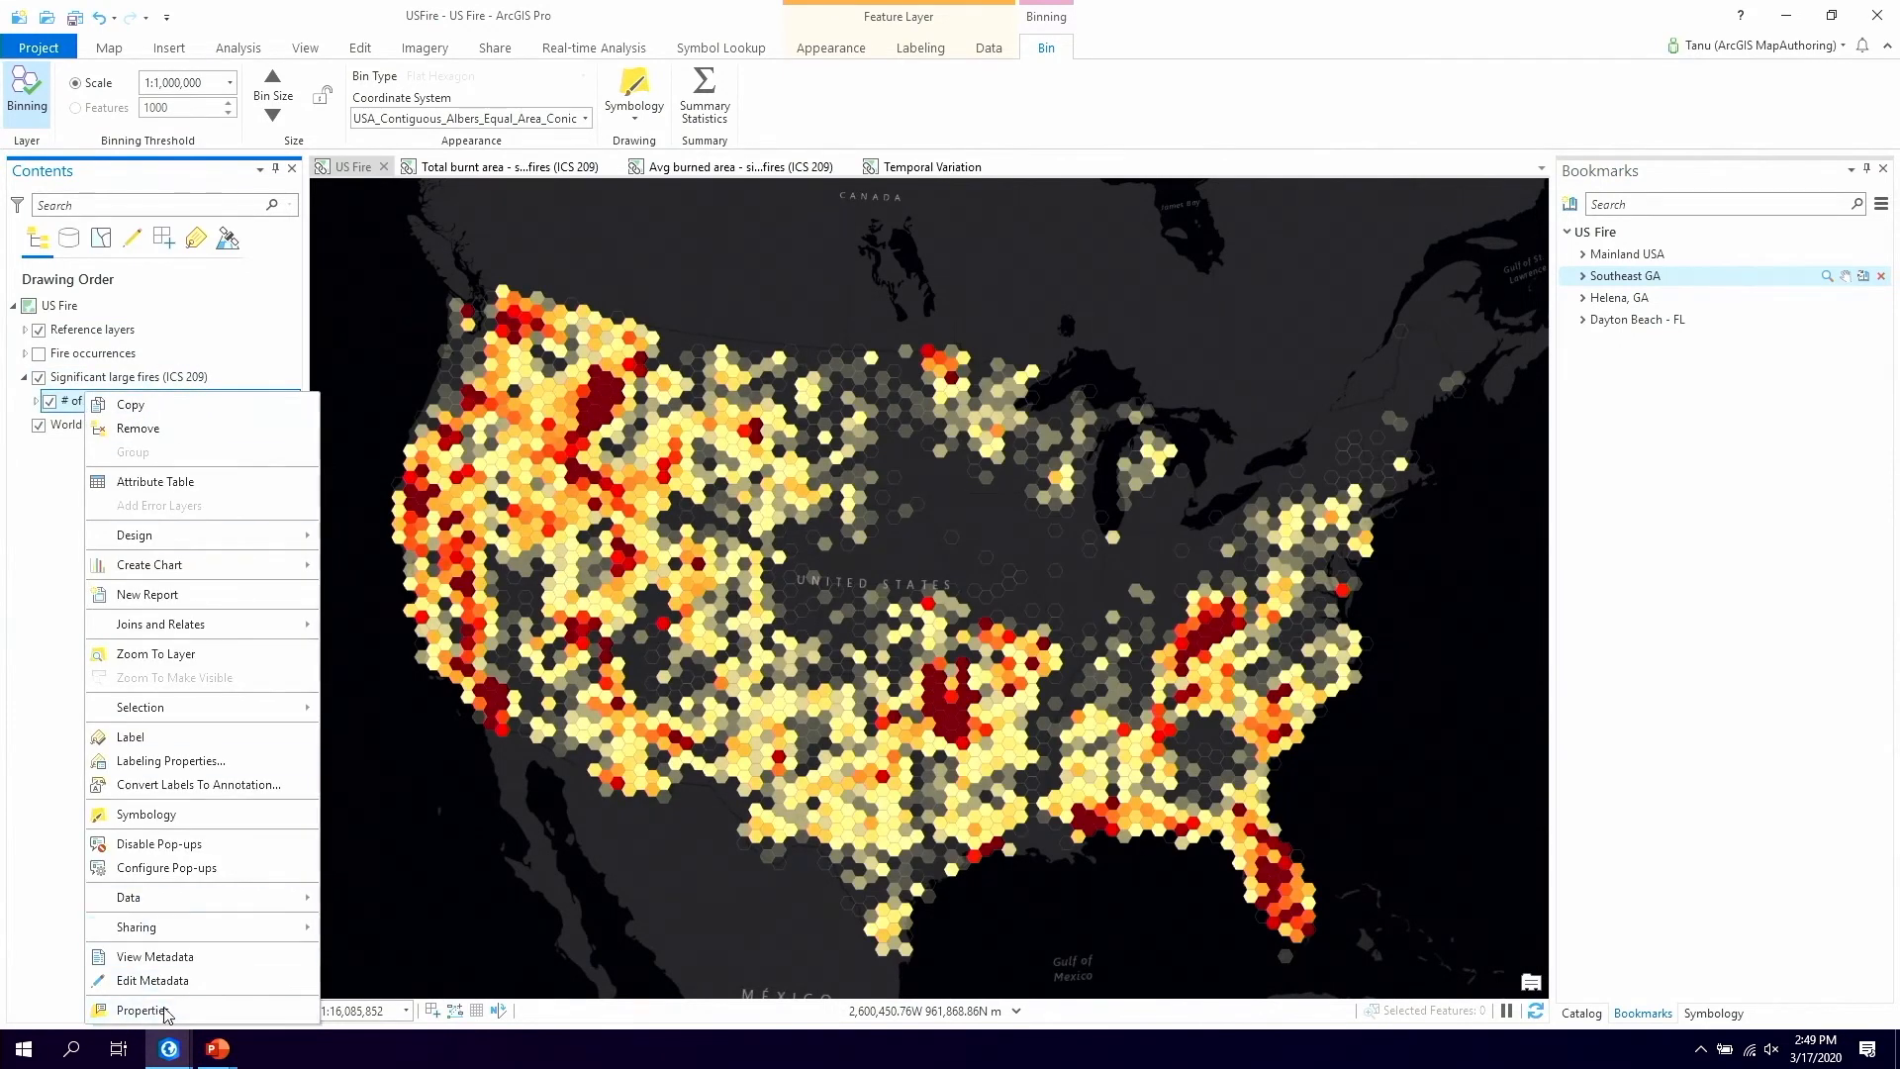
left_click(698, 522)
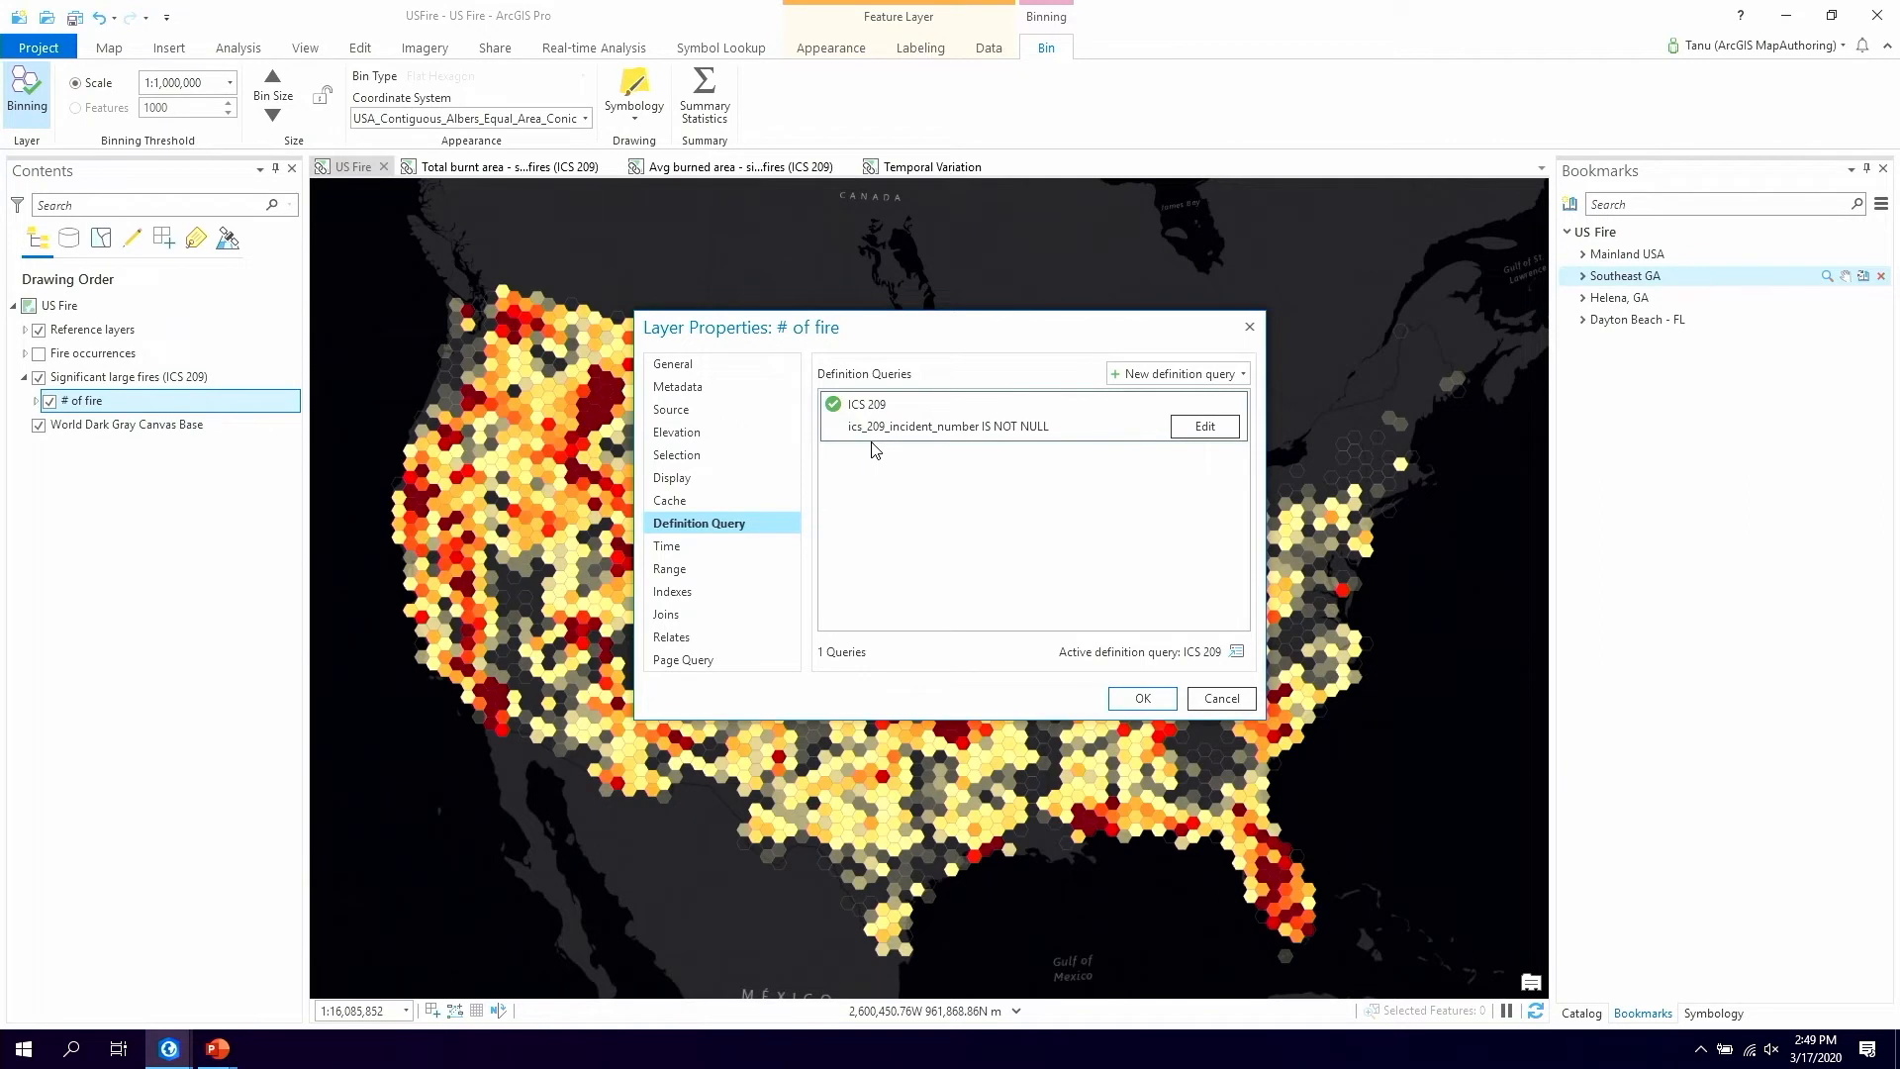
left_click(1222, 699)
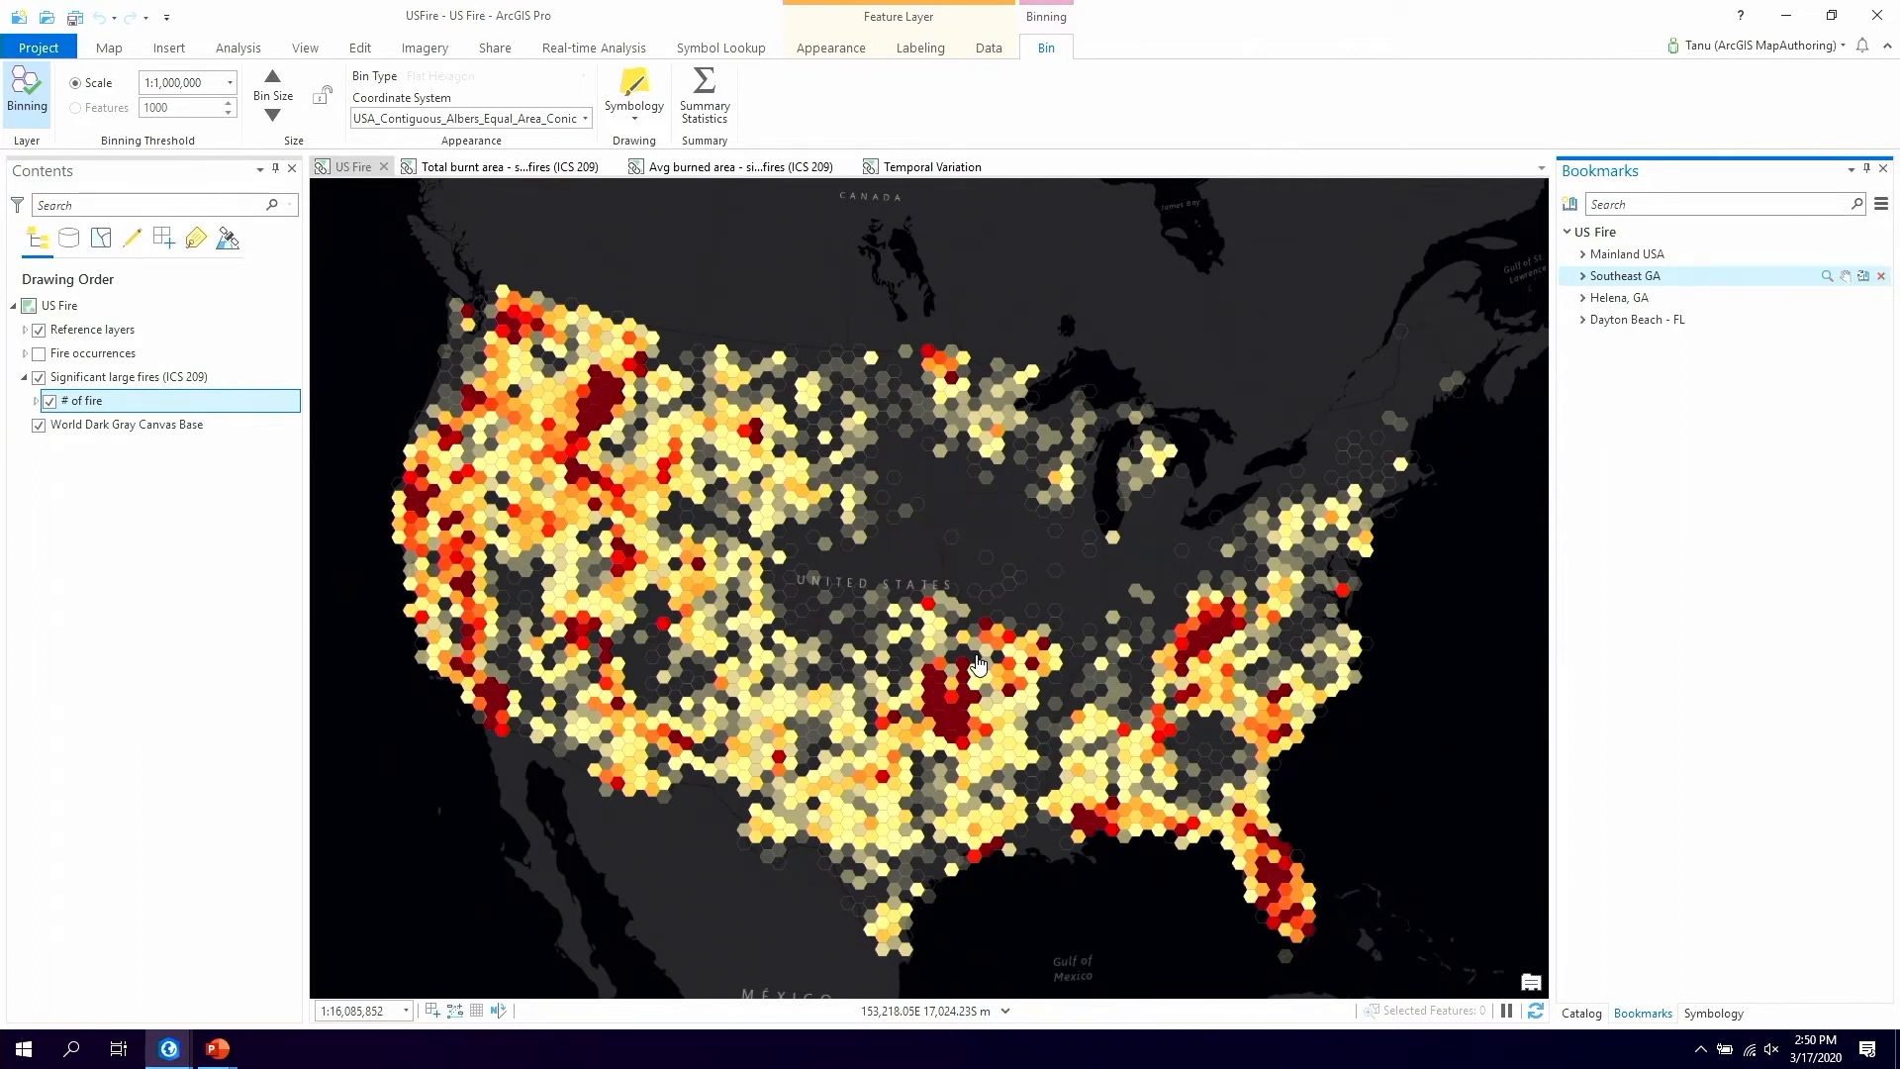
View the Total burnt area map, and in the Avg burned area map symbolize the Avg area burned bins with Unclassed Colors
left_click(485, 166)
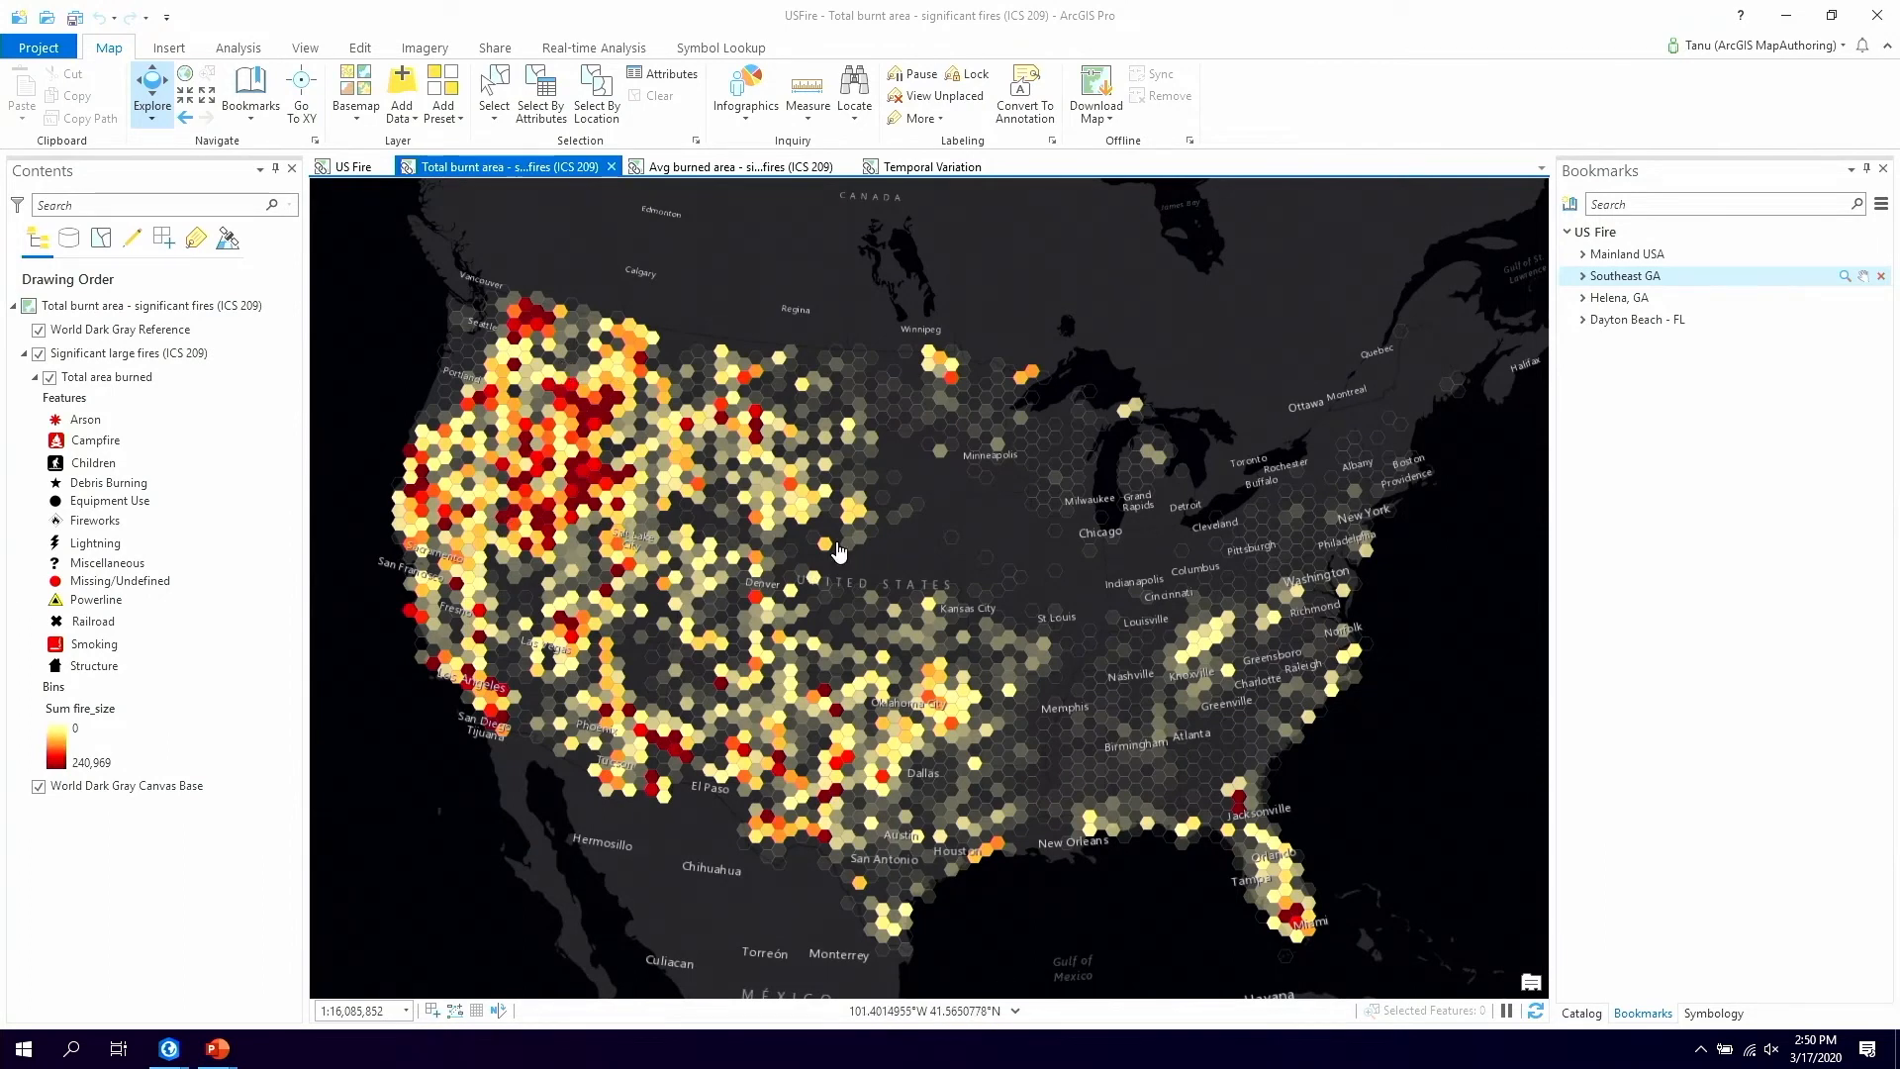
left_click(773, 170)
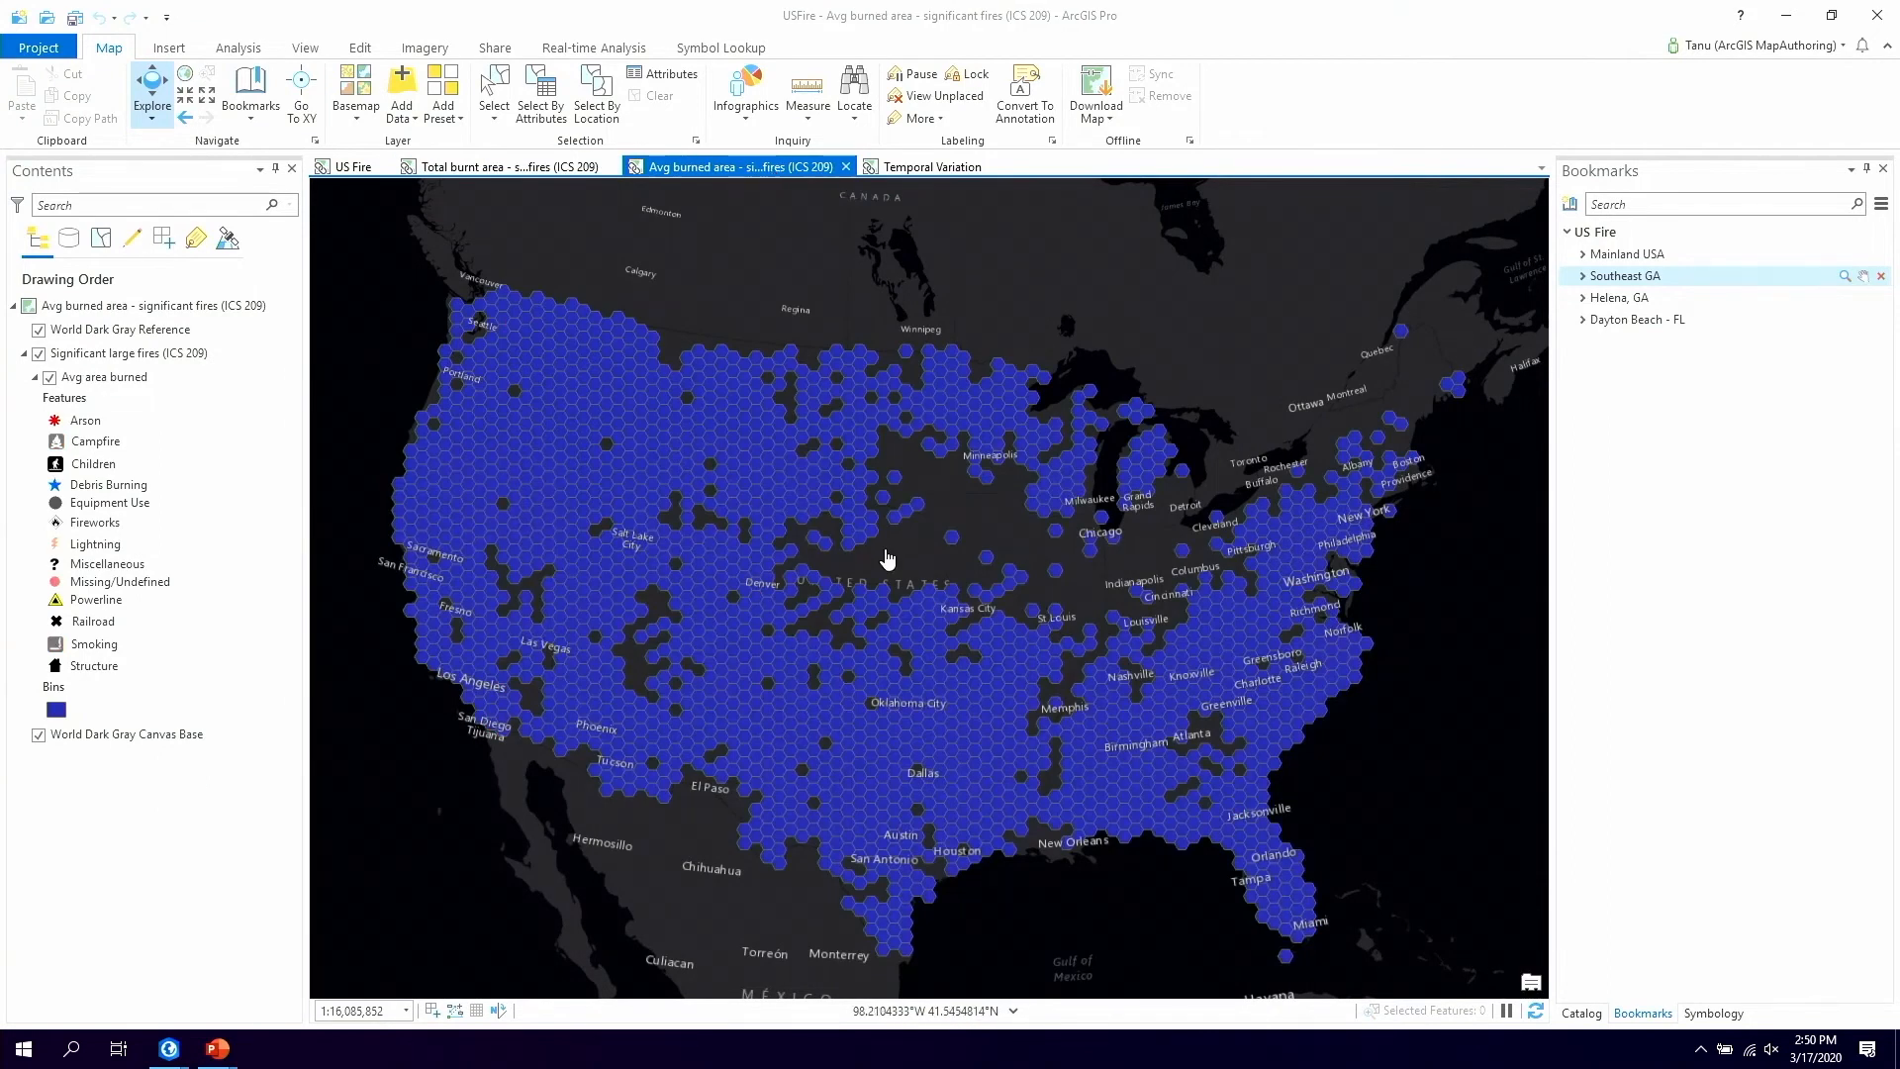
left_click(137, 381)
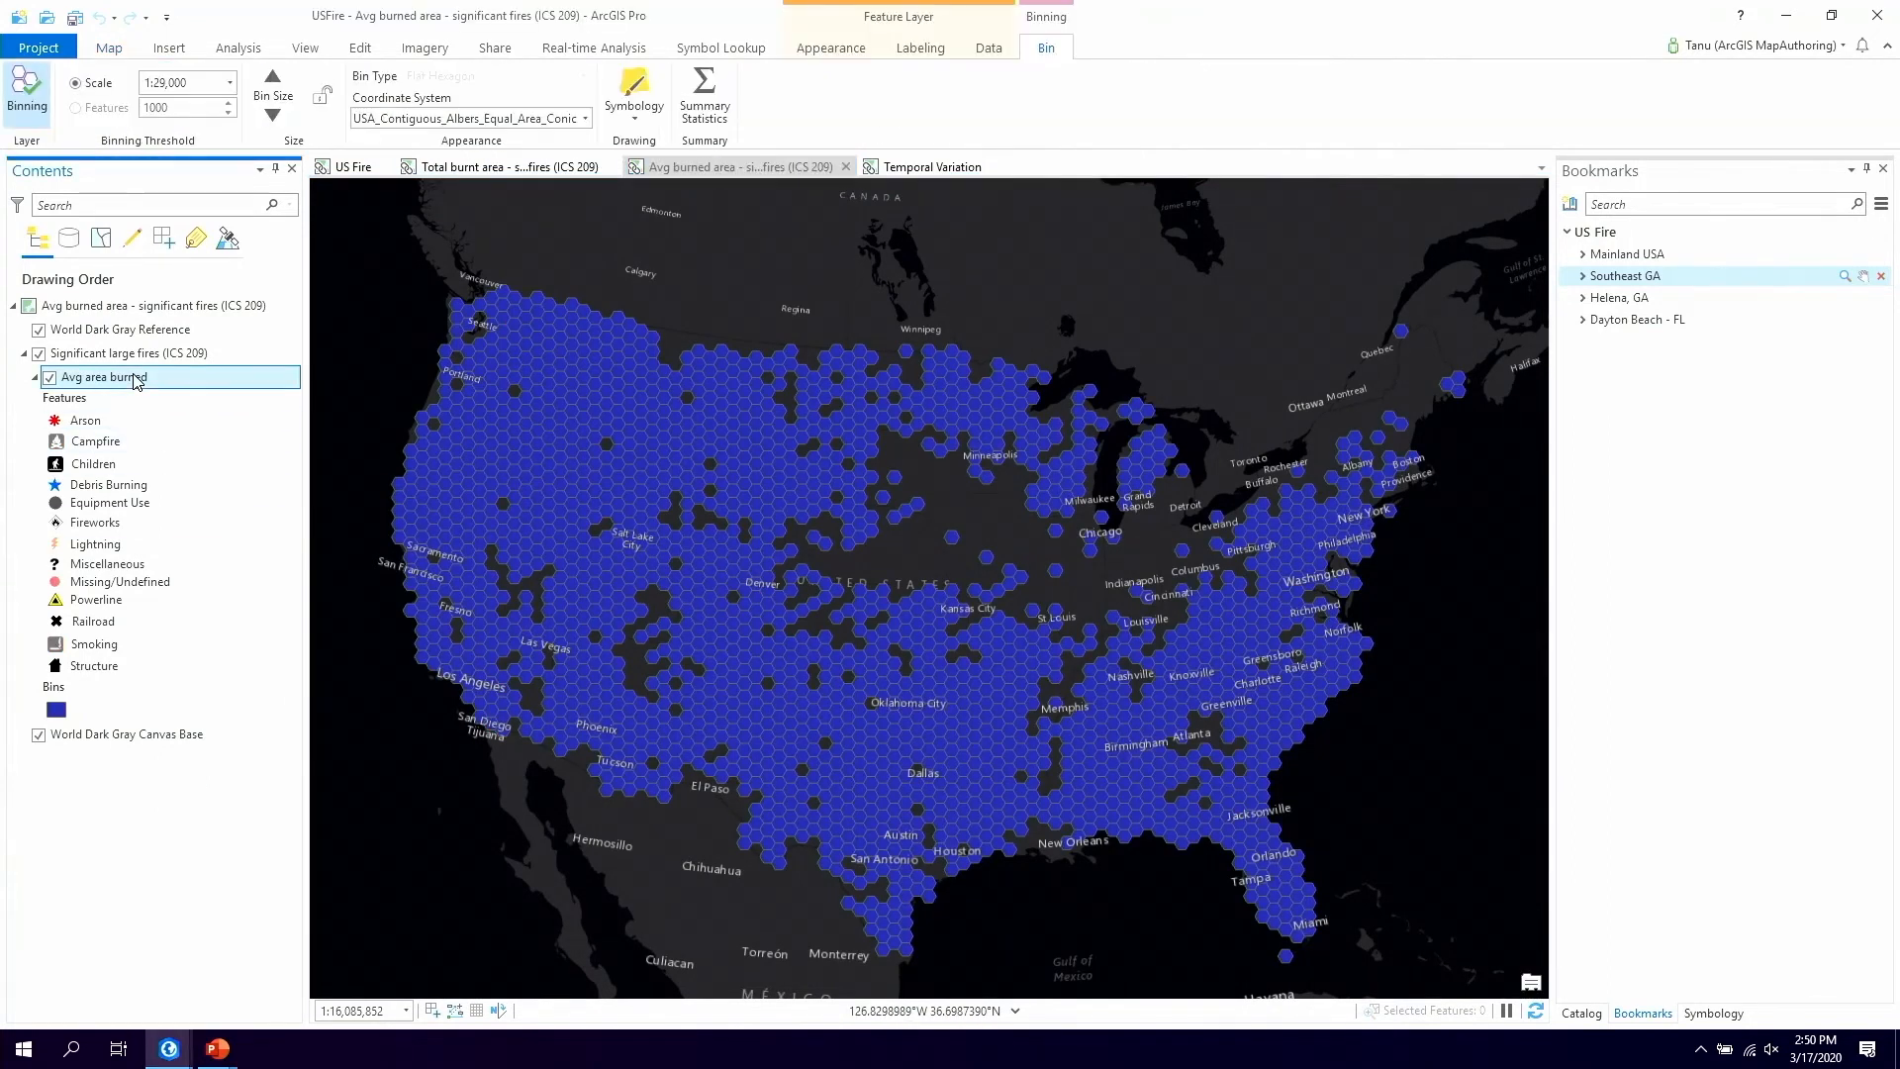
left_click(638, 94)
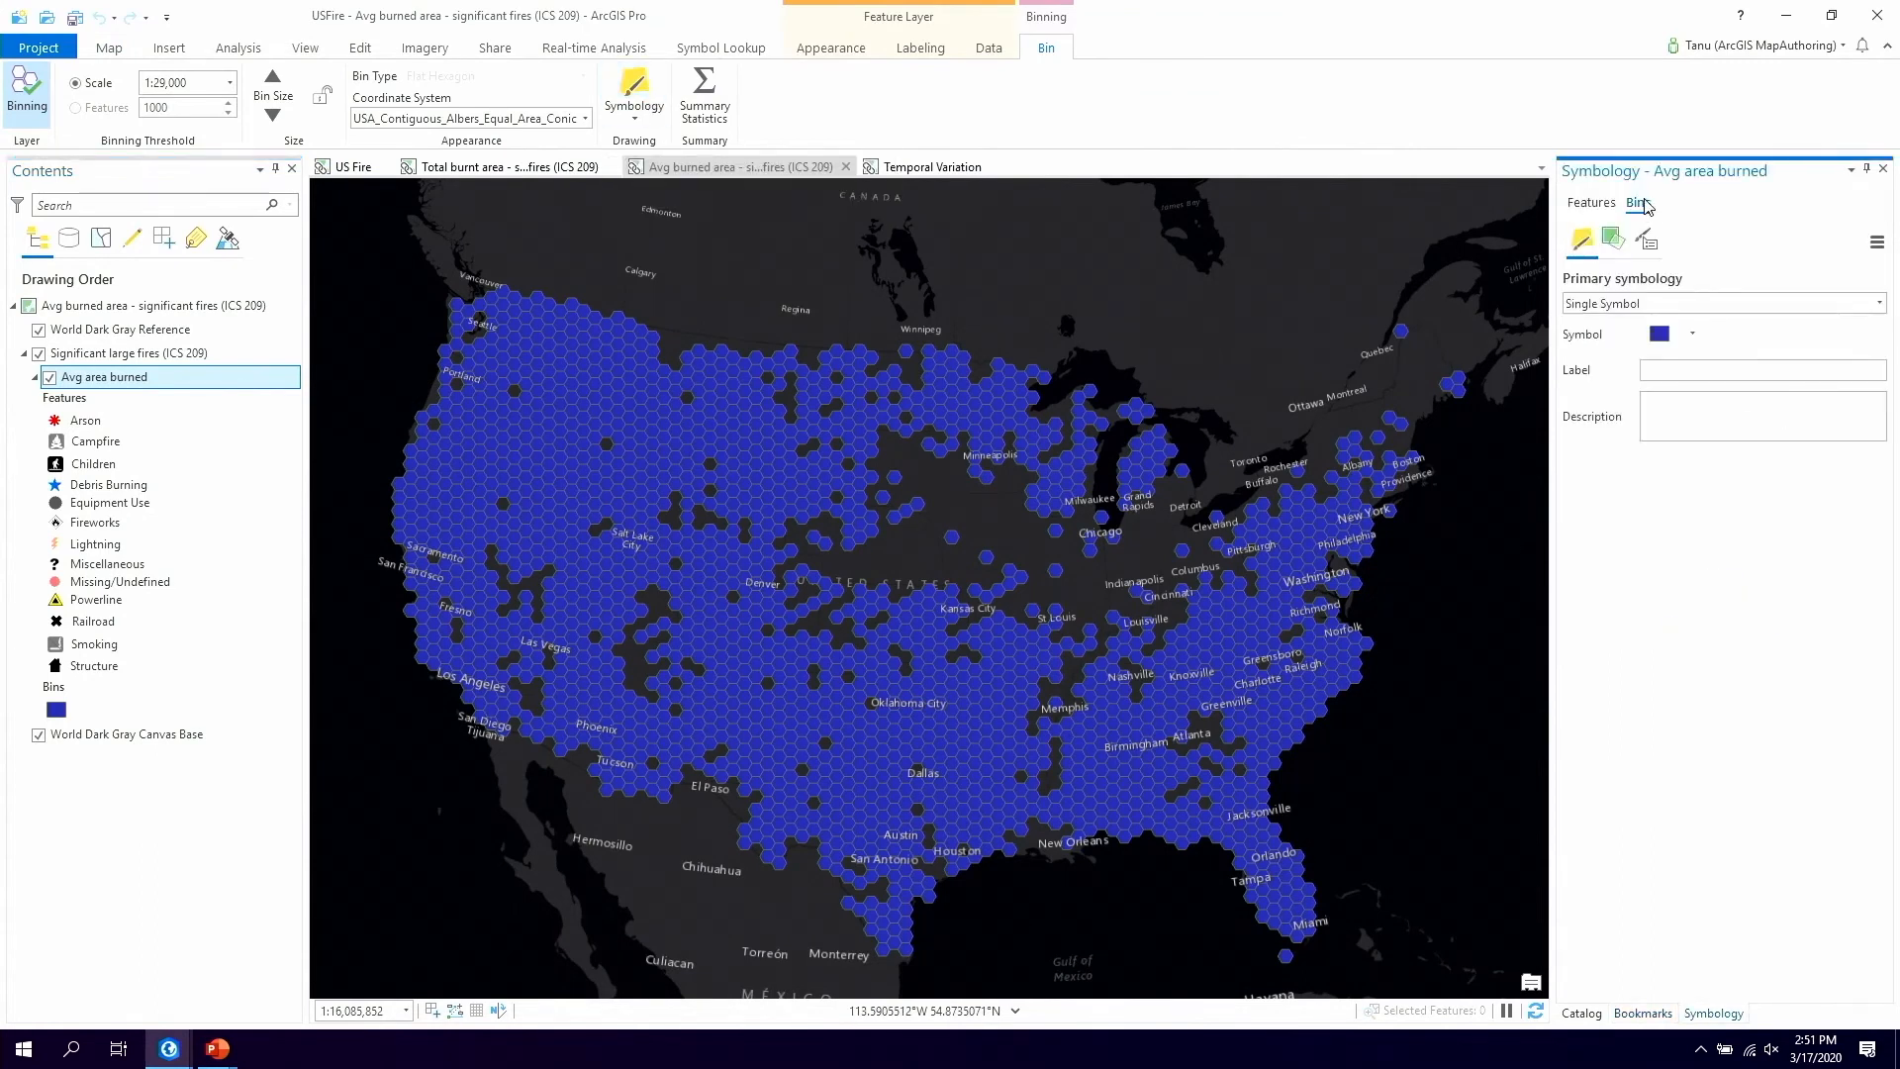
left_click(1619, 305)
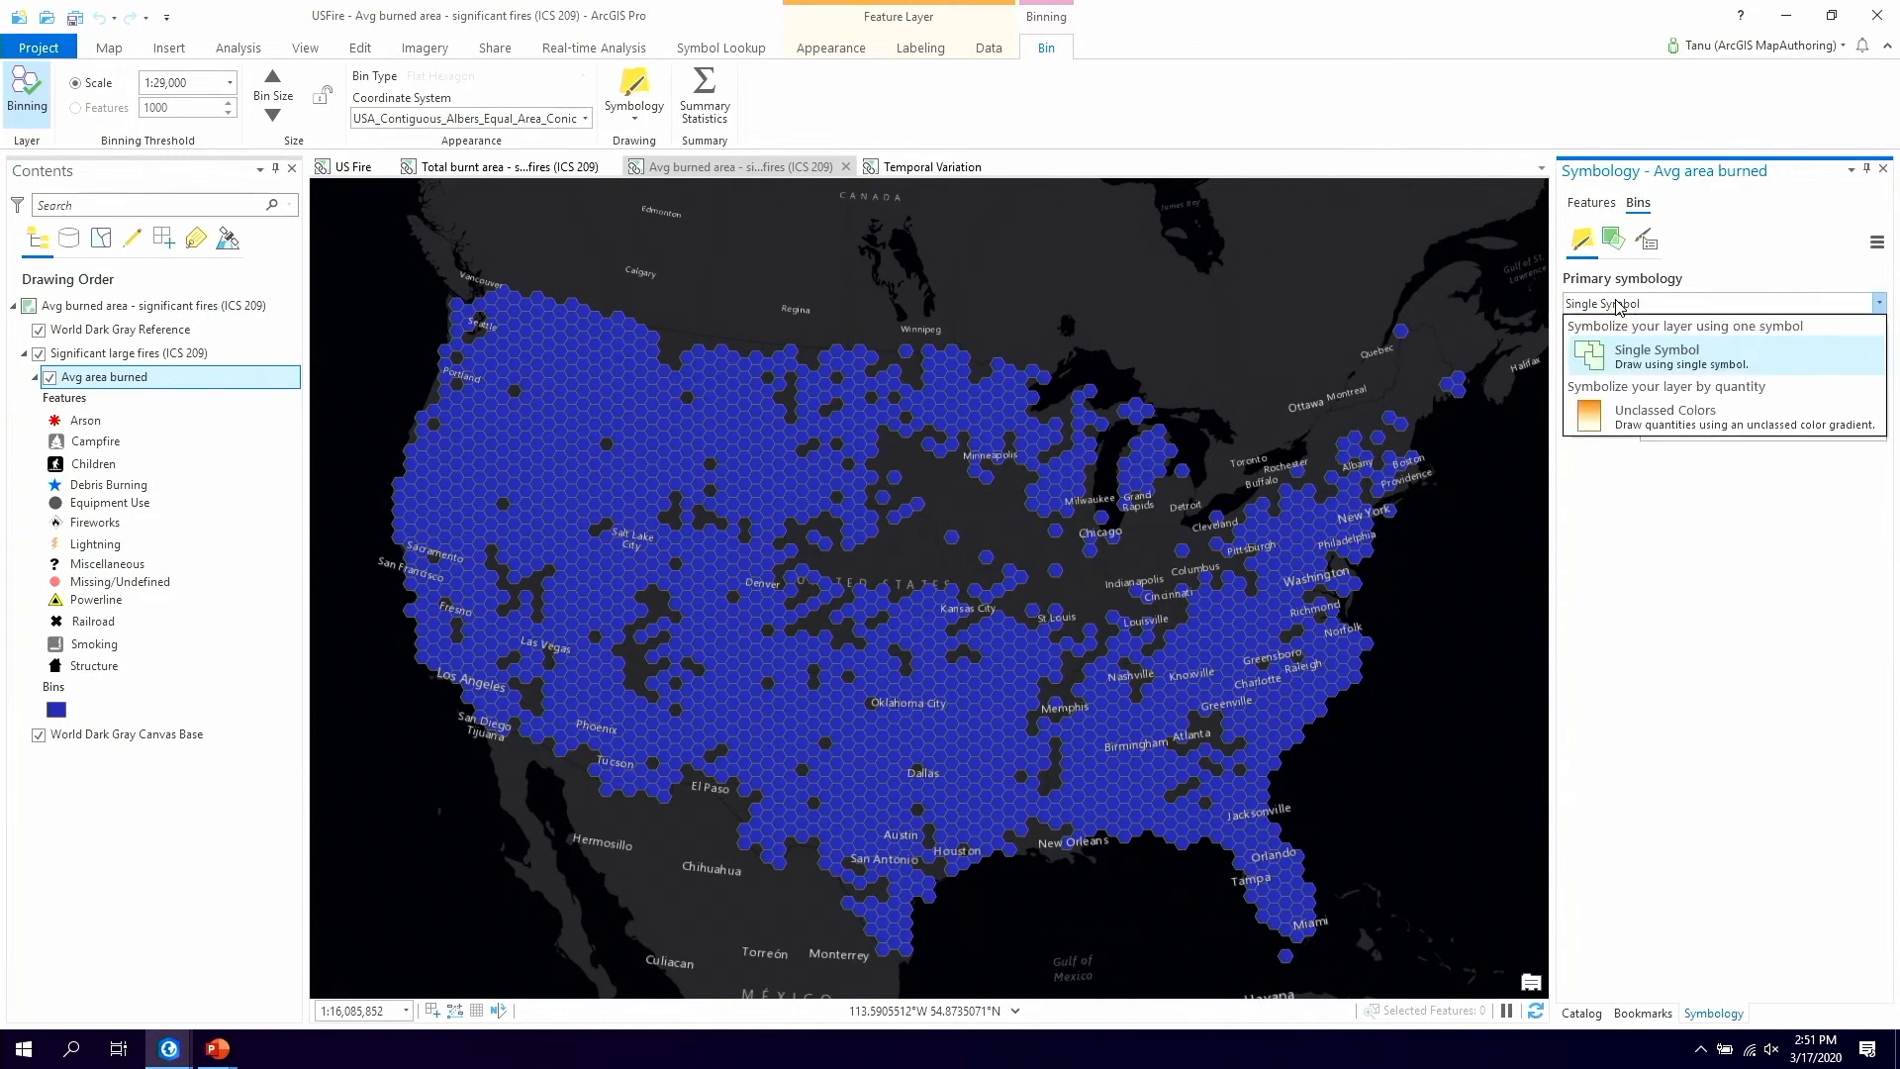
left_click(1688, 423)
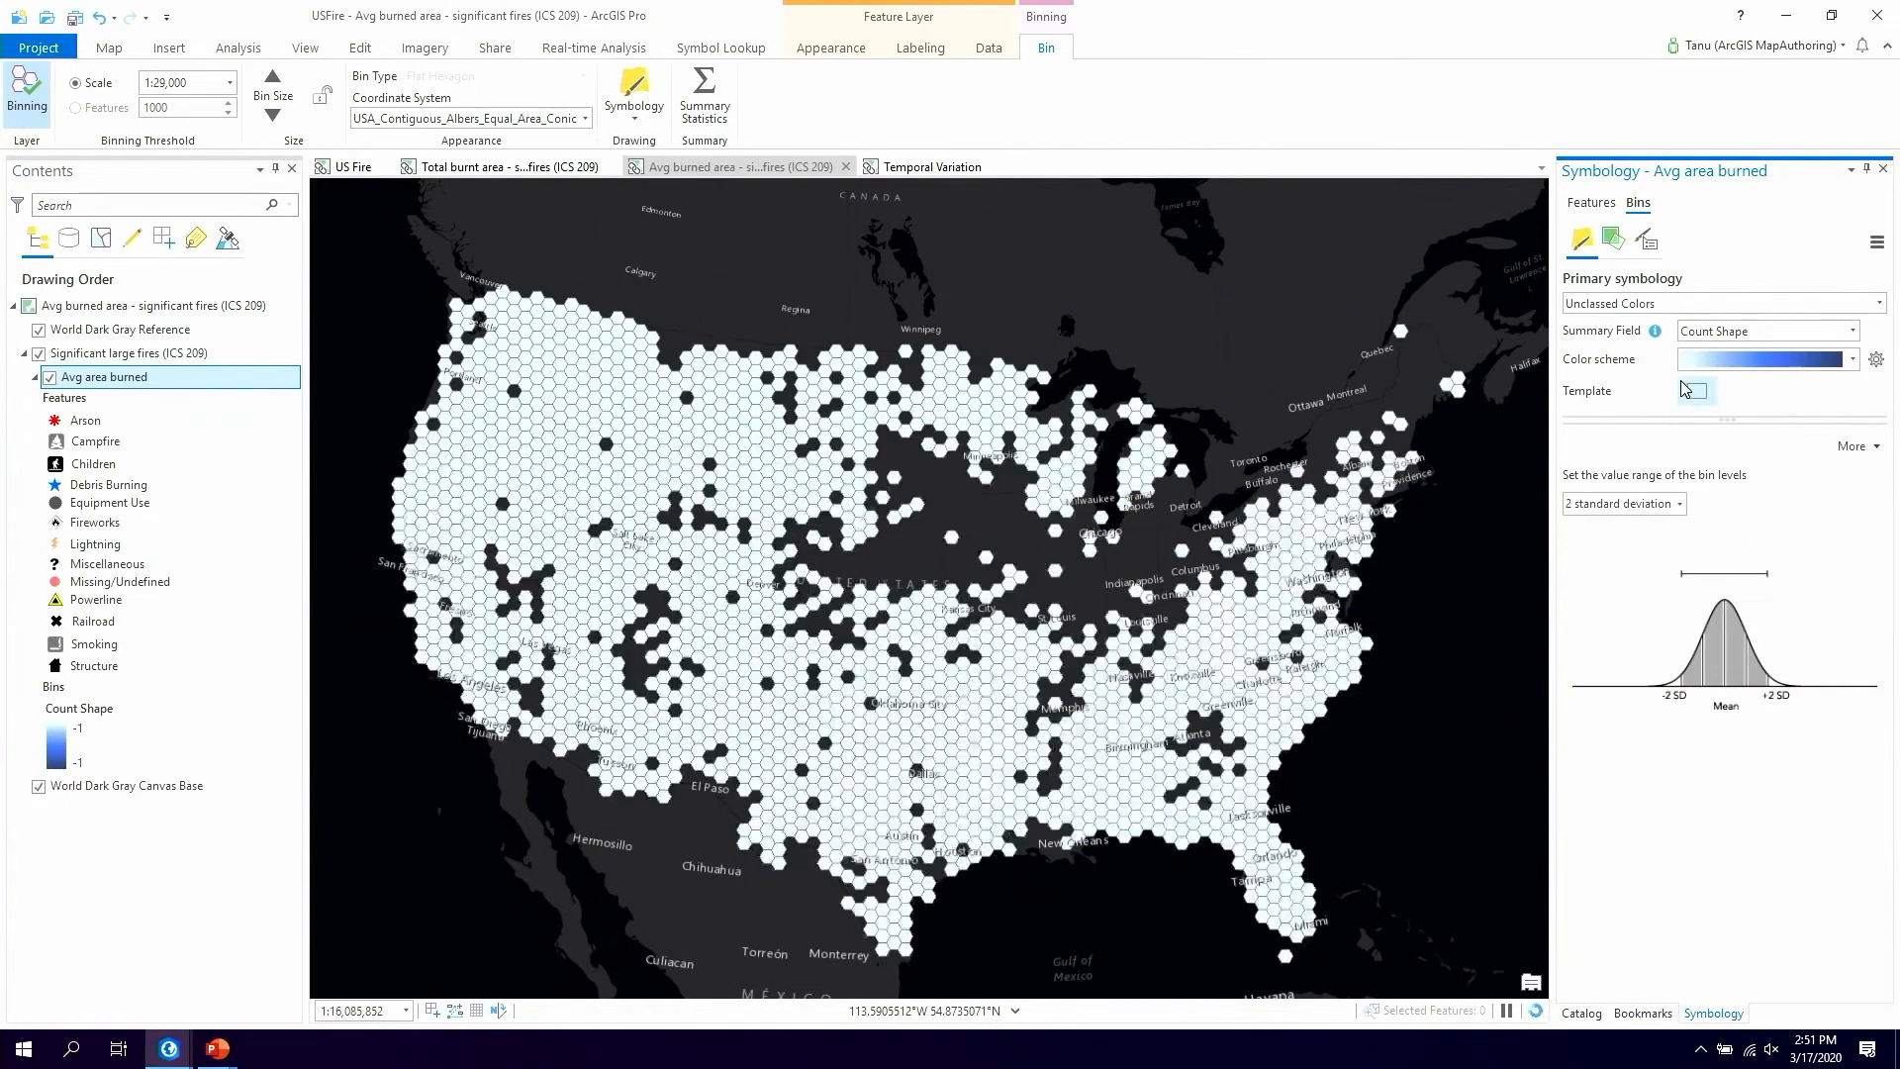
Add a Mean summary statistic of fire_size to the Avg area burned layer with the alias Avg fire_size
left_click(1770, 334)
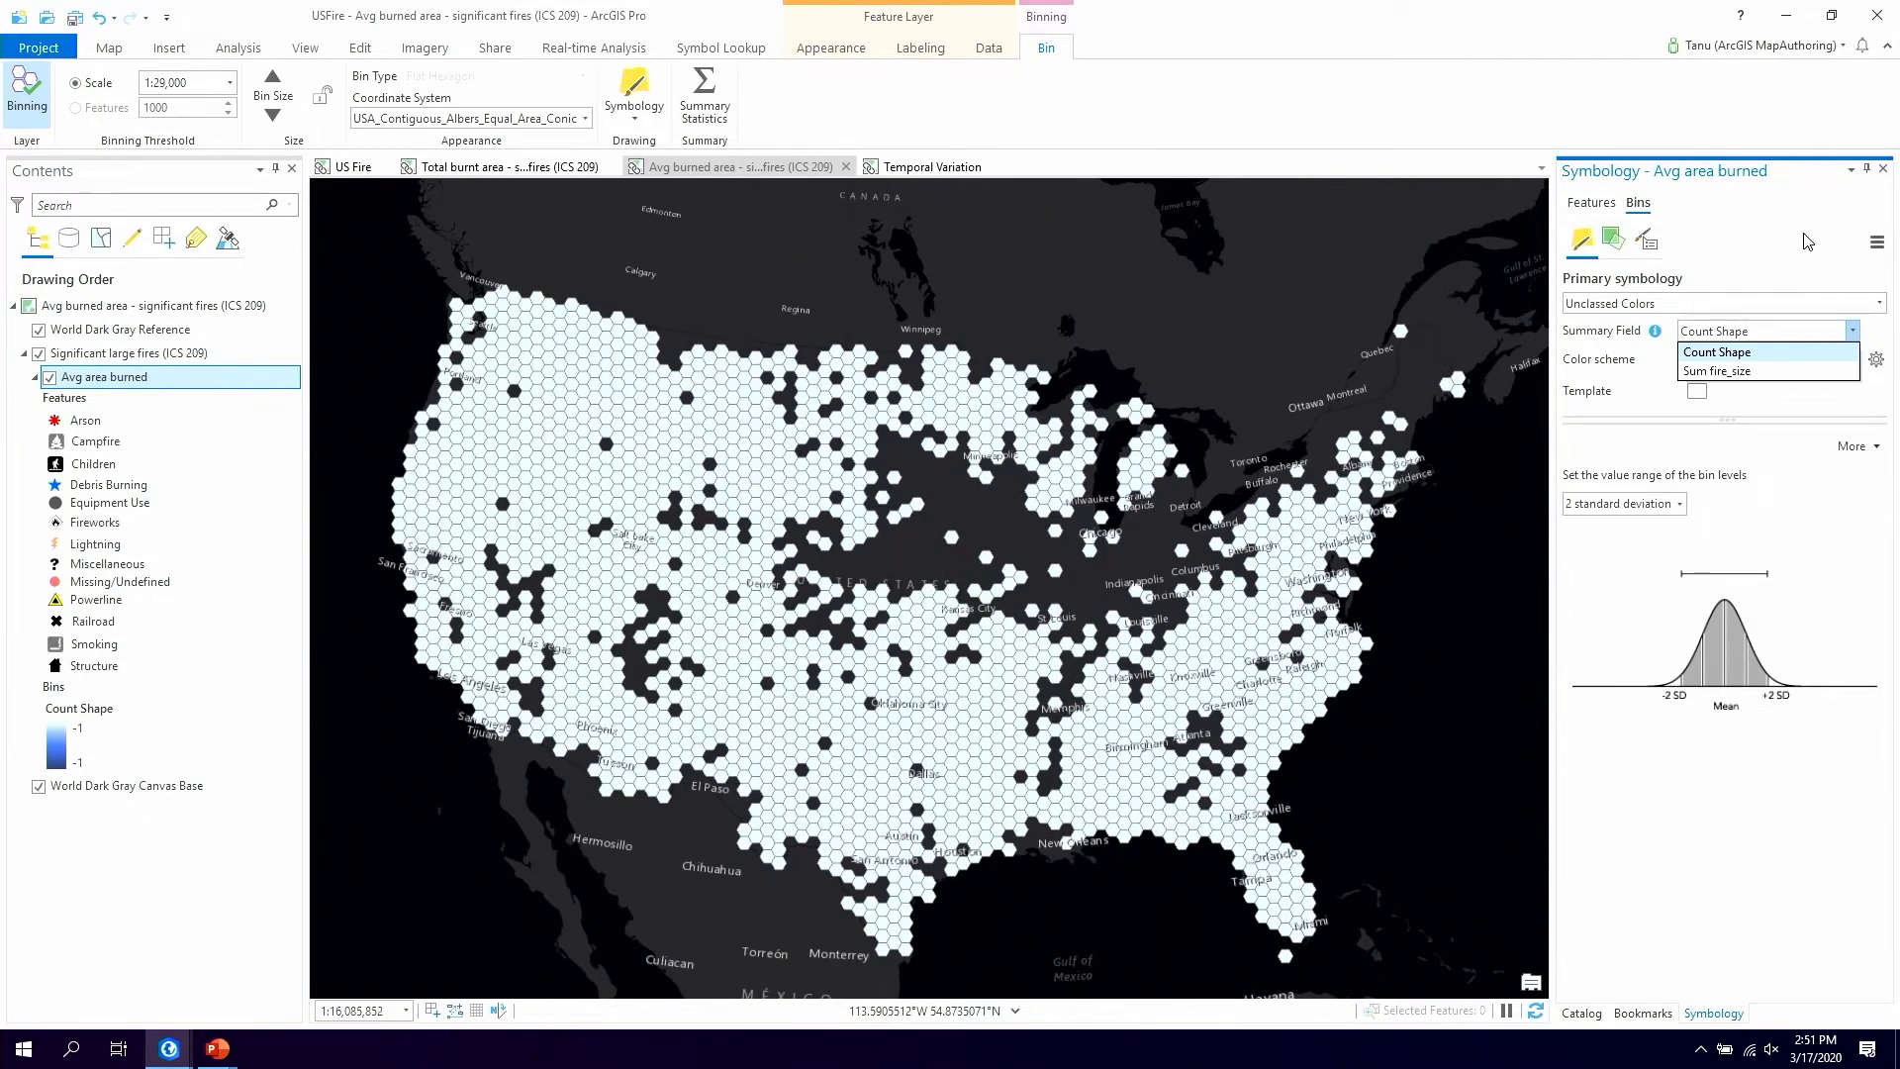
left_click(827, 110)
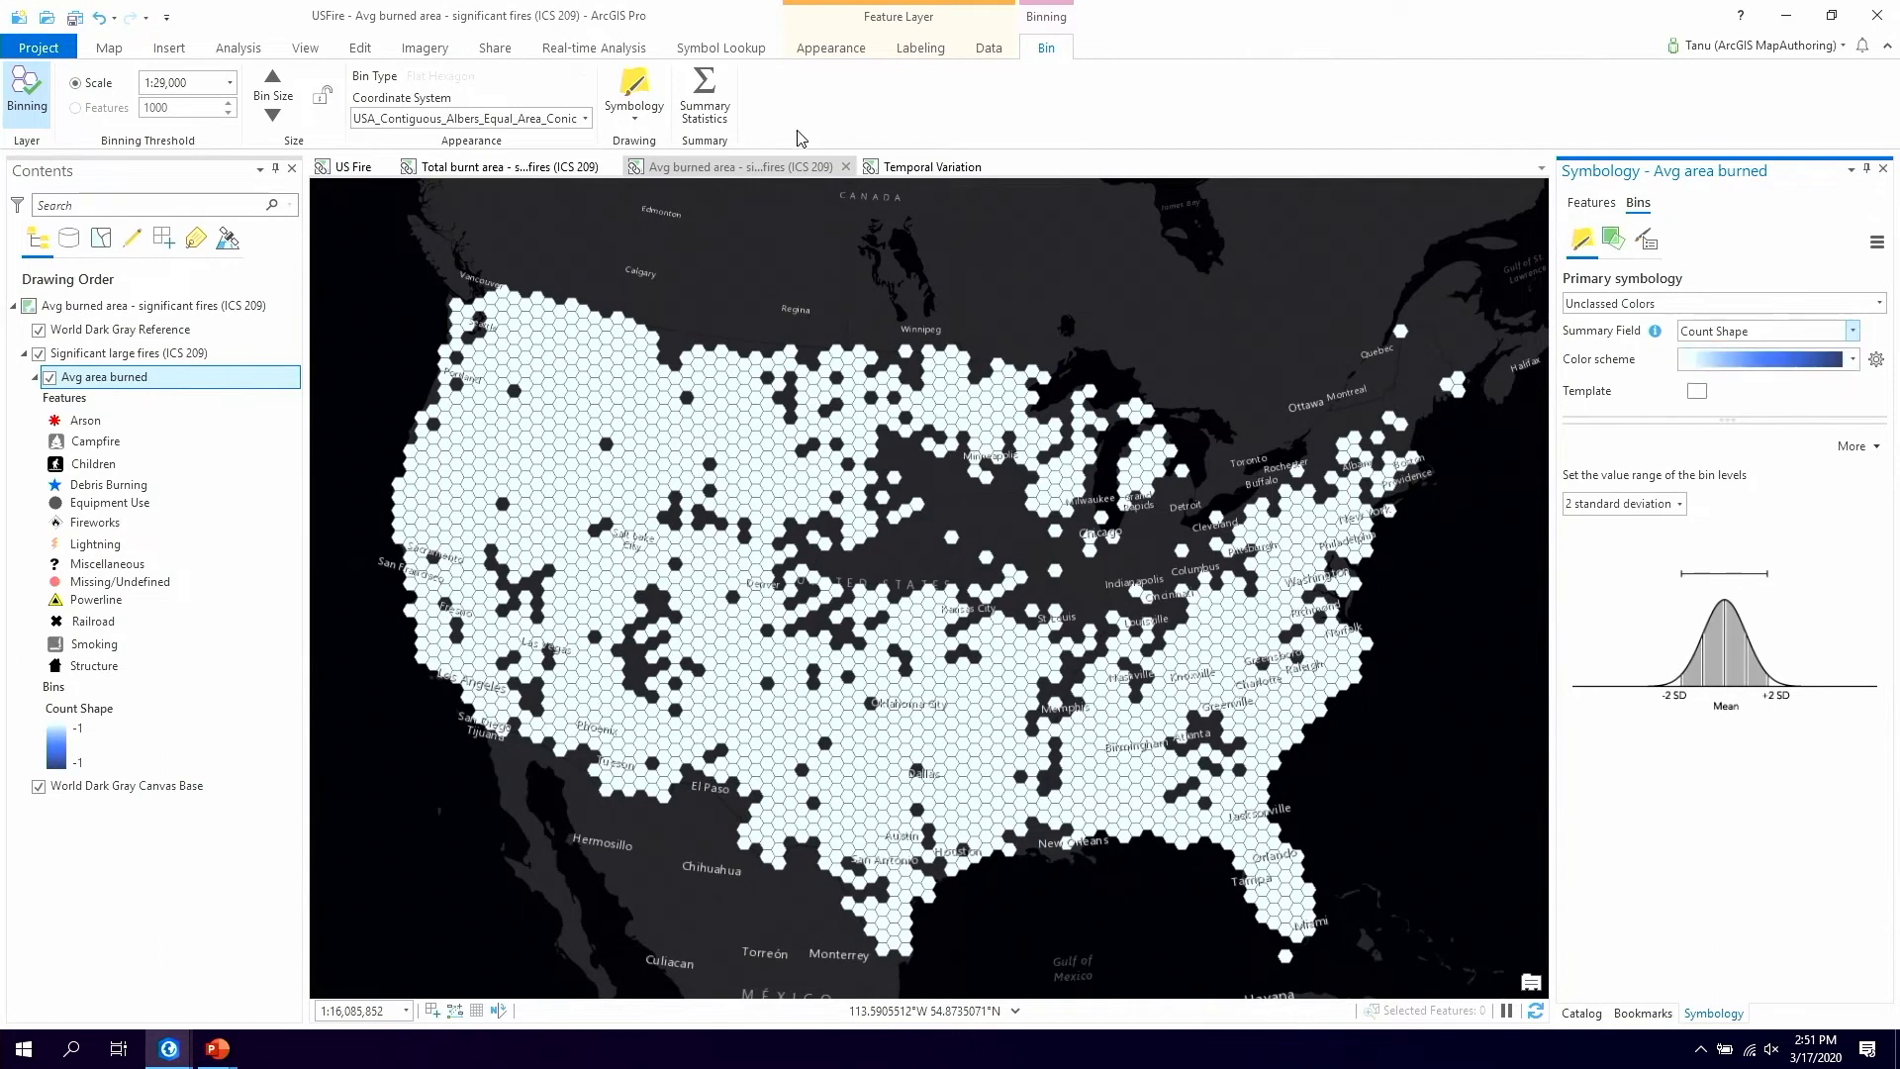
left_click(726, 123)
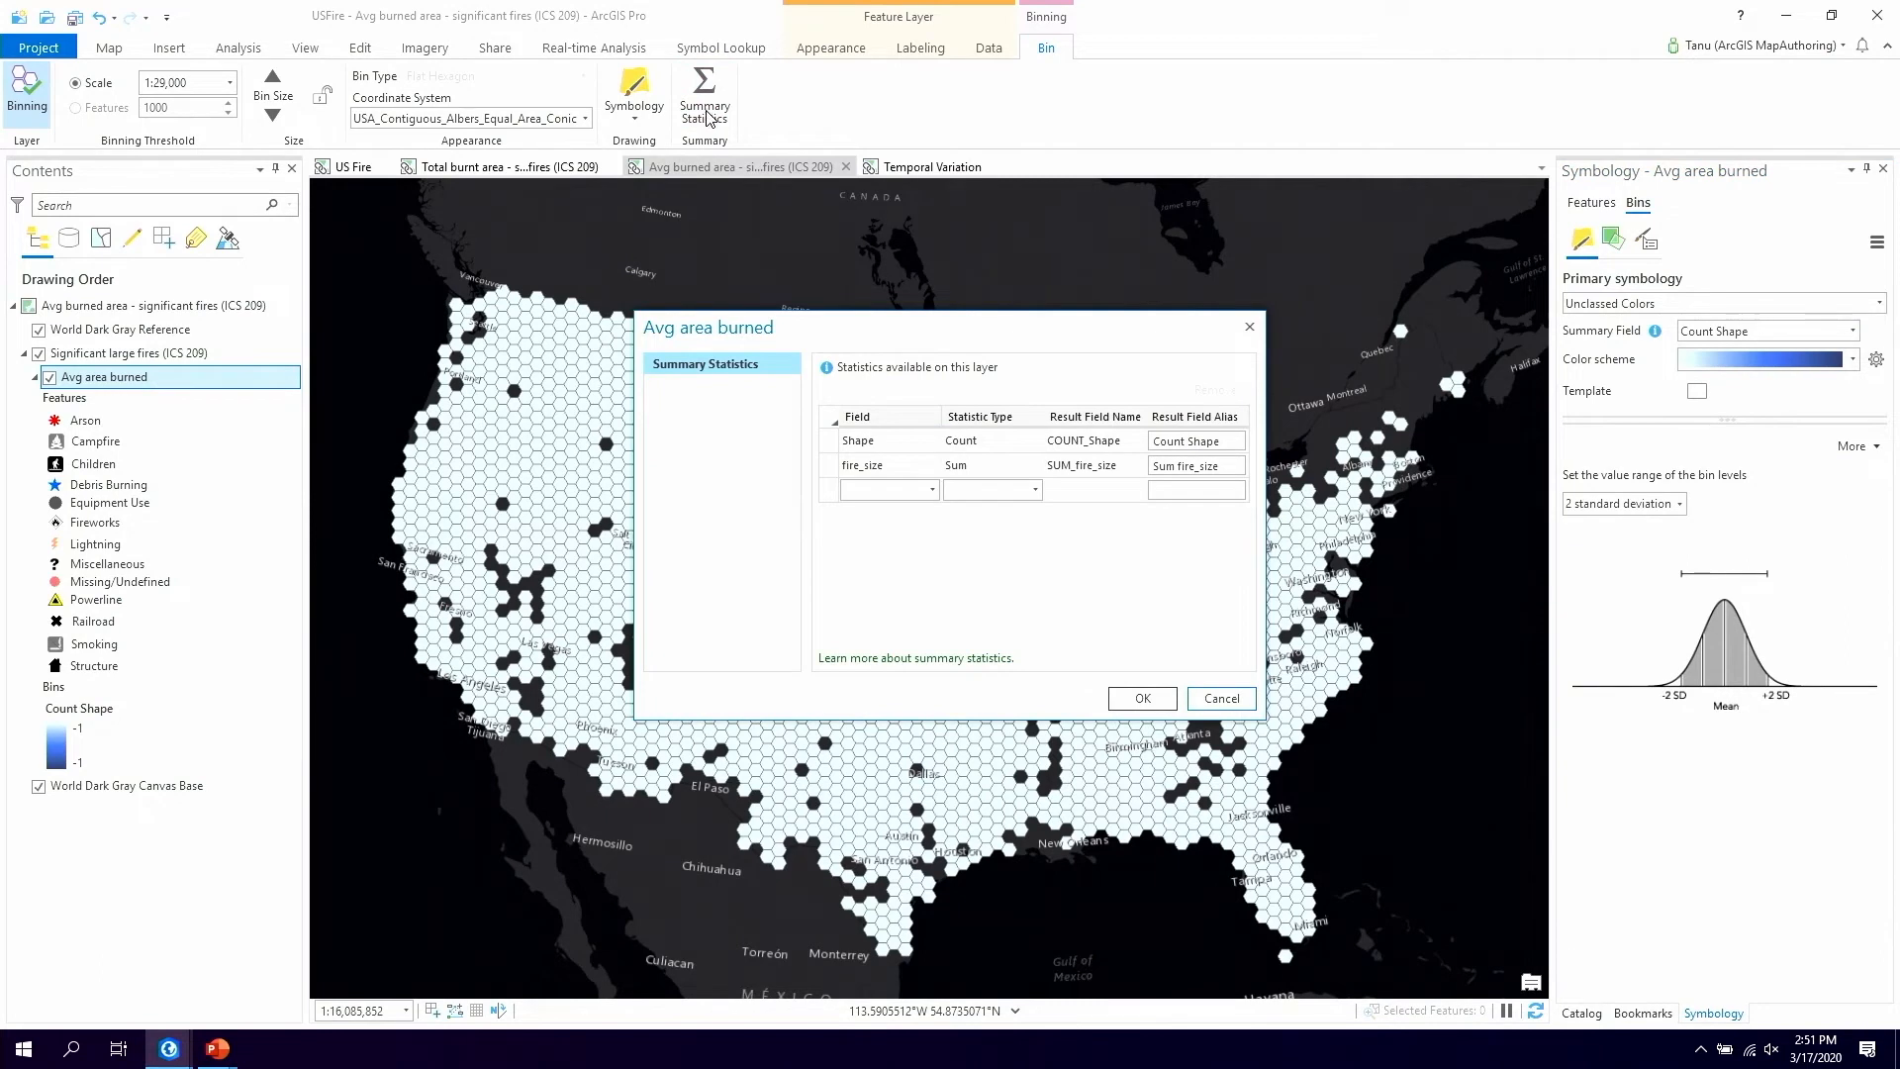
left_click(890, 490)
left_click(931, 489)
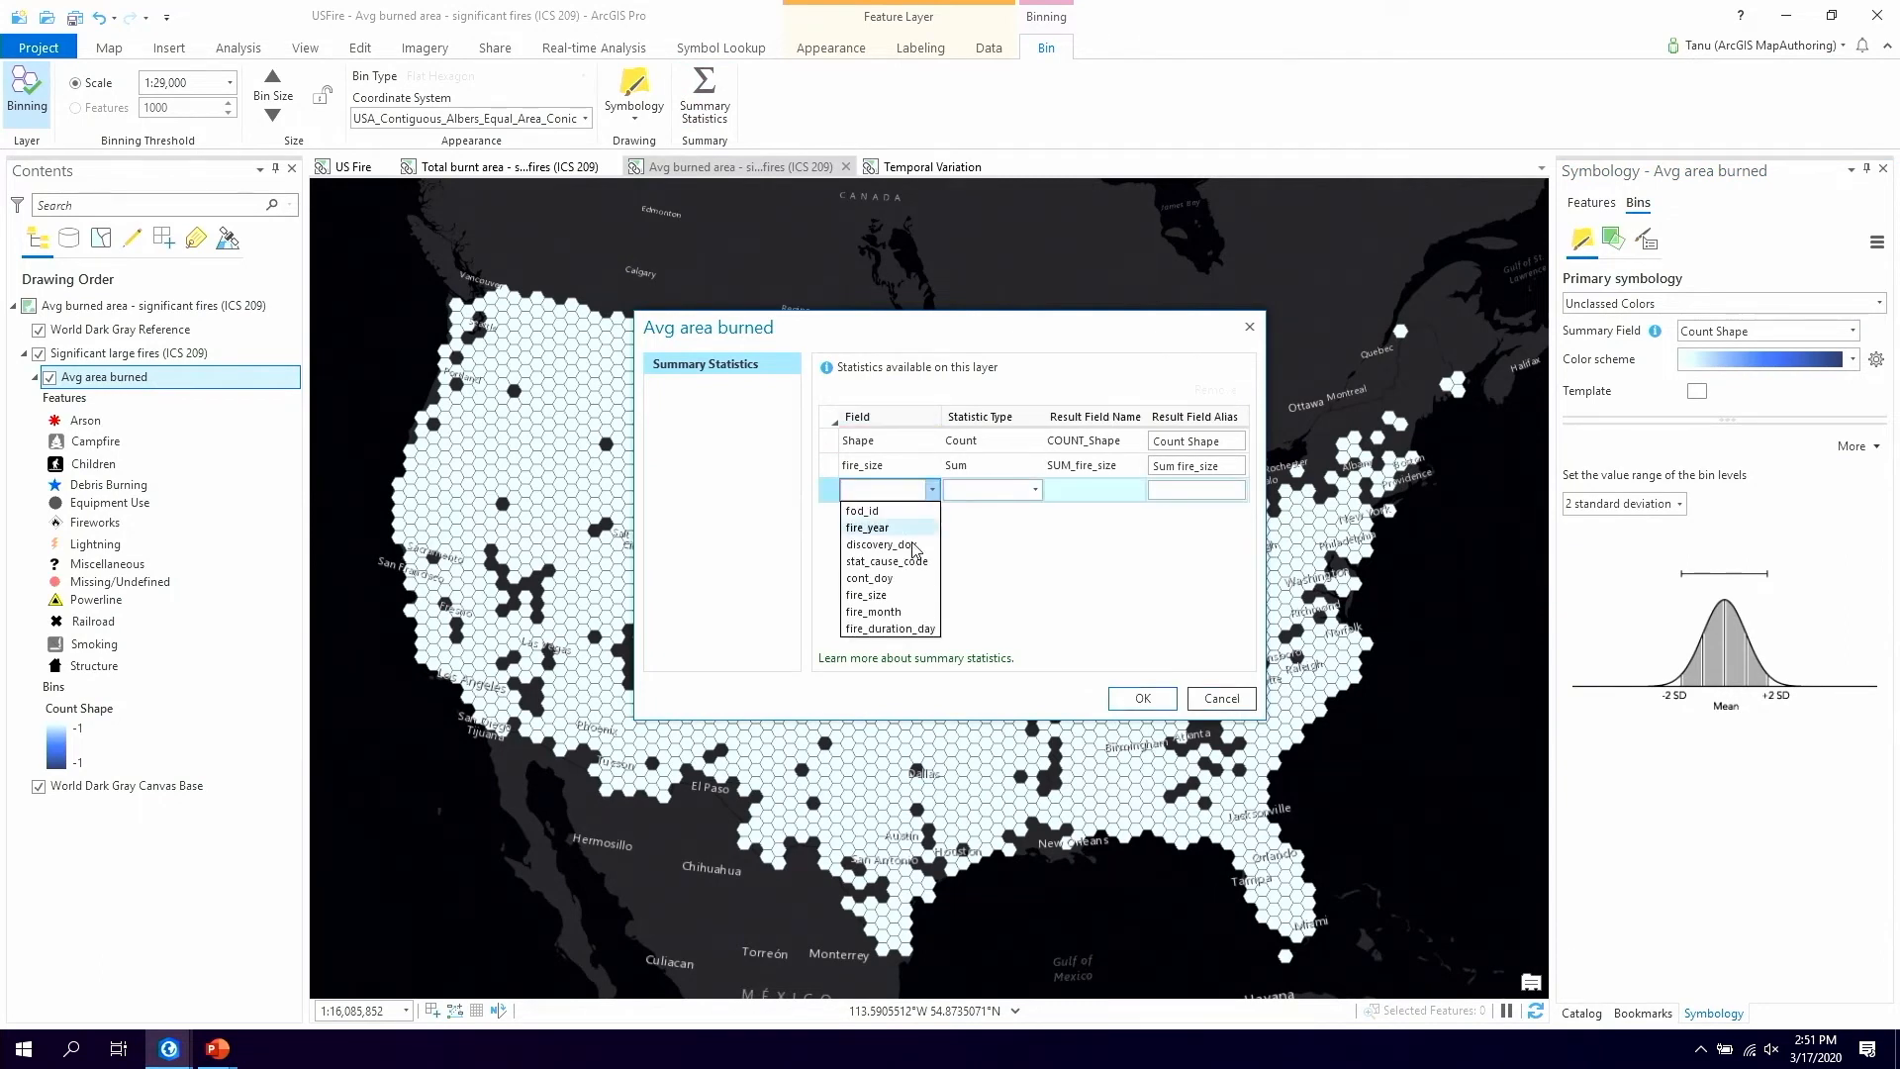
left_click(876, 595)
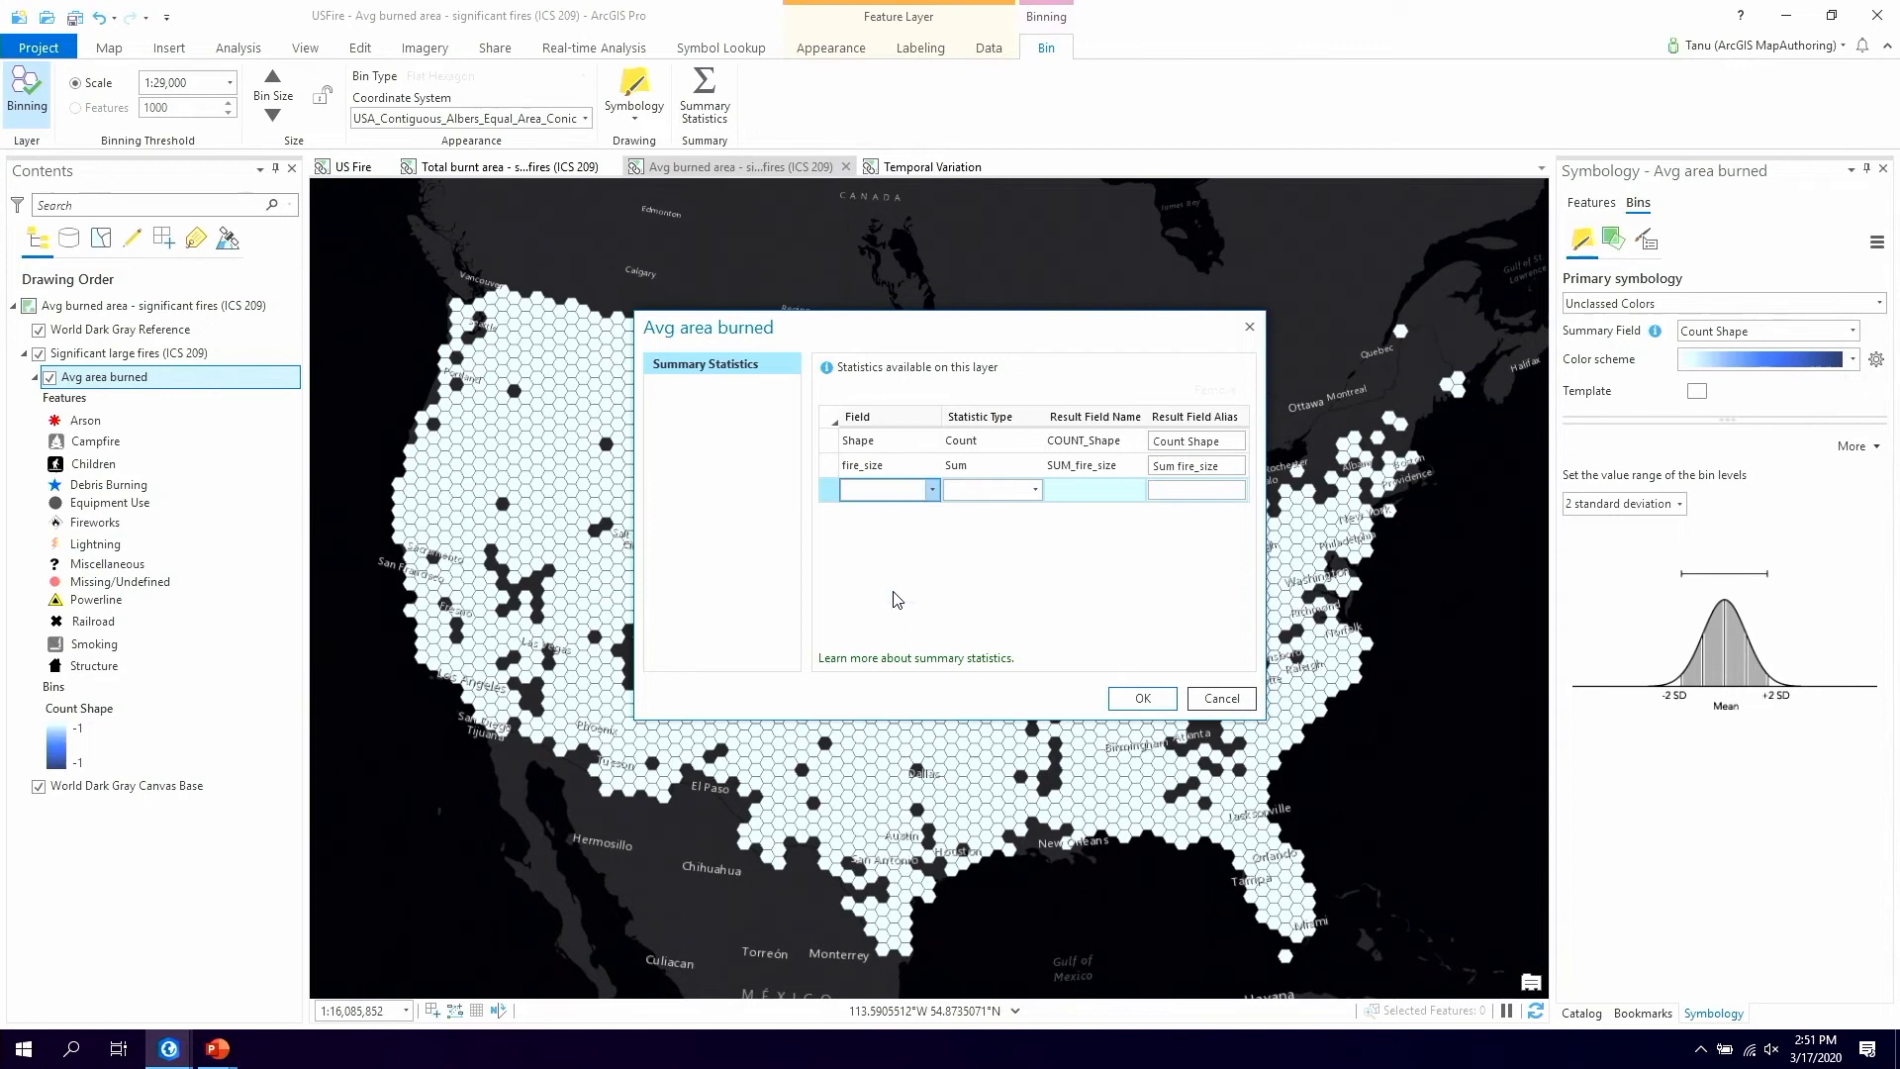
left_click(1036, 489)
left_click(980, 522)
left_click(1184, 492)
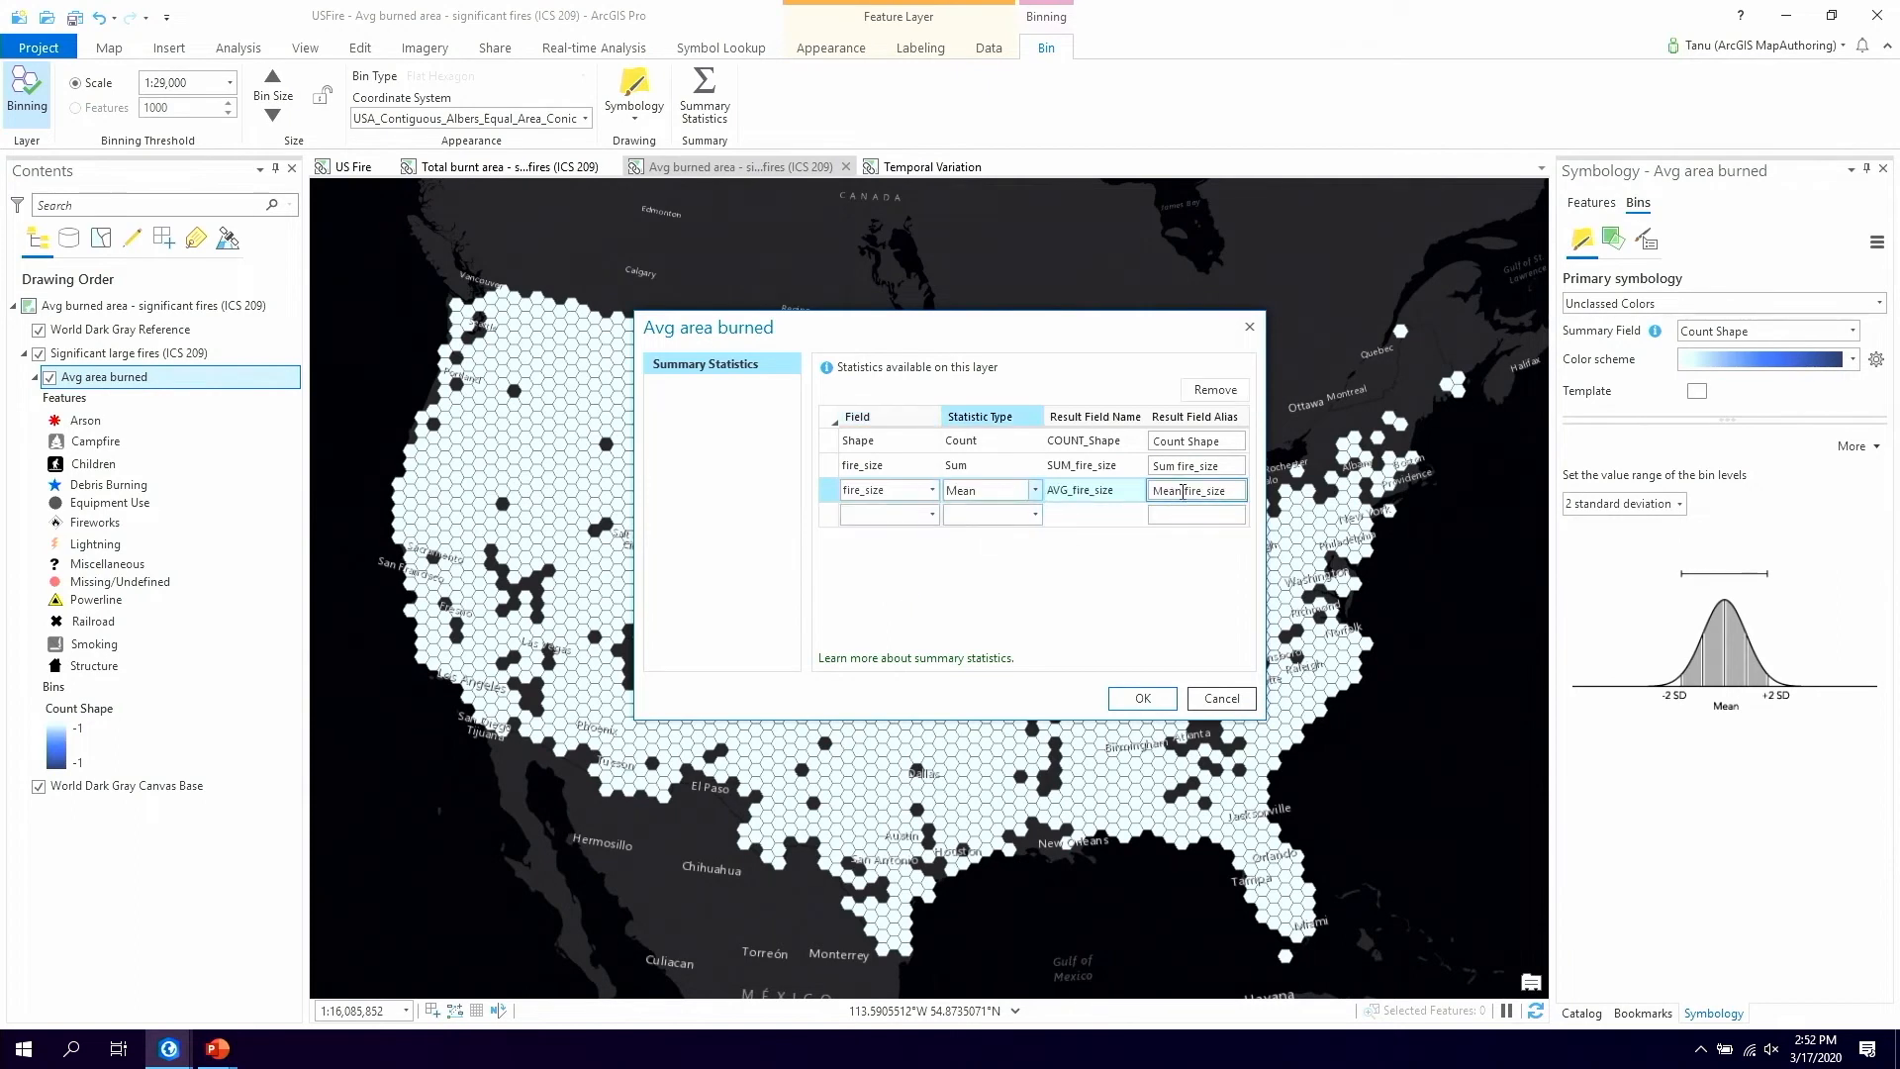
double_click(1182, 492)
type("Avg")
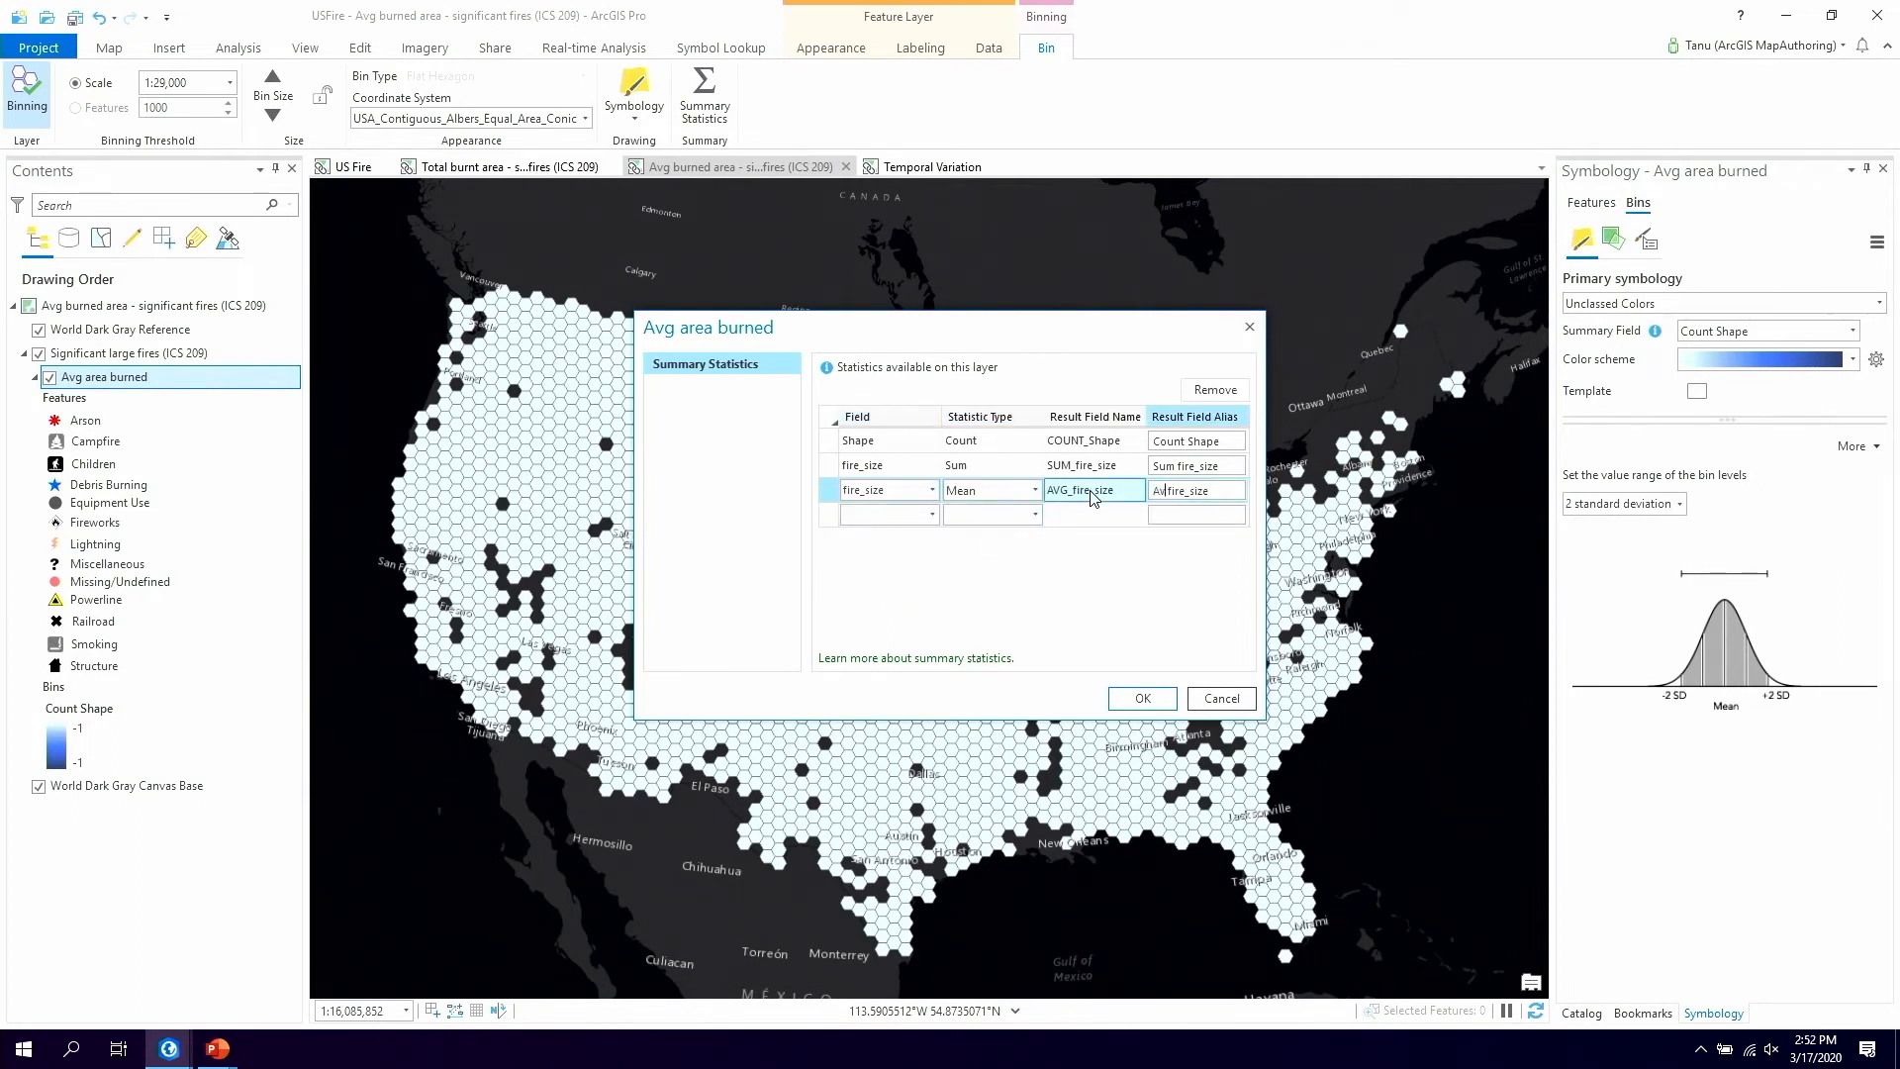
left_click(1143, 699)
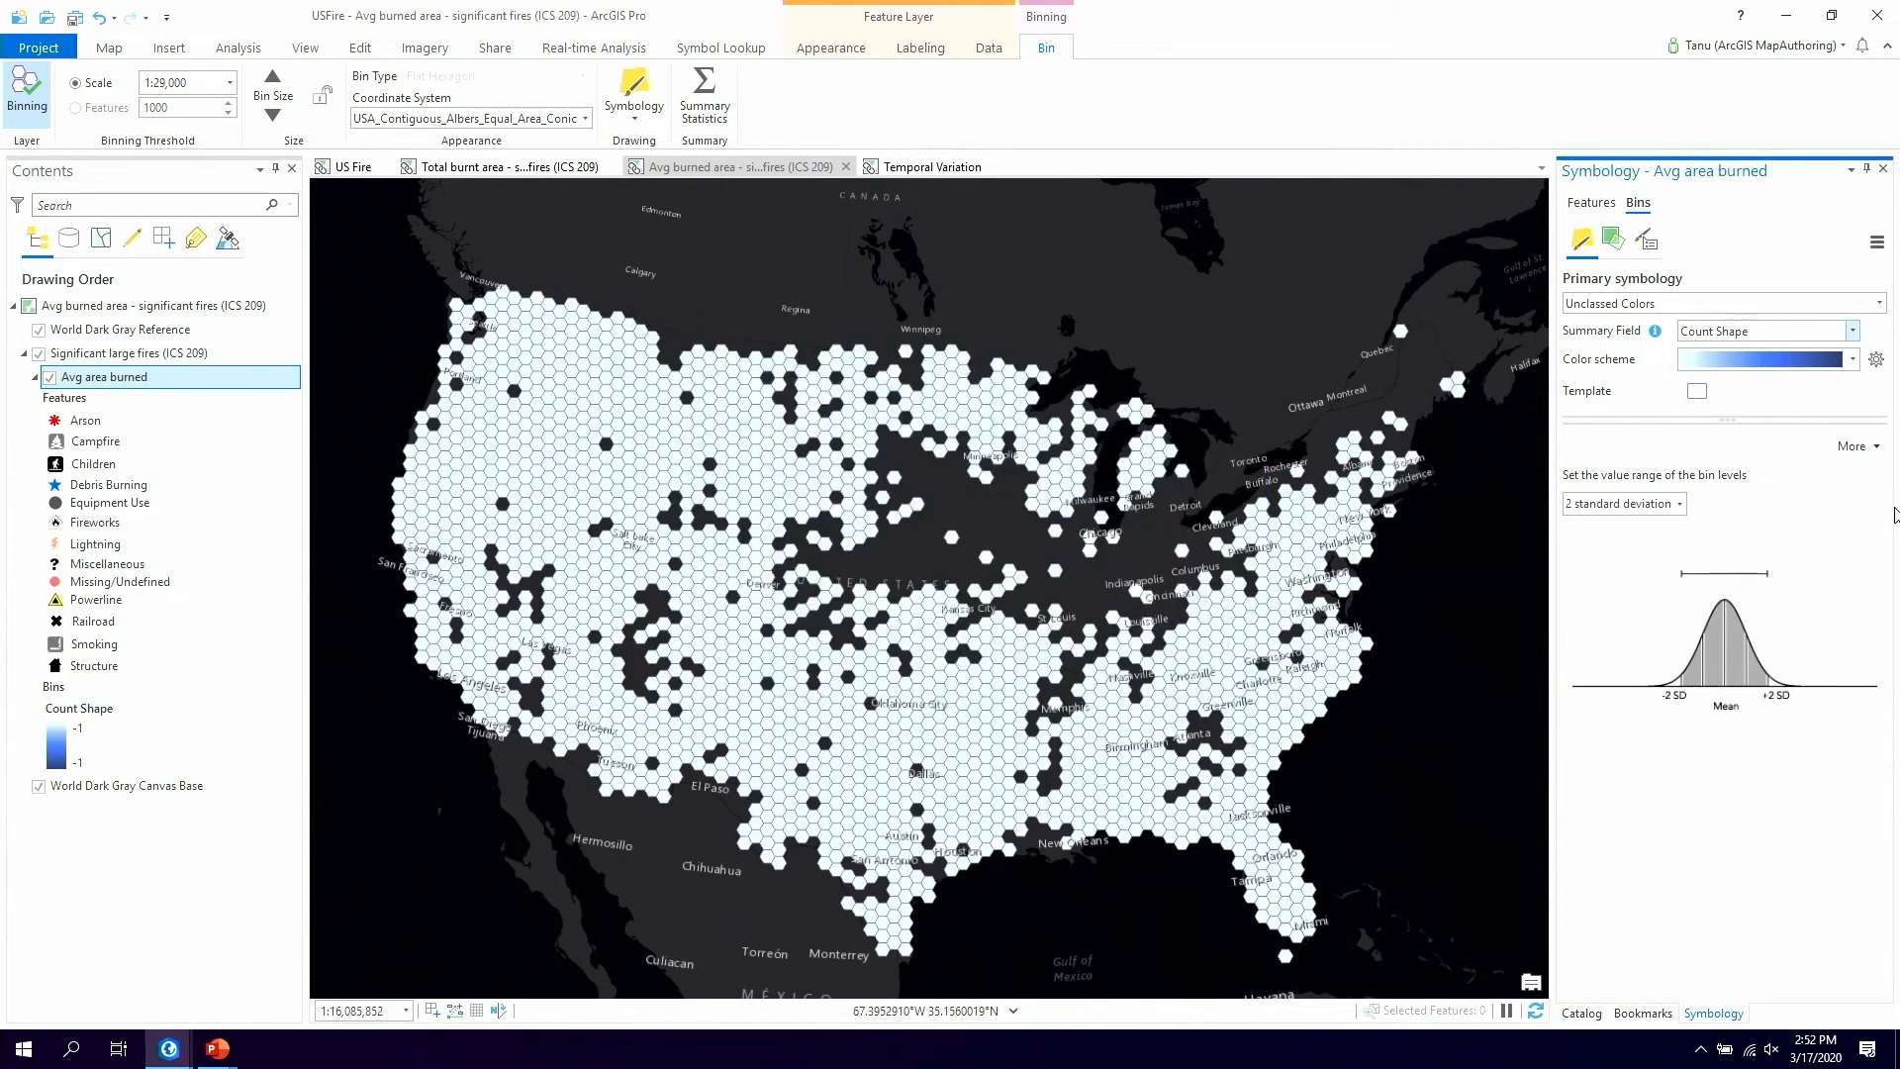
Symbolize the Avg area burned bins by the Avg fire_size summary field with the yellow-to-dark-red color scheme
left_click(1852, 334)
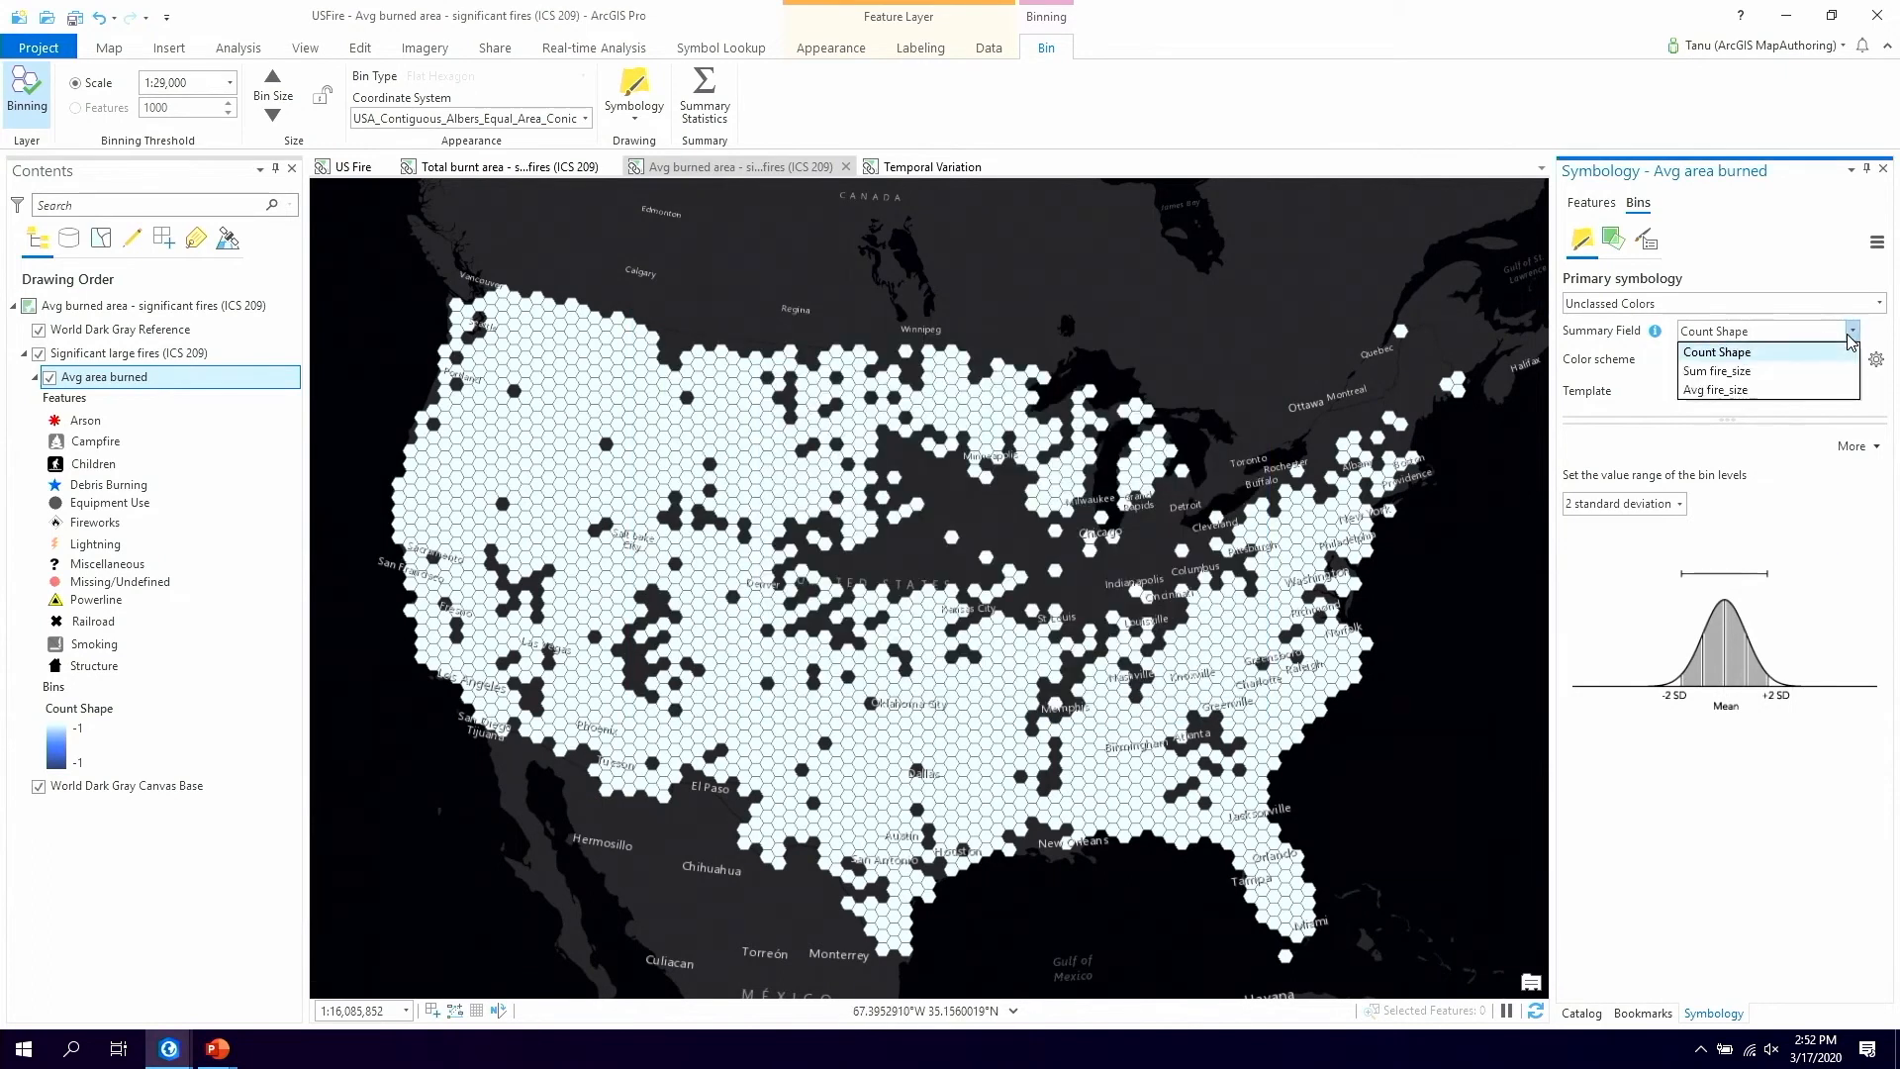
left_click(1750, 392)
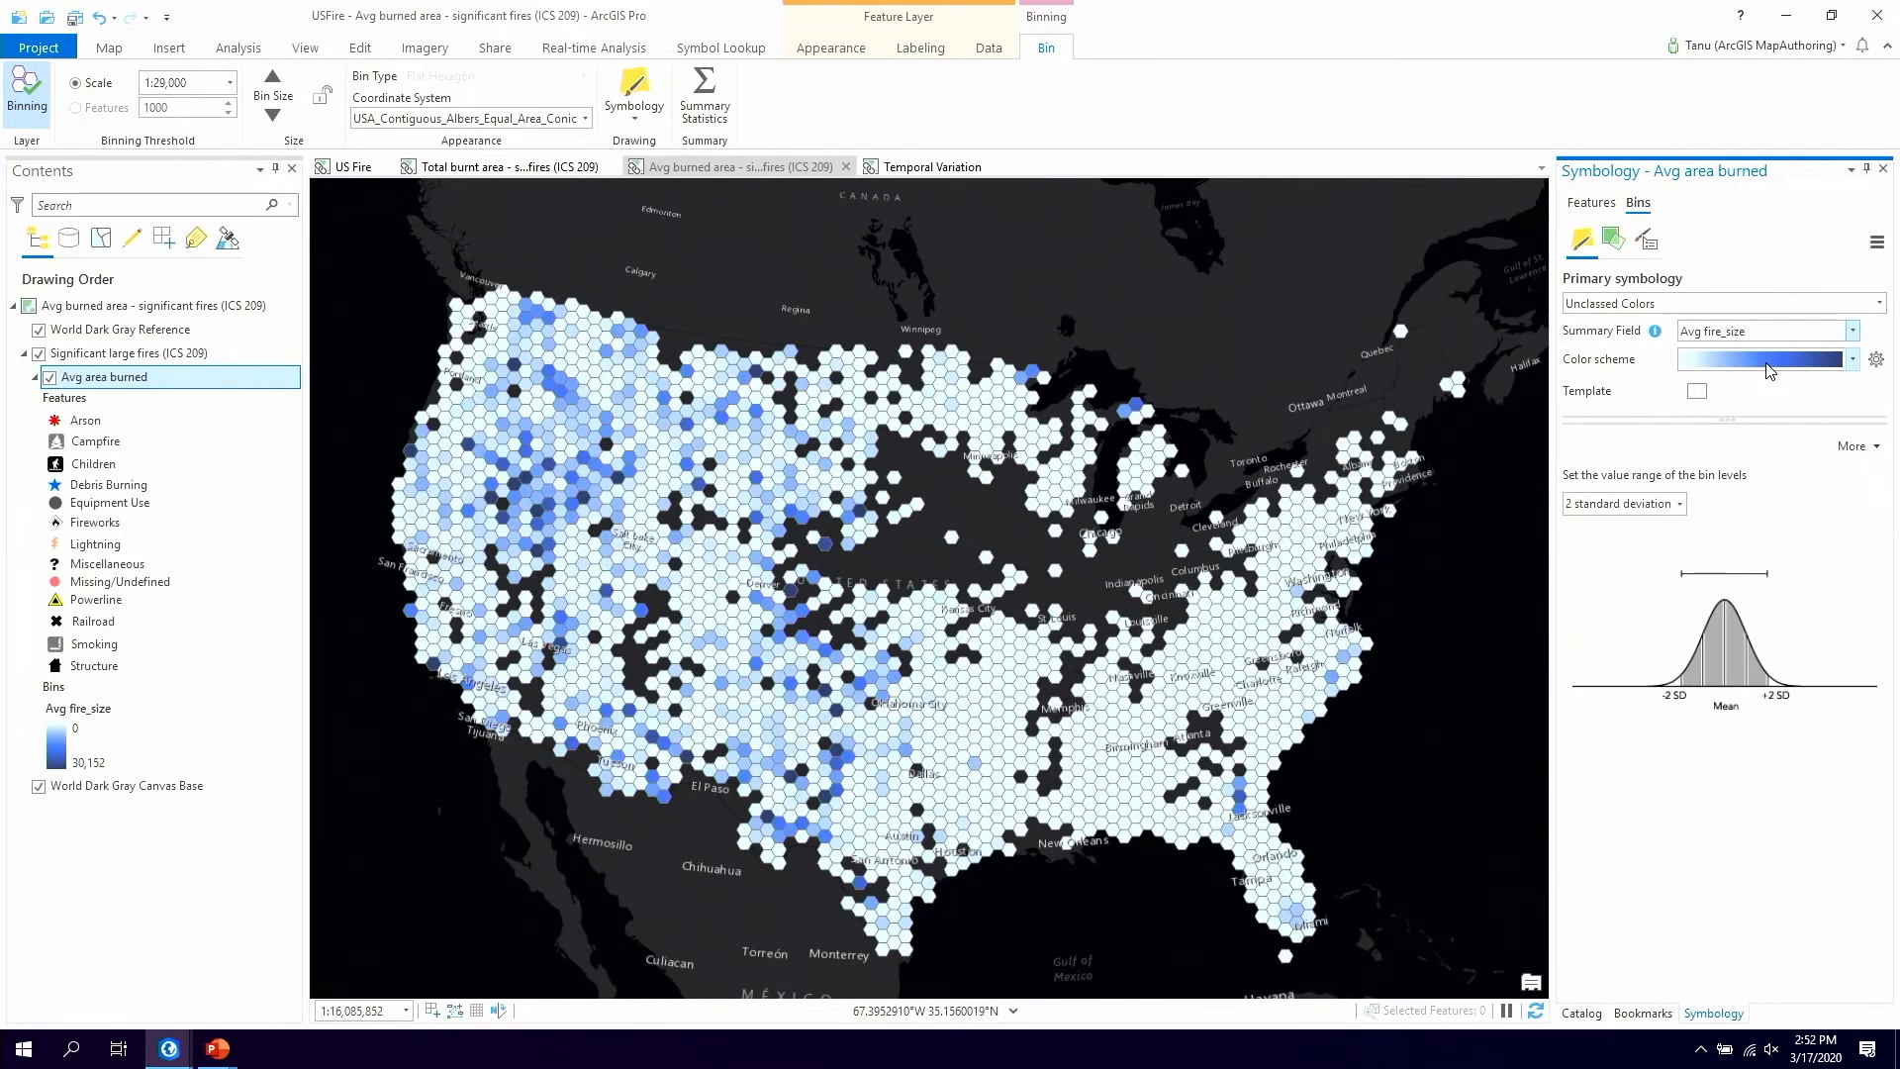
left_click(1769, 368)
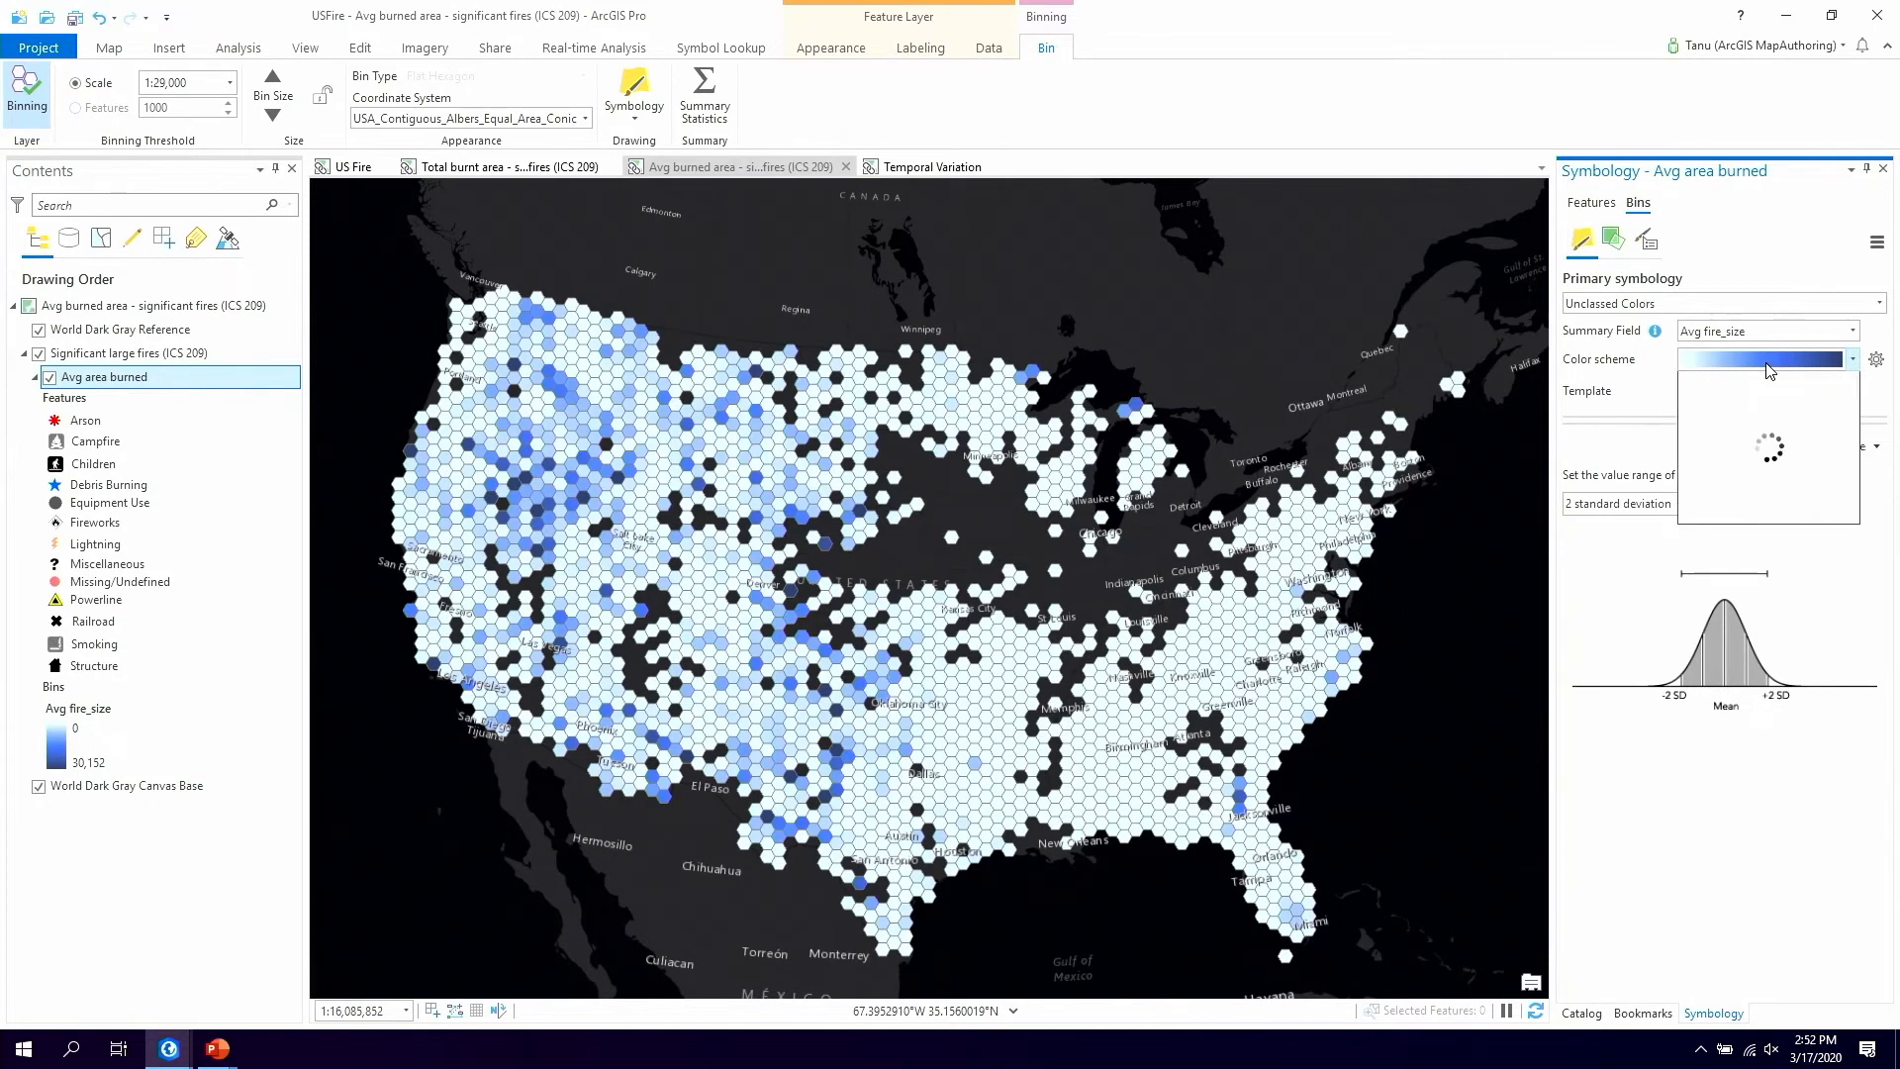
left_click(1784, 390)
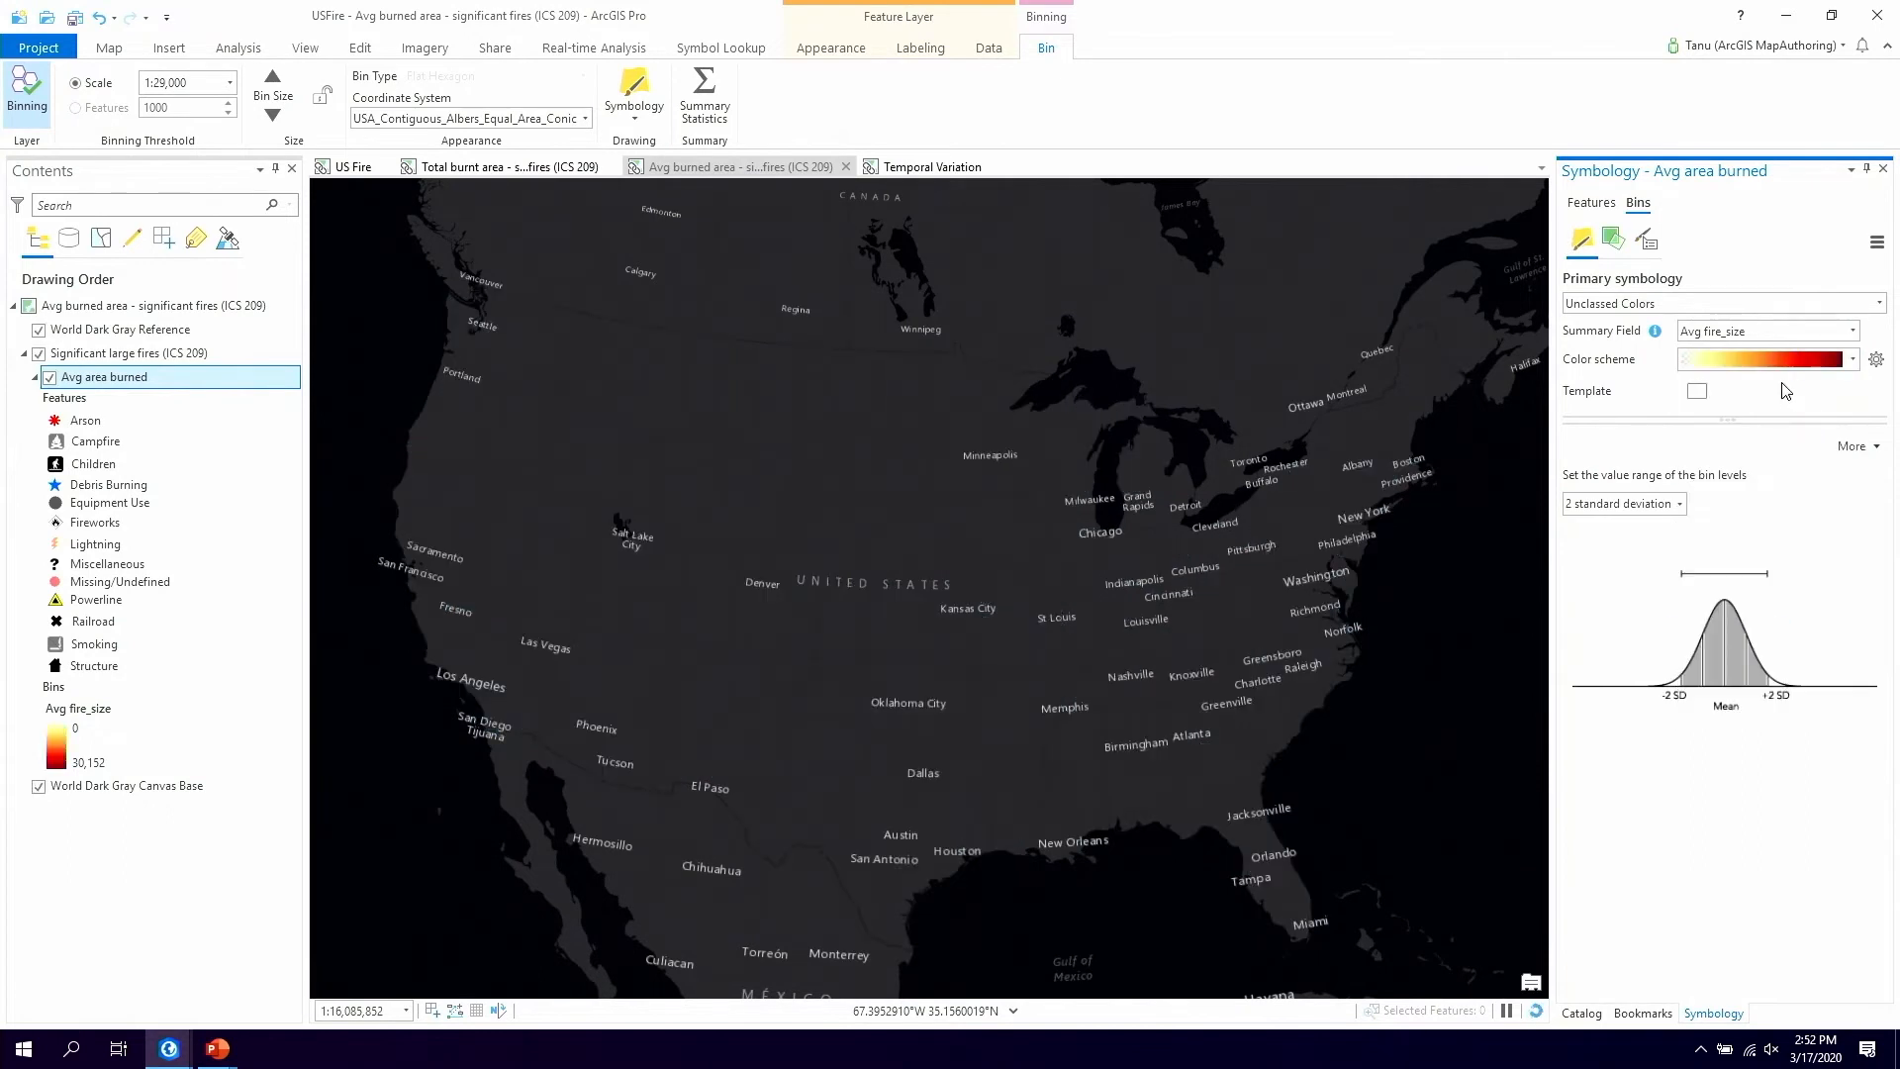
Auto-hide the side panes and dock the US Fire, Total burnt area and Avg burned area maps side by side
left_click(1866, 168)
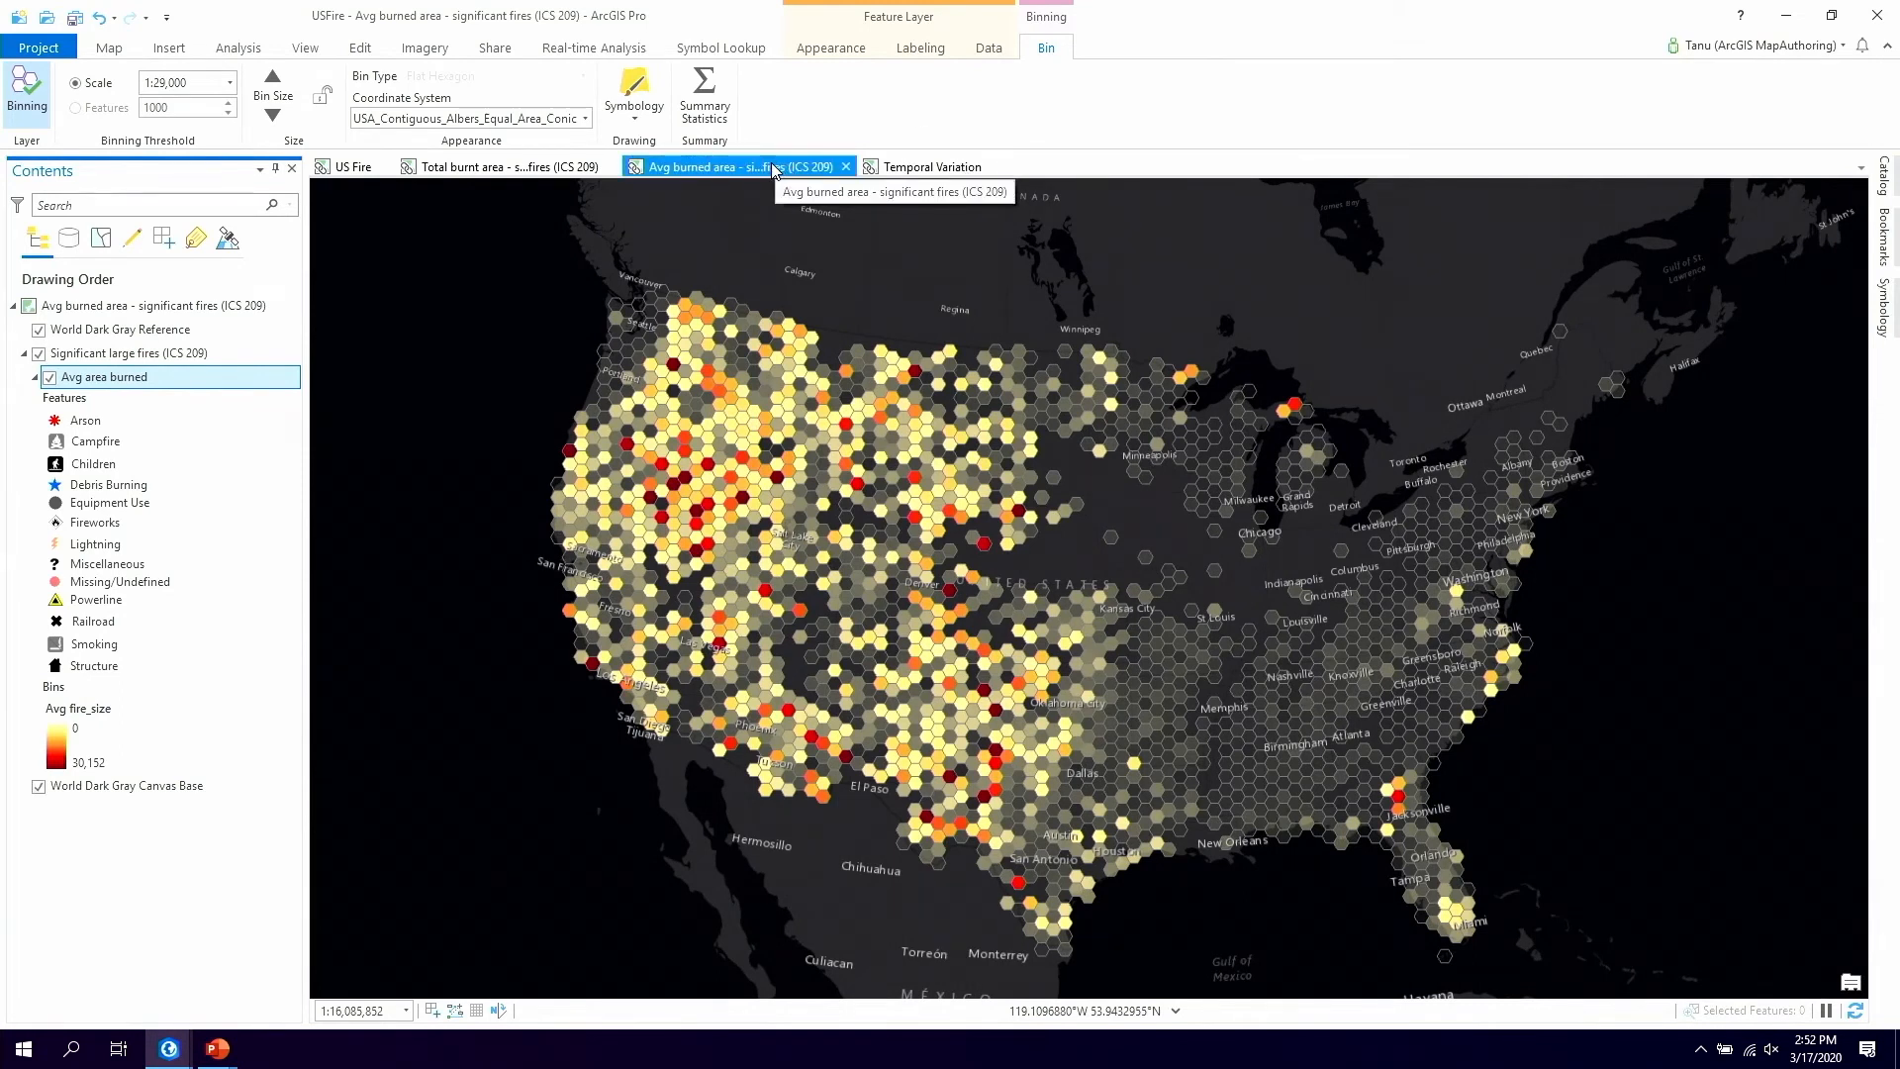
mouse_move(775, 170)
left_mouse_down()
mouse_move(1287, 713)
mouse_move(1381, 604)
mouse_move(1143, 601)
left_mouse_up()
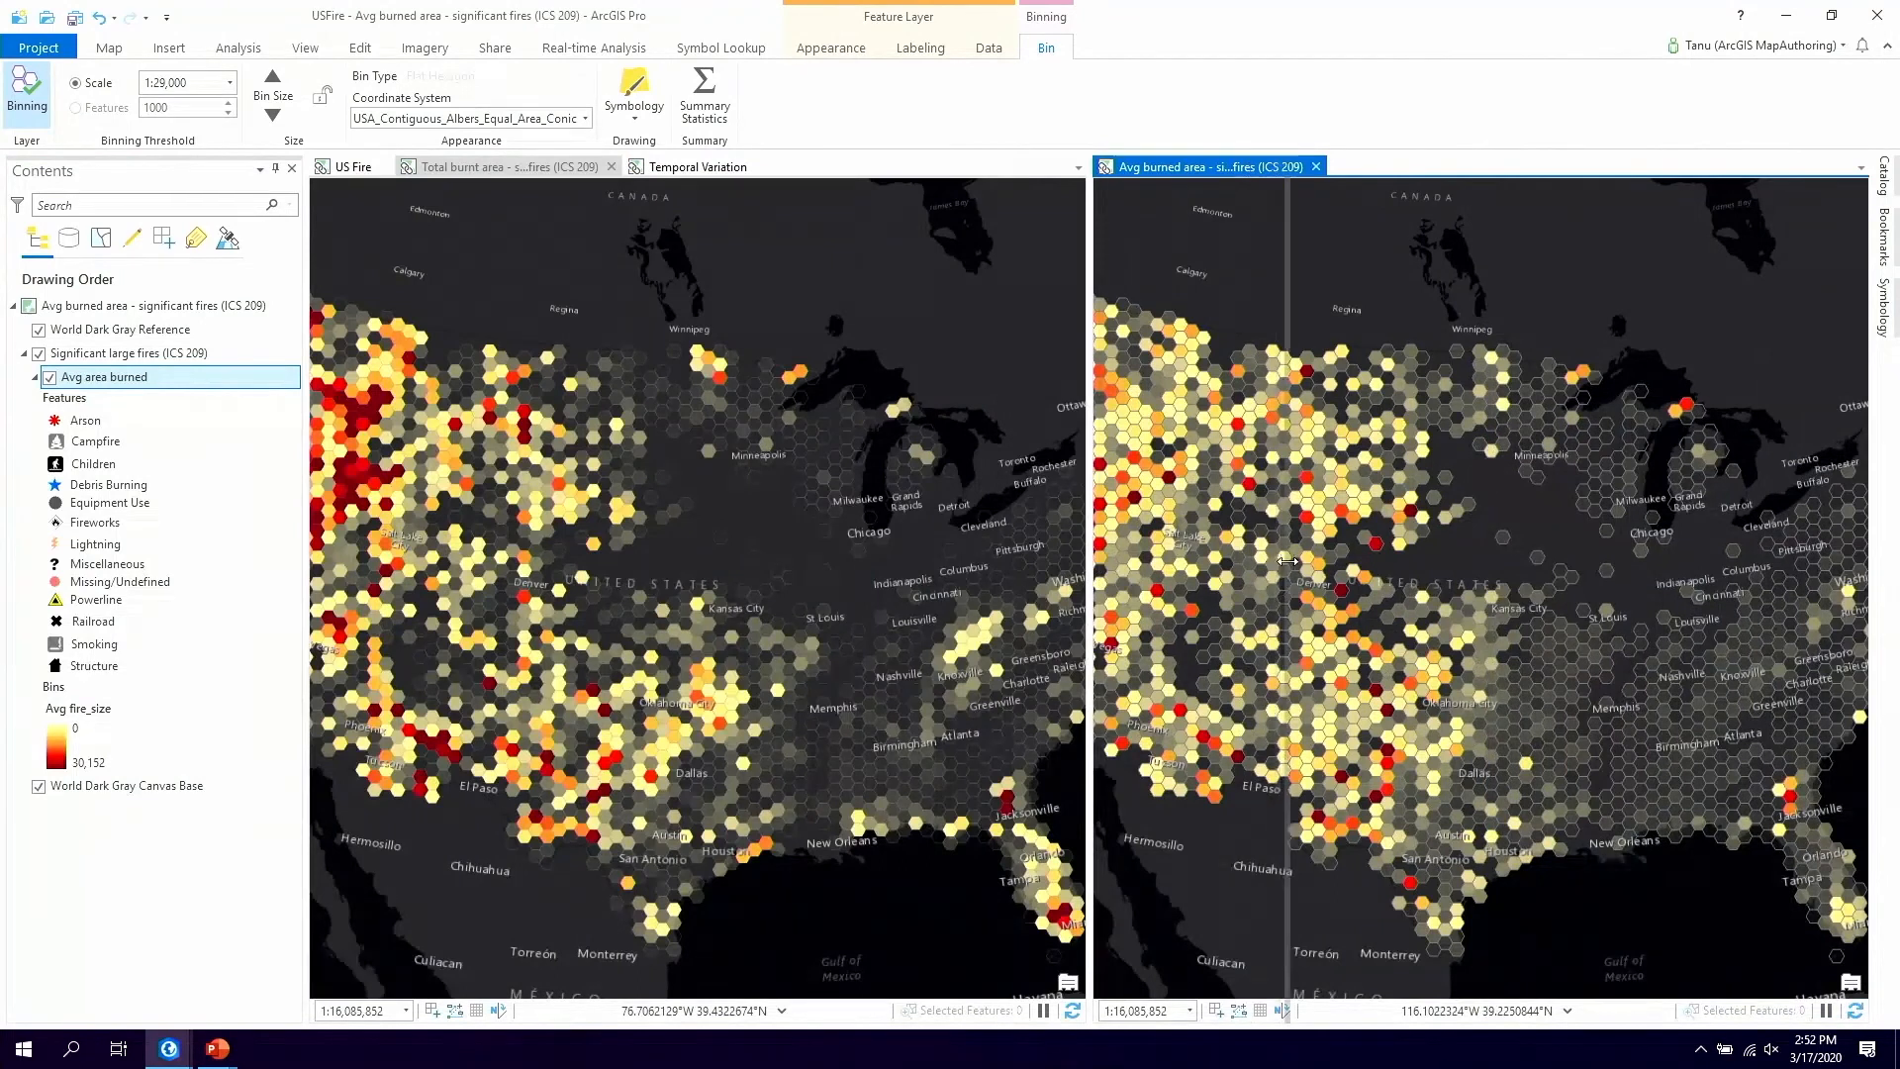
left_click_drag(1285, 561, 1280, 561)
left_click(276, 170)
left_click_drag(276, 180, 770, 546)
left_click_drag(1524, 574, 1396, 574)
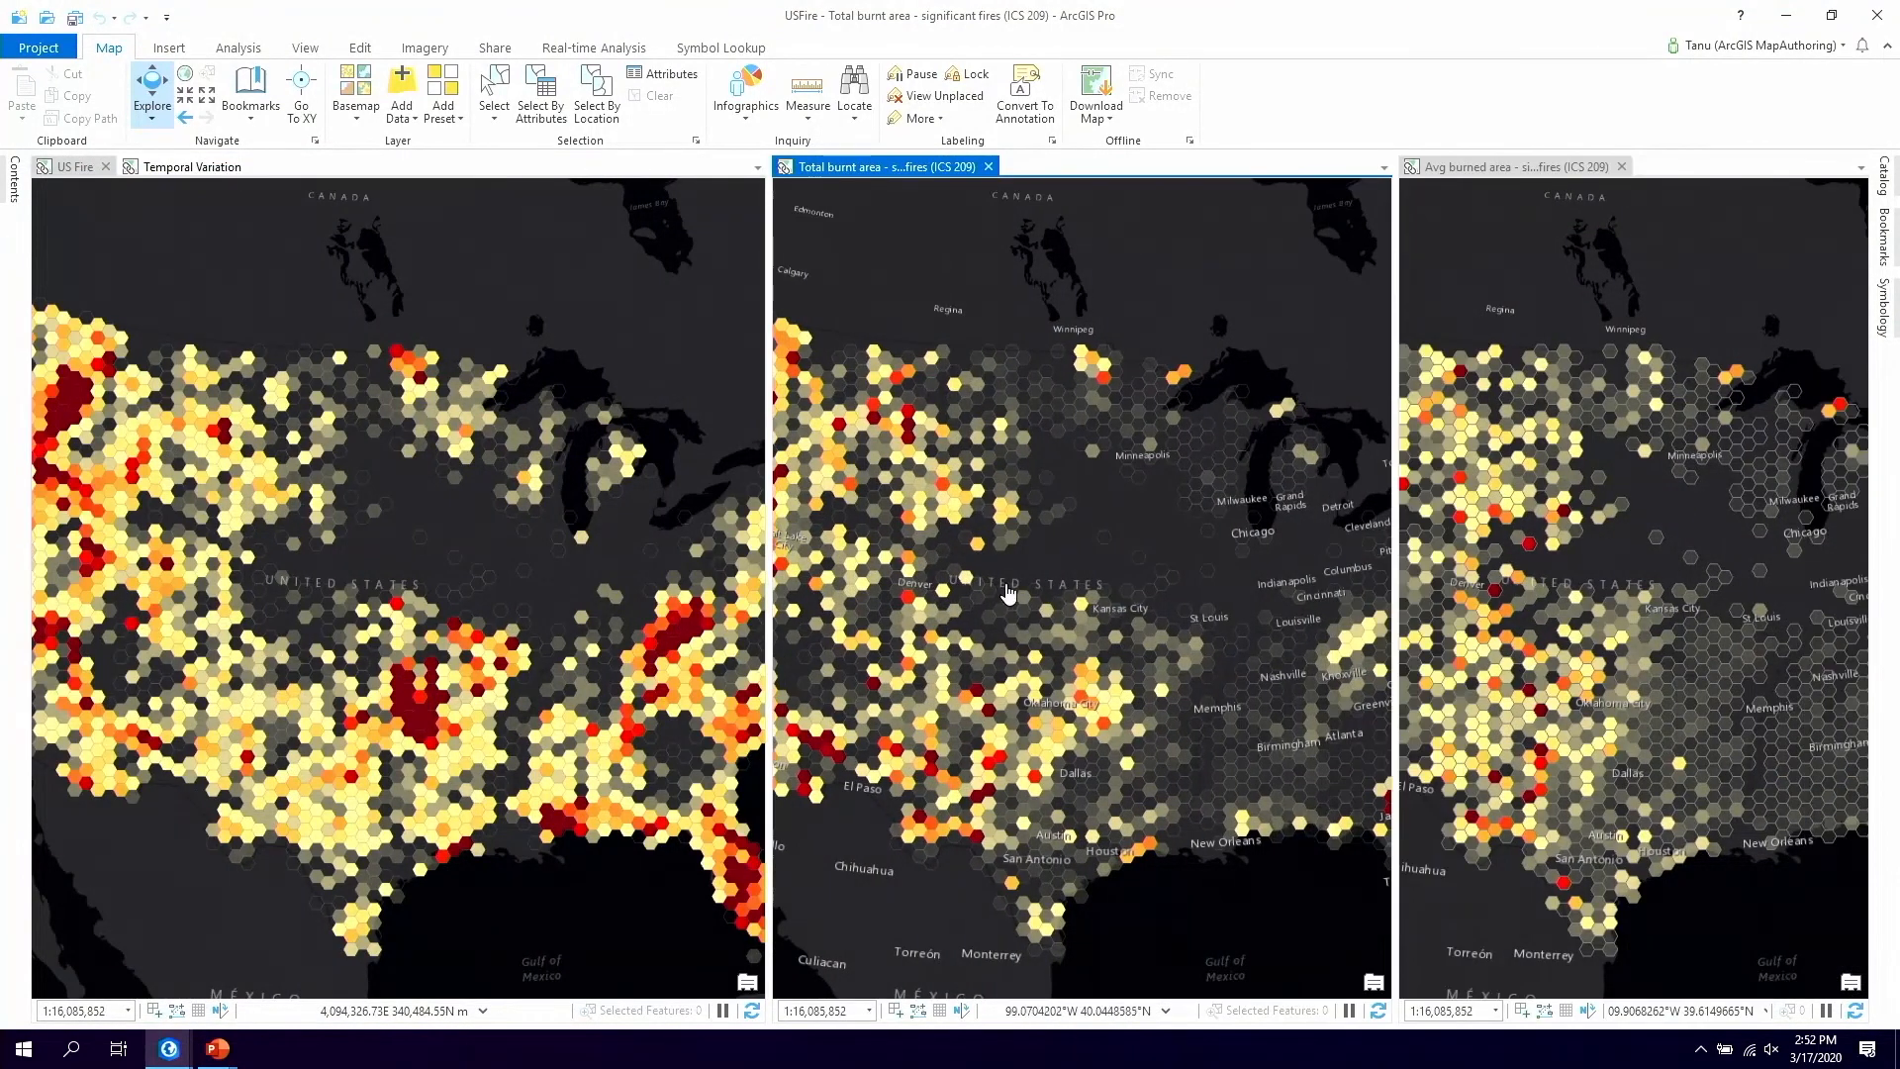
scroll(1056, 592, "down", 2)
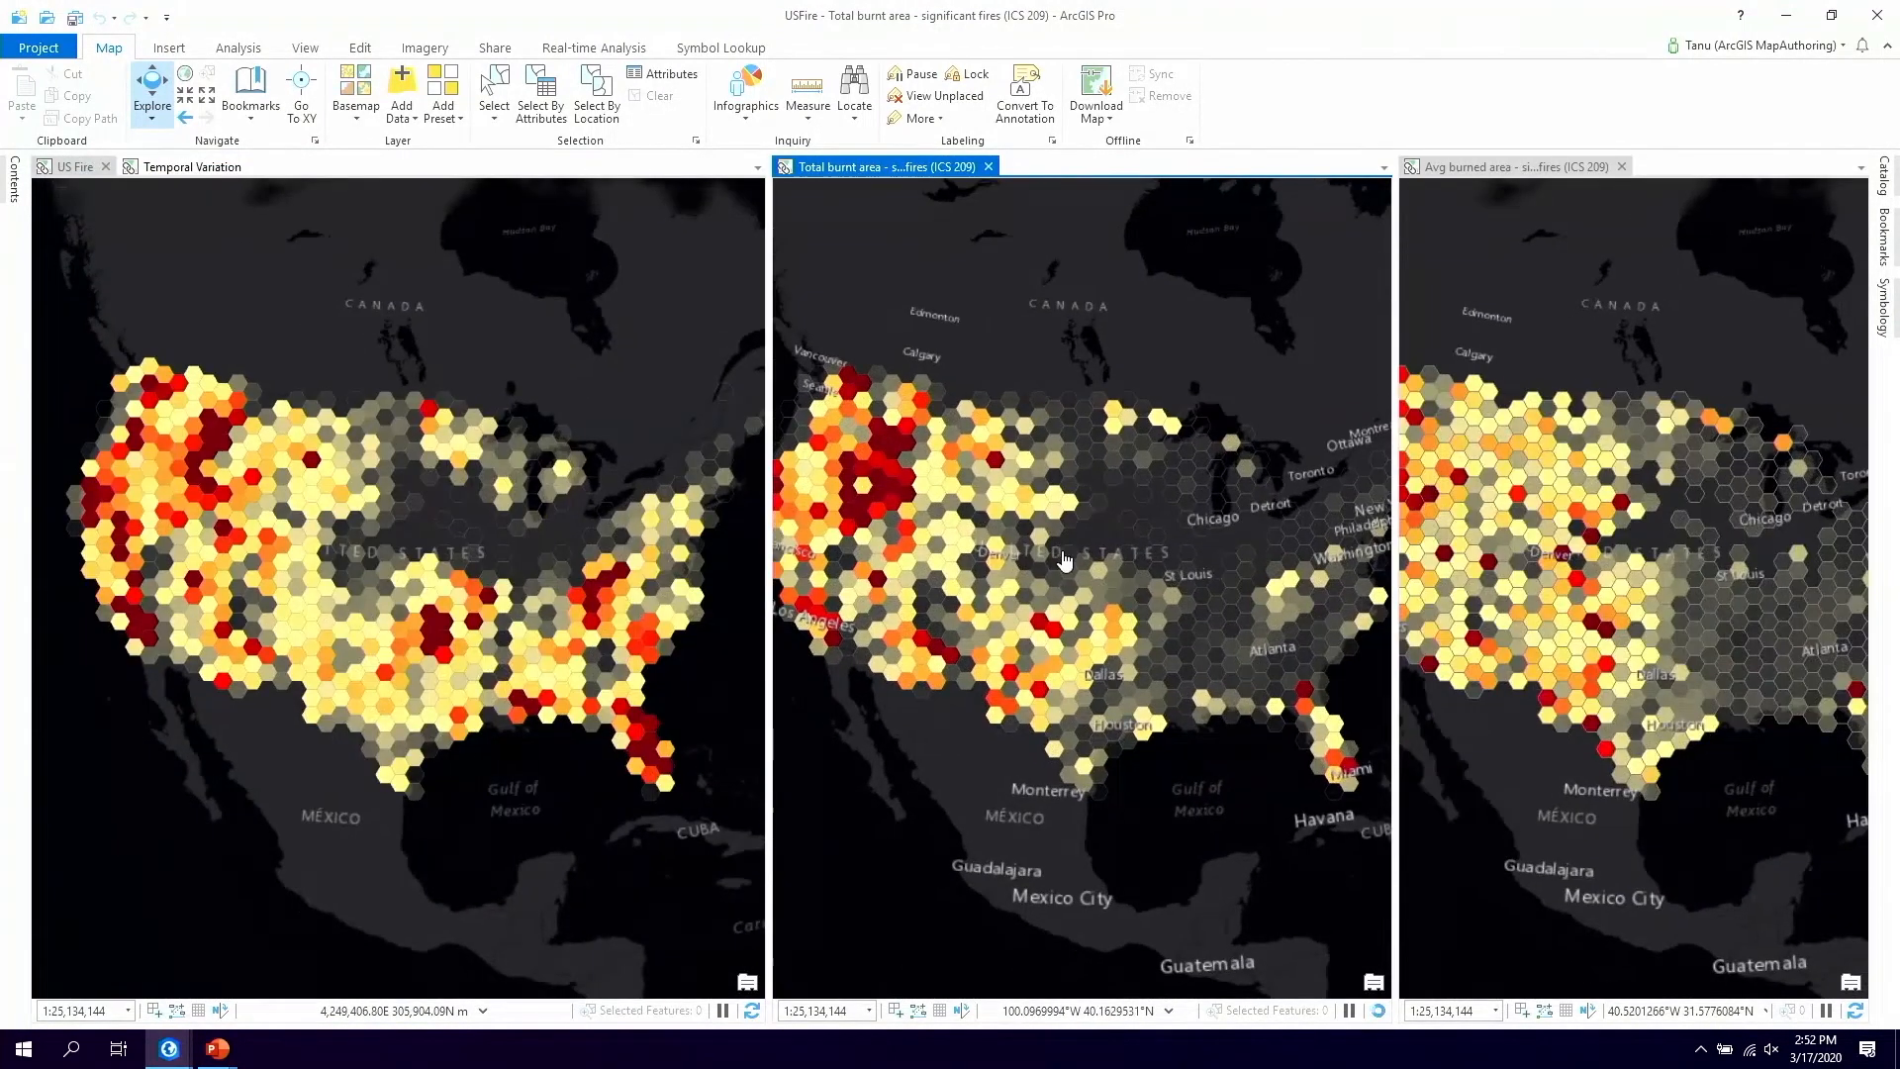
left_click_drag(765, 569, 726, 569)
Compare fire count, total burnt area and average burned area across the mainland US and Alaska in the three linked maps
left_click(112, 472)
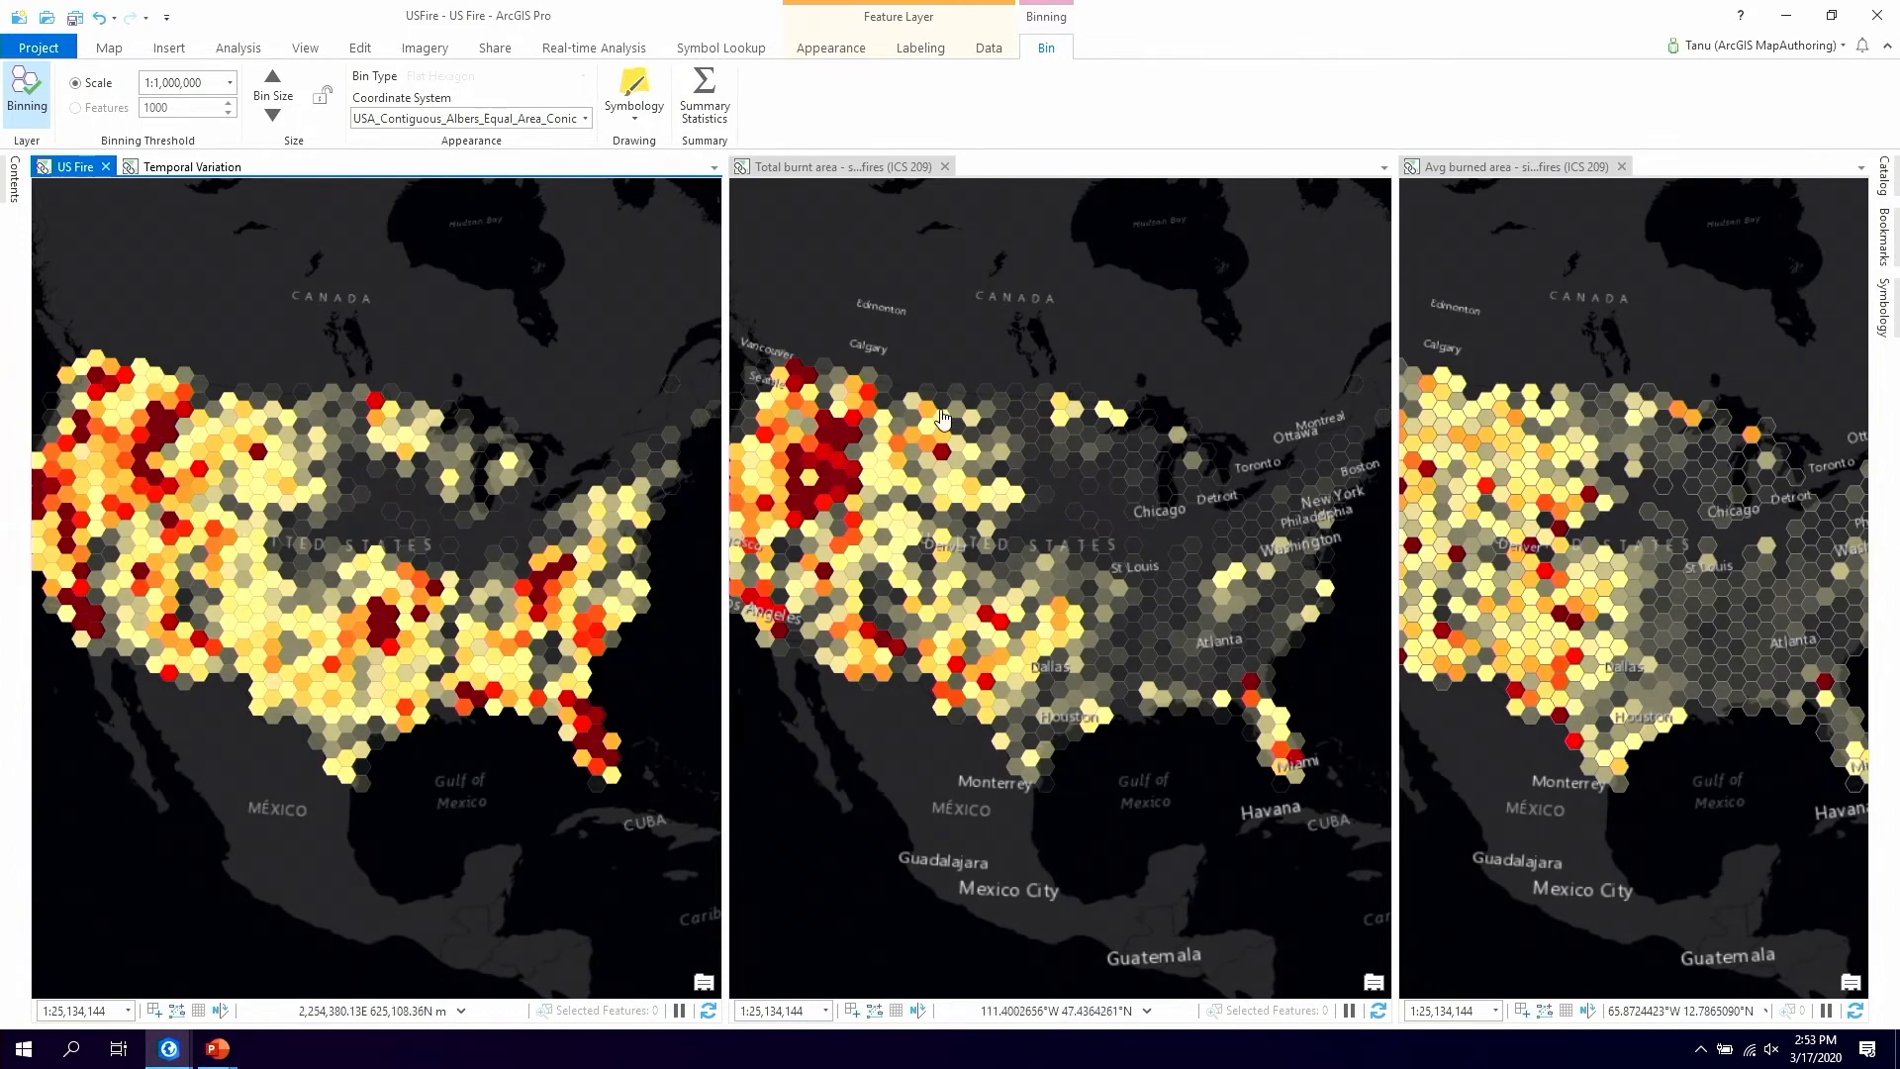
left_click_drag(1574, 589, 1696, 609)
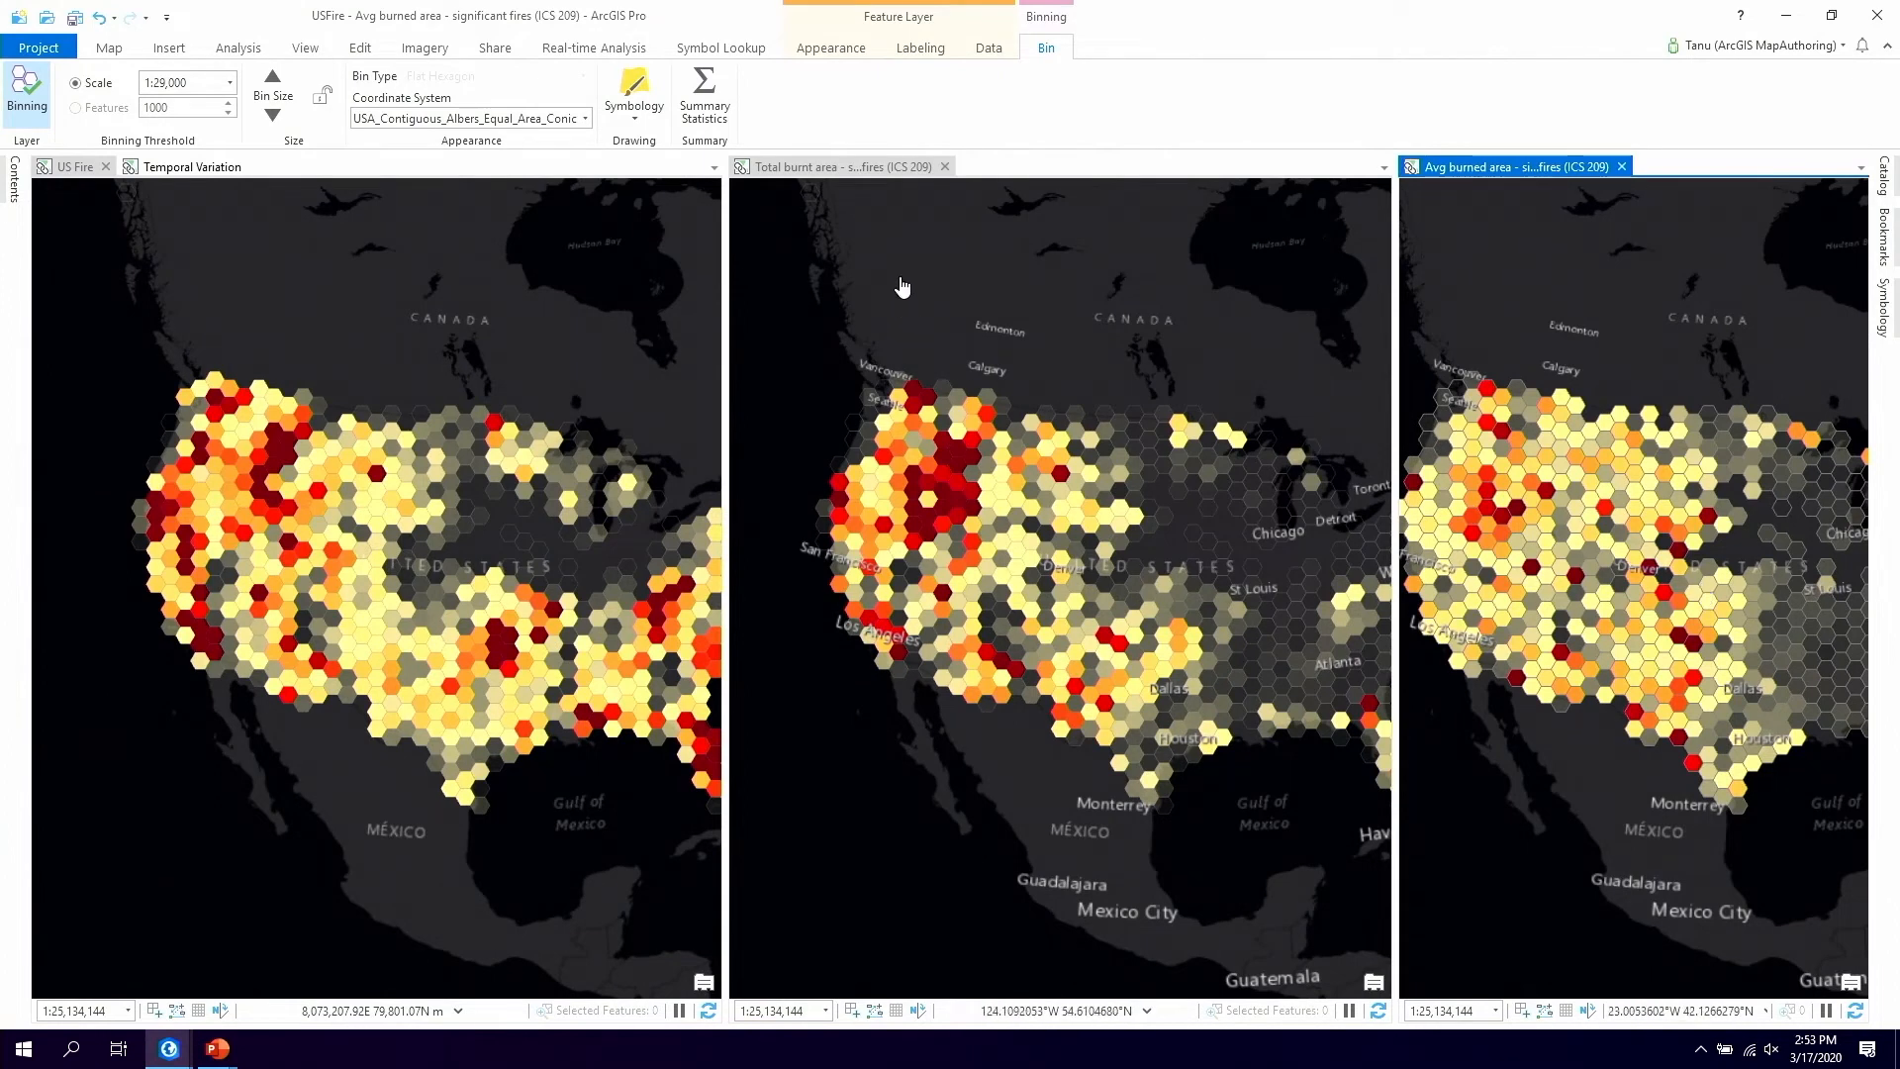
left_click_drag(900, 285, 1143, 896)
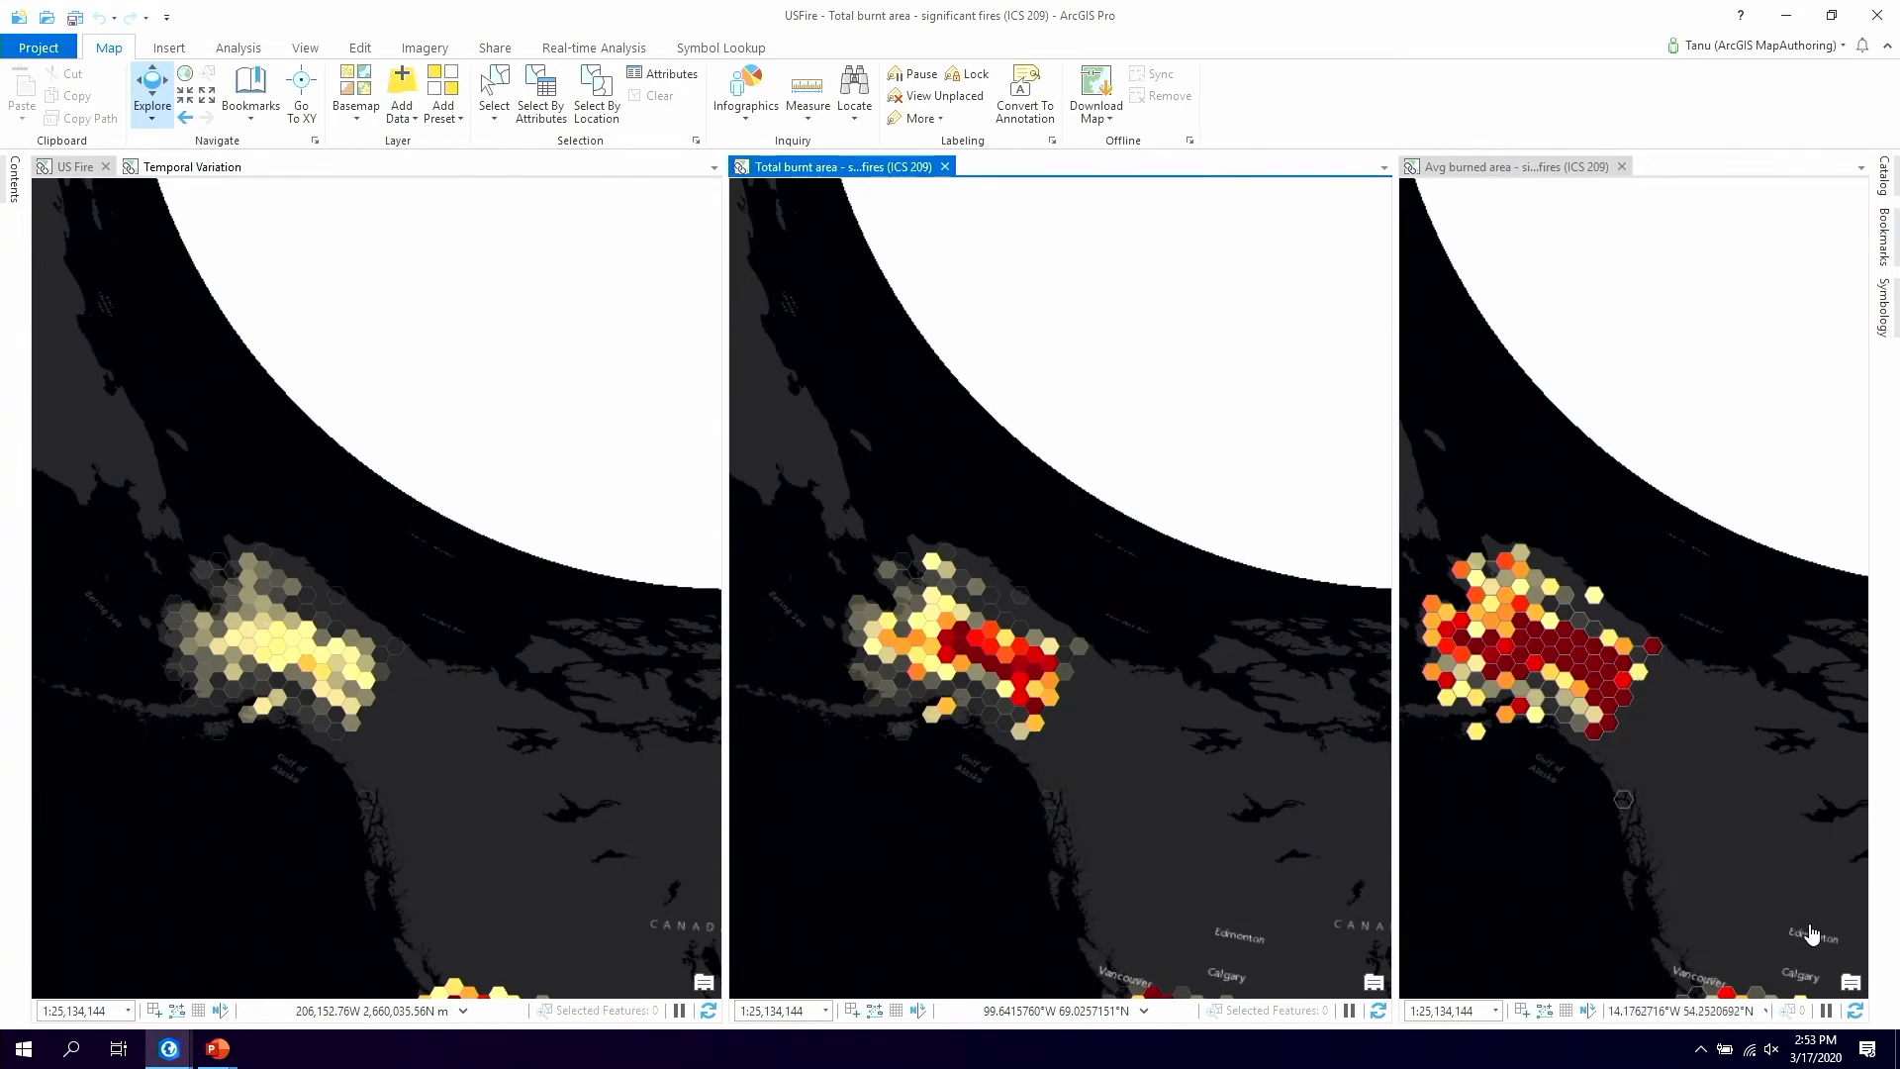
left_click_drag(1813, 936, 1611, 594)
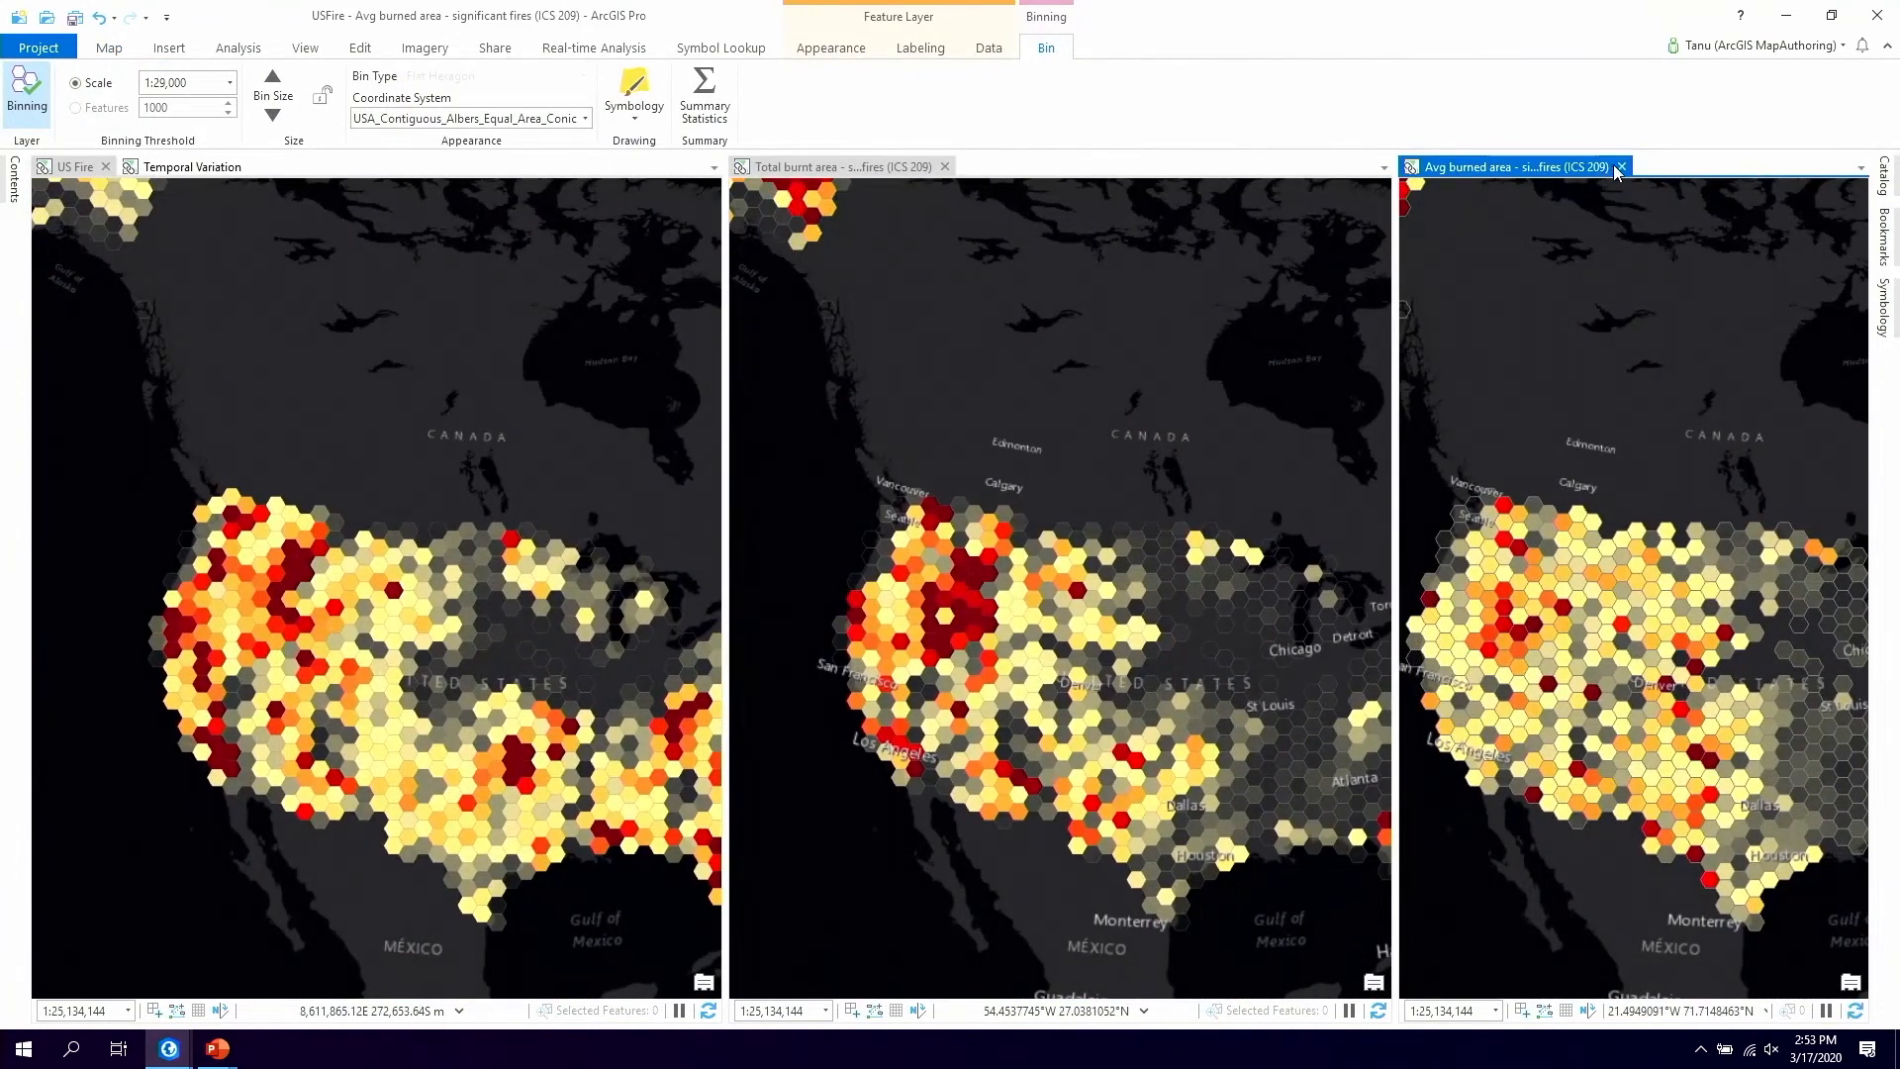
Close the Avg burned area and Total burnt area maps and return to the US Fire map
left_click(1621, 166)
left_click(1188, 167)
left_click_drag(284, 339, 788, 658)
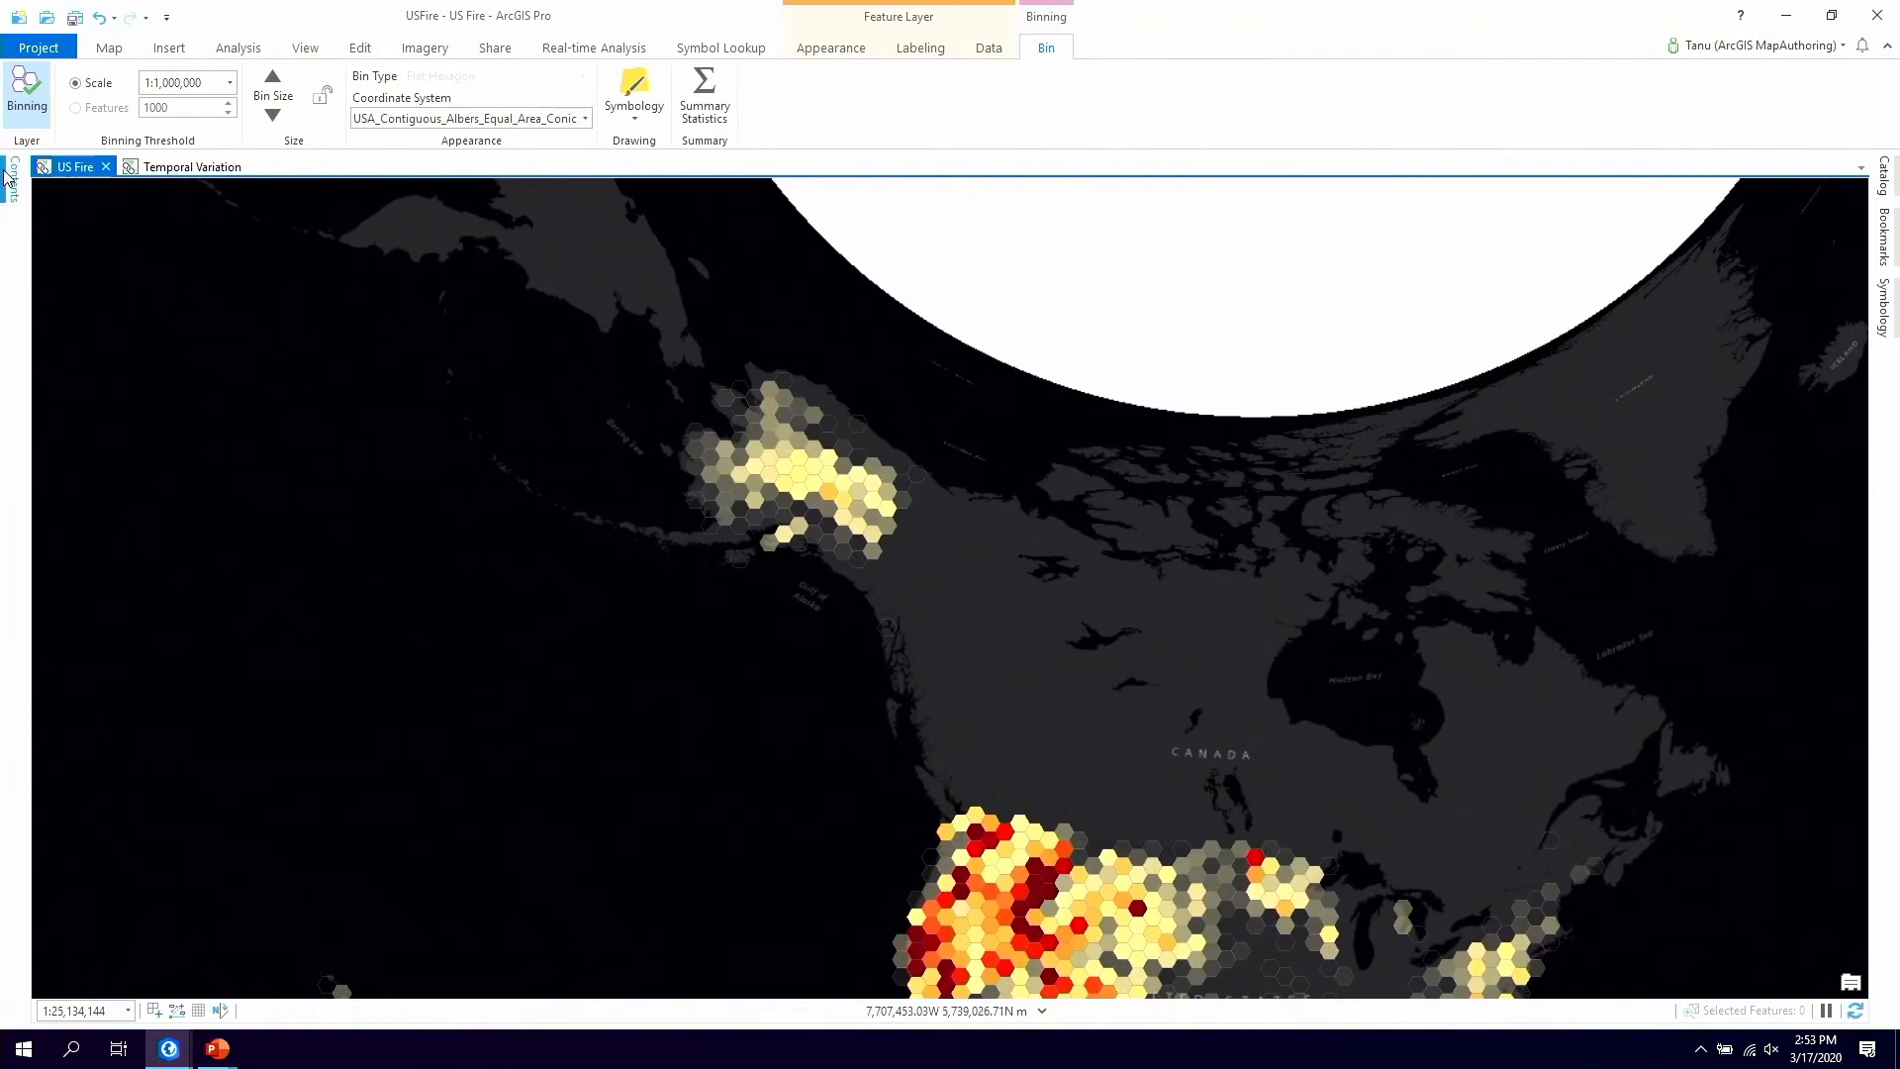
Keep the Contents pane open beside the US Fire map and zoom in on Alaska
left_click(14, 180)
left_click(205, 171)
scroll(963, 442, "up", 5)
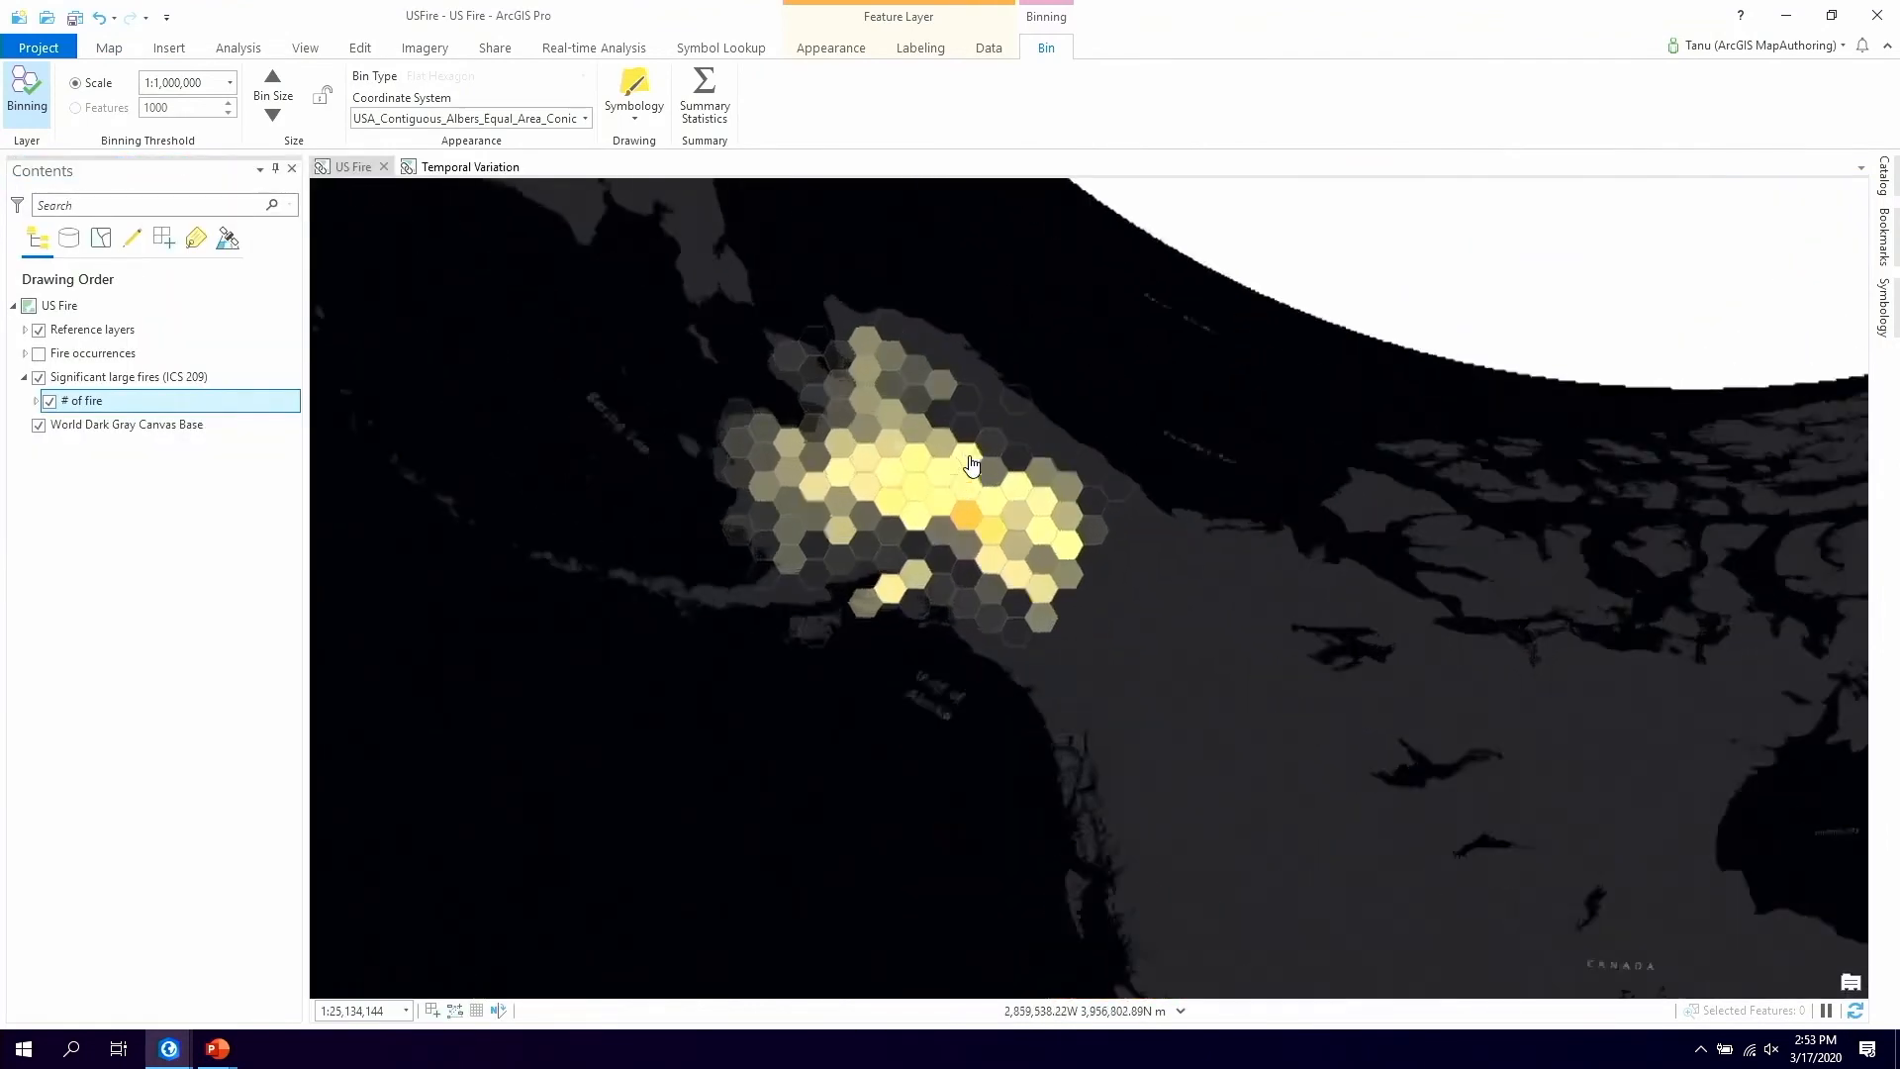
left_click_drag(963, 453, 1015, 510)
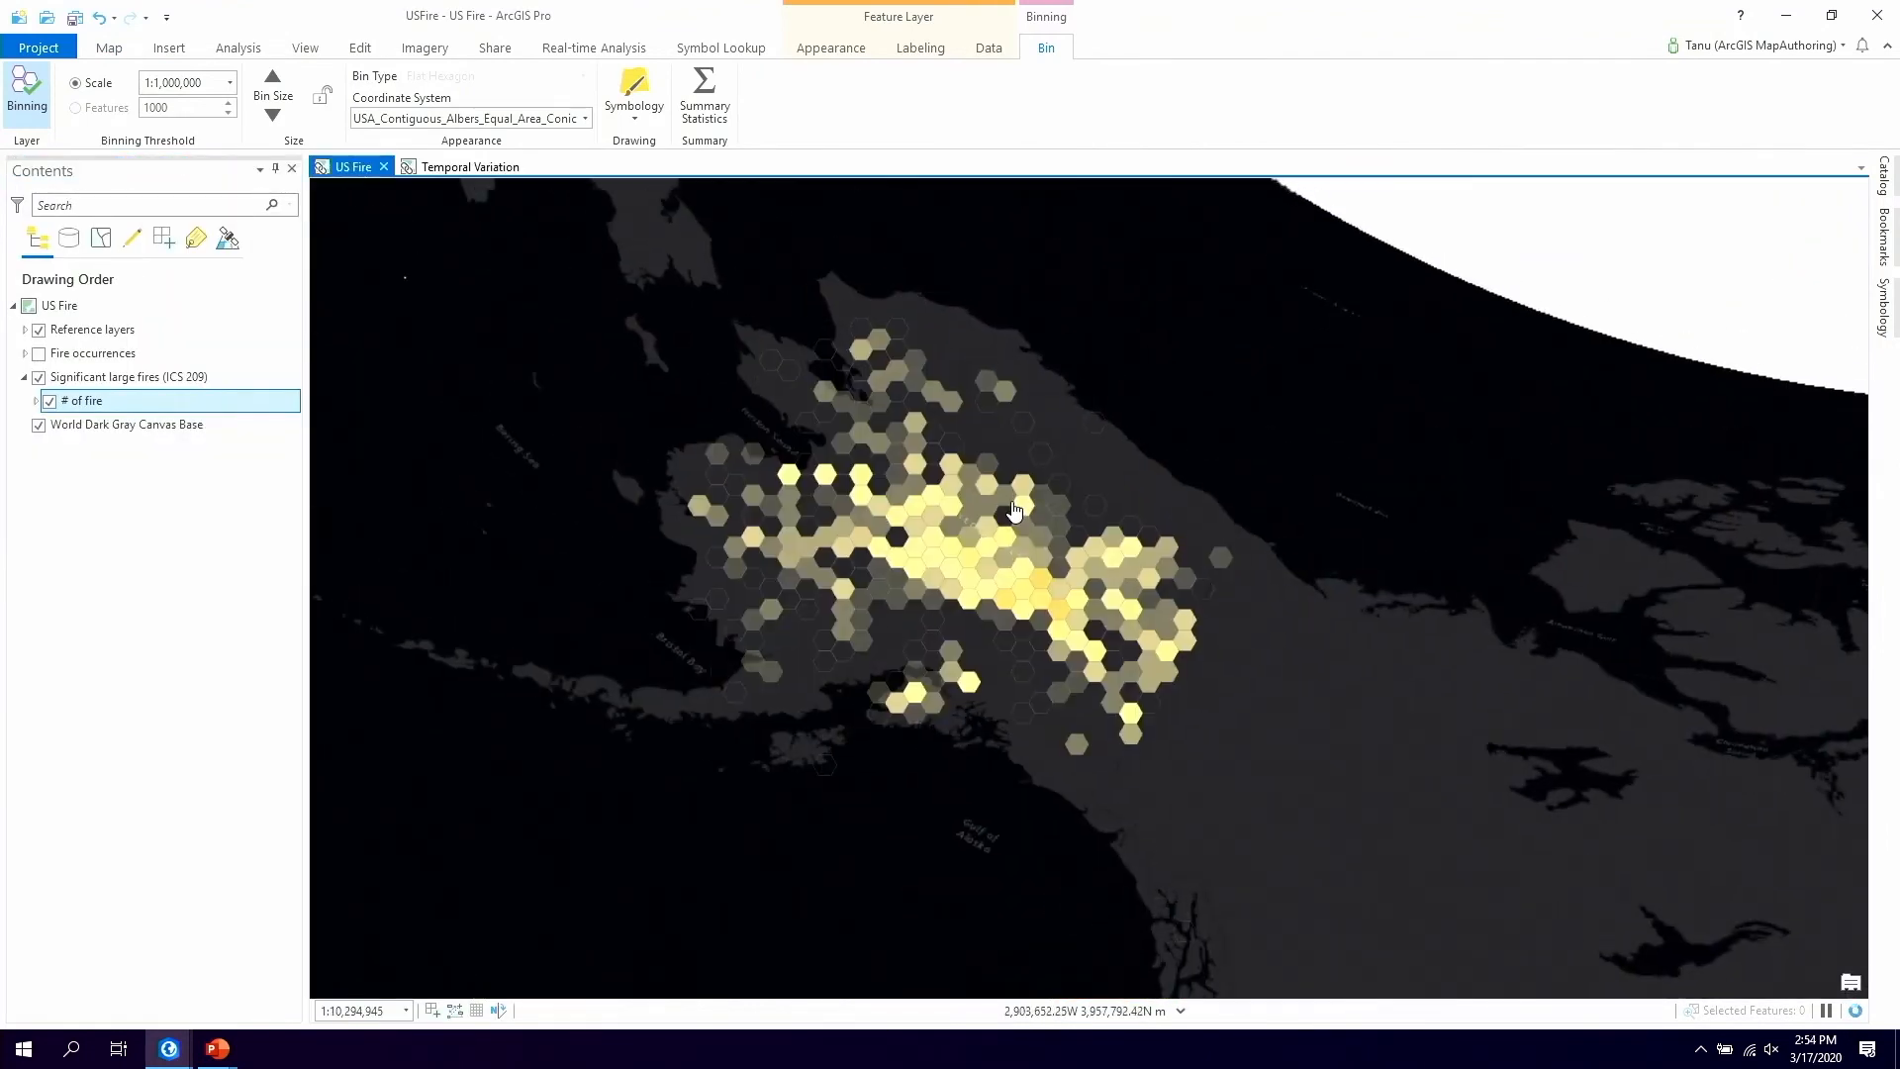
Temporarily turn off binning on the # of fire layer to examine Alaska's individual fires by cause, especially Lightning, against the expanded legend
left_click(27, 104)
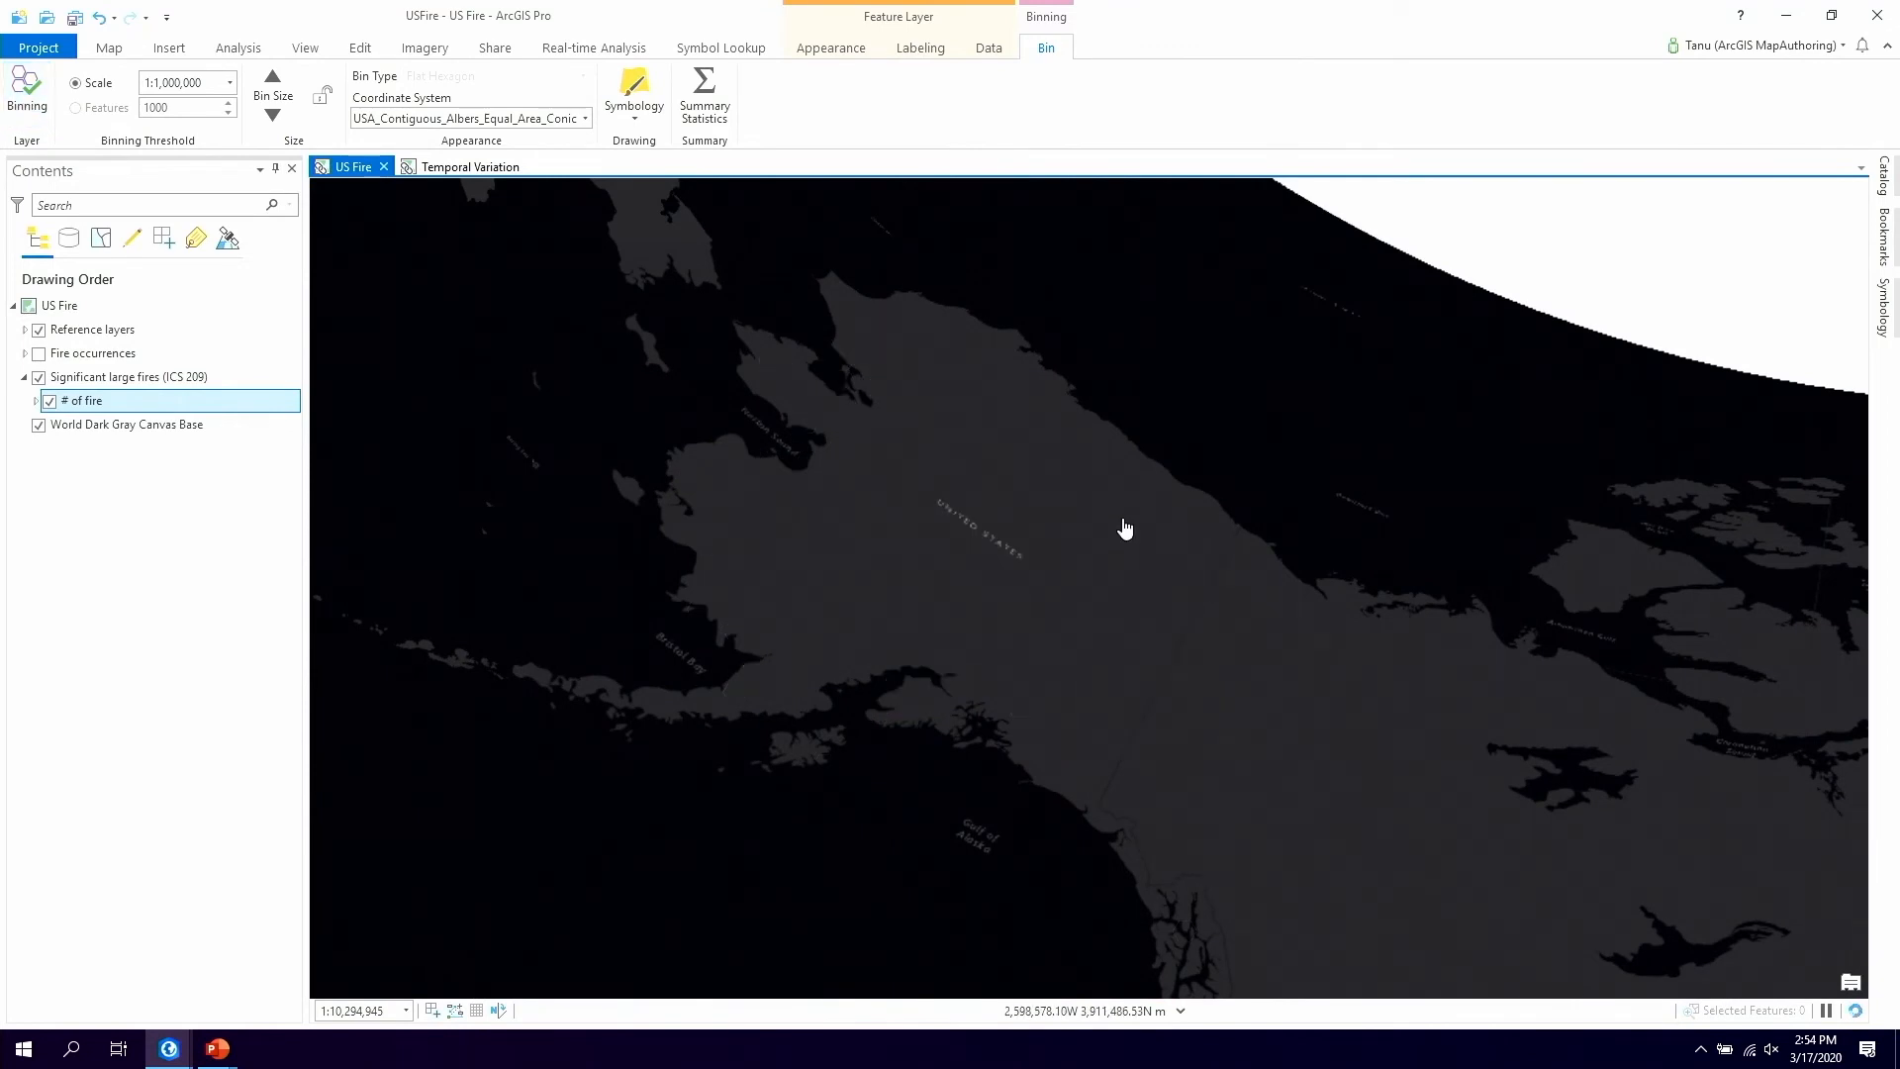
left_click(35, 401)
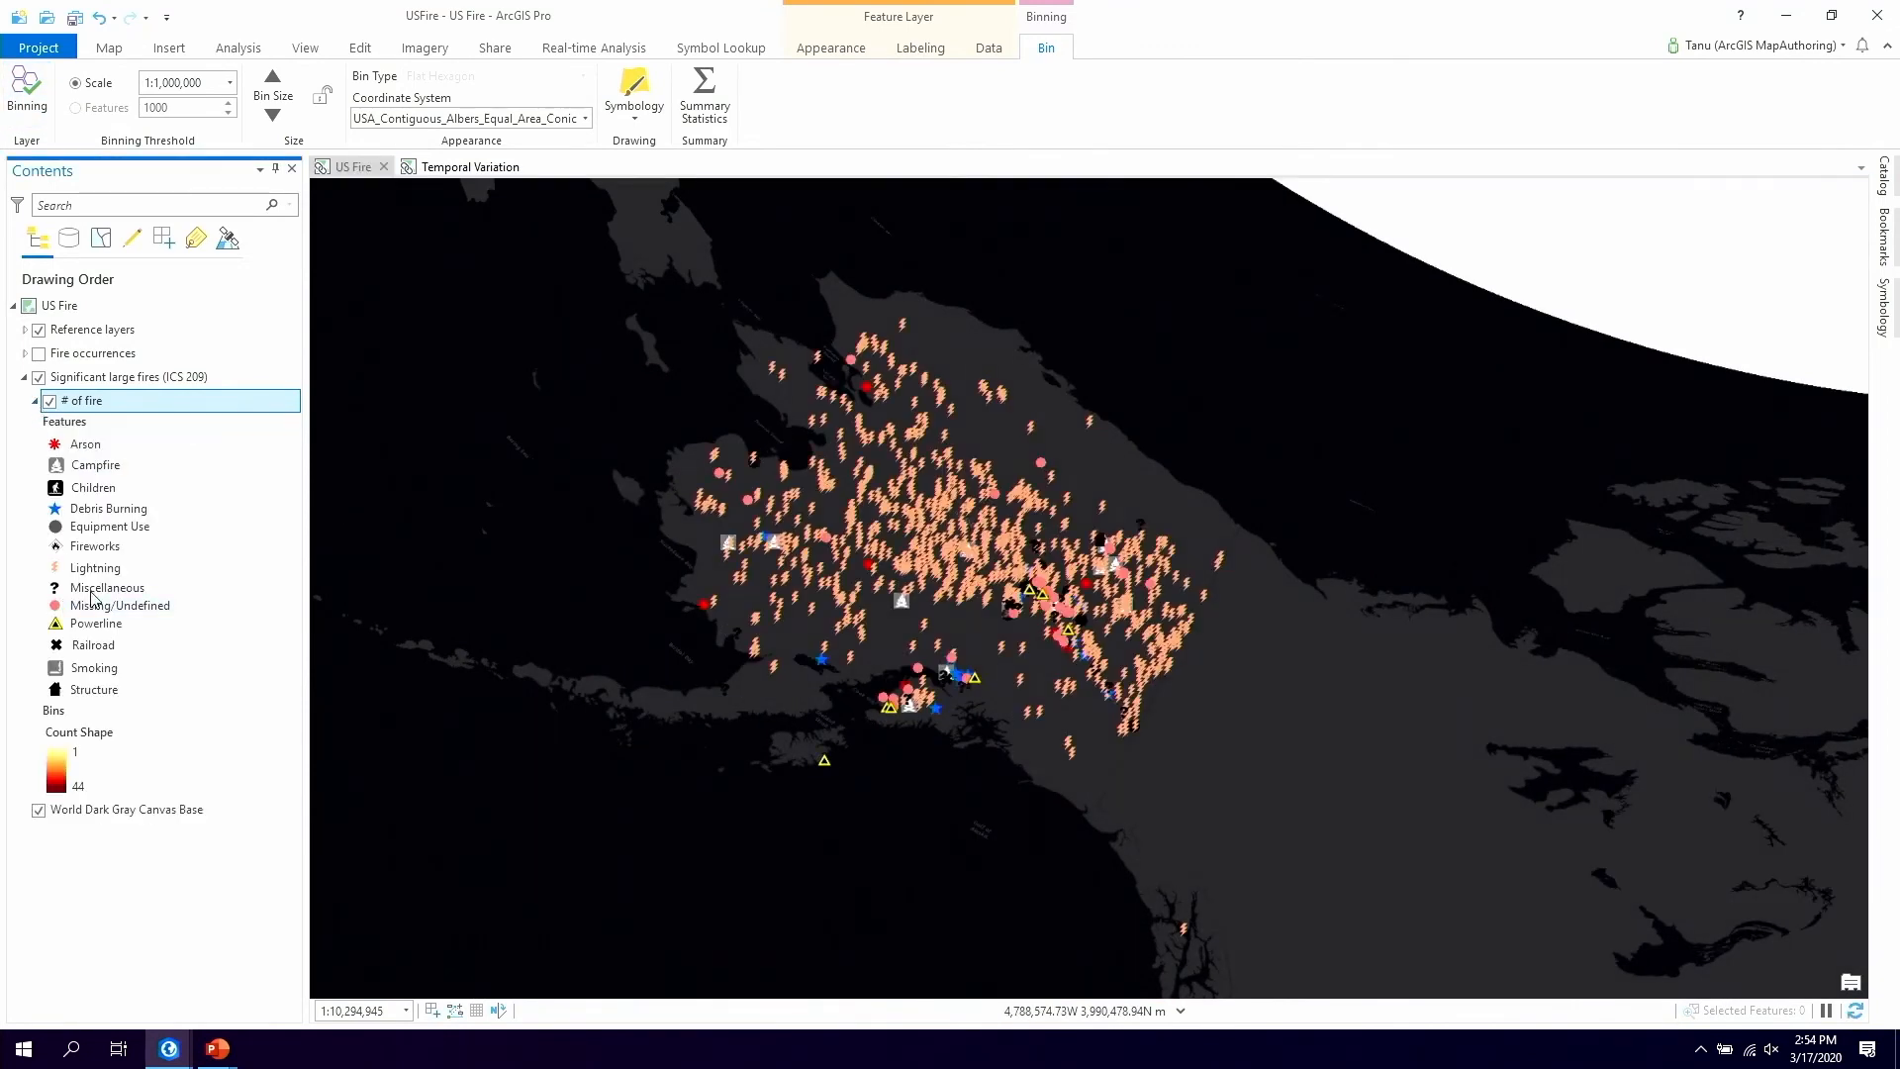
key("ctrl+1")
left_click(64, 564)
left_click_drag(26, 554, 182, 583)
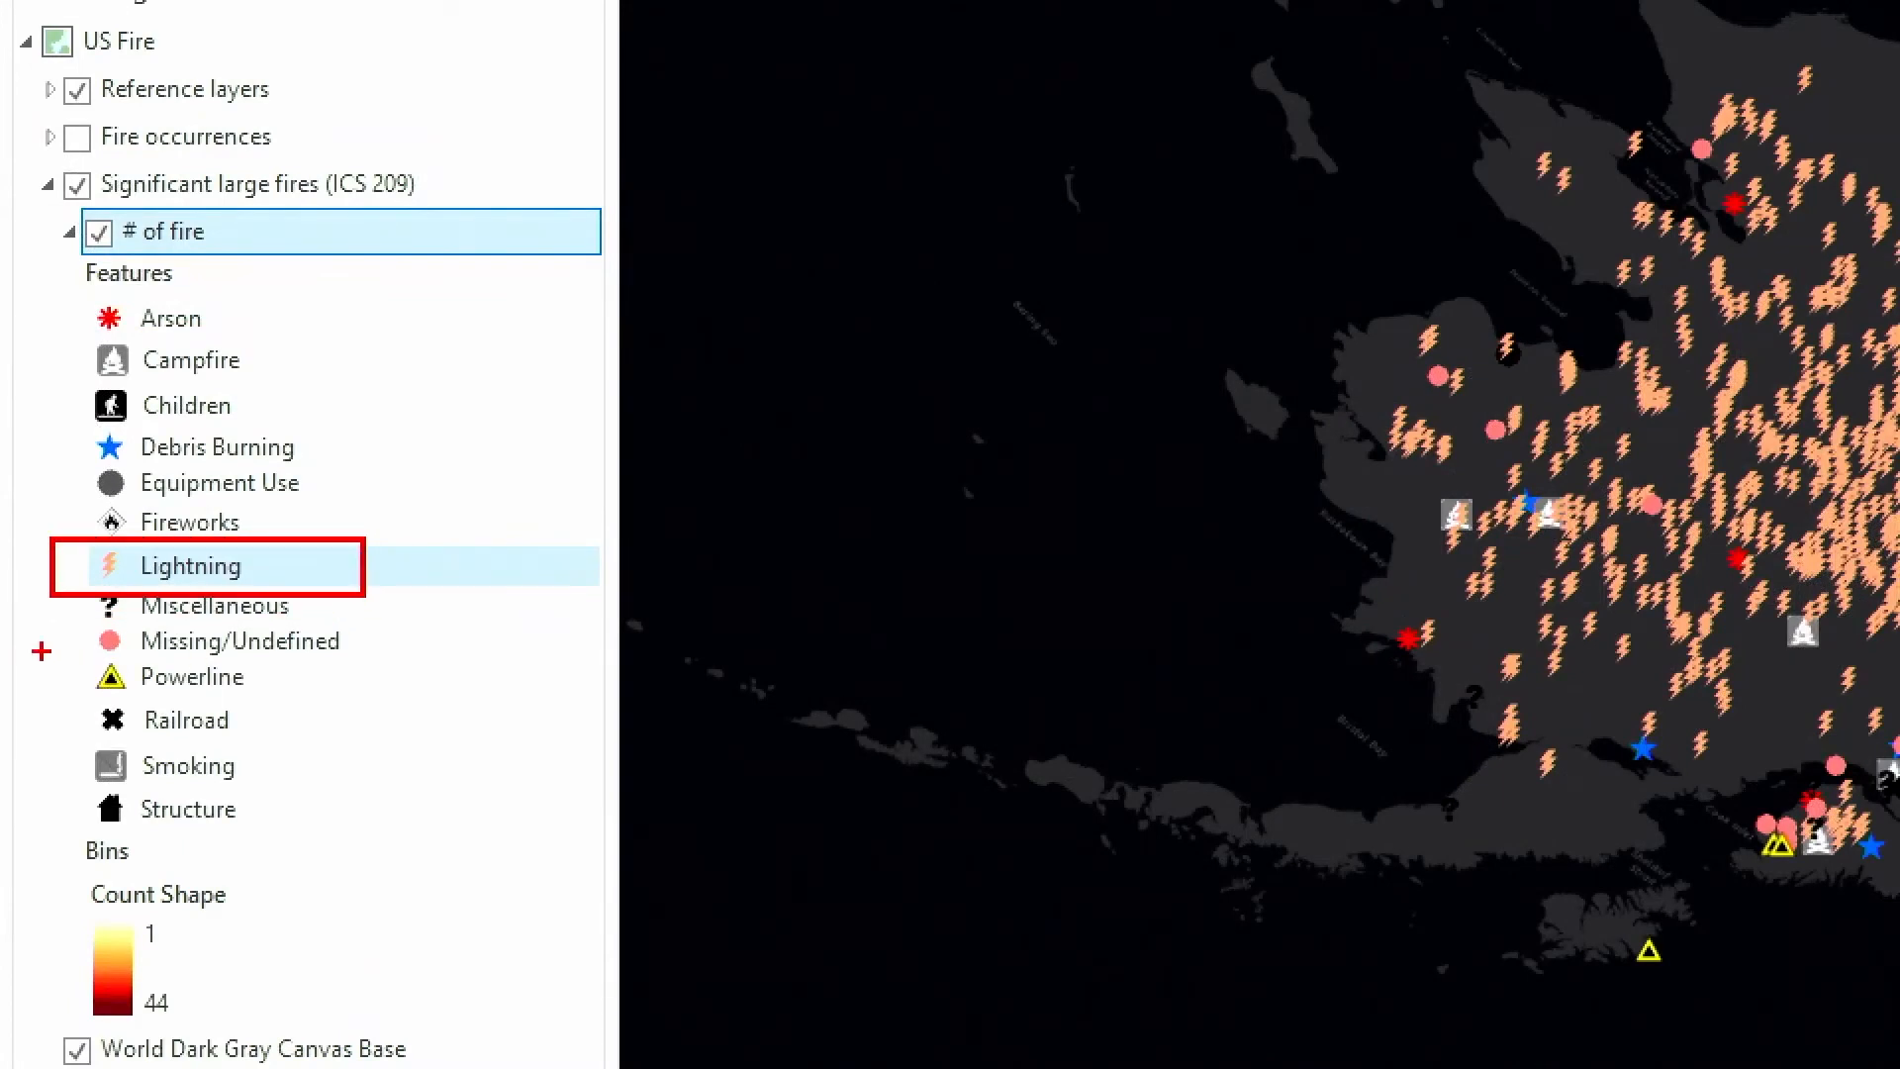
left_click_drag(42, 651, 318, 740)
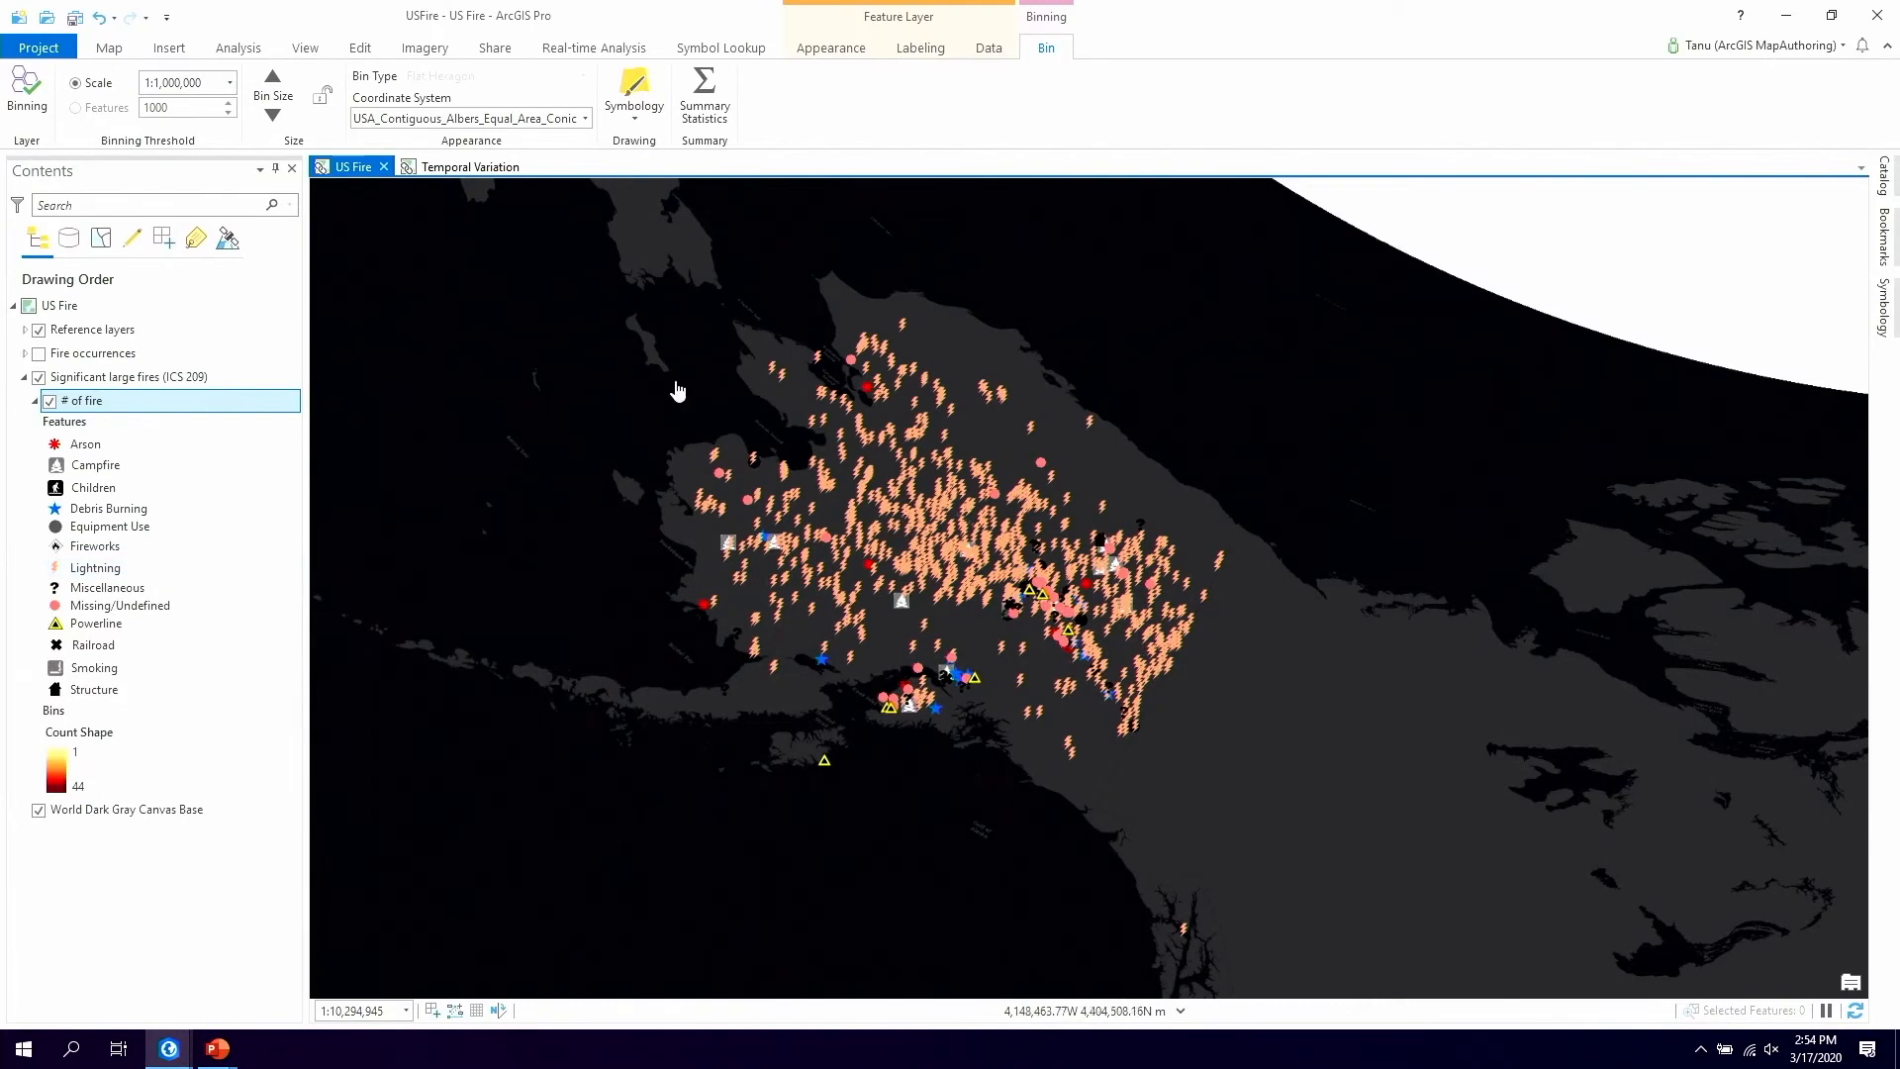
left_click(34, 99)
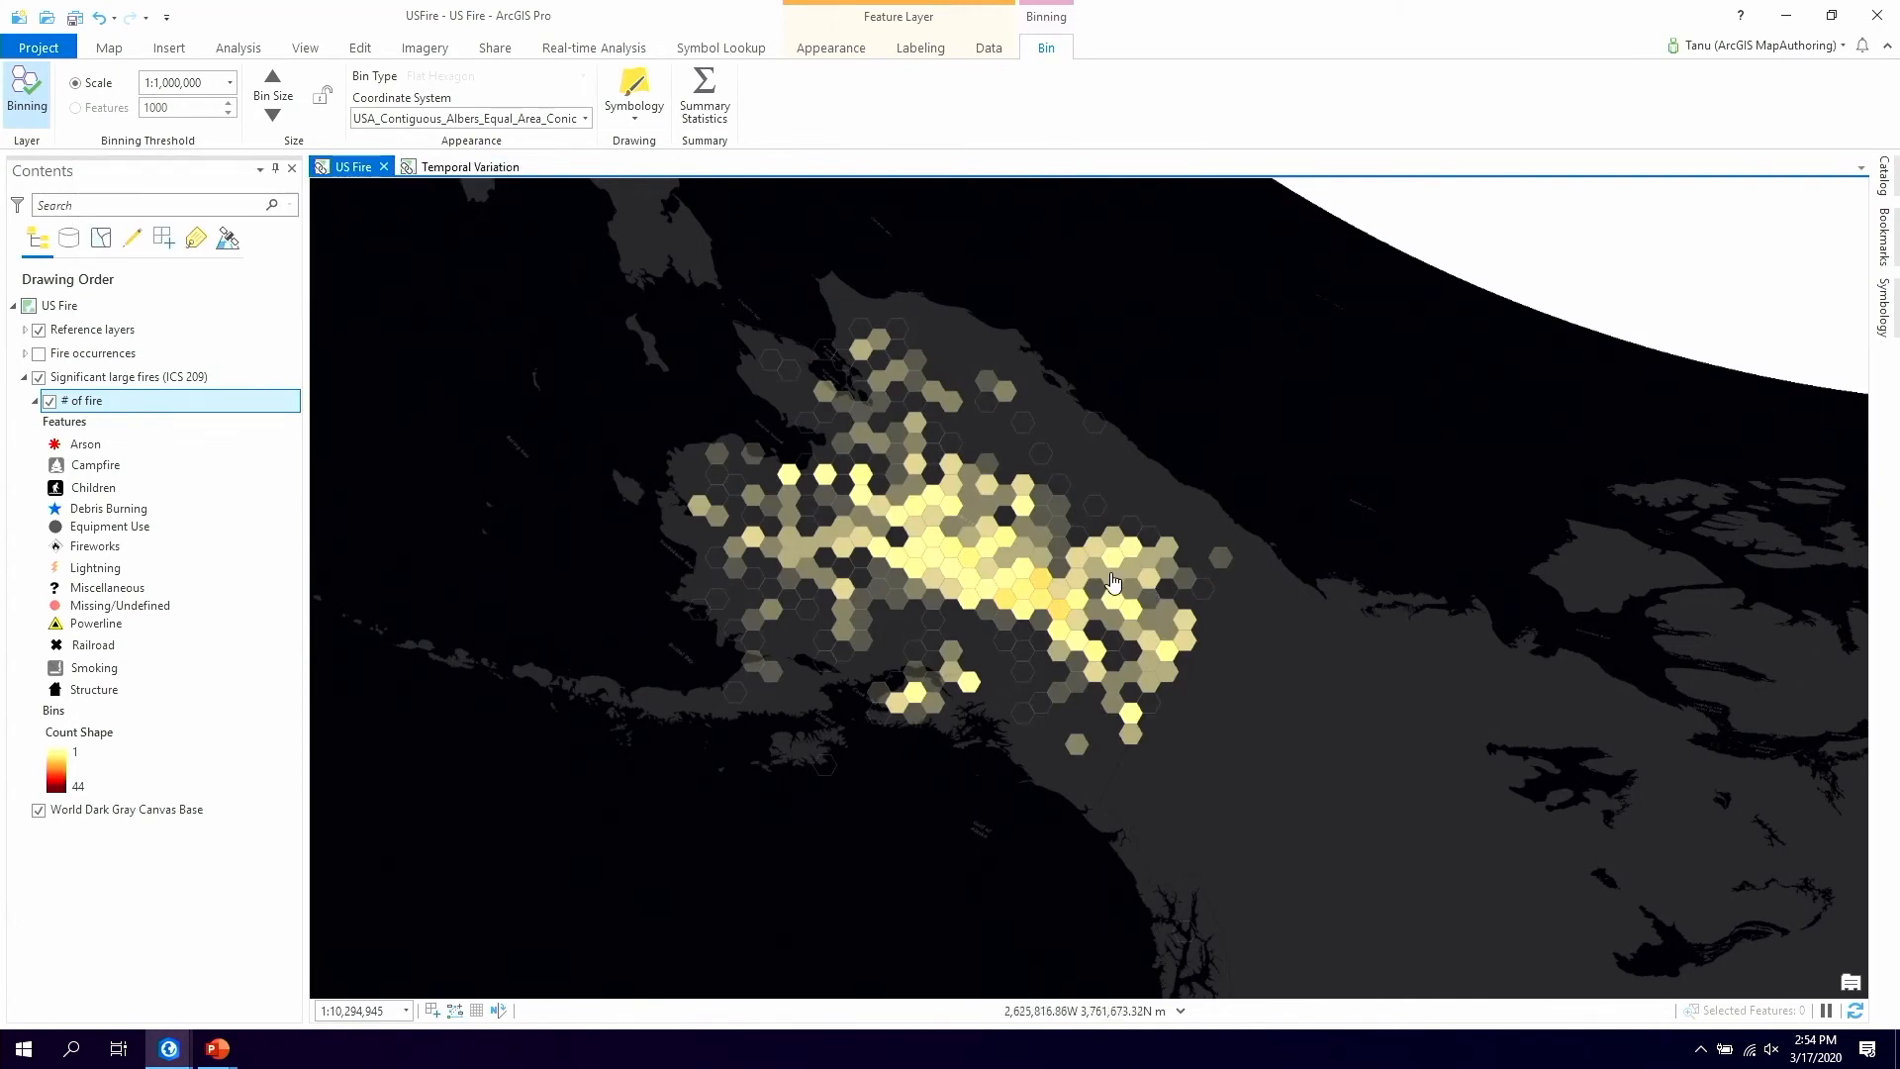
Hide and collapse the Significant large fires (ICS 209) group and make the Fire occurrences layer visible
left_click(39, 376)
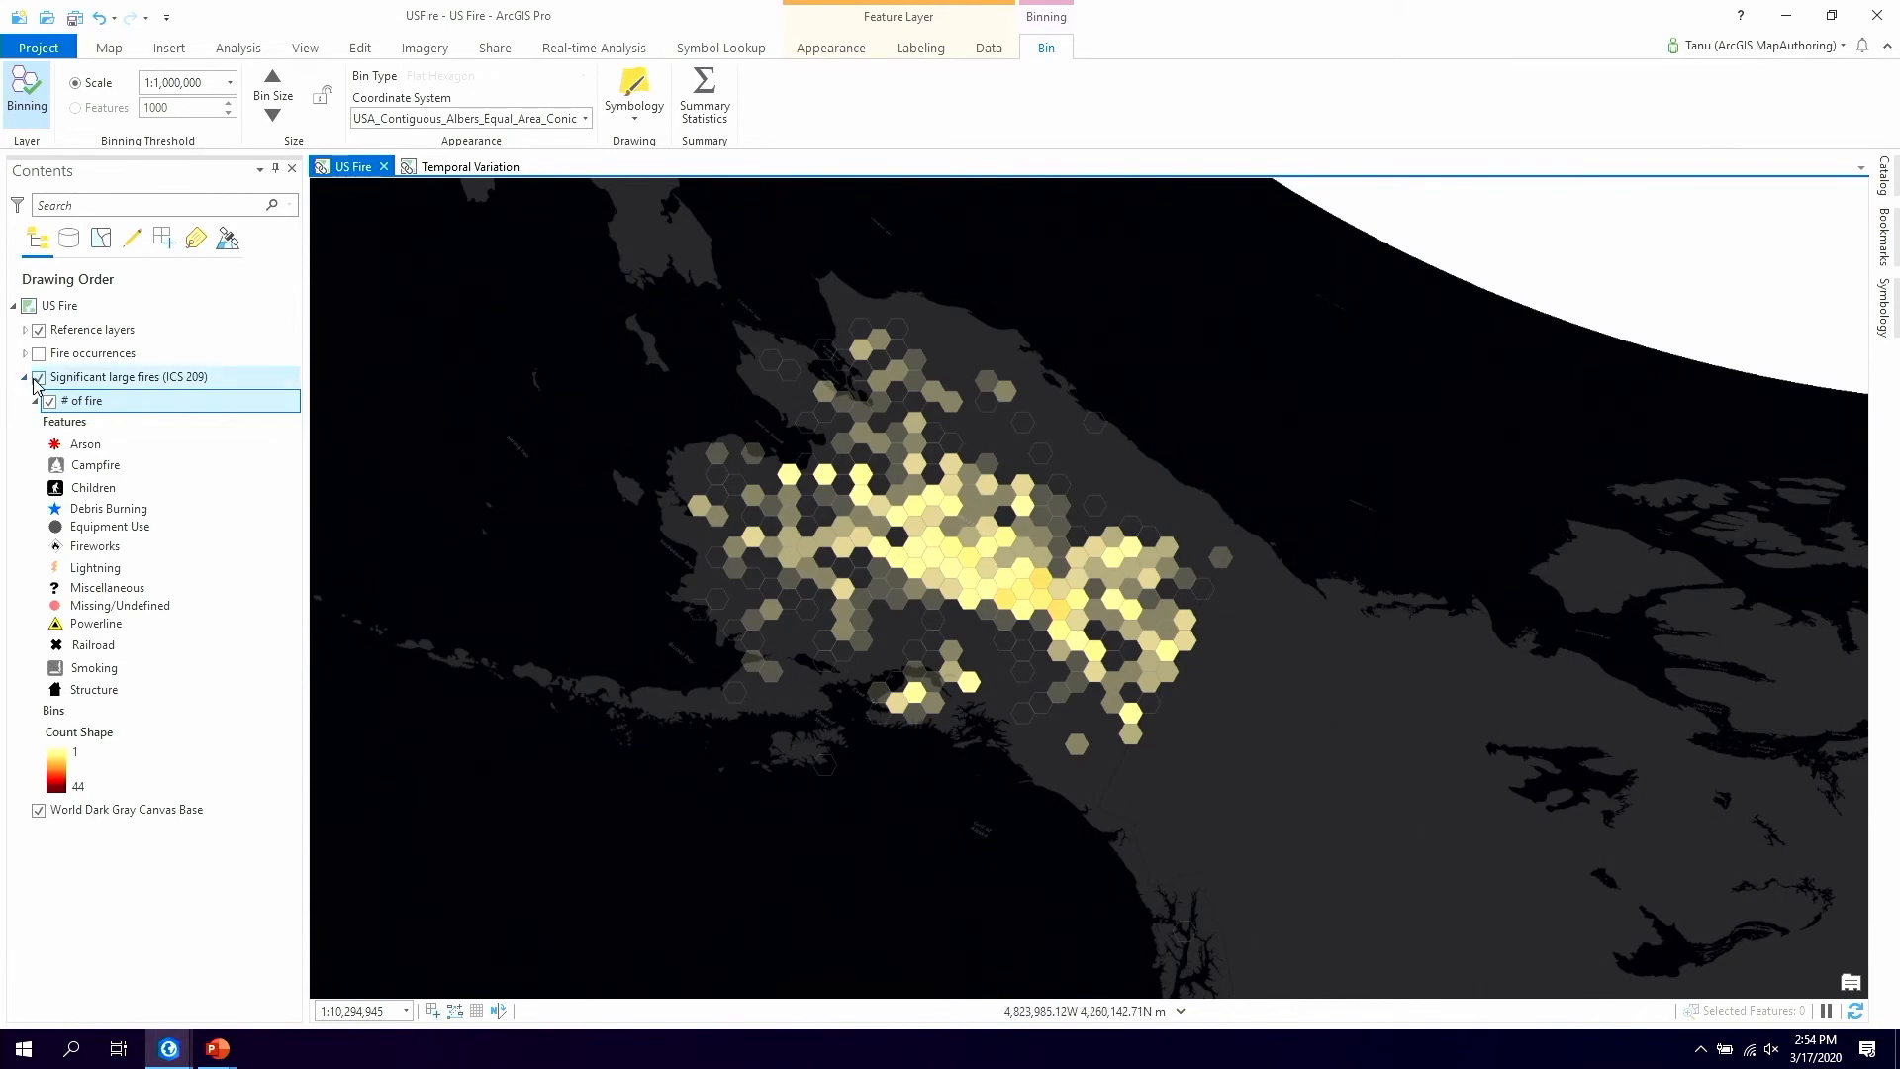
left_click(24, 377)
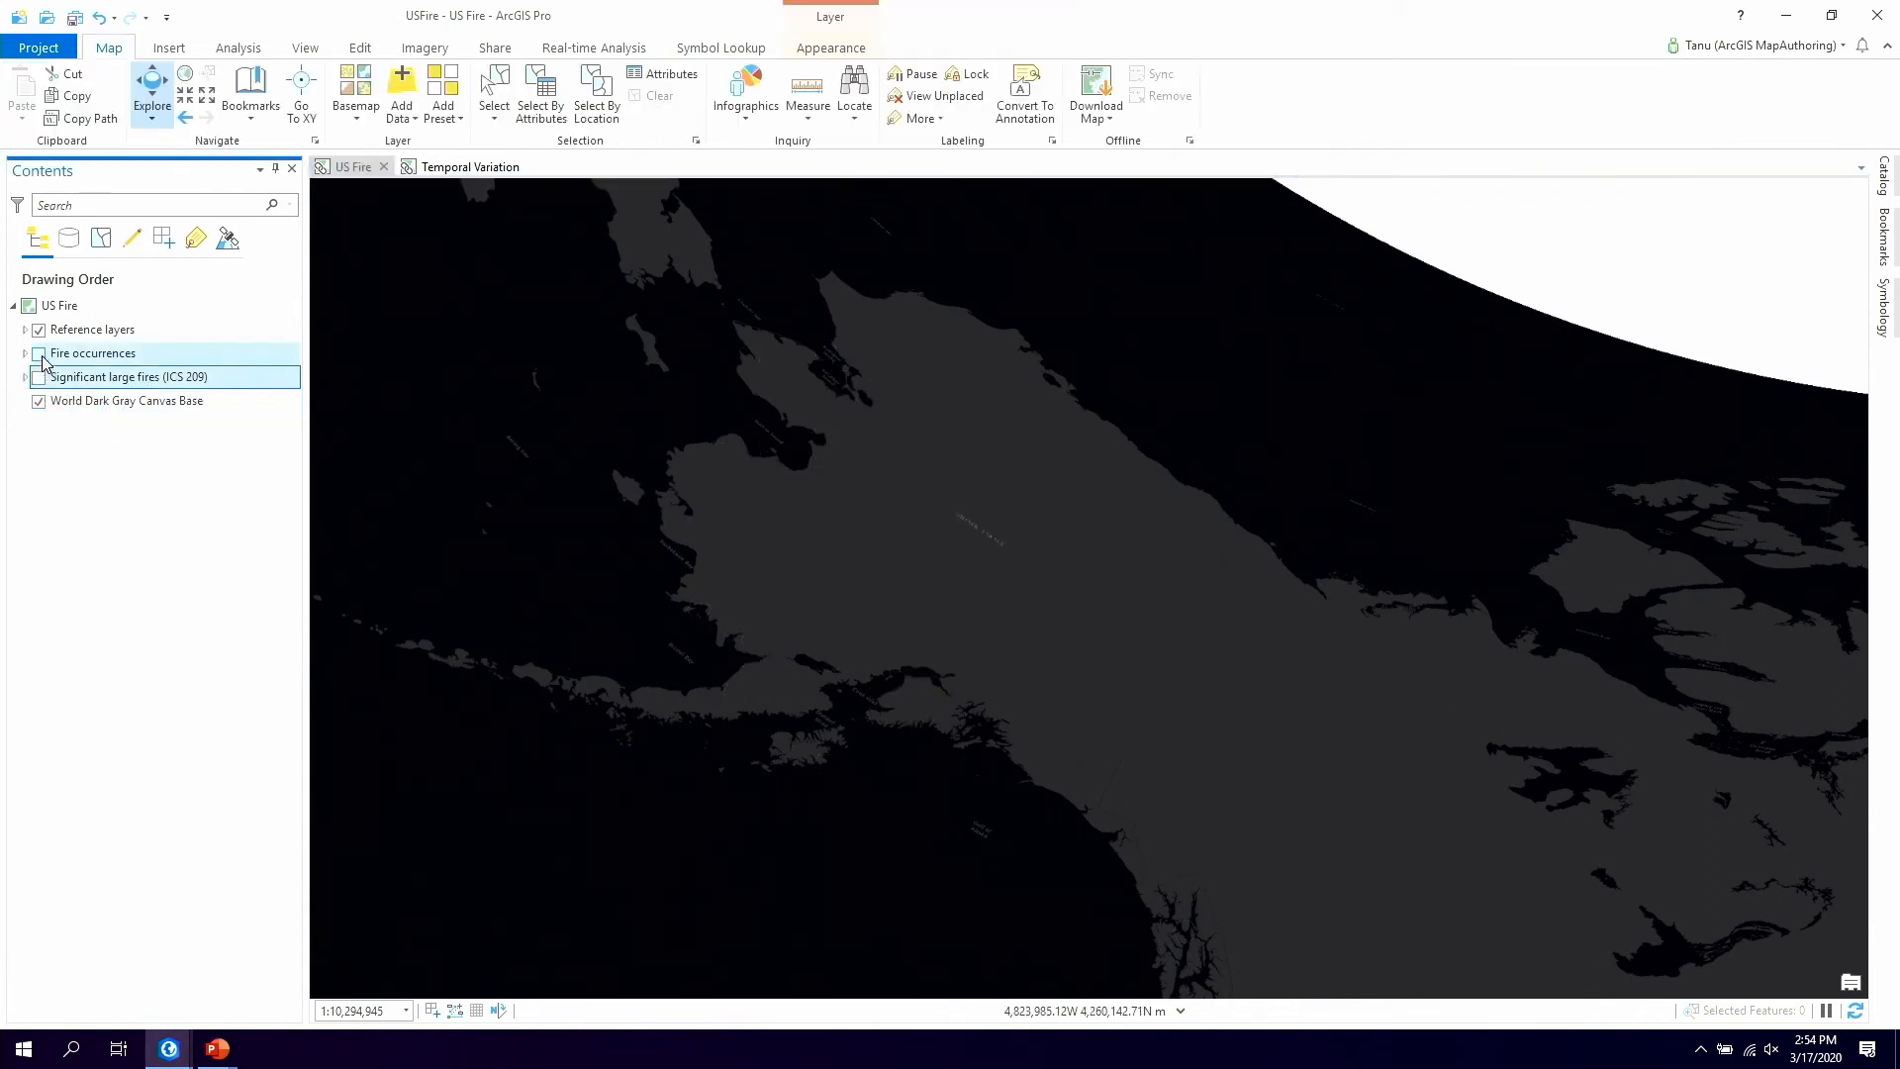
left_click(40, 355)
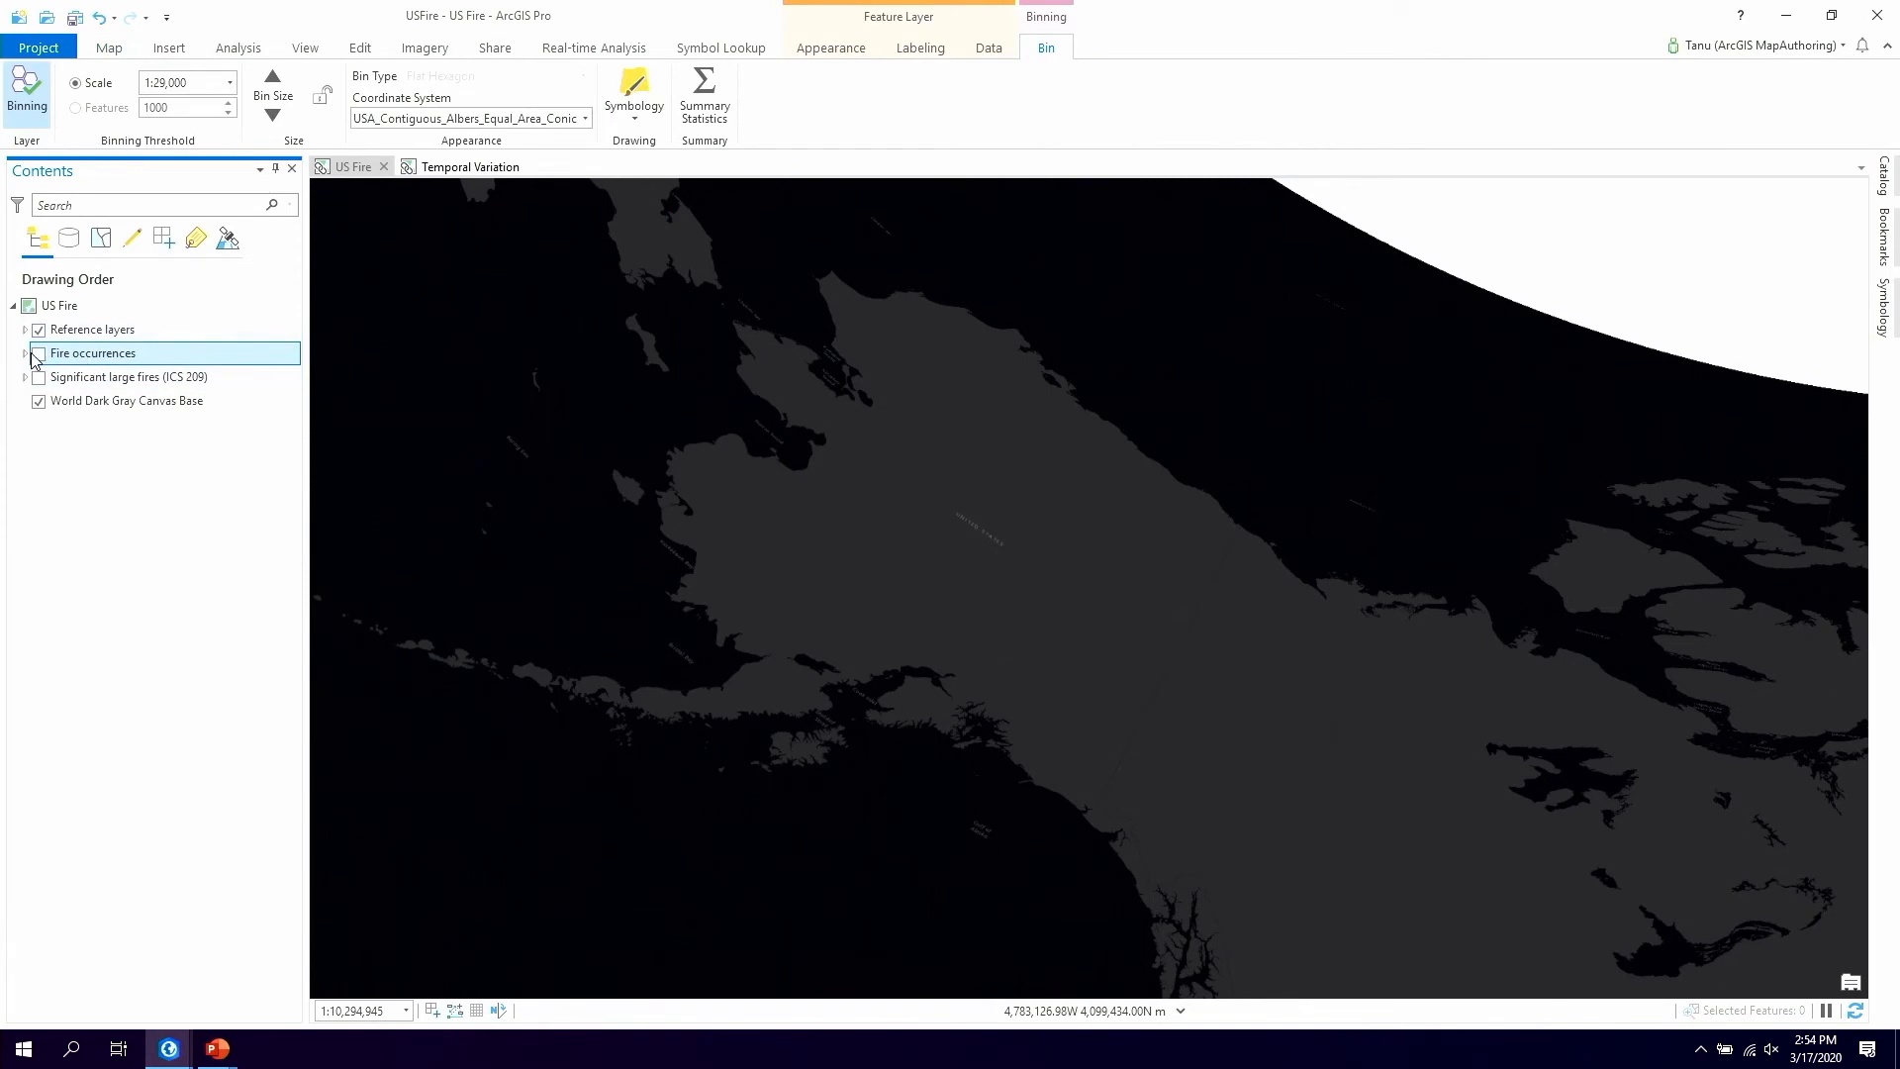
left_click(39, 354)
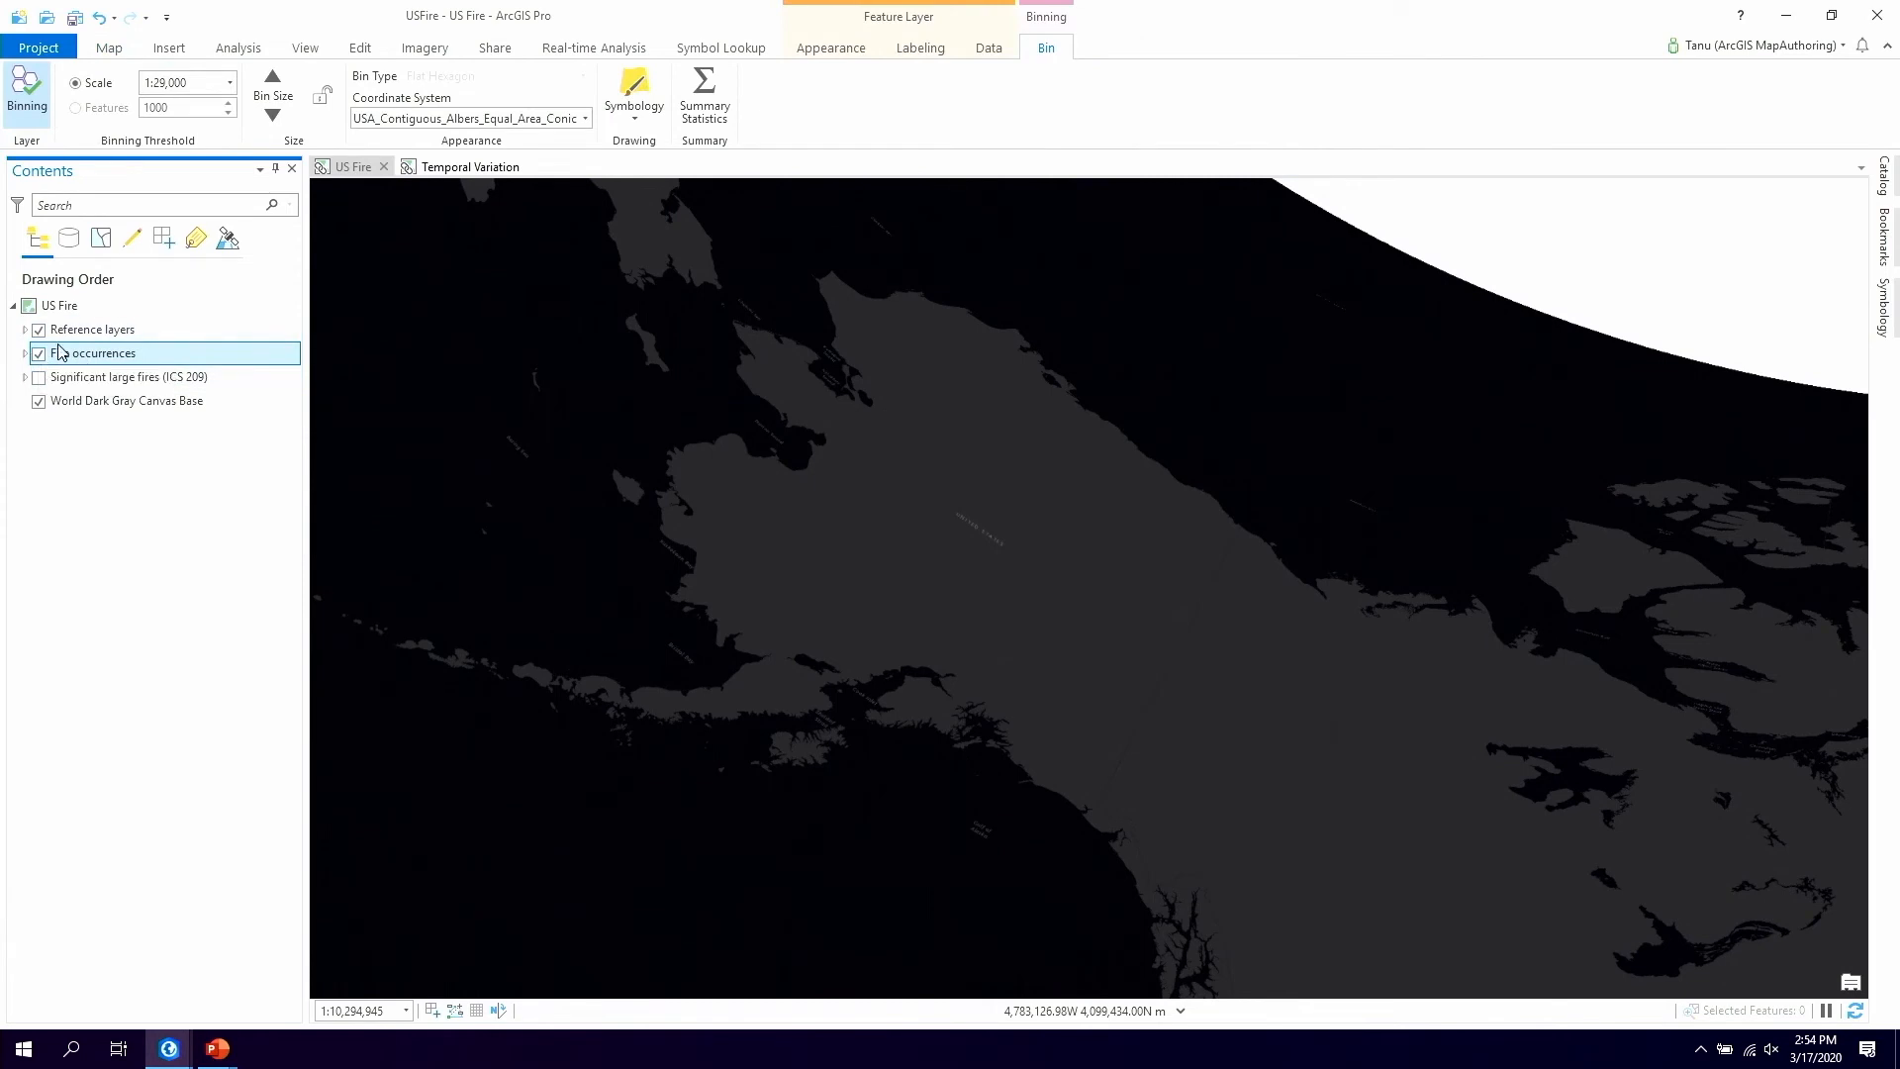
Filter the Fire occurrences layer with the Powerline definition query and bring its bins across the mainland US into view
left_click(987, 50)
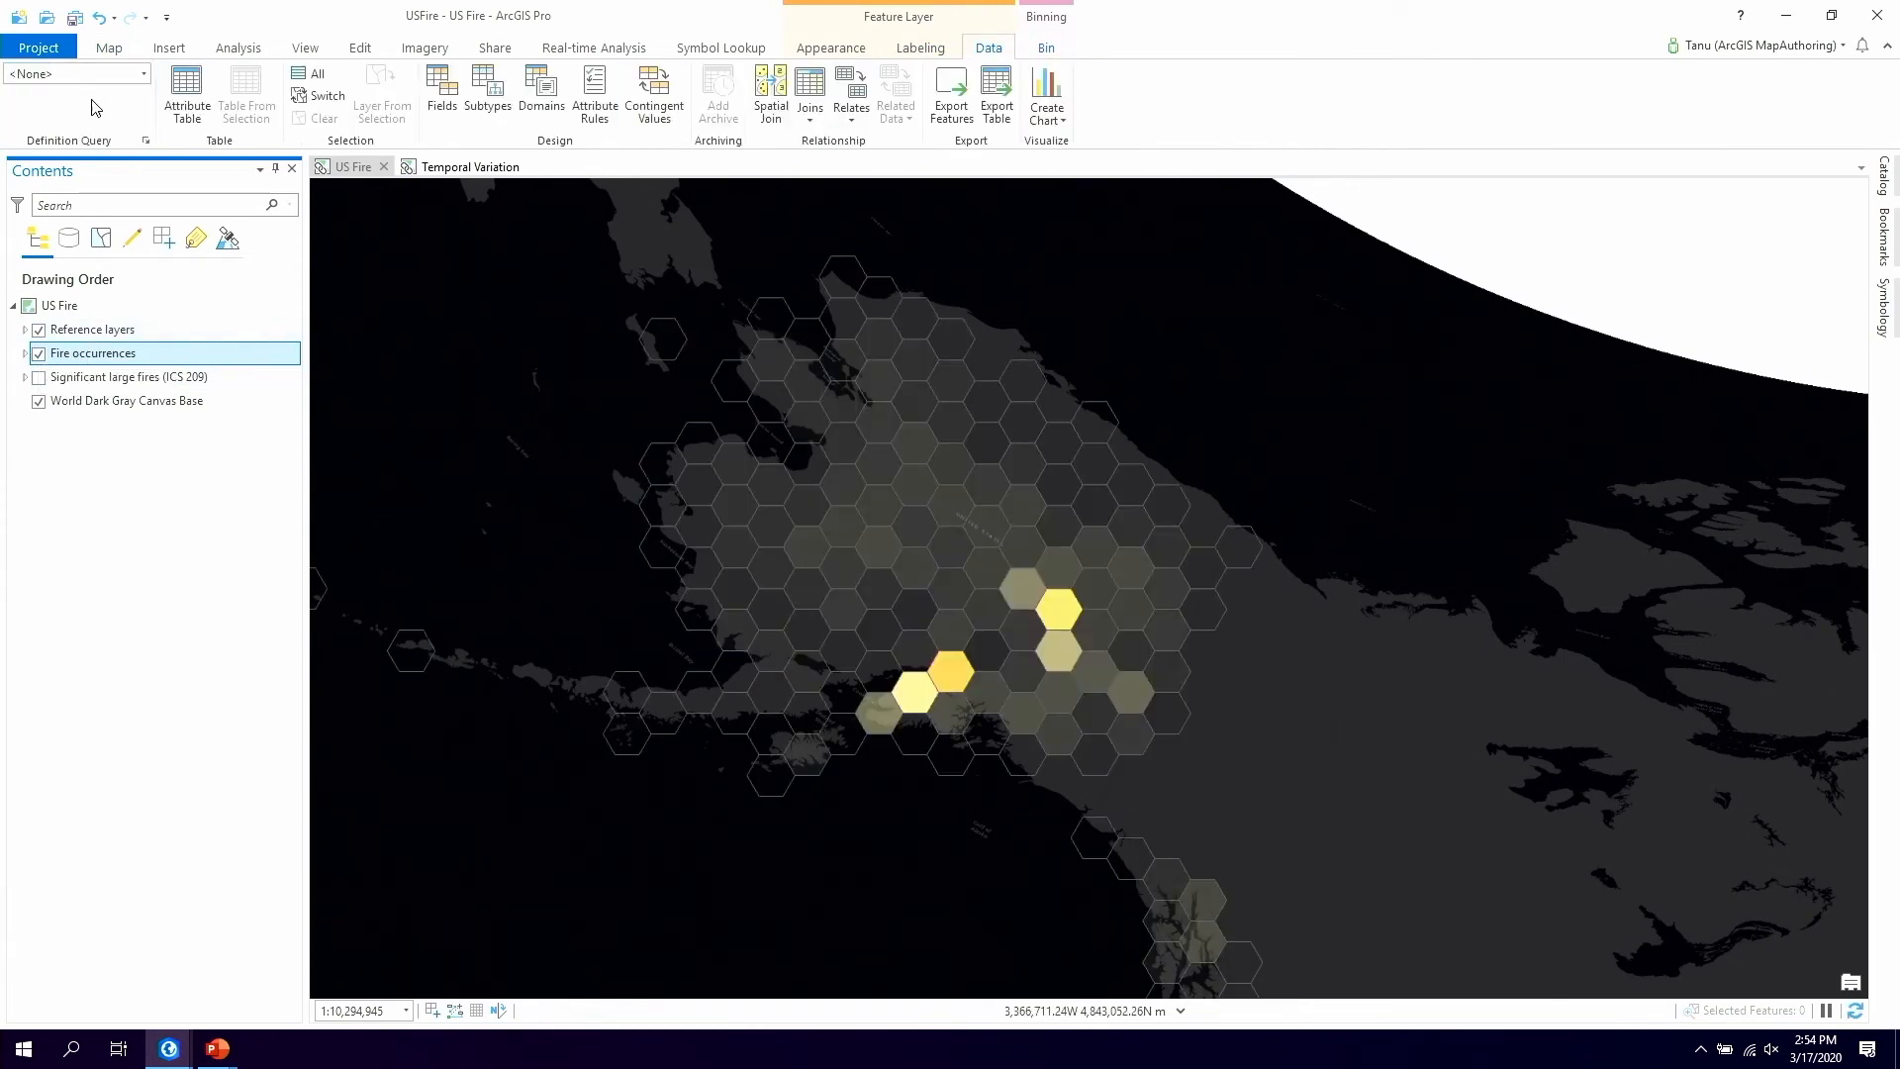
left_click(144, 73)
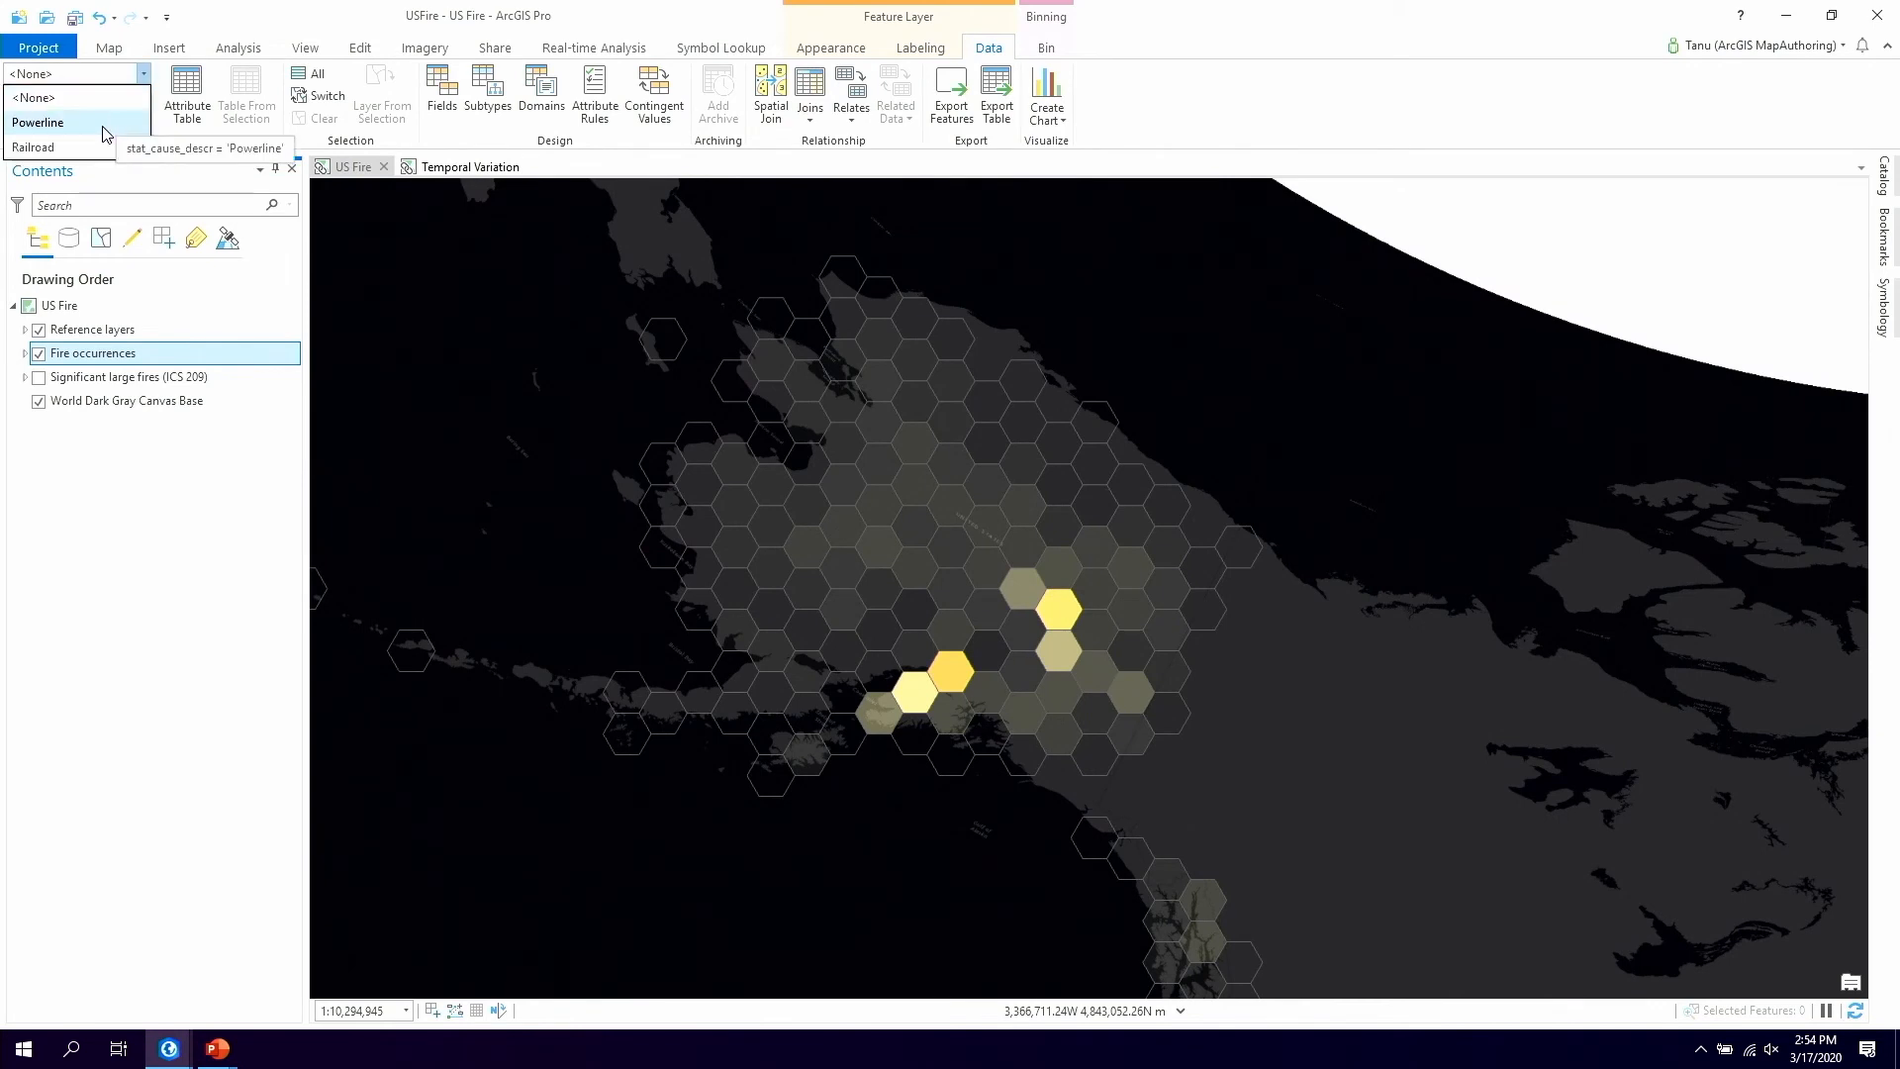
left_click(103, 123)
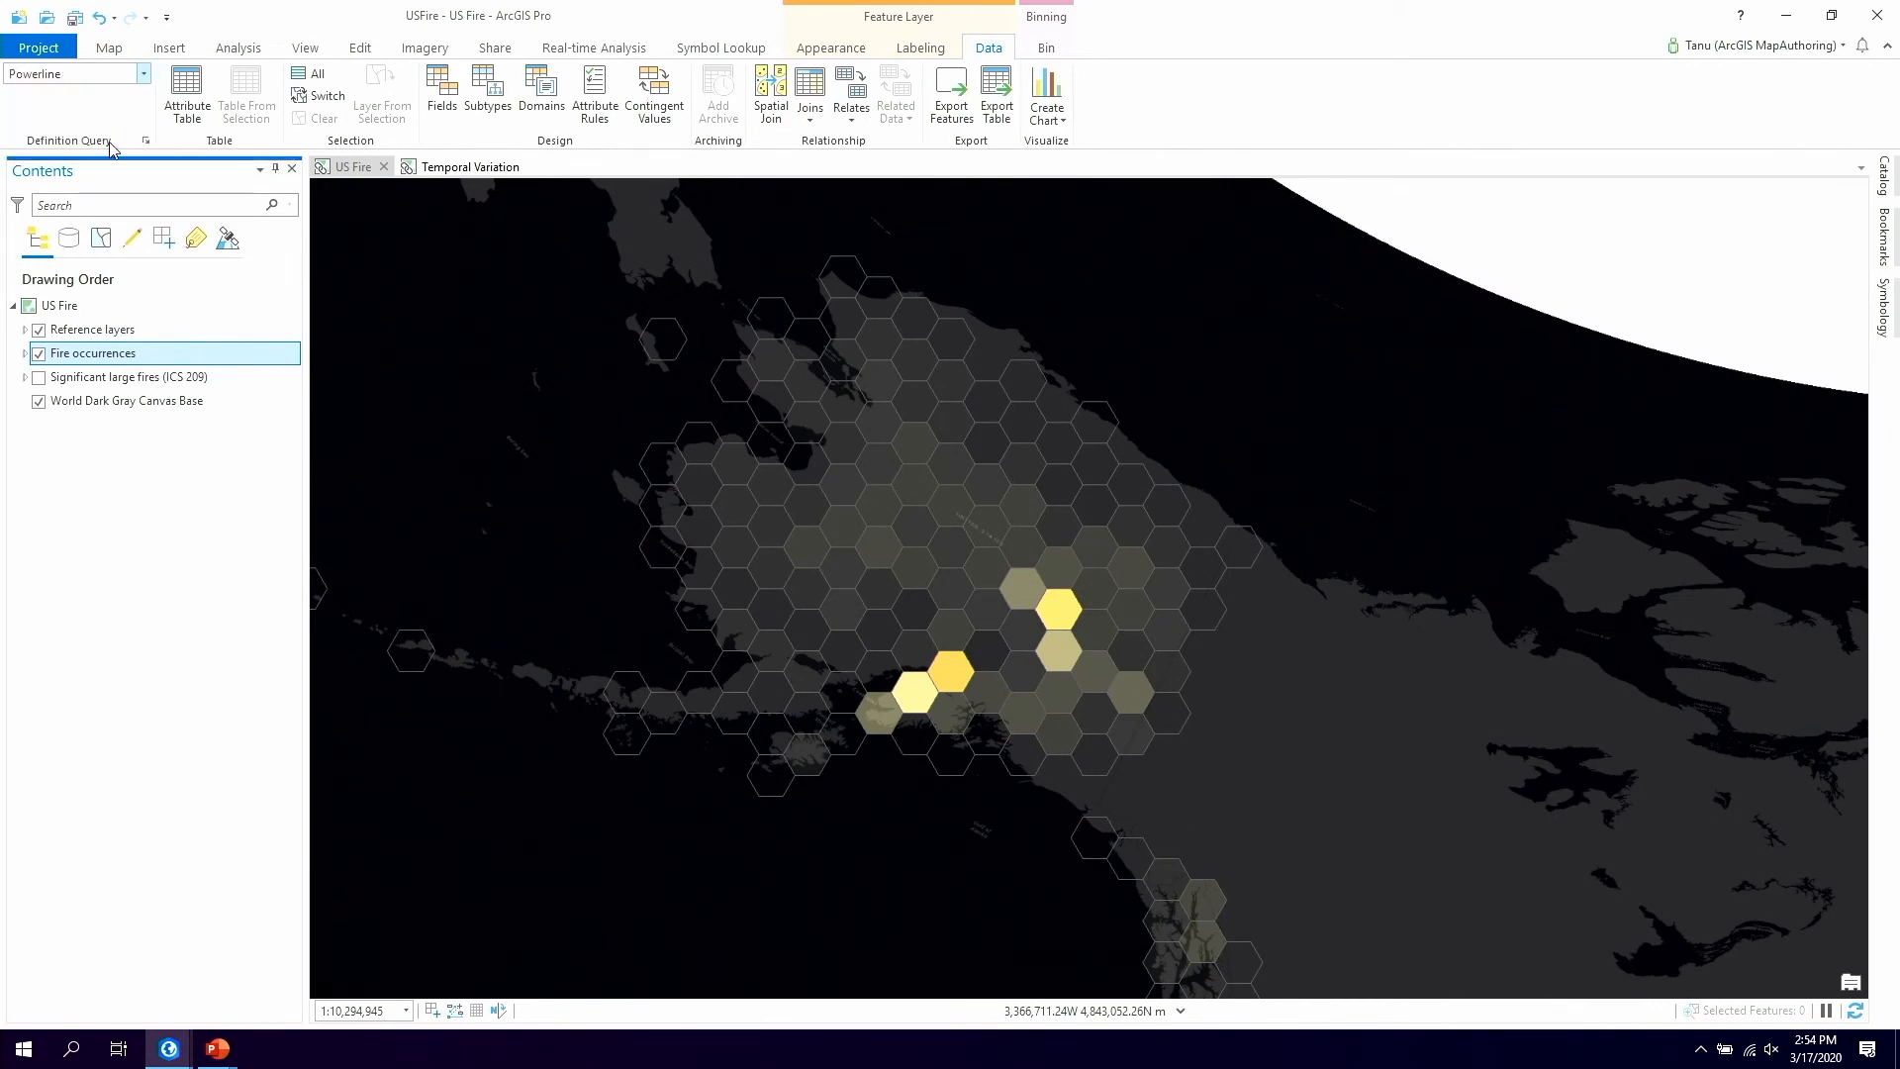
left_click_drag(1663, 908, 772, 306)
left_click_drag(888, 752, 960, 336)
left_click_drag(1213, 781, 993, 522)
scroll(1178, 617, "down", 2)
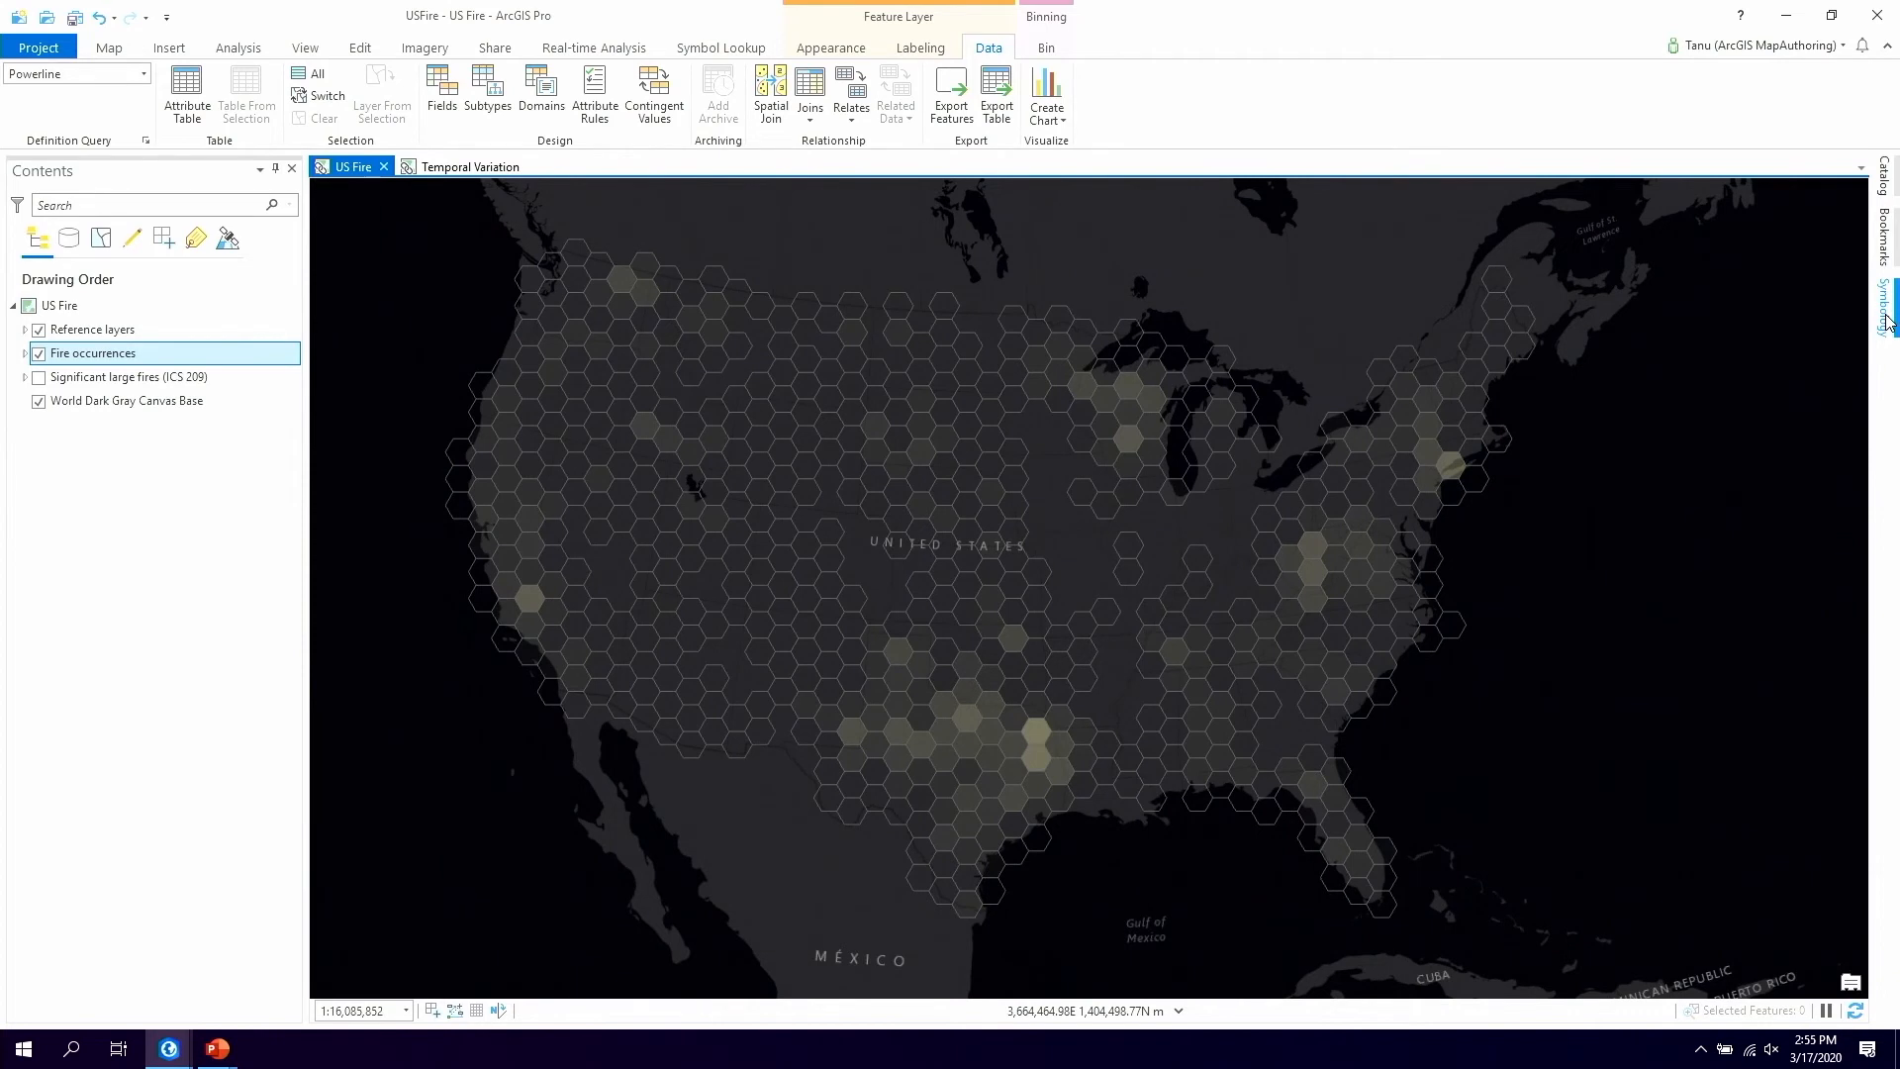
left_click_drag(1207, 550, 1173, 564)
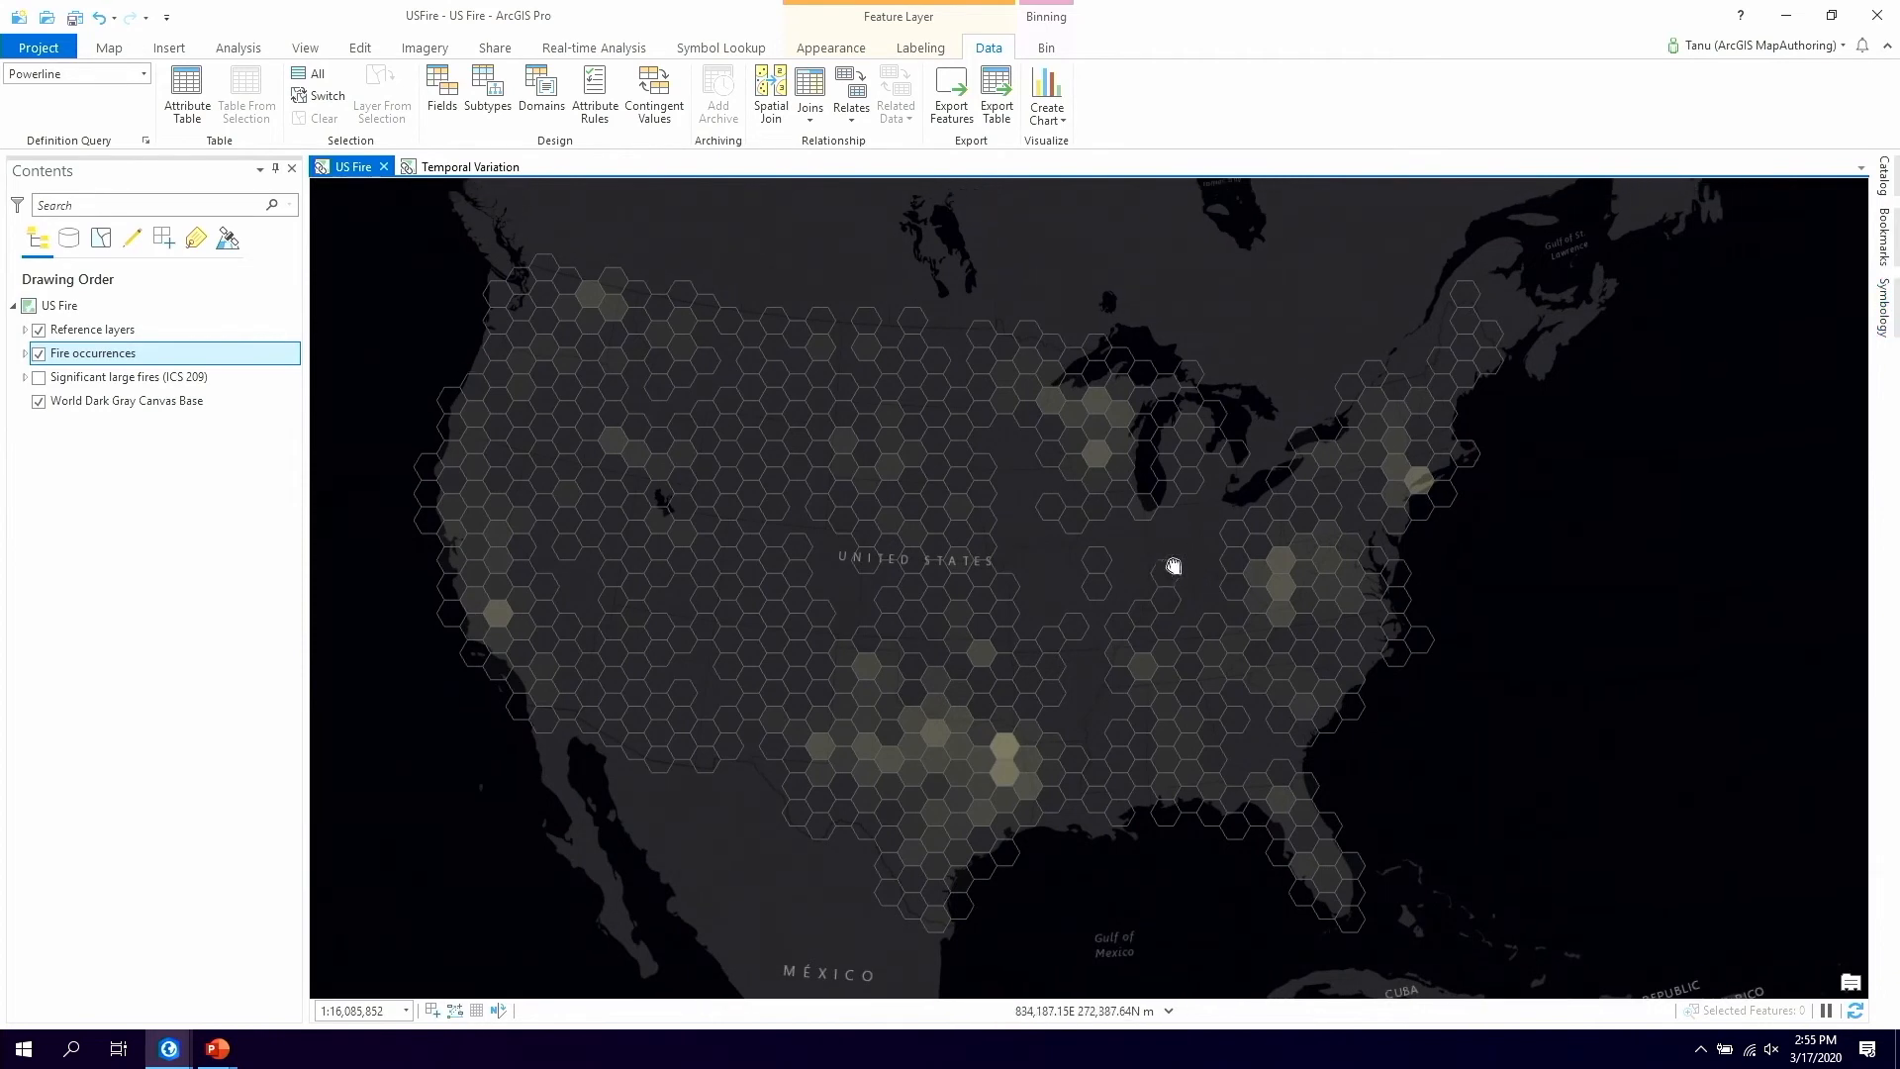
Expand the Fire occurrences legend, dock the Symbology pane and refresh the bin symbology values for the filtered fires
left_click(24, 354)
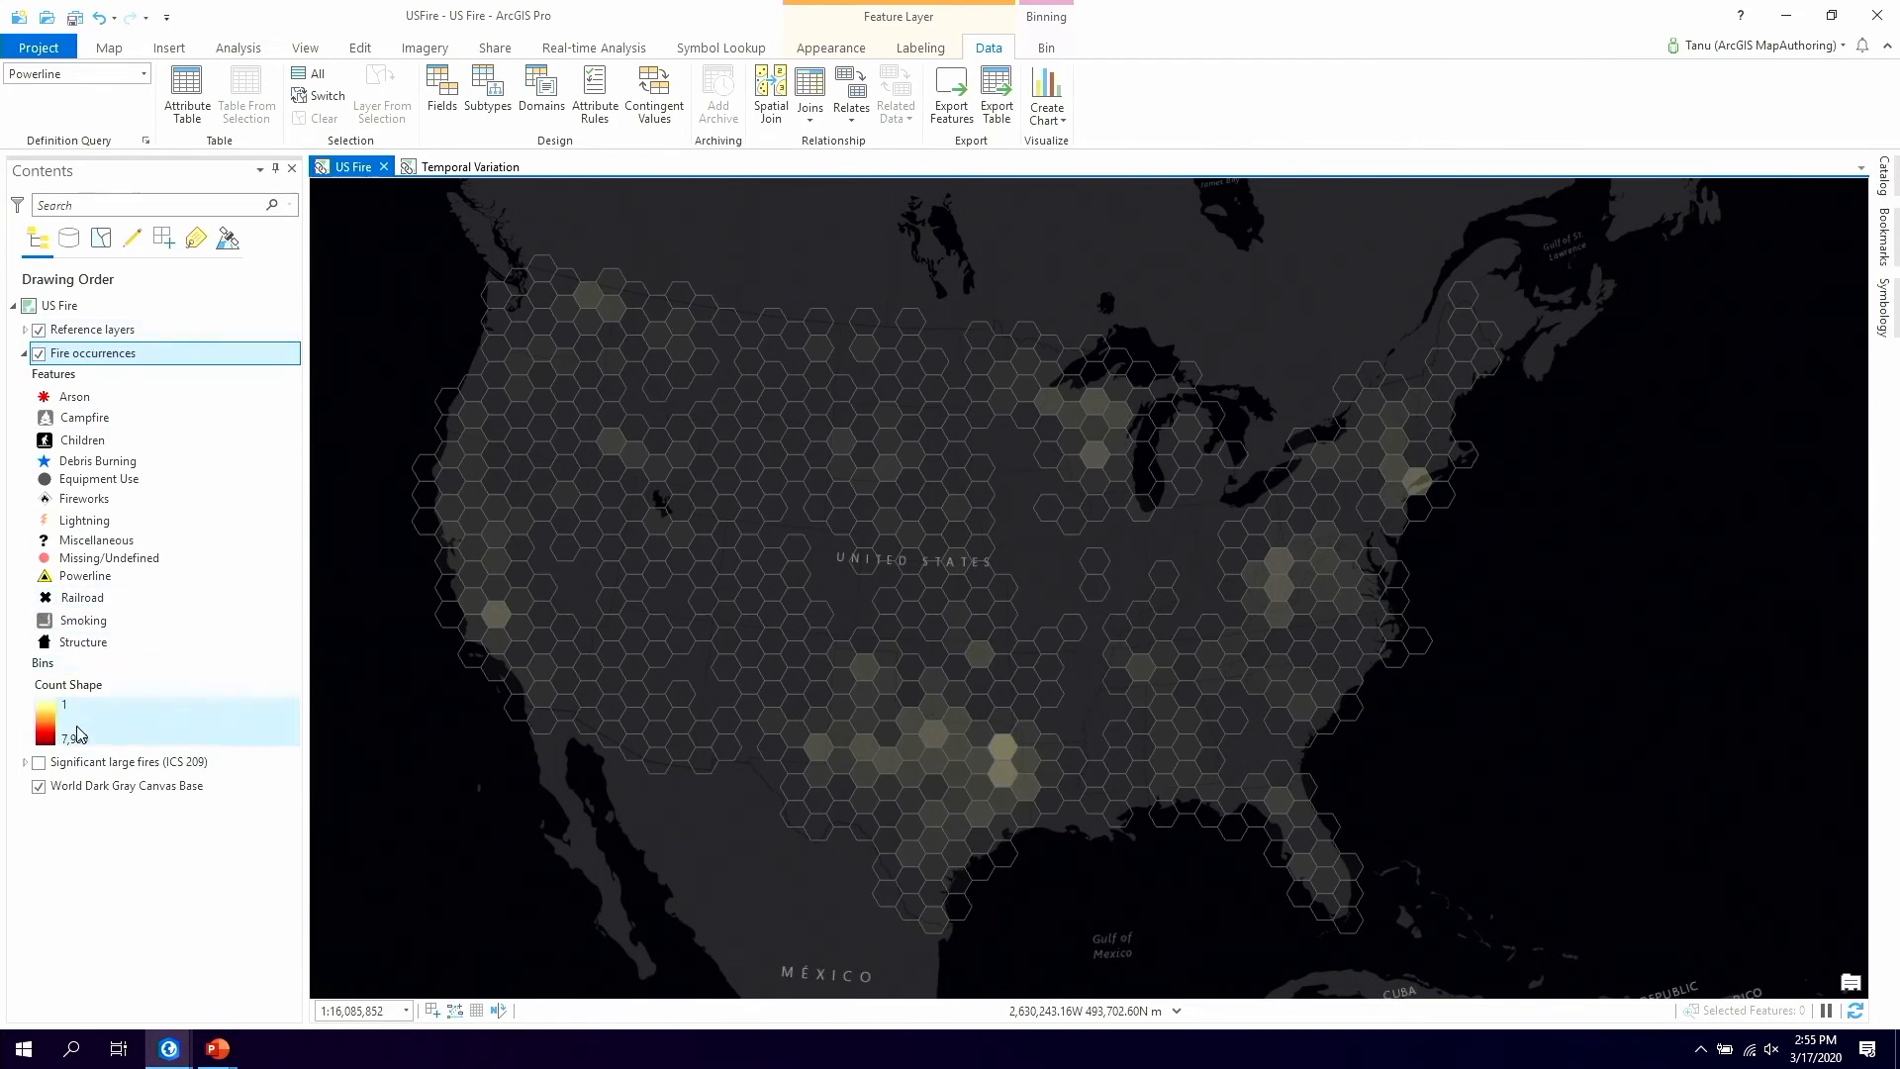
left_click(1884, 302)
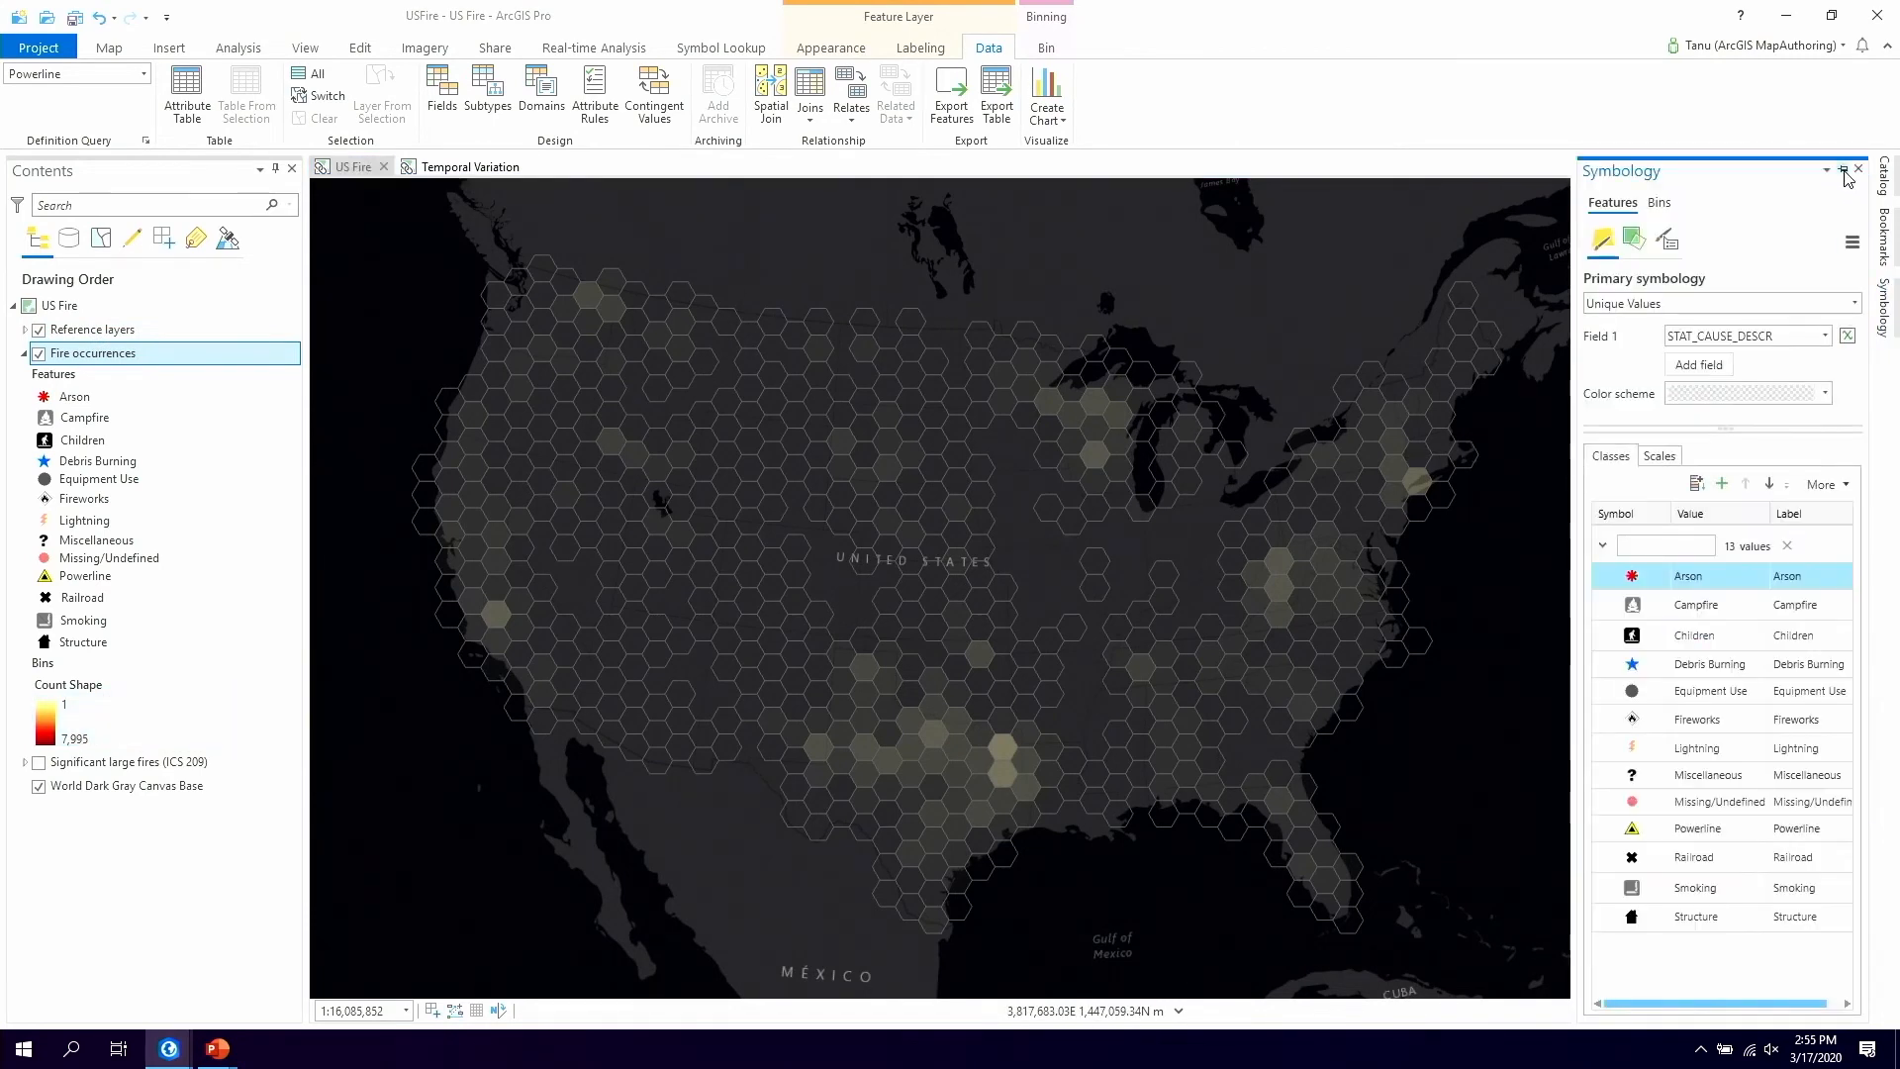
left_click(1845, 178)
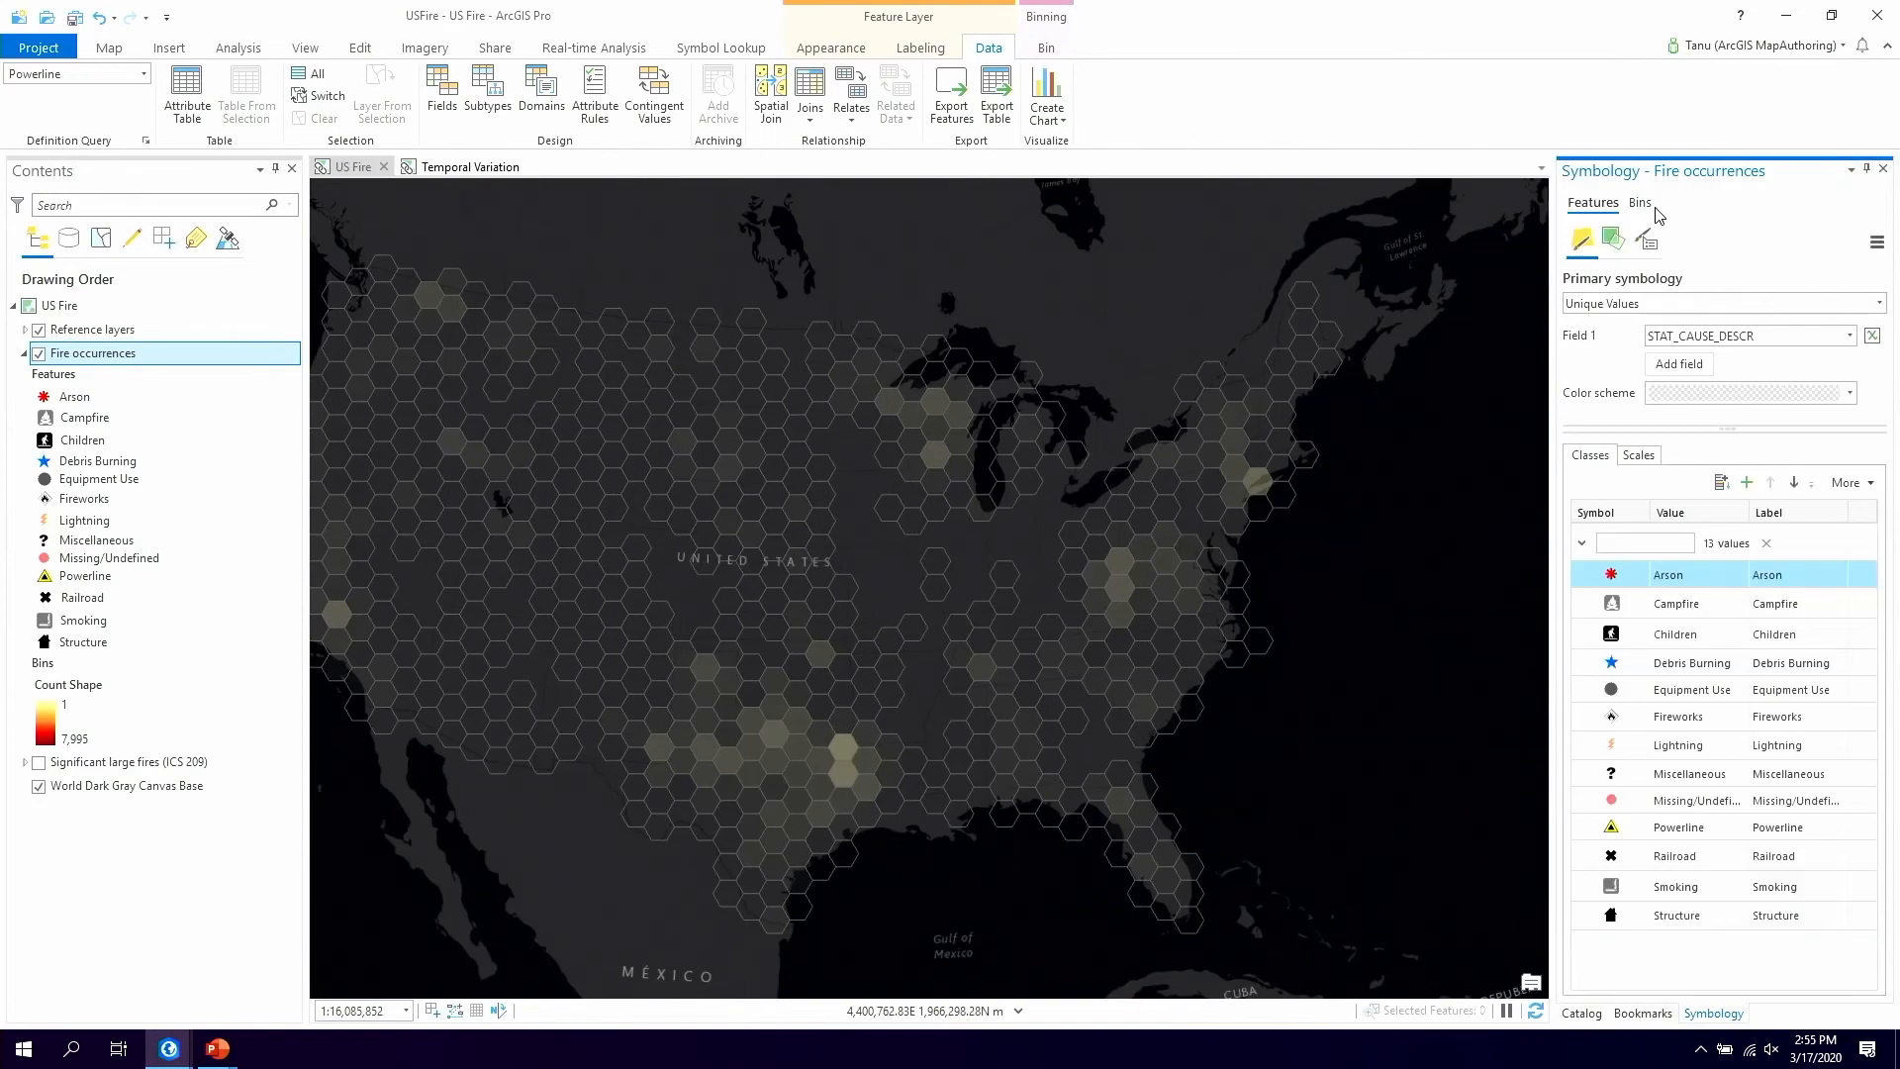
left_click(1643, 204)
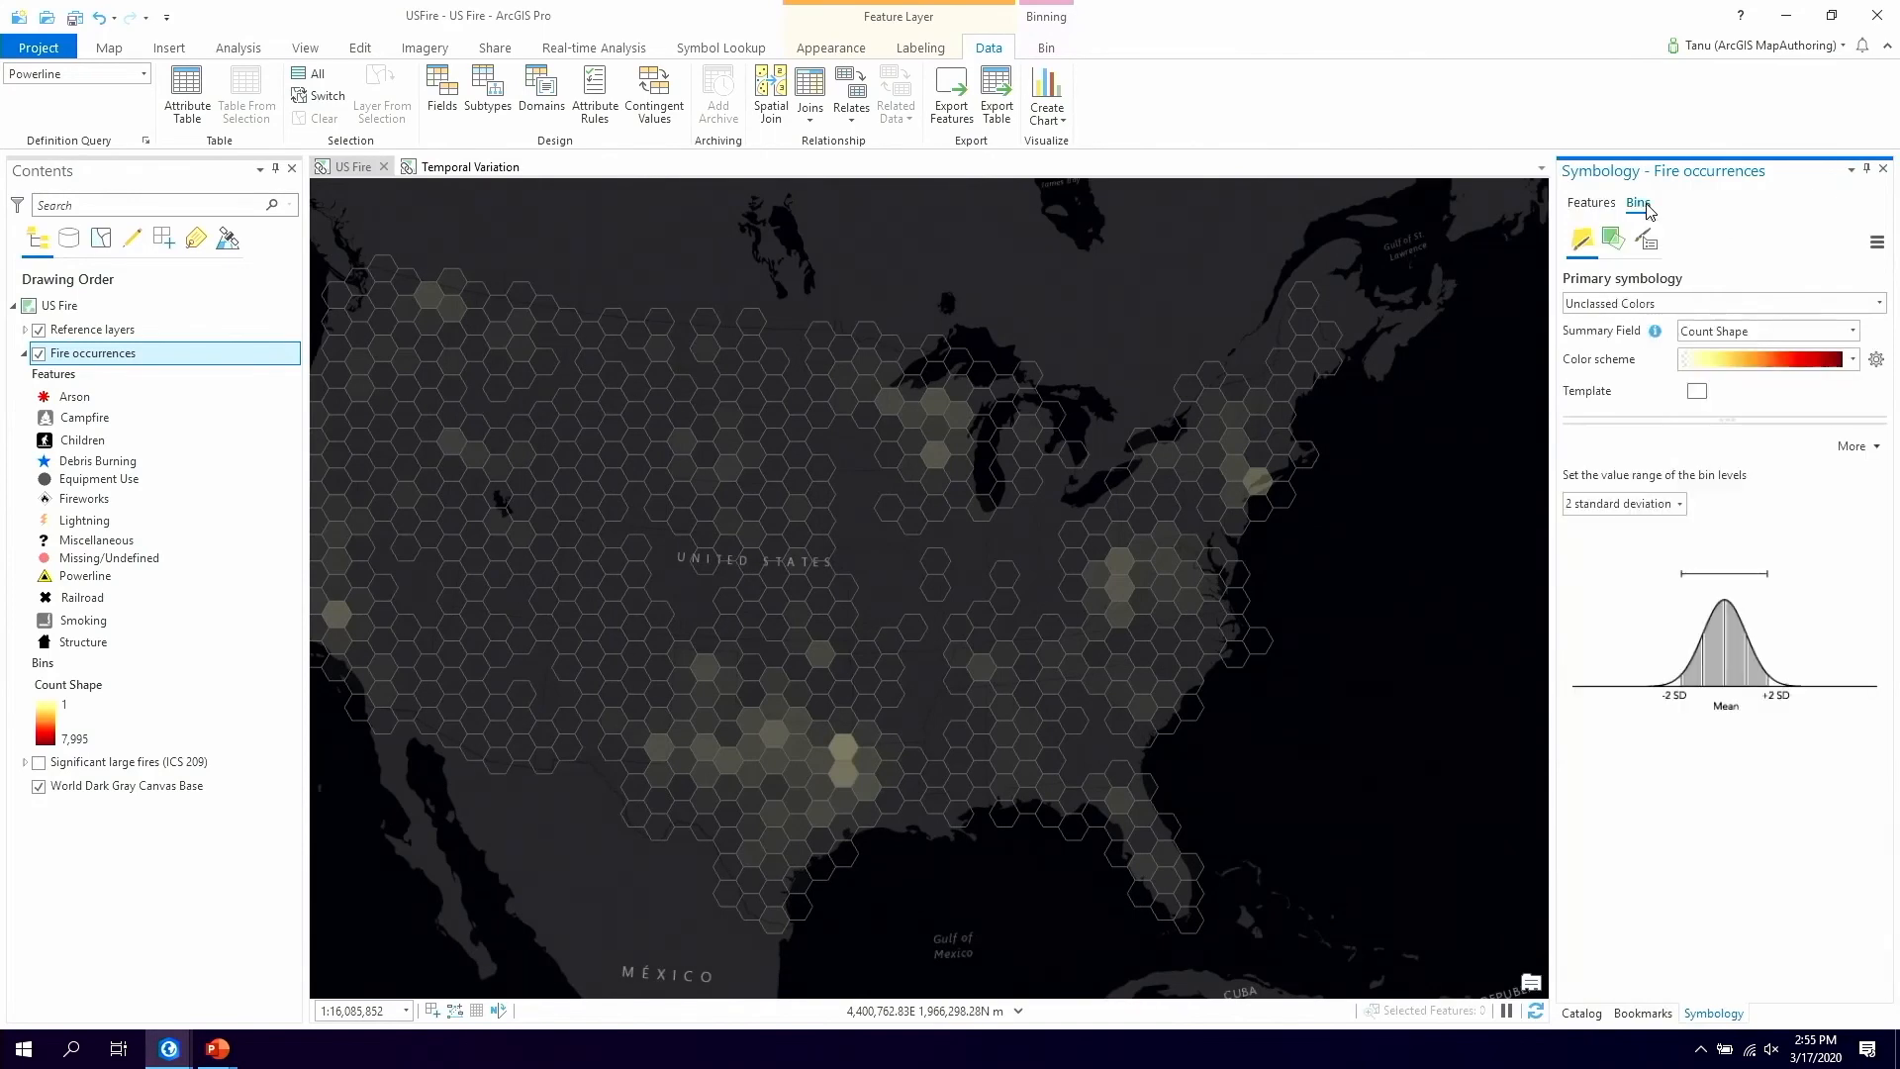
left_click(1853, 447)
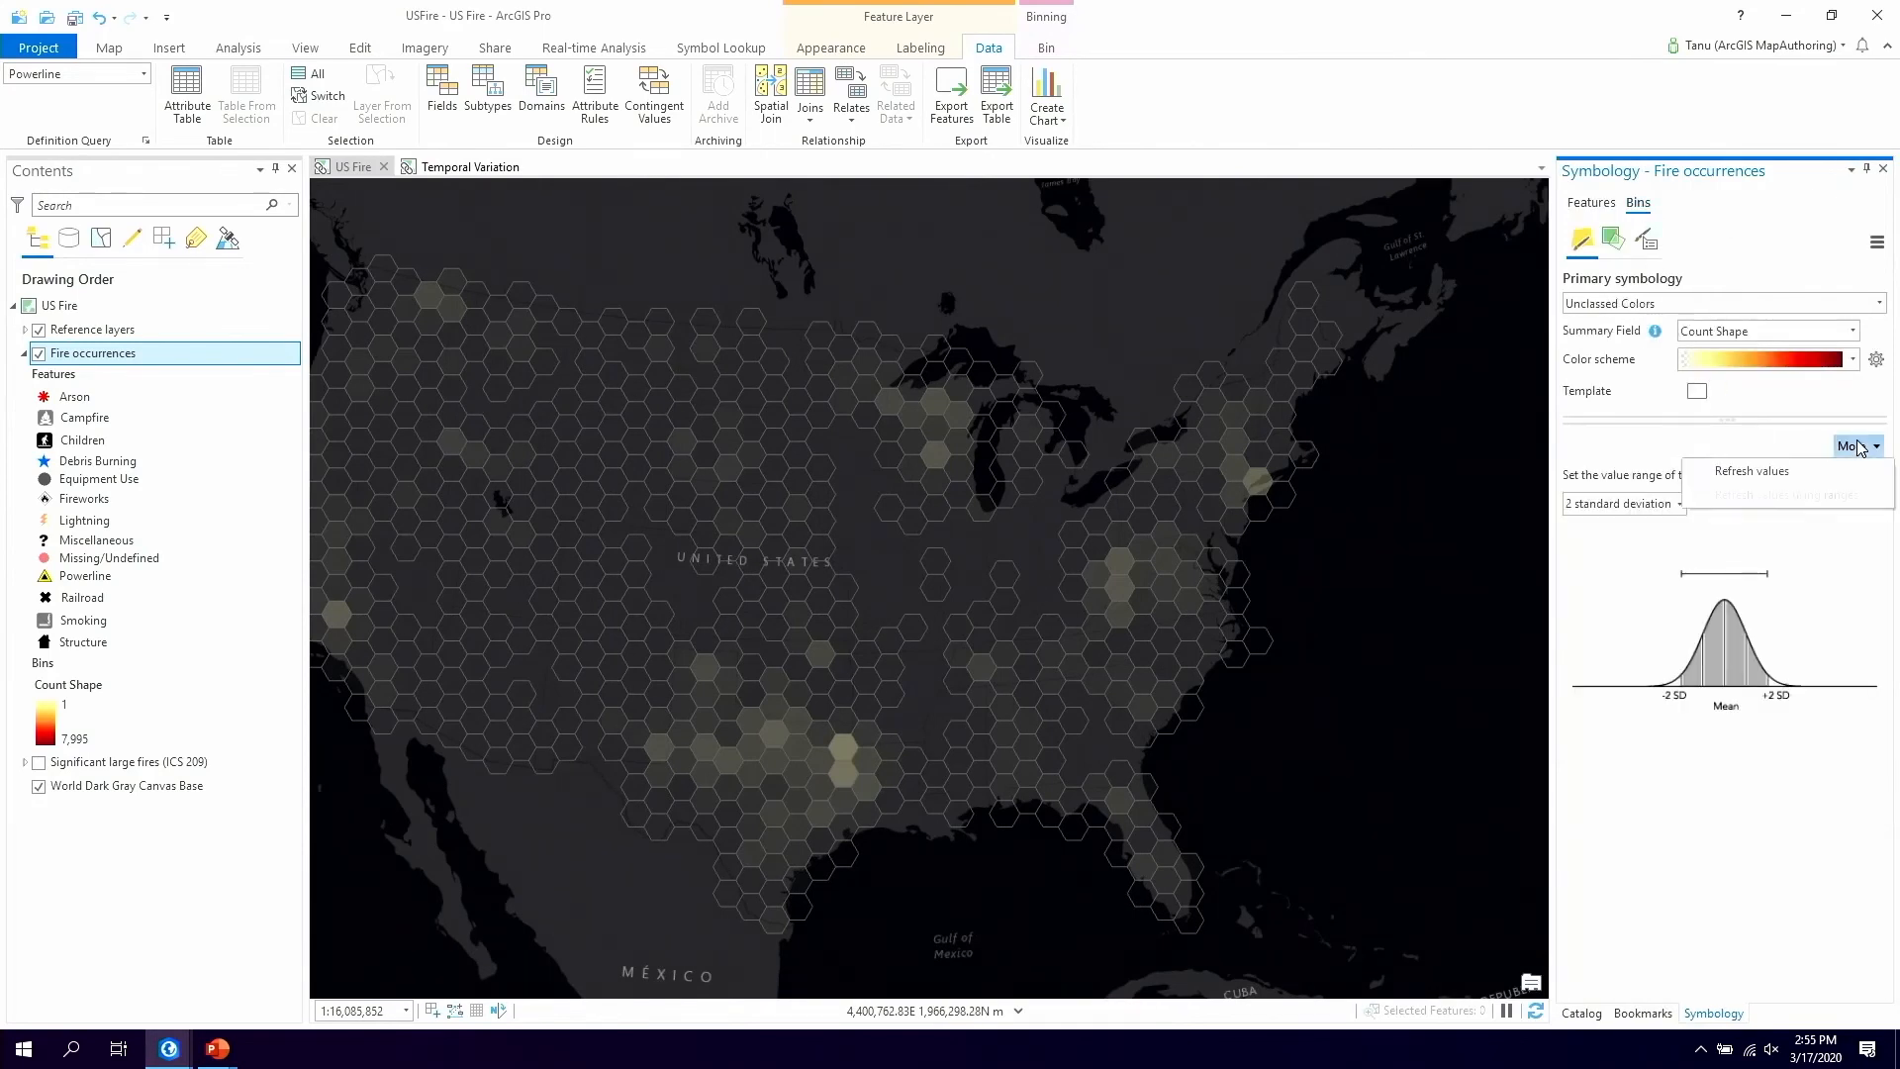
left_click(1793, 472)
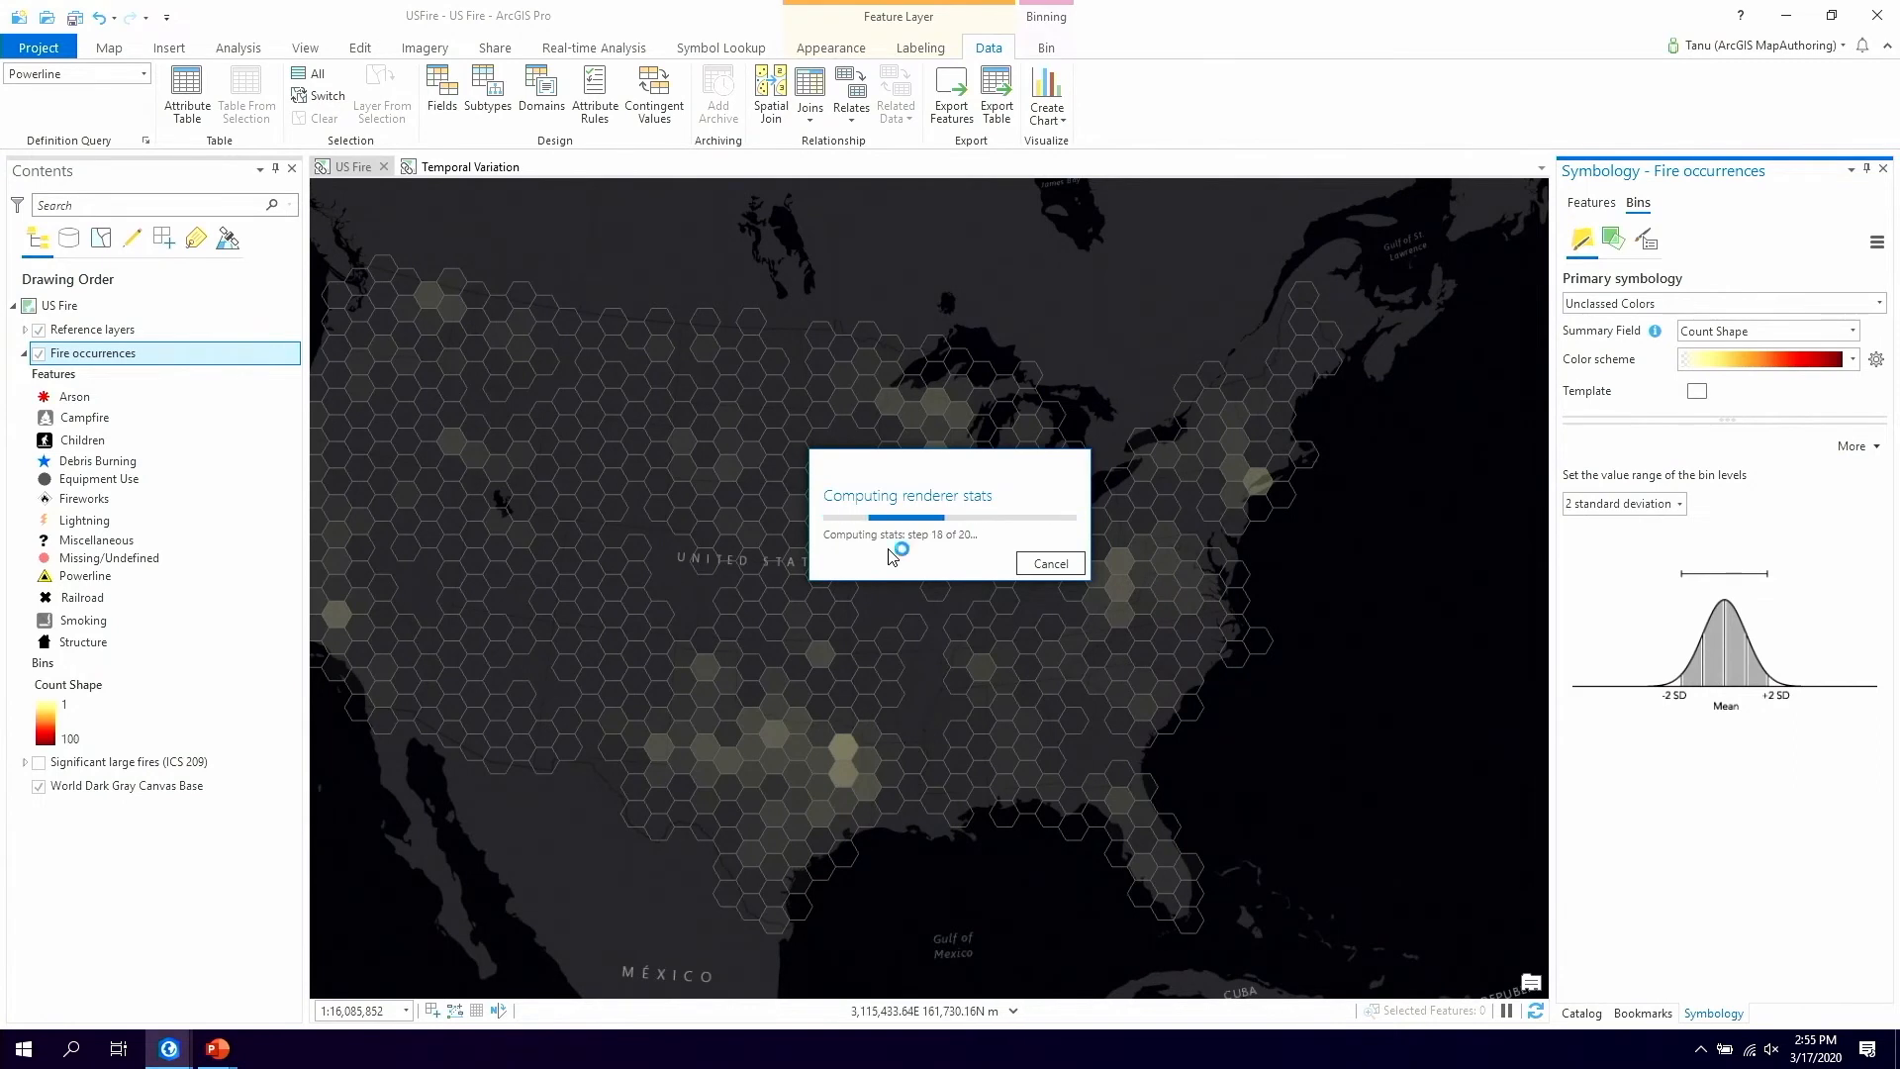
left_click_drag(693, 522, 867, 541)
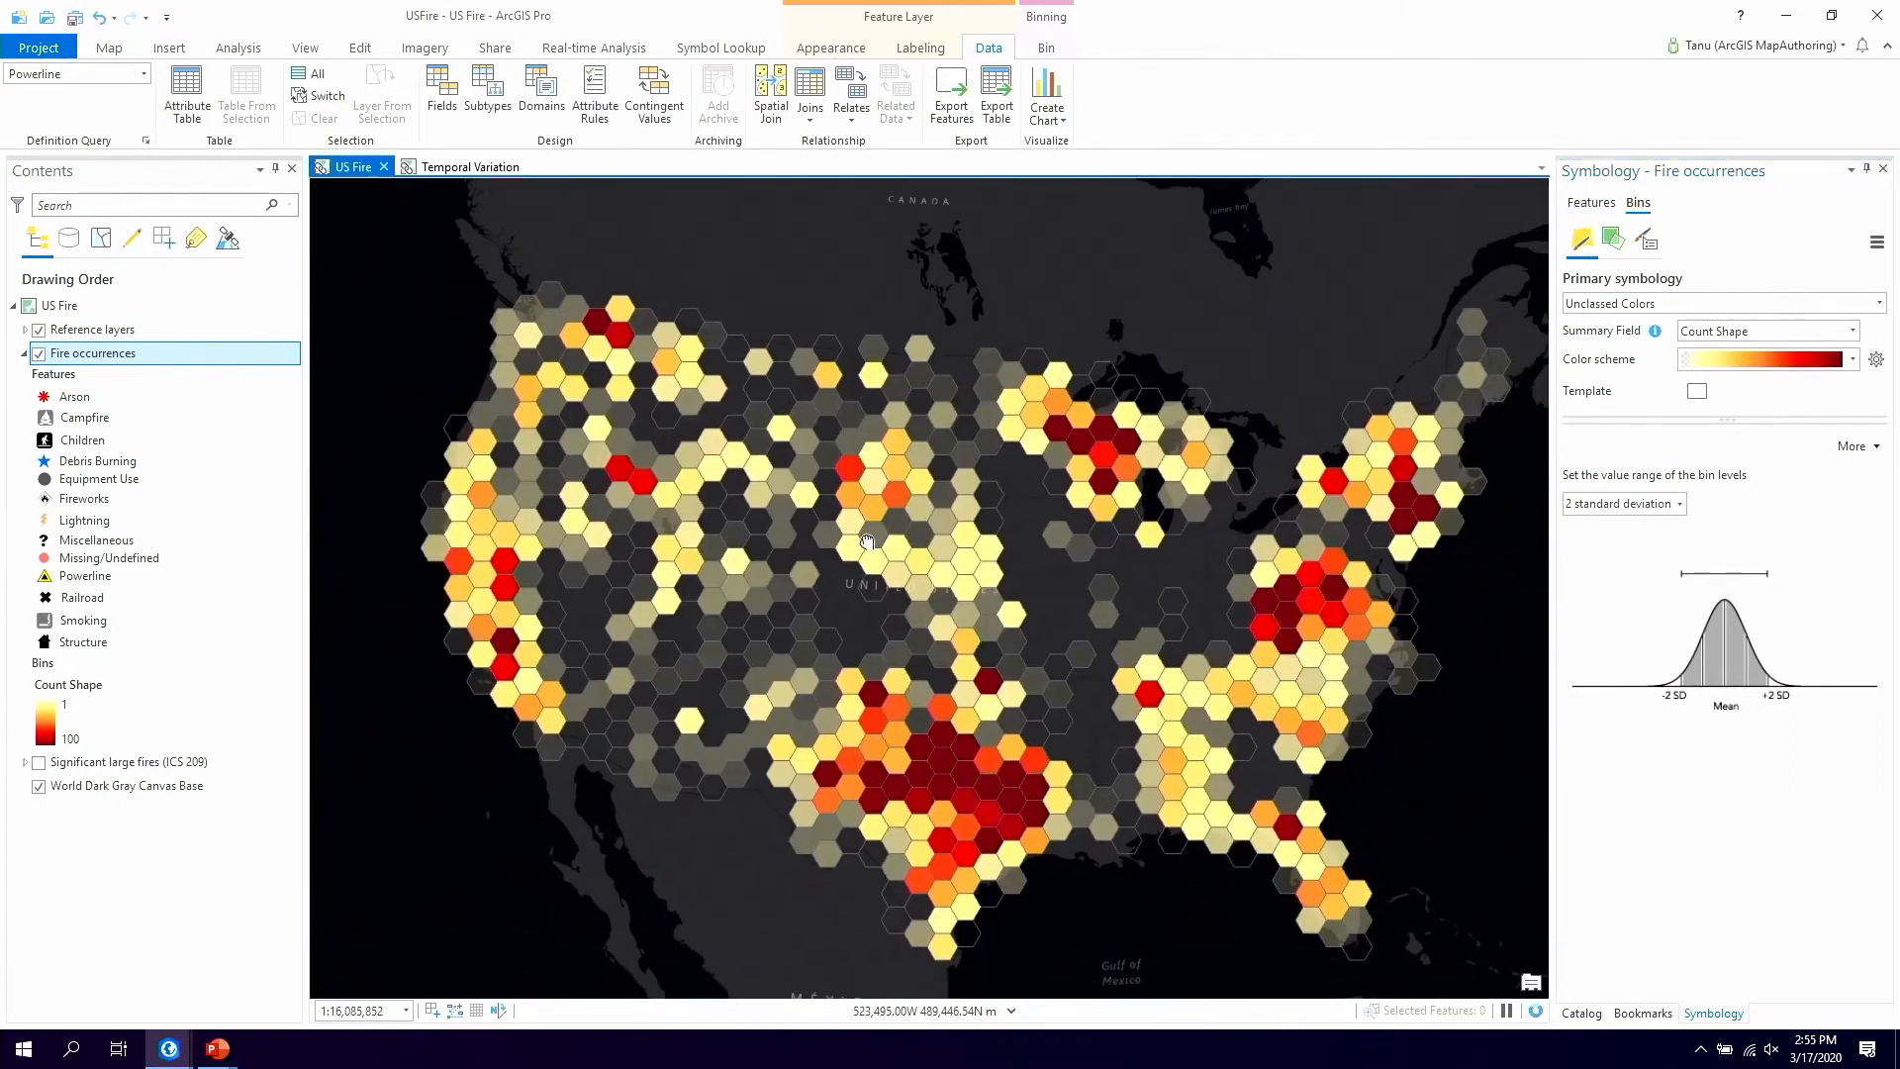
Reduce the Fire occurrences bin size by one level and switch the layer's definition query to Railroad
left_click(1051, 49)
left_click(276, 114)
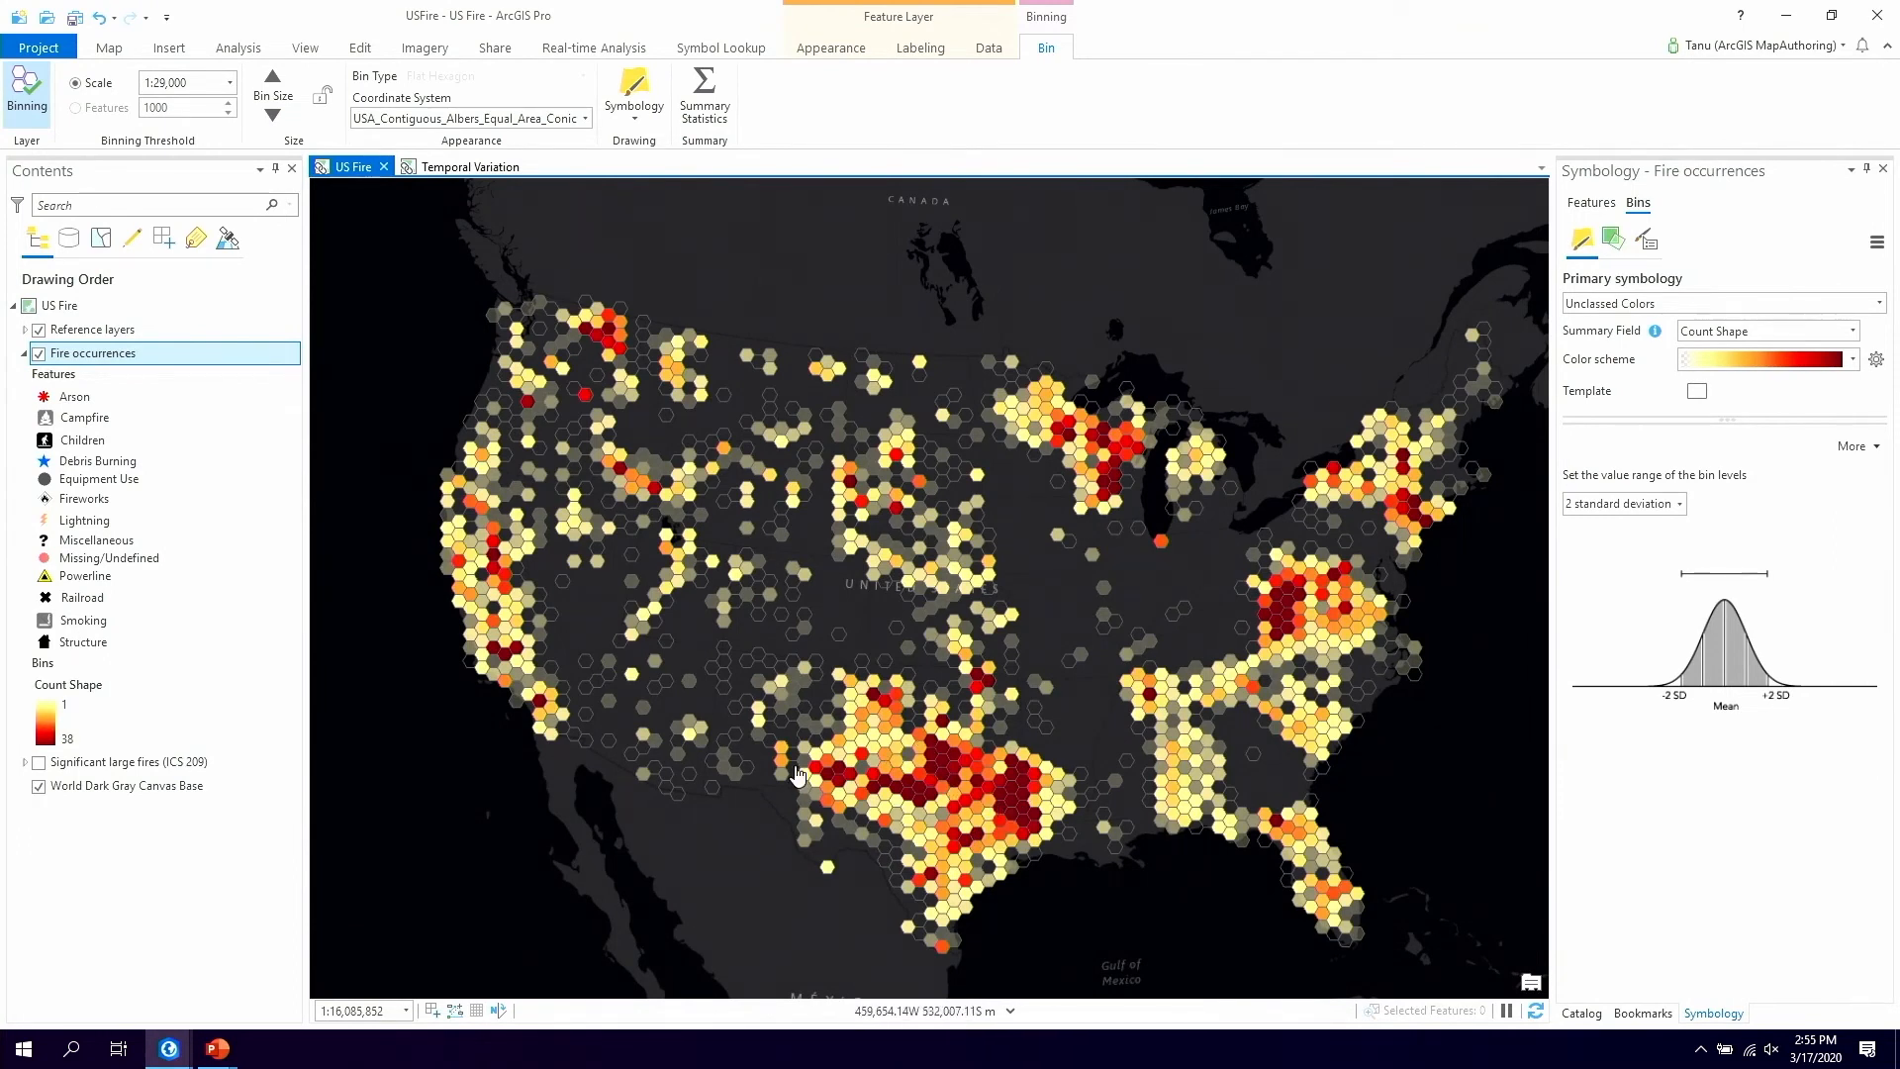
left_click(989, 47)
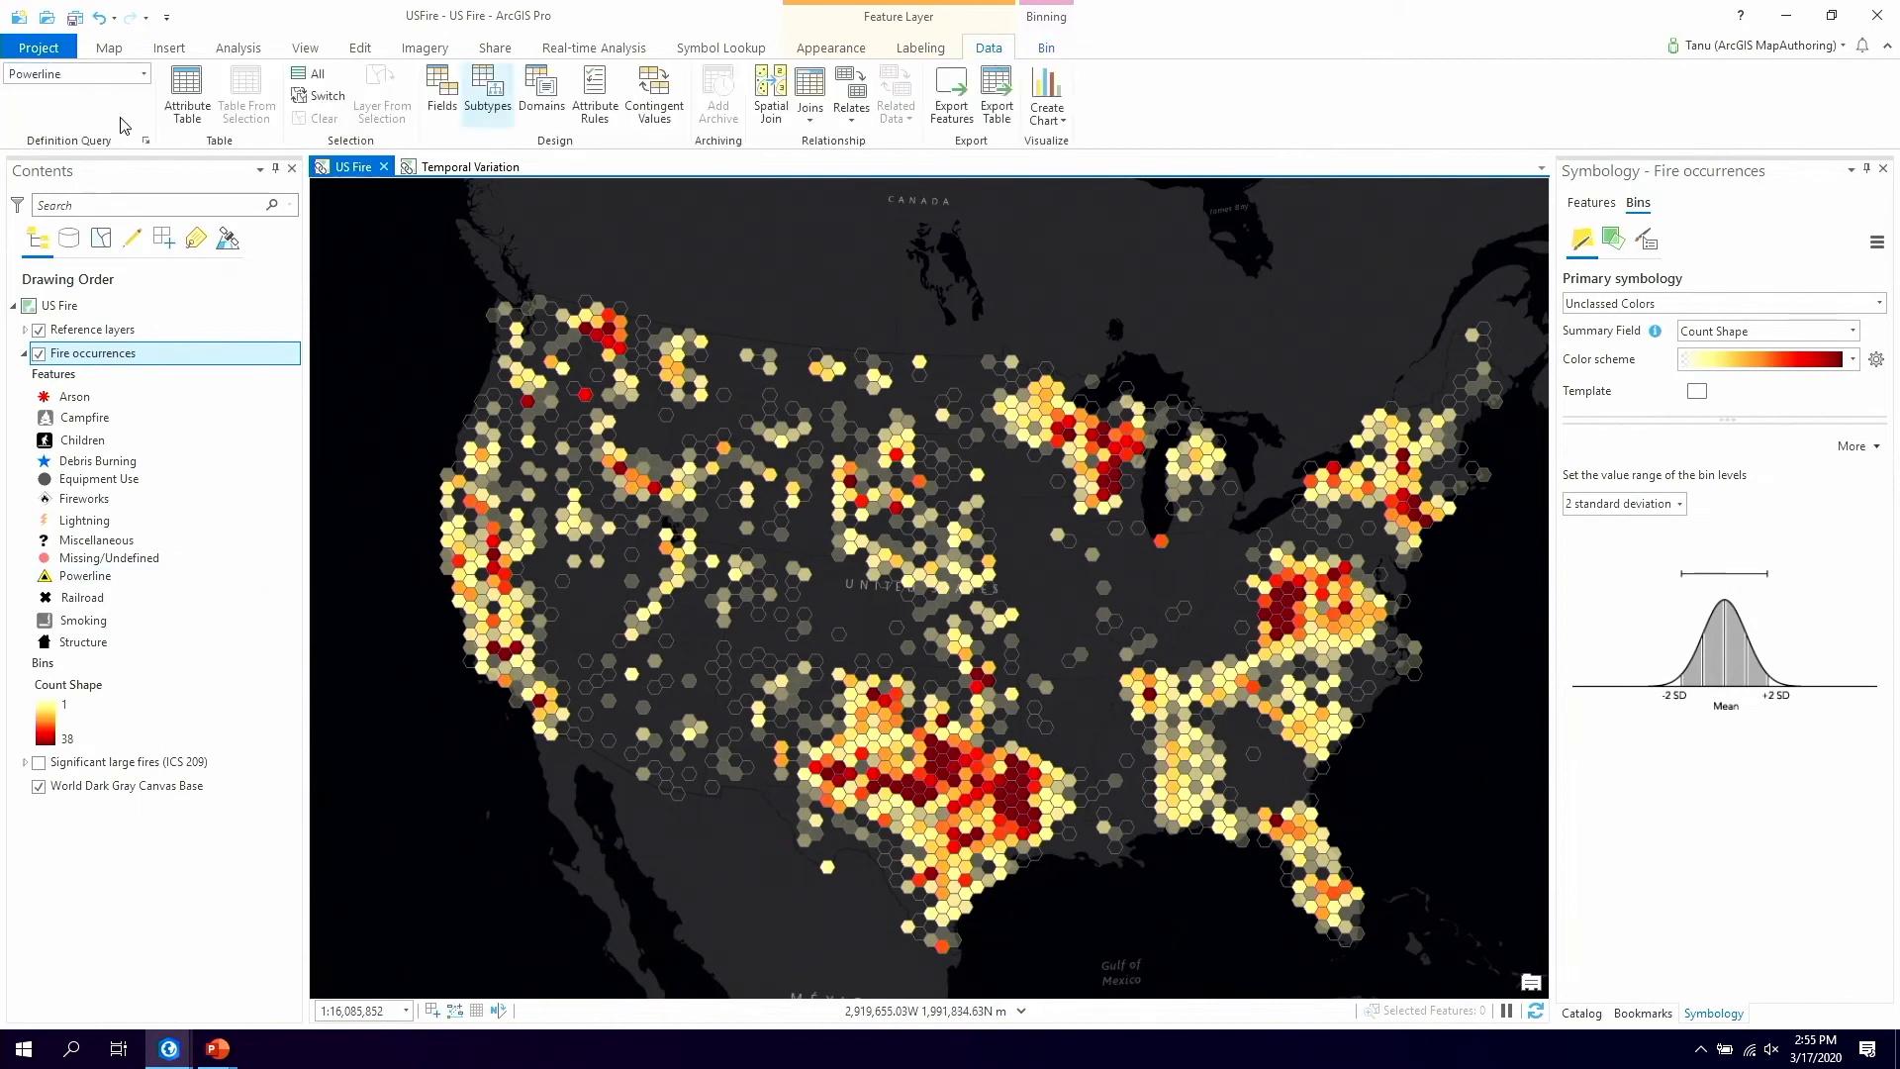
left_click(144, 73)
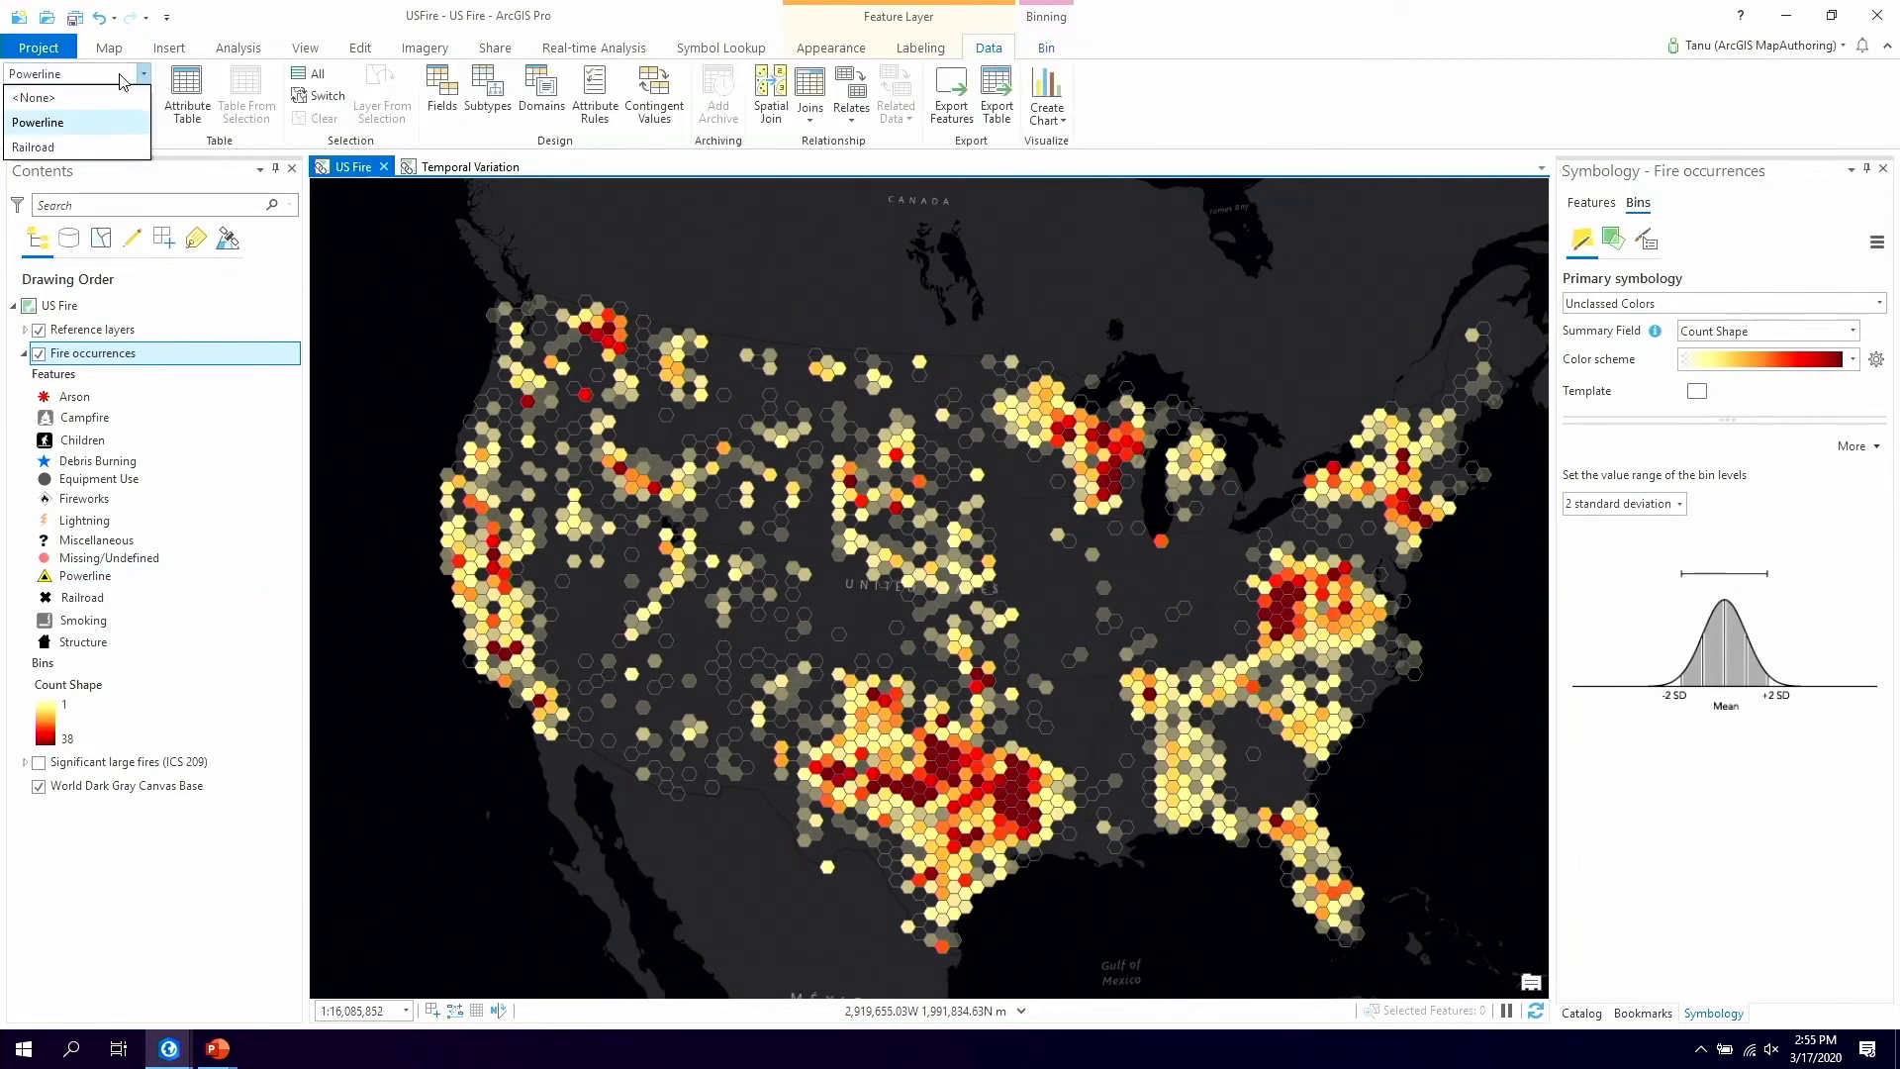
left_click(76, 149)
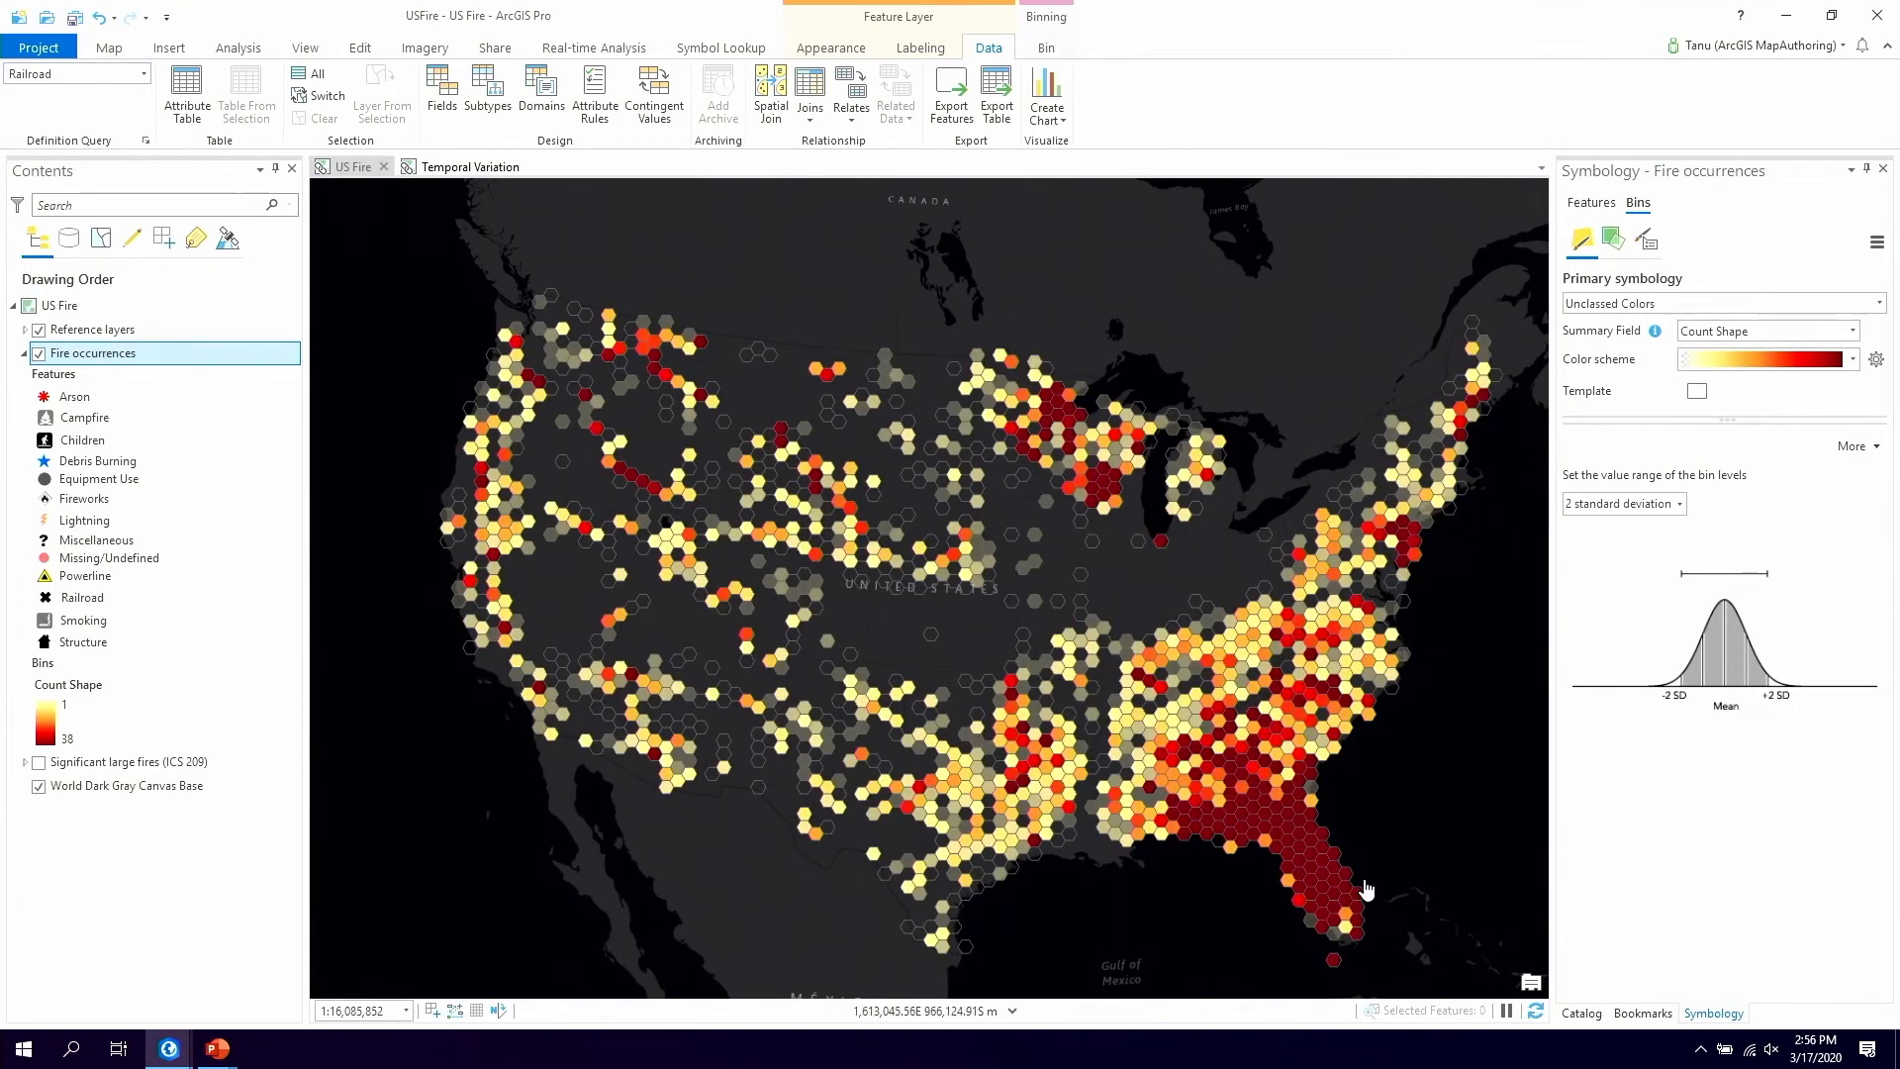
Display the Railroads reference layer over the fire bins and reduce the Fire occurrences bin size by another level
left_click(25, 330)
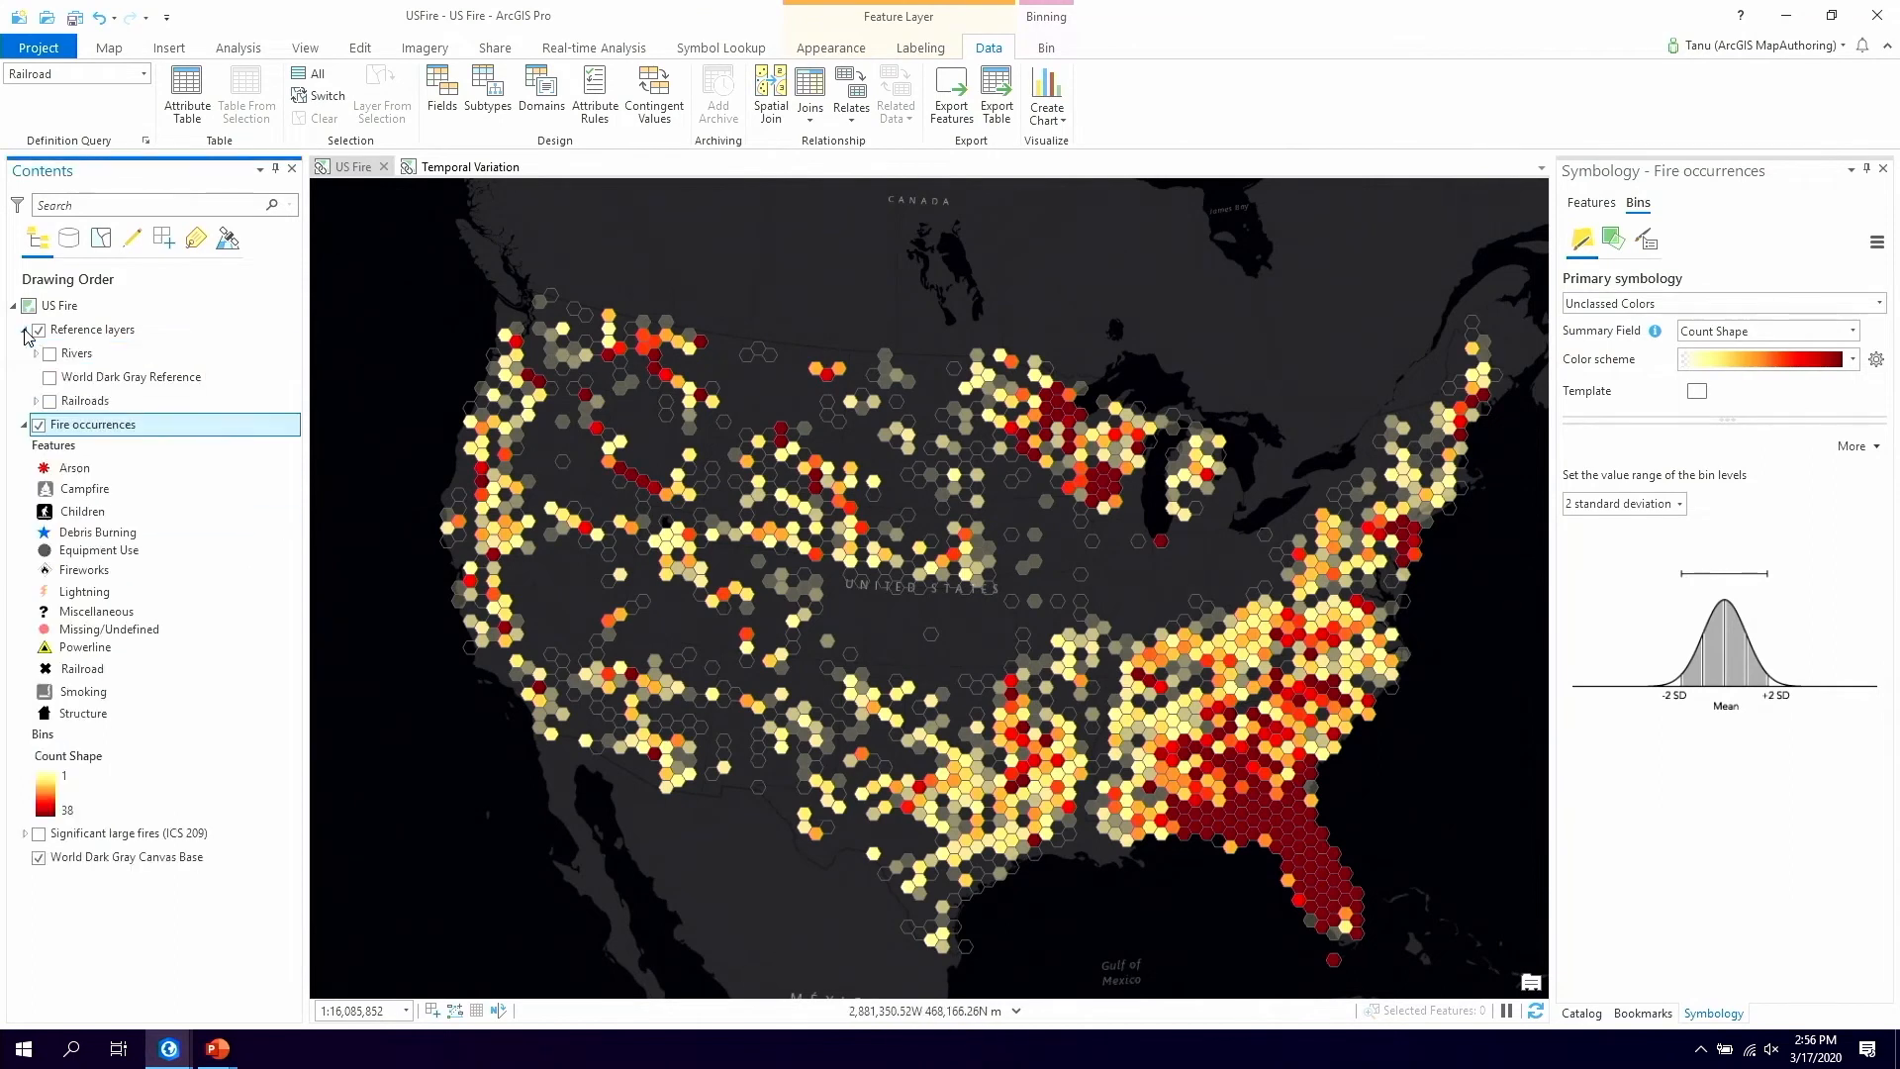
left_click(50, 400)
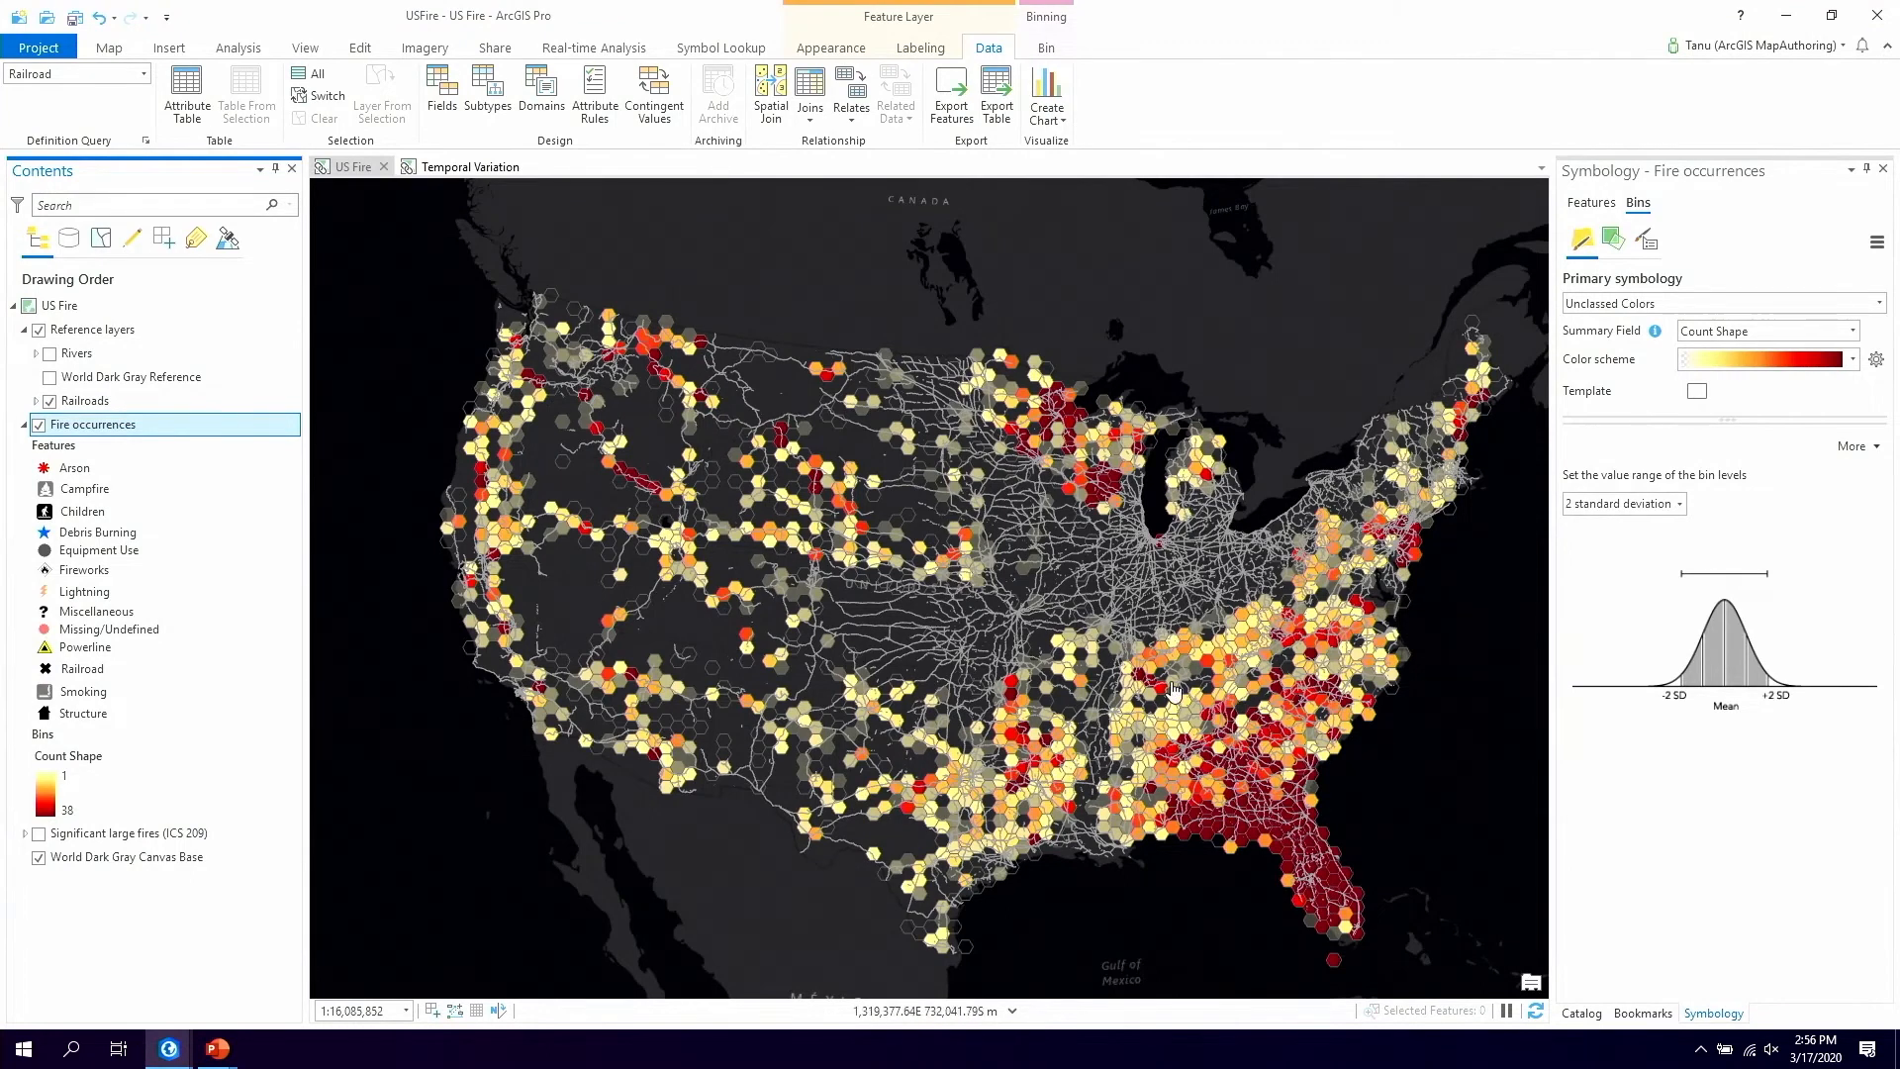
left_click(1046, 47)
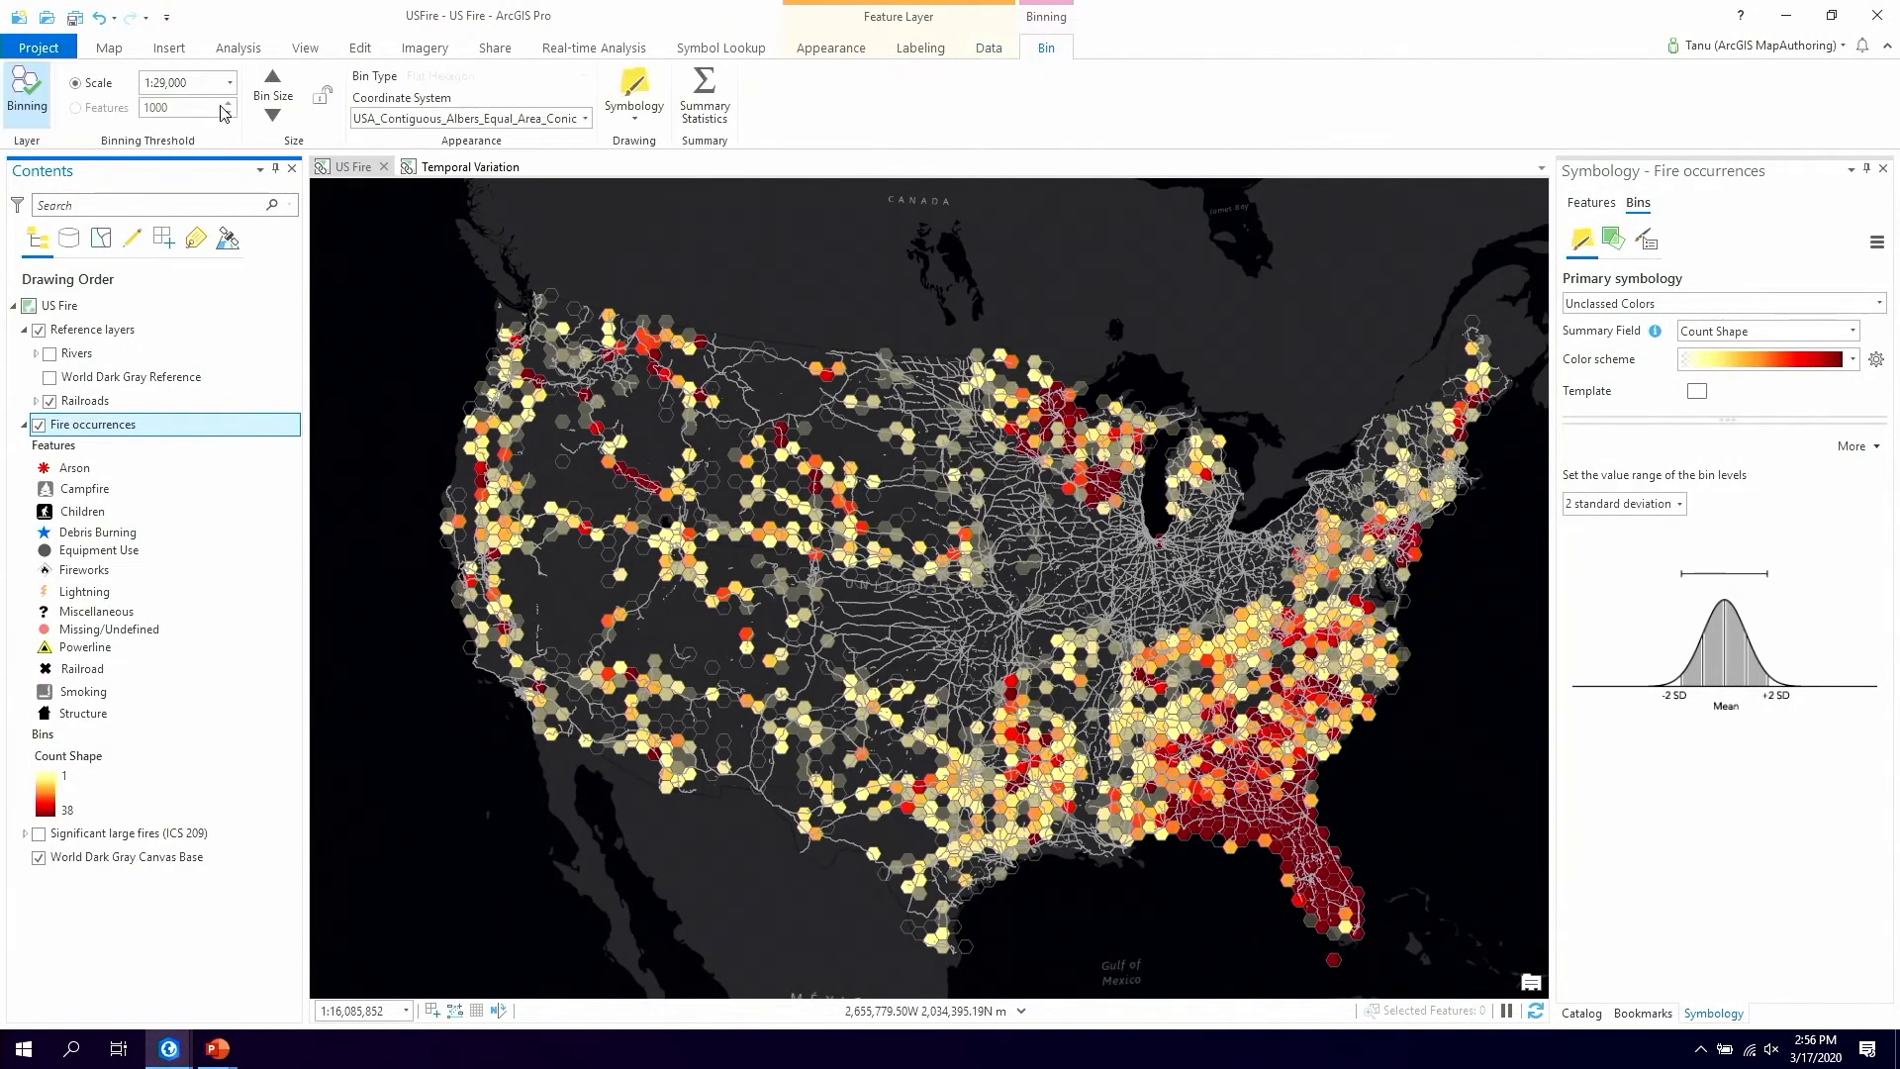
left_click(273, 117)
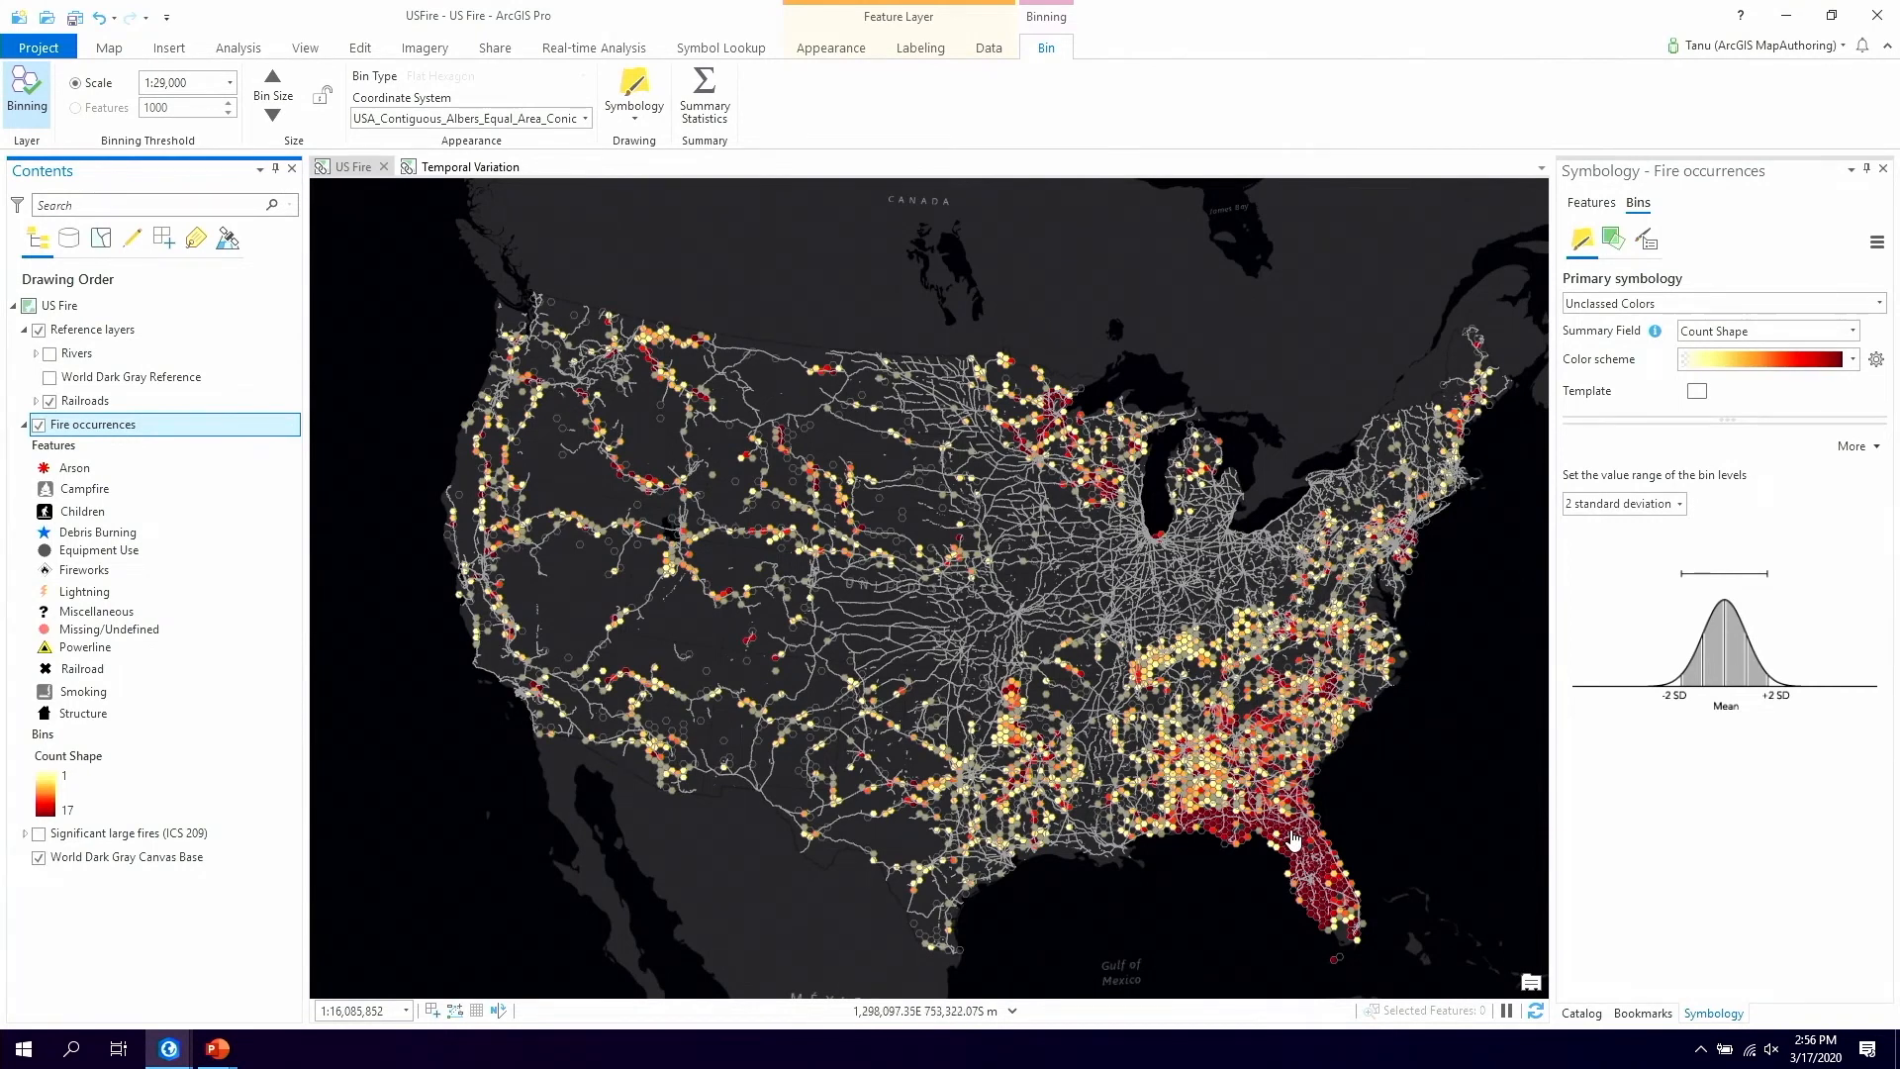
Close the US Fire map and review the fire_month range settings of the Large fire caused by lightning layer
left_click(382, 170)
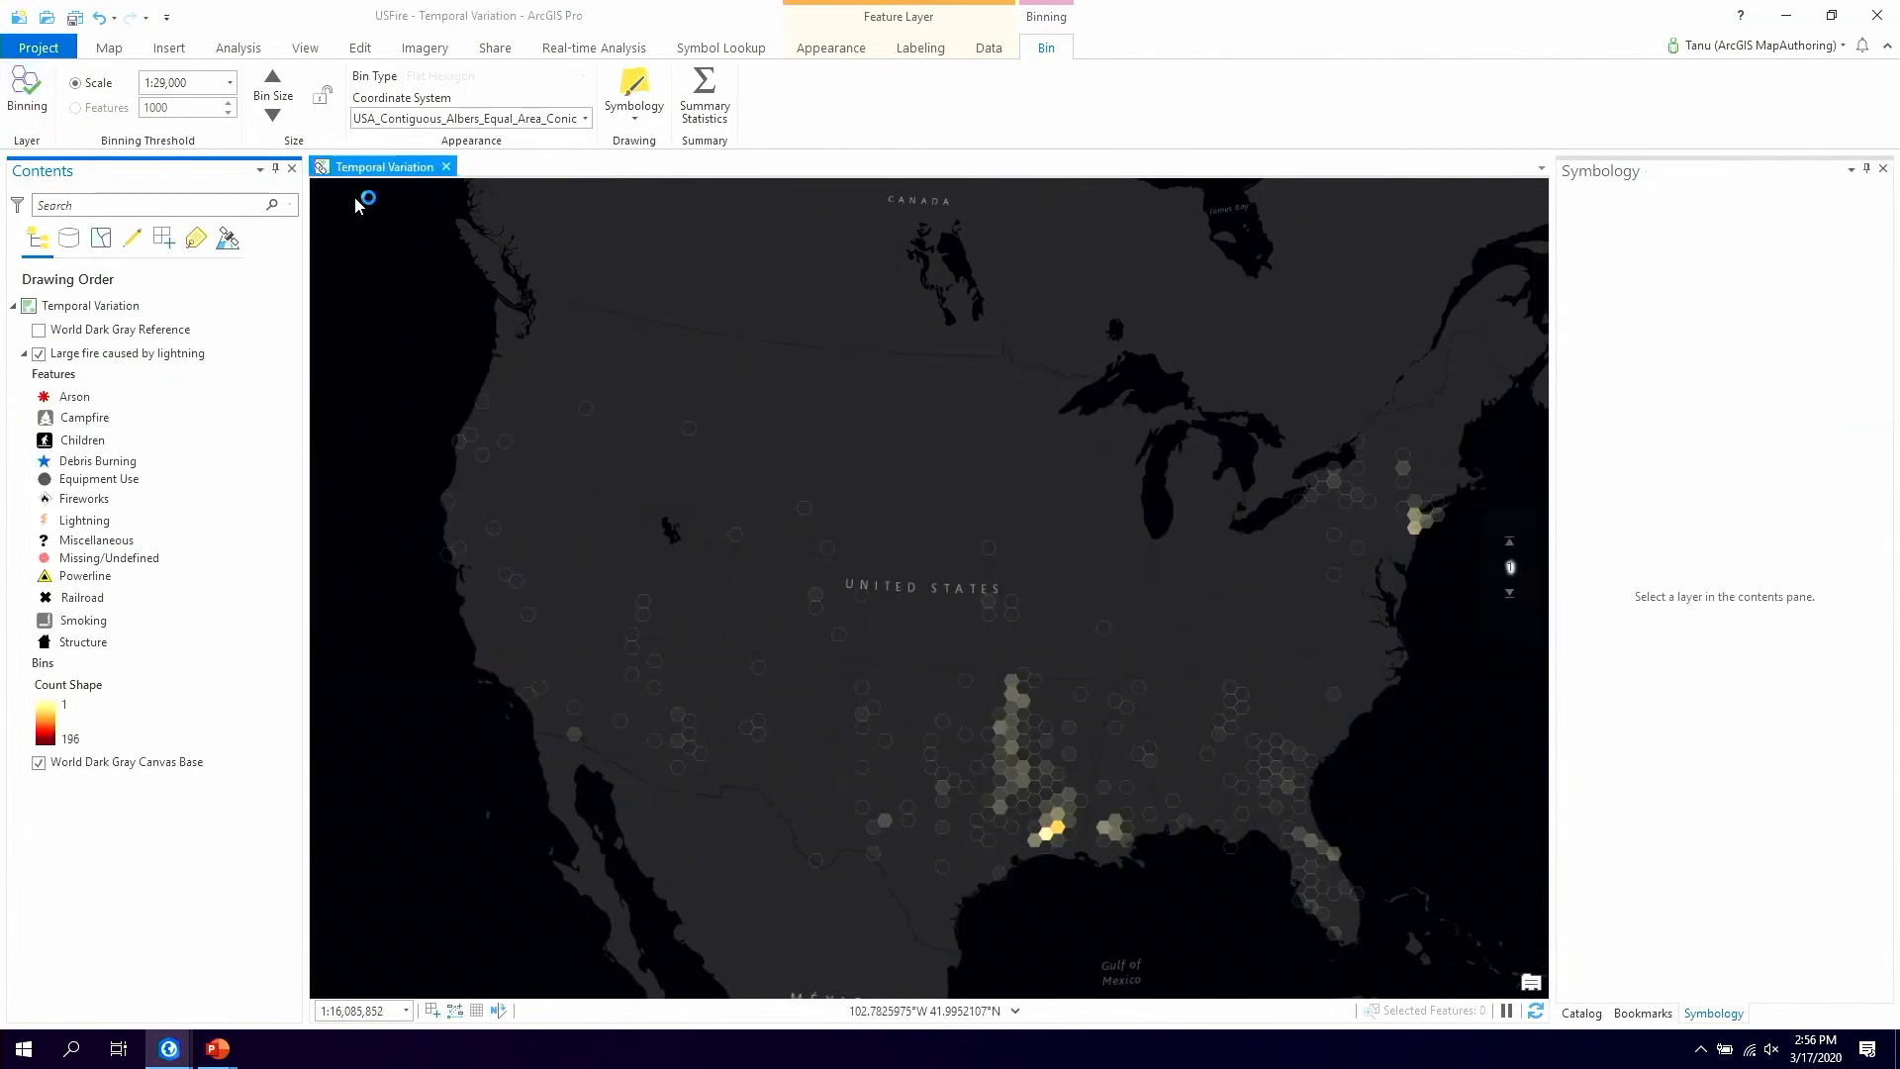
right_click(90, 356)
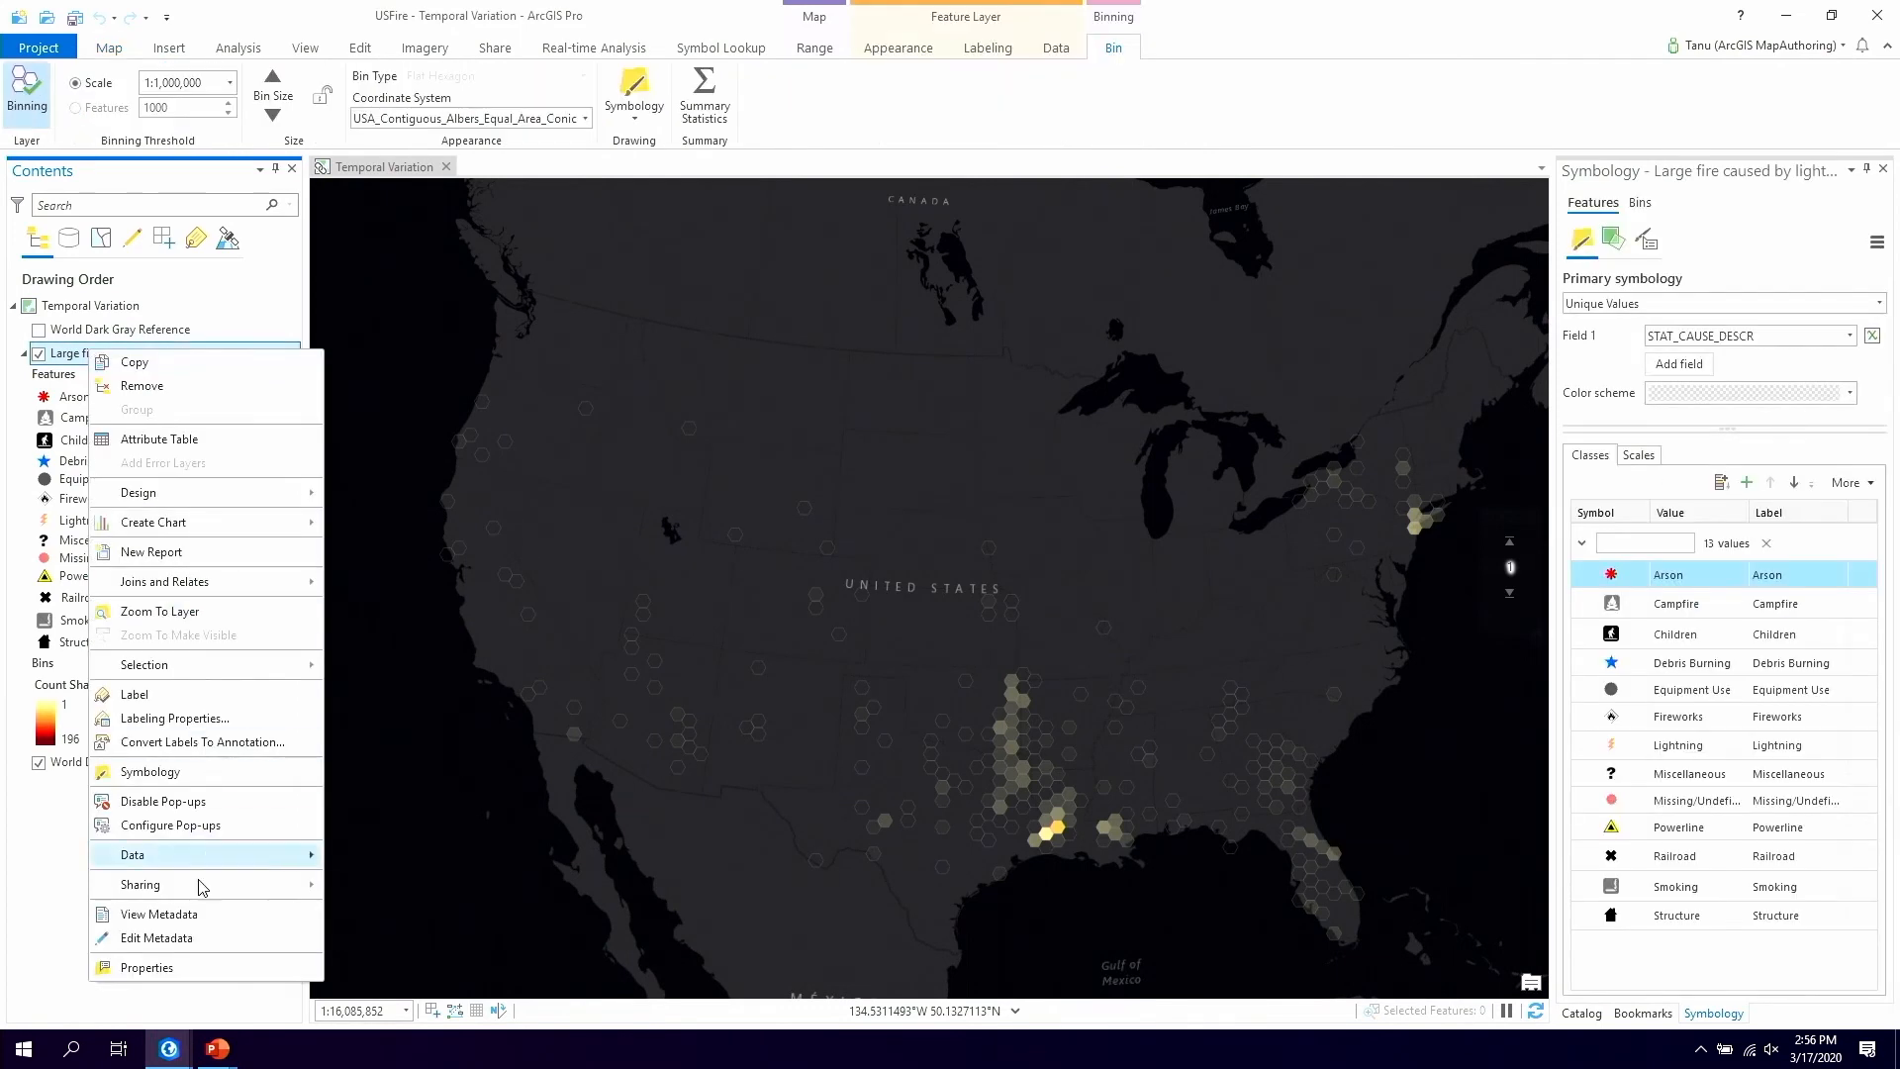
left_click(213, 973)
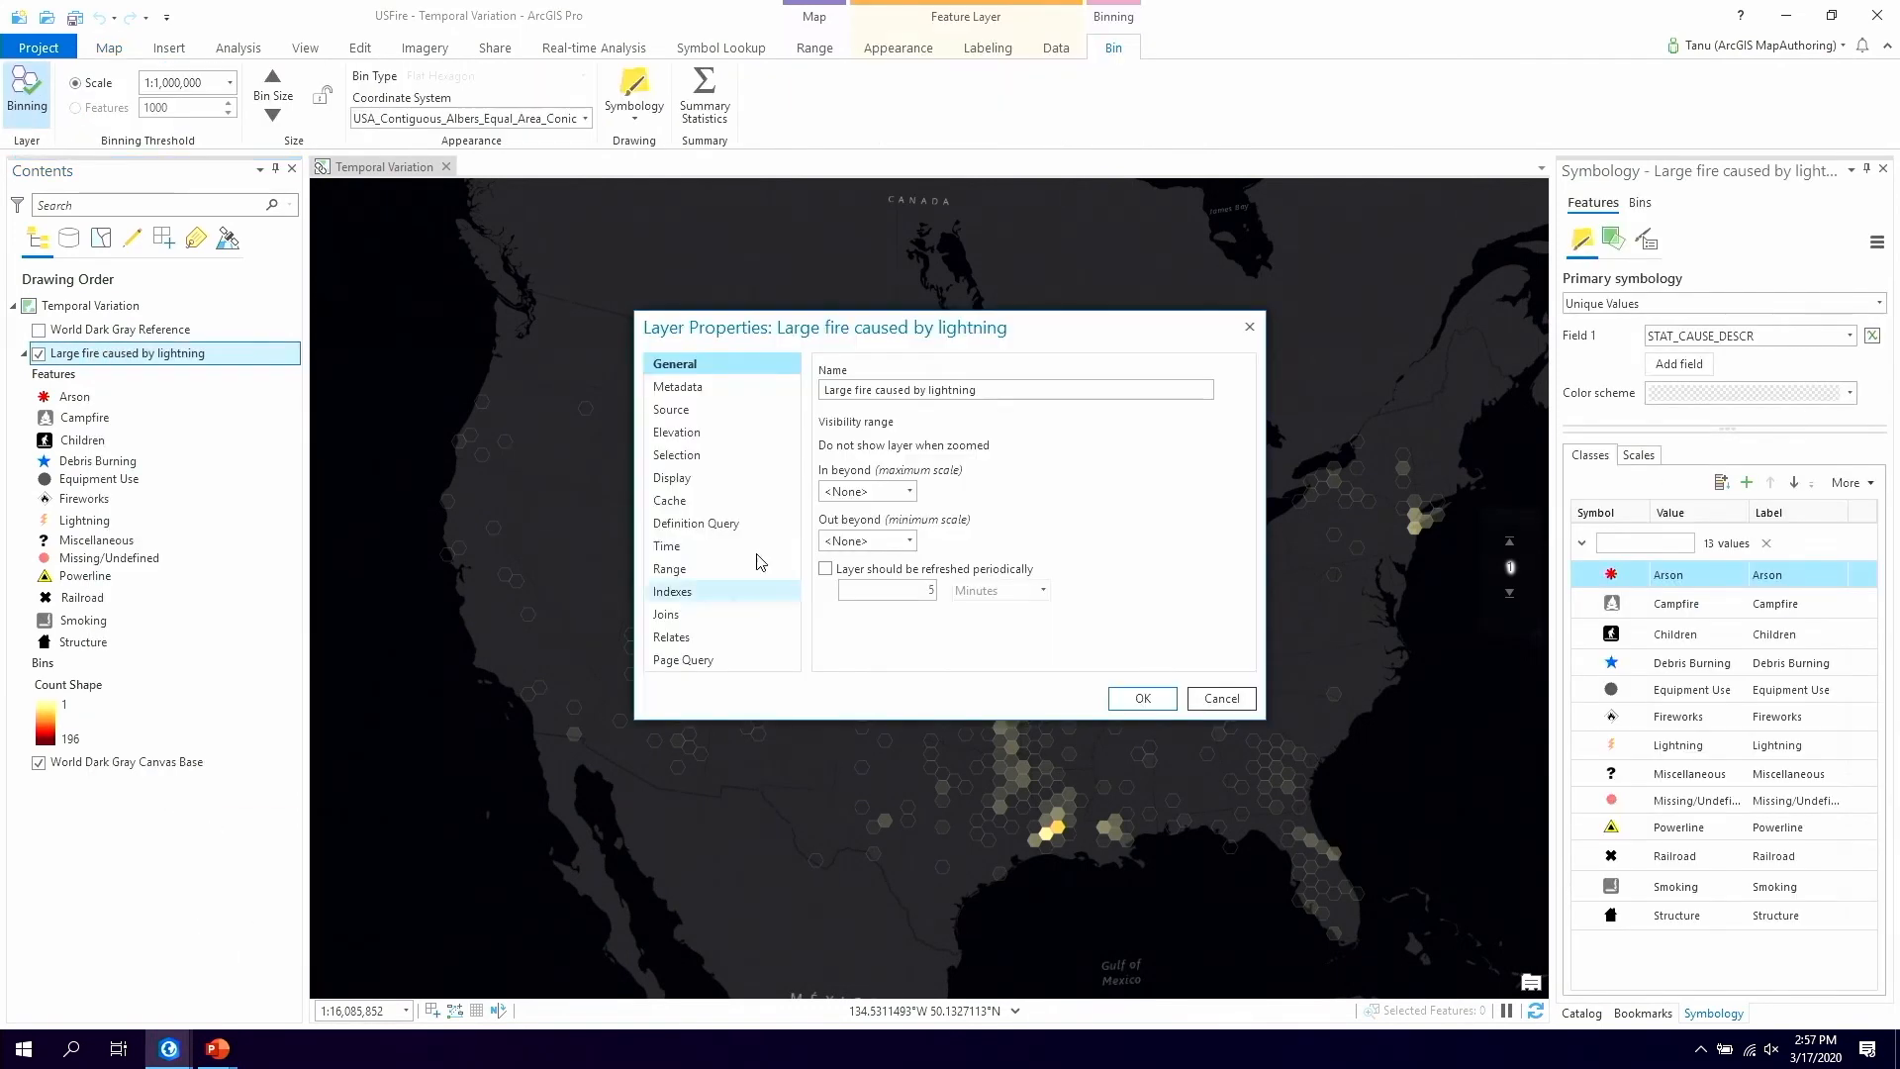
left_click(693, 569)
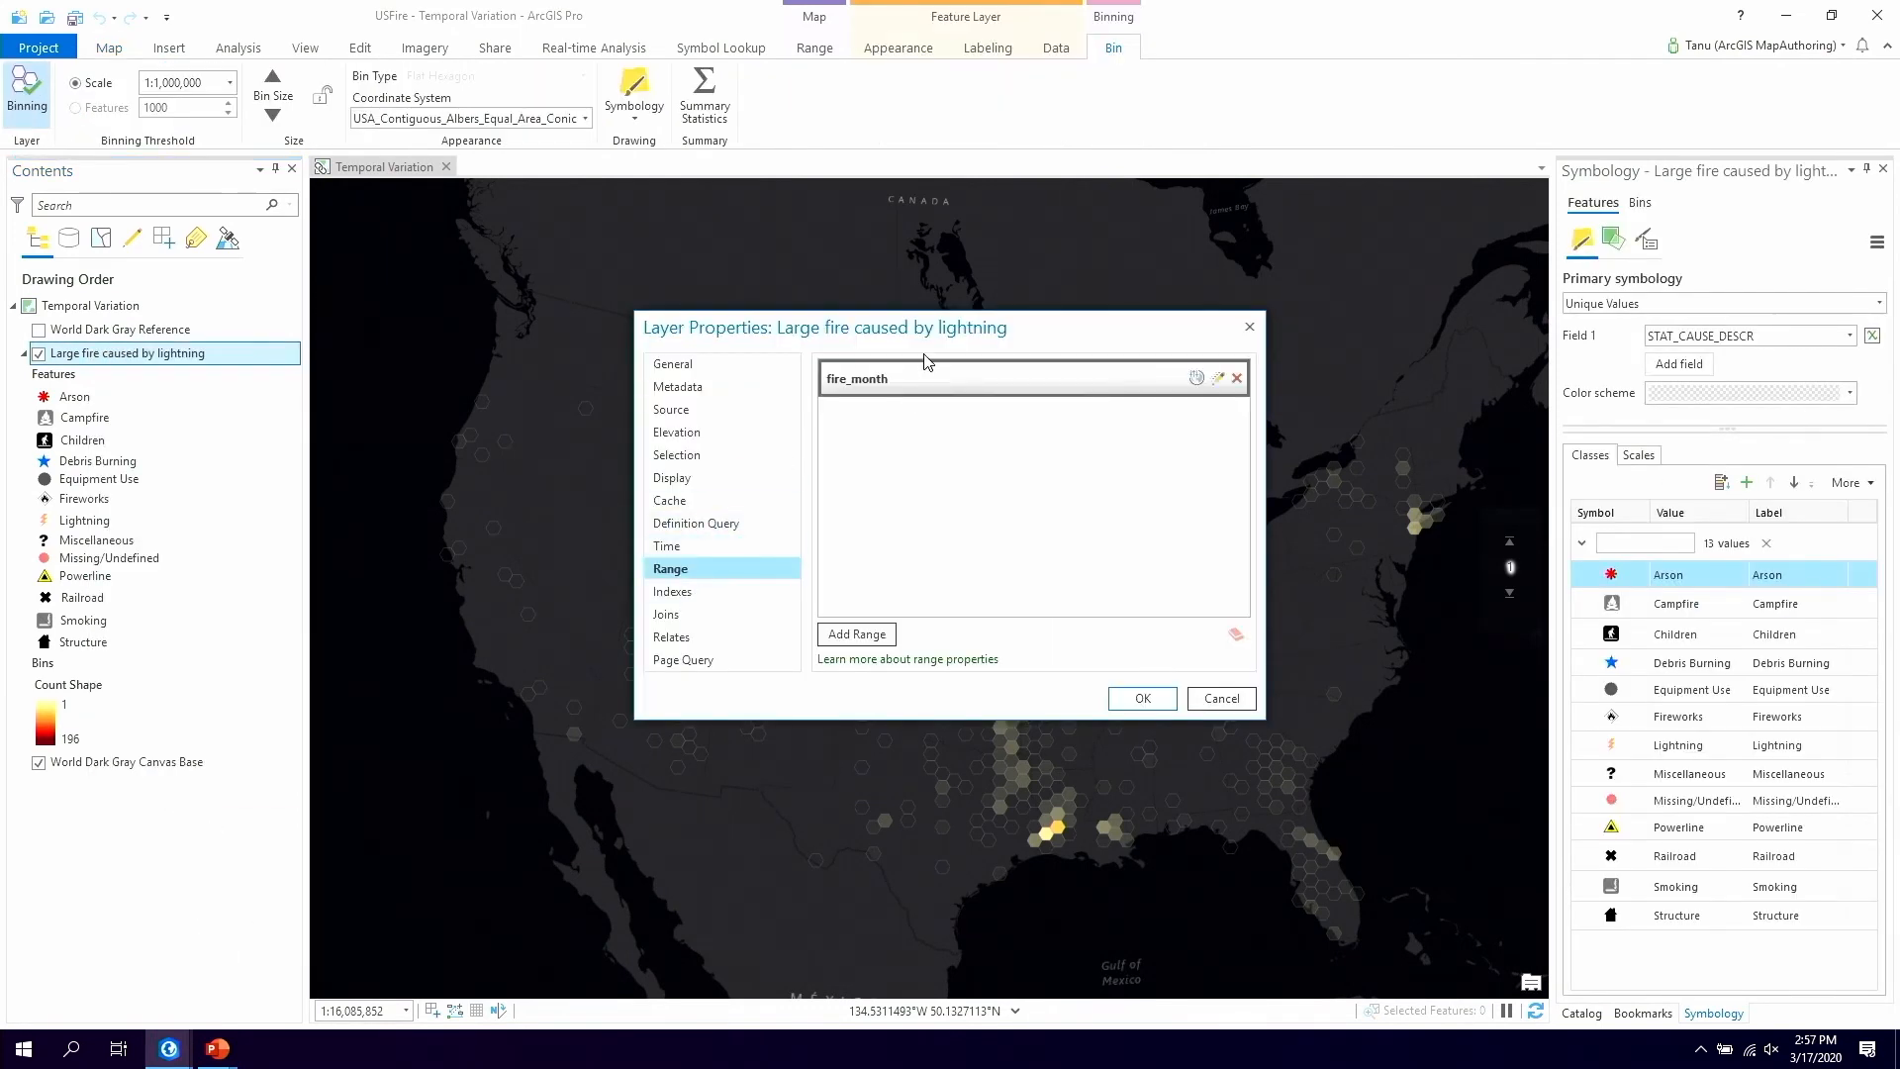
left_click(1217, 378)
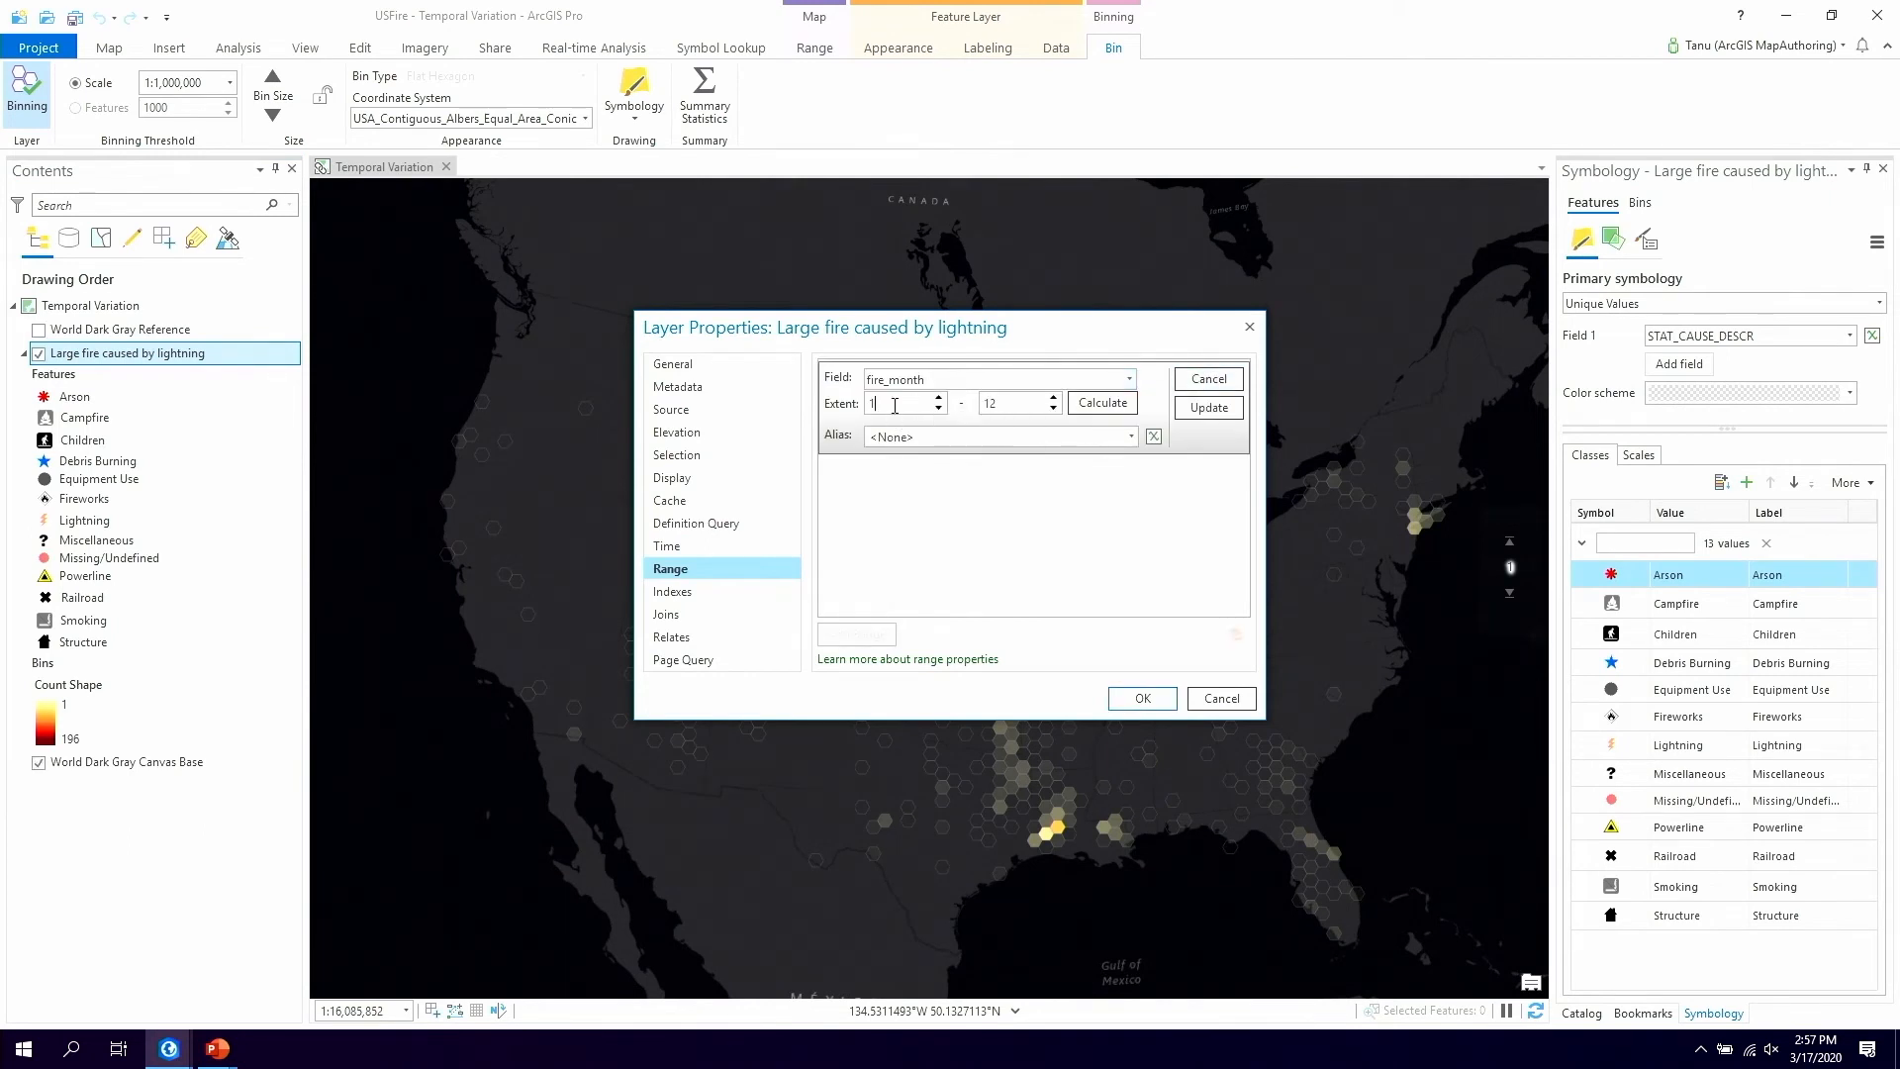
left_click(1223, 699)
Step the fire_month range filter month by month from 1 through 12 to examine seasonal changes in the fire bins
mouse_move(1510, 551)
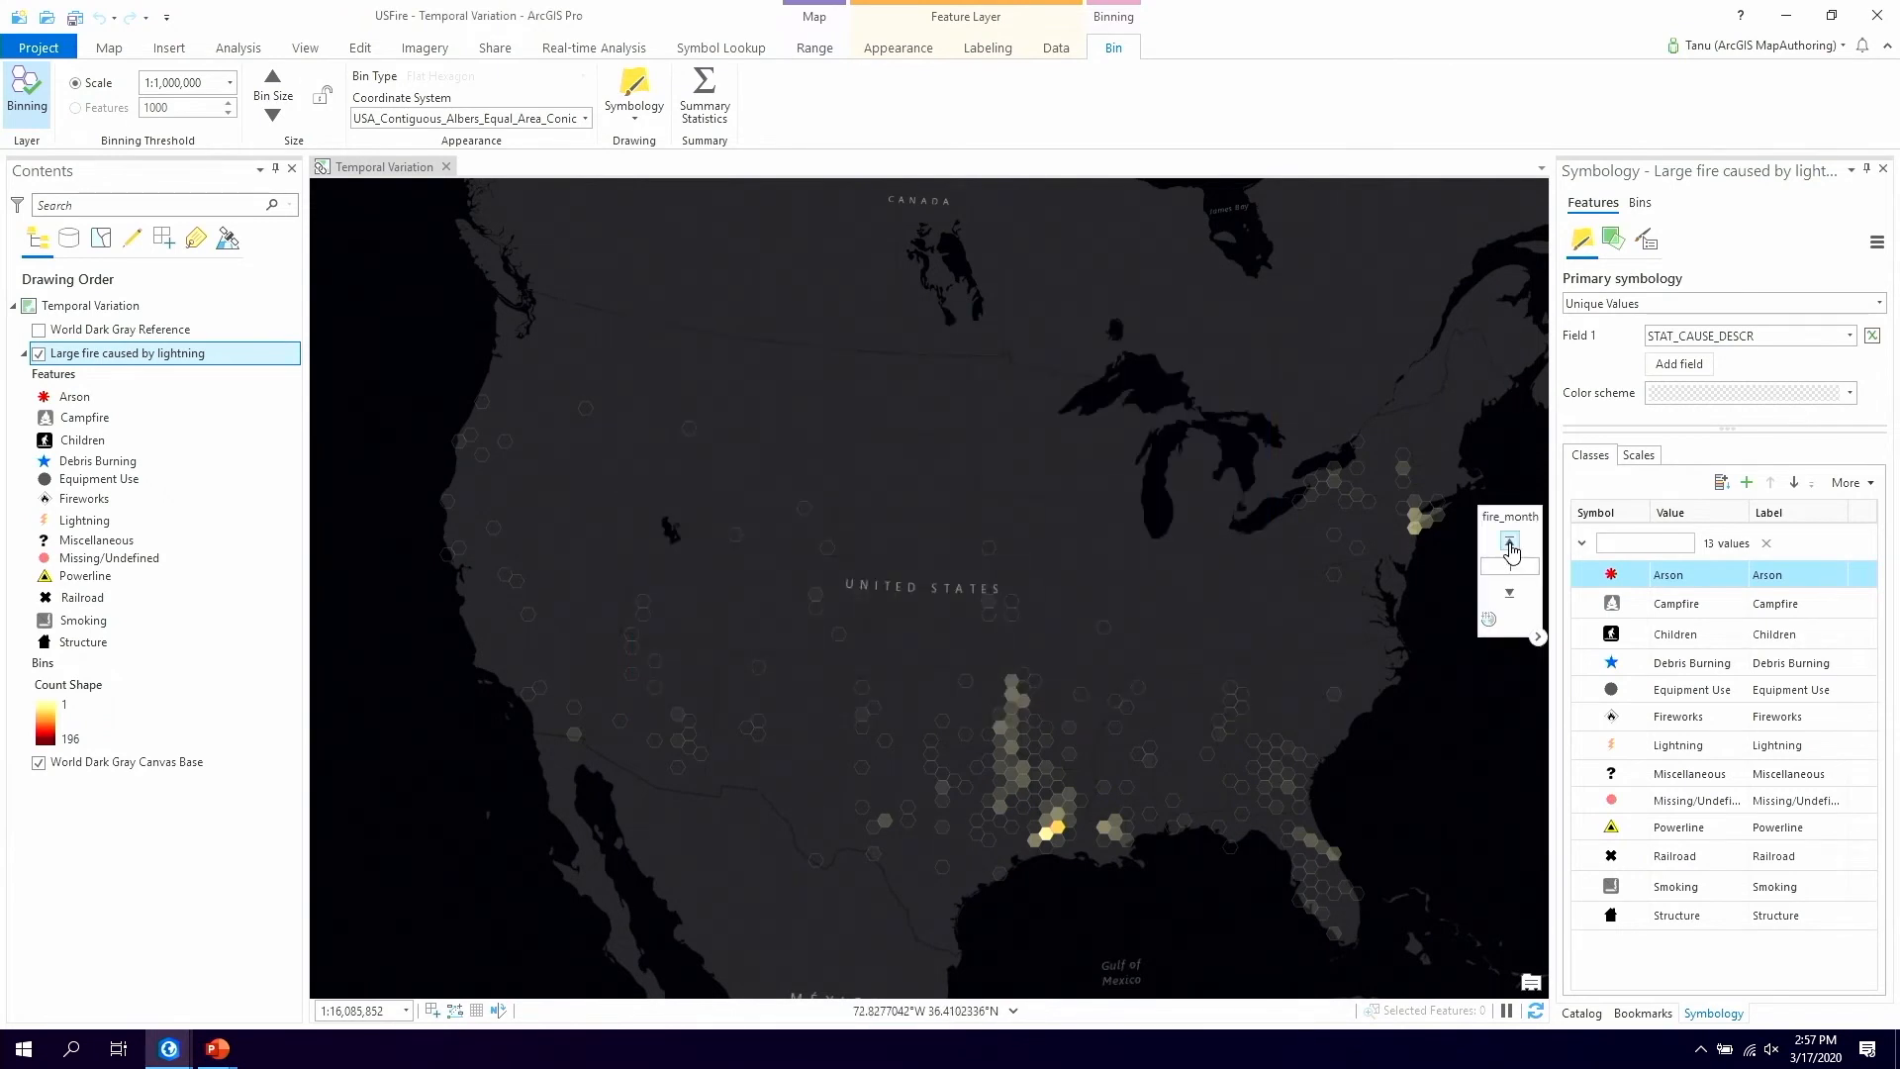
left_click(1509, 544)
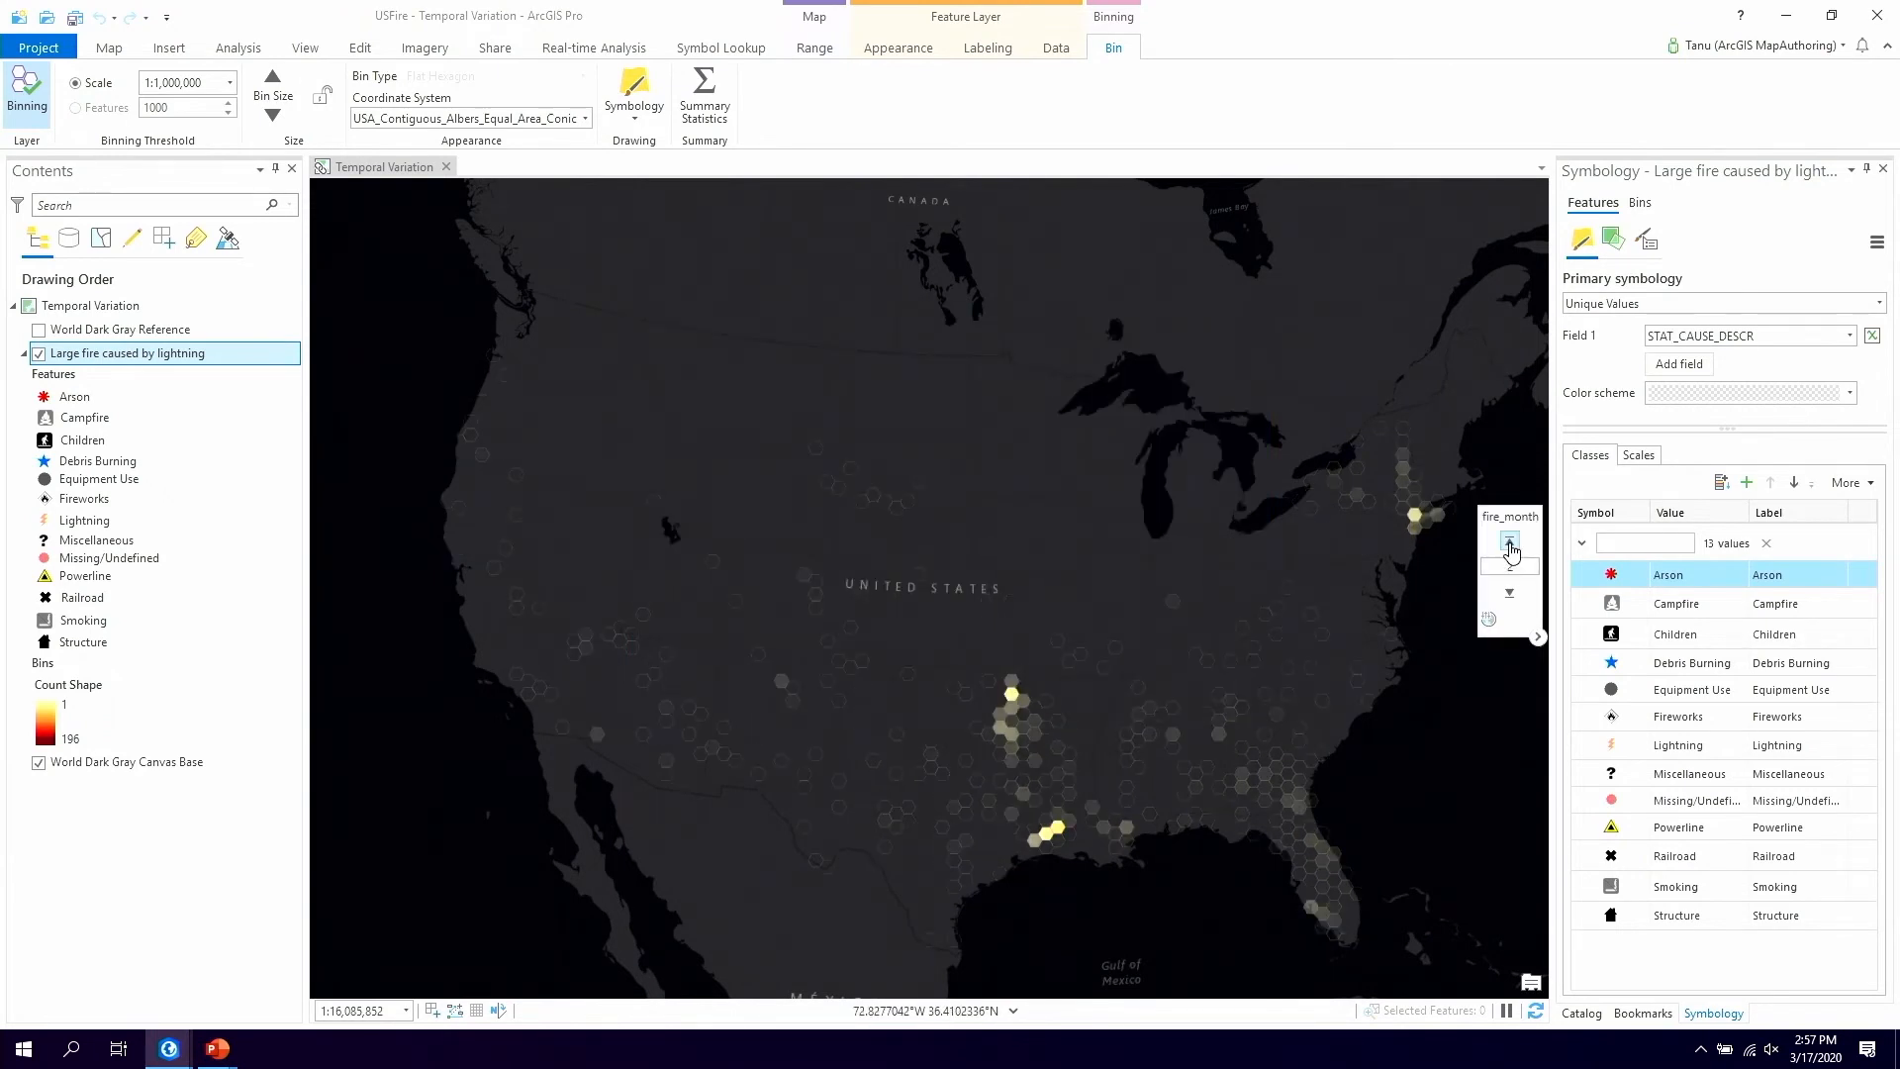
left_click(1509, 545)
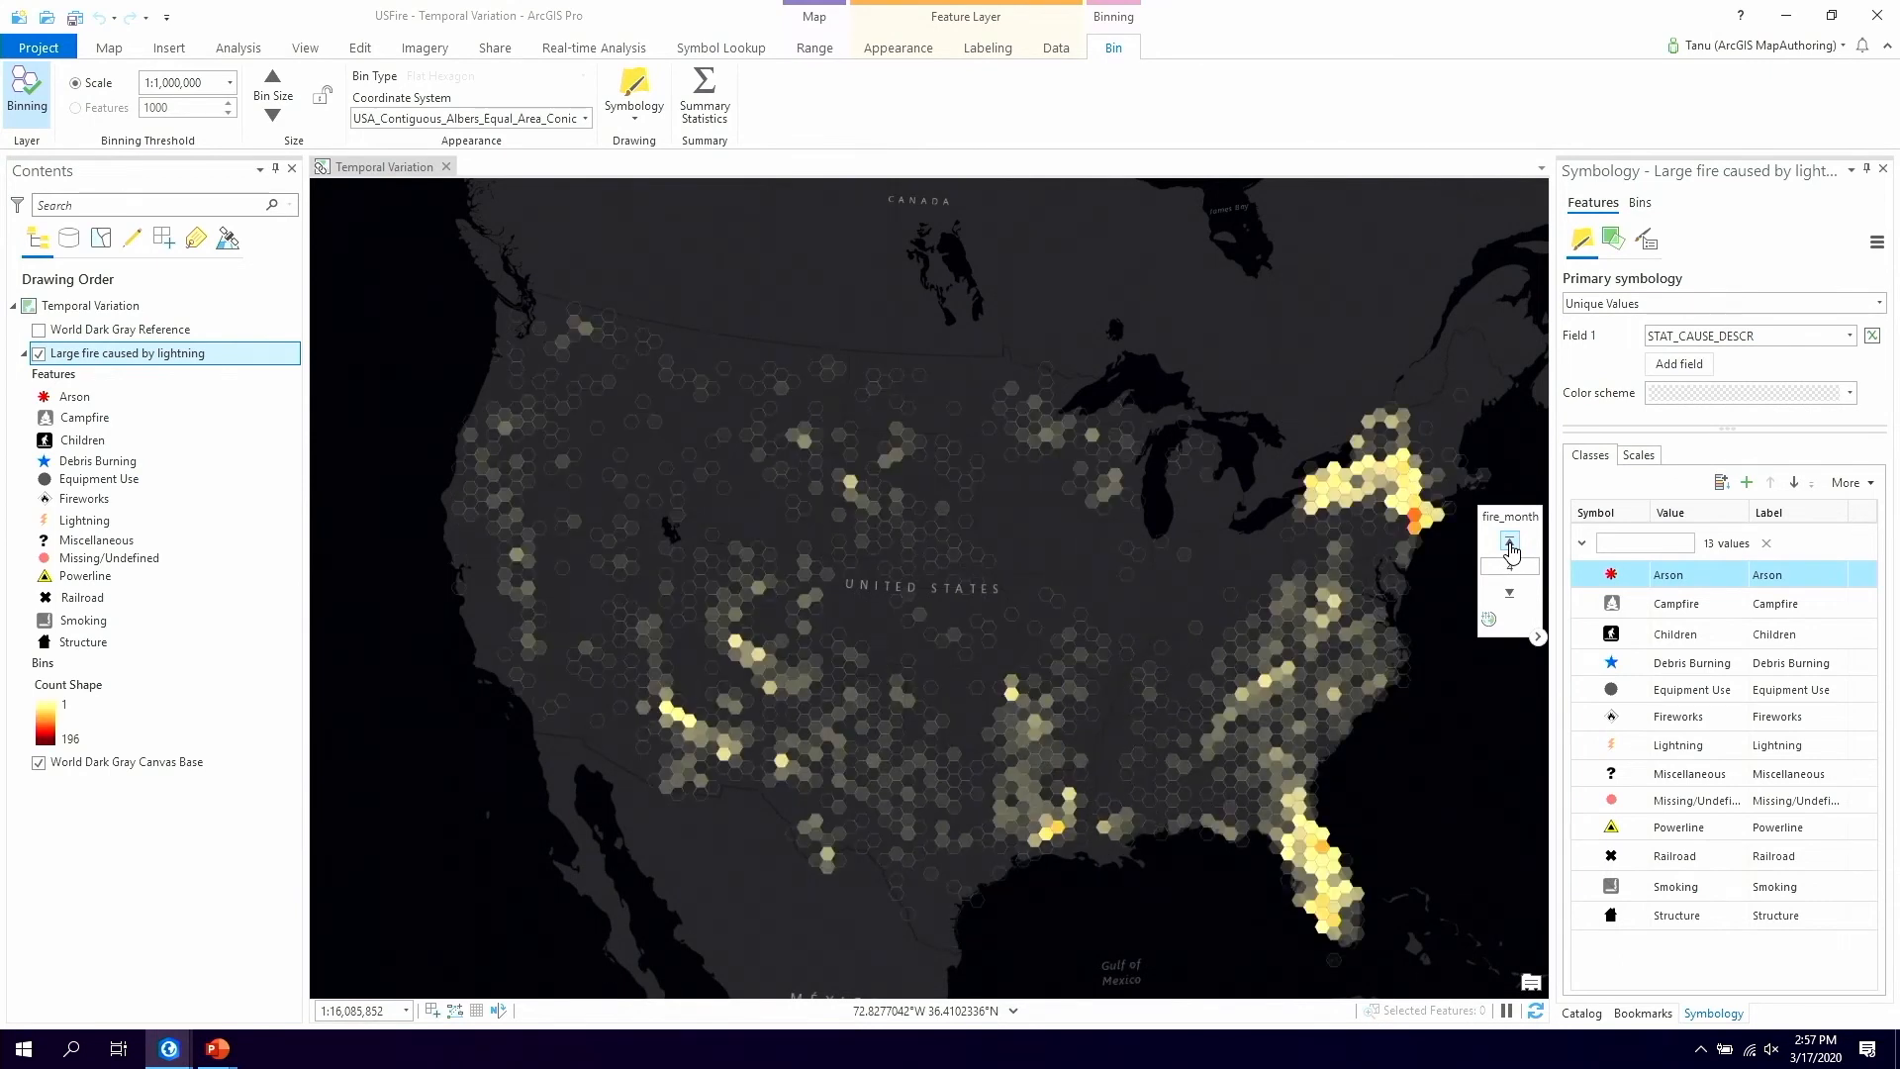
left_click(1510, 545)
left_click(1509, 544)
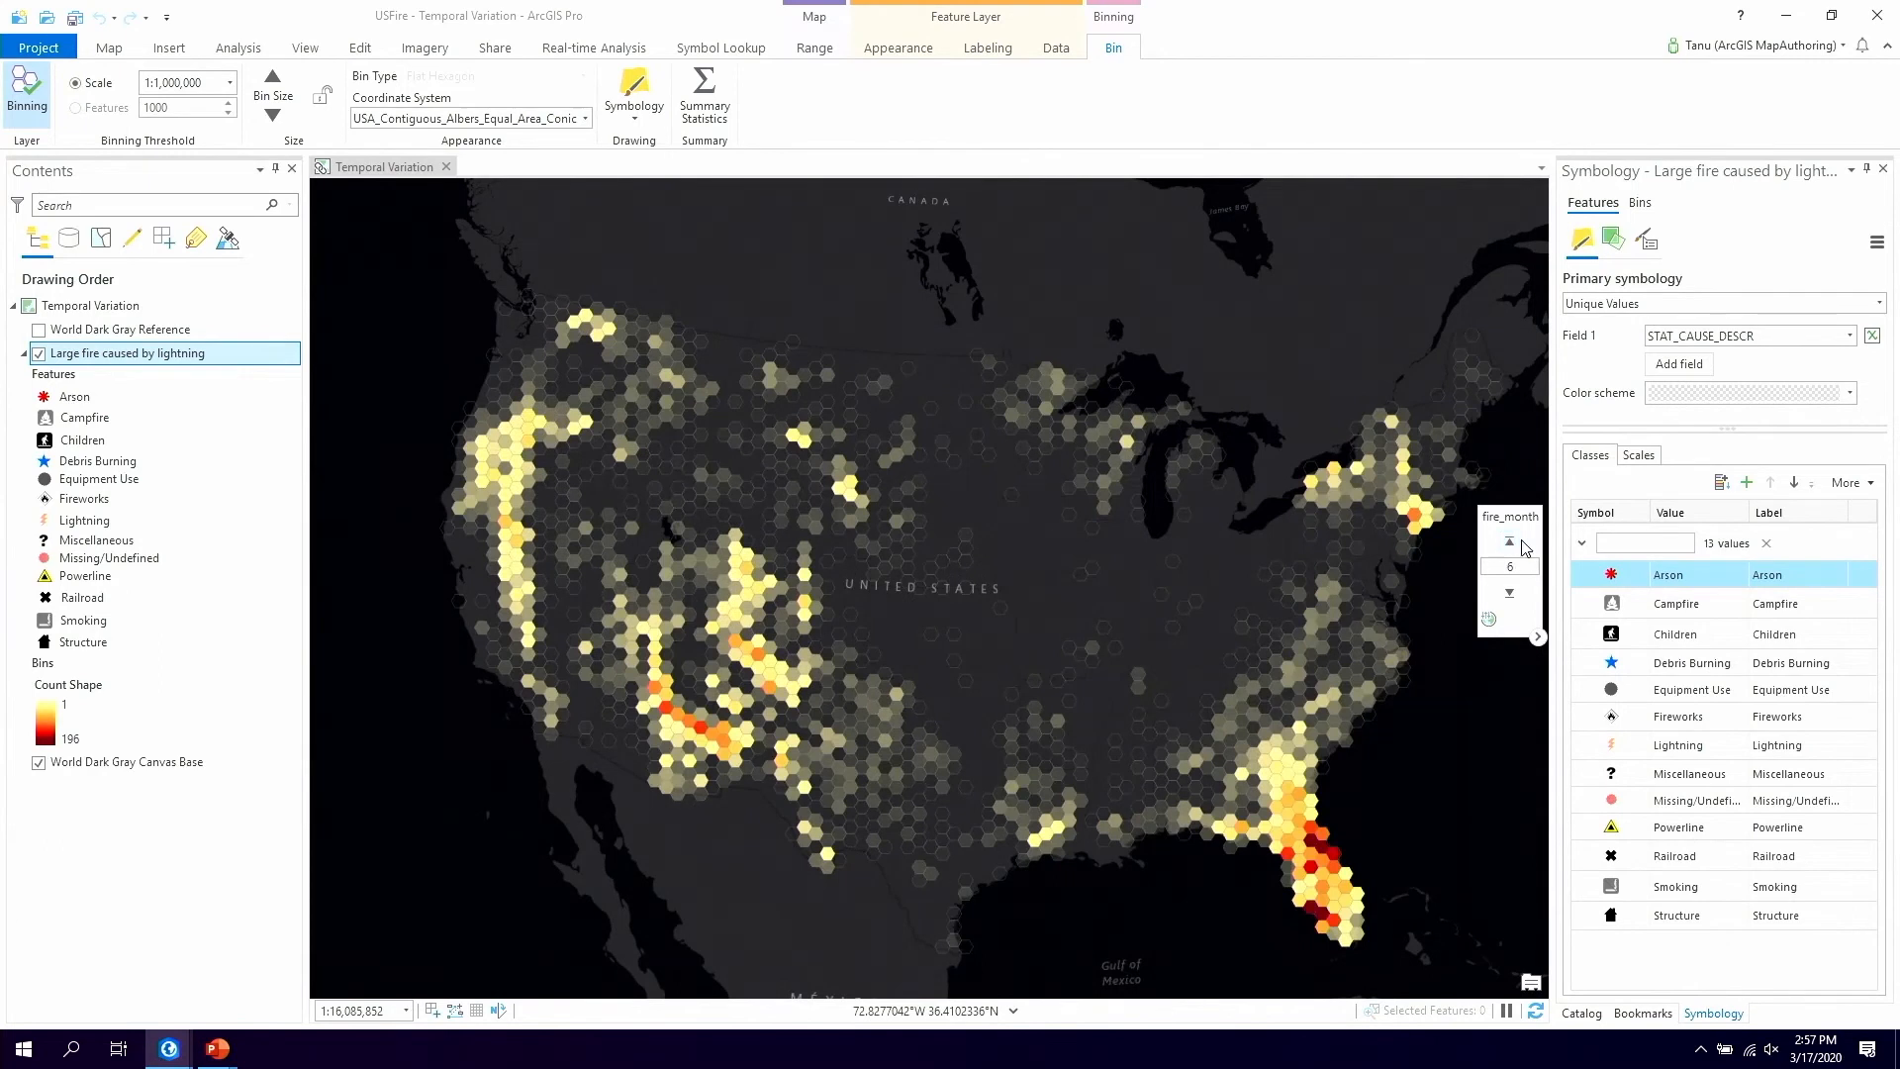
left_click(1510, 544)
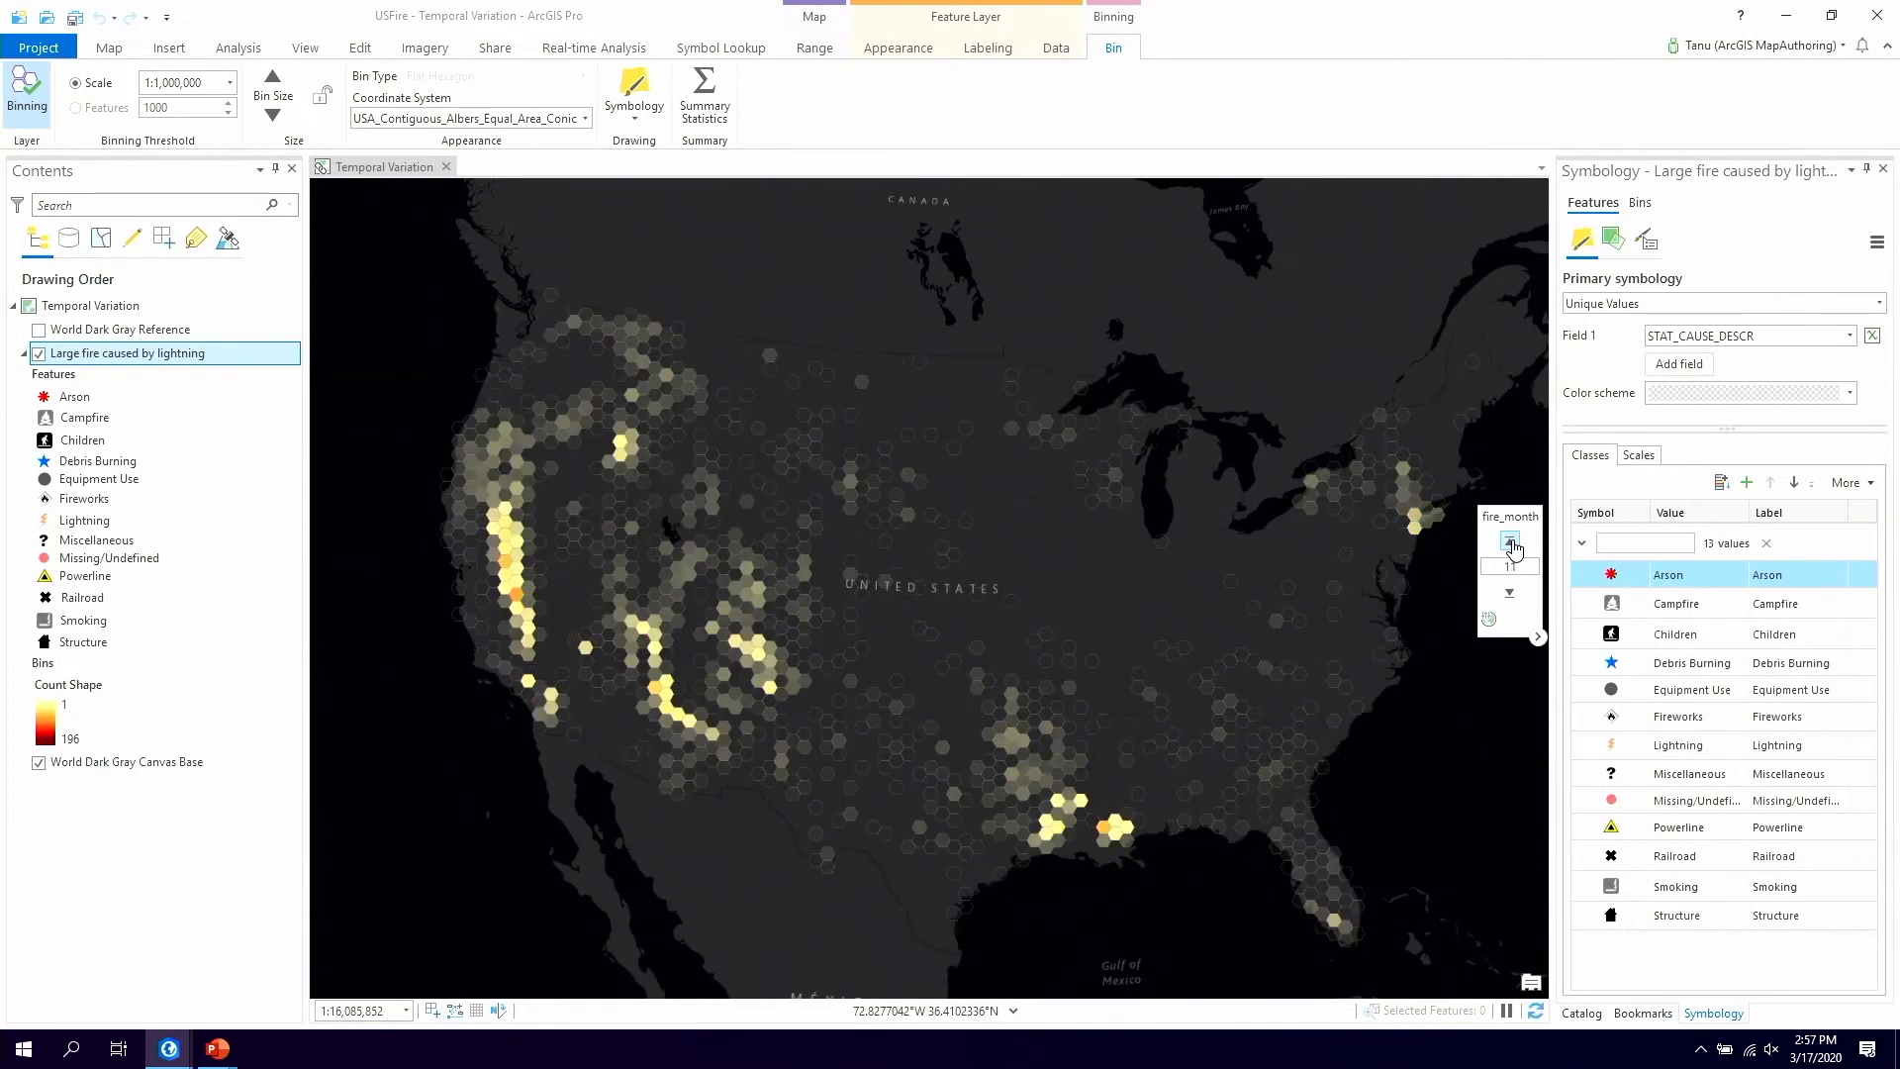
left_click(1510, 543)
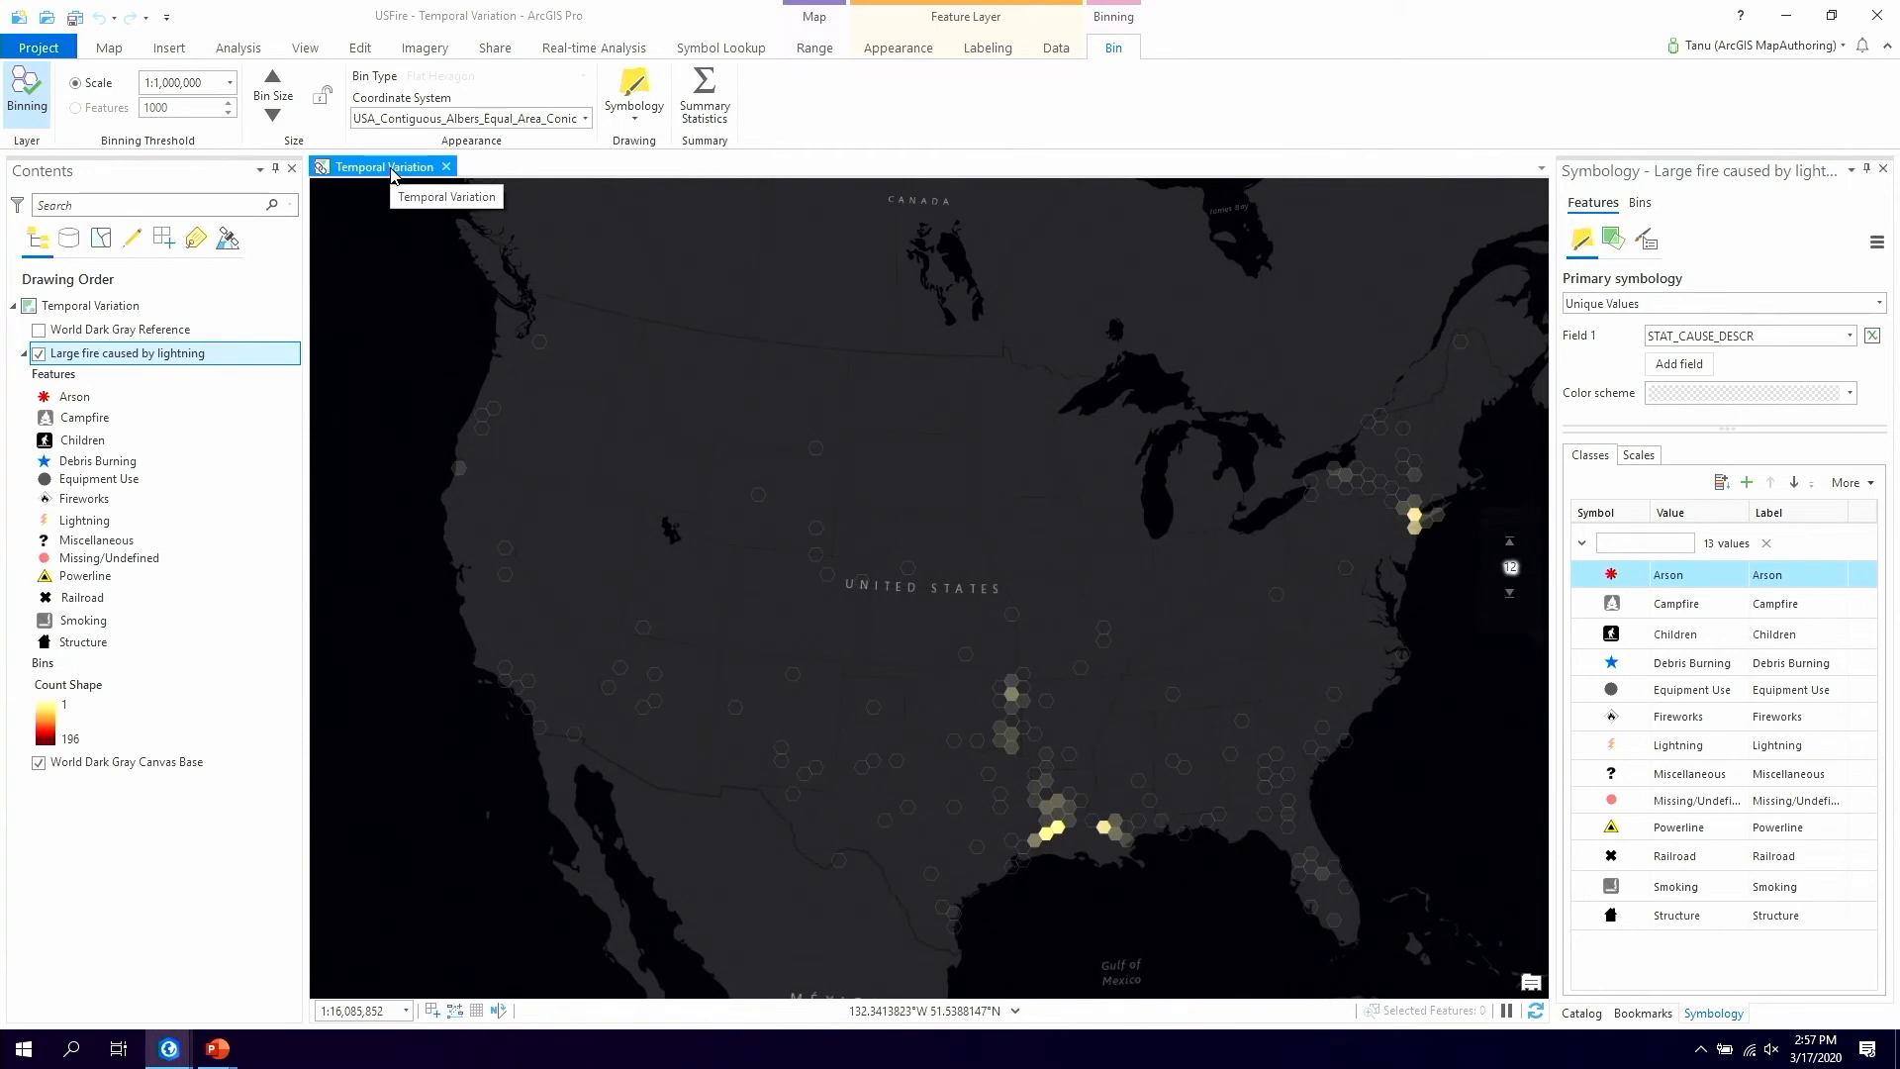
Enable layer time for Large fire caused by lightning, with each feature having a single time field
right_click(100, 361)
left_click(156, 975)
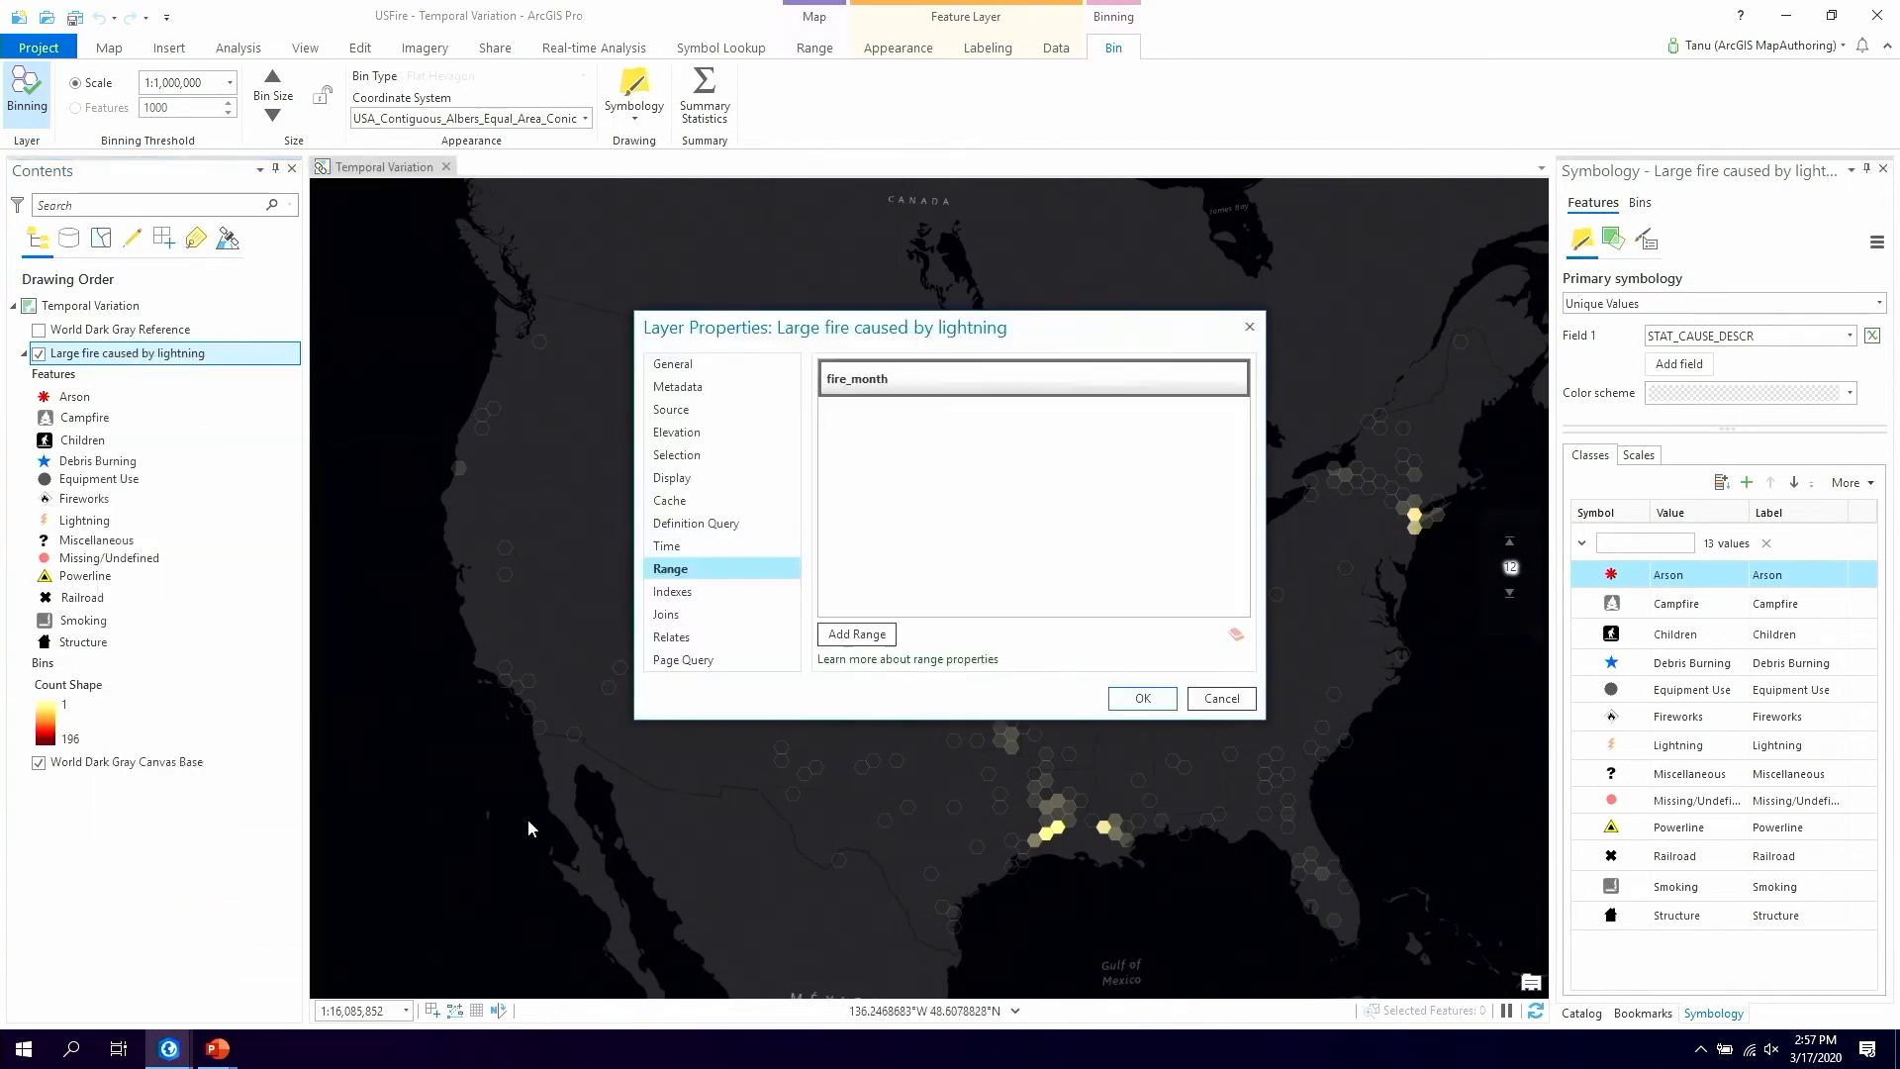
left_click(668, 552)
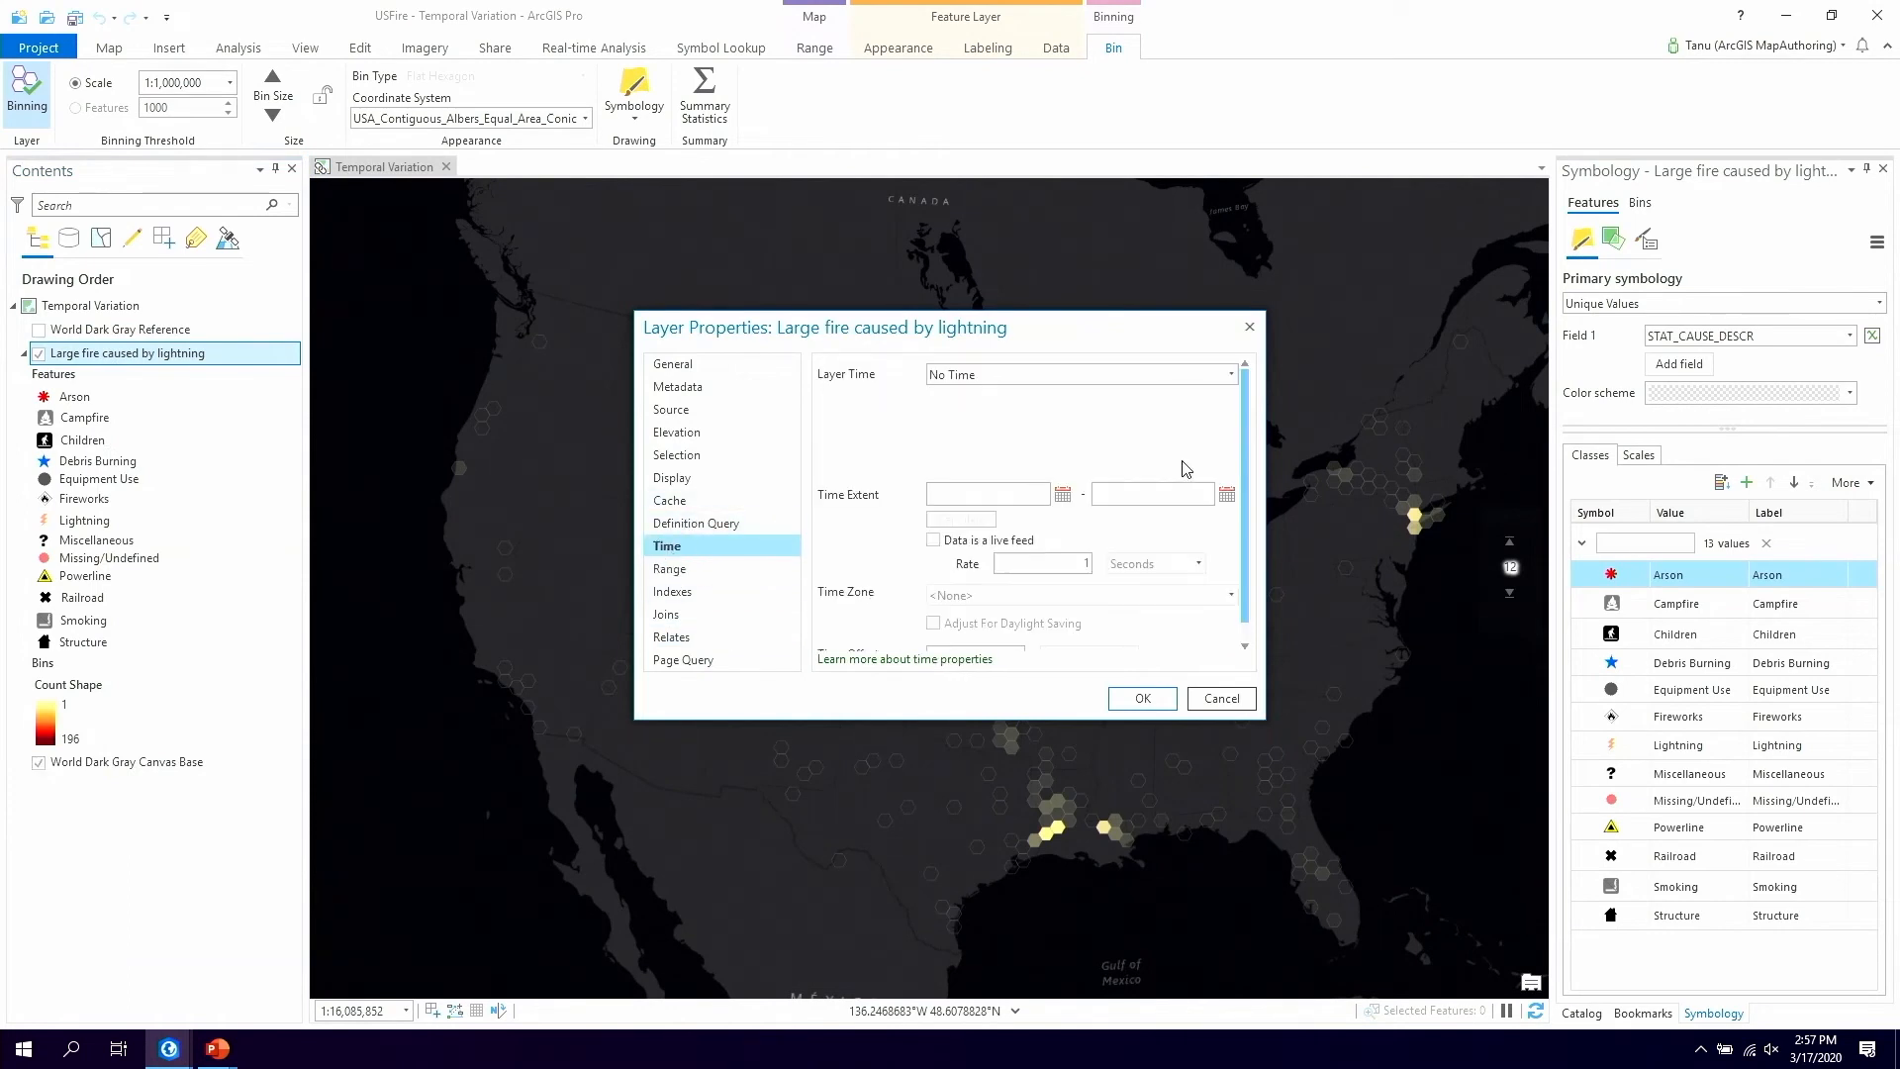
left_click(1109, 377)
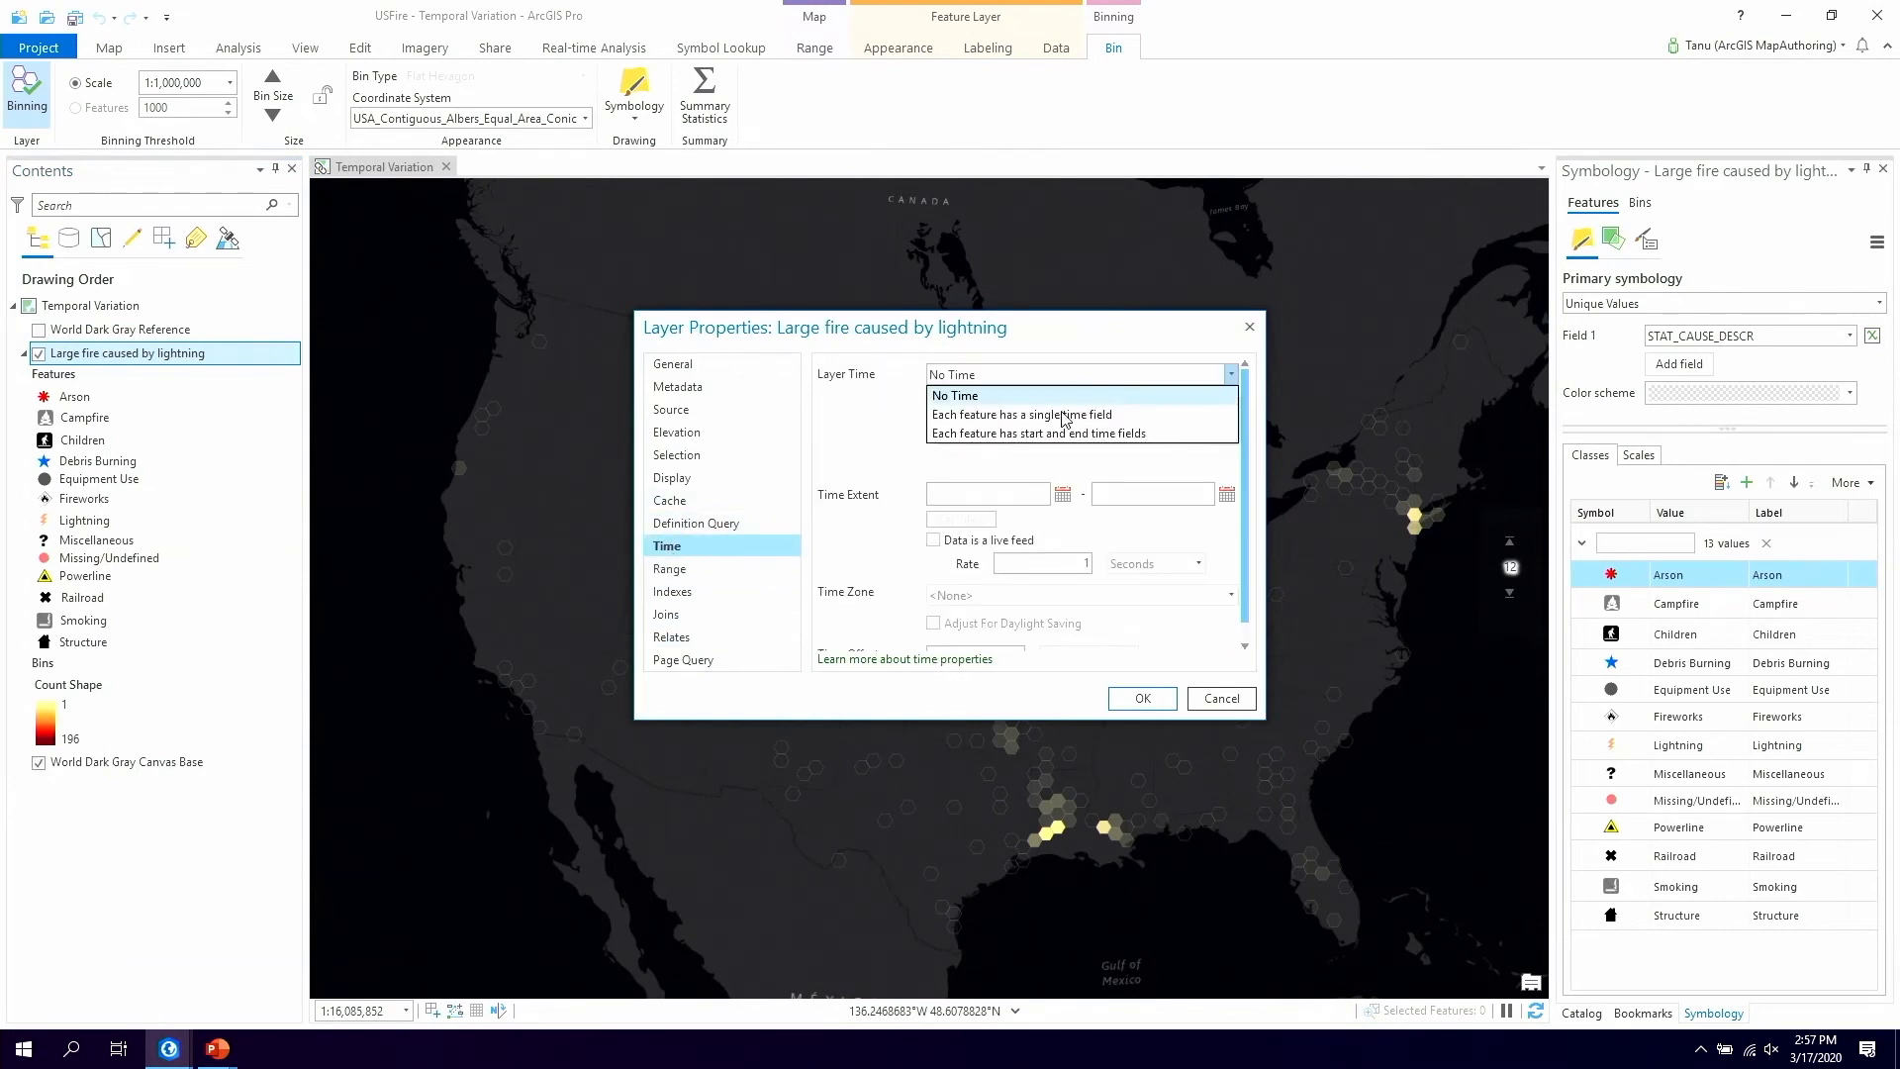
left_click(1143, 699)
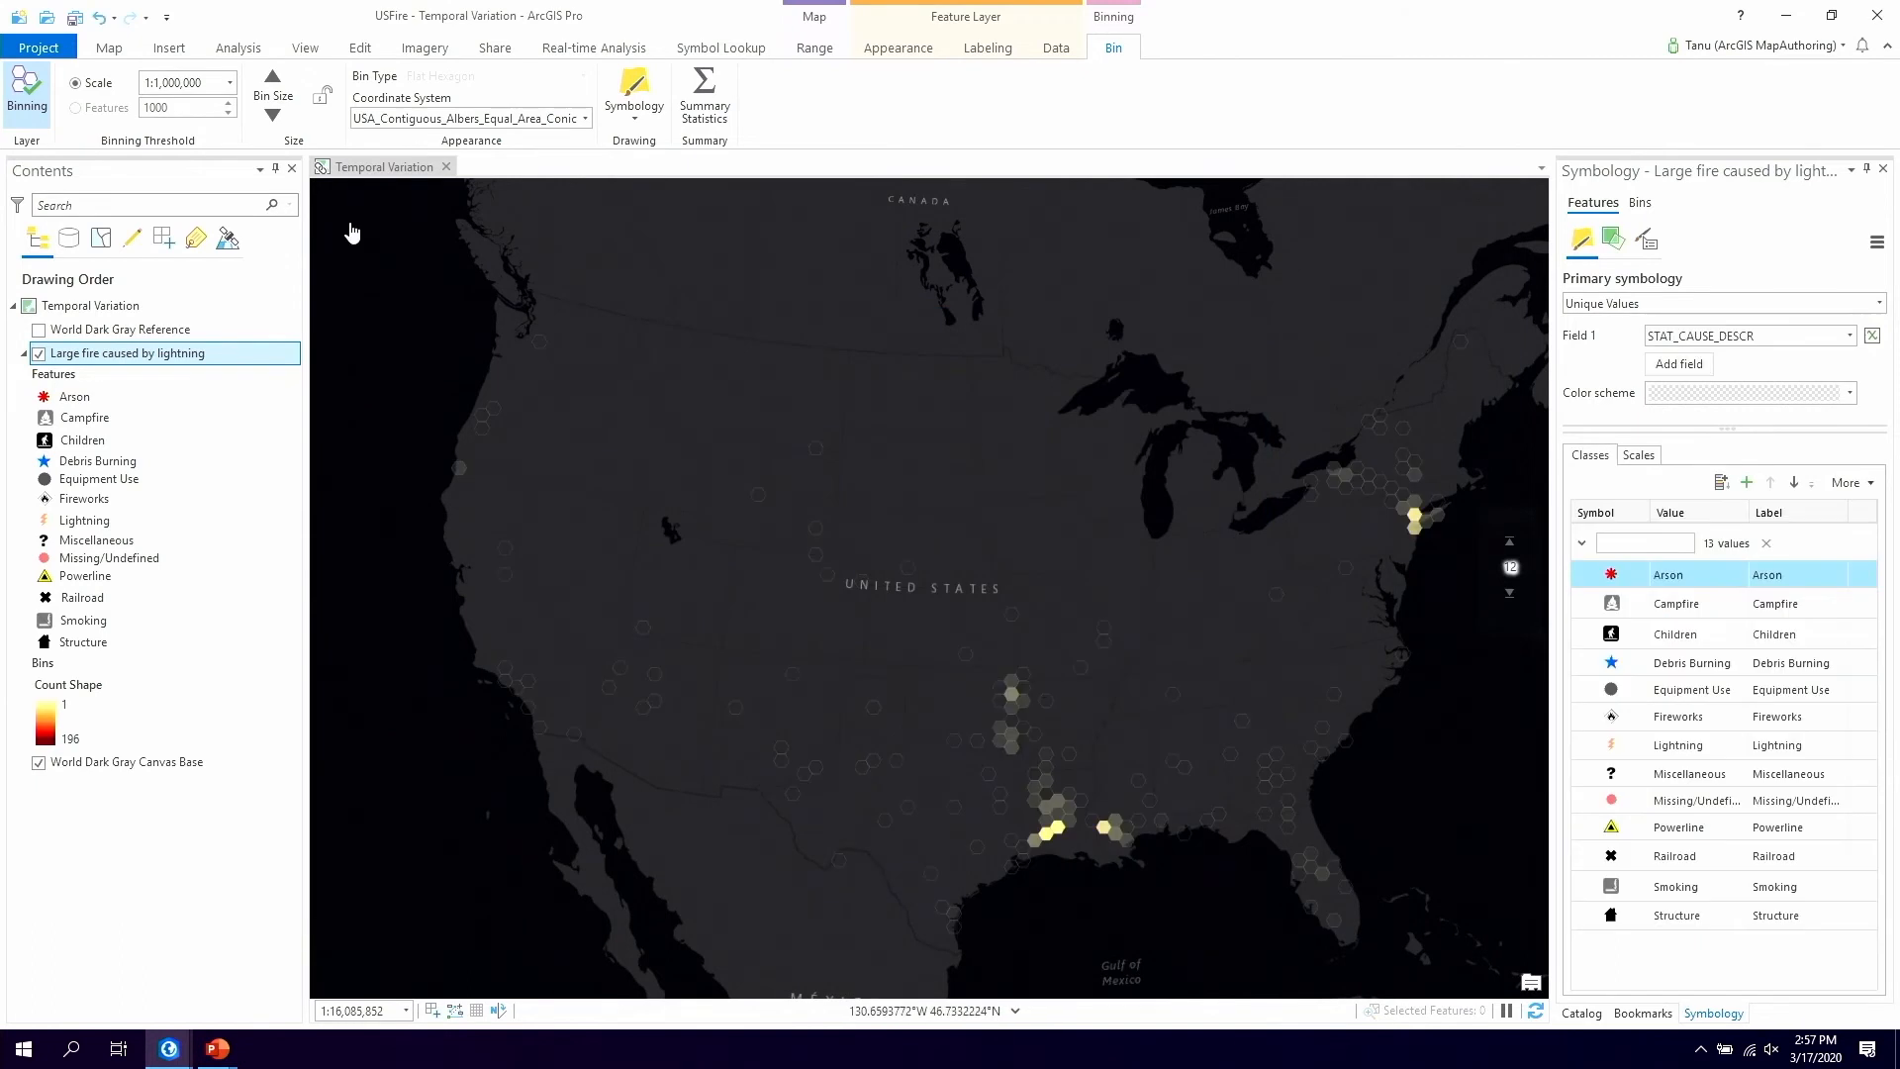
Turn on time filtering for the map with a start of 1/1/2006 and a span of 1 year
left_click(884, 48)
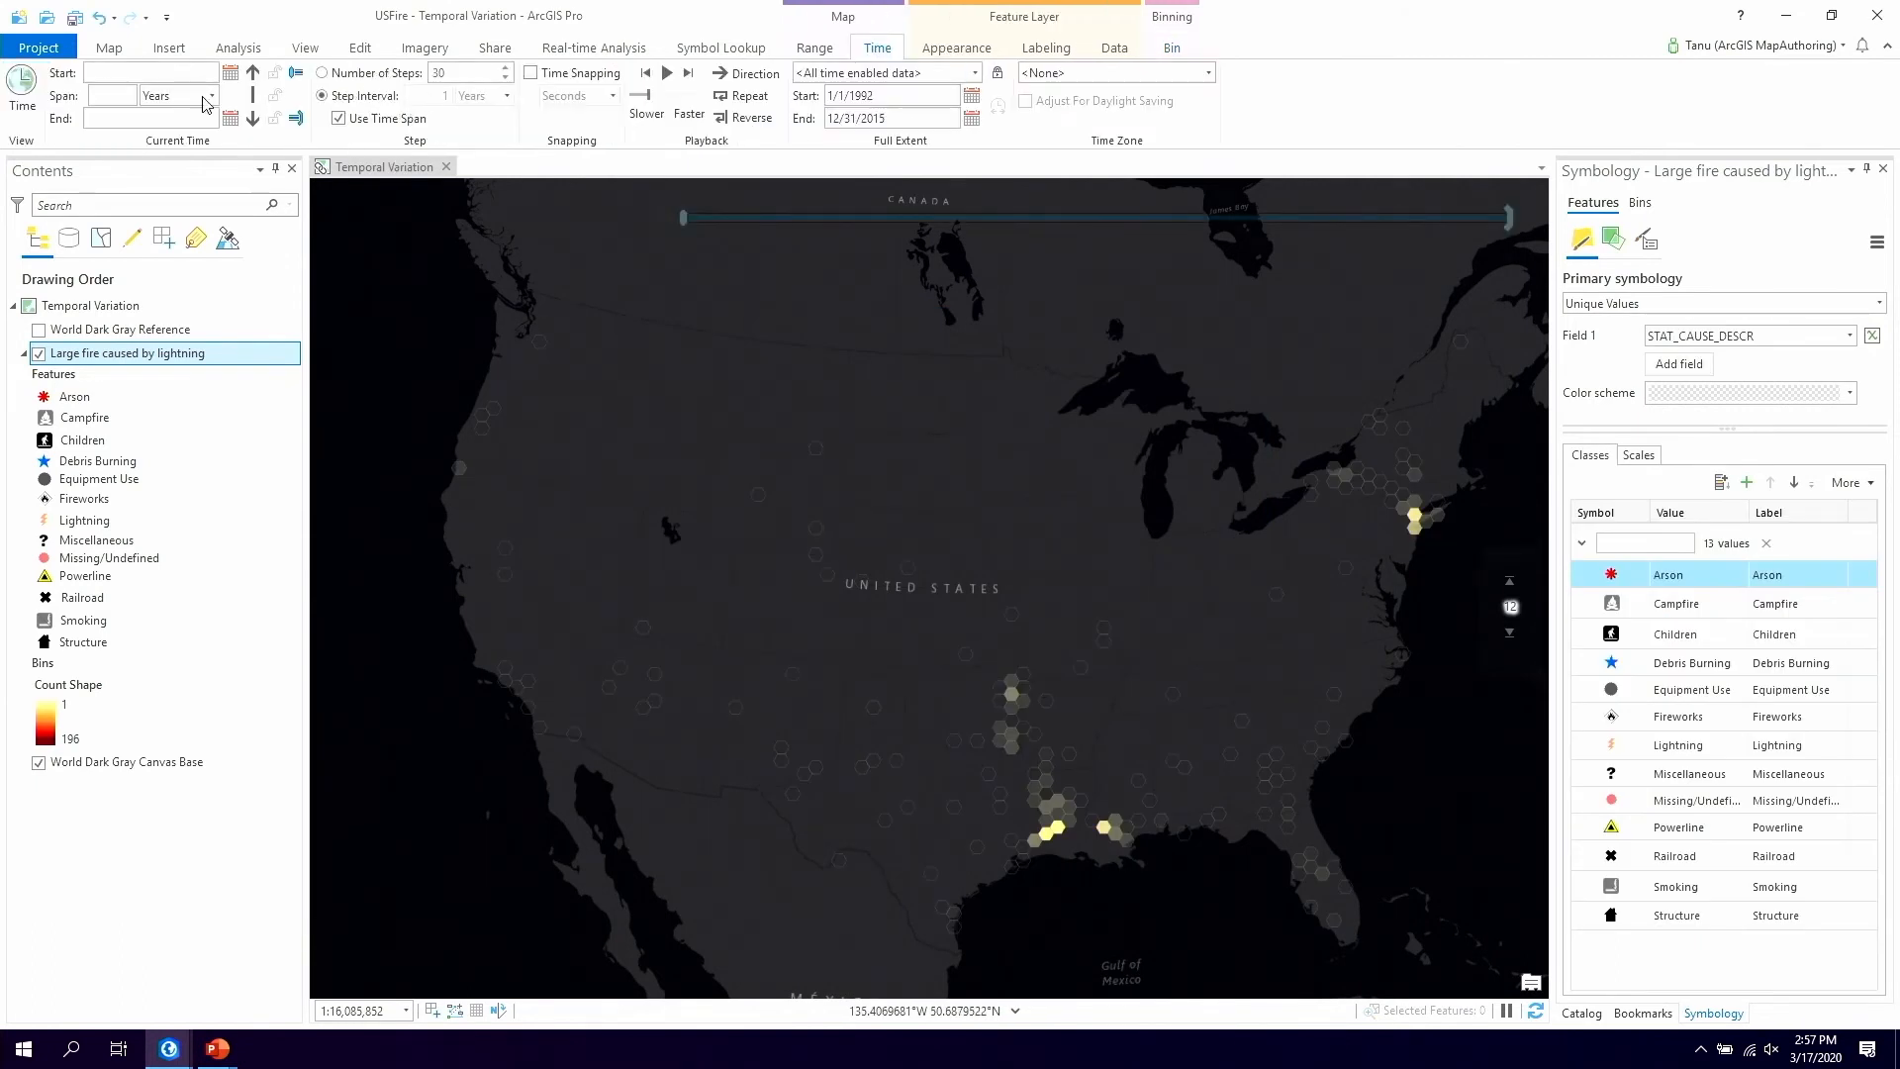
left_click(31, 96)
left_click_drag(109, 72, 185, 70)
type("2006")
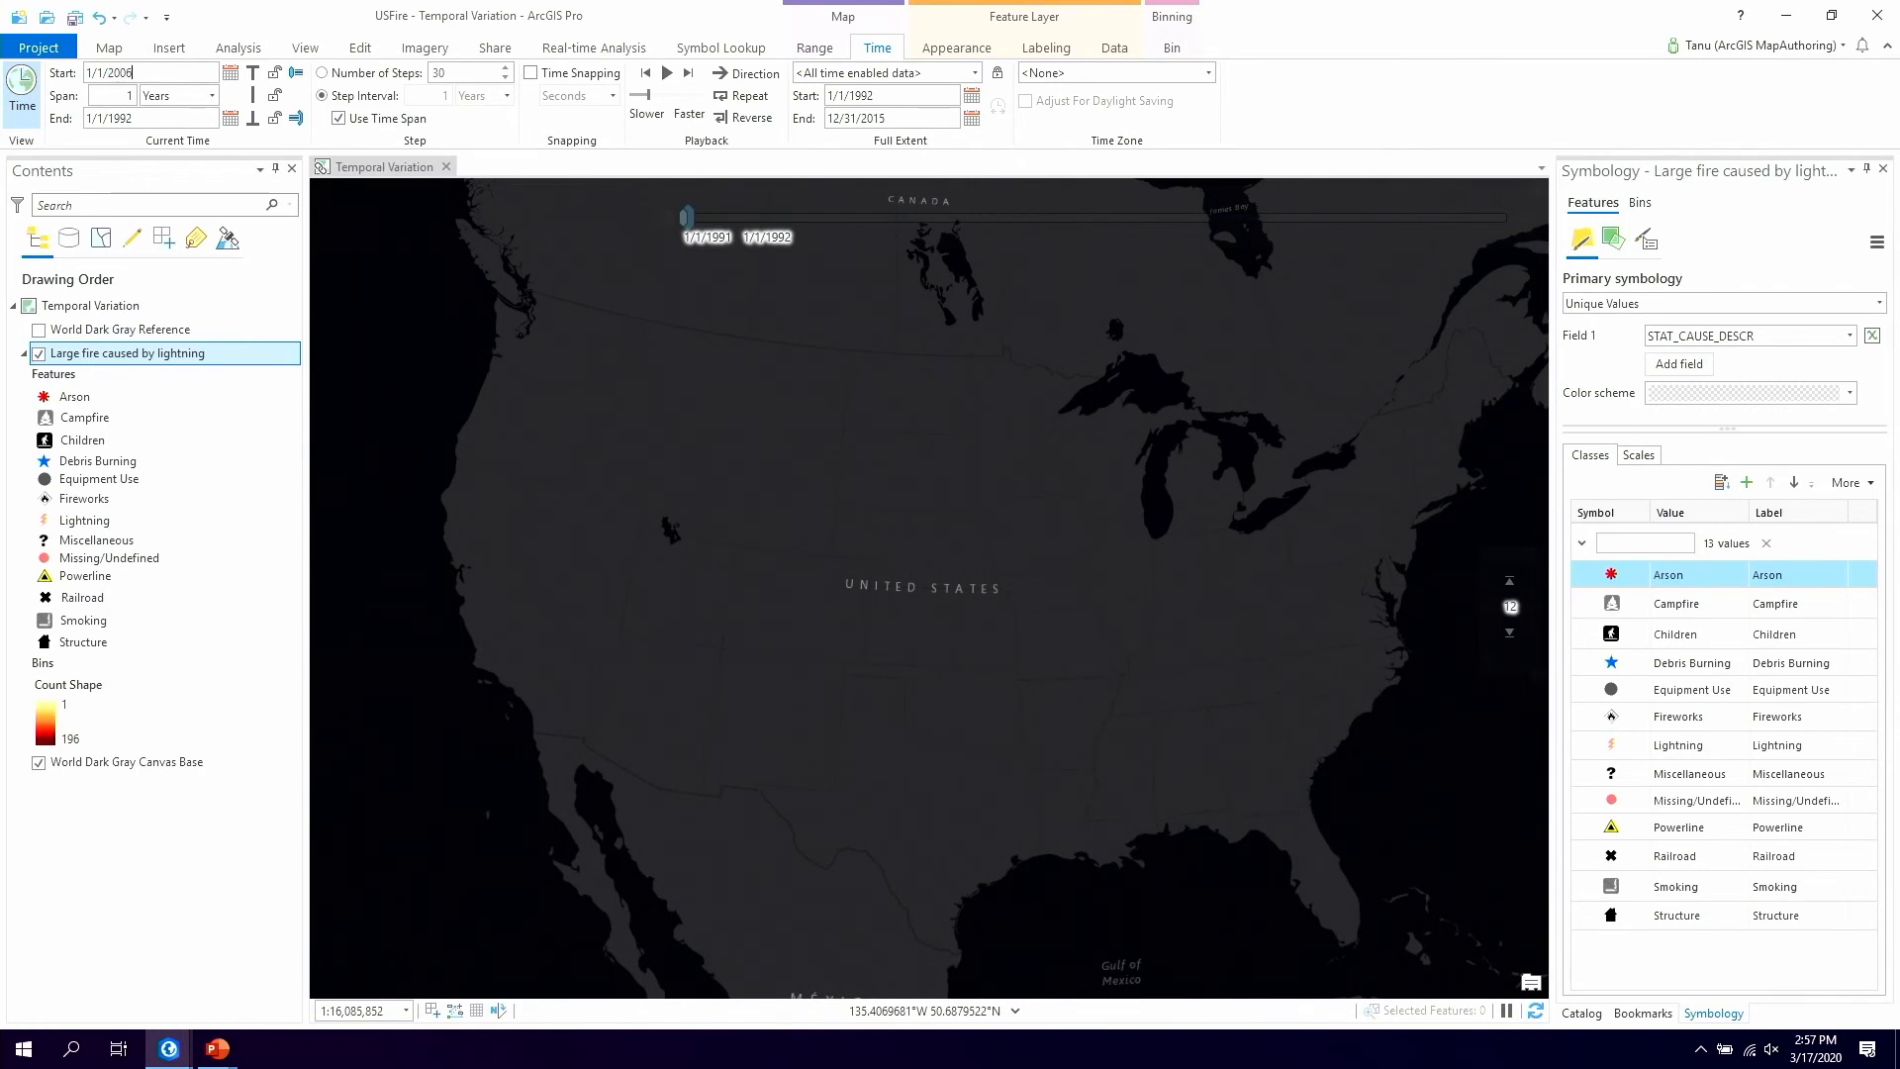
key("Return")
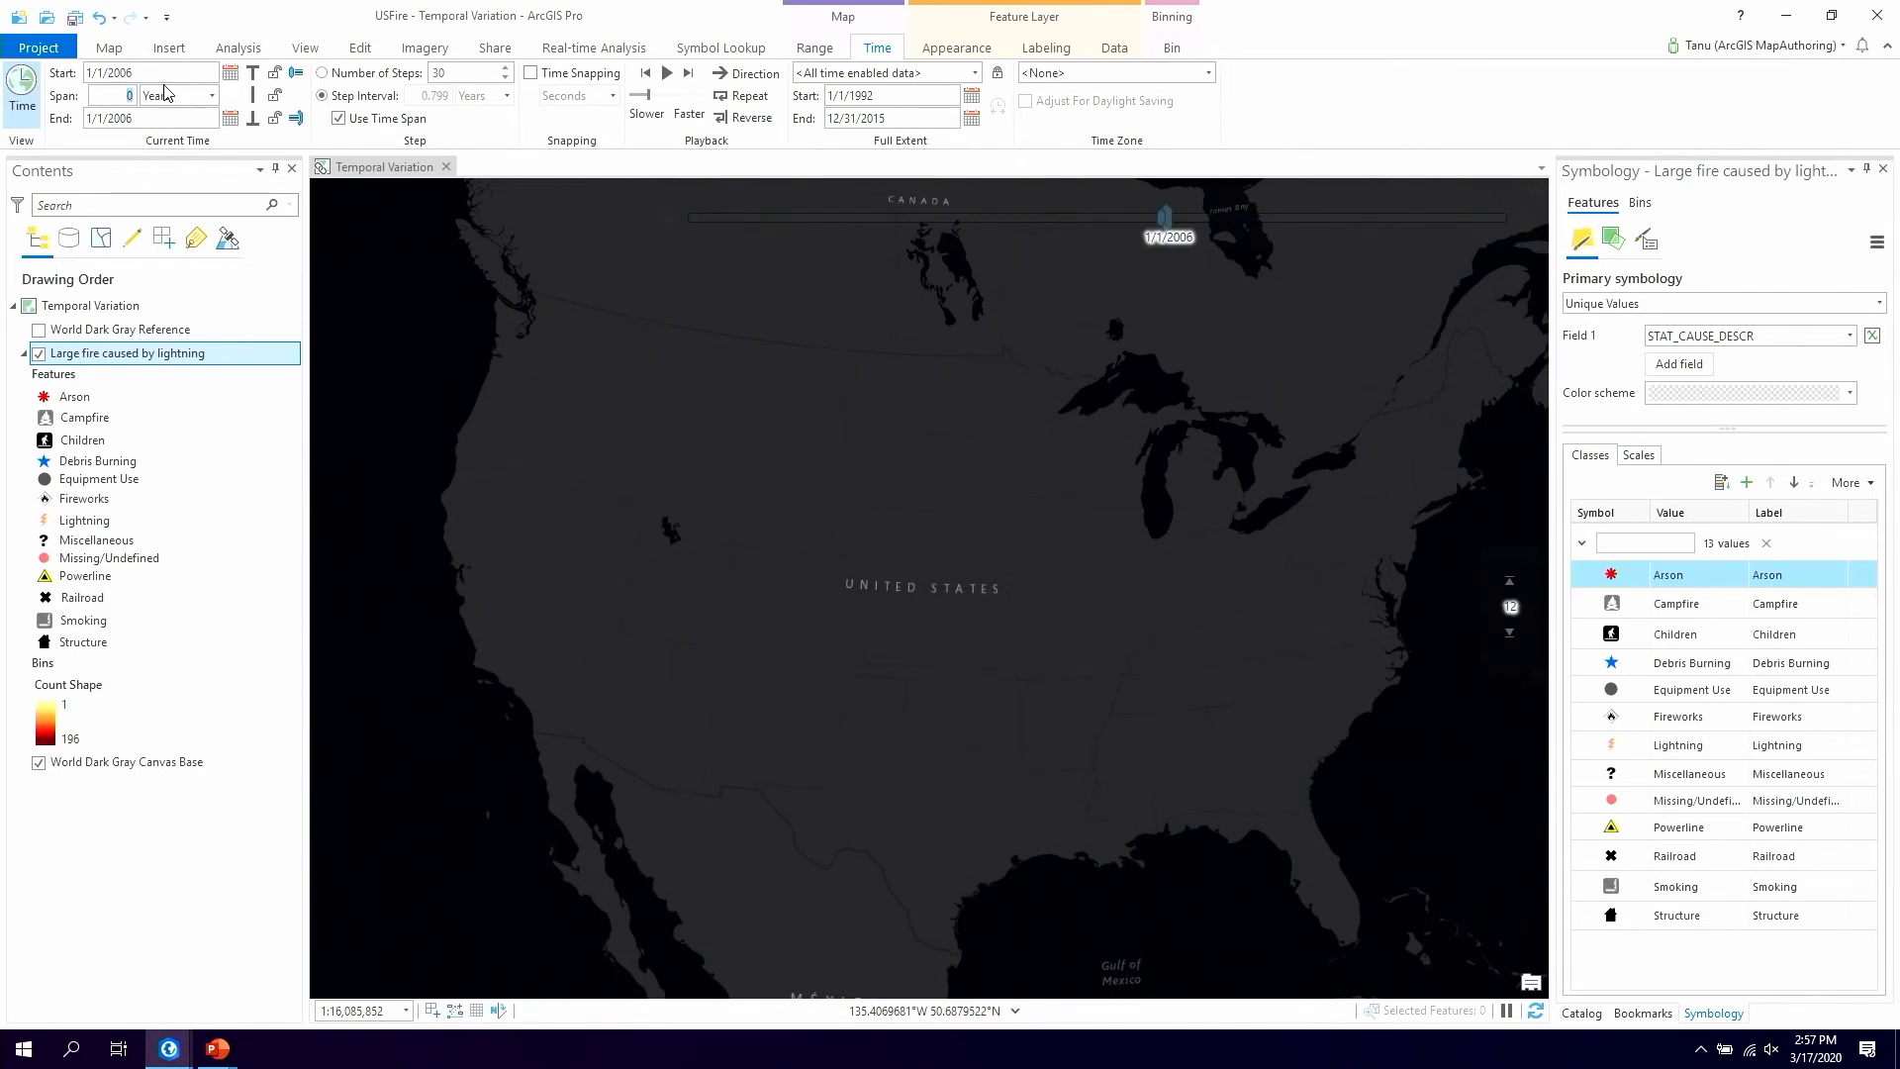
type("1")
key("Return")
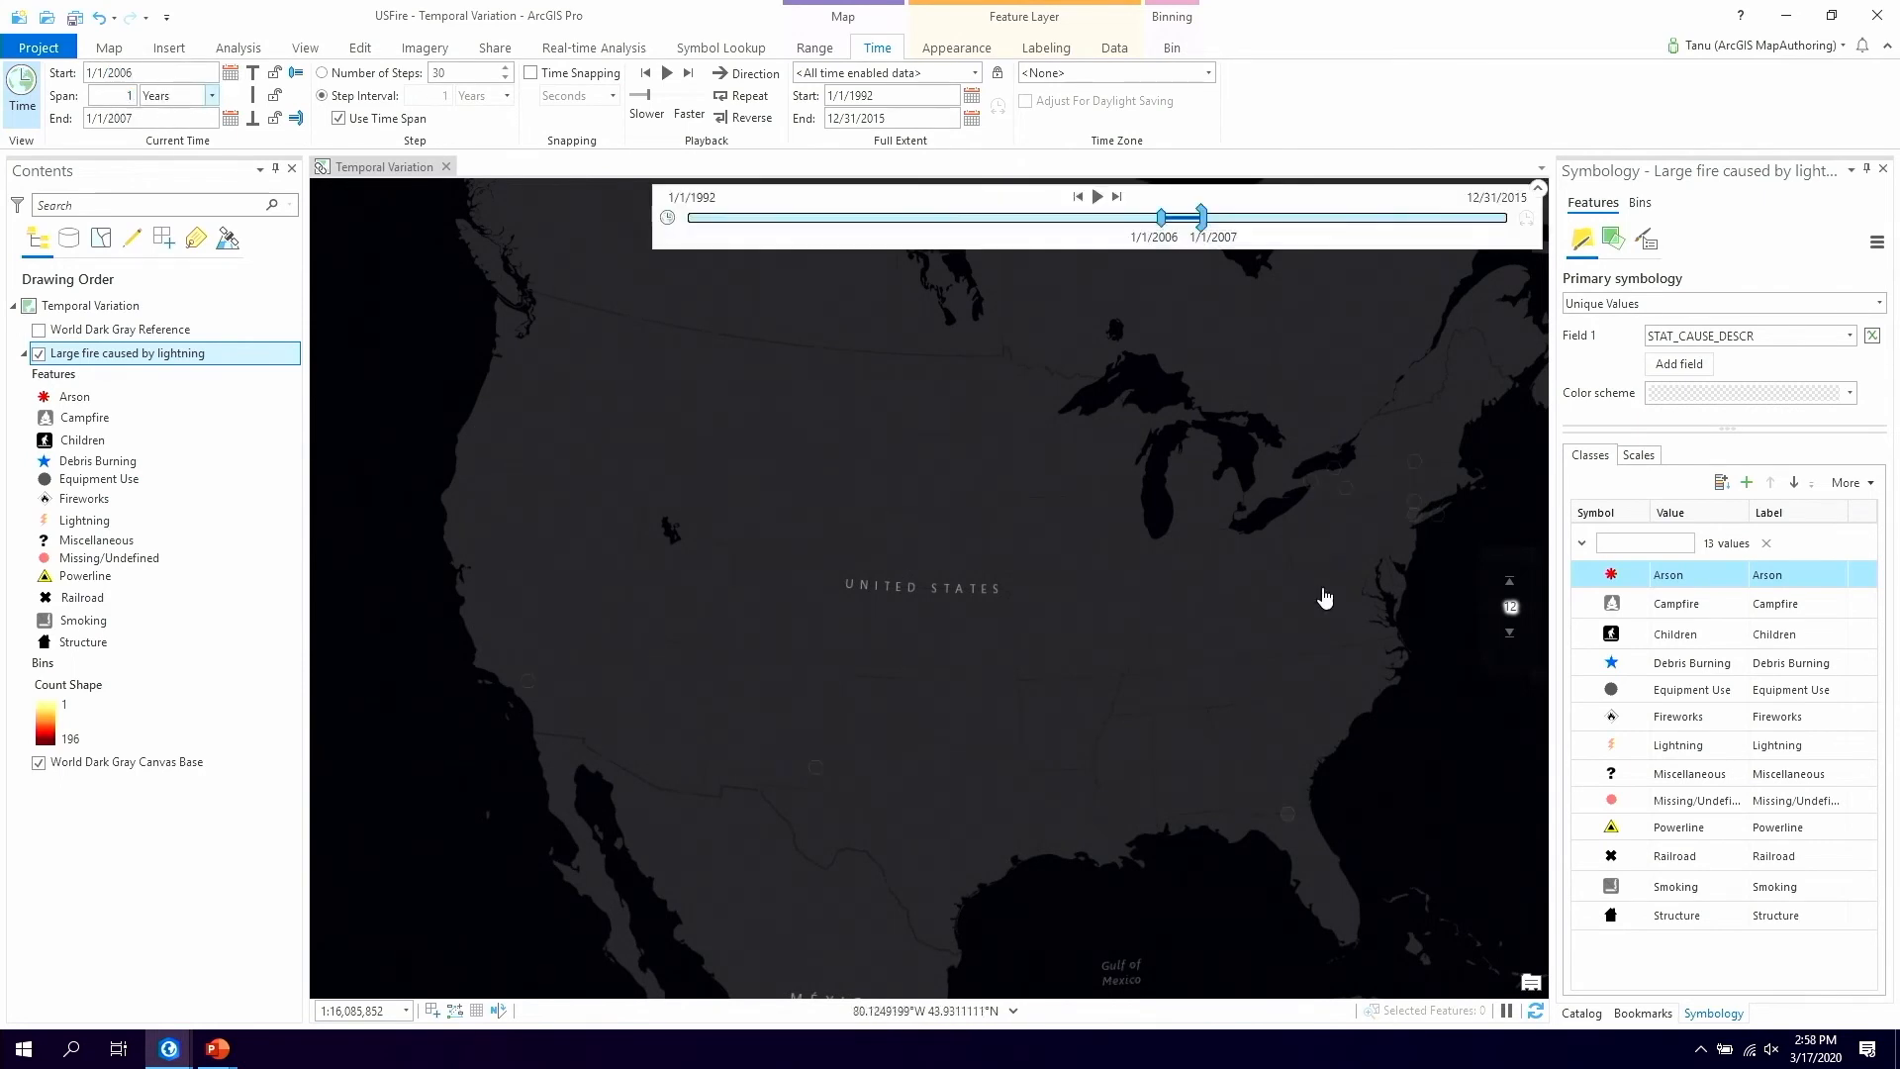
Advance the fire_month range filter to month 7 while the 2006 time filter is active
left_click(1511, 582)
left_click(1511, 582)
left_click(1510, 582)
left_click(1512, 583)
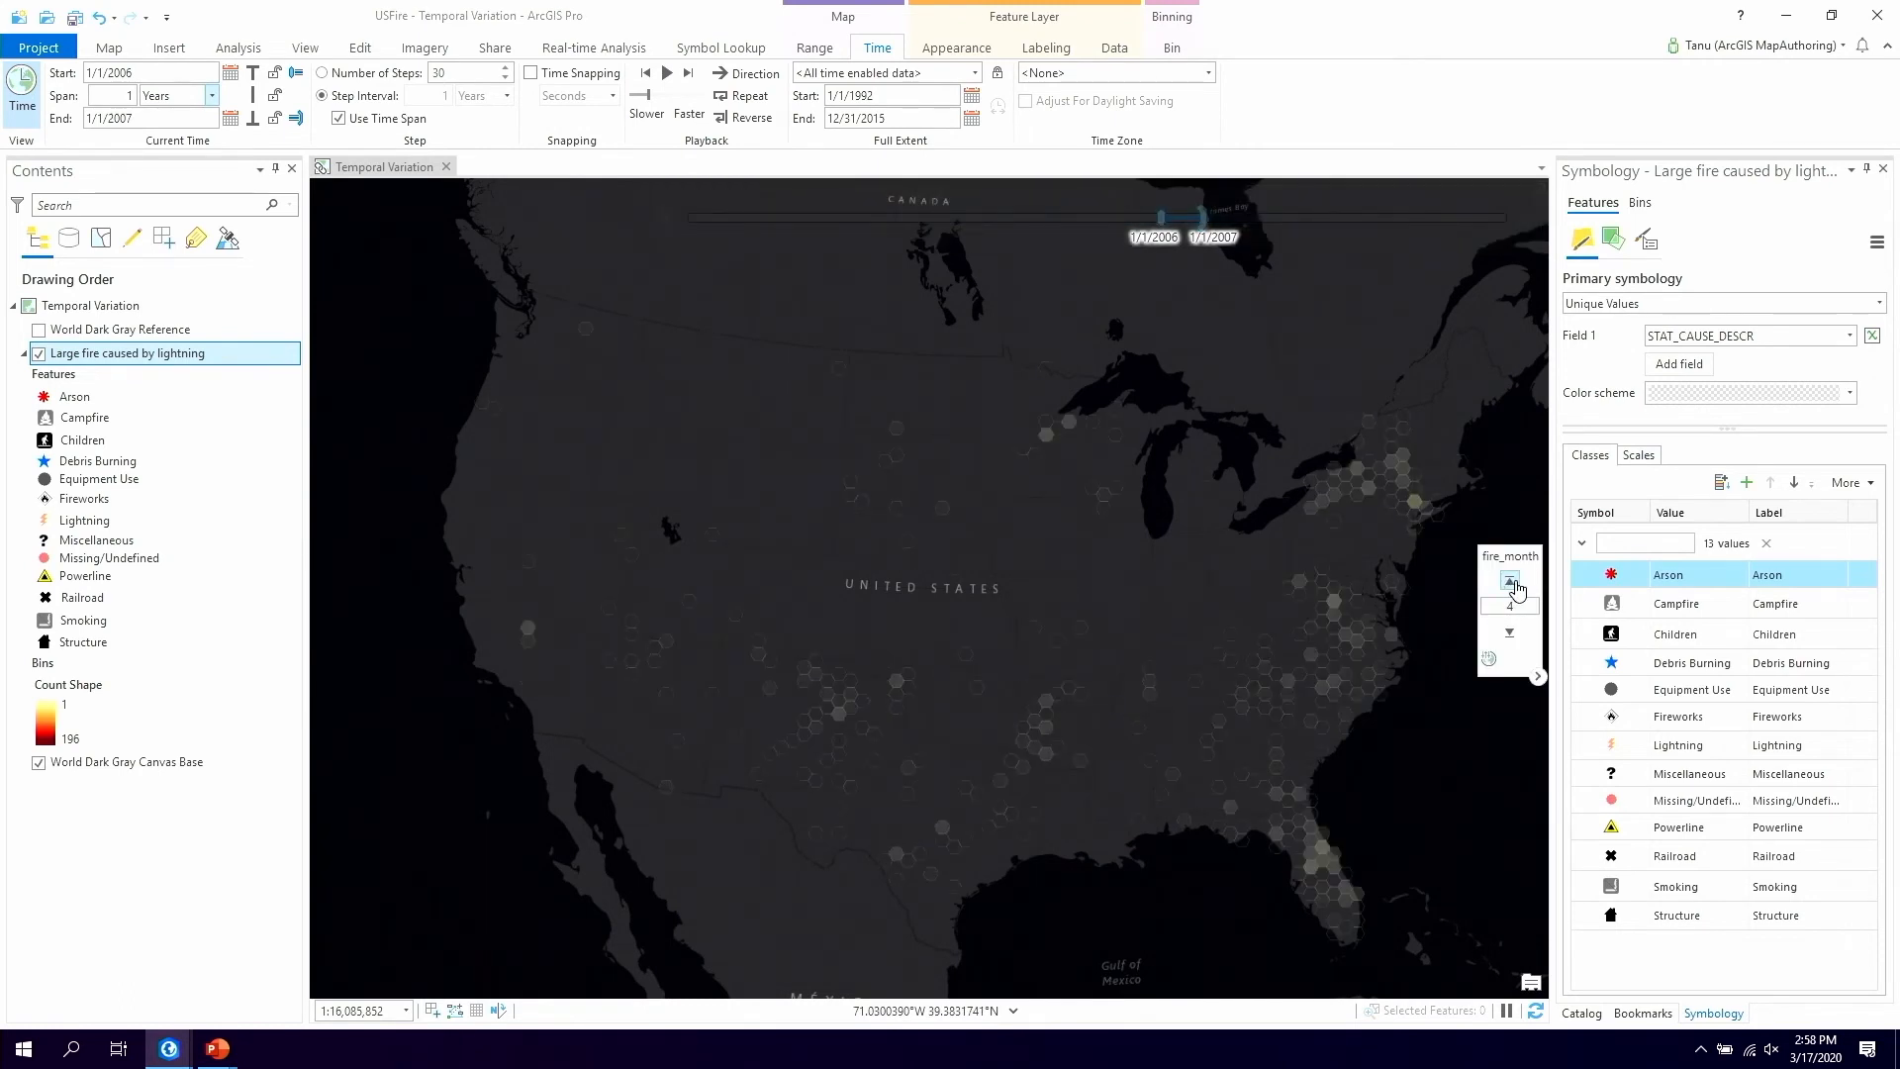
left_click(1510, 584)
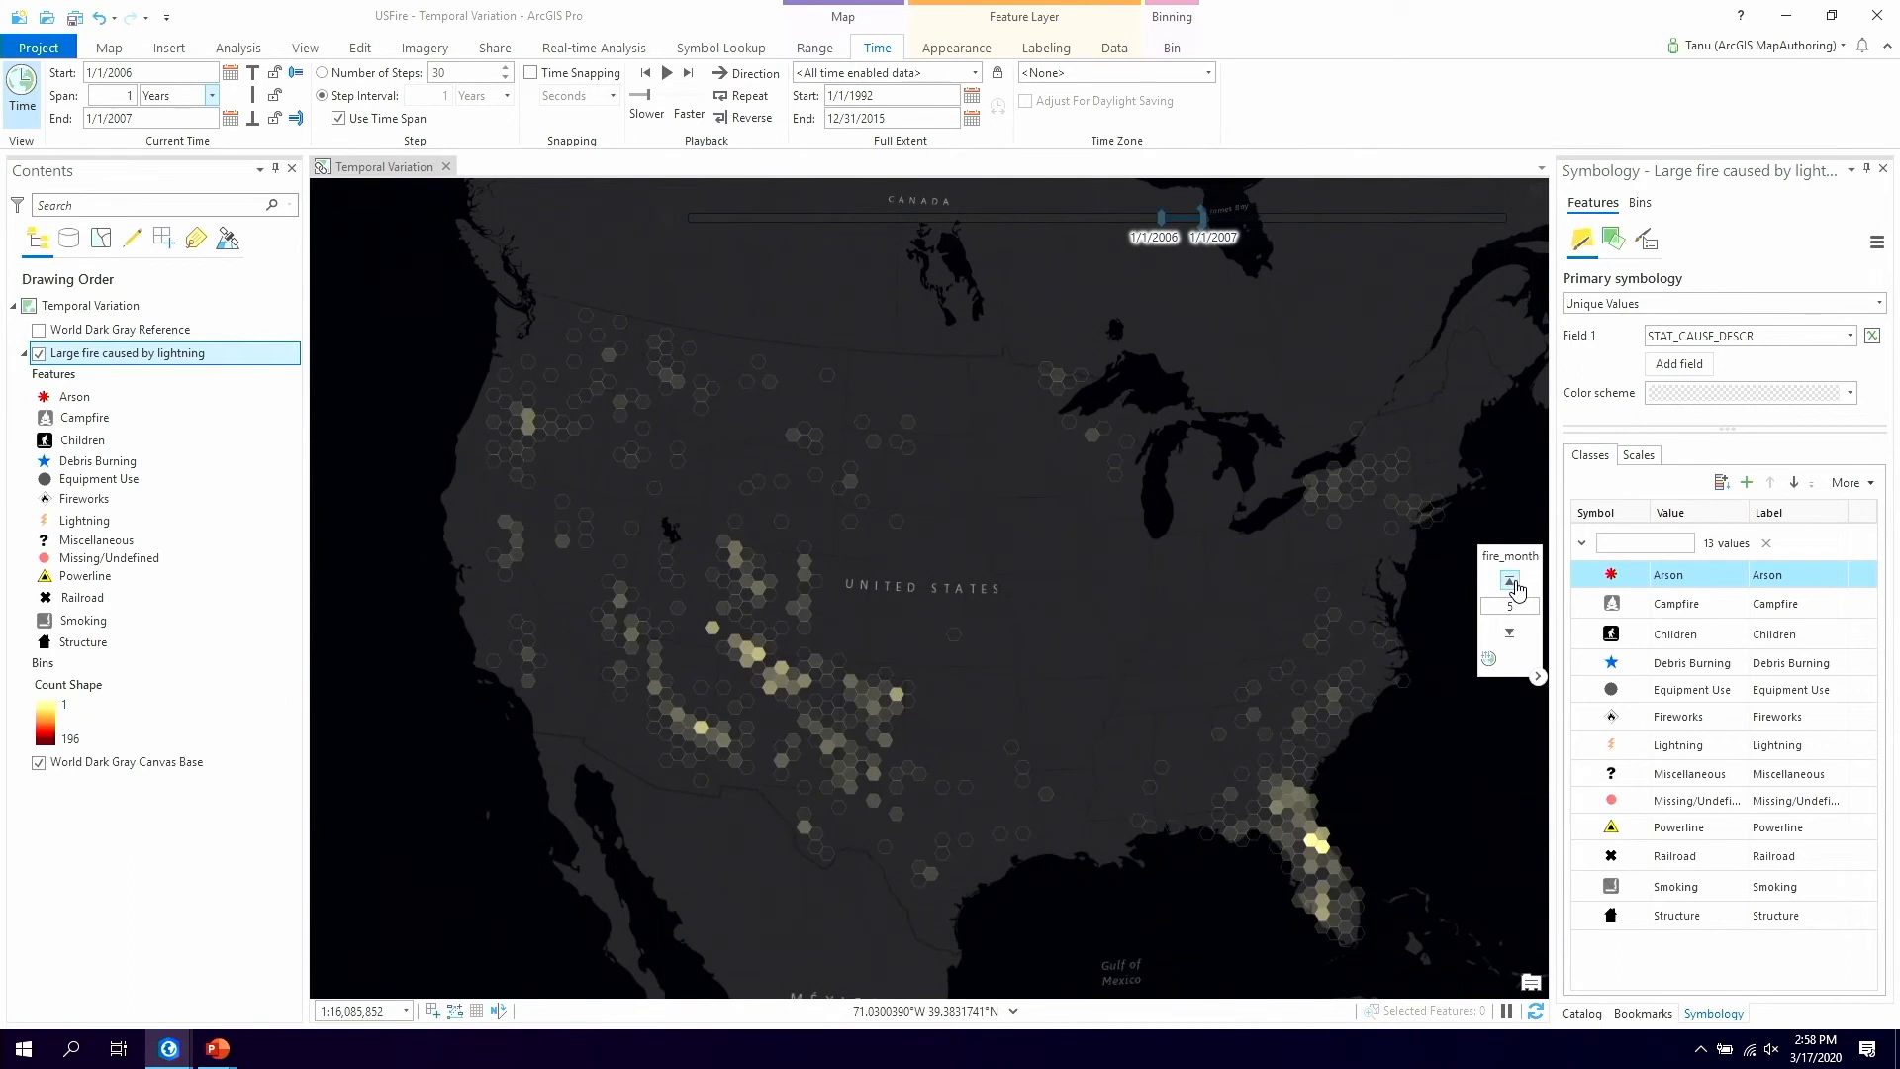
left_click(1511, 584)
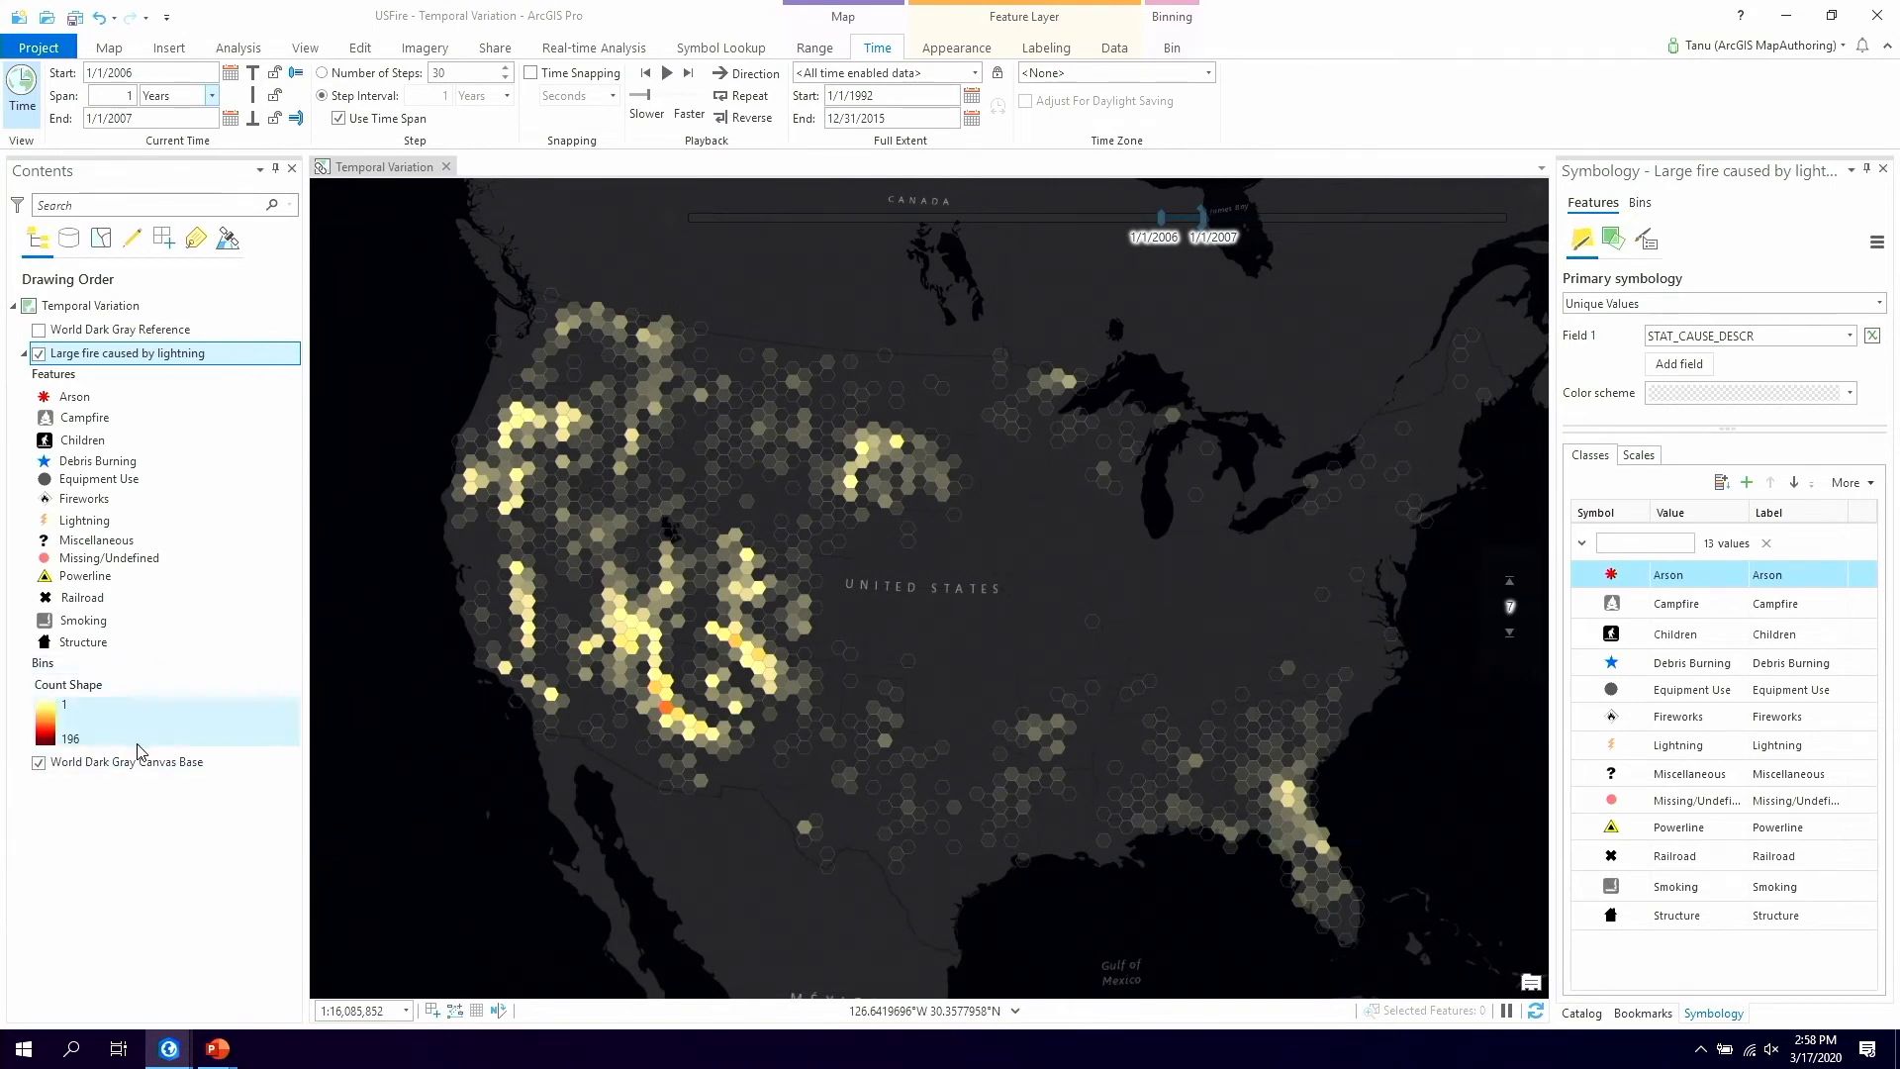
mouse_move(1512, 566)
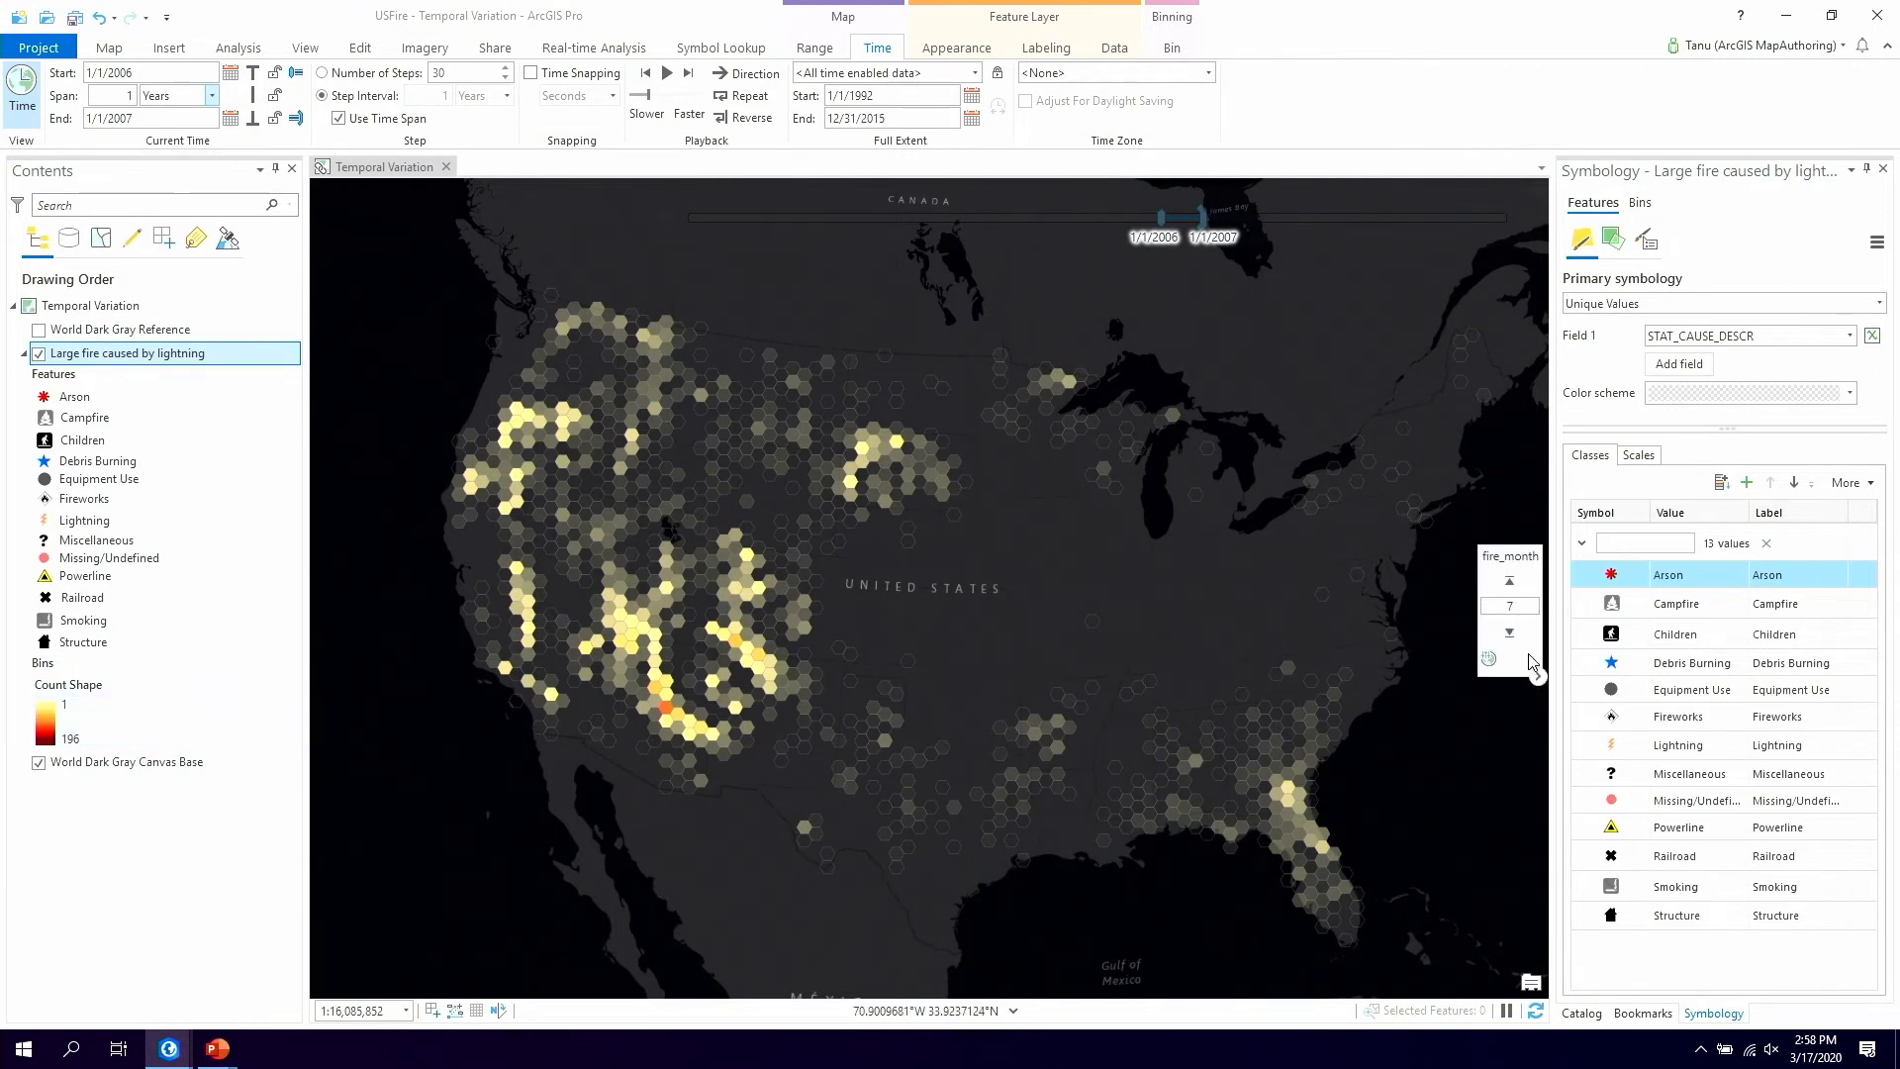
mouse_move(1277, 218)
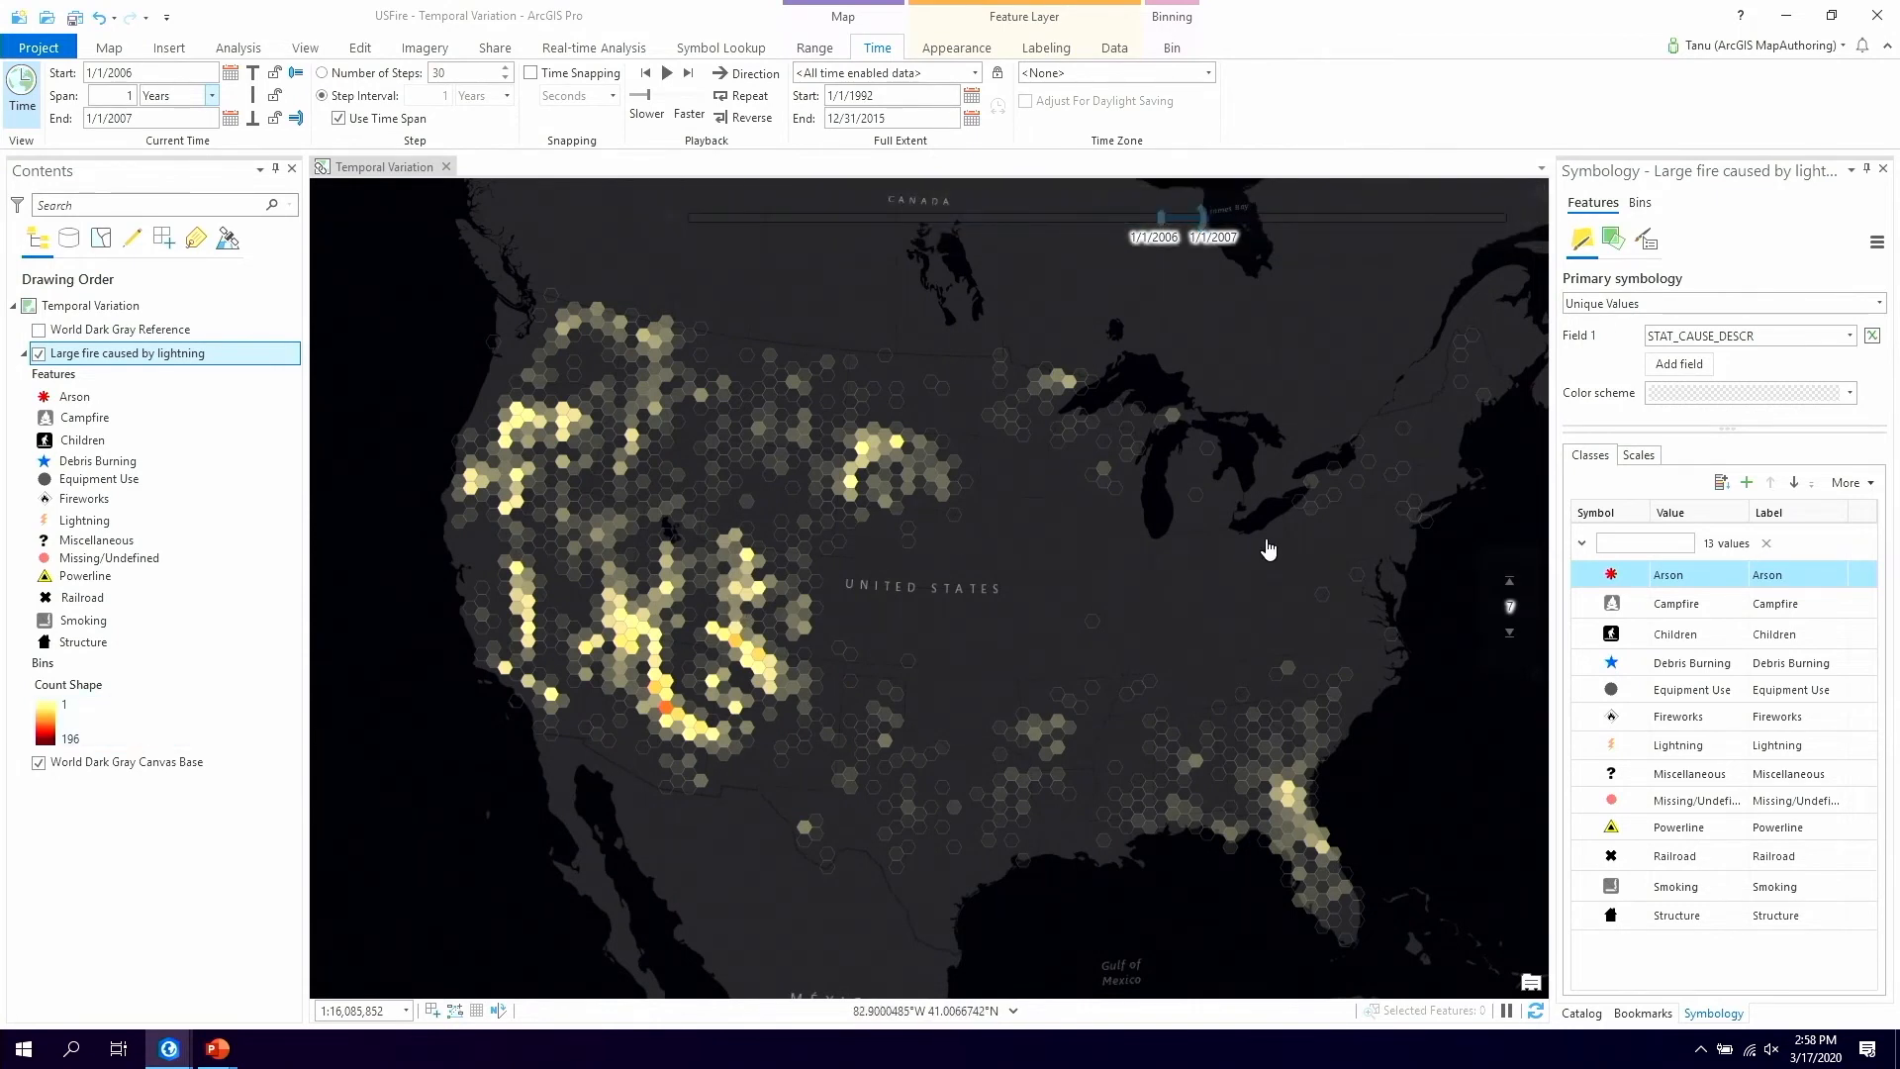
Refresh the bin symbology values of Large fire caused by lightning using the active ranges
left_click(1641, 203)
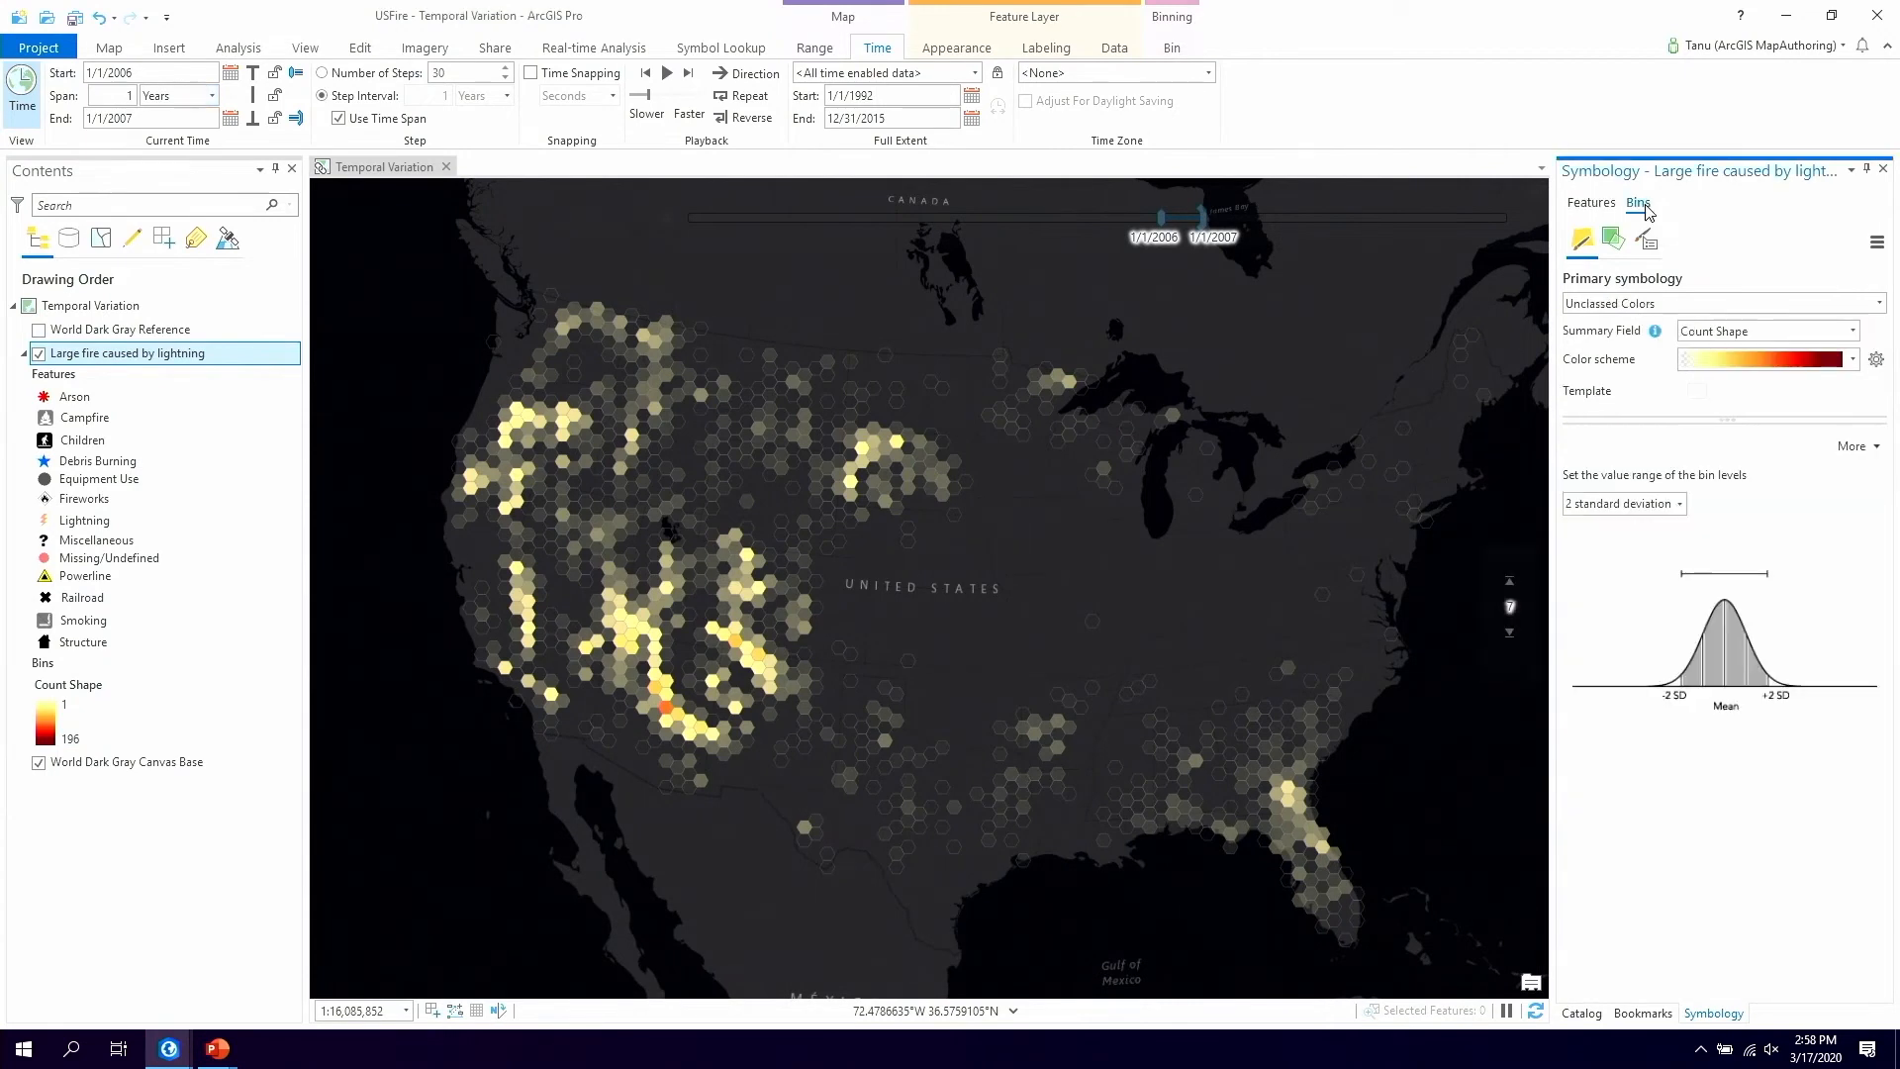
left_click(1874, 451)
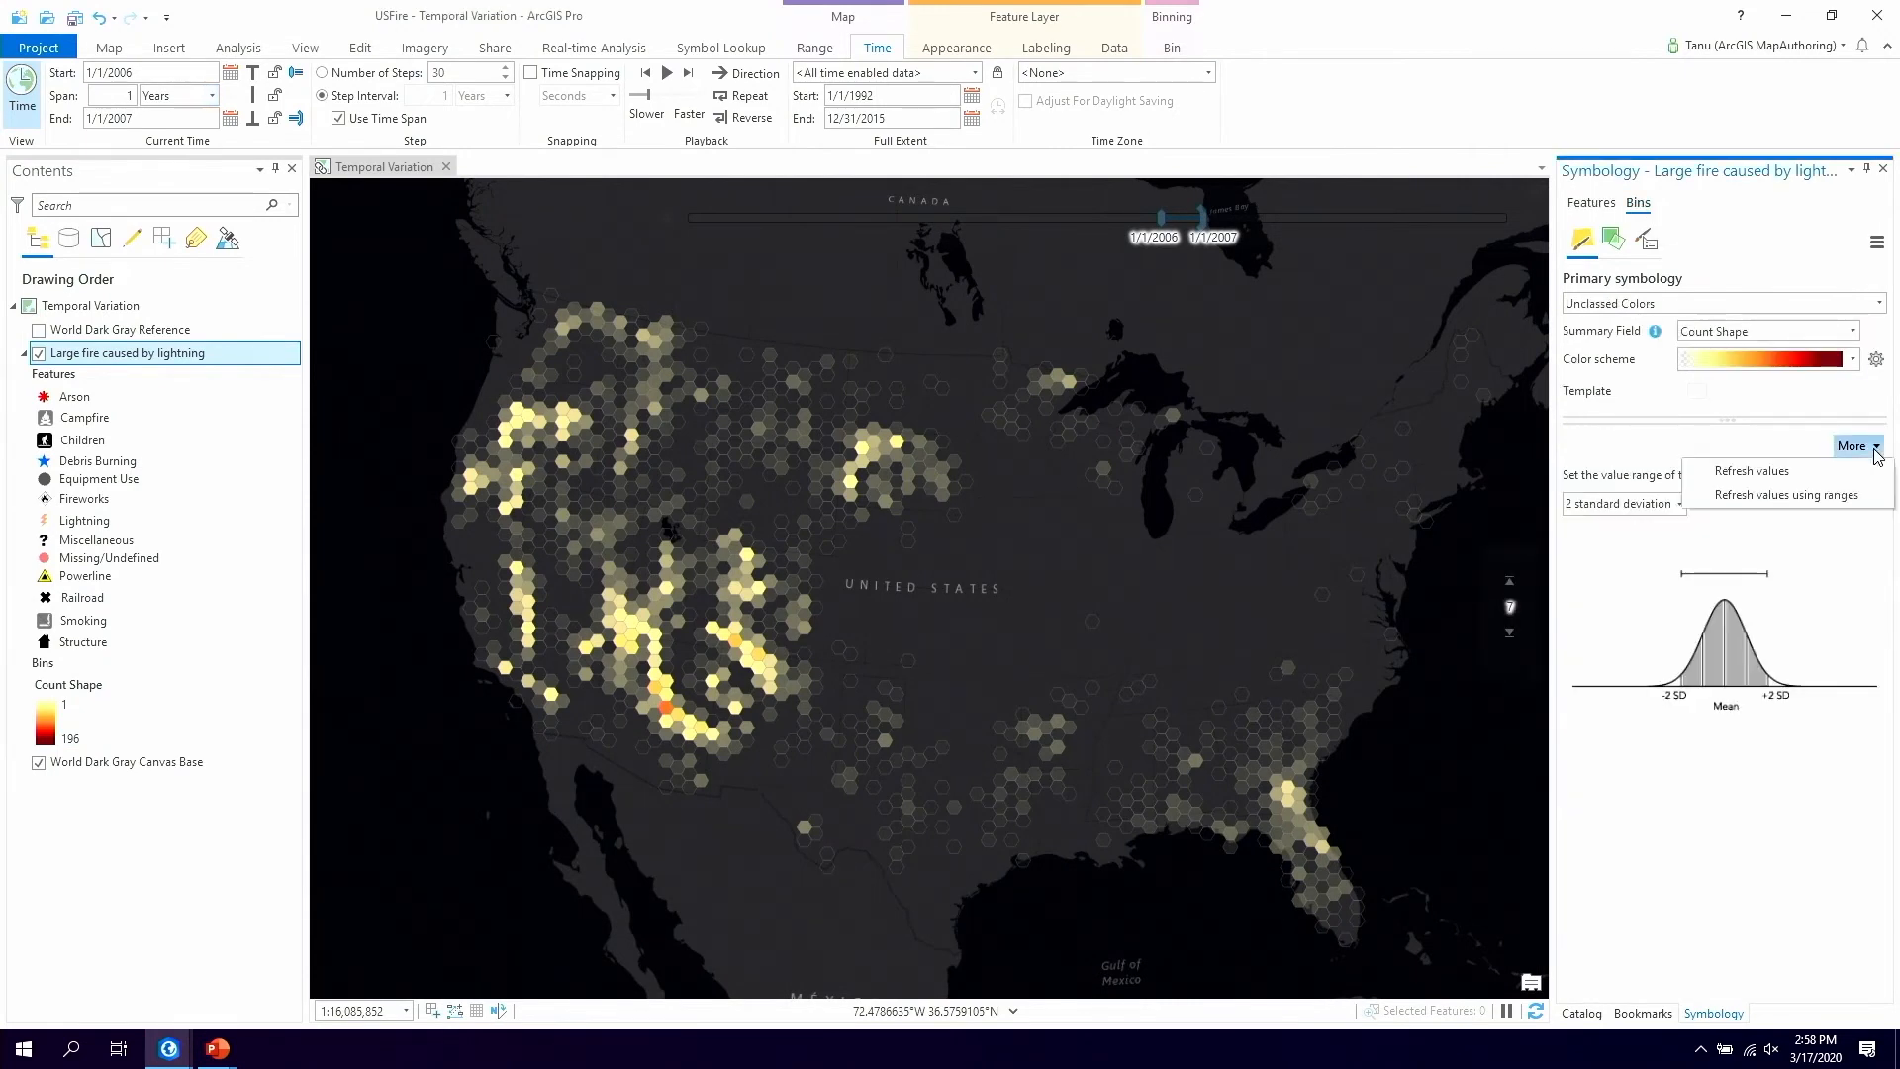
left_click(1877, 502)
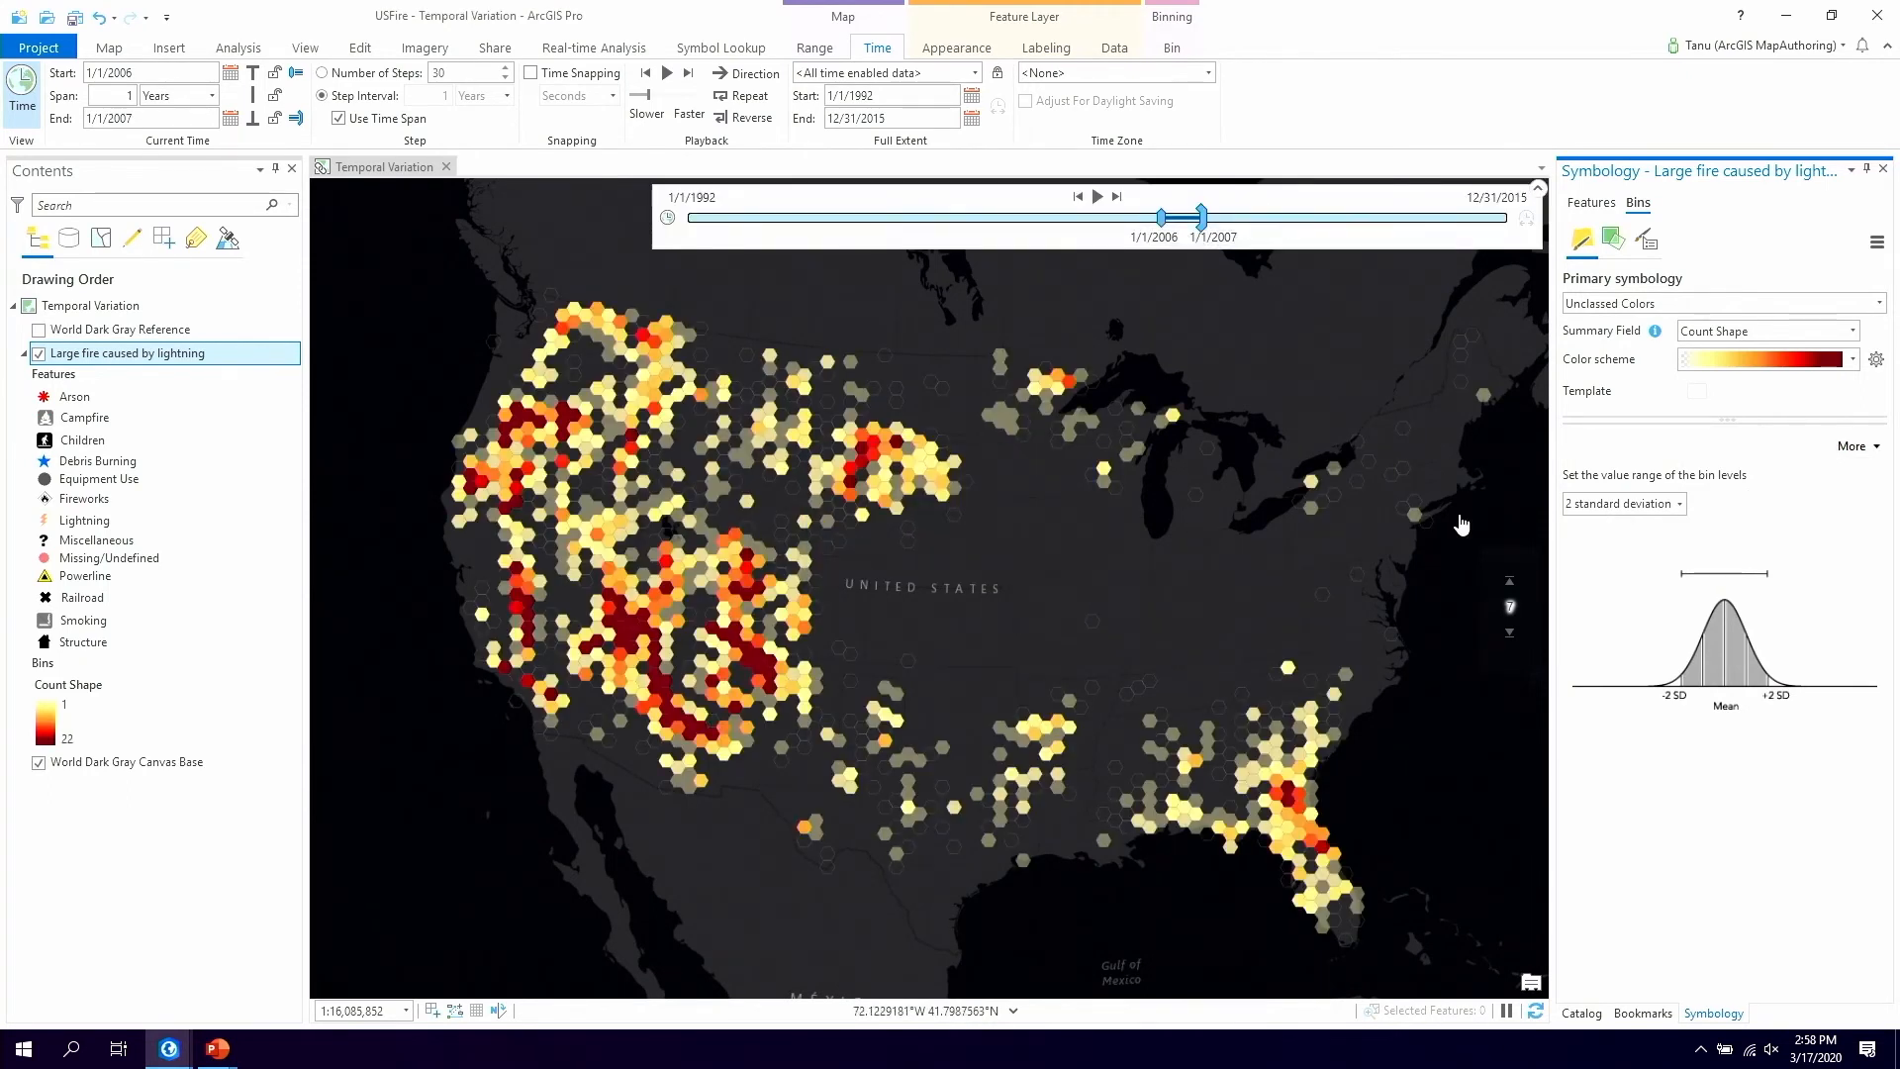
Step the fire_month range filter from 7 to 12 to examine the rescaled bins in the remaining months
mouse_move(1511, 605)
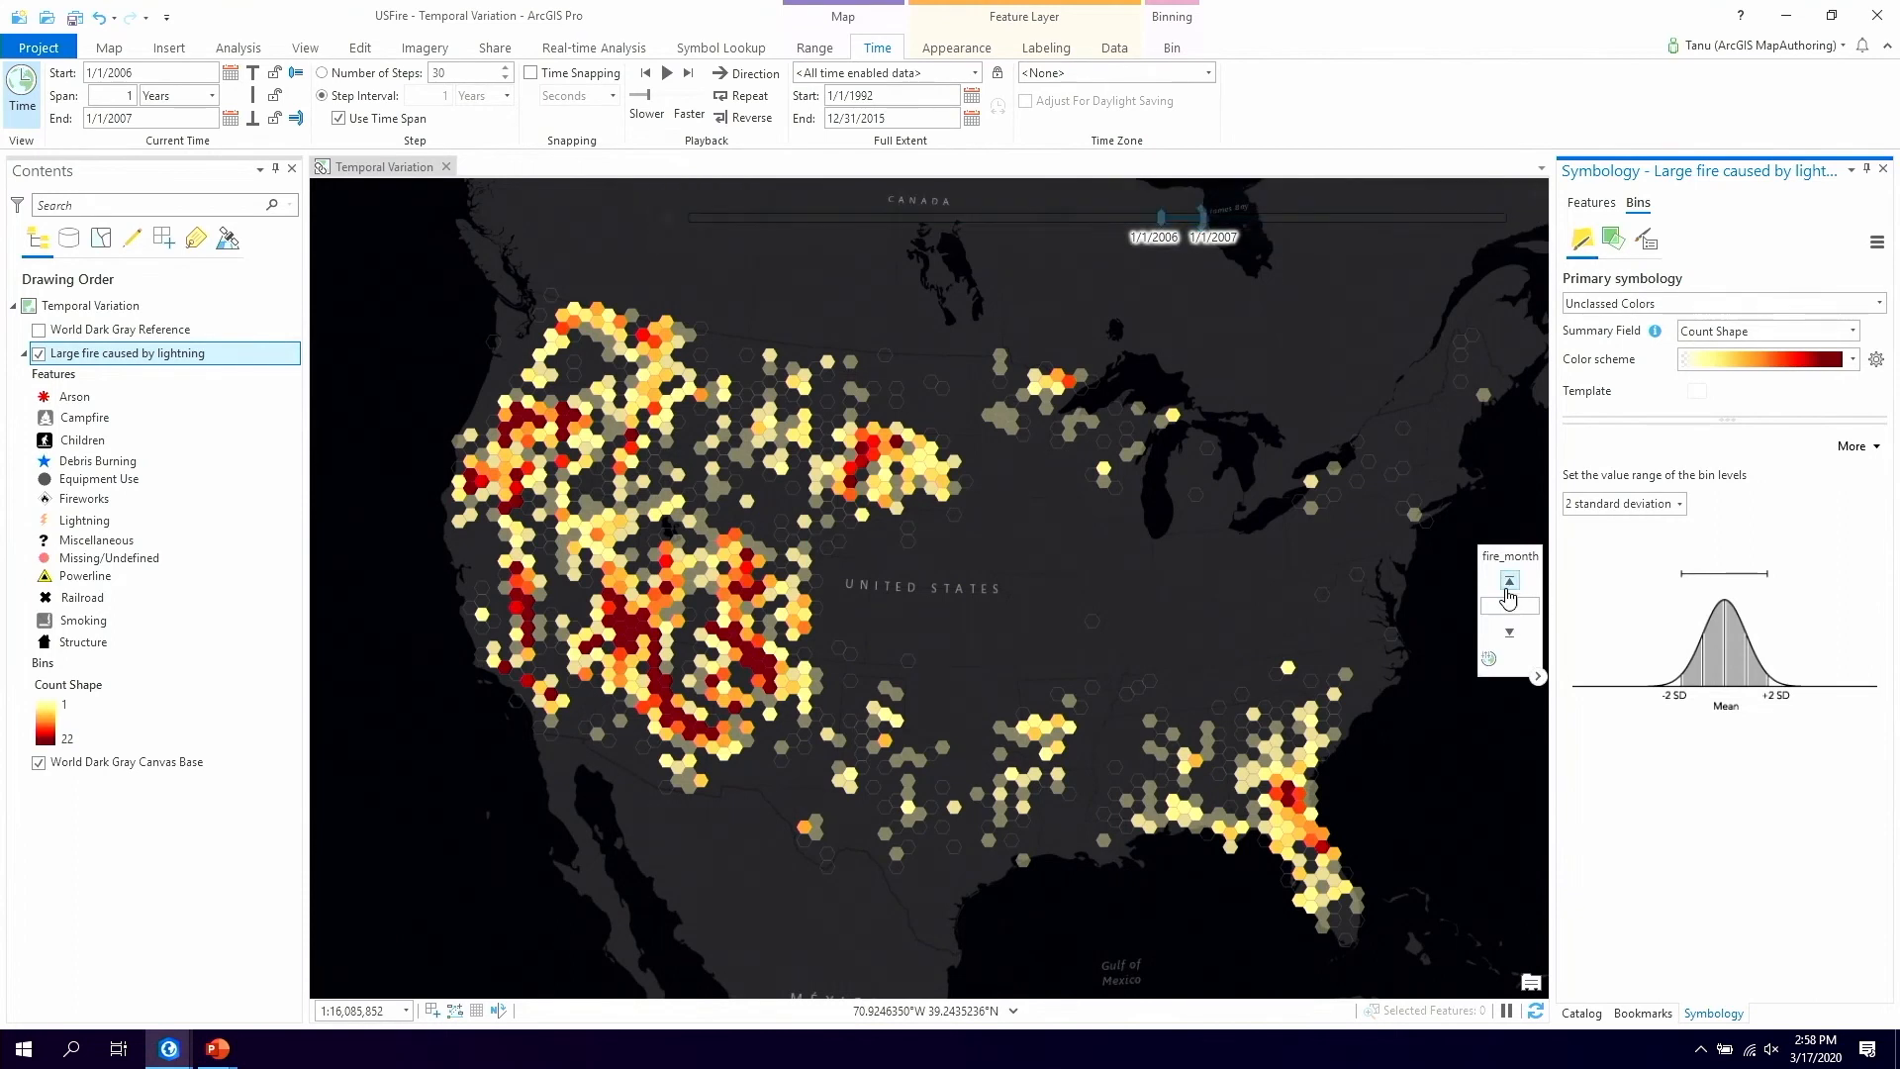
left_click(1510, 592)
left_click(1509, 582)
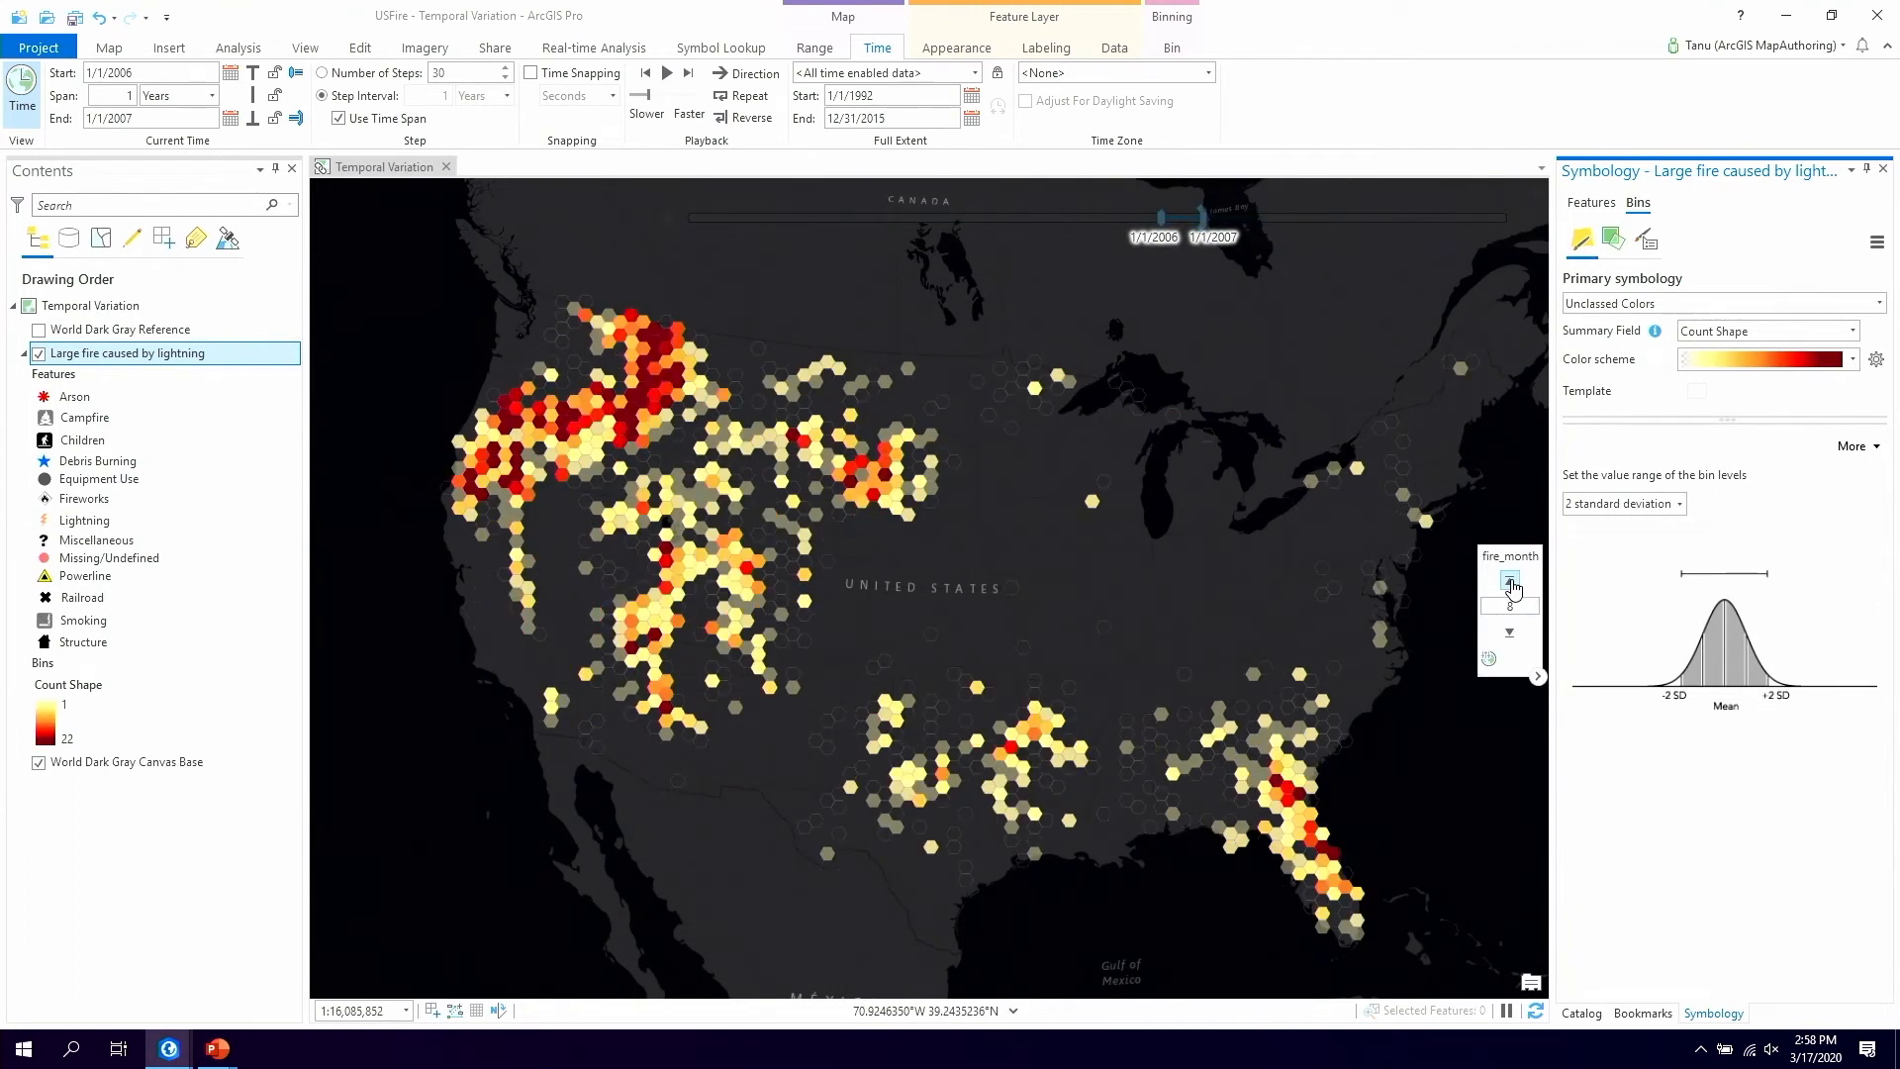
left_click(1510, 582)
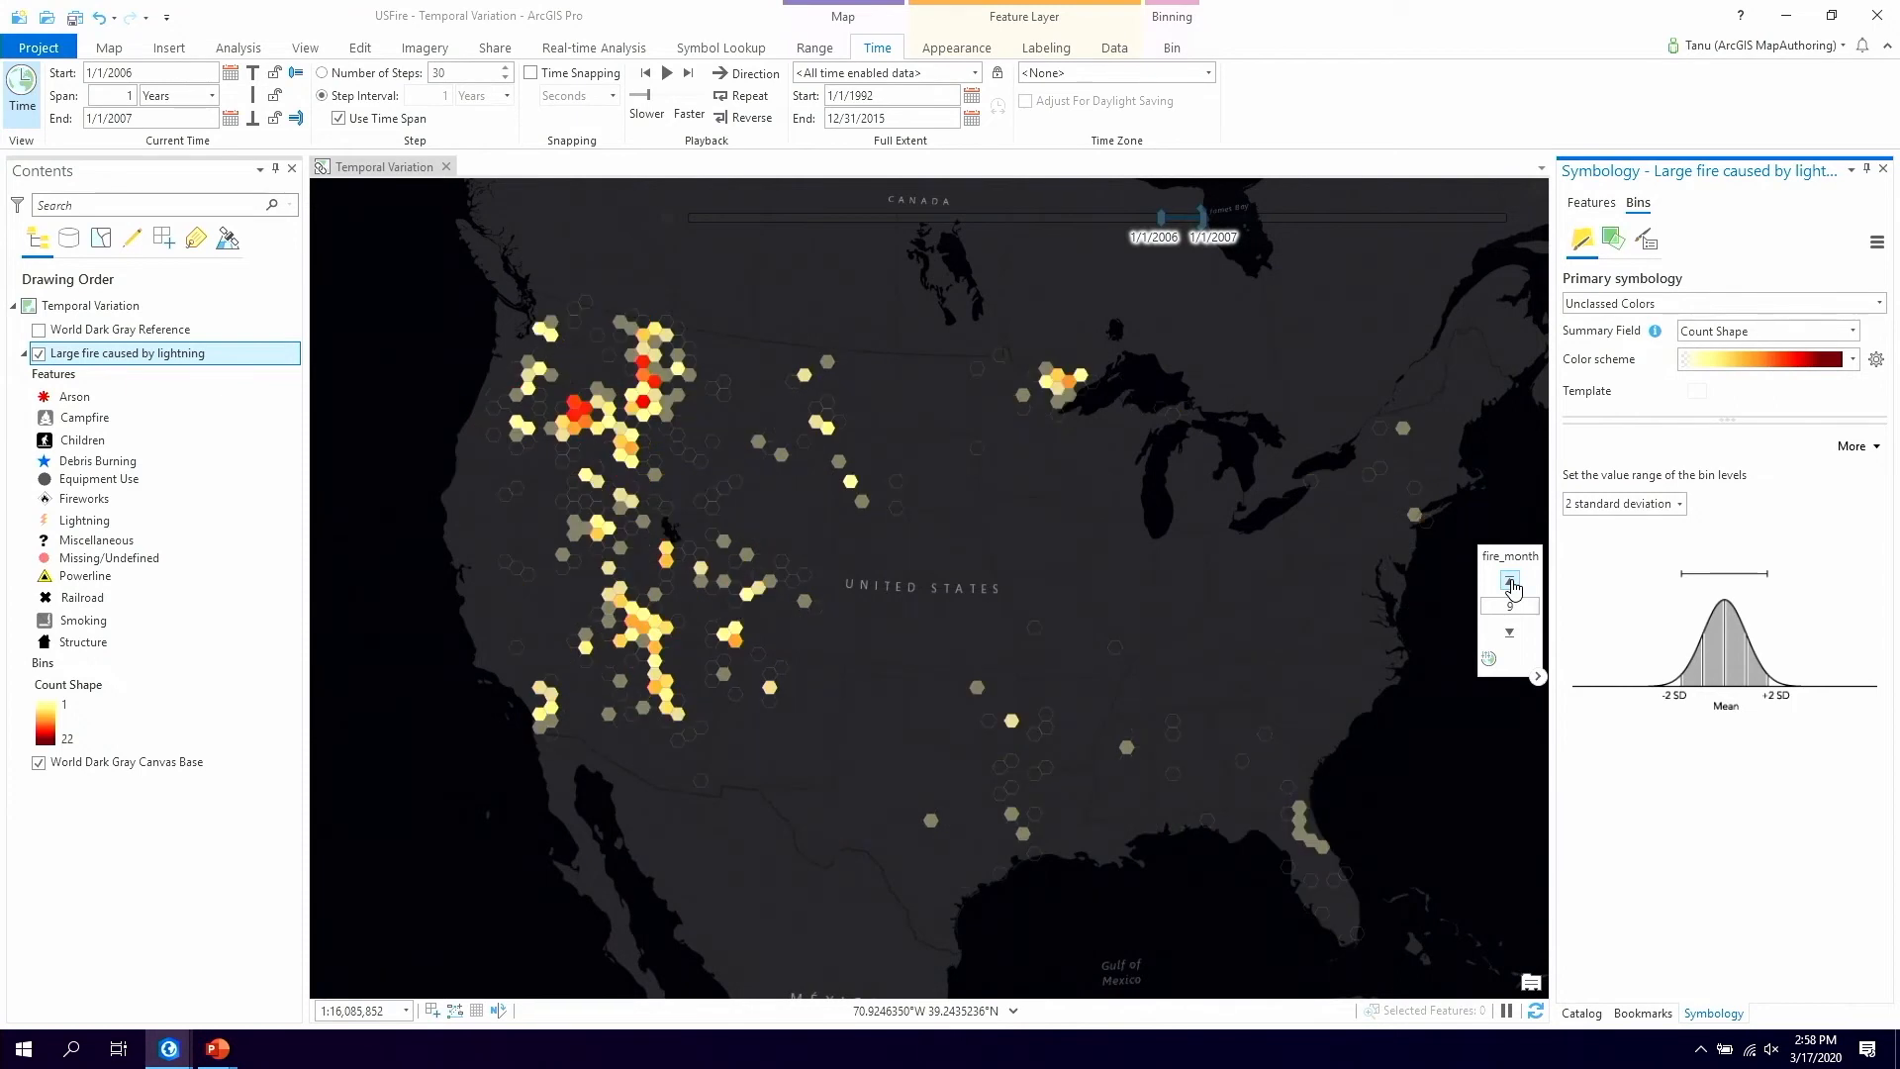
left_click(1509, 582)
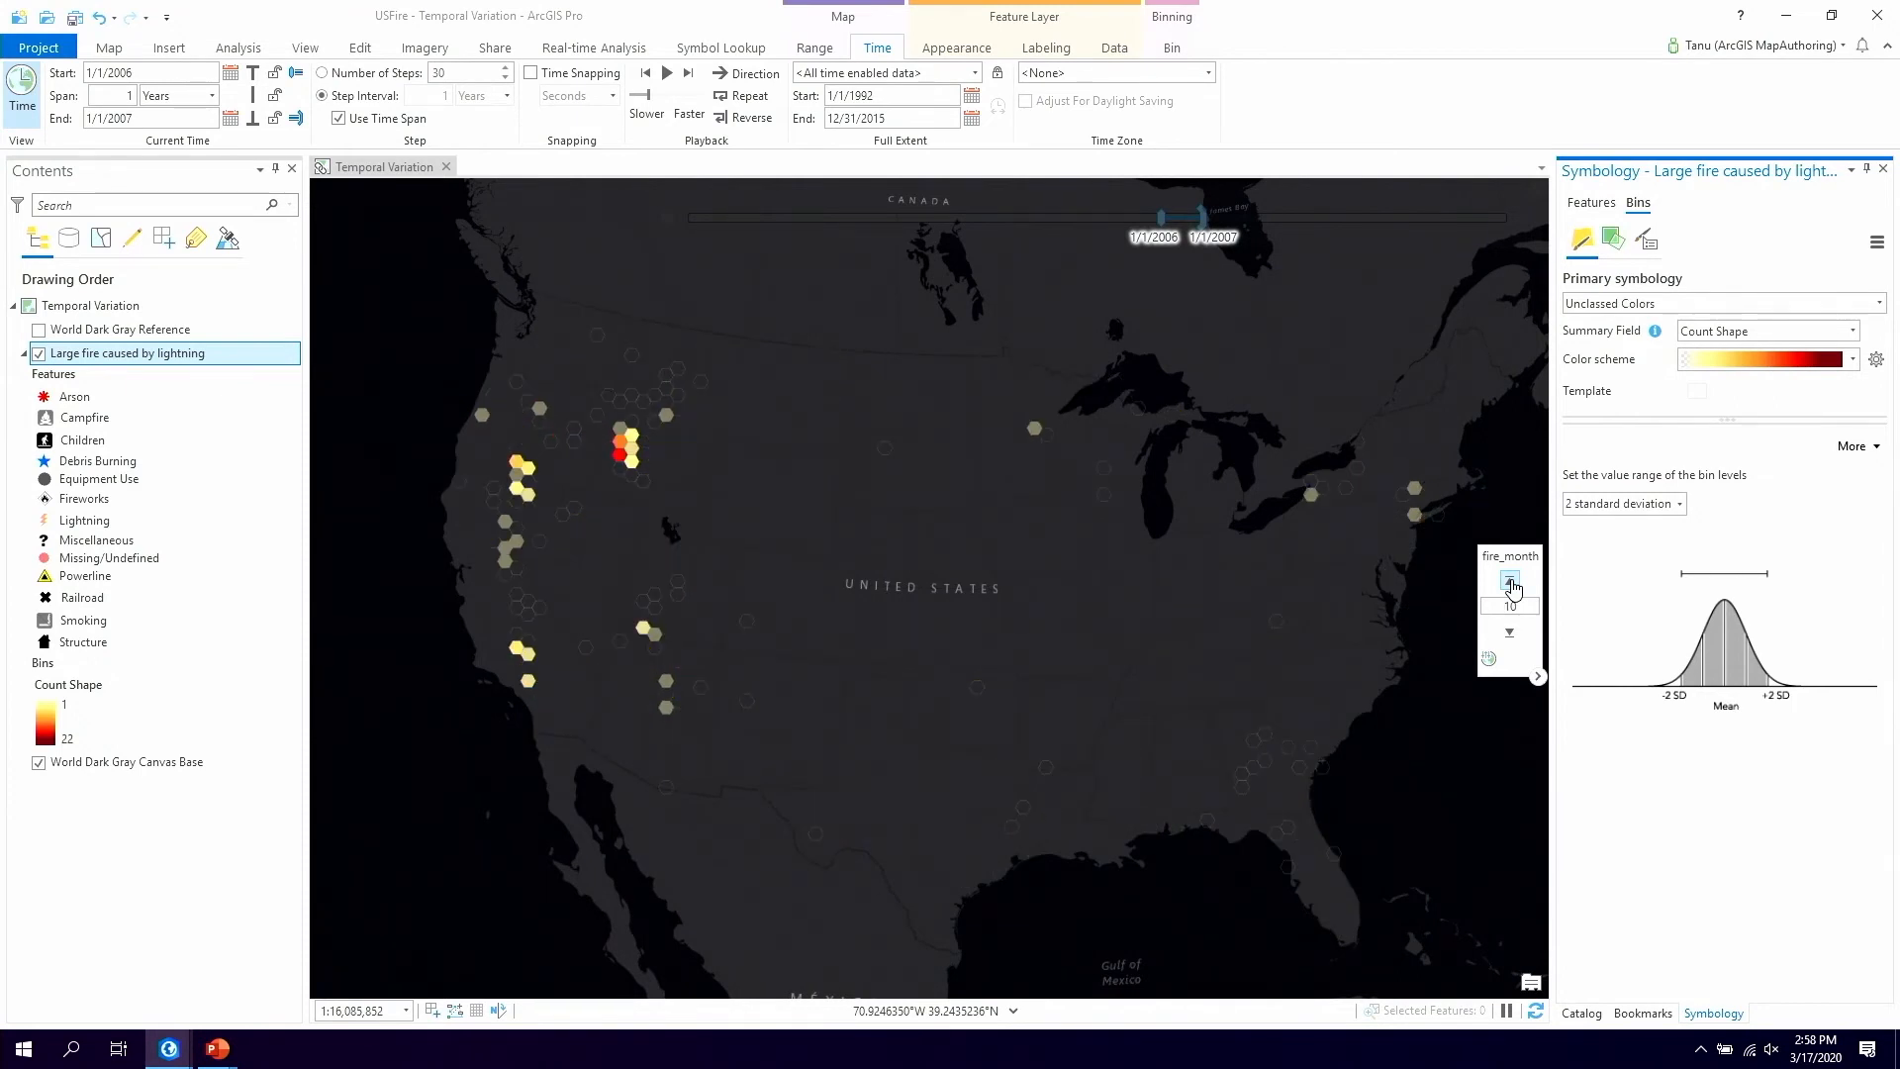
left_click(1510, 582)
left_click(1509, 582)
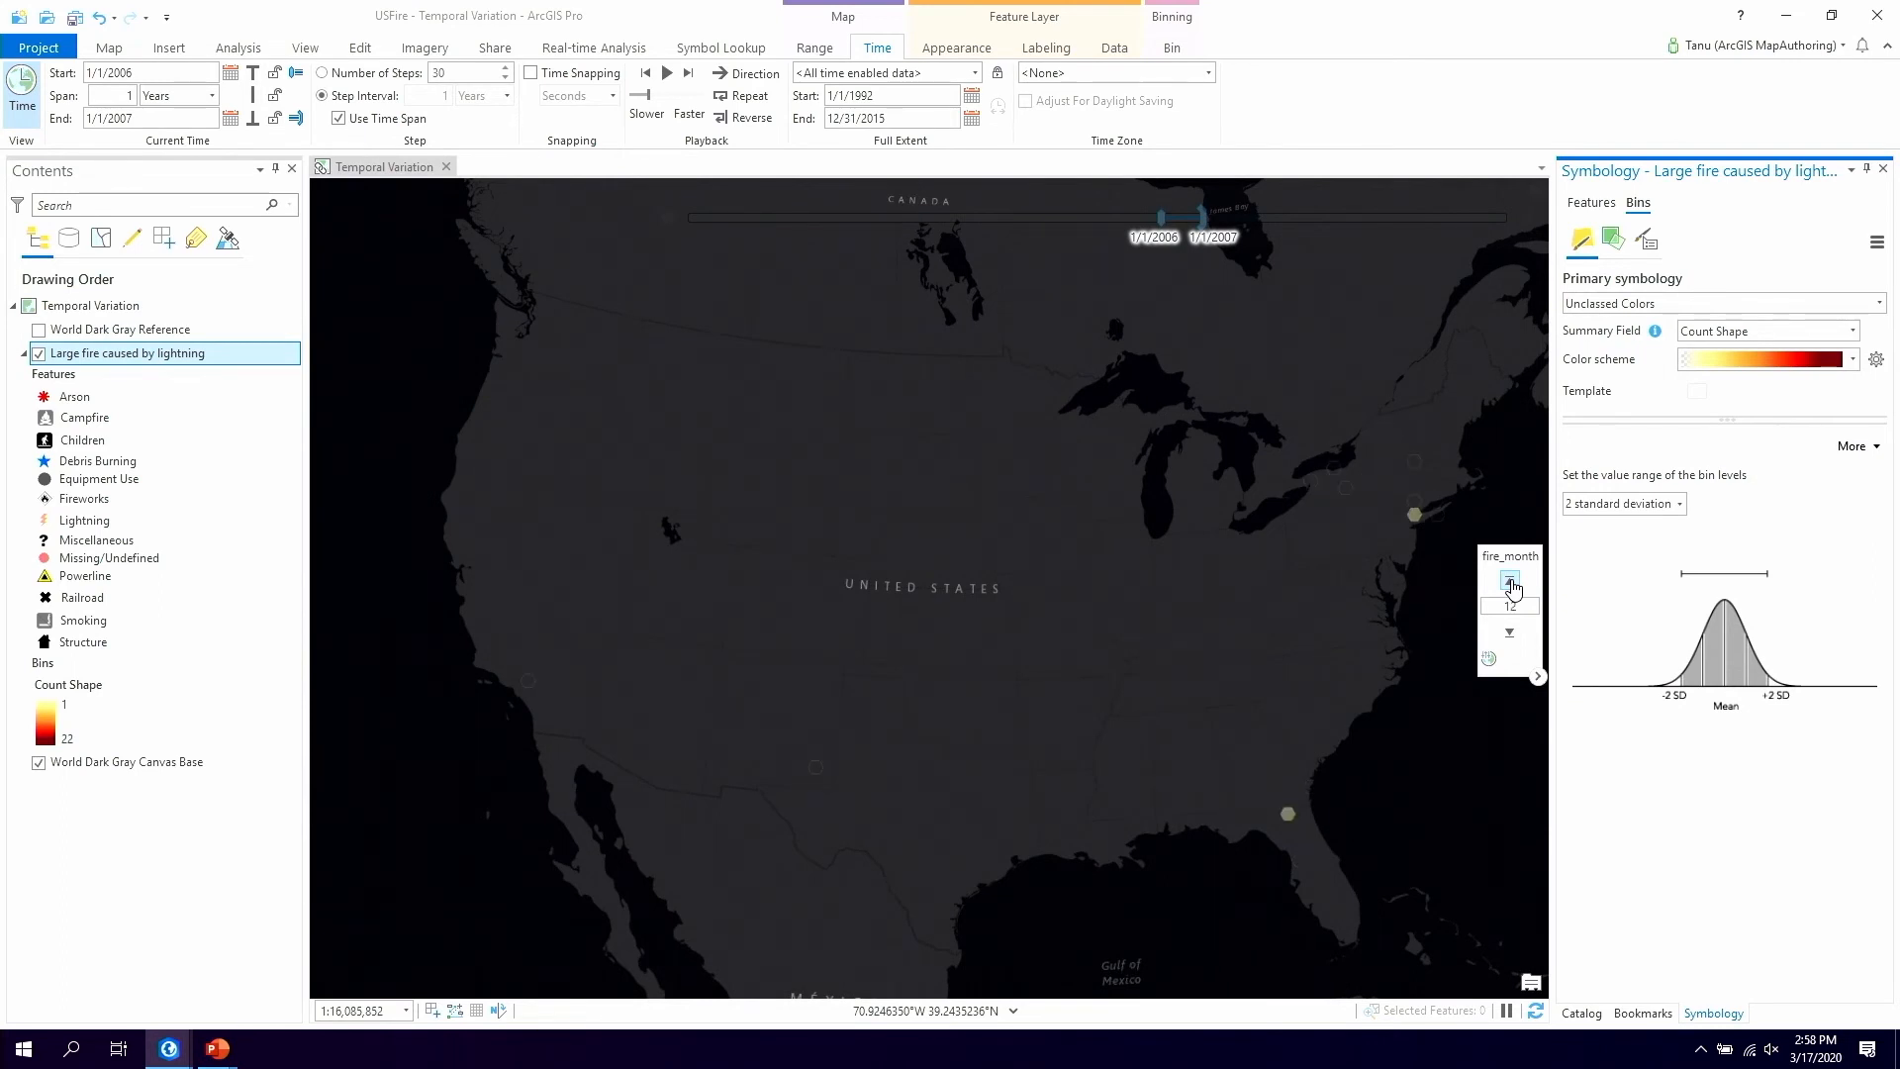
key("alt+Tab")
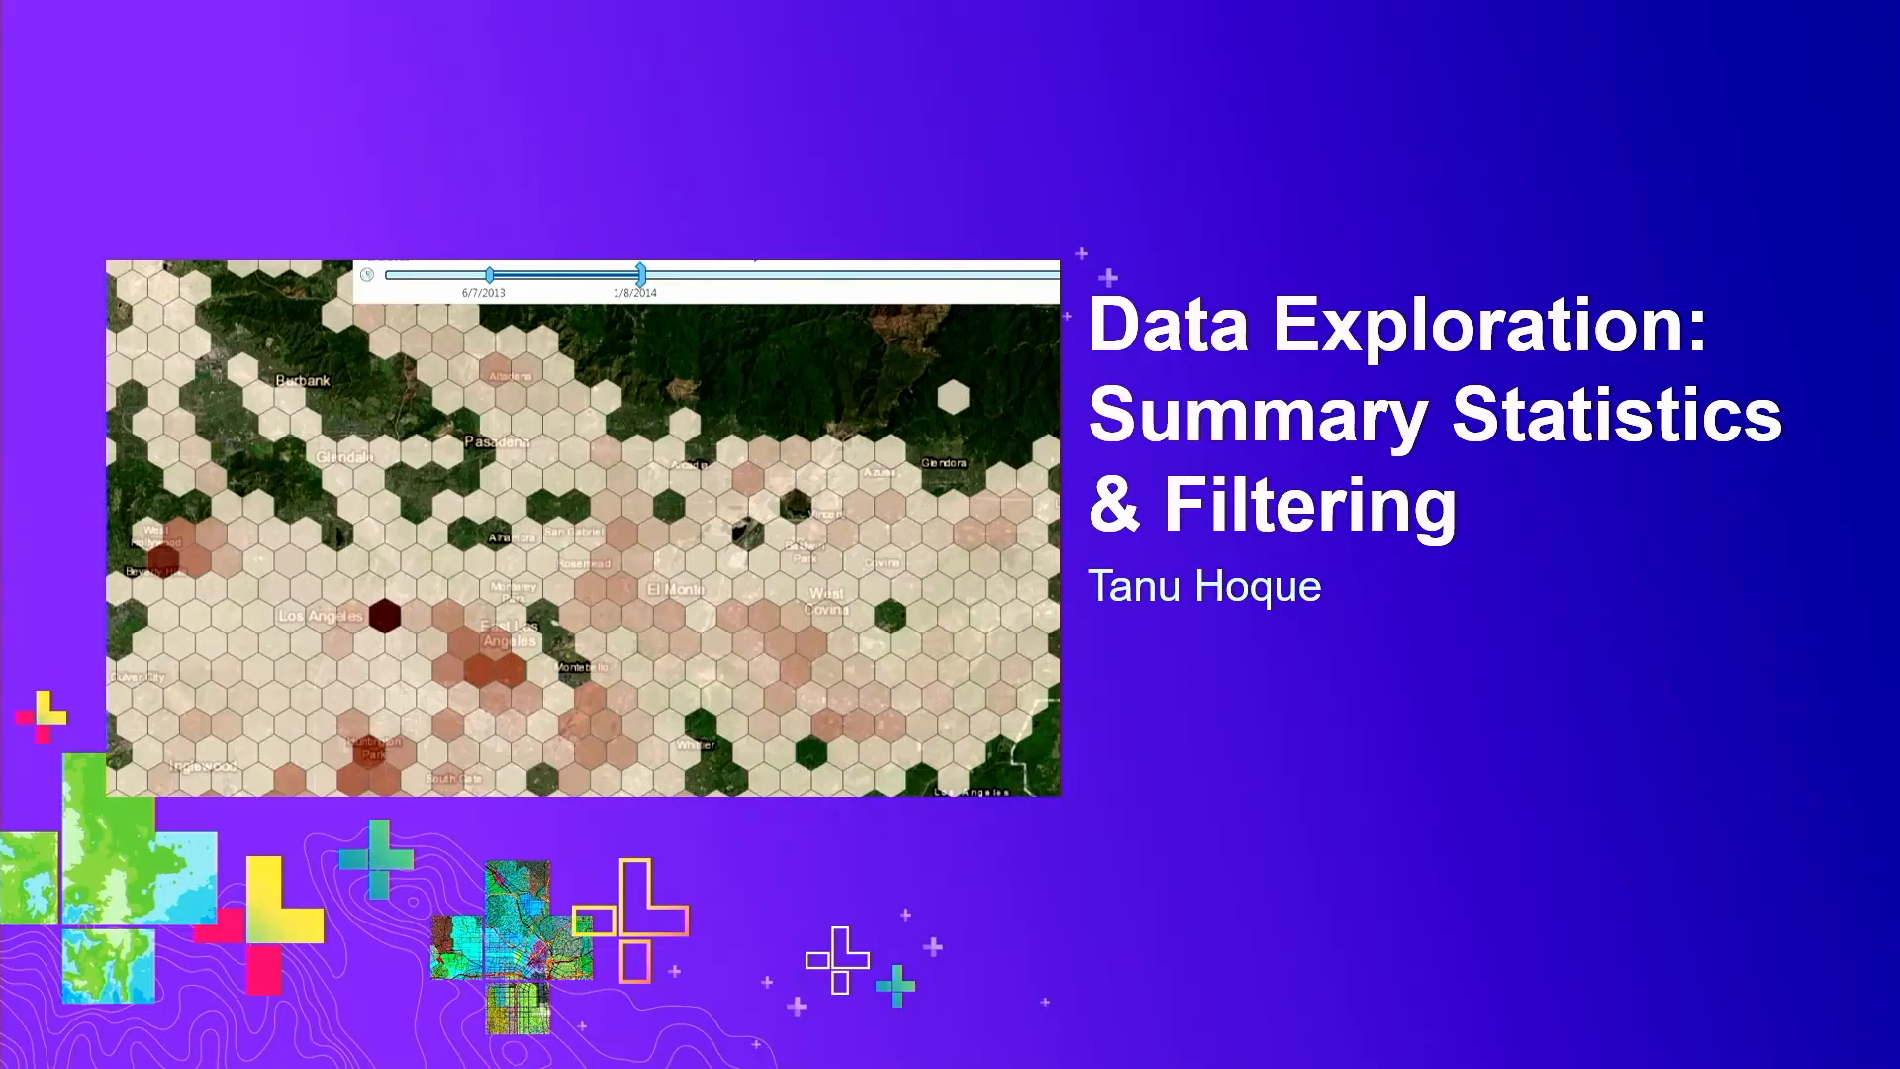
key("Right")
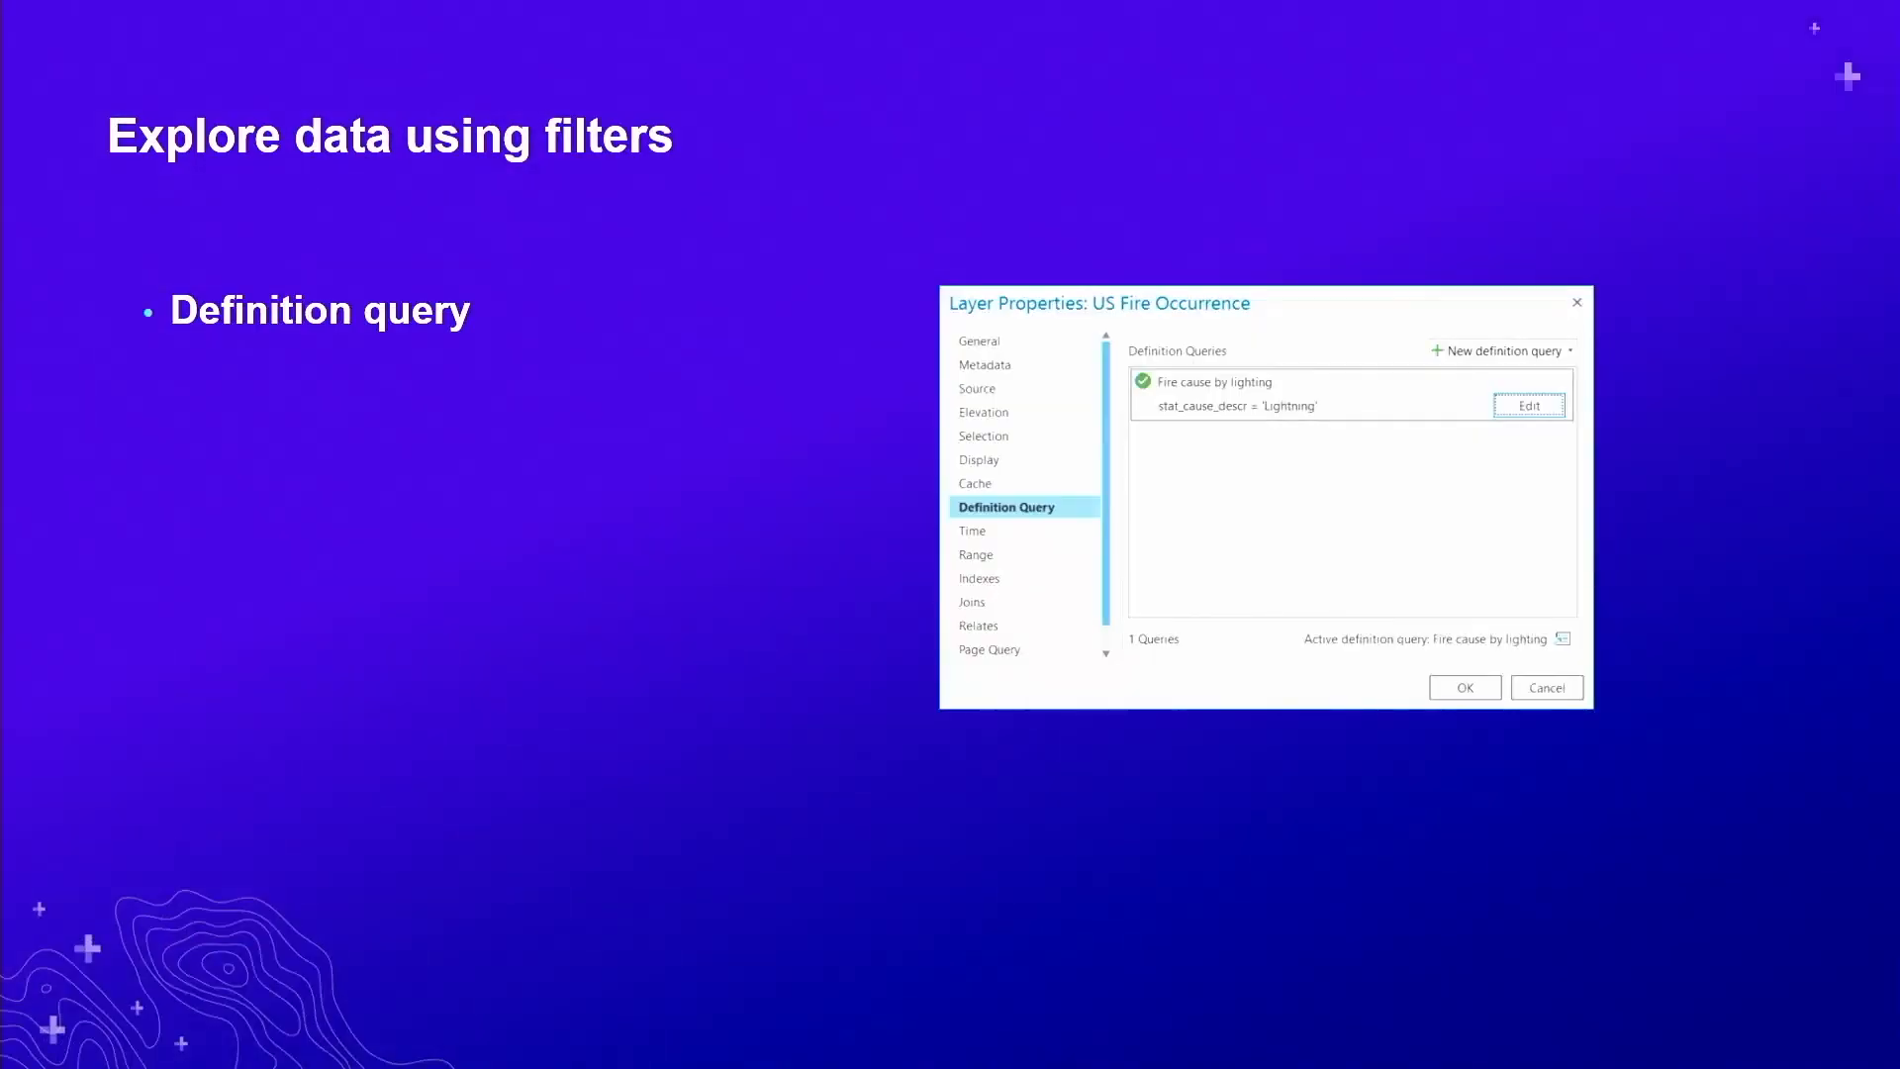
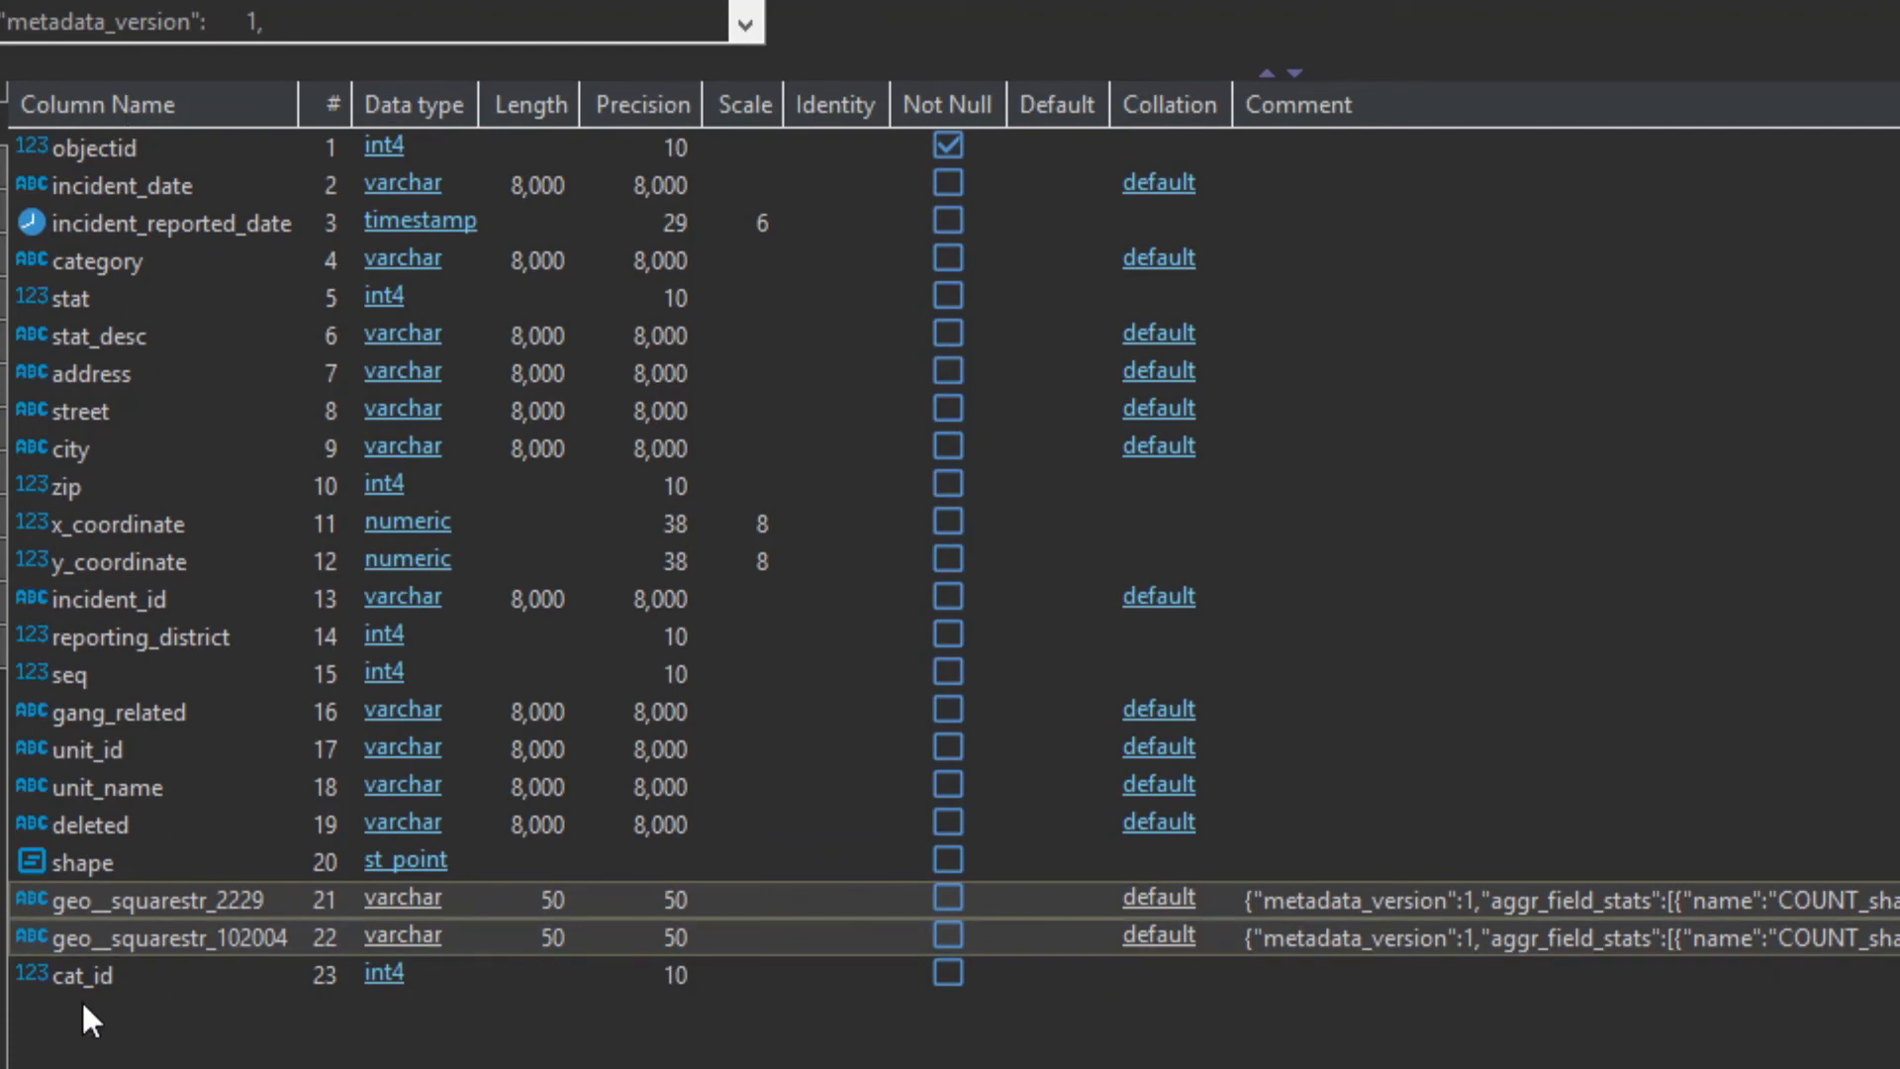
In DBeaver, examine the bin columns geo__squarestr_102004 and geo__squarestr_2229 in the column list of the lacrimes table
left_click(33, 930)
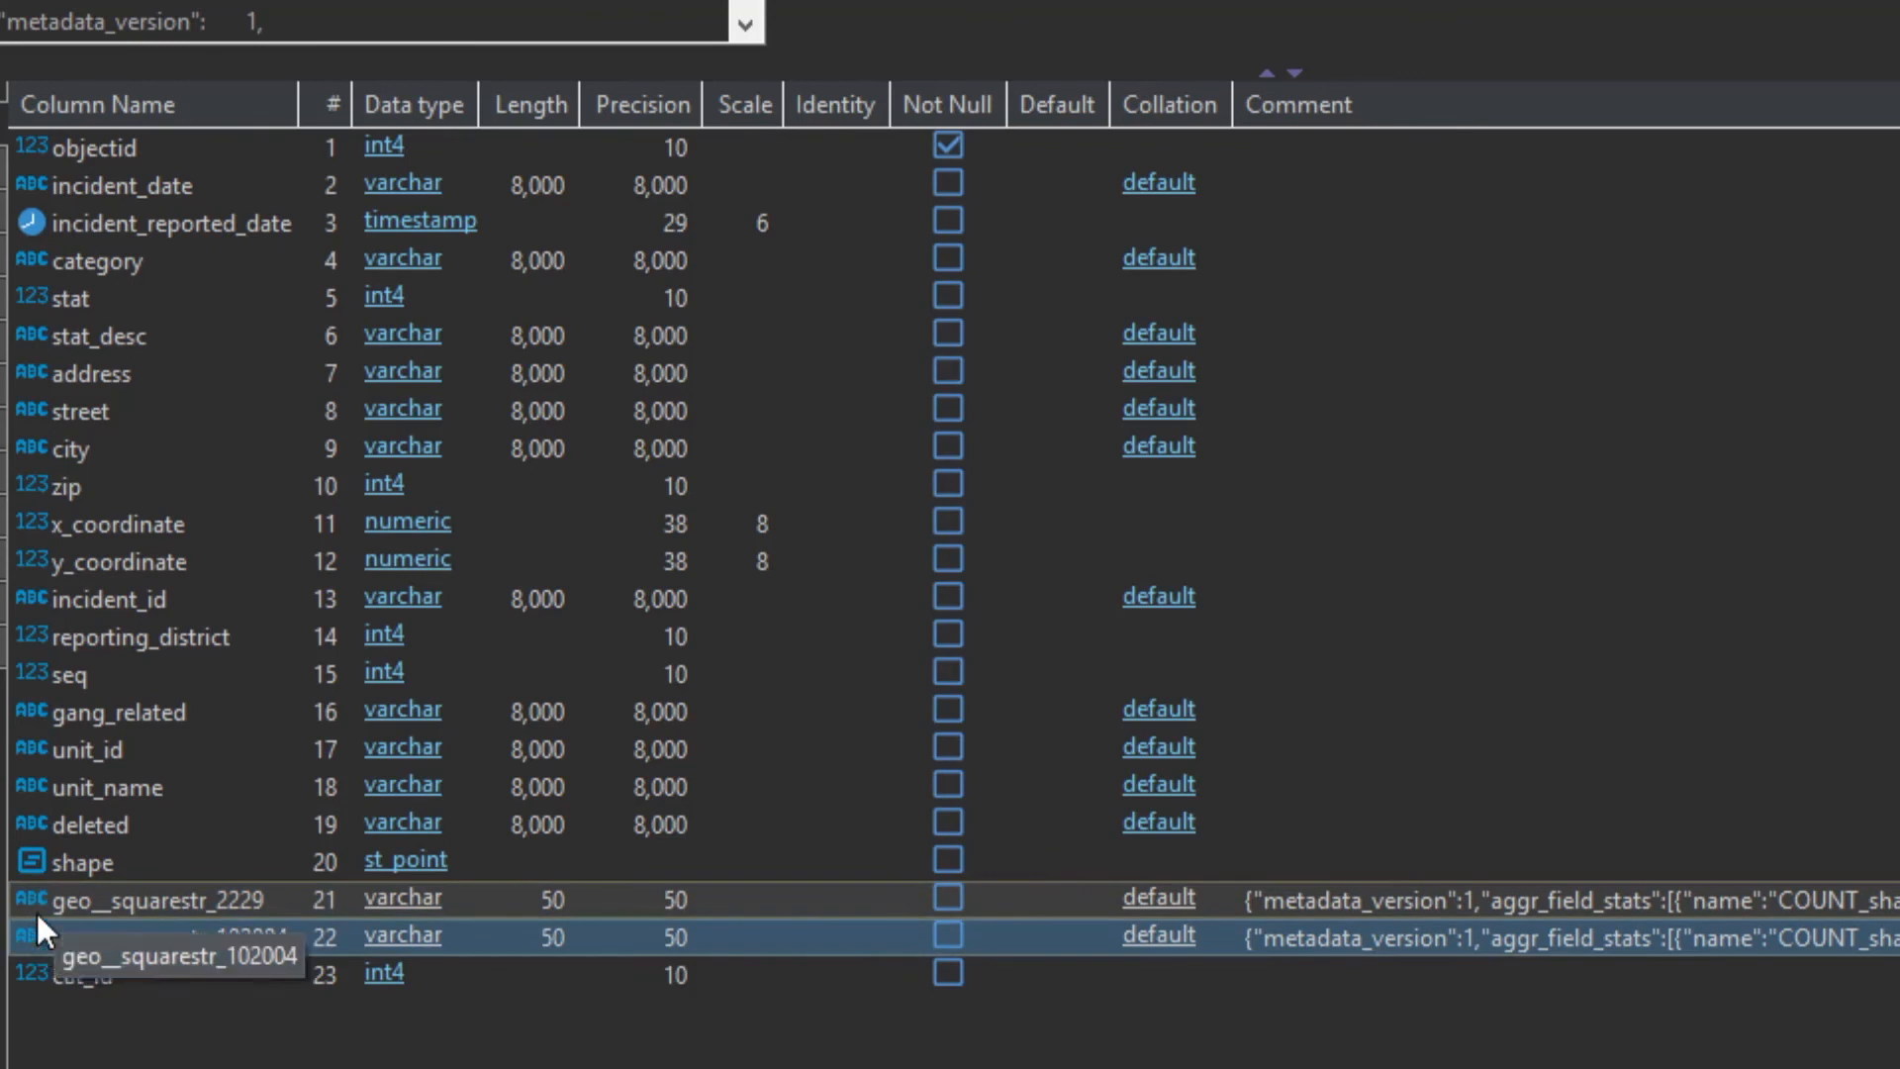
left_click(28, 897)
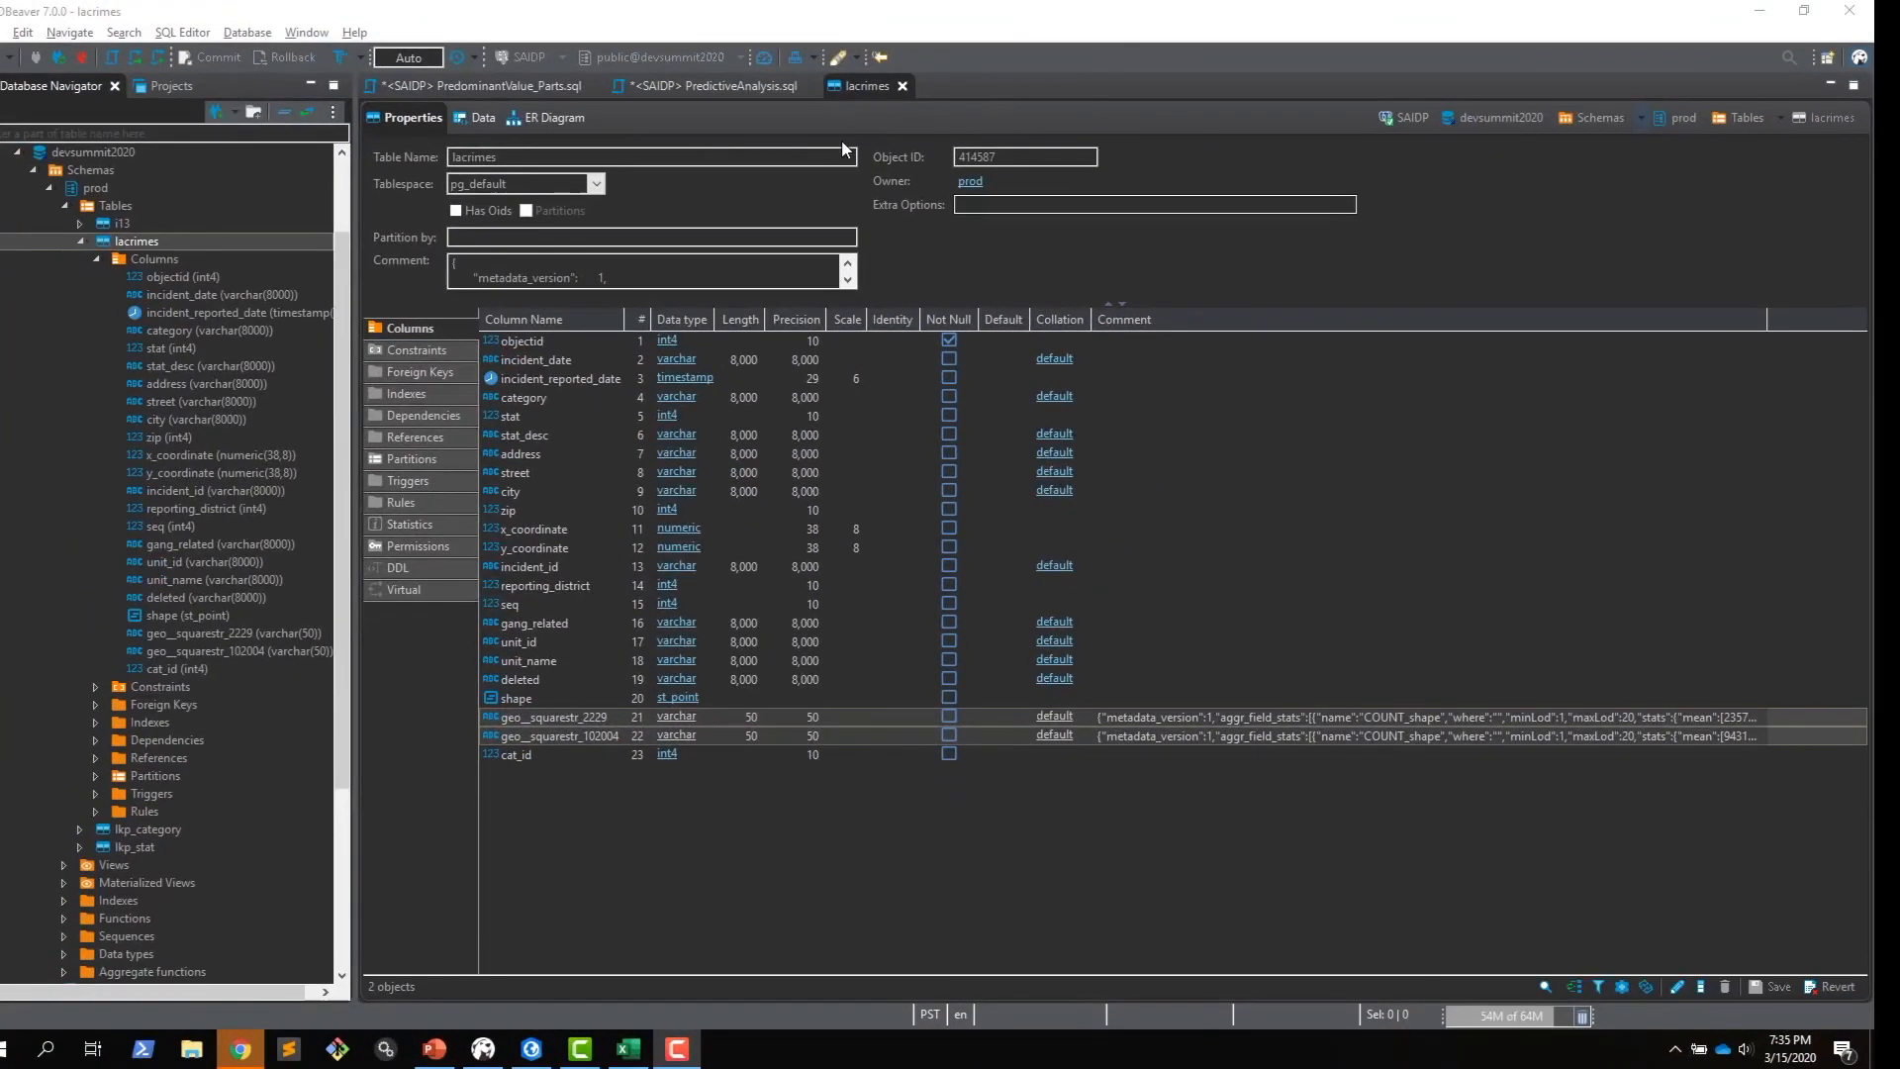
Run the Feature Binning Columns query in PredominantValue_Parts.sql to list the shape and bin column values of prod.lacrimes
left_click(420, 83)
left_click(621, 287)
left_click_drag(479, 273, 415, 198)
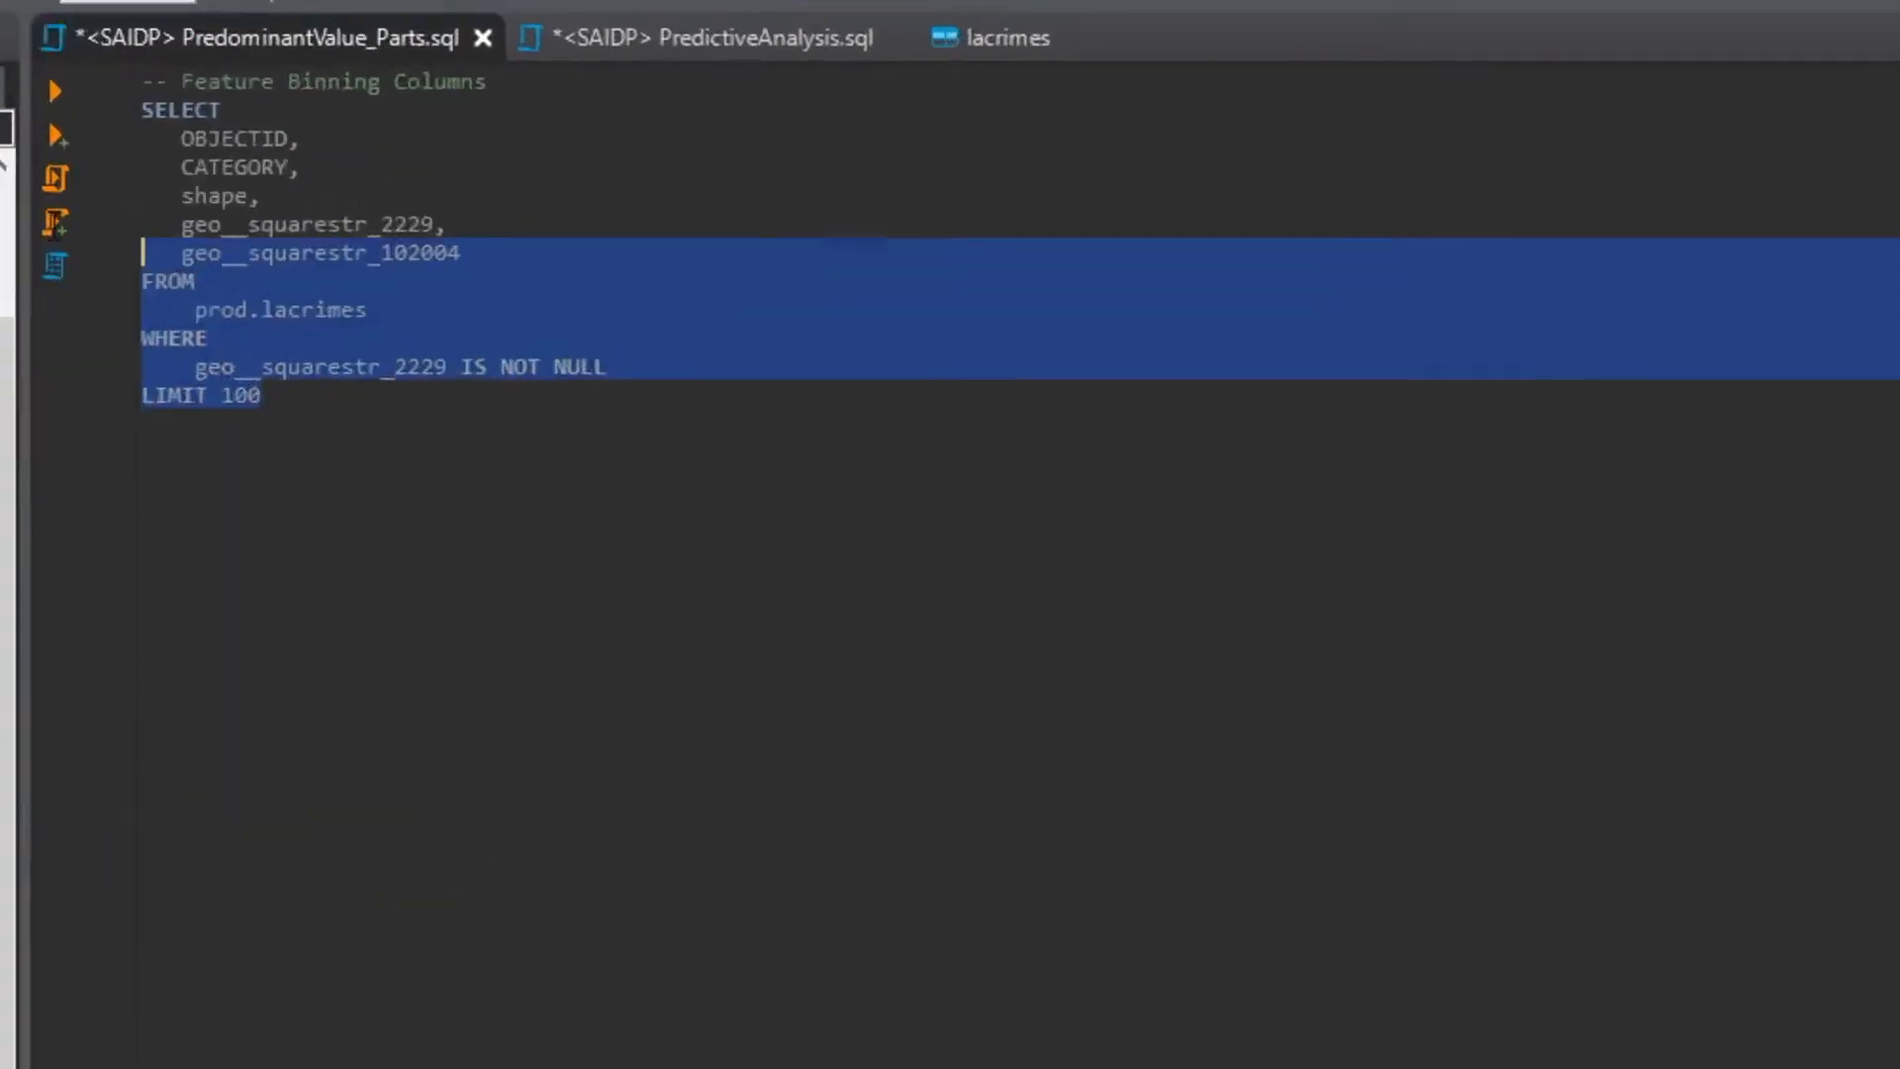
left_click_drag(142, 252, 142, 82)
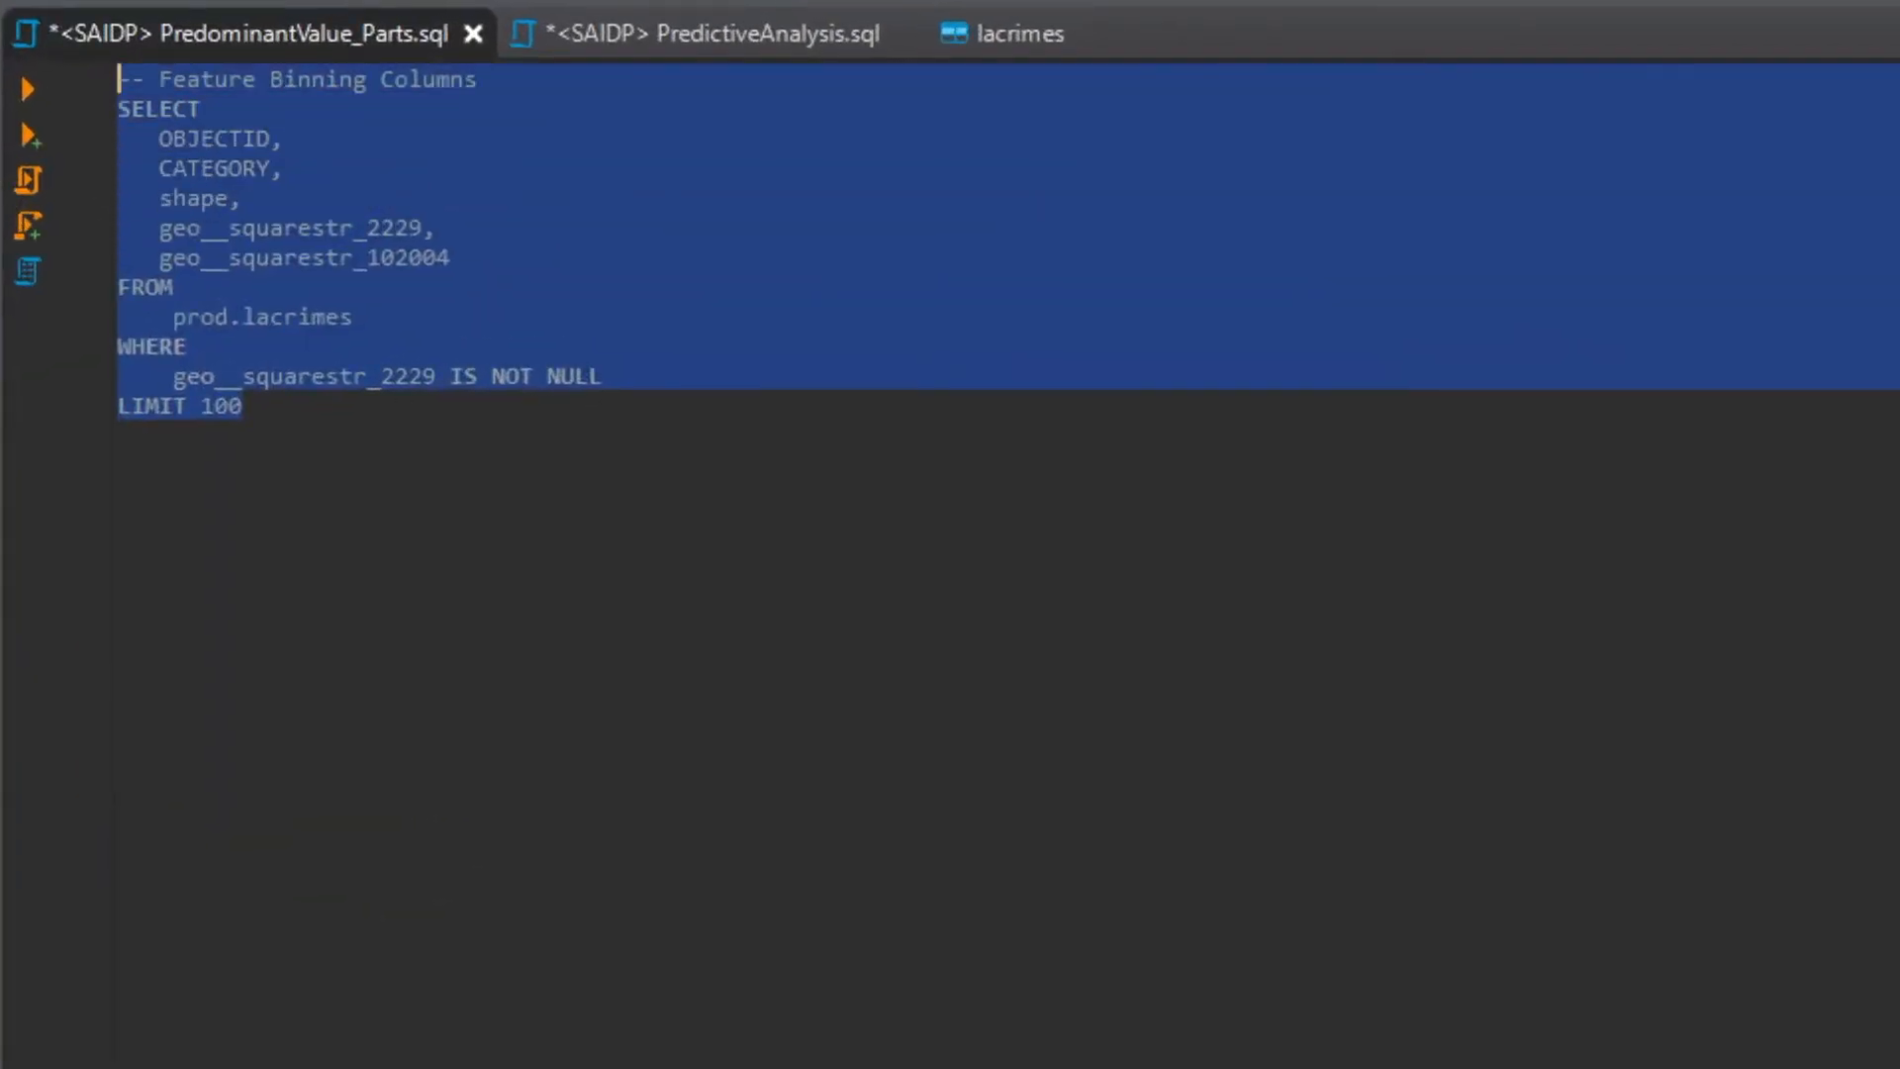
left_click(26, 89)
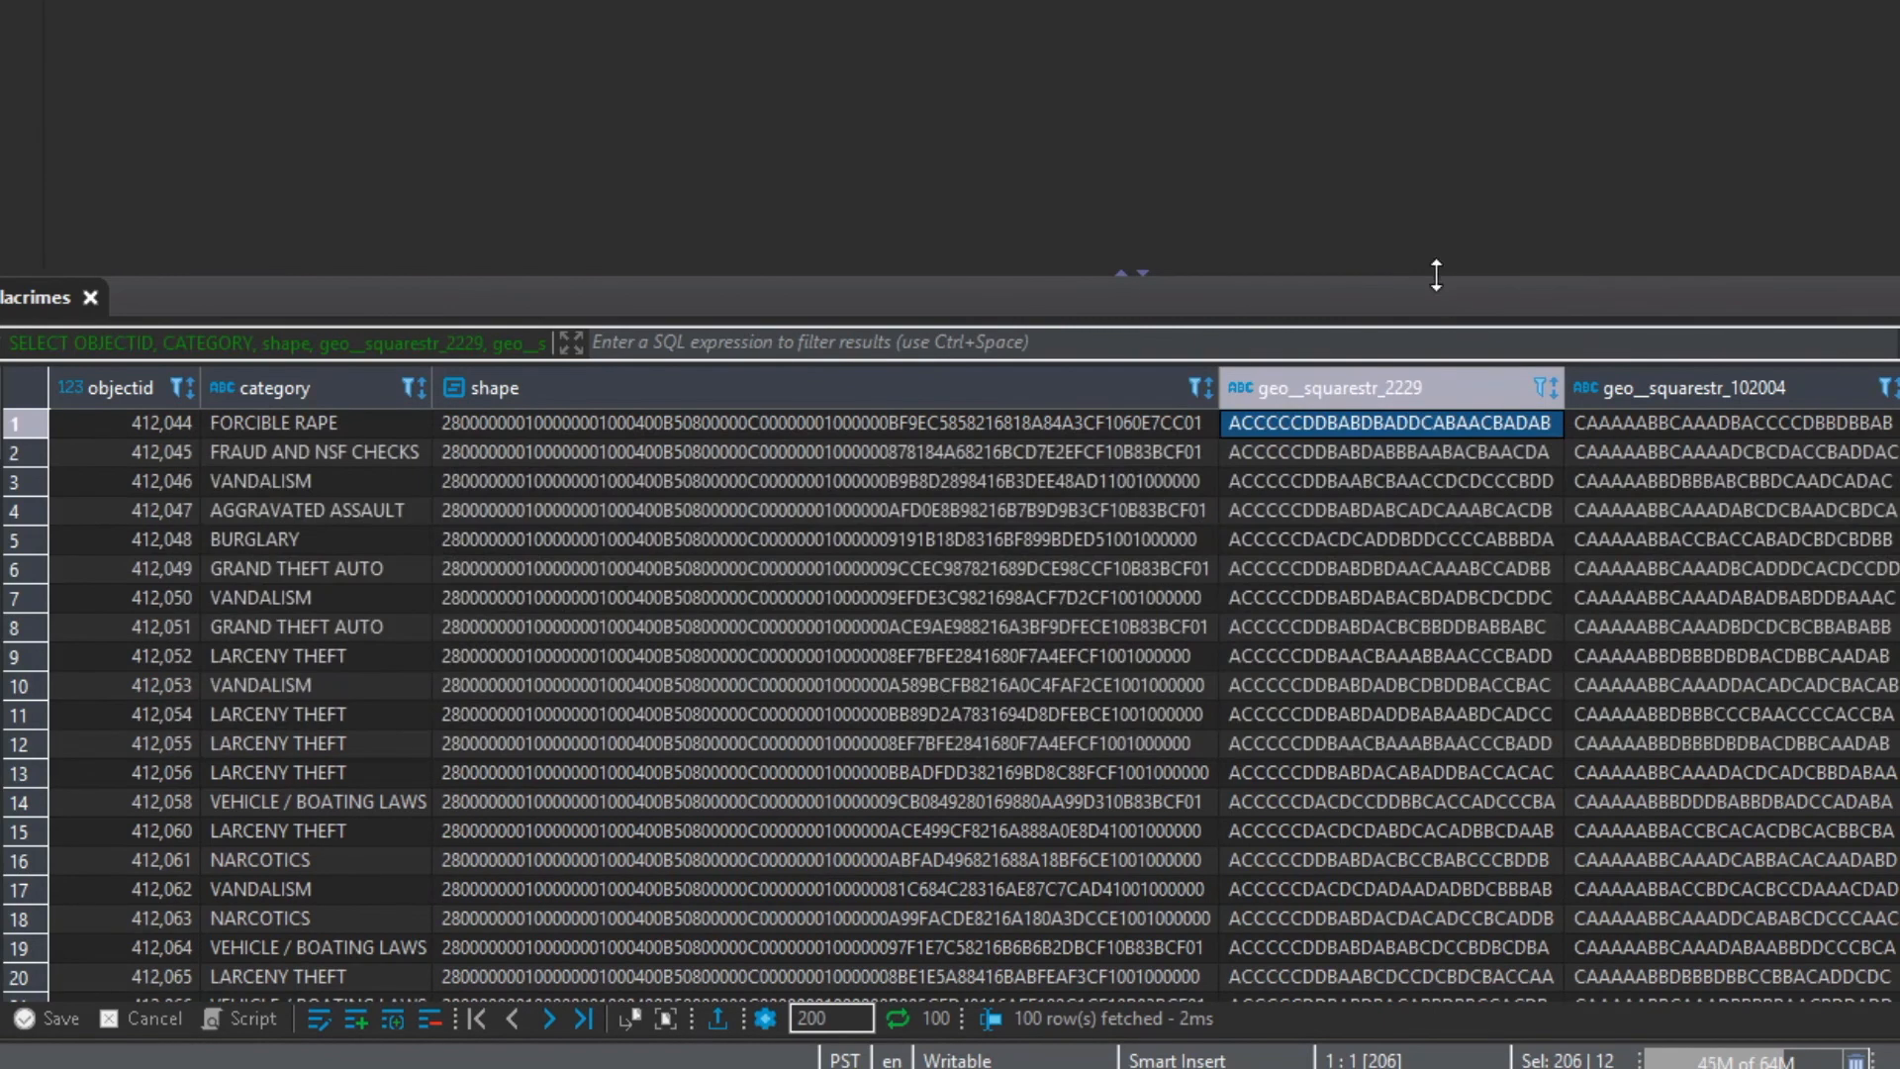
mouse_move(1397, 399)
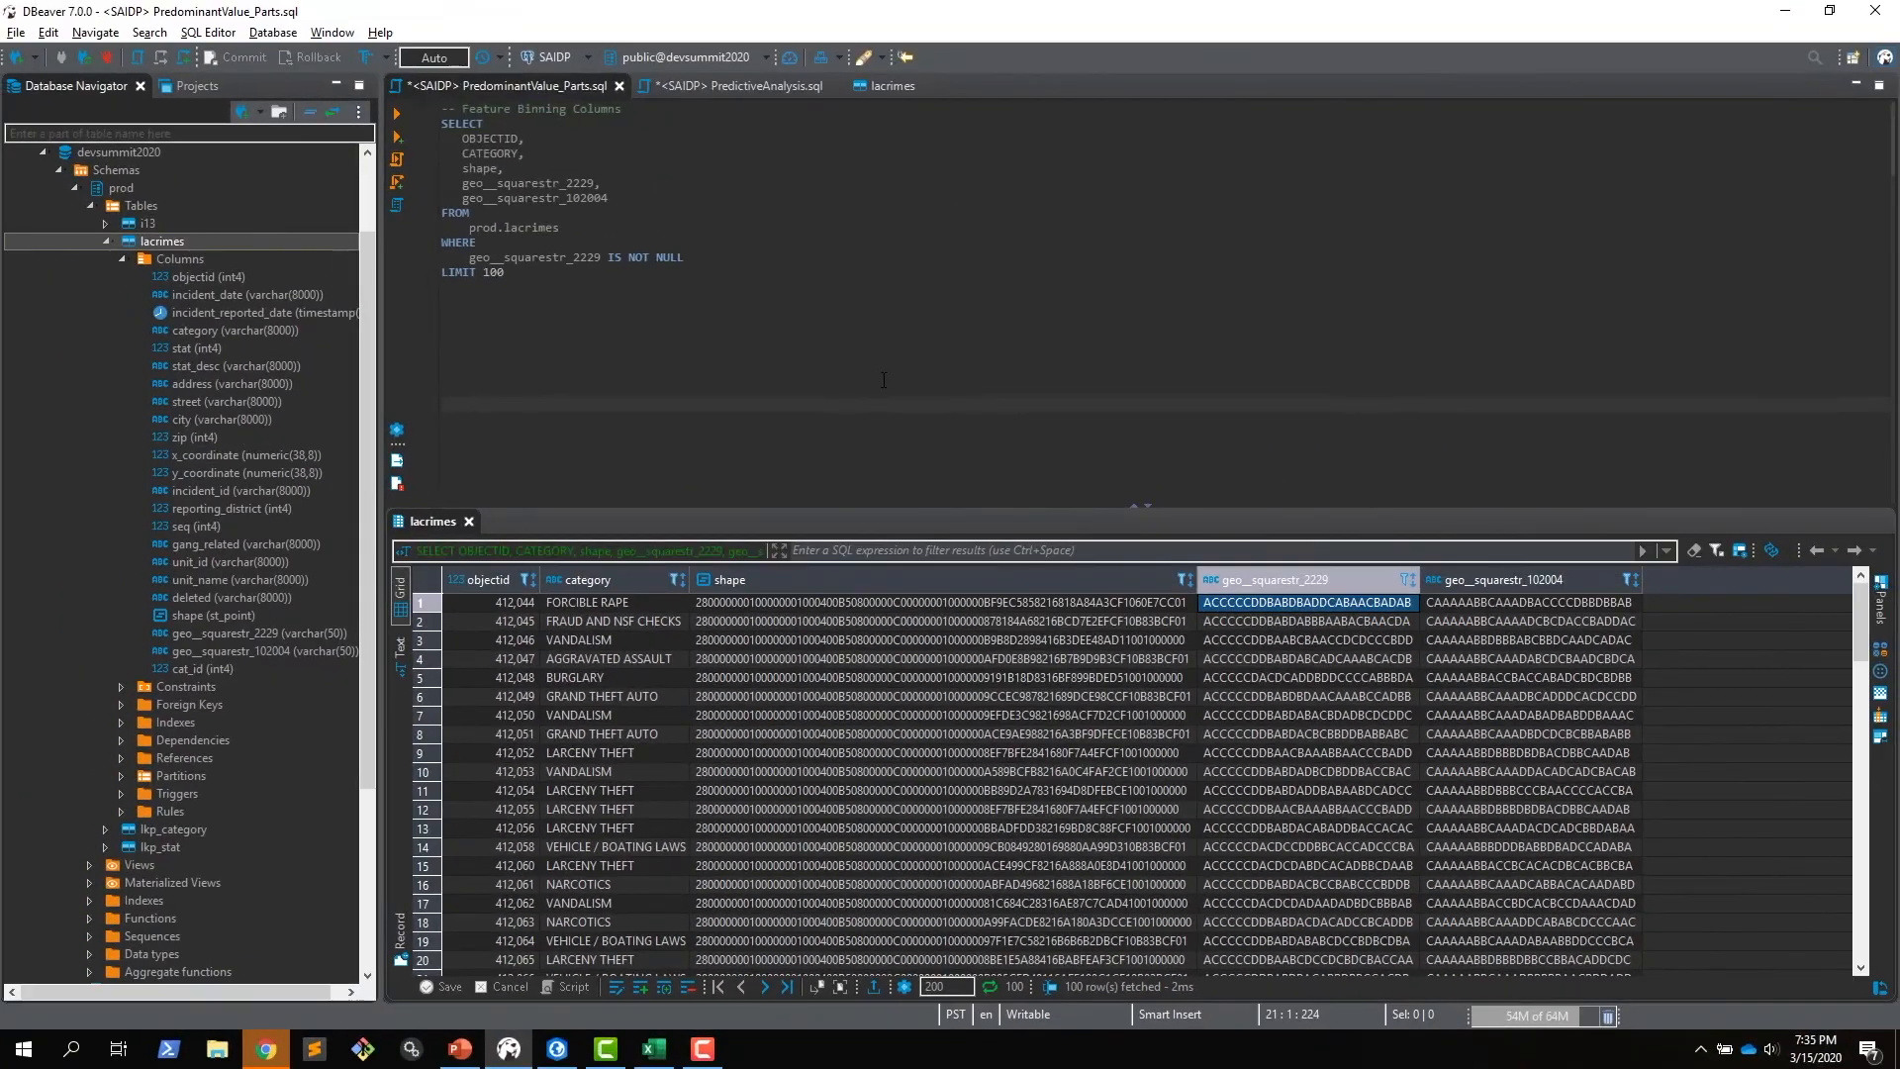
Examine the GROUP BY clause of the Simplified Feature Binning Query, including its substring of geo__squarestr_2229 and the length argument 17
left_click(904, 308)
scroll(904, 308, "down", 9)
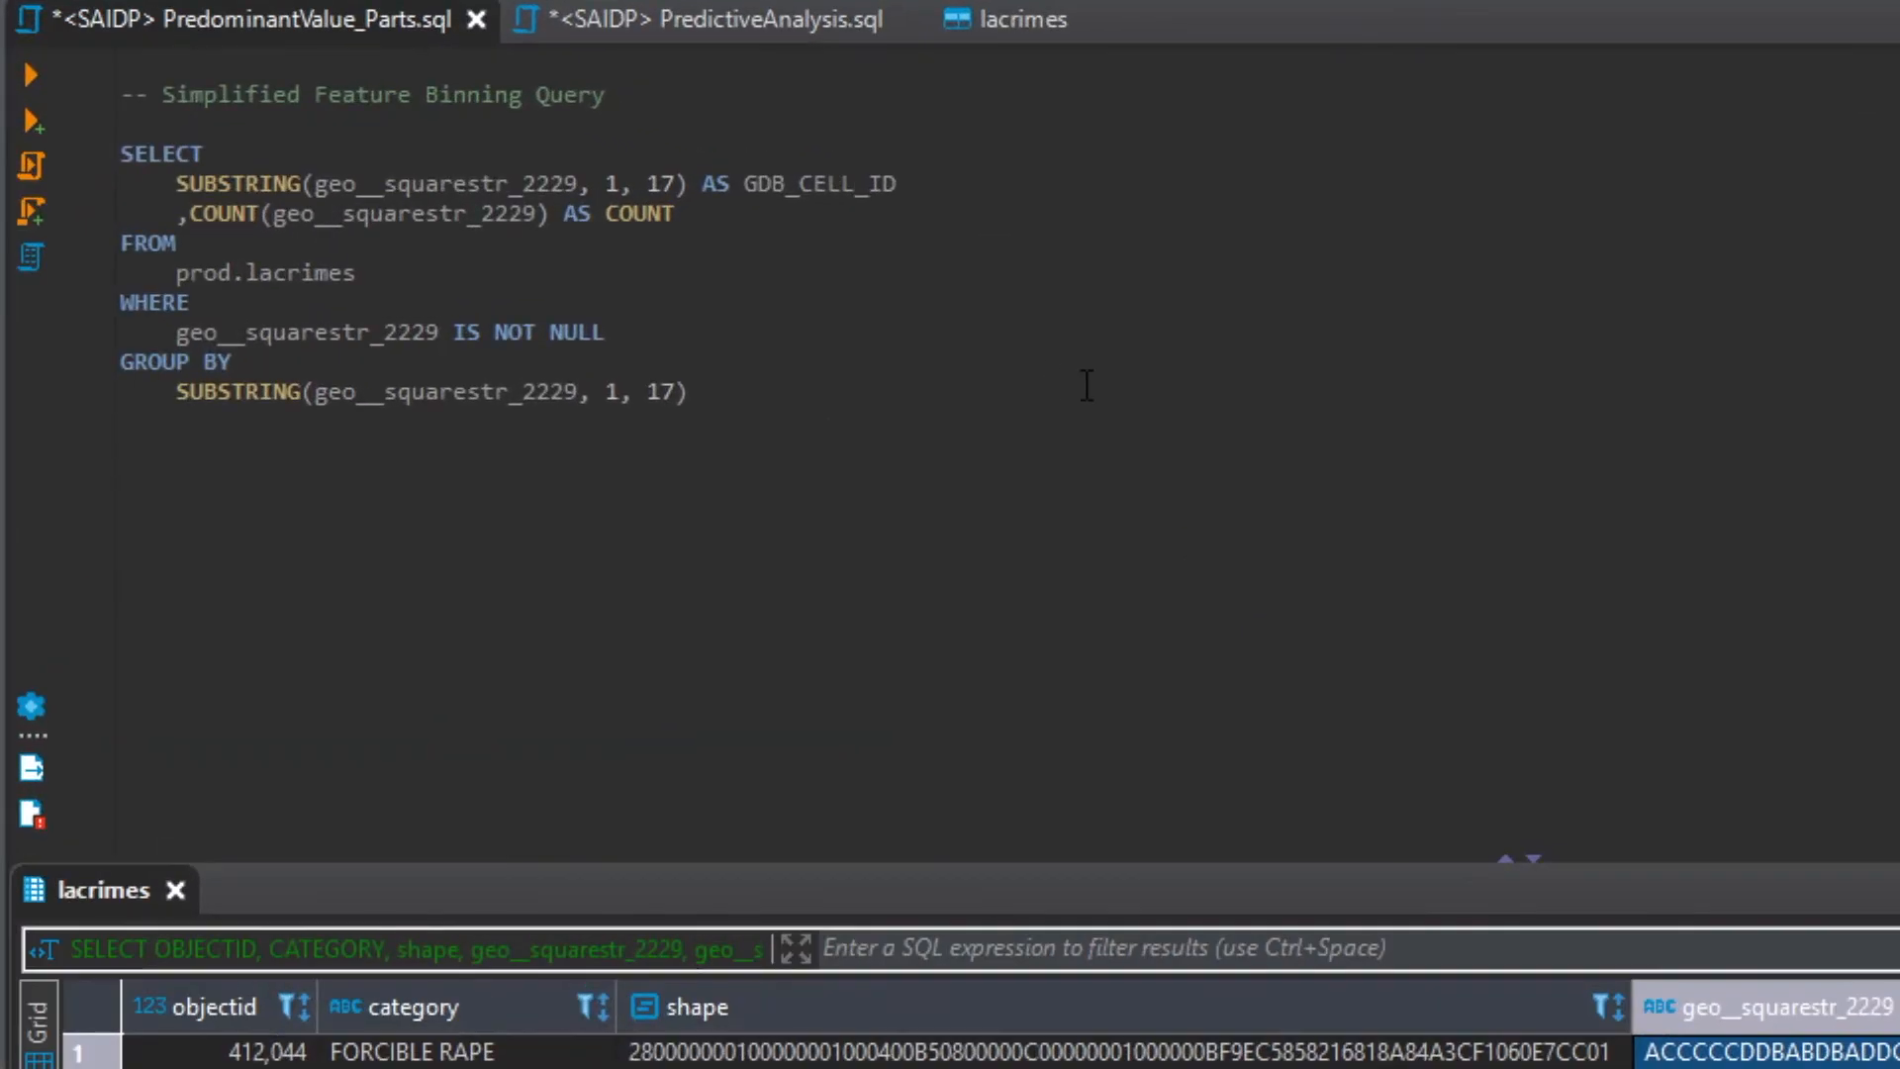
key("ctrl+6")
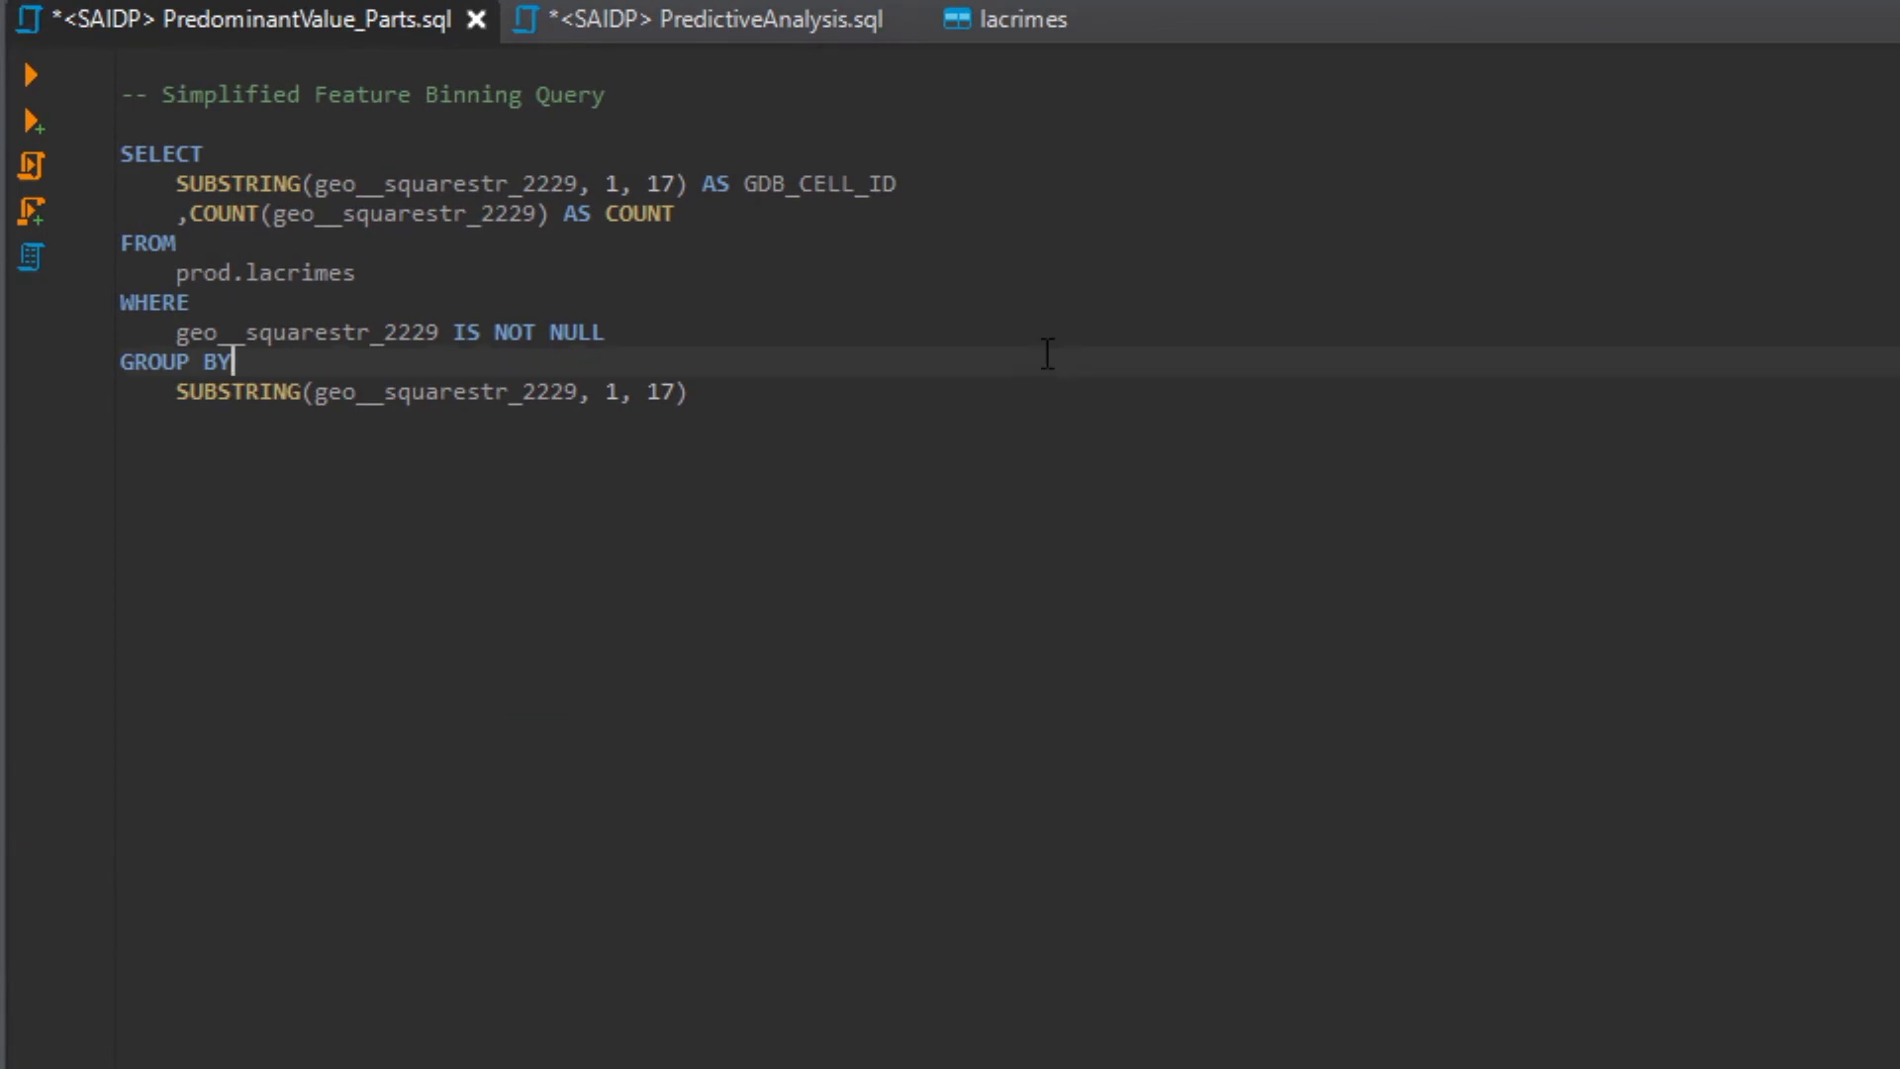
left_click(1055, 382)
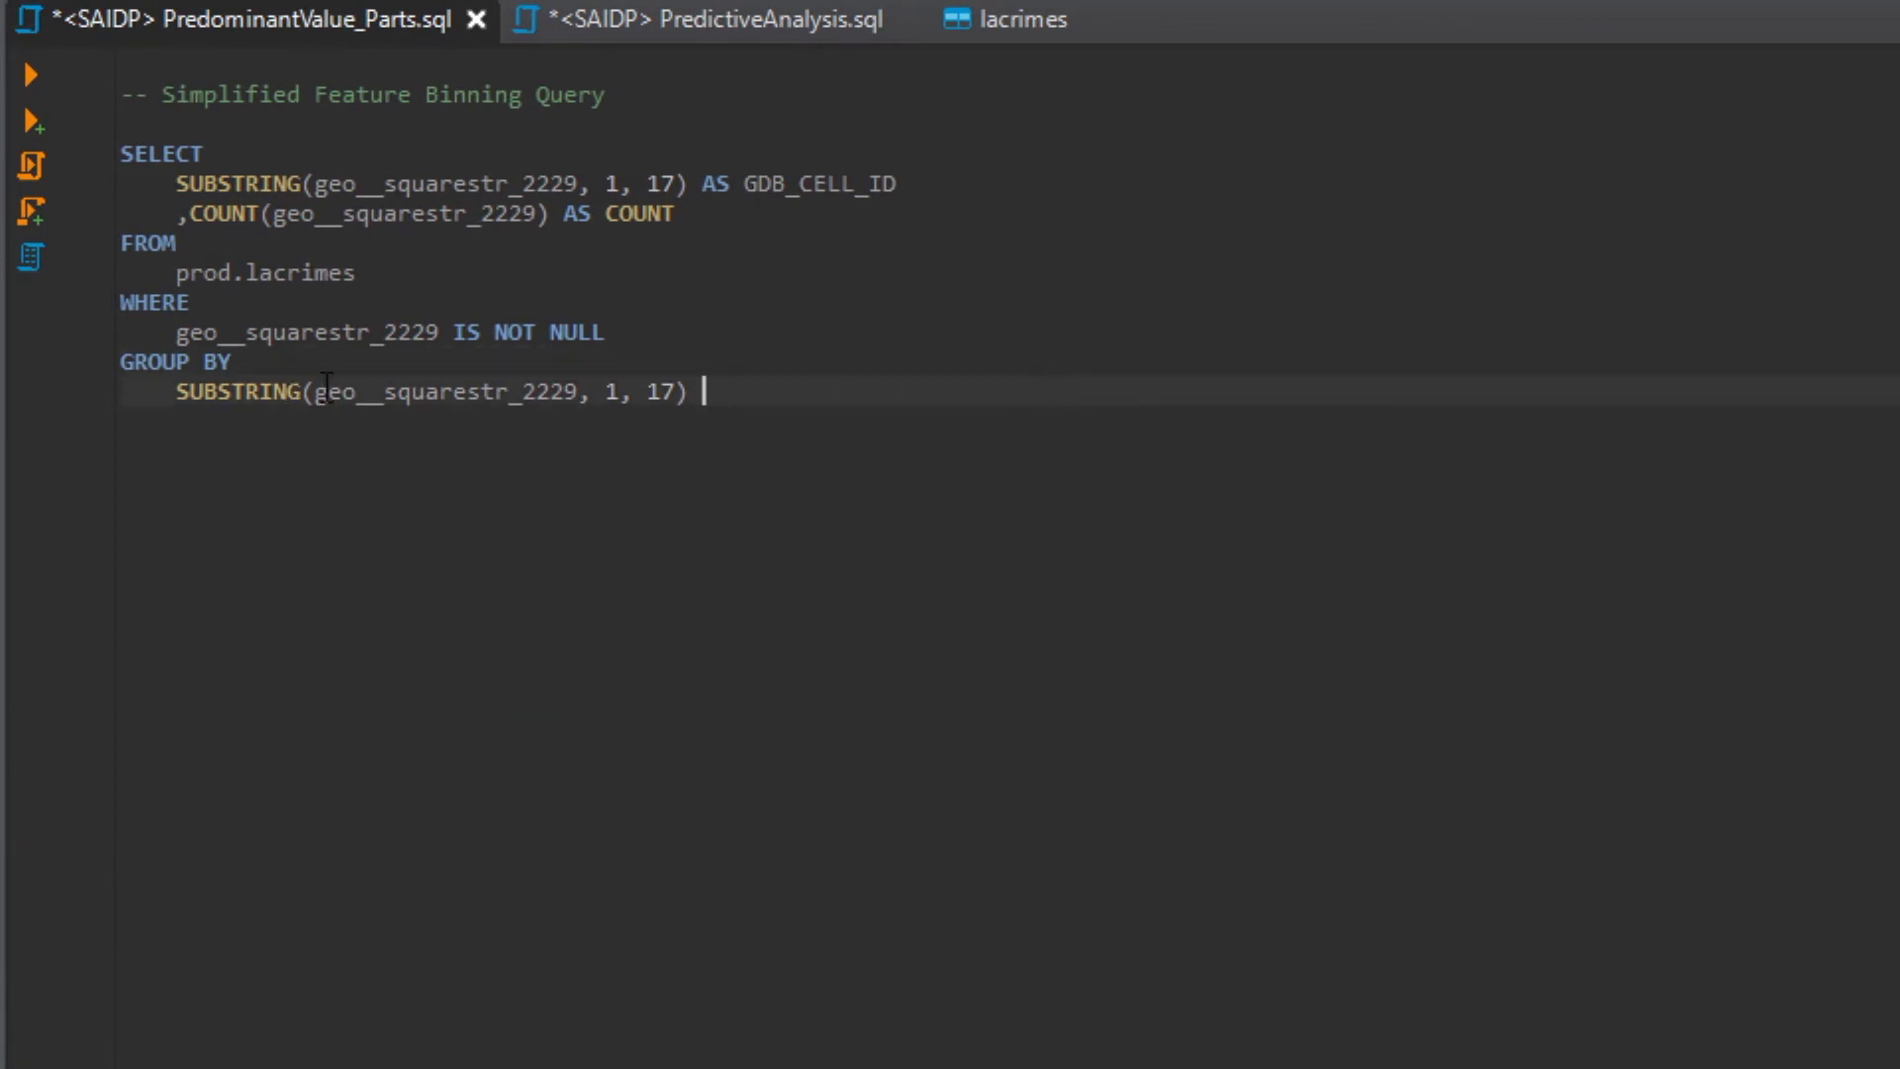
left_click_drag(315, 391, 565, 389)
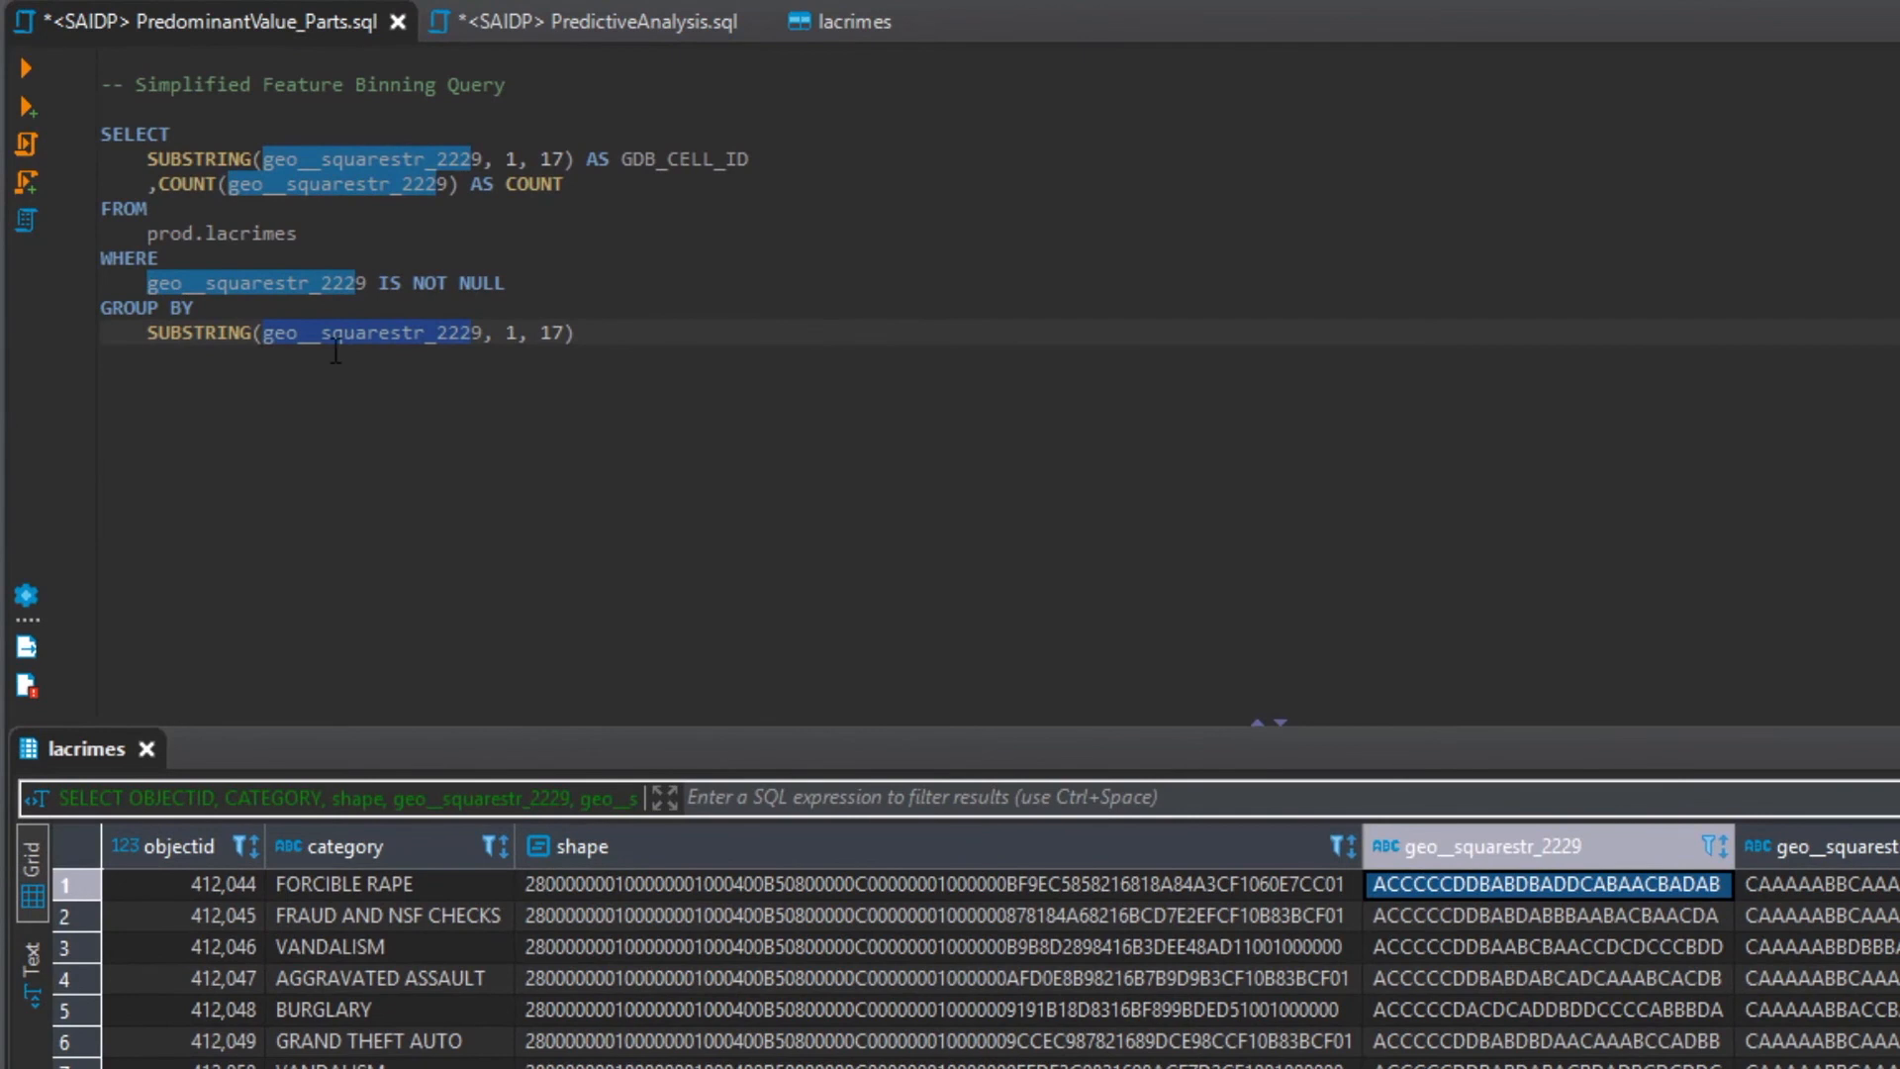
left_click(297, 358)
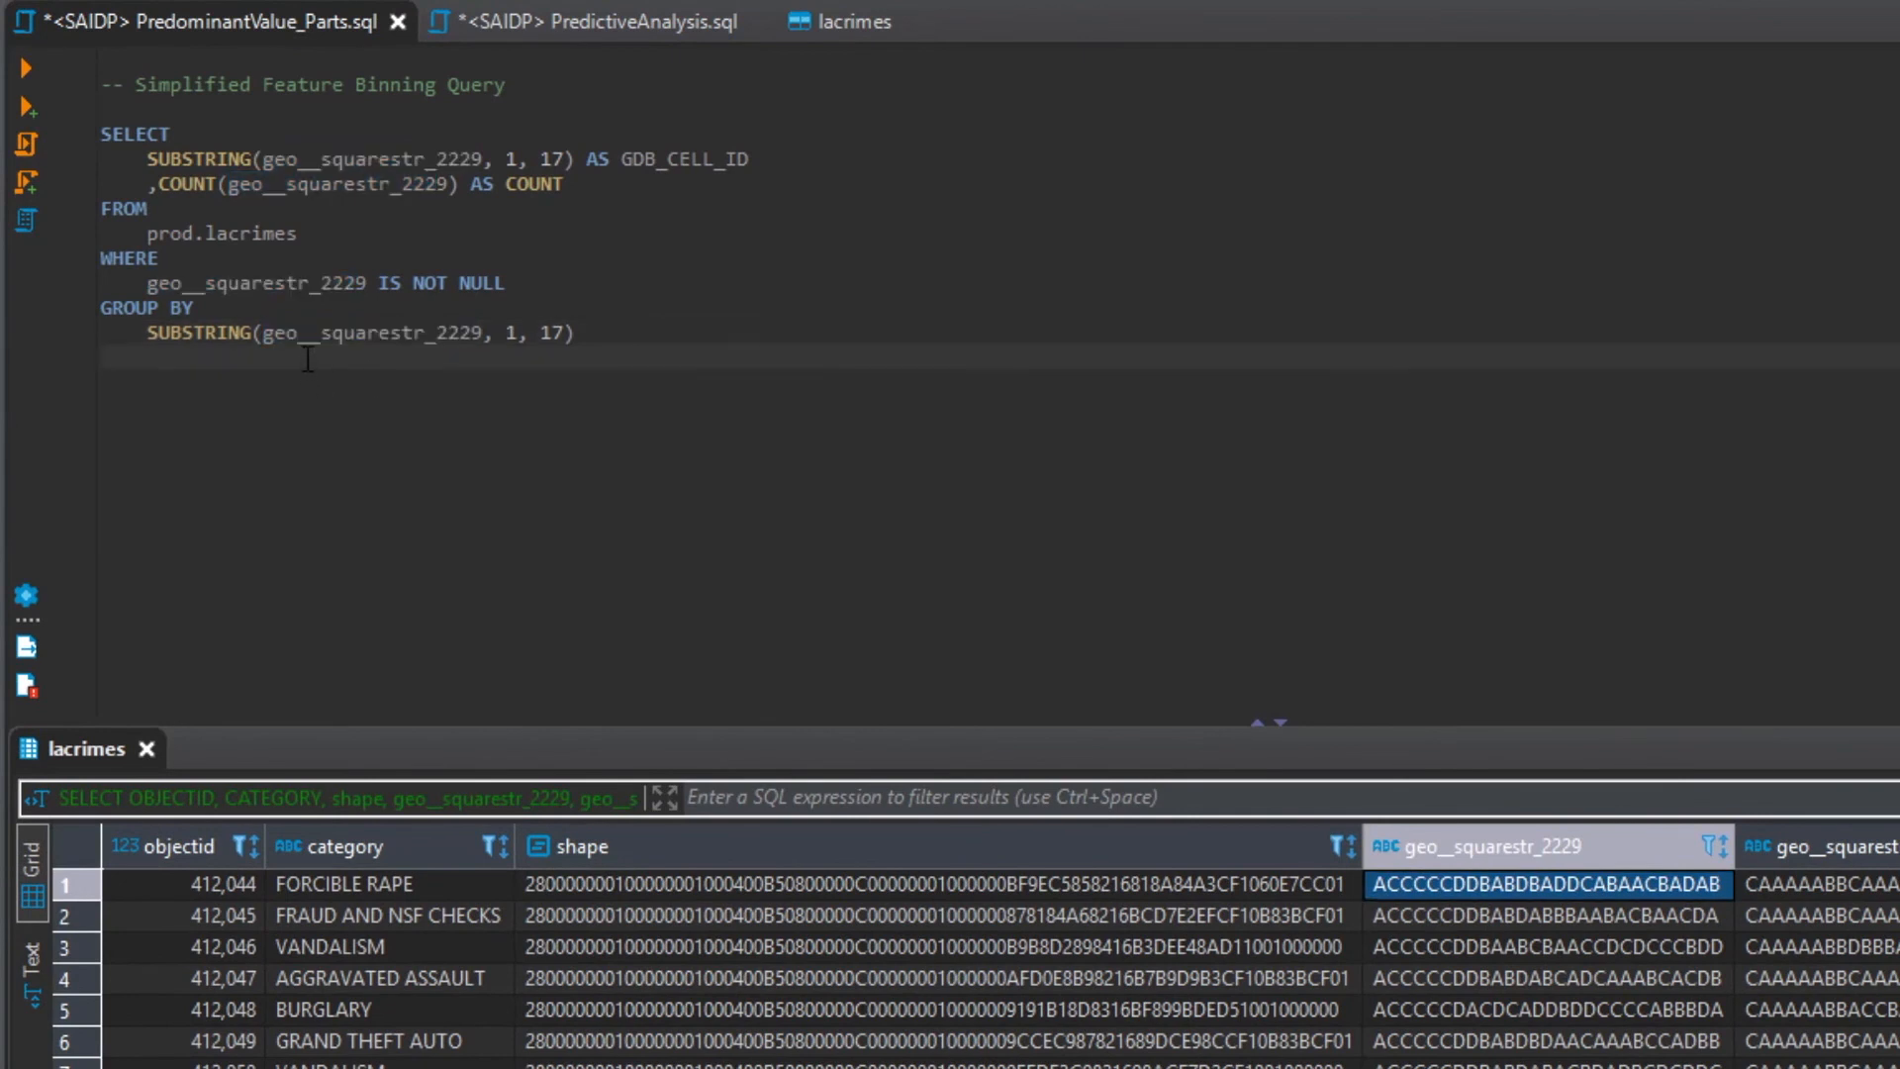
left_click_drag(625, 337, 69, 317)
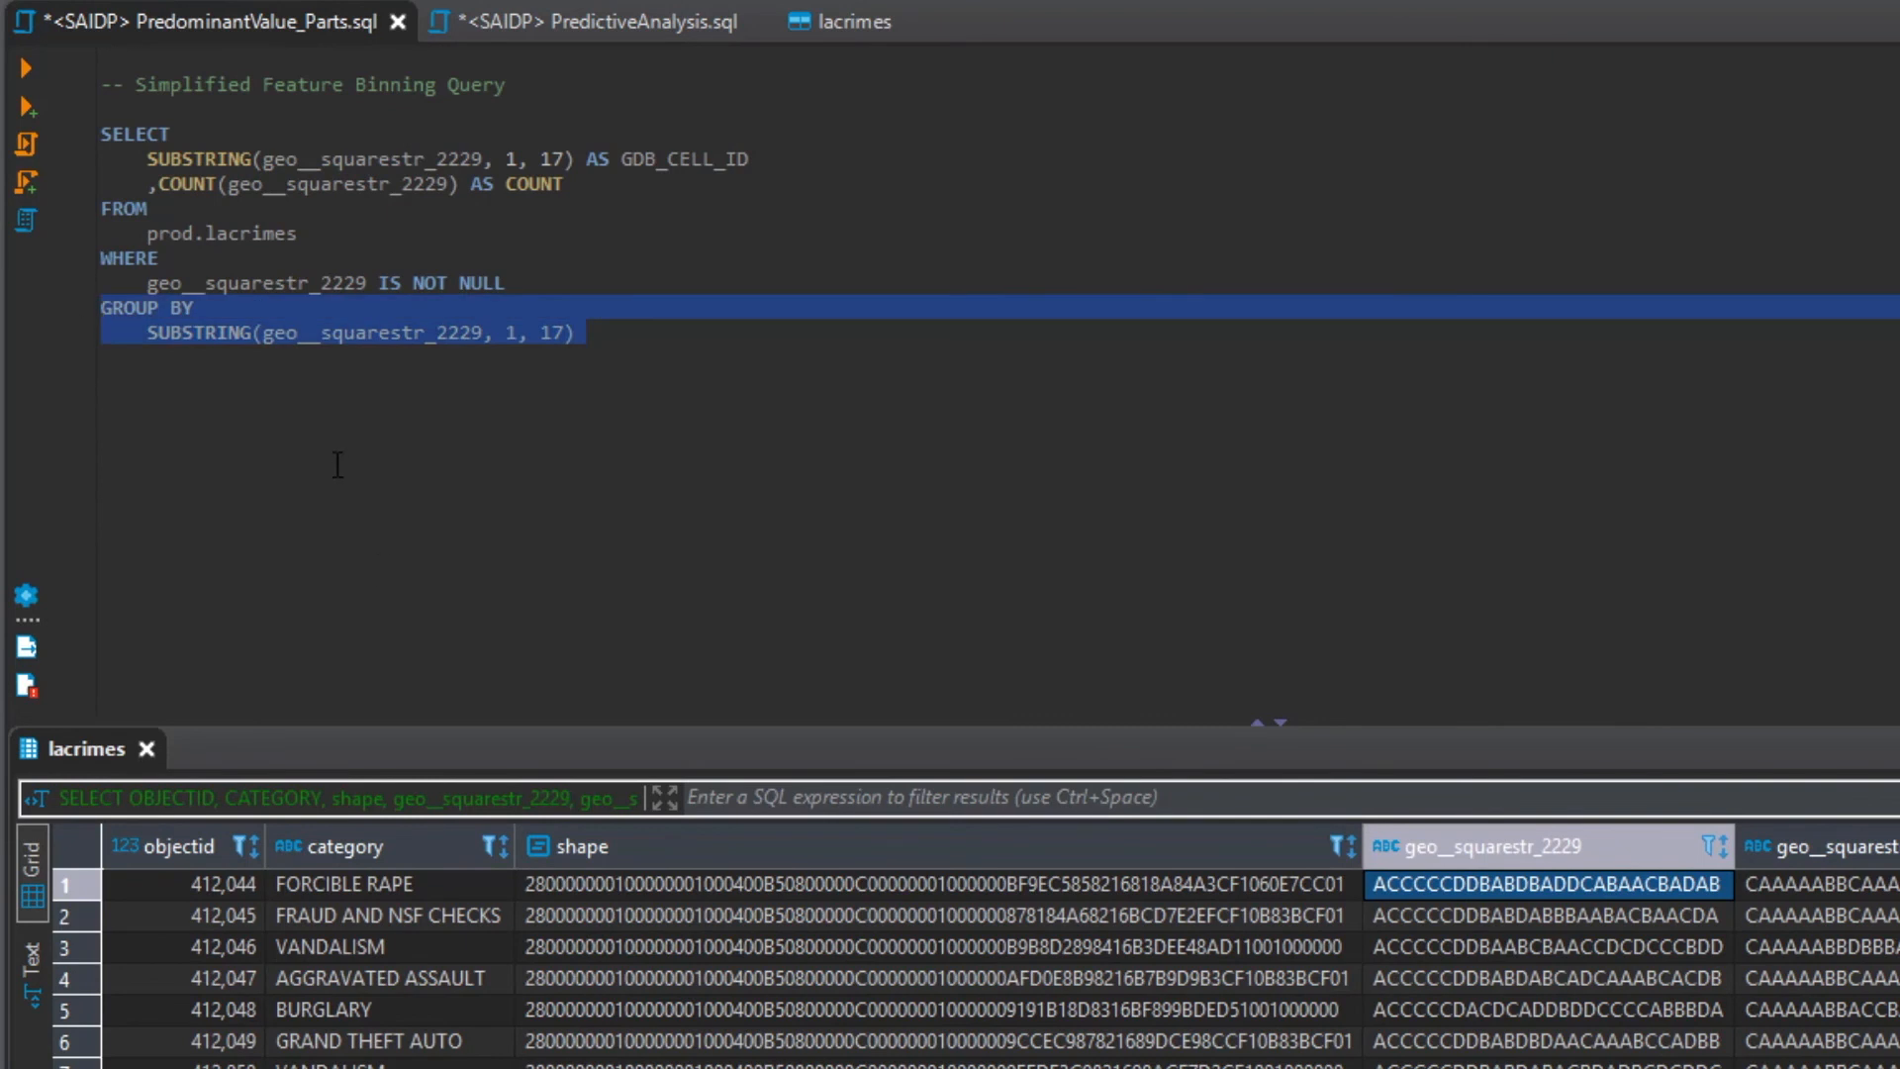
left_click(334, 373)
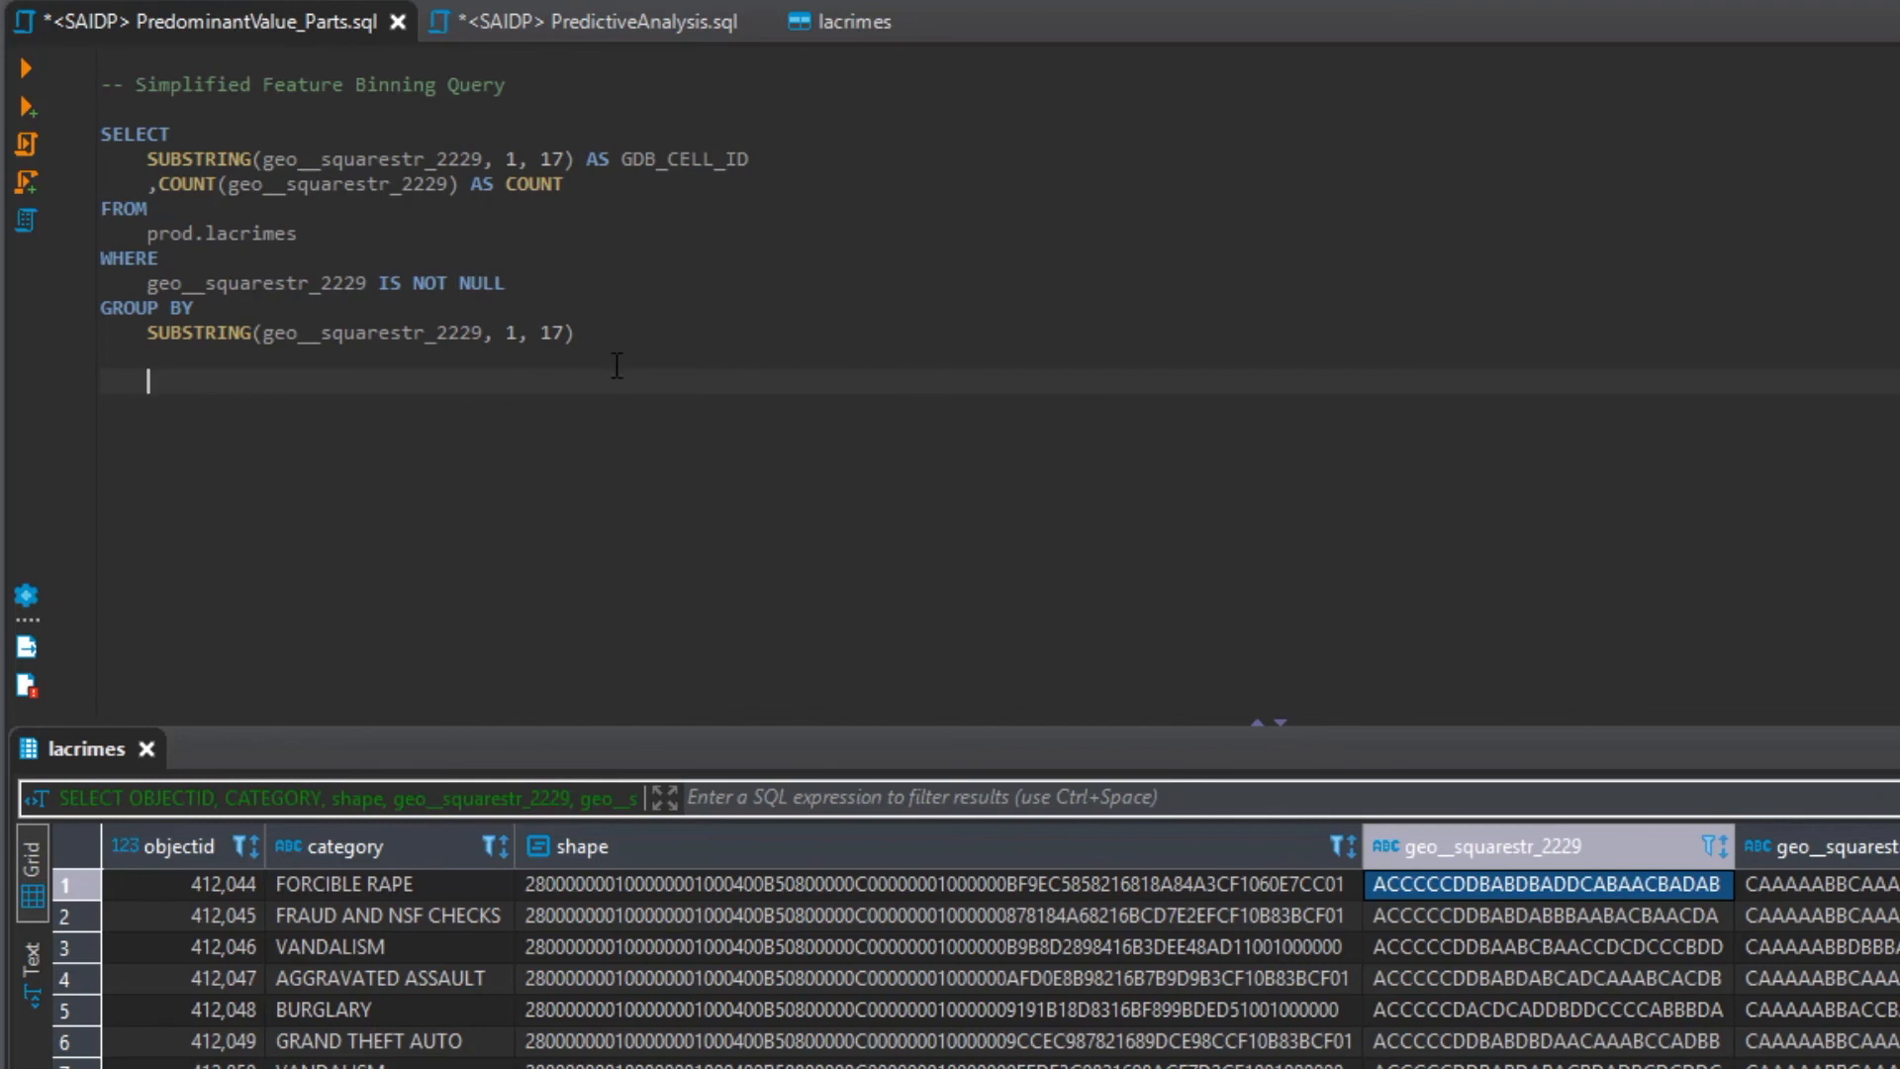
left_click(564, 332)
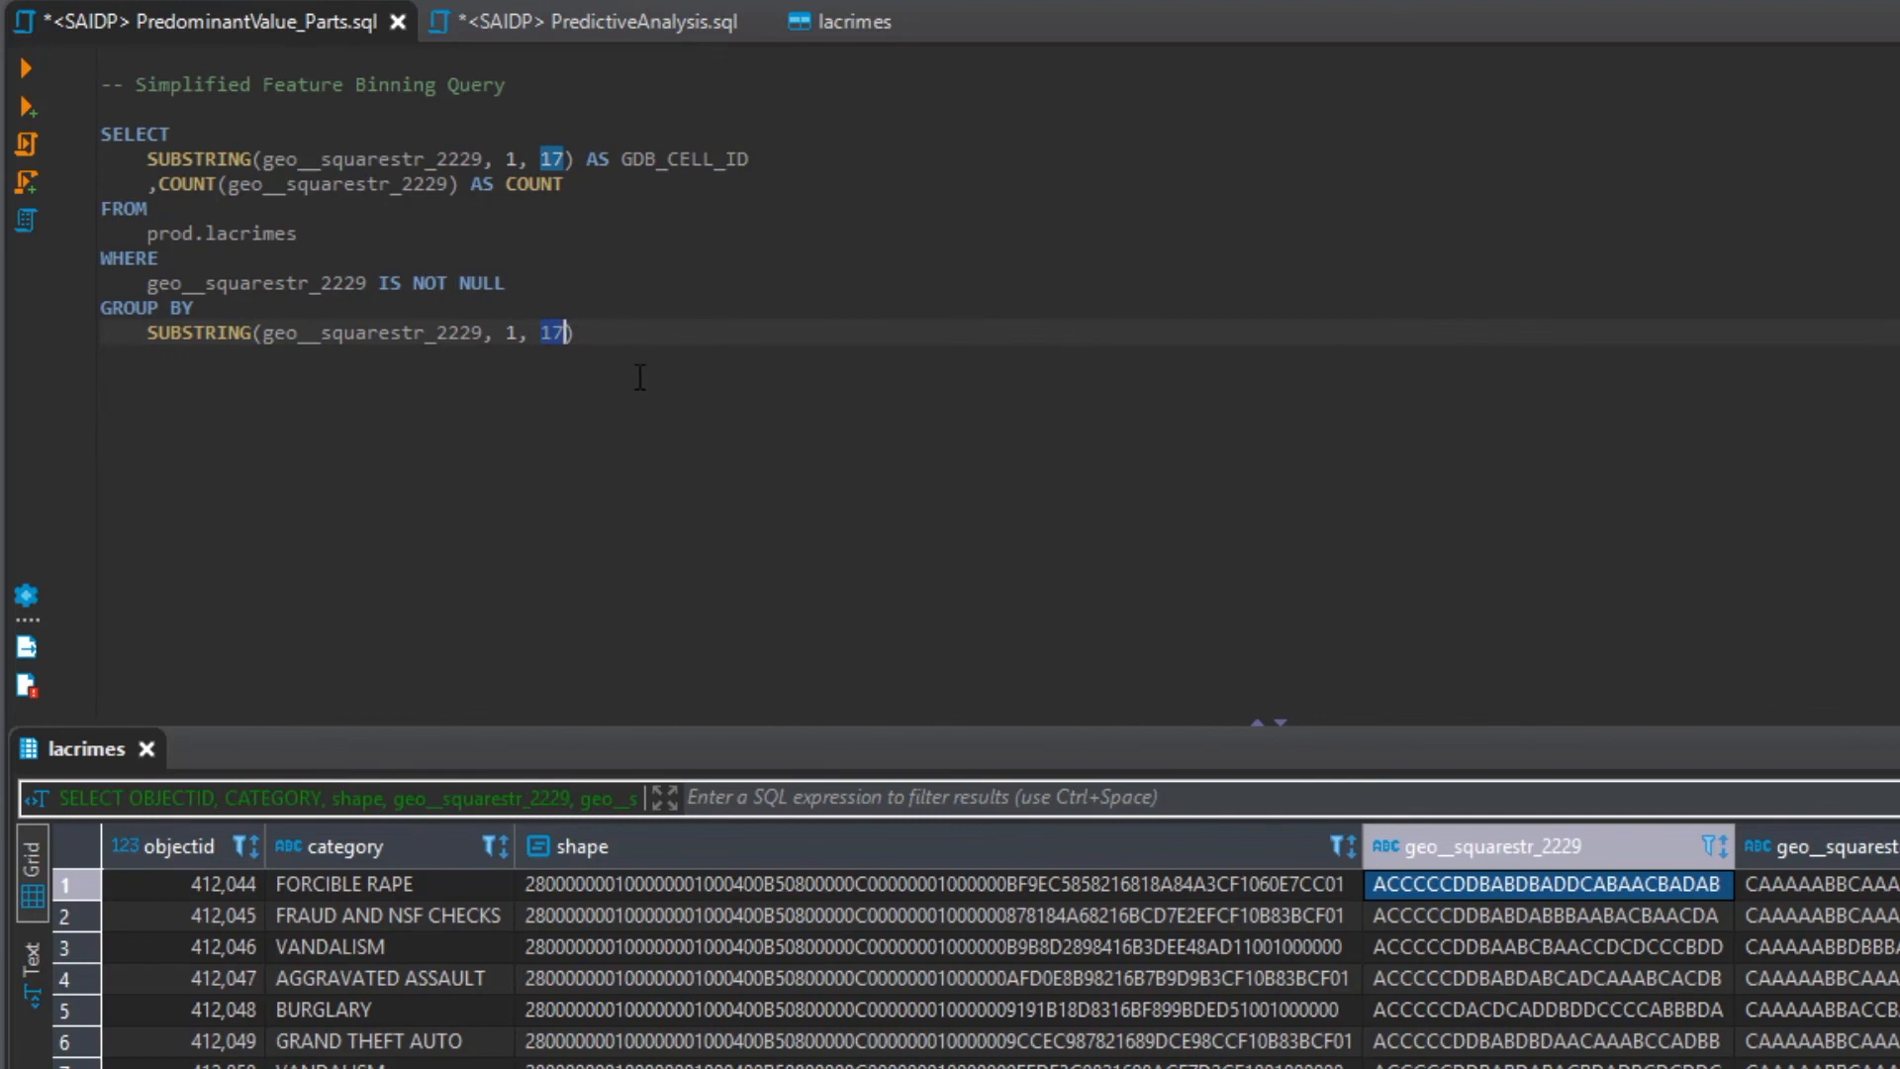
left_click(616, 334)
left_click_drag(616, 334, 102, 307)
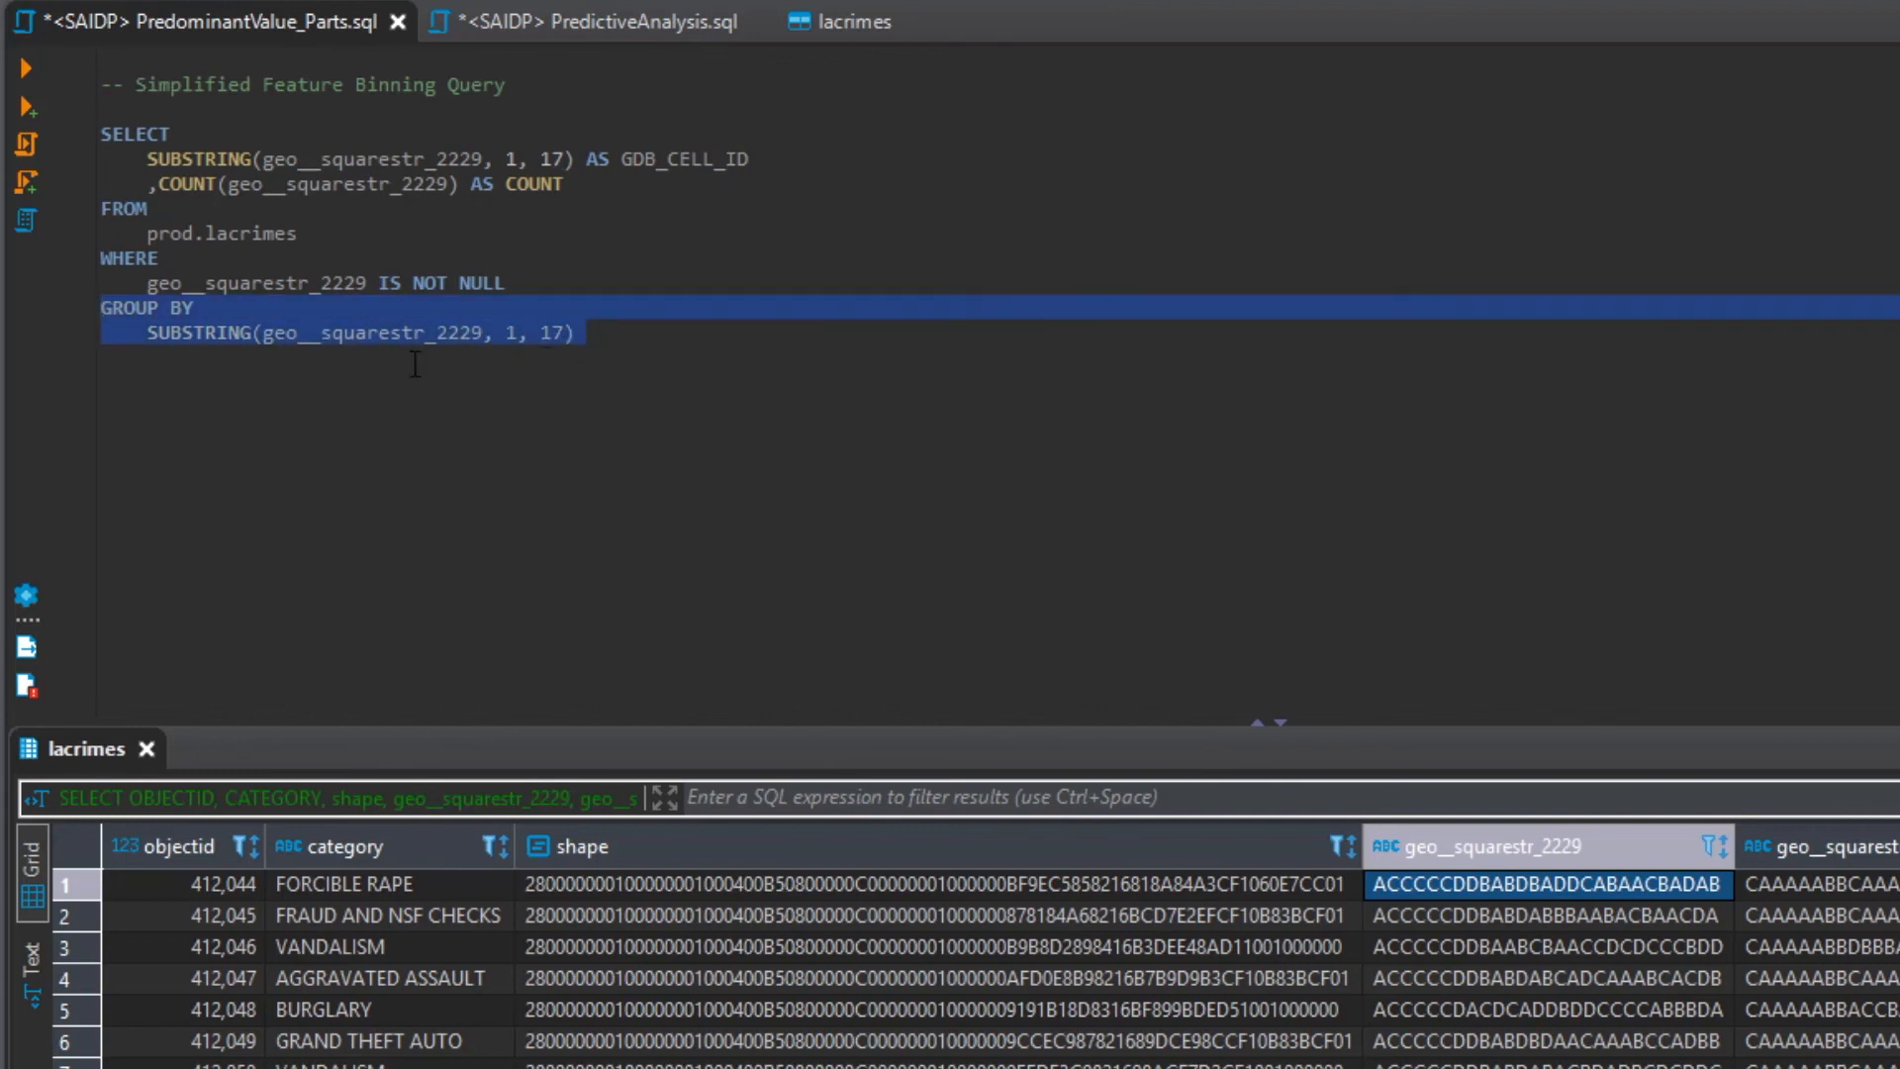
left_click(336, 333)
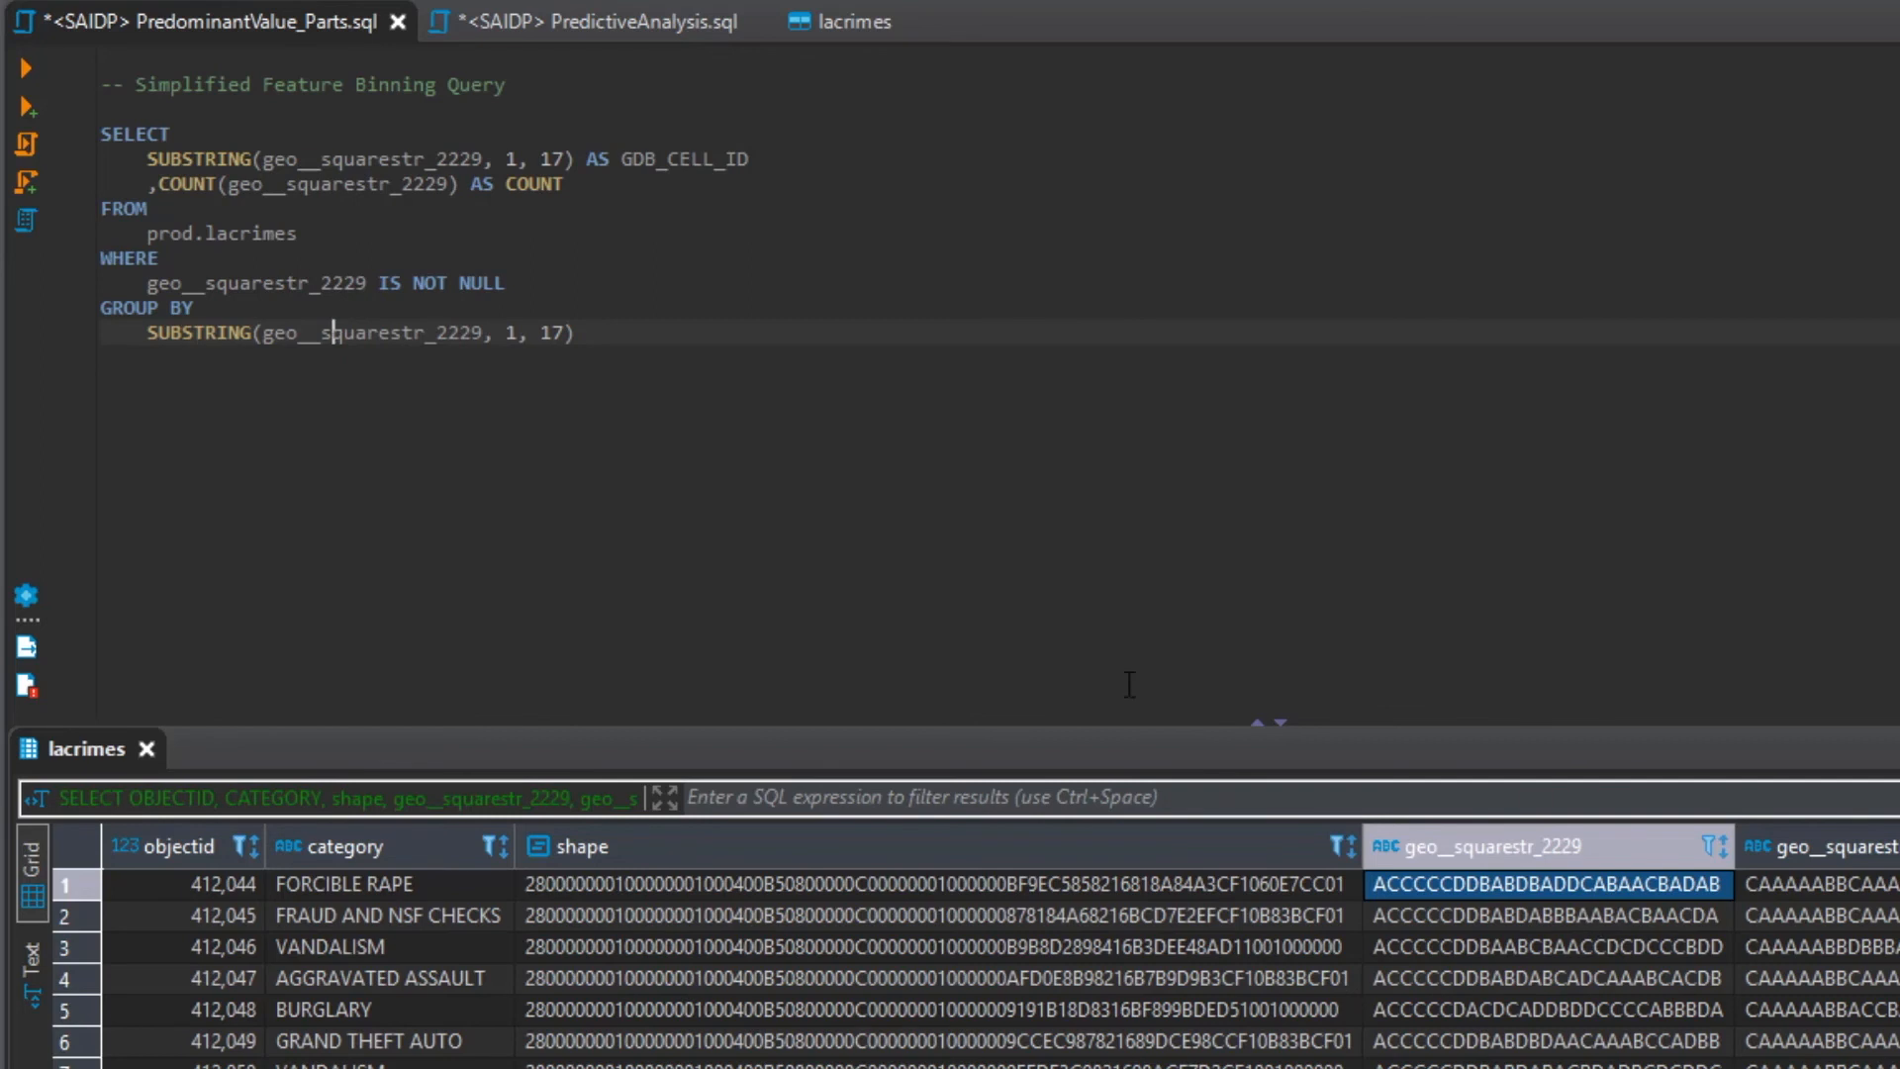
left_click_drag(110, 358, 32, 315)
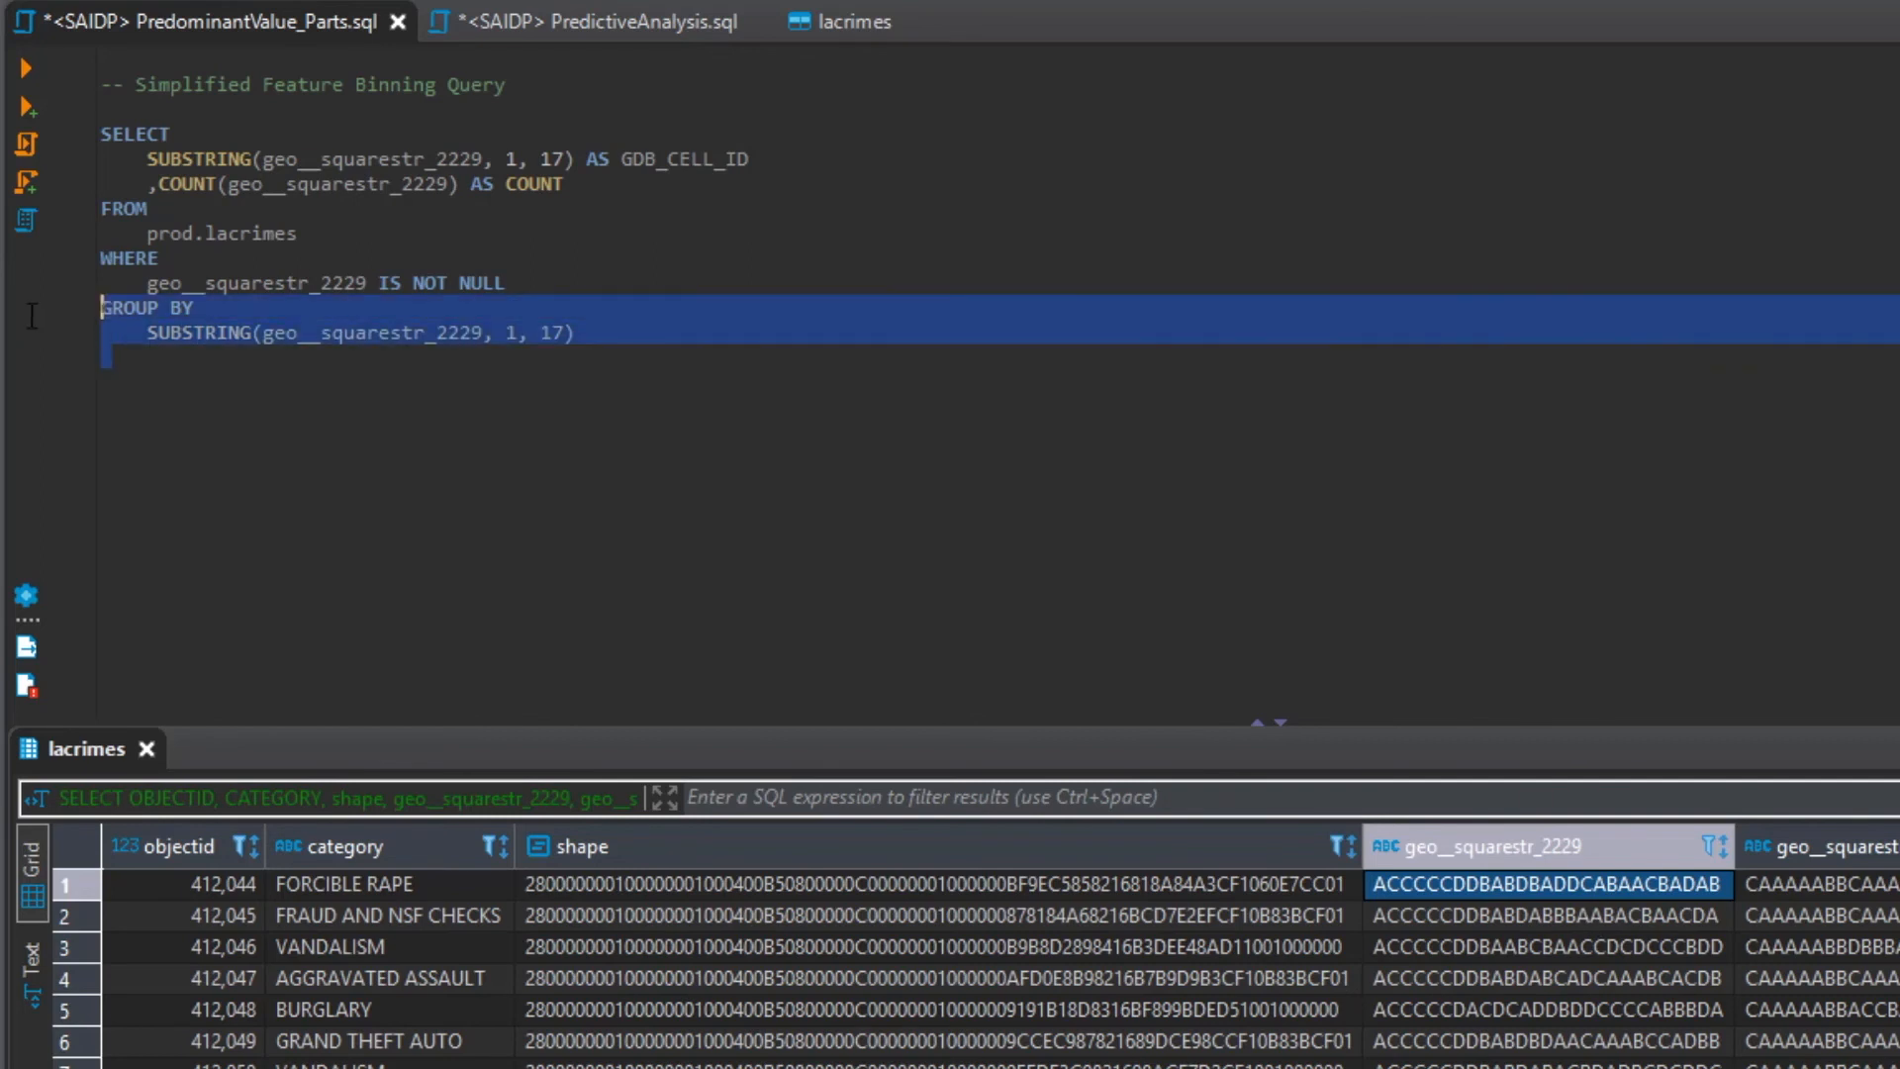
left_click(247, 346)
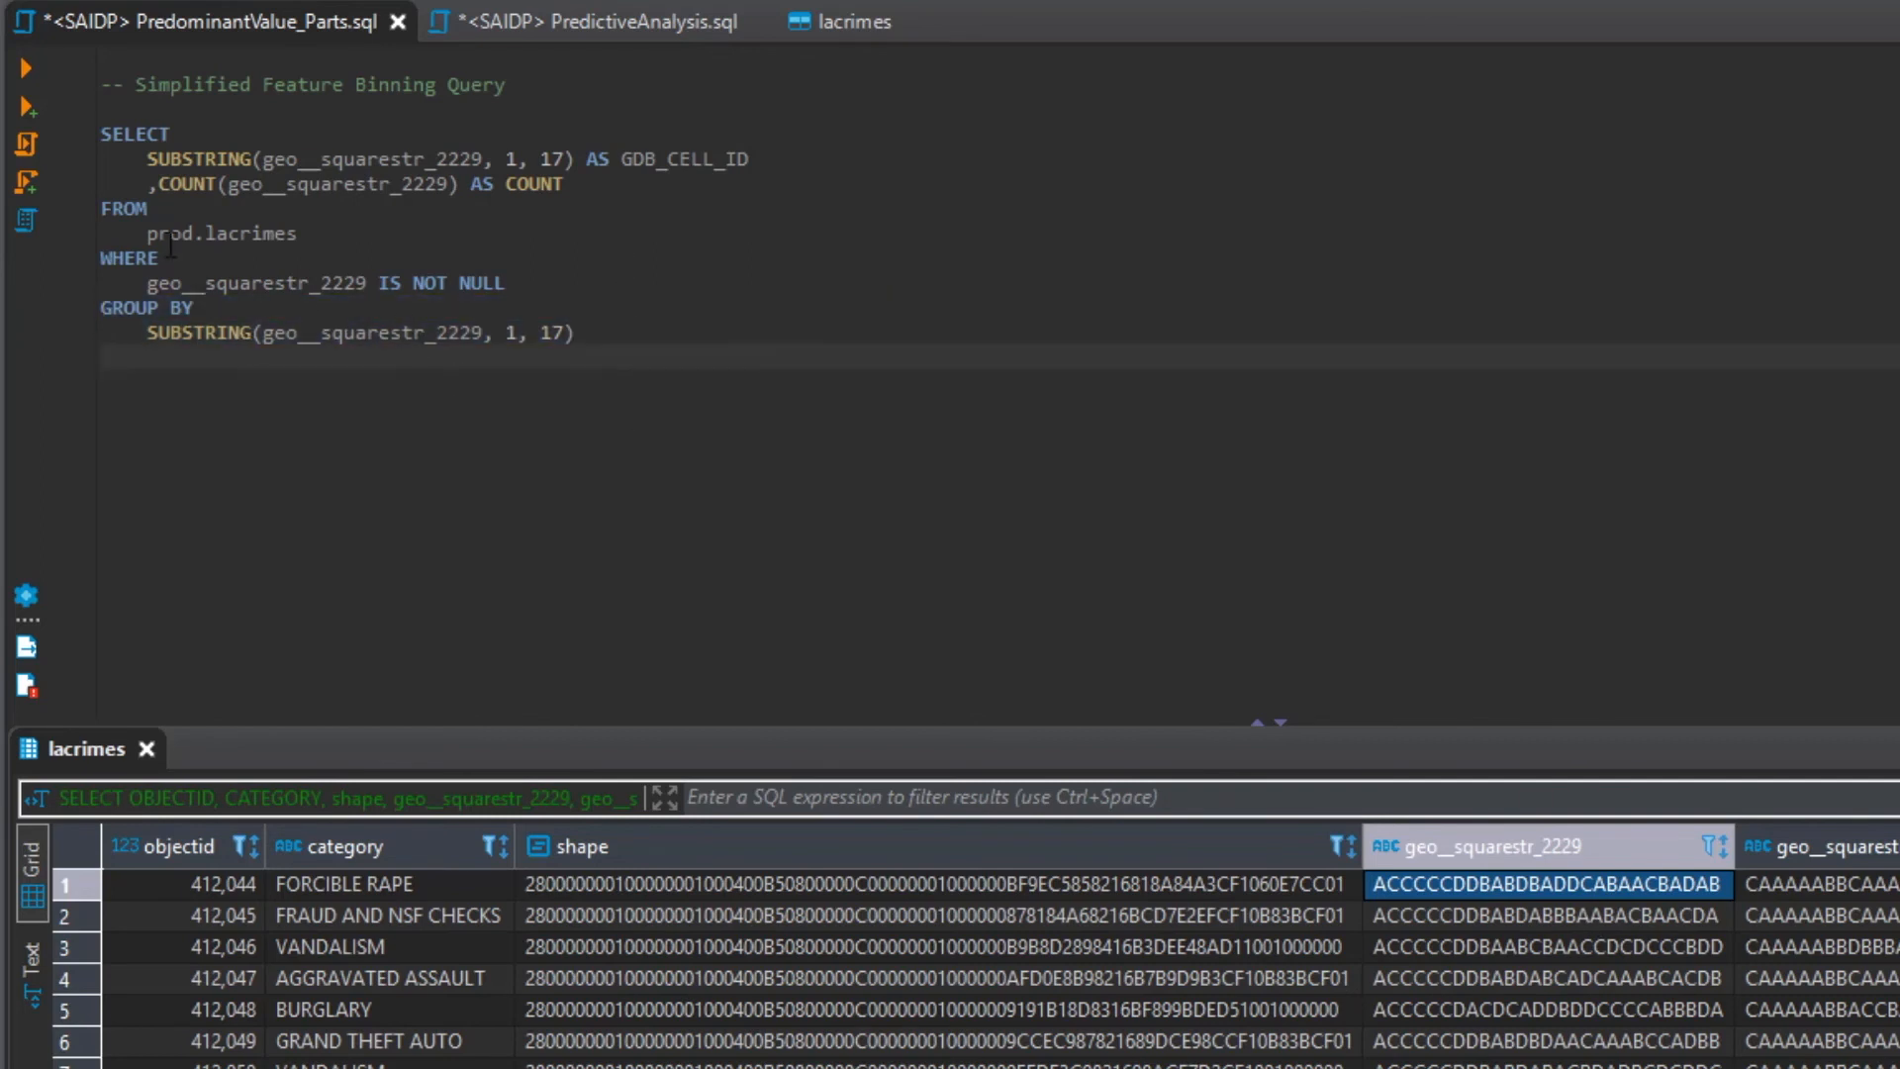
Examine the cell ID substring, the COUNT expression, the source table and the IS NOT NULL filter of the simplified query
left_click_drag(148, 143, 559, 161)
left_click(765, 175)
left_click(554, 159)
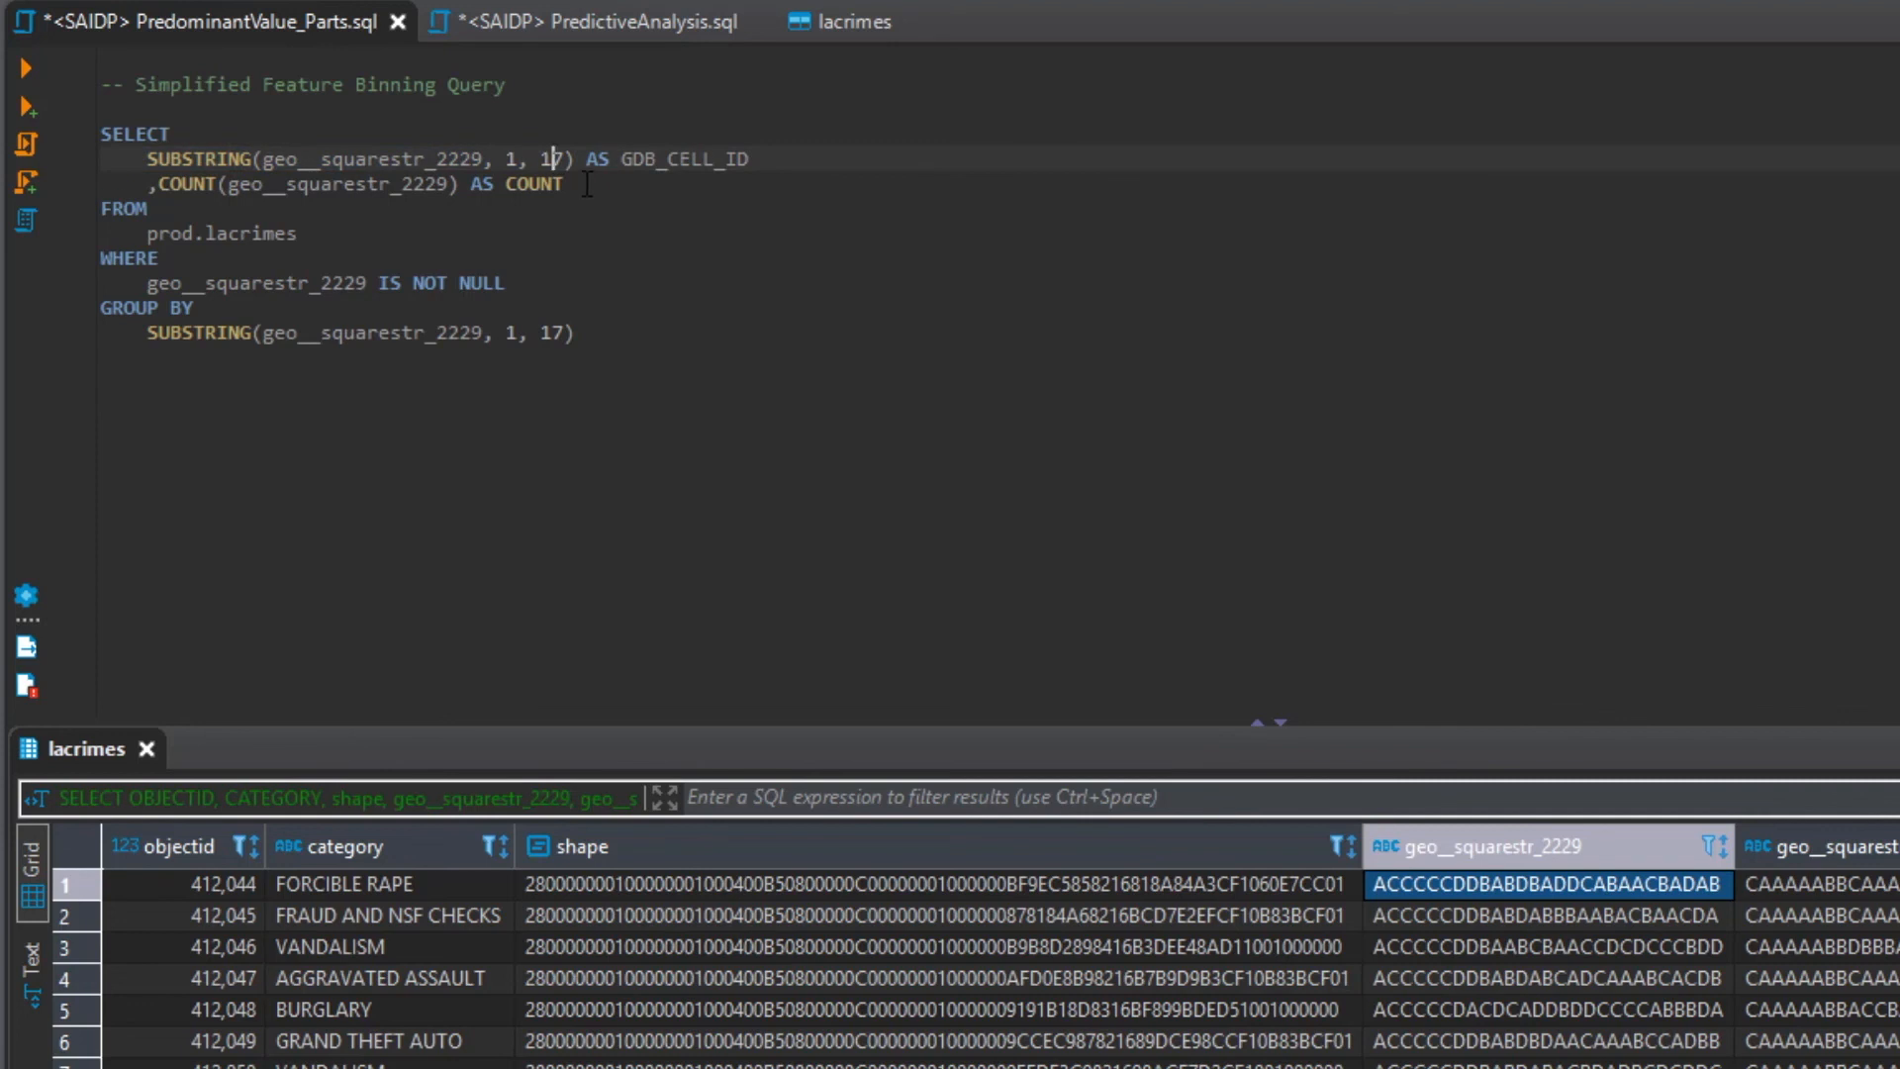
left_click_drag(587, 184, 99, 188)
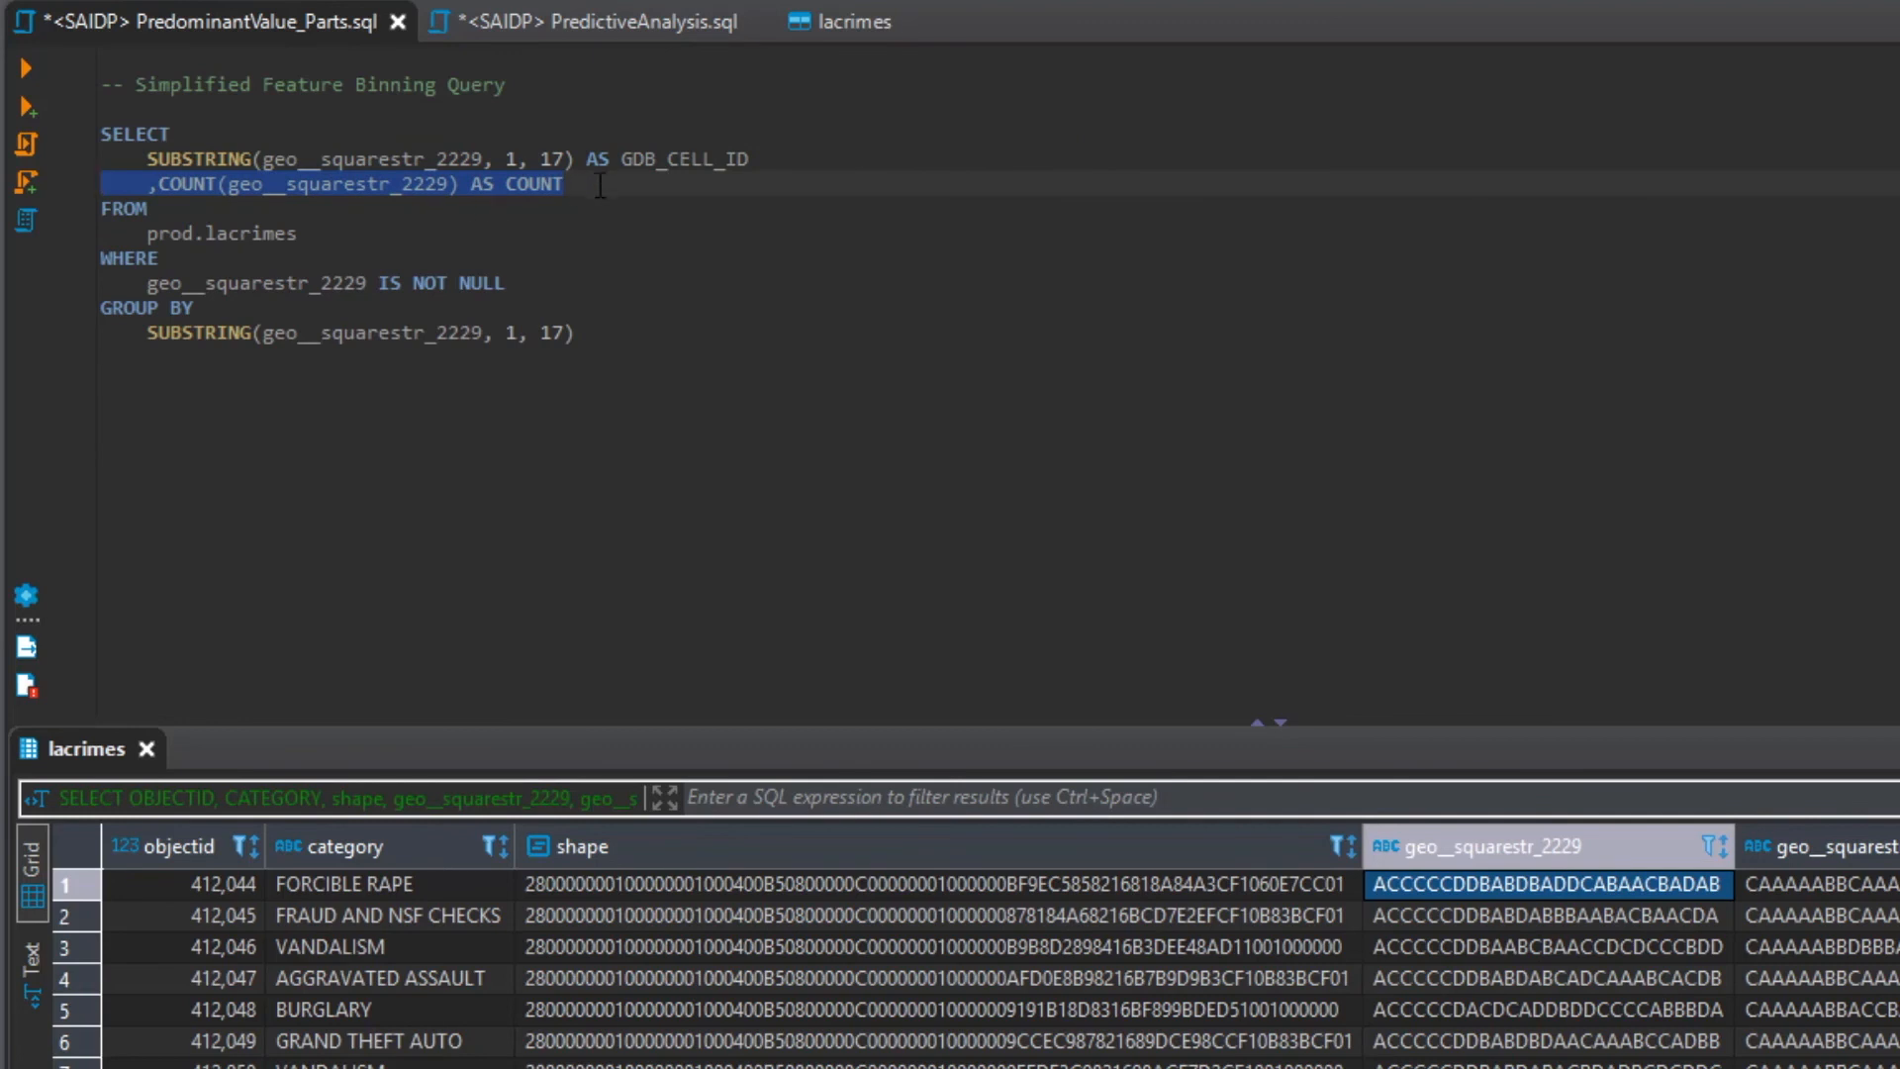
double_click(211, 234)
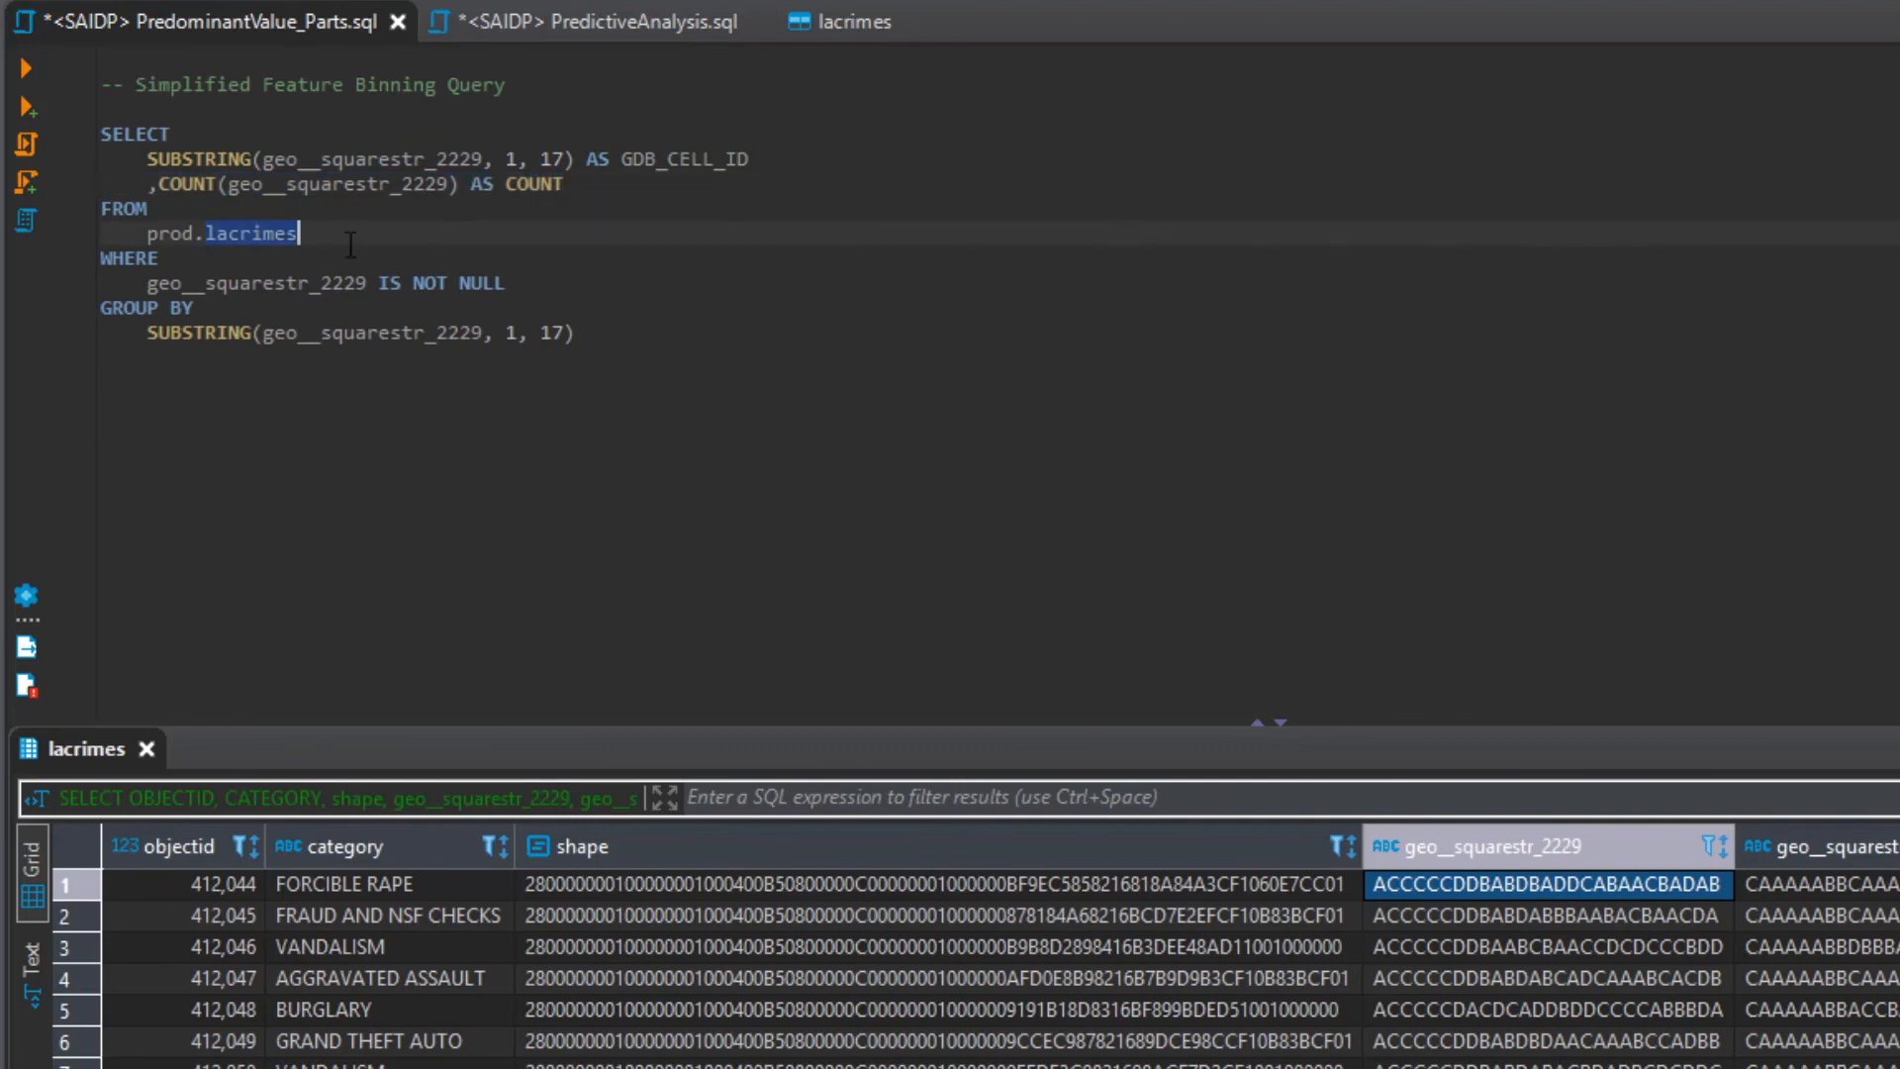
left_click_drag(553, 282, 135, 283)
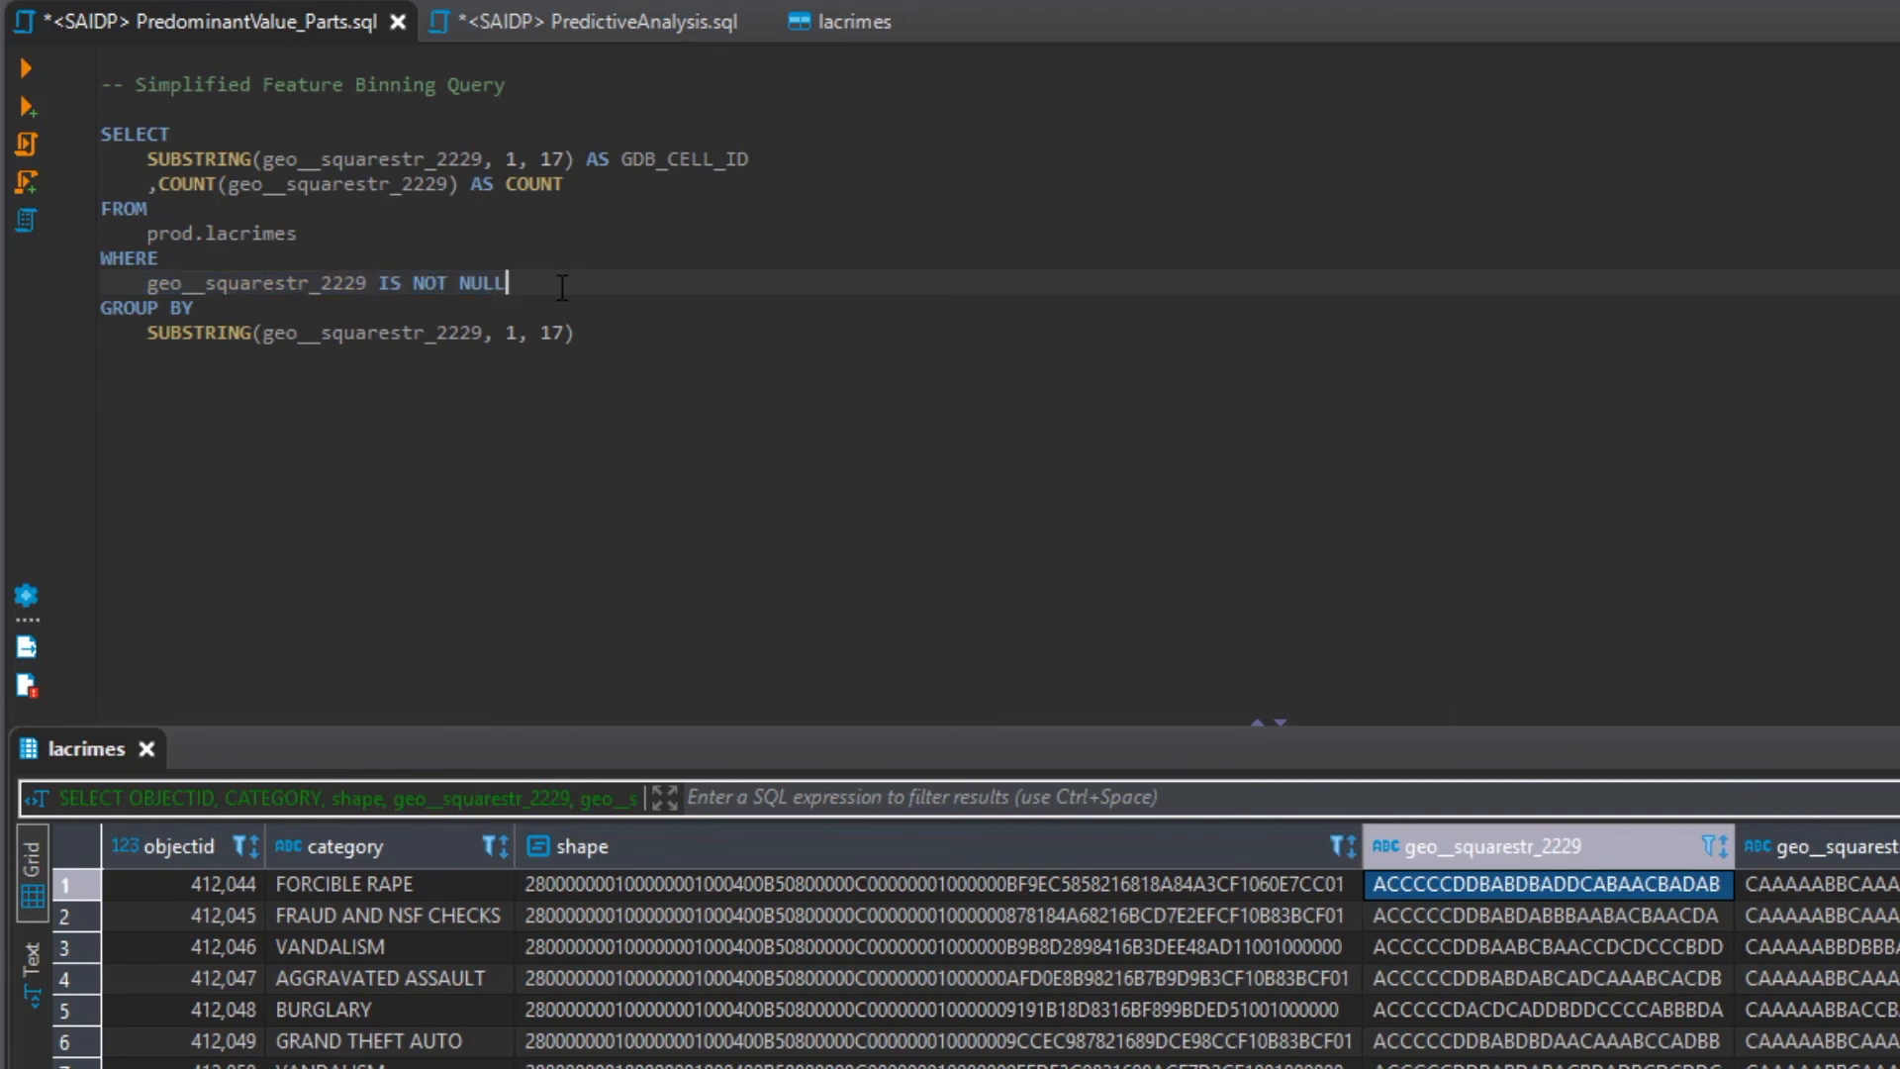
Run the whole Simplified Feature Binning Query and inspect the count values returned per cell ID
left_click_drag(634, 333, 40, 141)
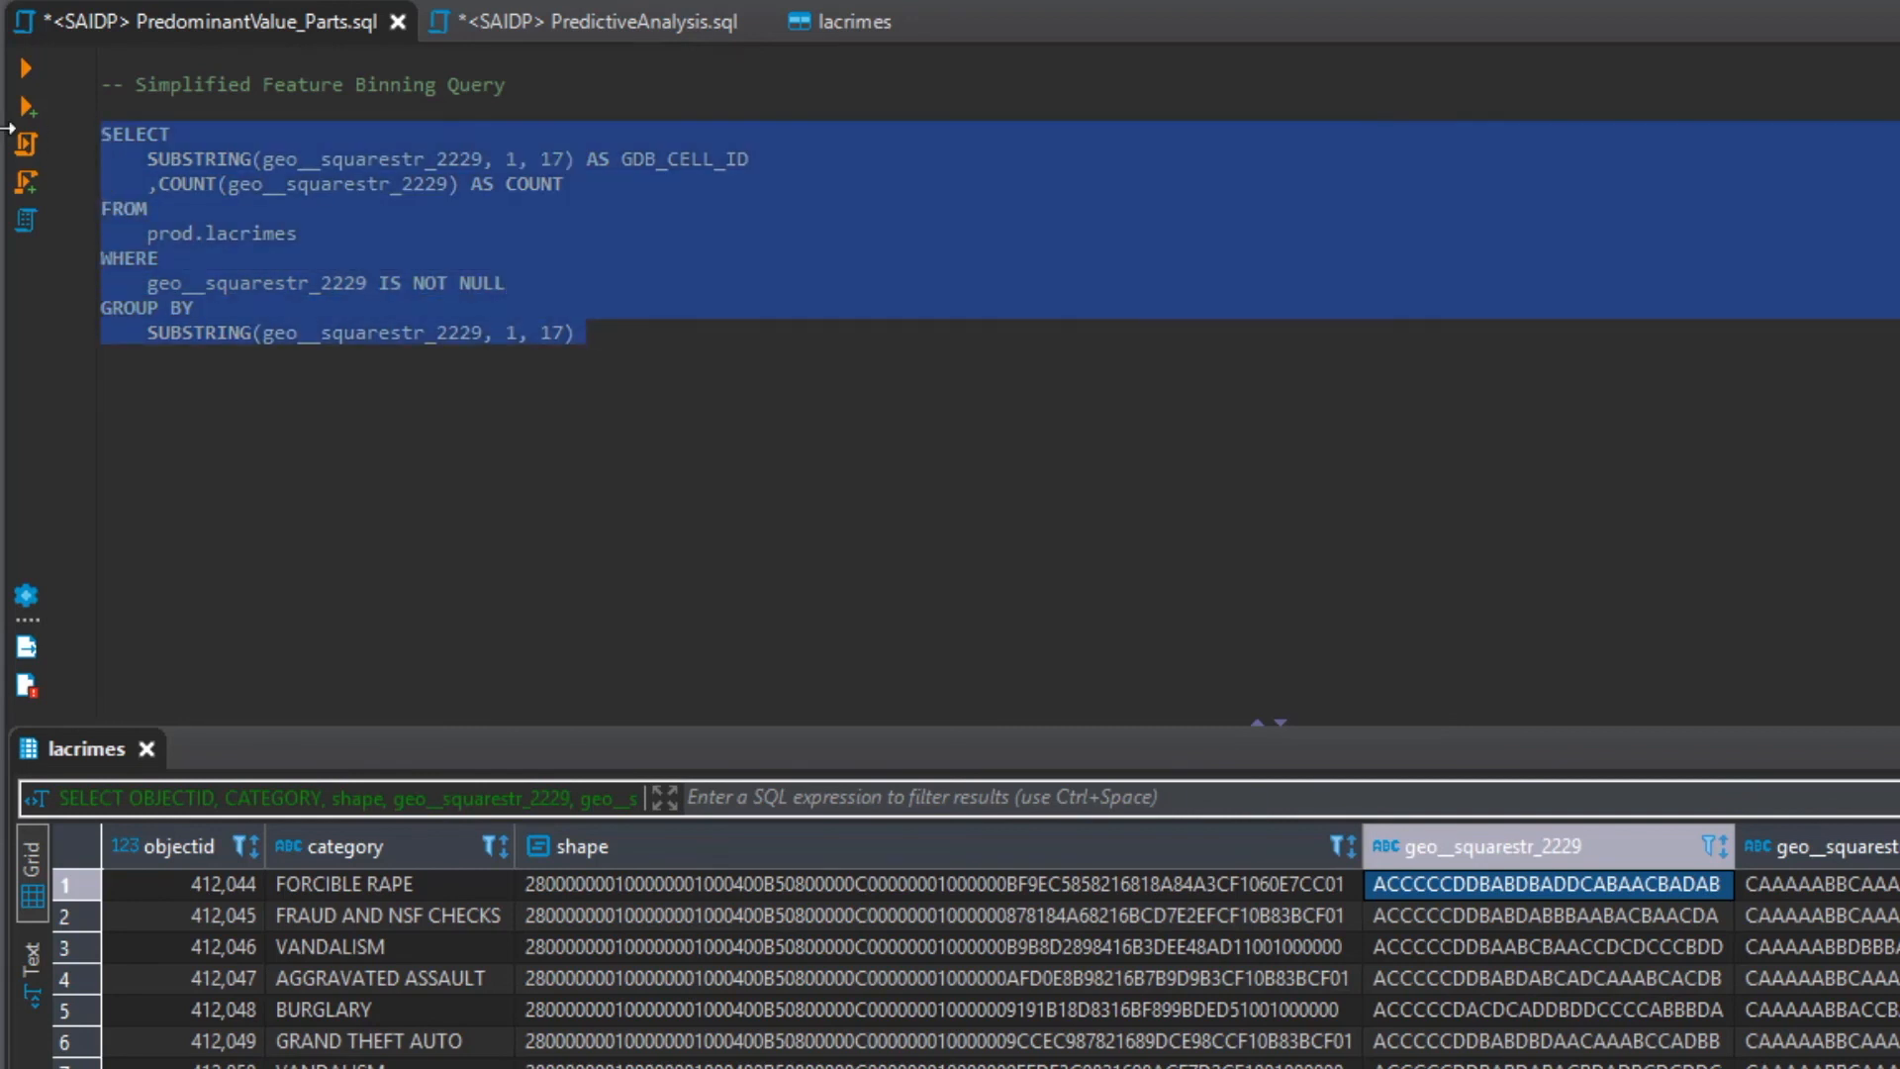
left_click(26, 67)
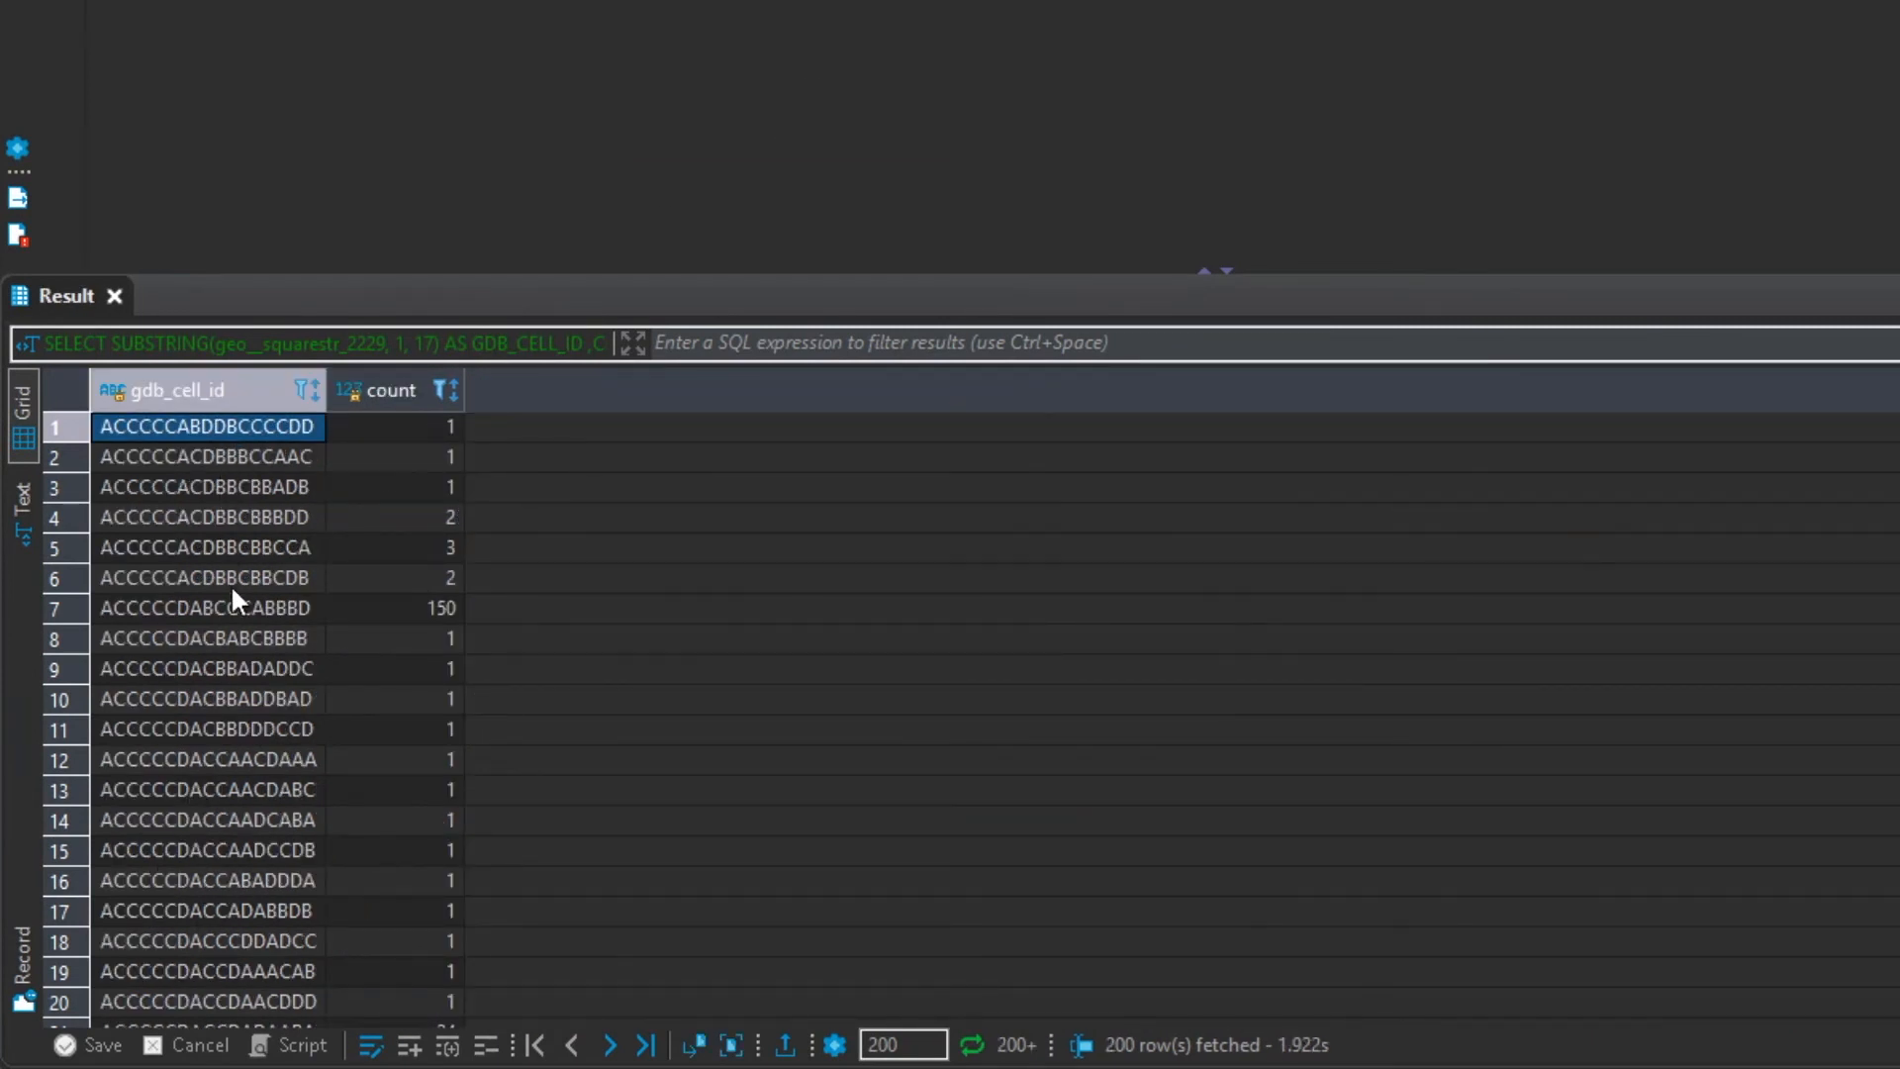
left_click(411, 435)
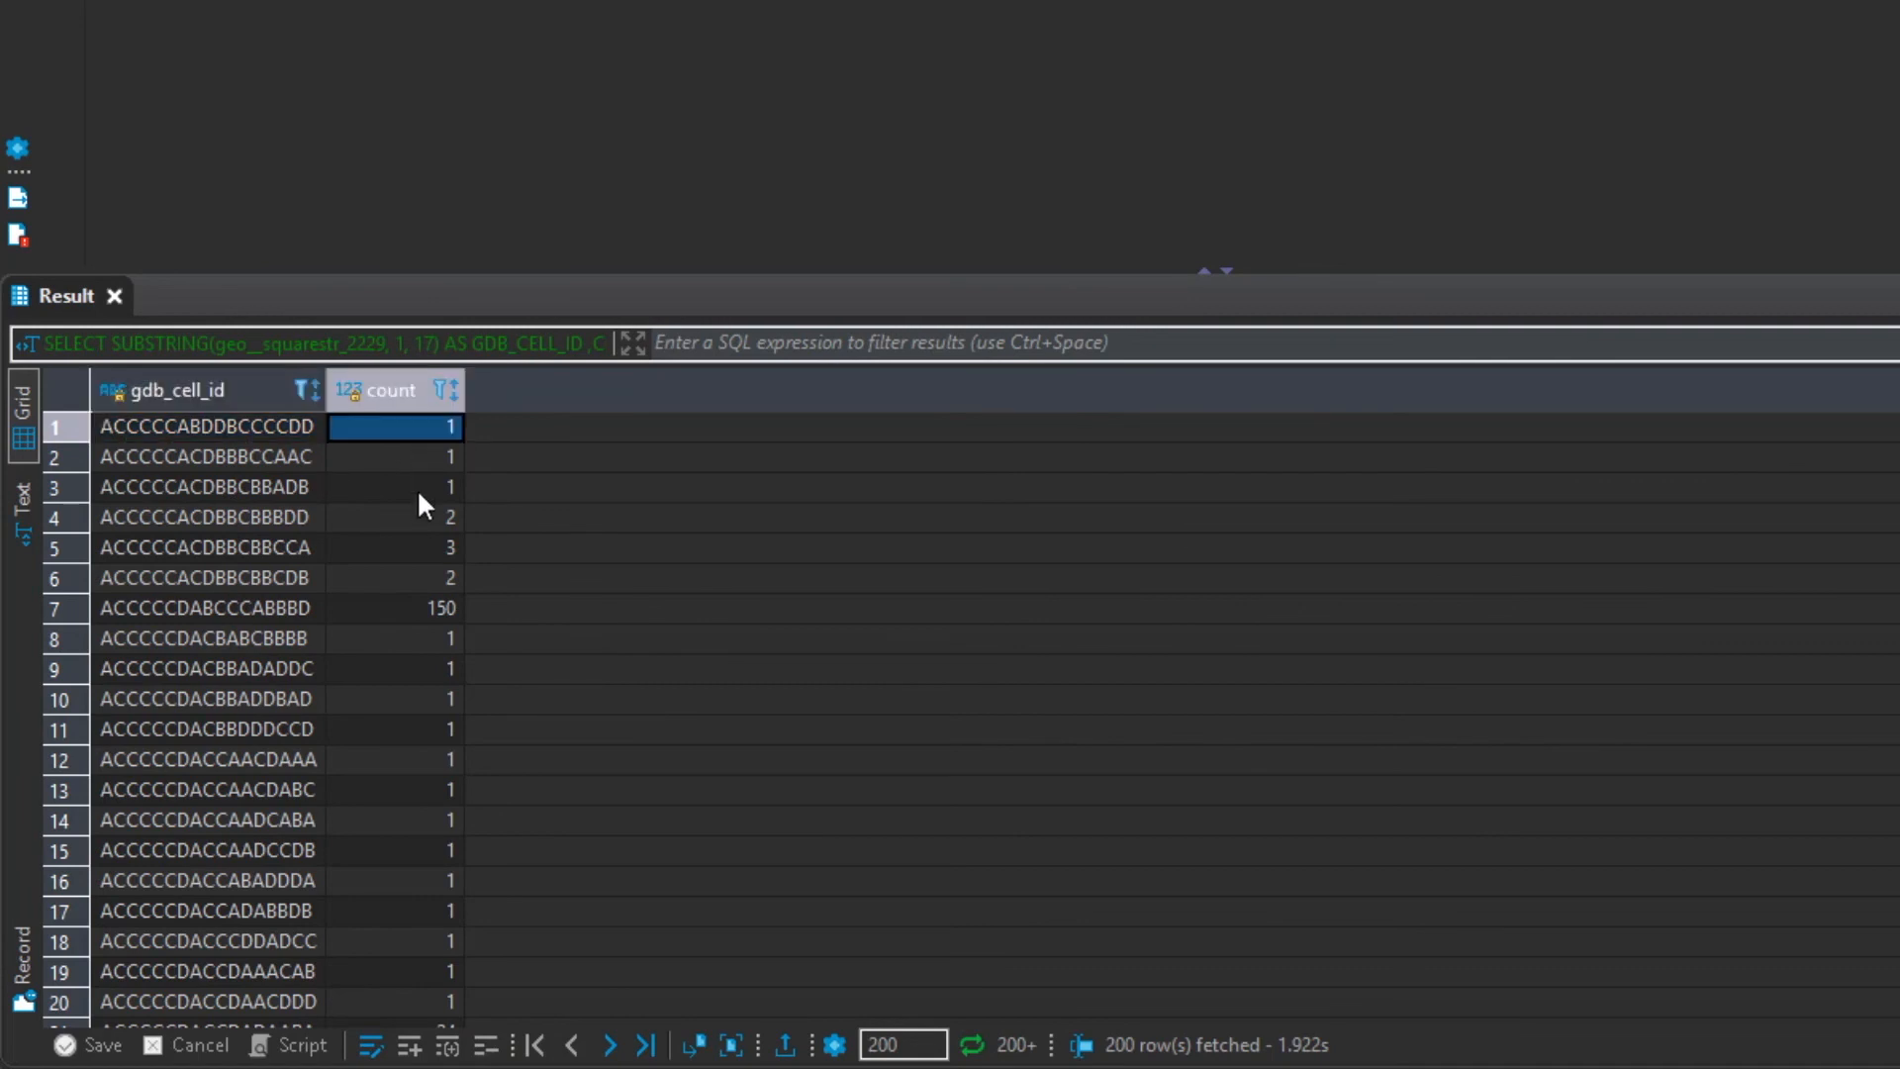
left_click(420, 610)
left_click(424, 638)
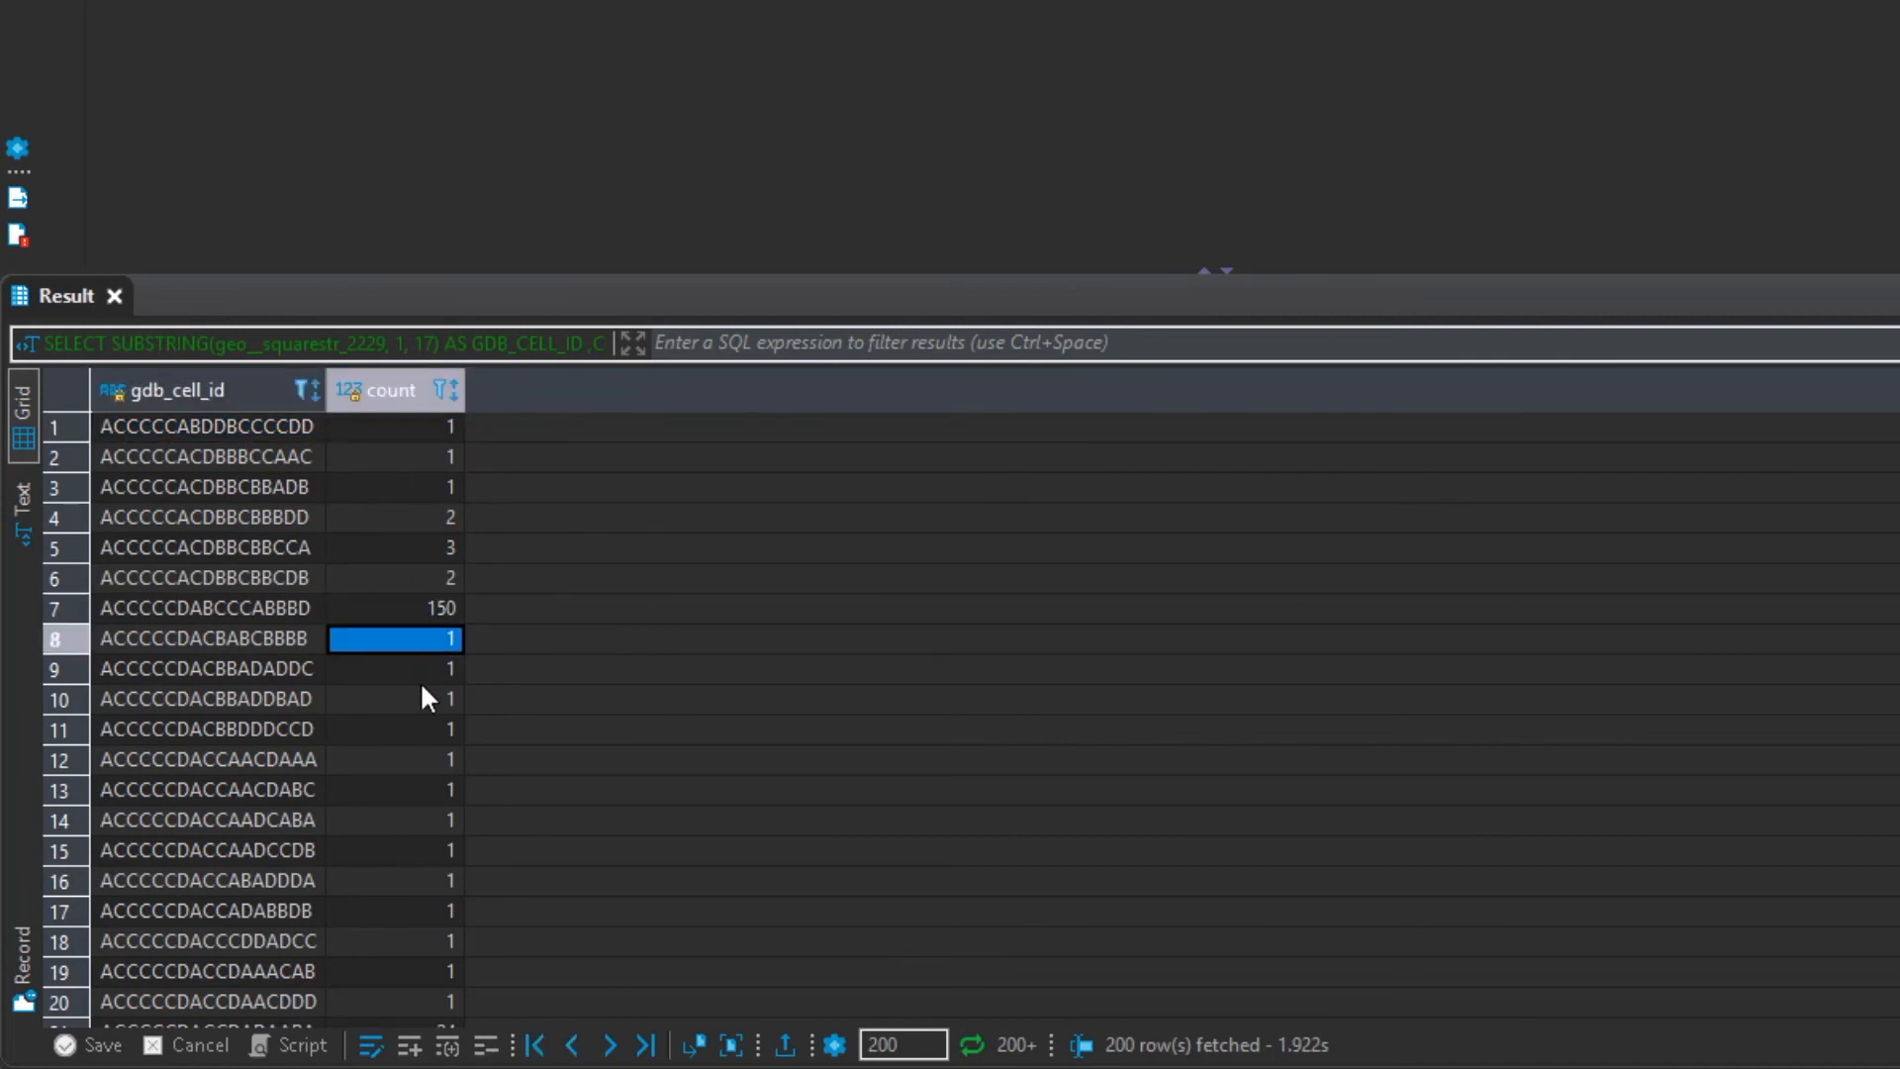
Examine the MODE() WITHIN GROUP (ORDER BY category) AS PREDOMINANT_CAT expression in the Predominant Value Statistic query
left_click(535, 105)
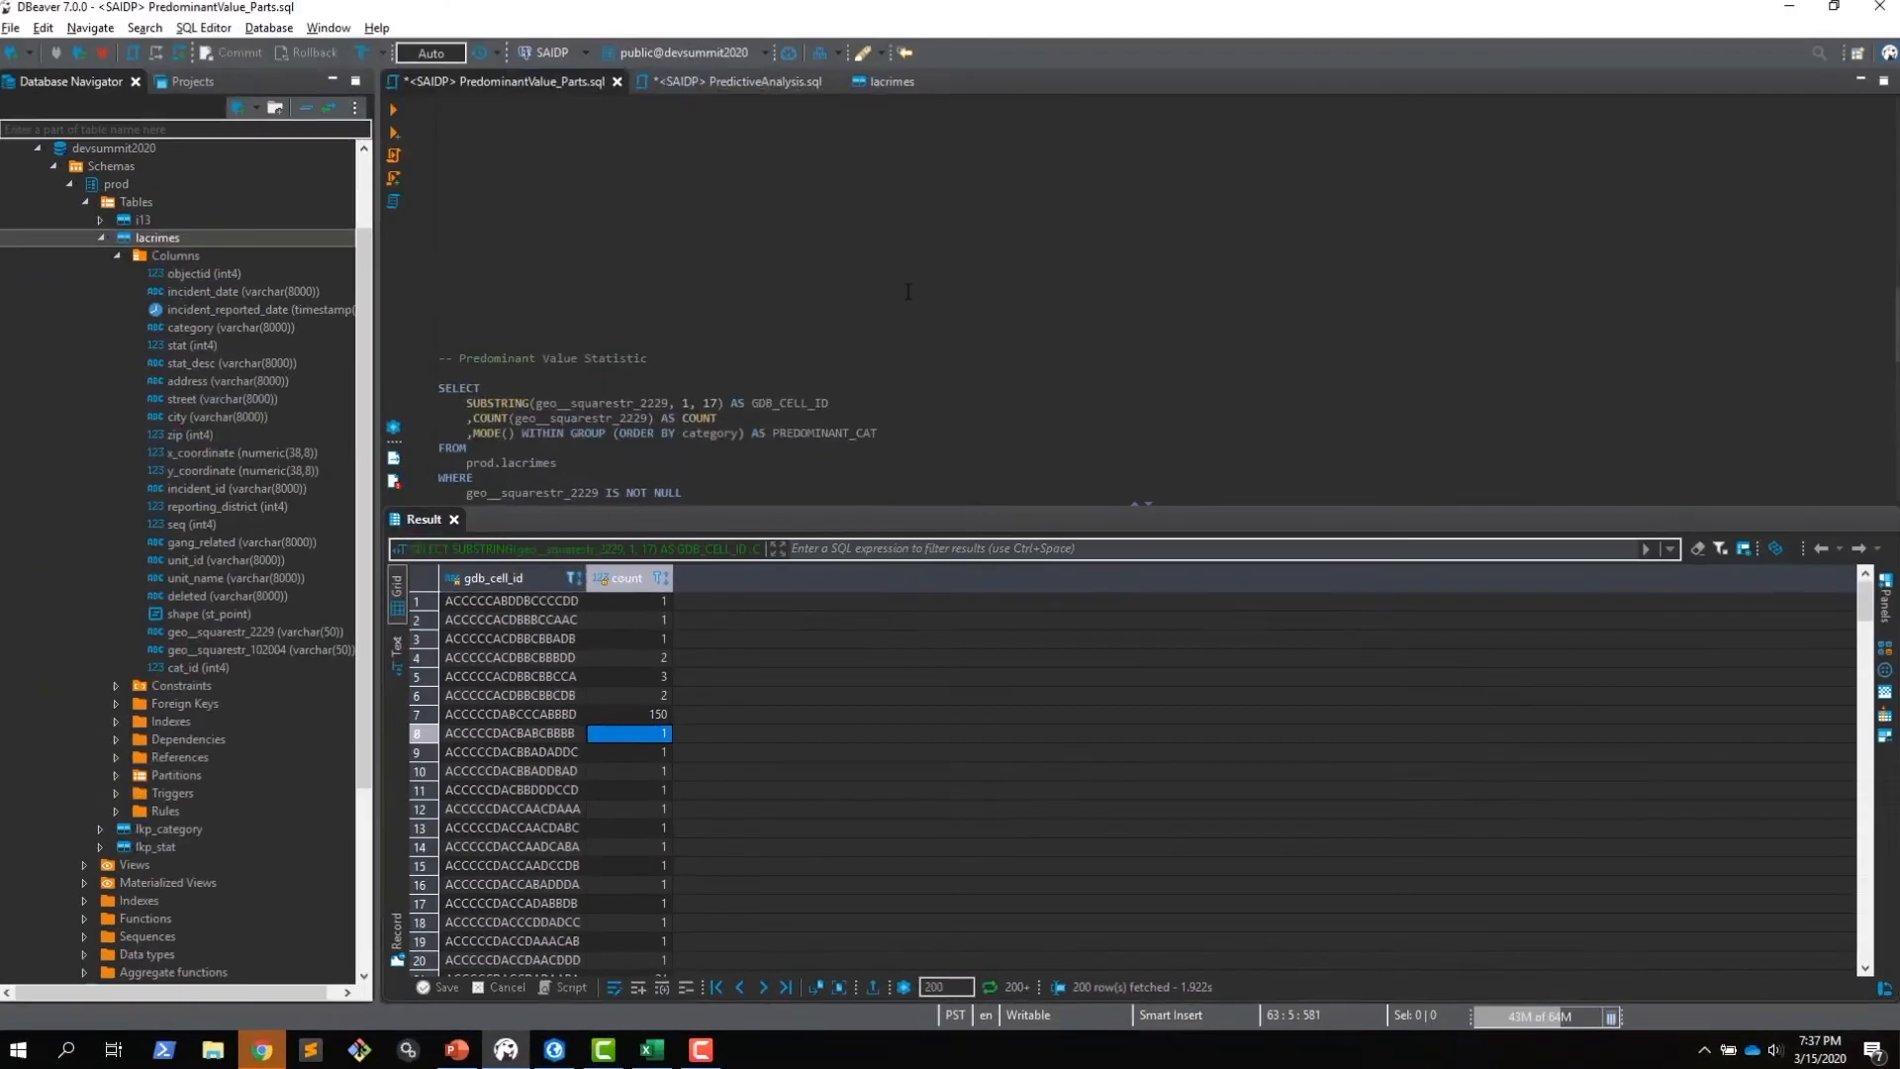
scroll(884, 63, "down", 3)
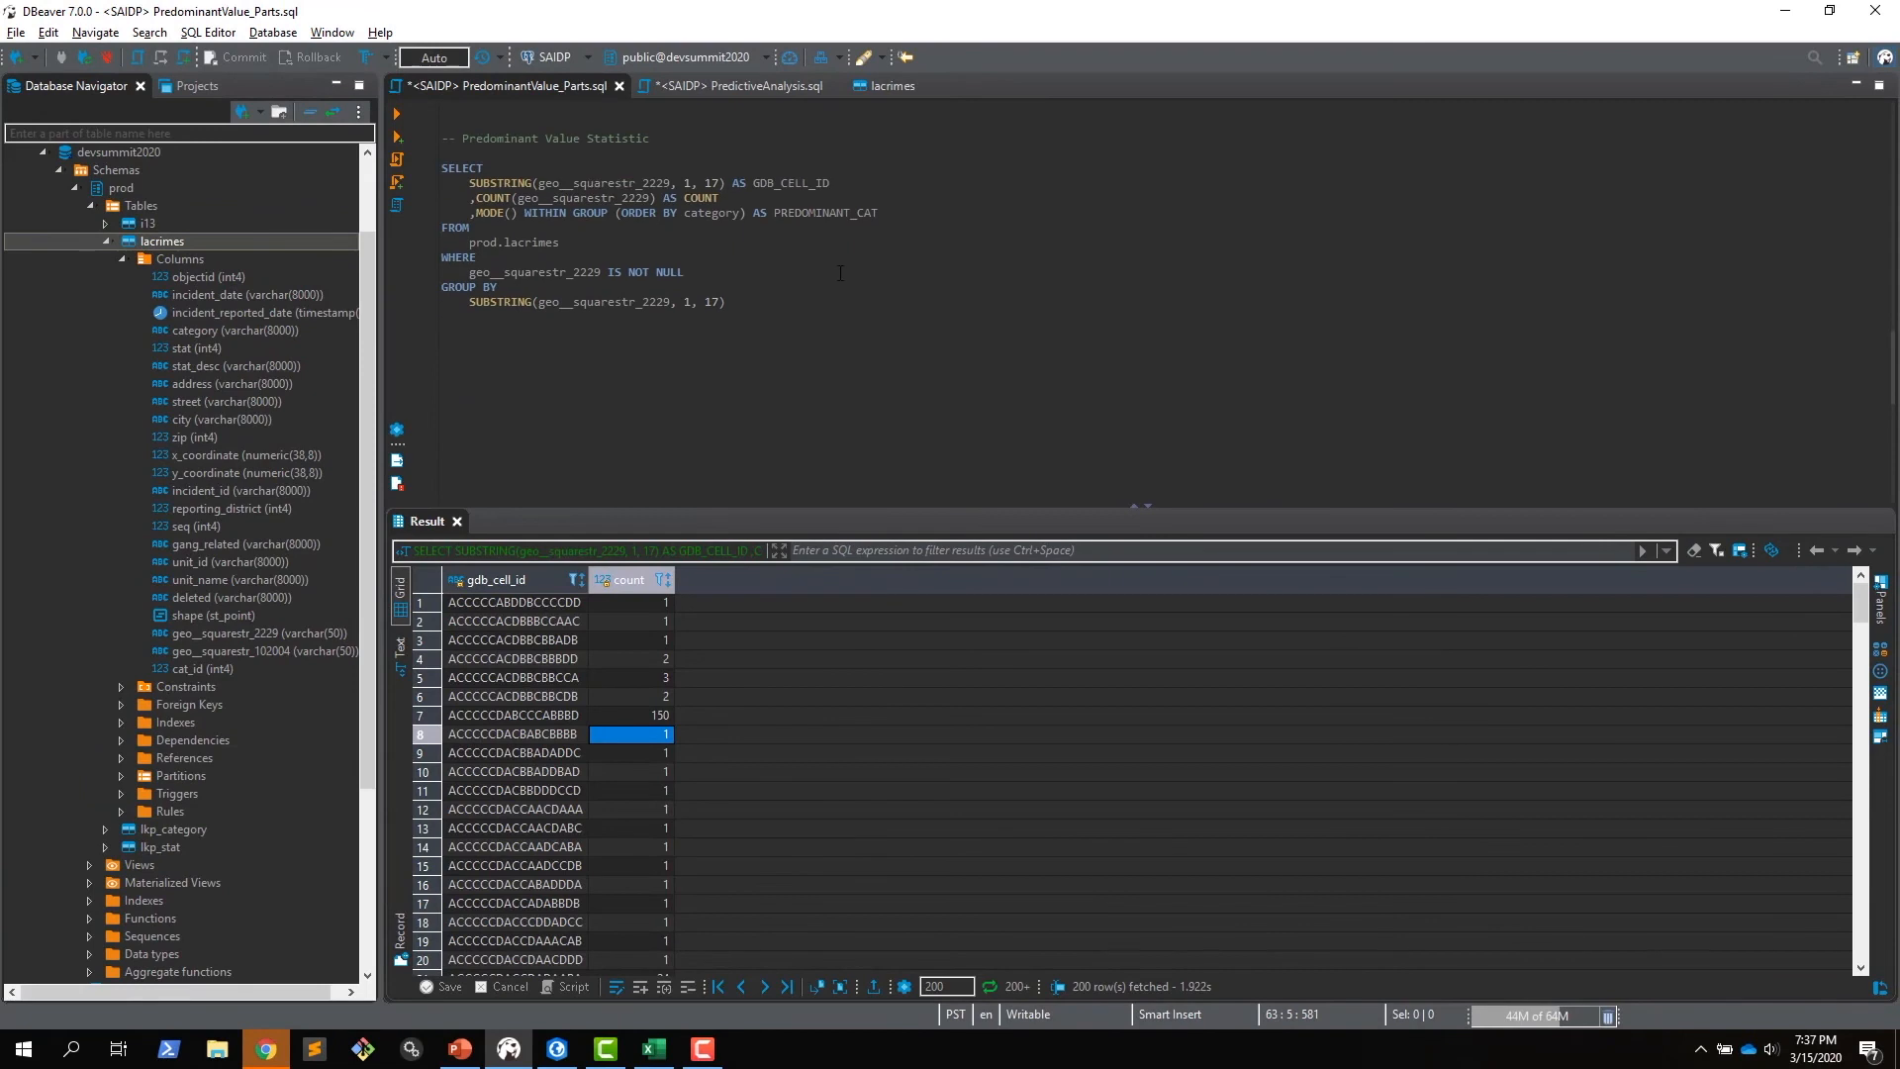
left_click_drag(903, 212, 471, 212)
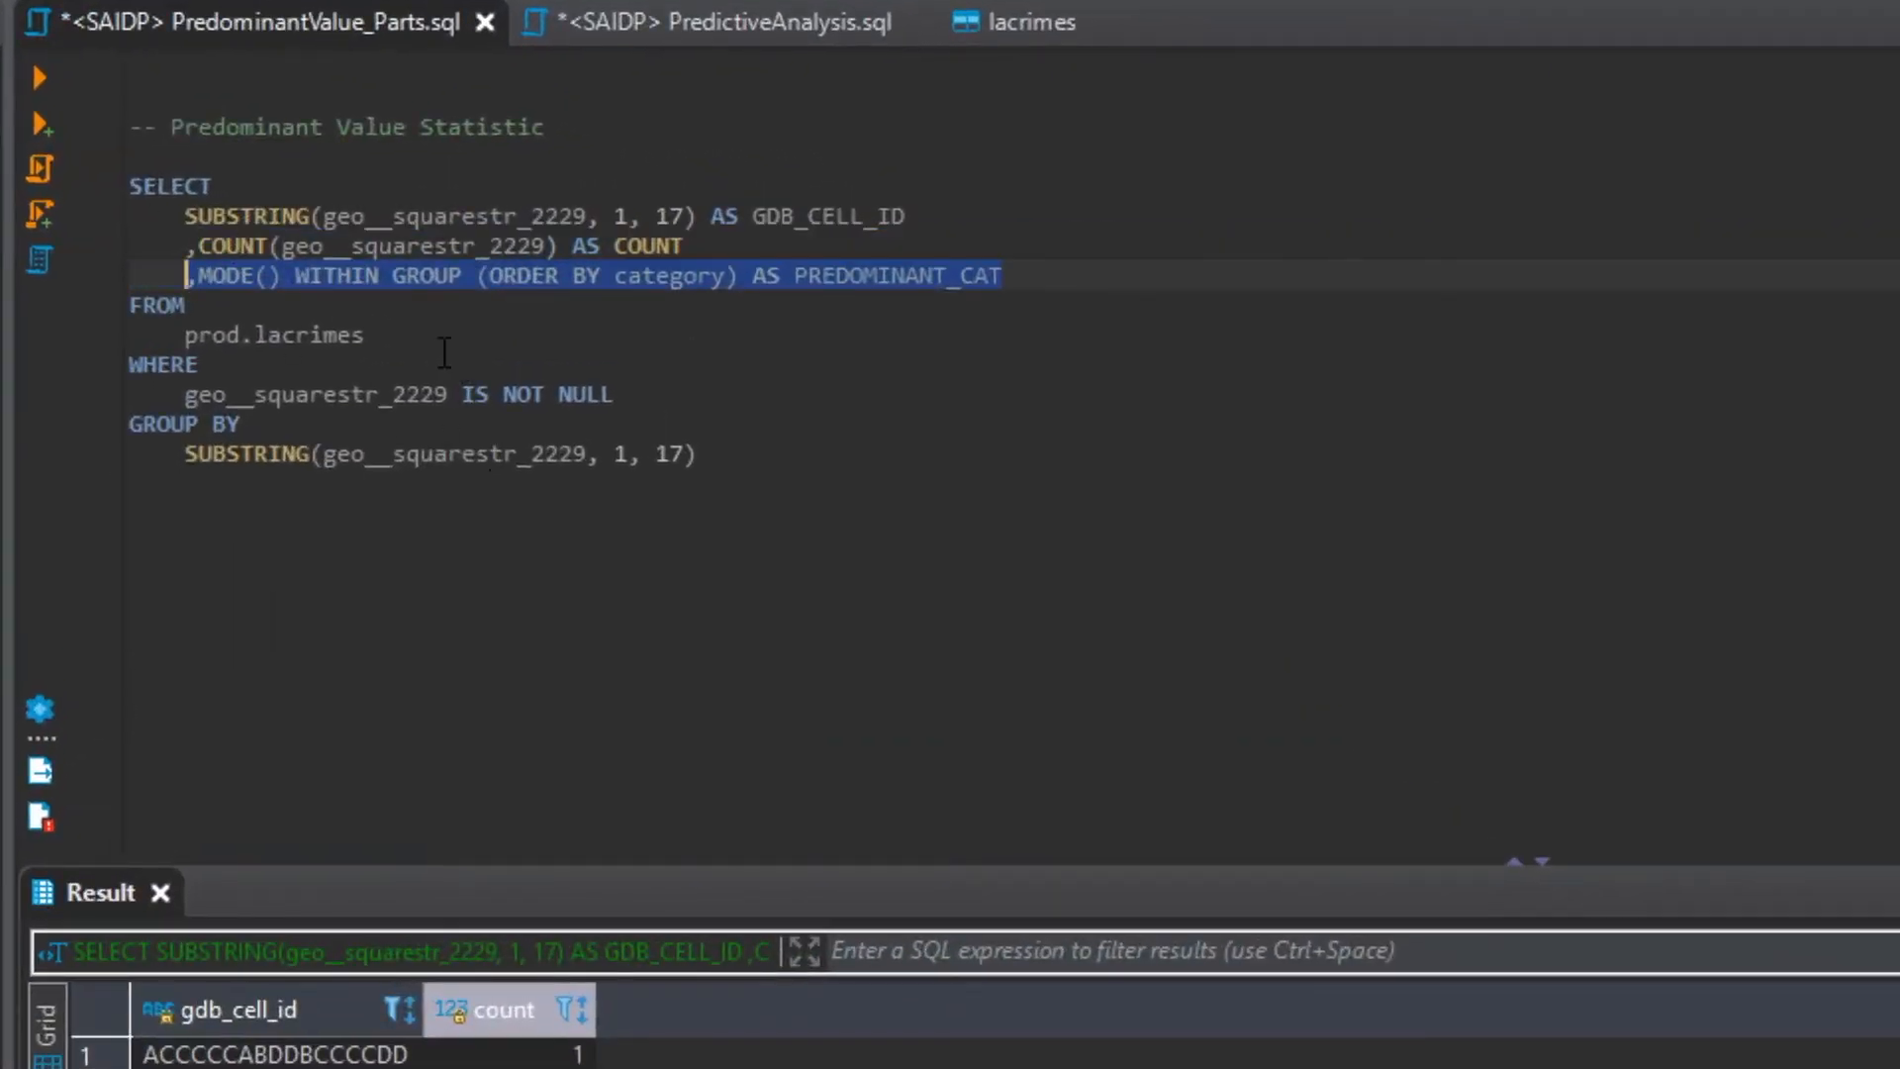
left_click(331, 309)
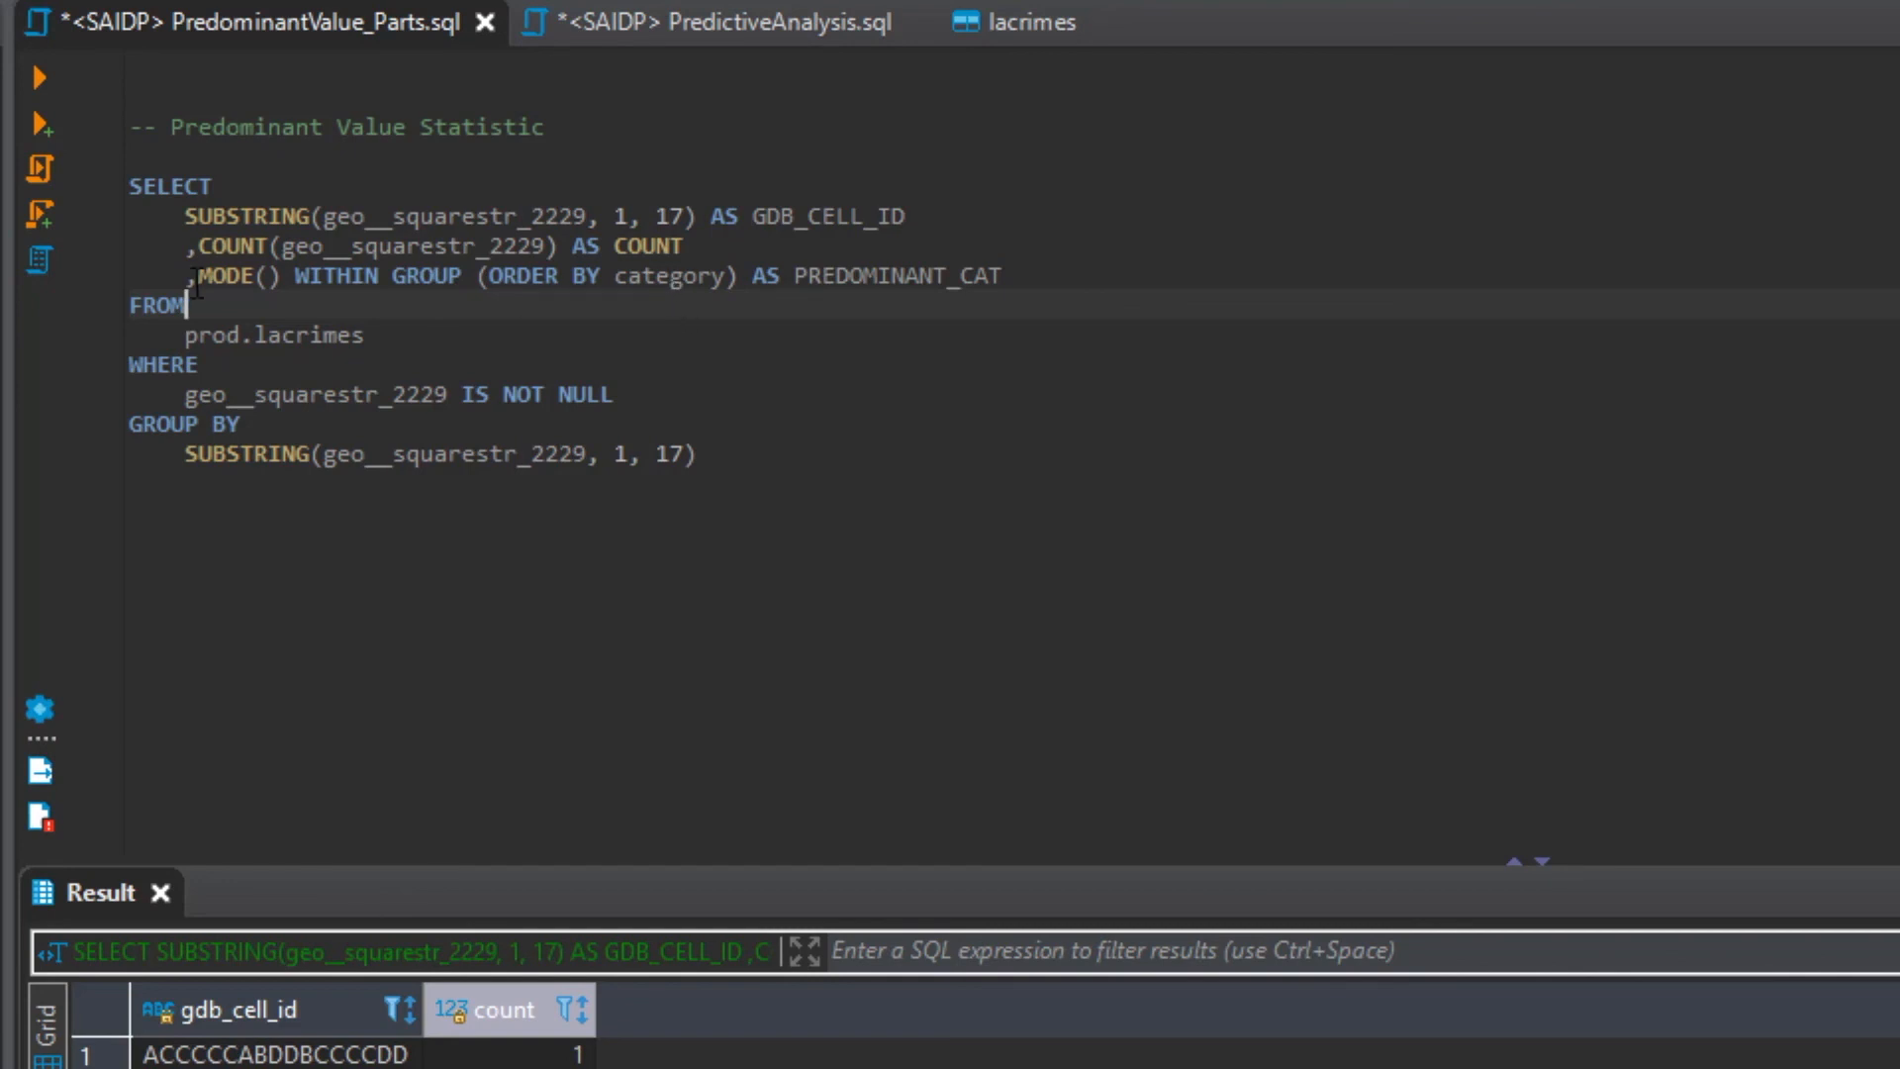
left_click_drag(193, 282, 615, 277)
double_click(669, 277)
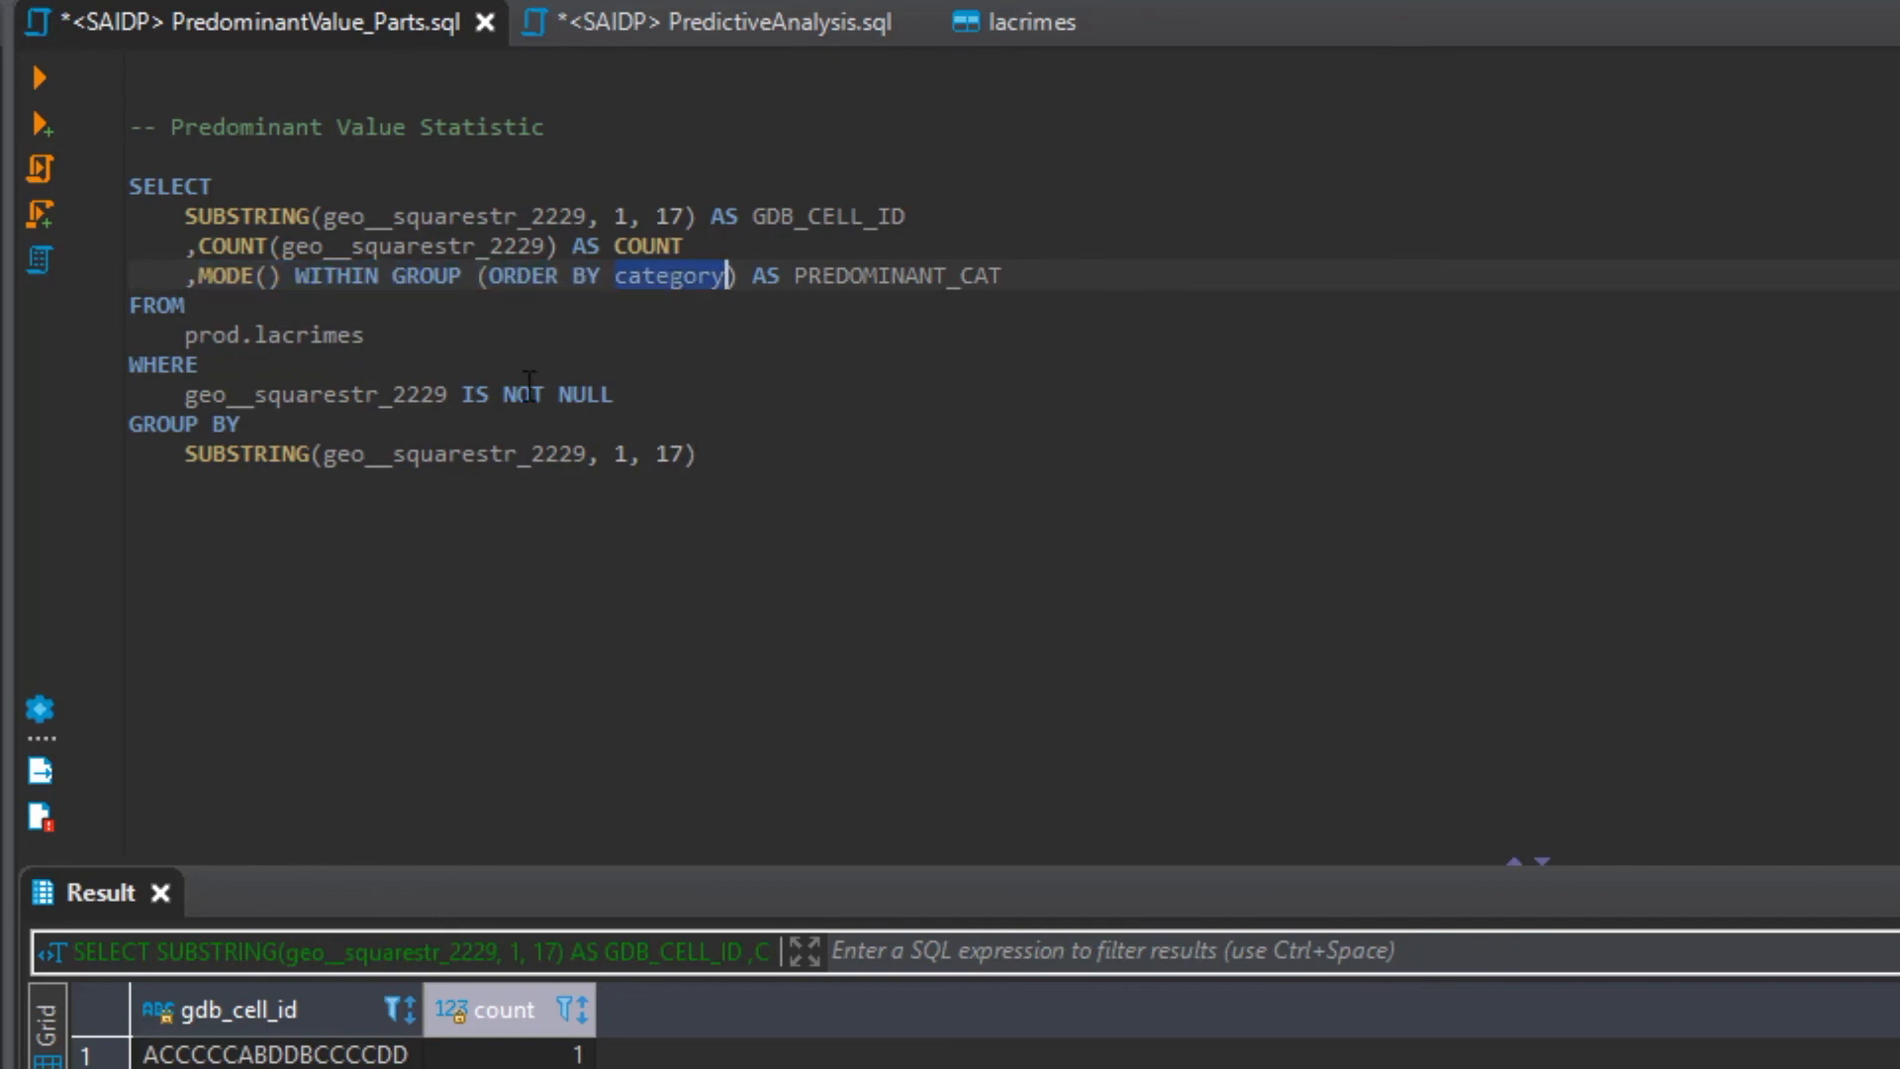
left_click(822, 472)
Run the whole Predominant Value Statistic query and inspect the predominant category and count of the first bin
left_click_drag(859, 451, 130, 188)
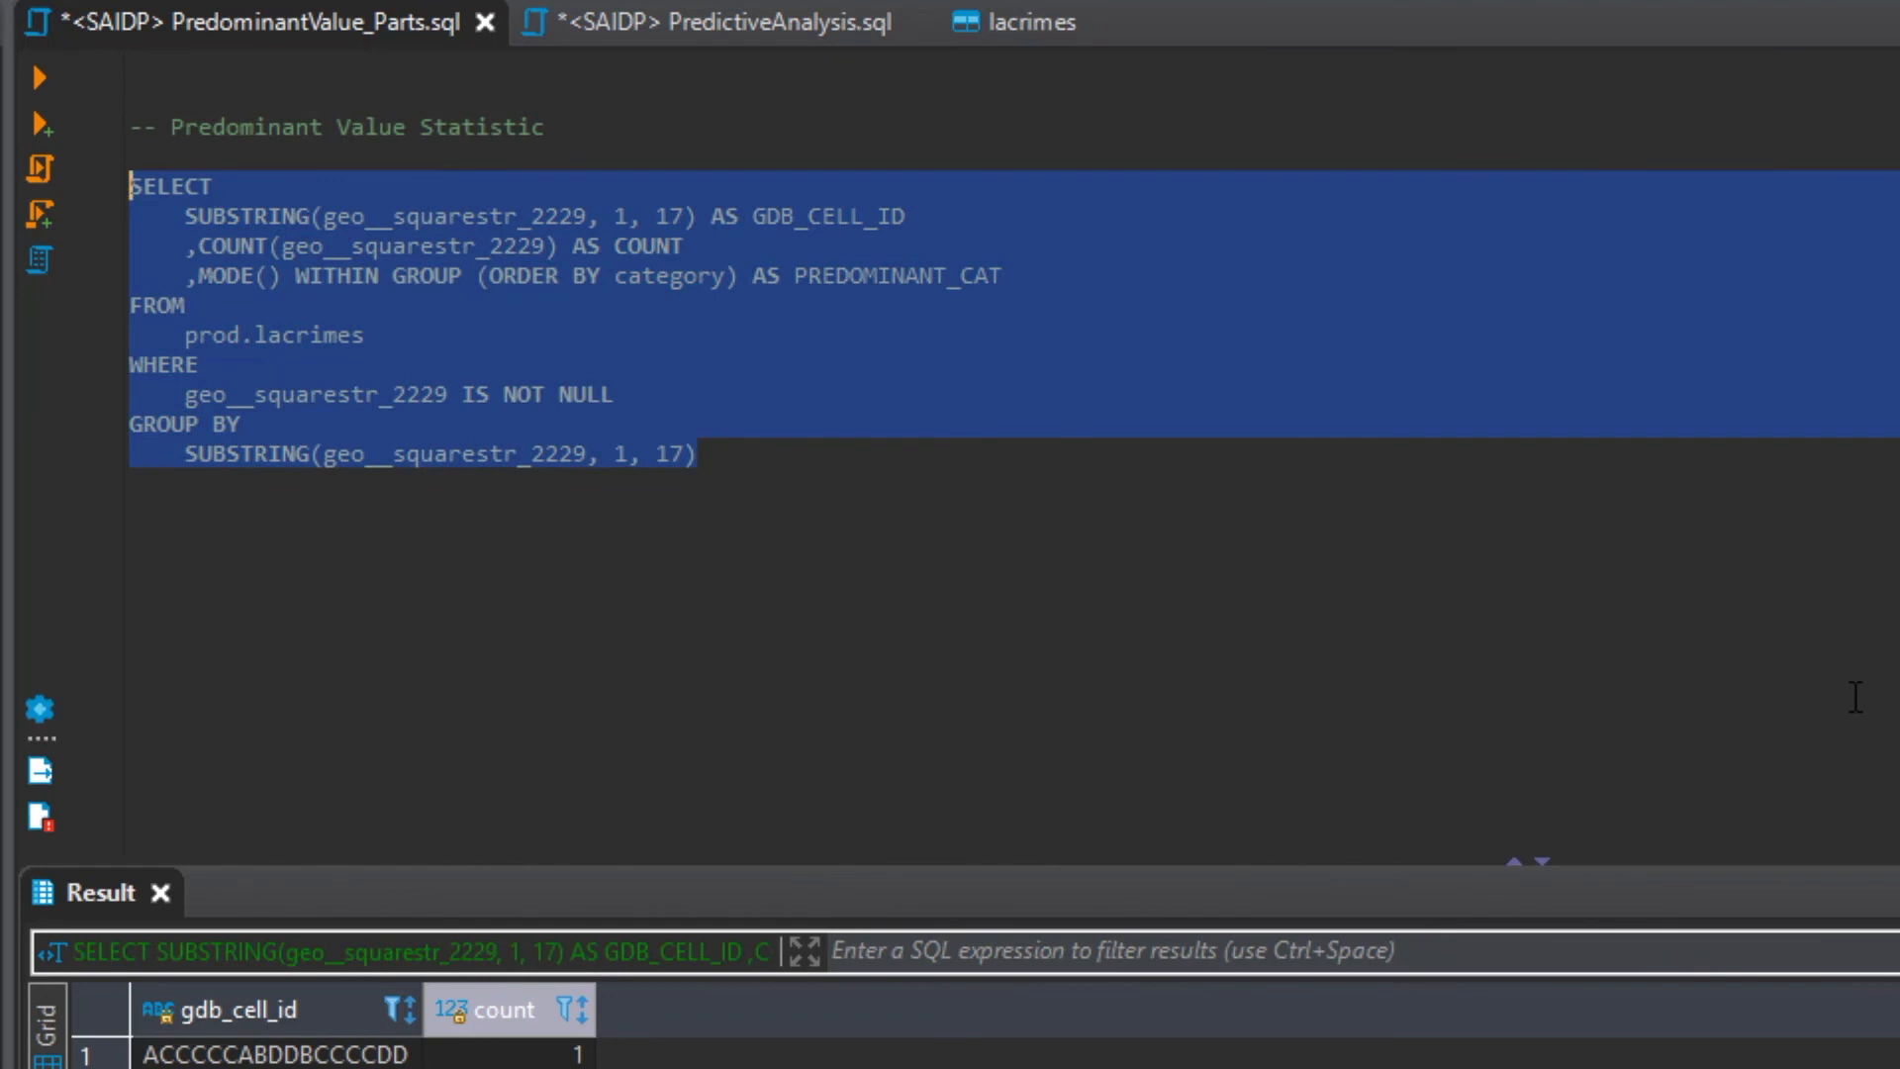
key("ctrl+Return")
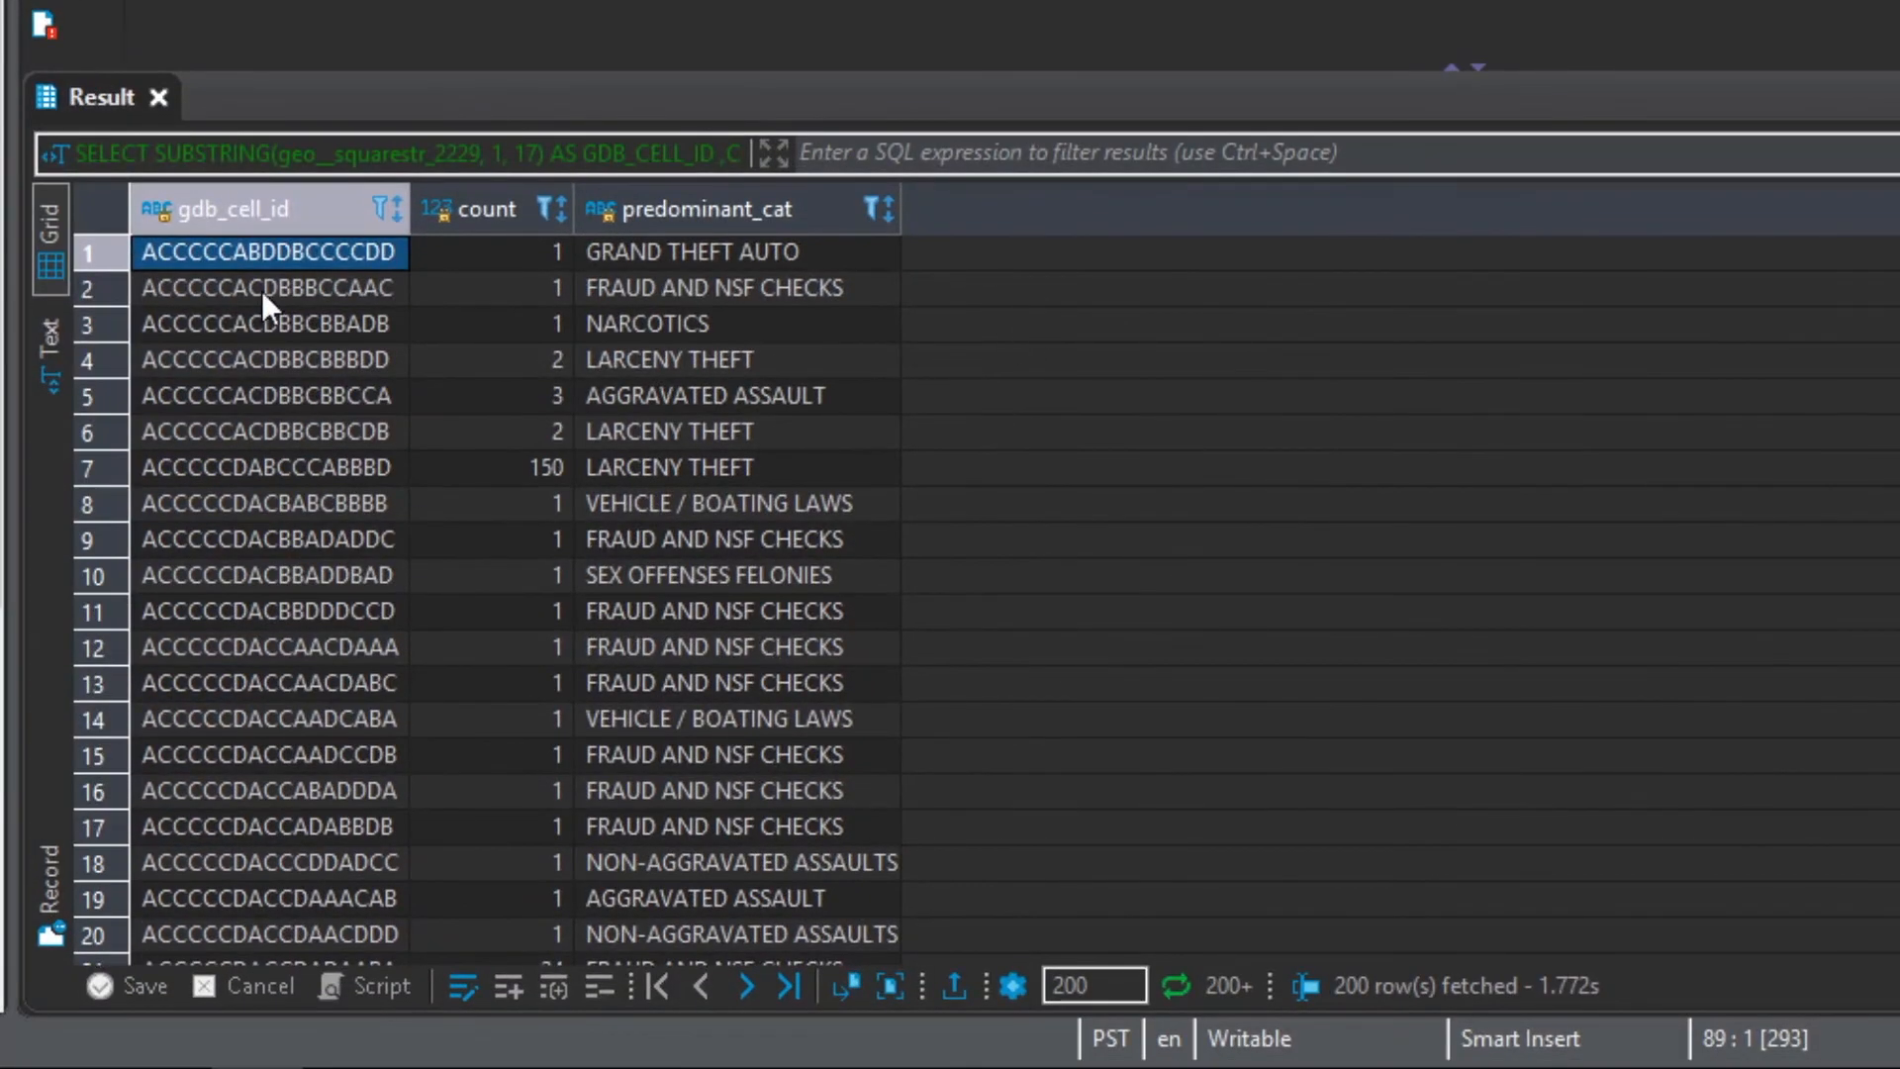
left_click(685, 250)
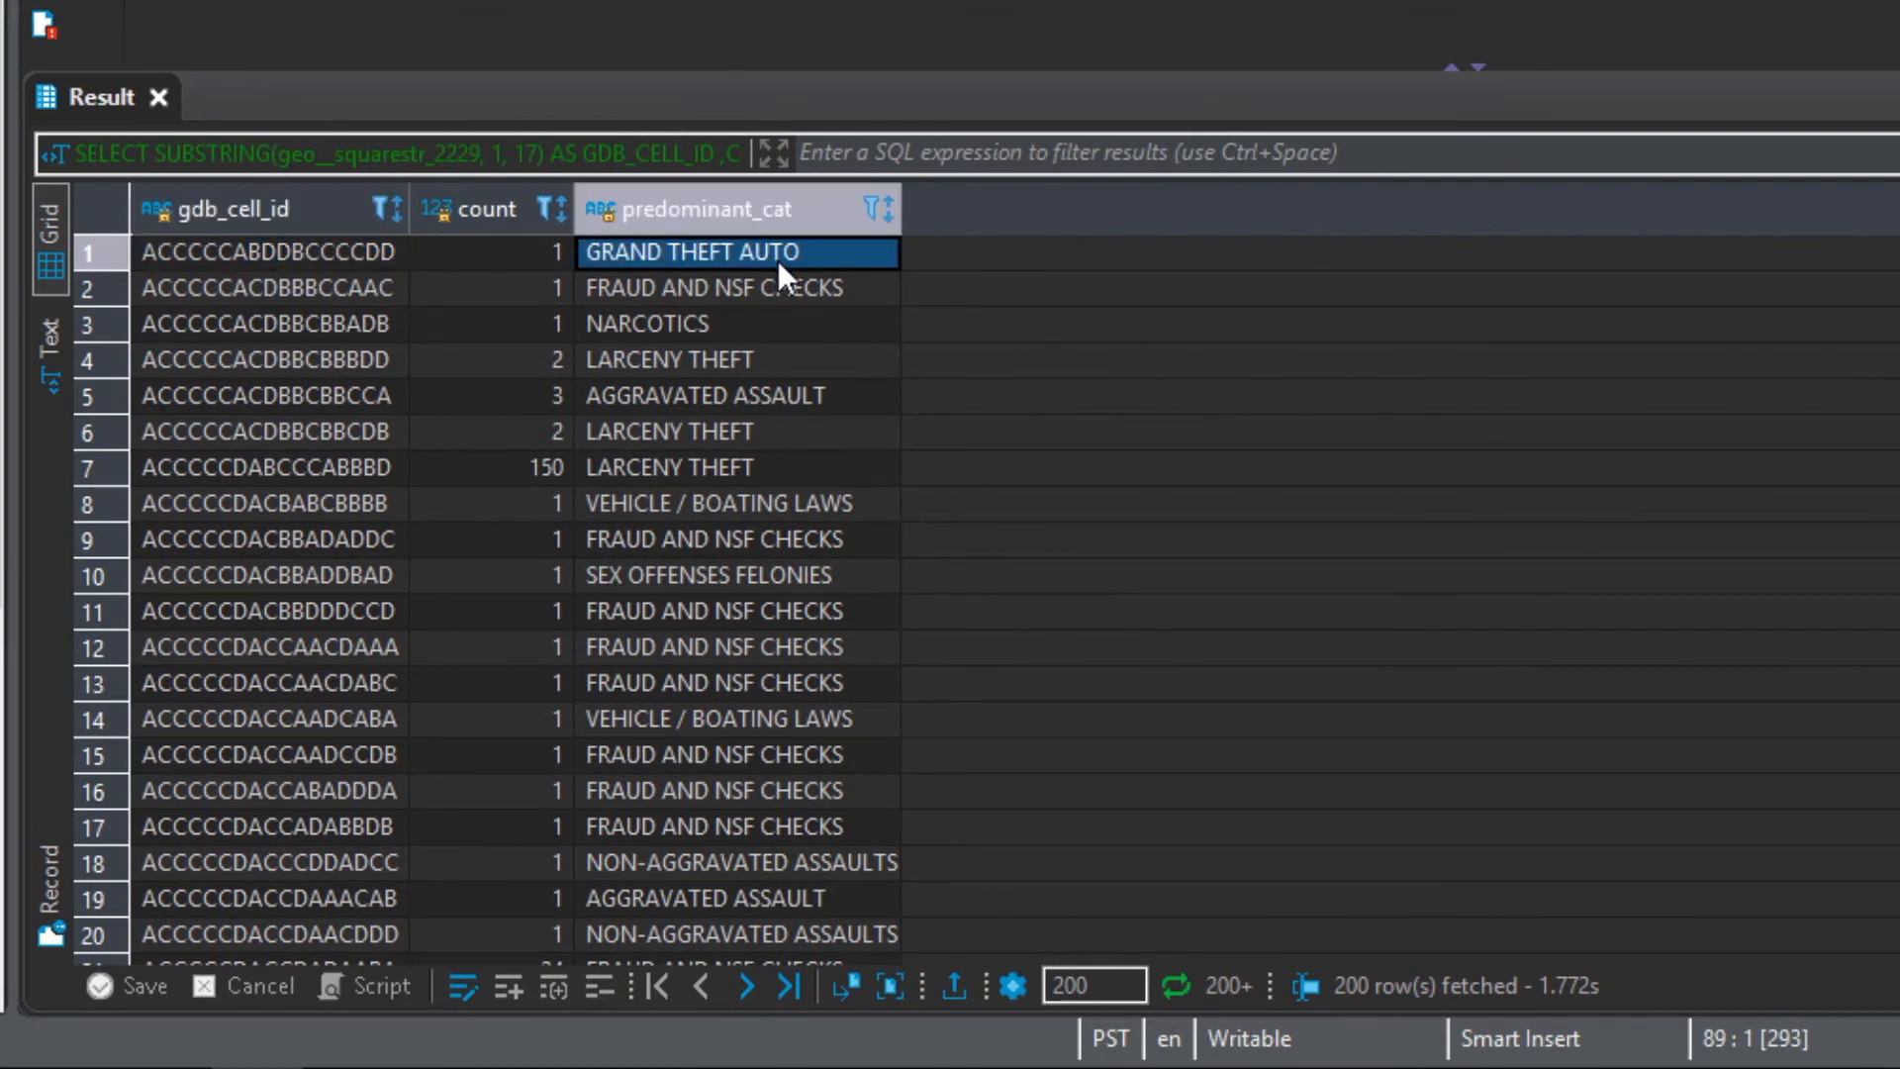
left_click(524, 251)
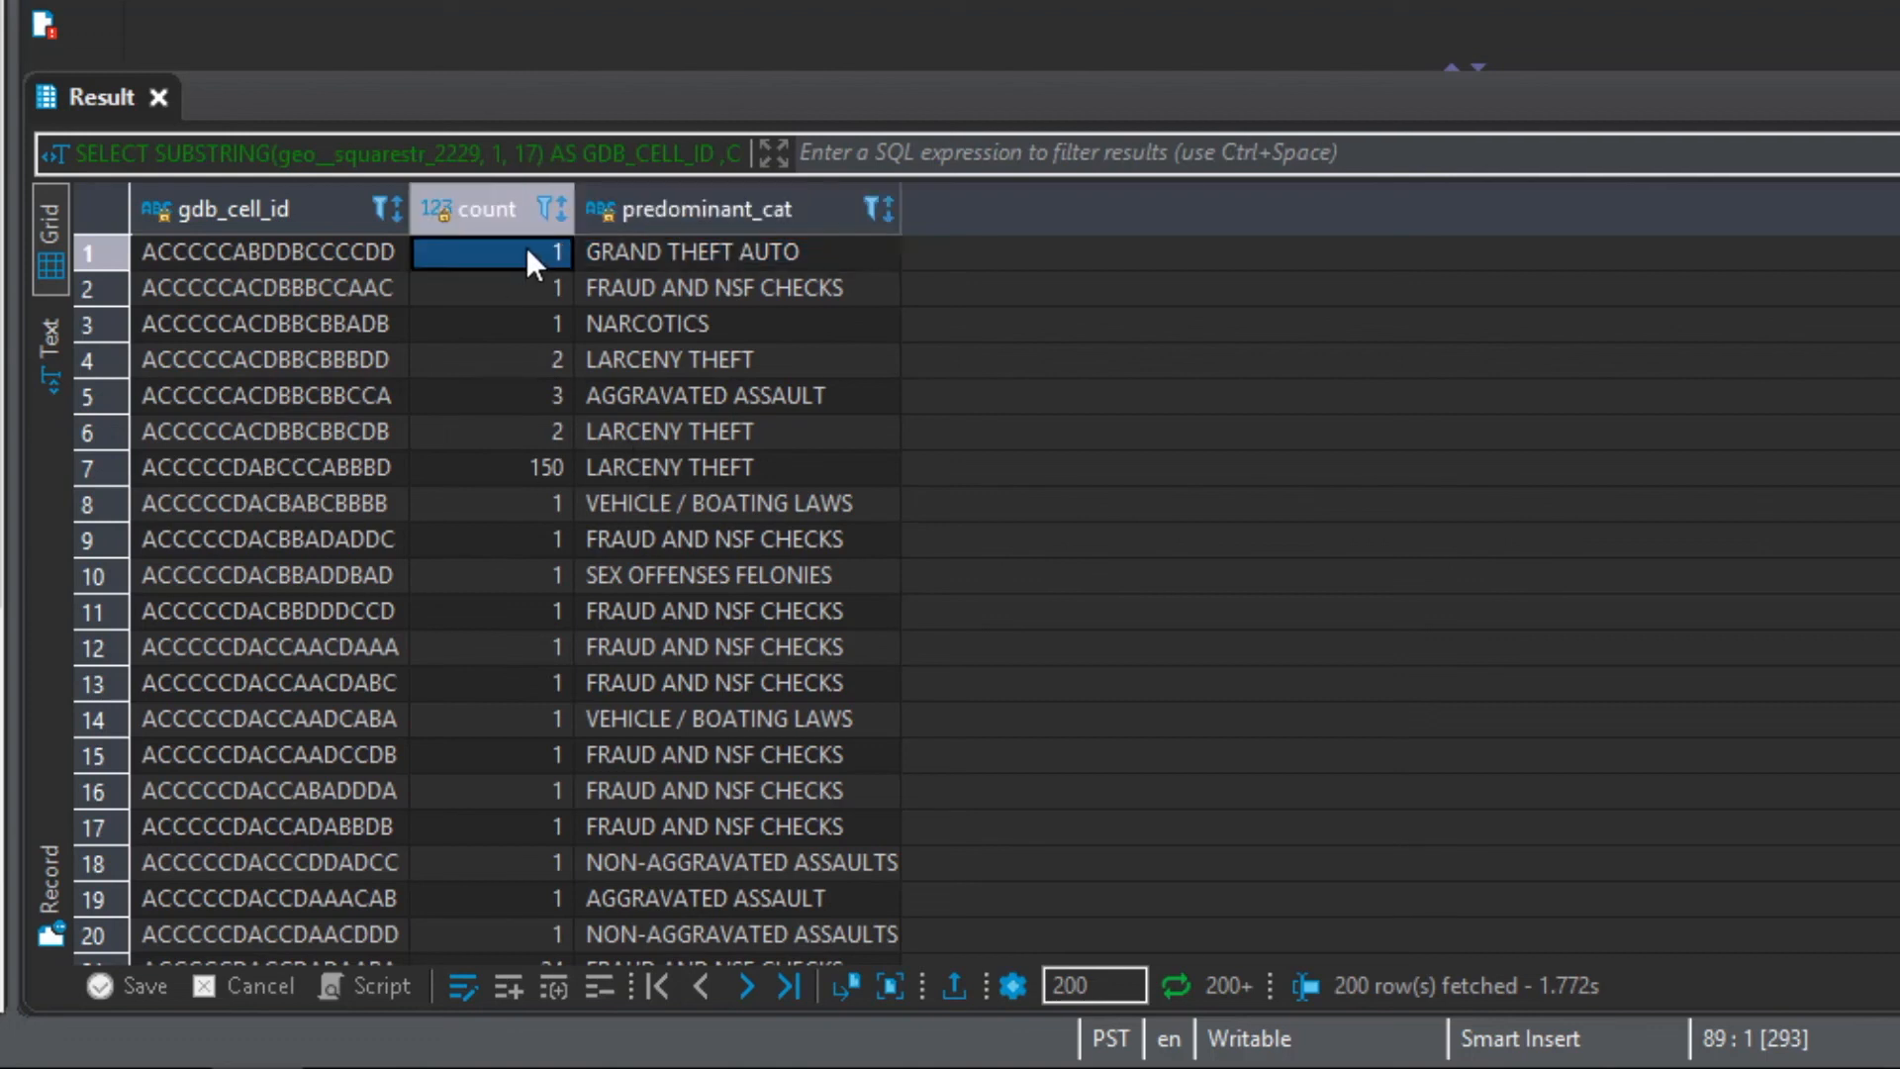
Inspect the cell ID, count and predominant category of row 7 in the predominant value results
left_click(288, 467)
left_click(111, 465)
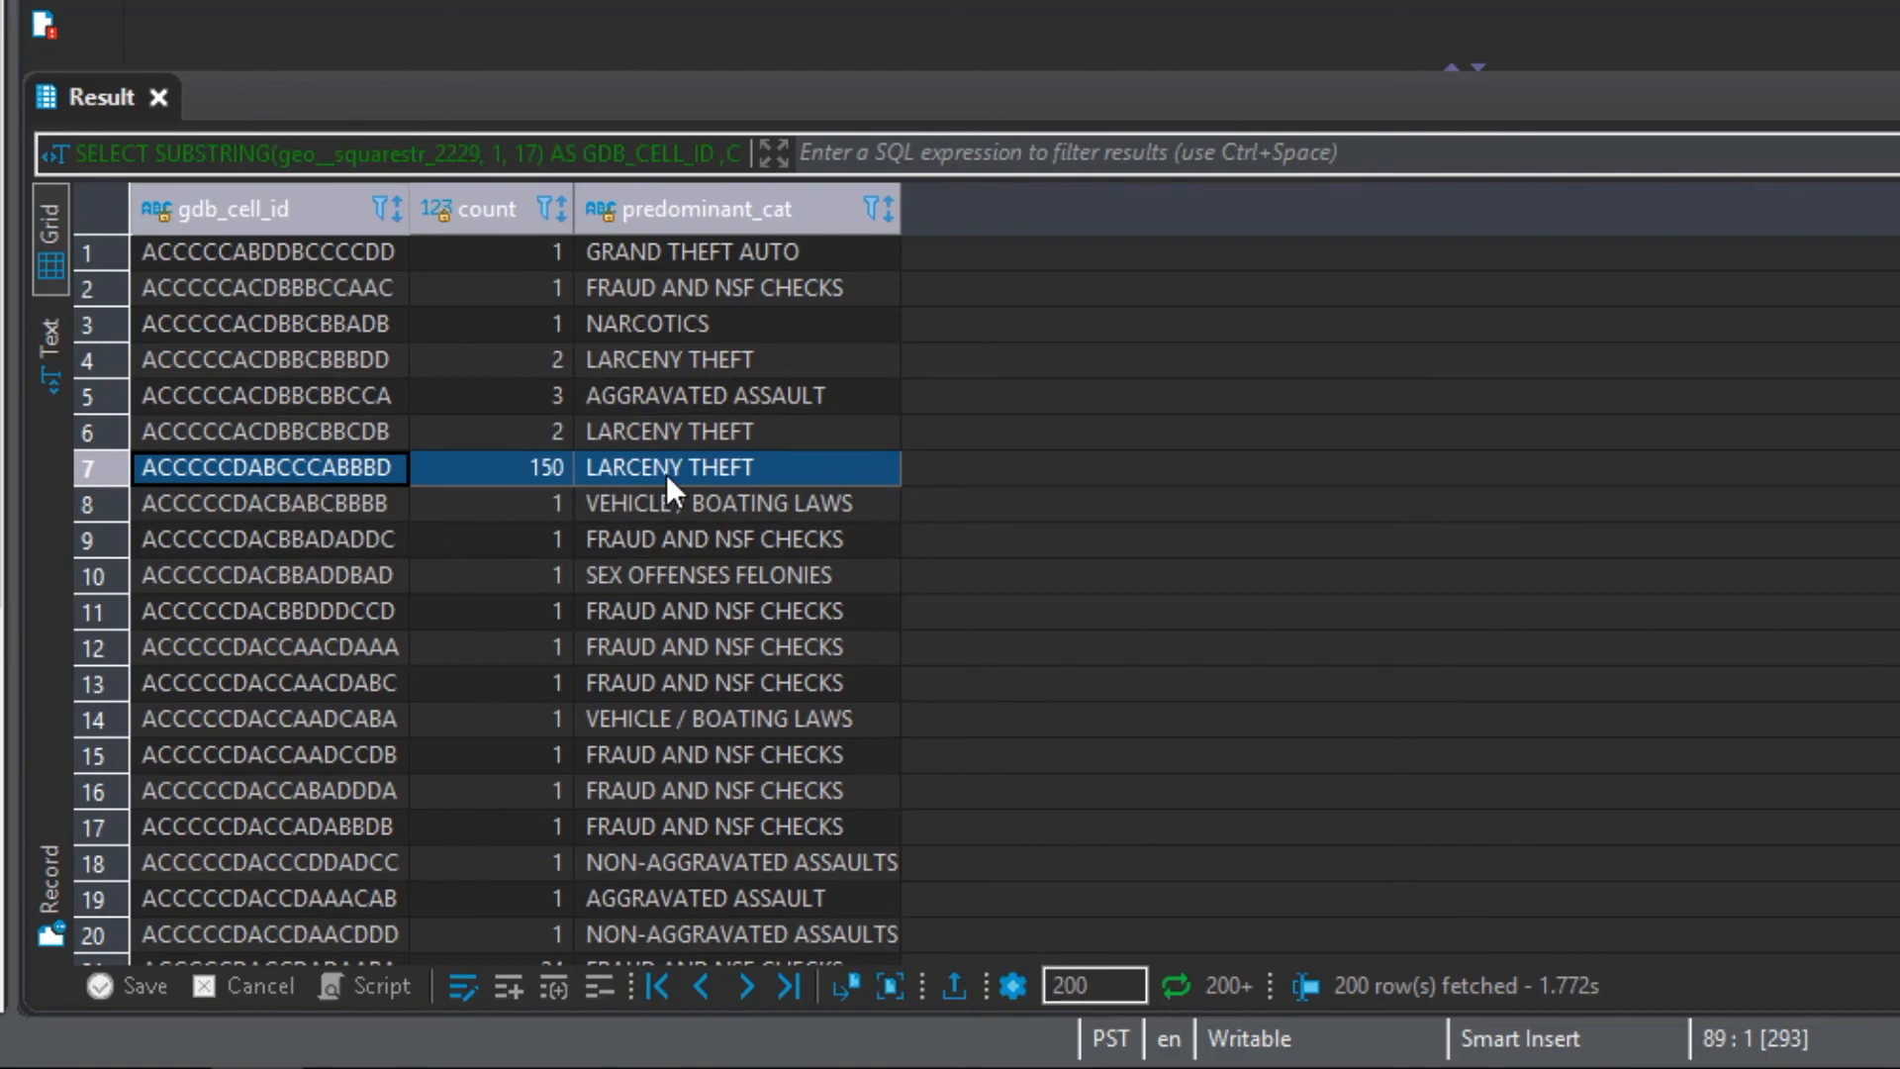
left_click(766, 468)
left_click(524, 460)
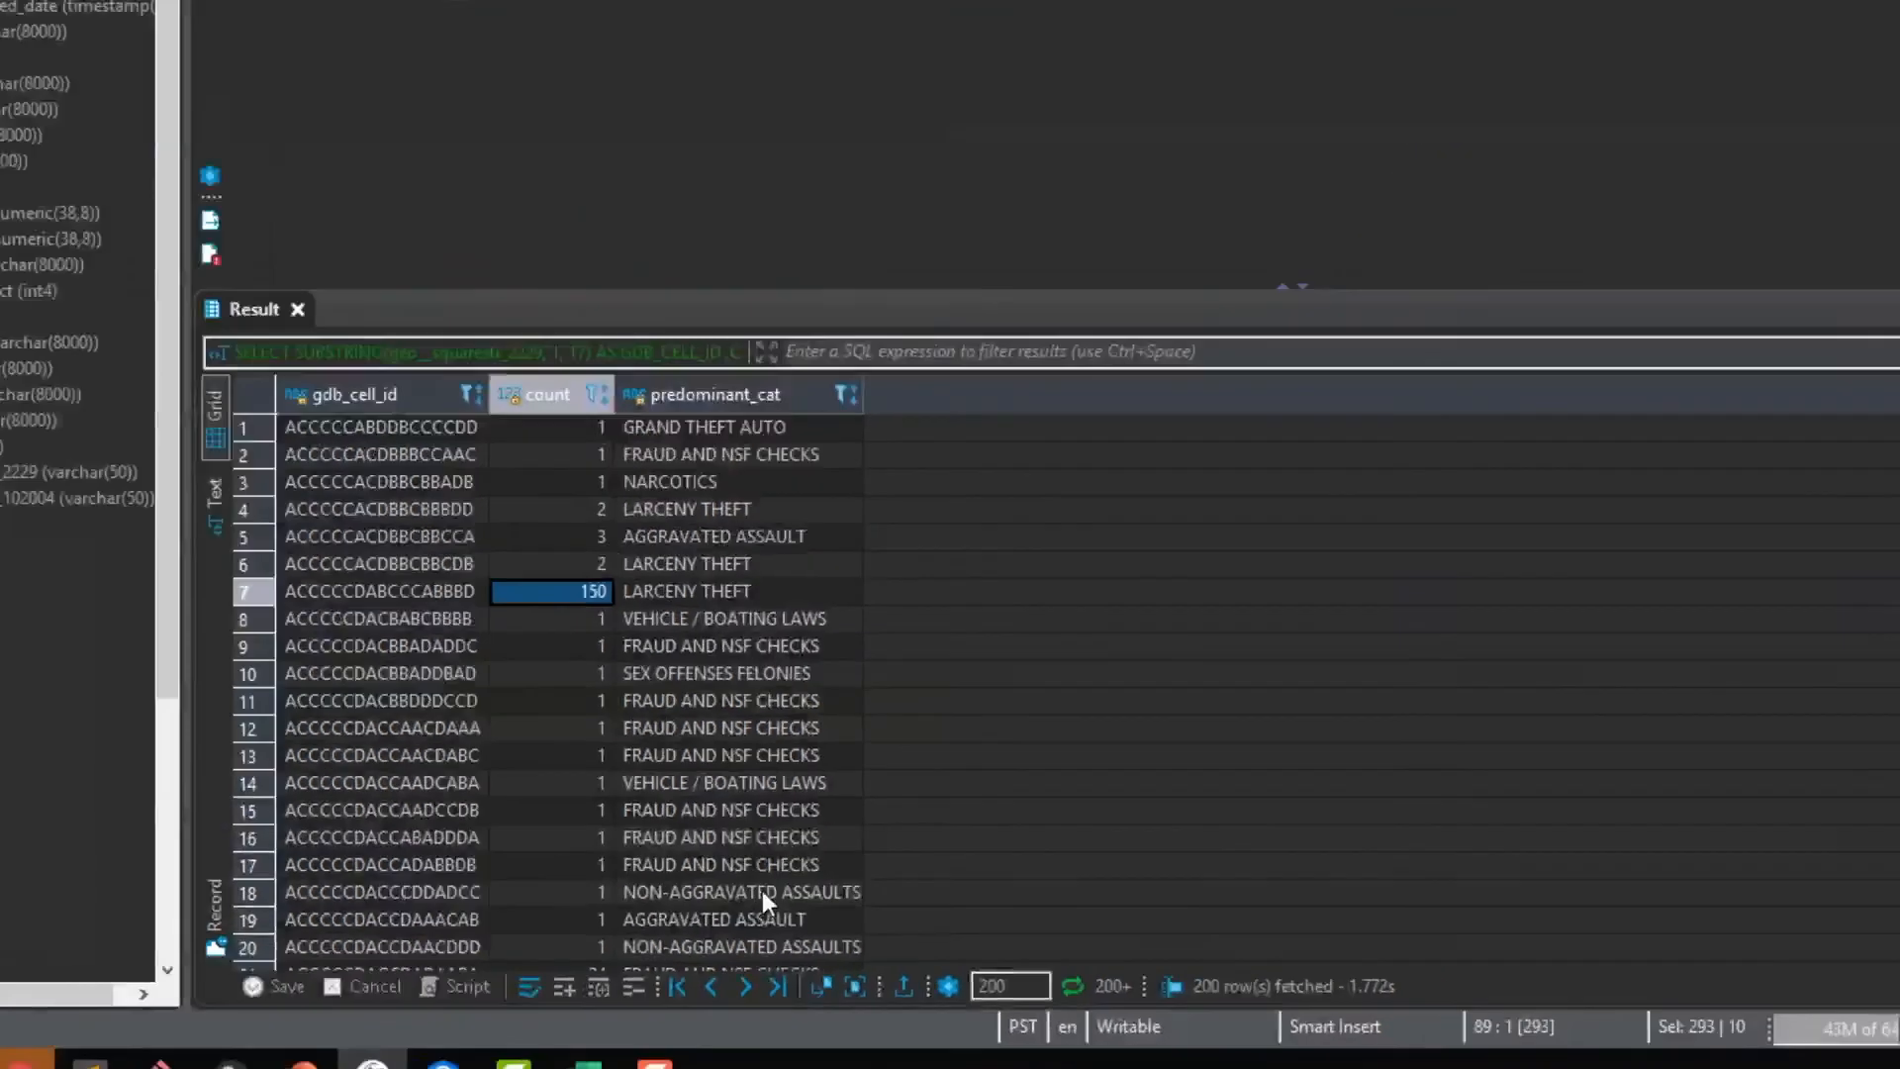
left_click(285, 53)
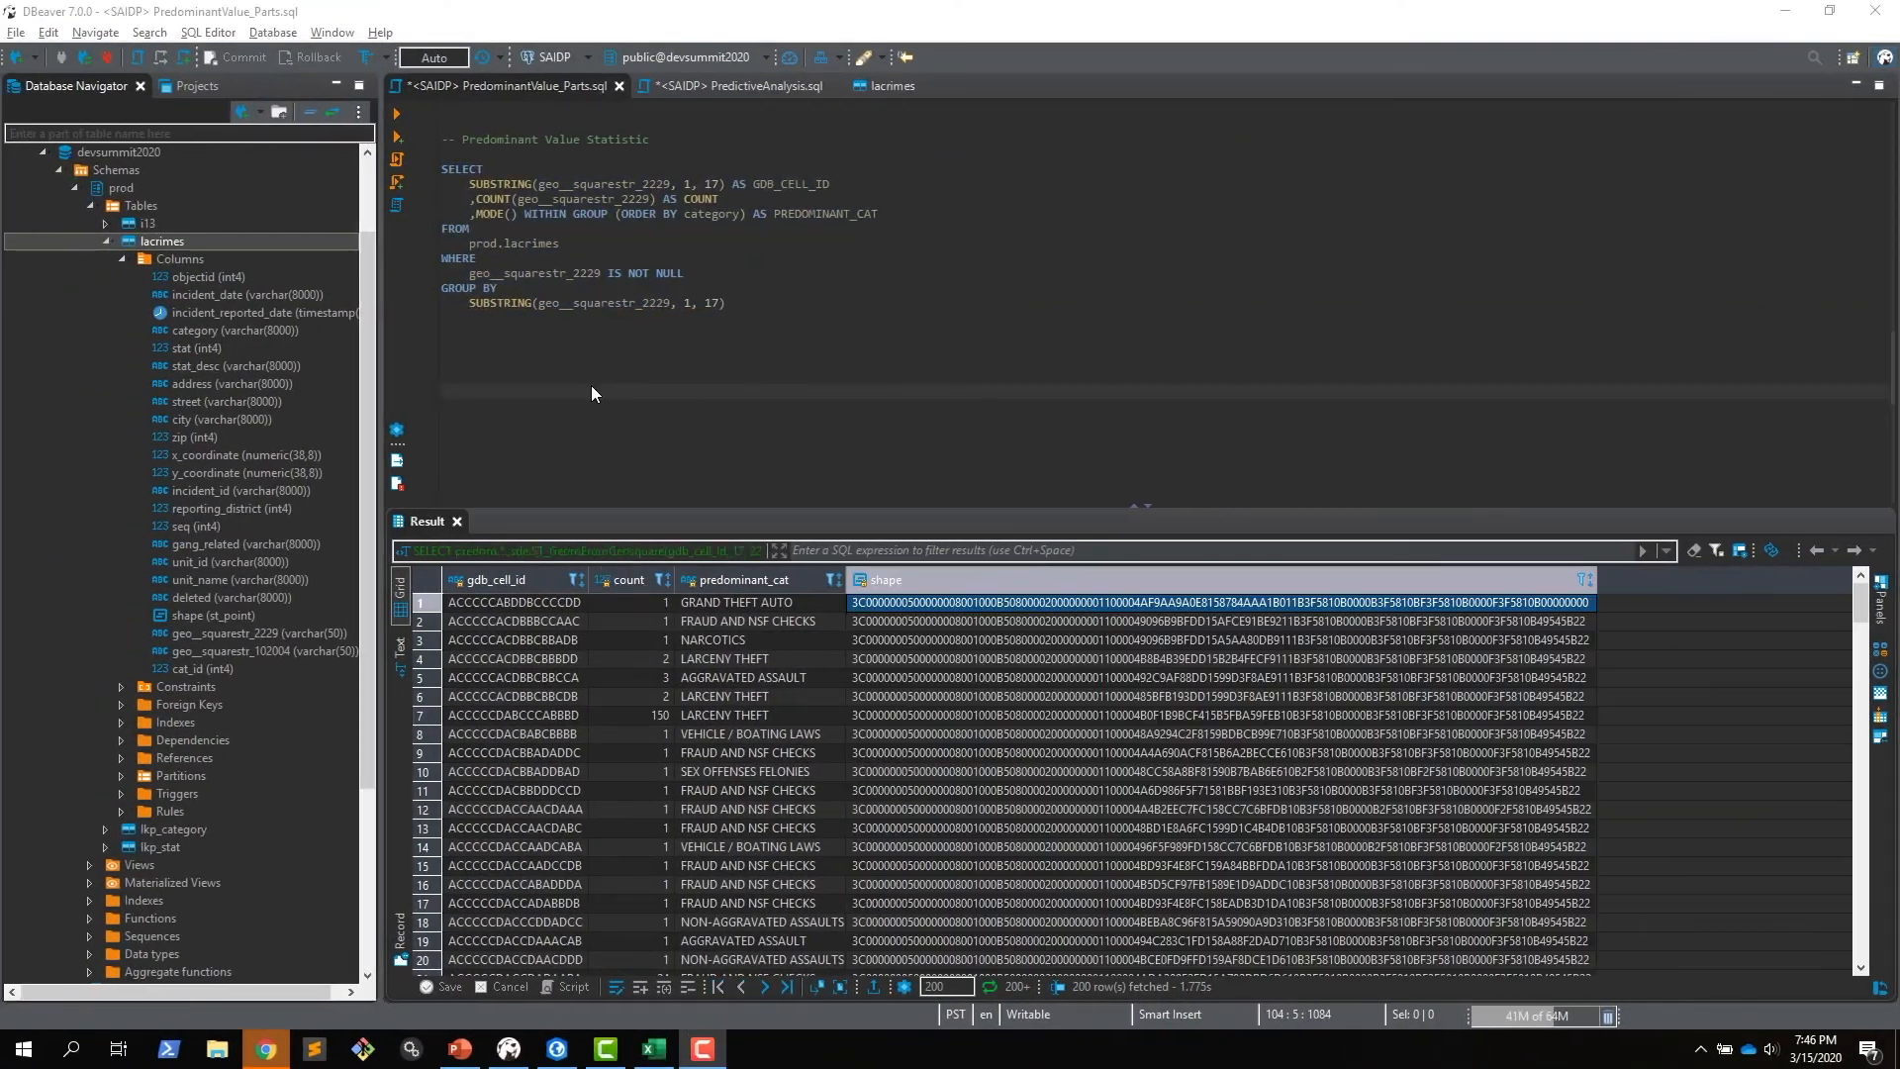
Examine the ST_GeomFromGeosquare(gdb_cell_id, 17, 2229) AS SHAPE expression and the nested subquery of the PG Predominant Value query
left_click(592, 390)
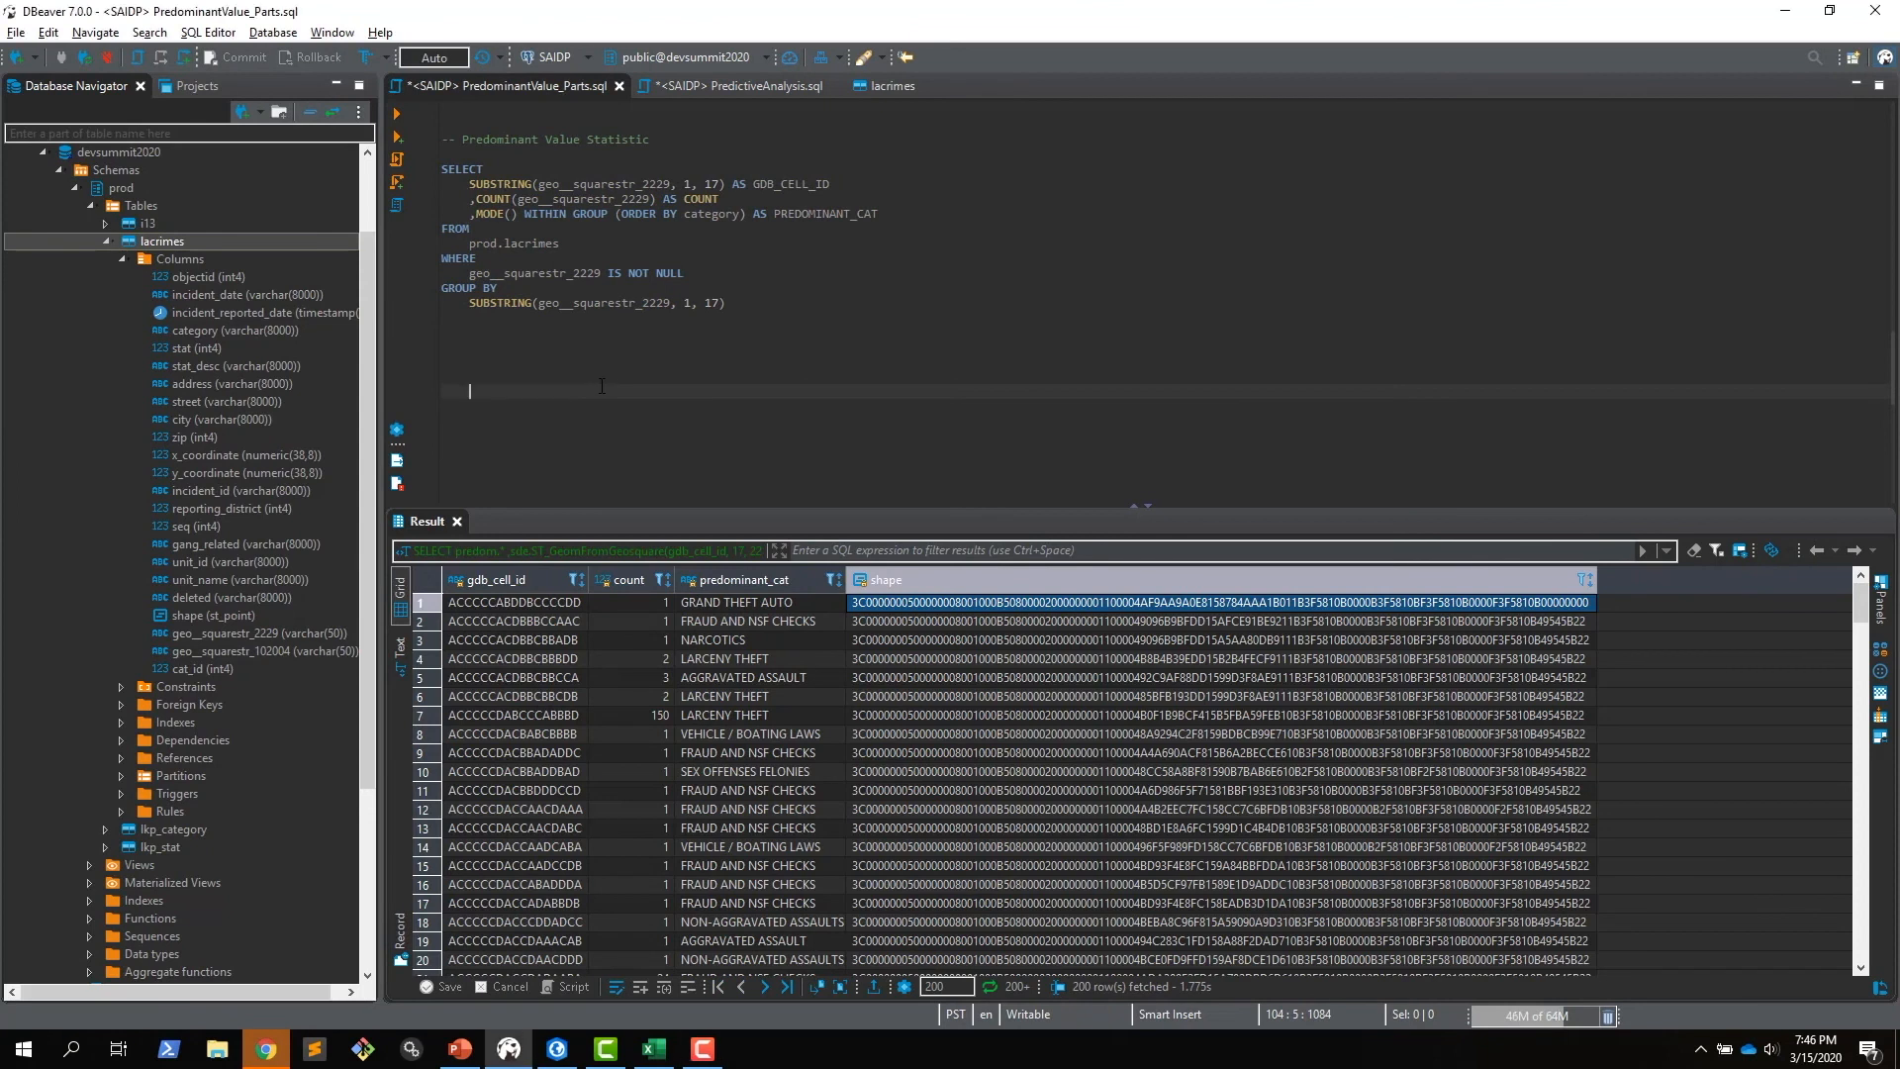
scroll(600, 386, "down", 10)
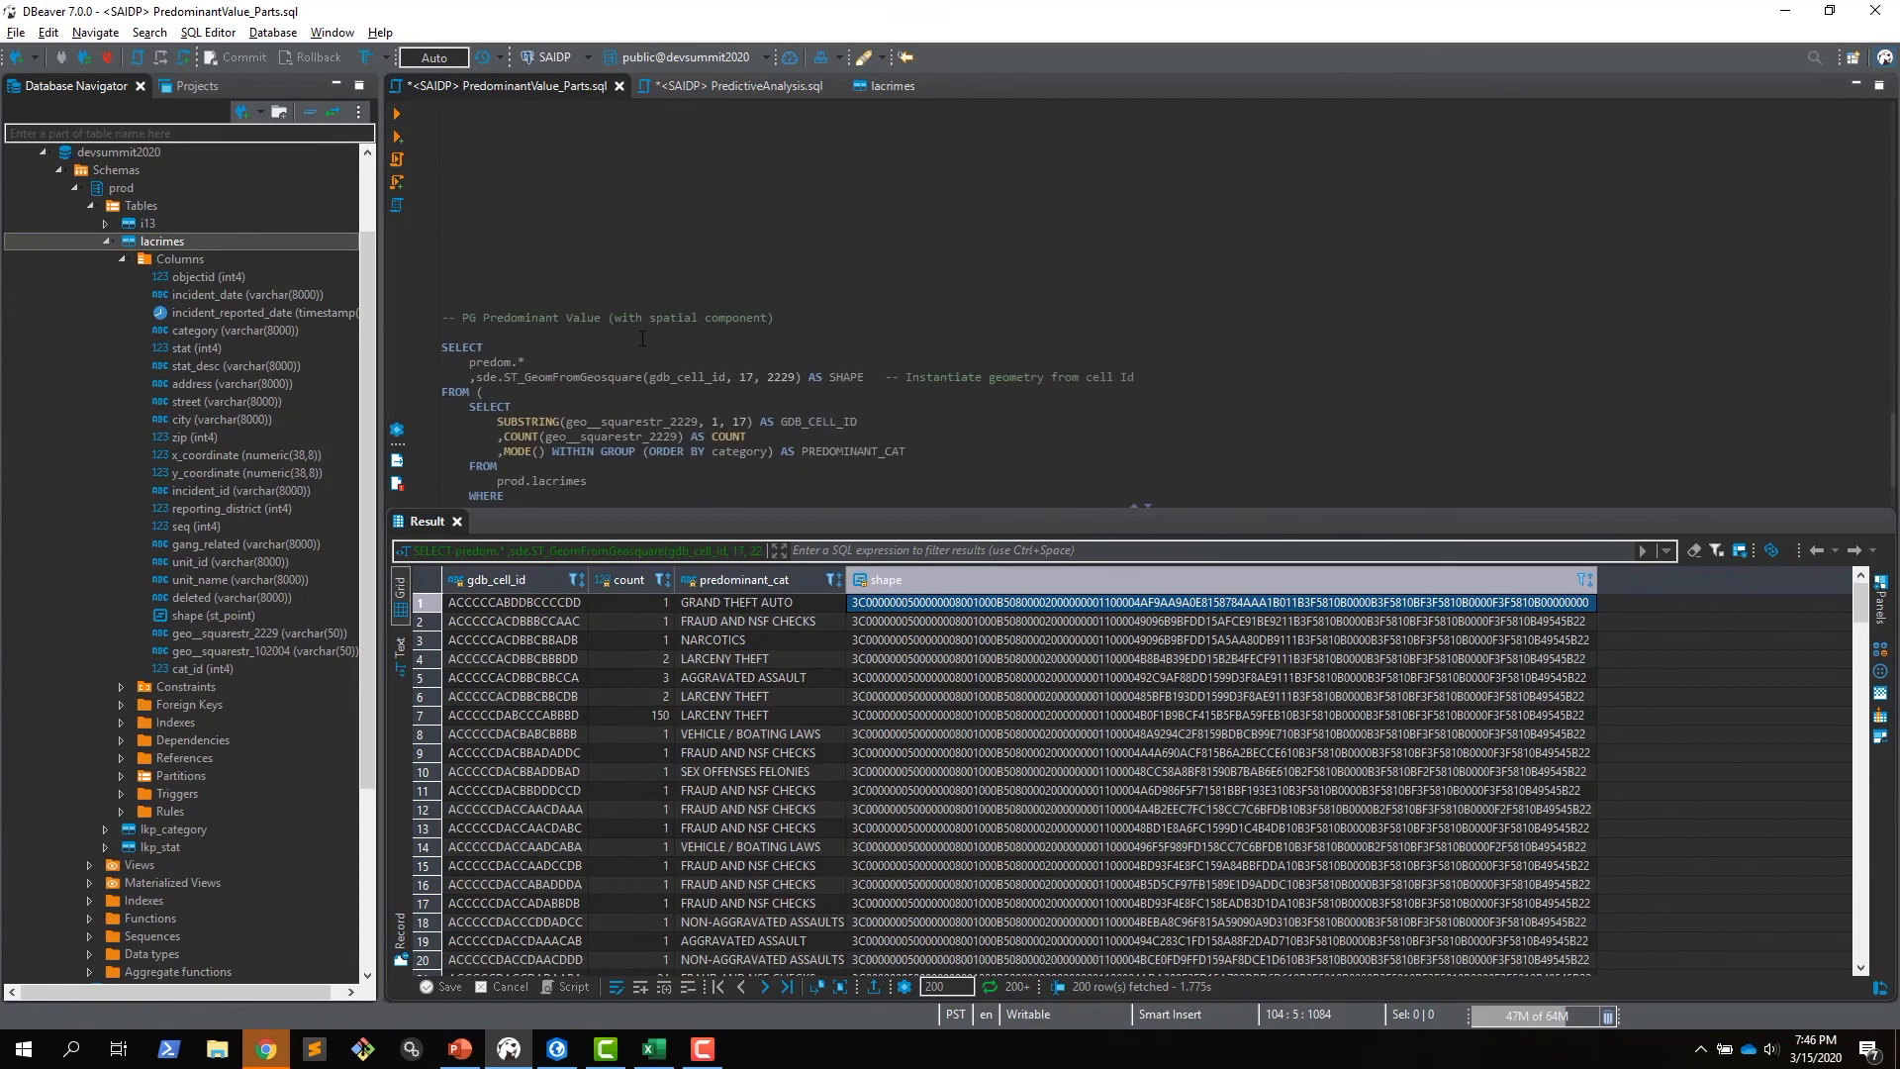
scroll(643, 338, "down", 2)
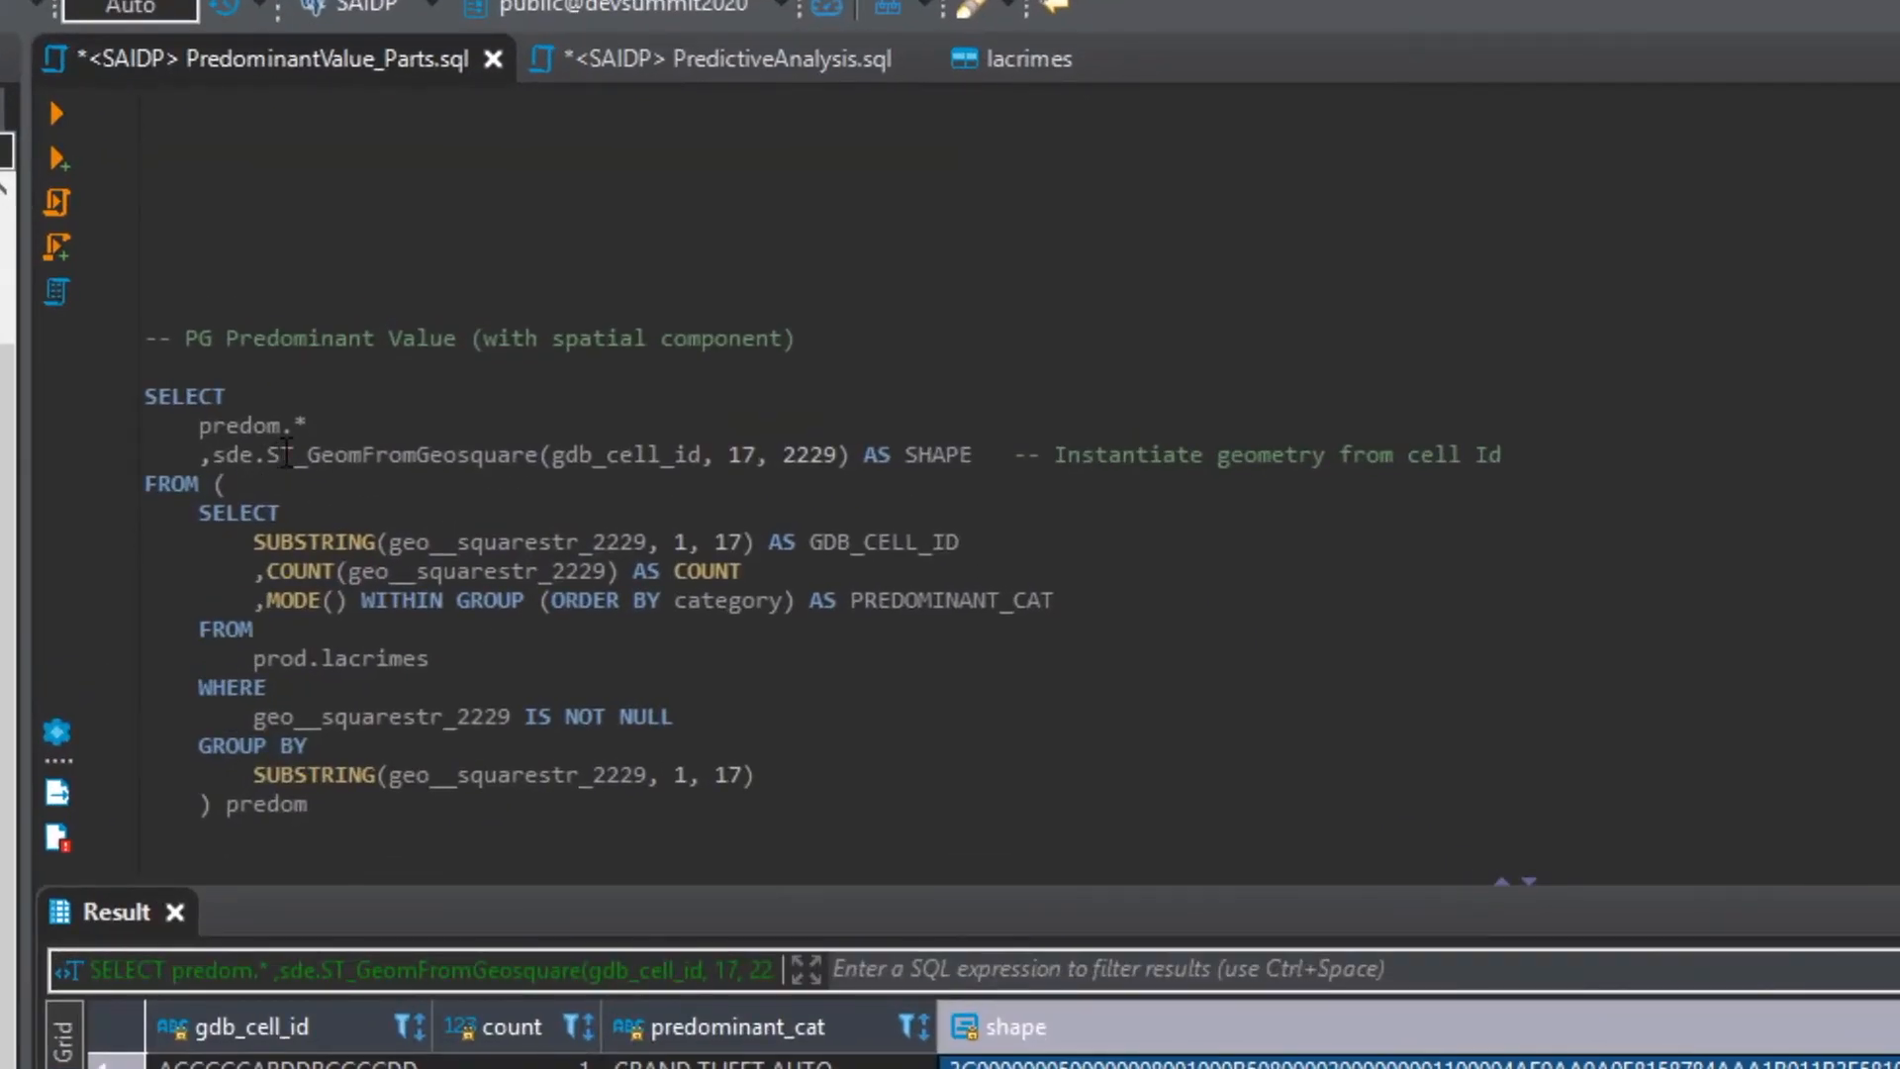
left_click_drag(265, 447, 541, 447)
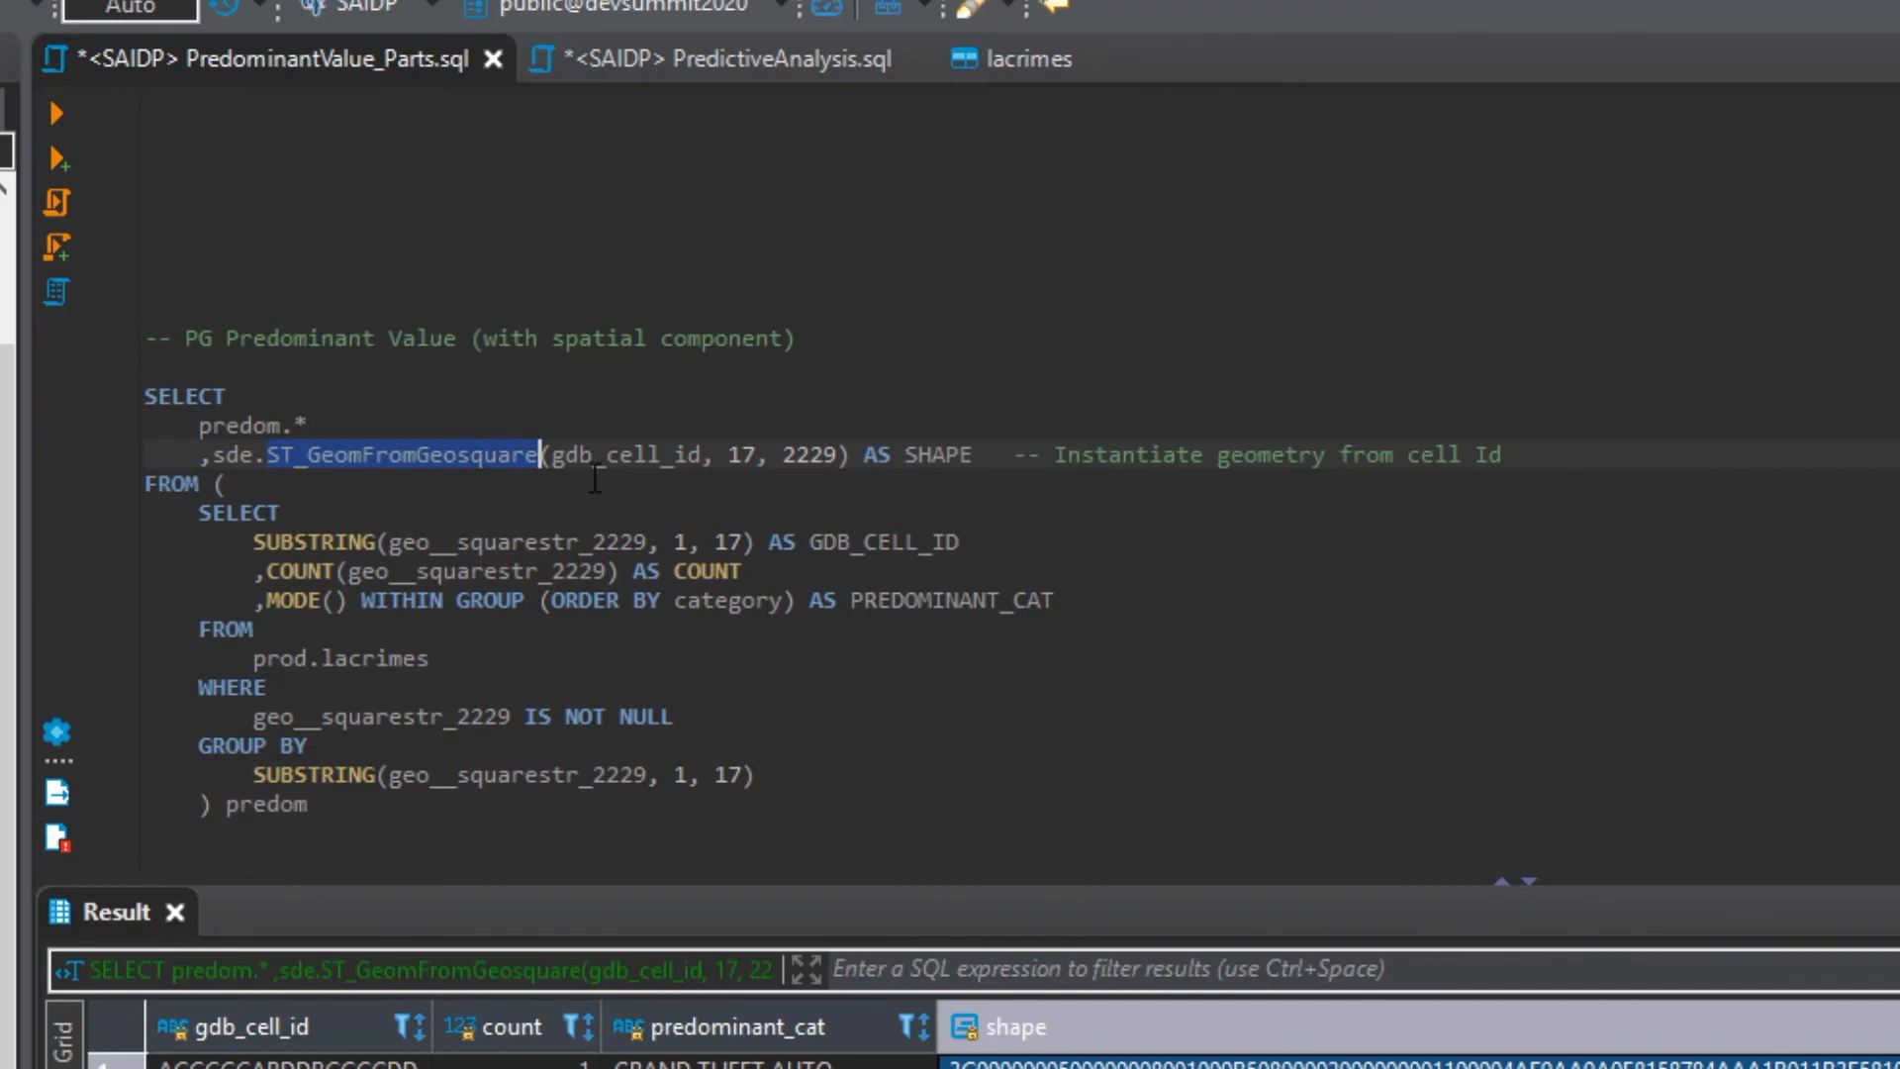
key("ctrl+shift+Right")
key("ctrl+shift+Right")
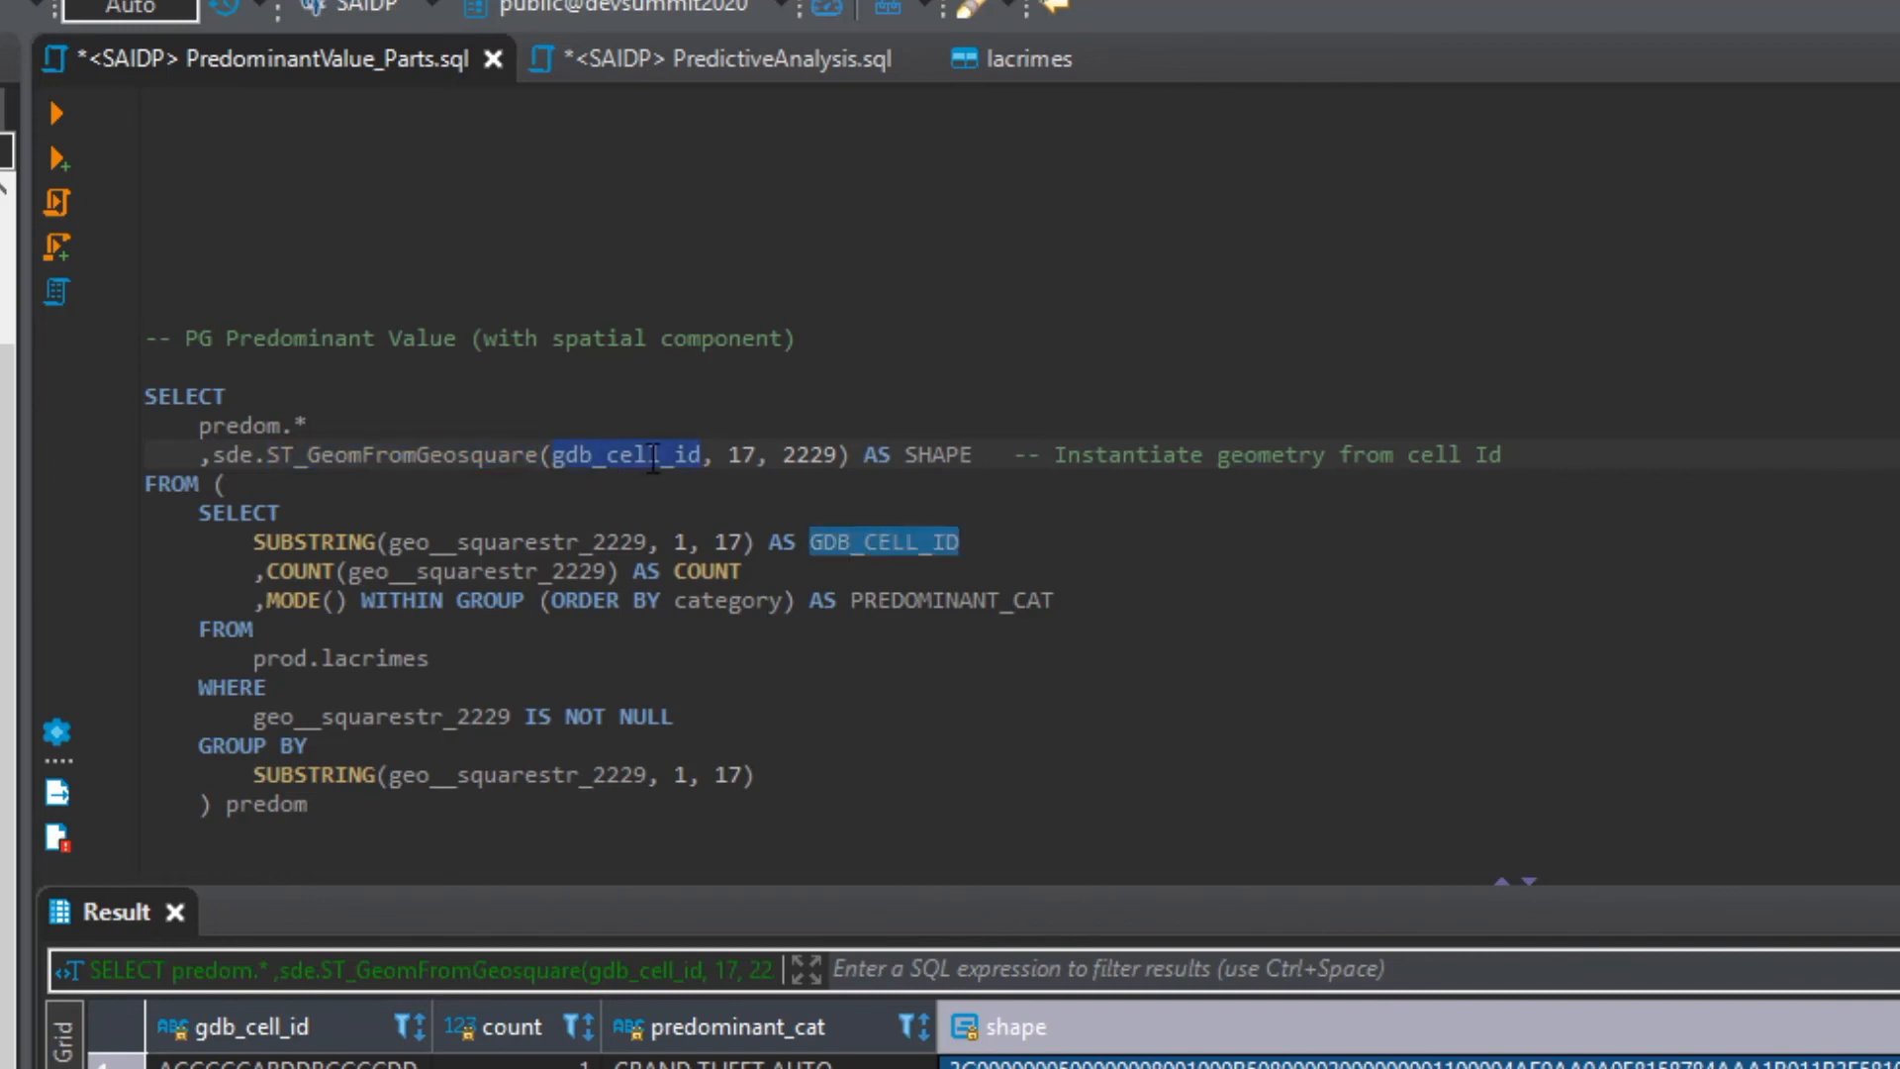
left_click(737, 456)
double_click(806, 457)
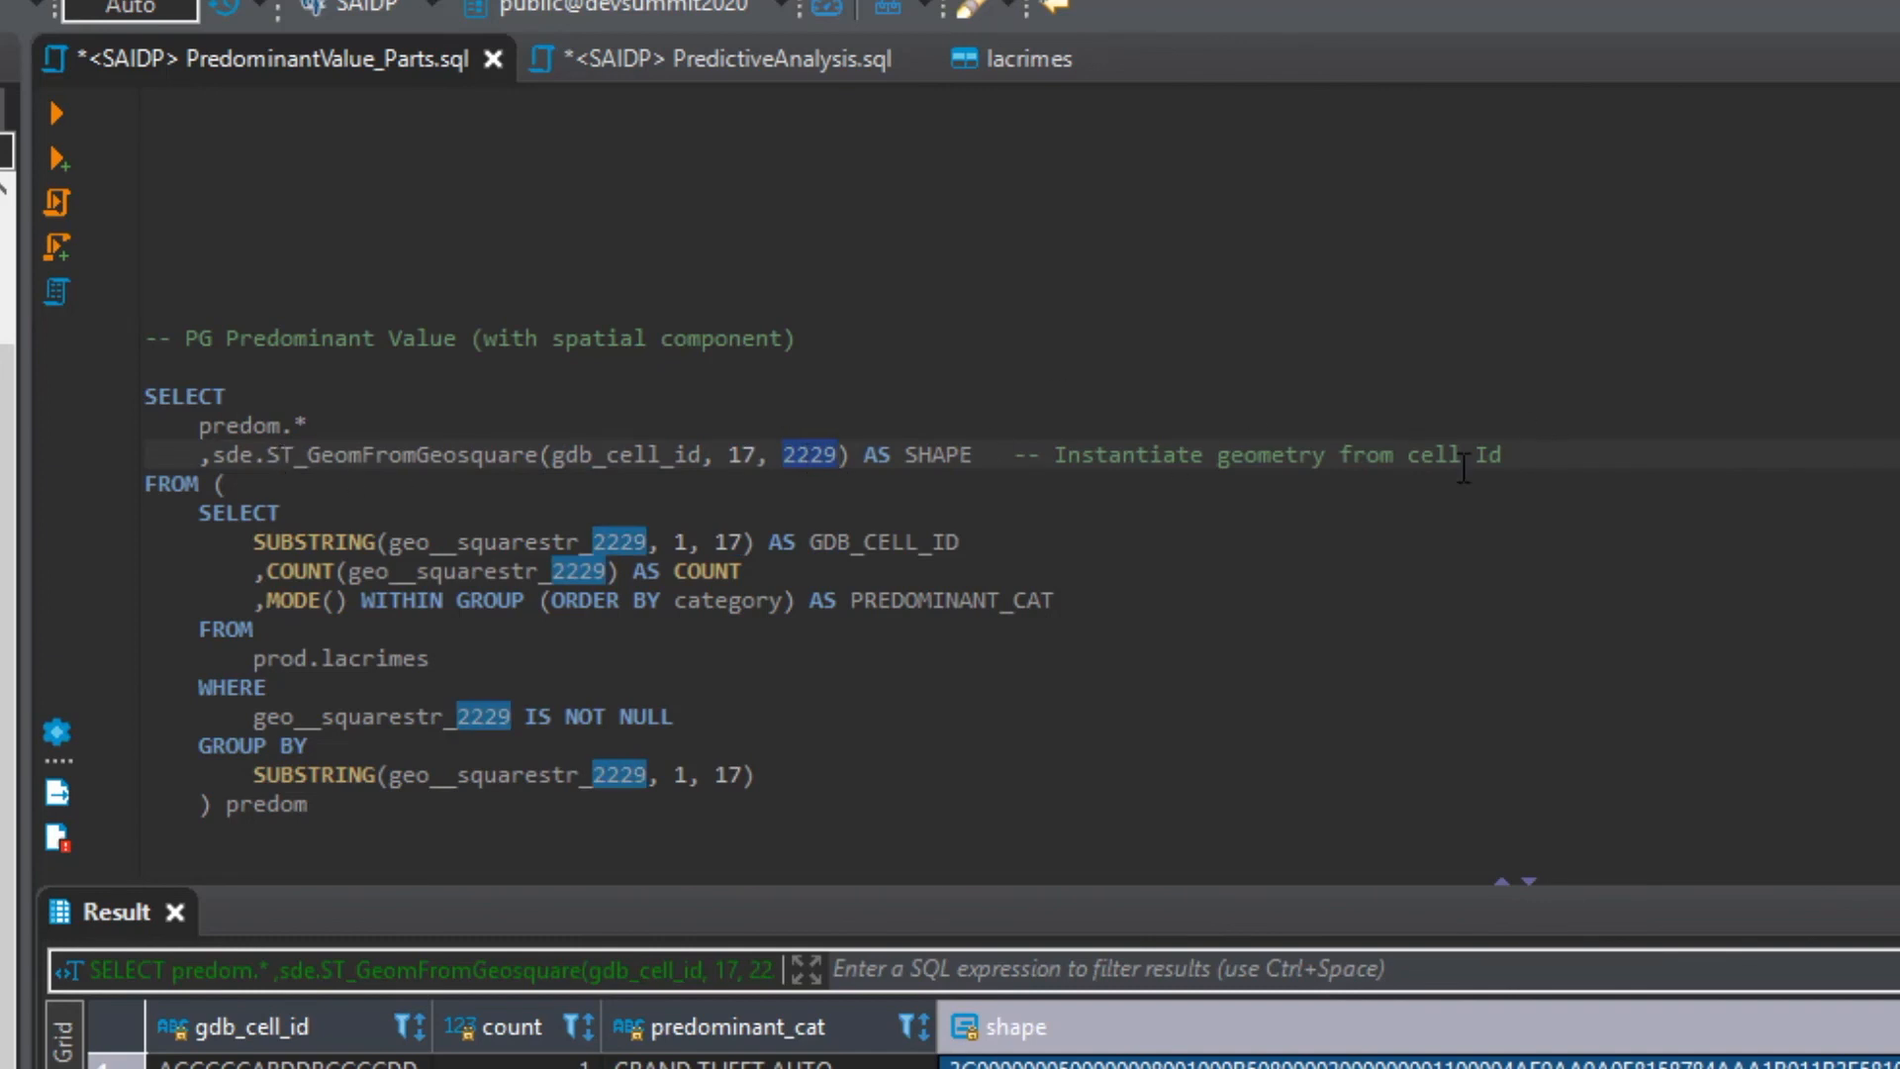
left_click_drag(1570, 444, 20, 396)
left_click_drag(198, 513, 832, 768)
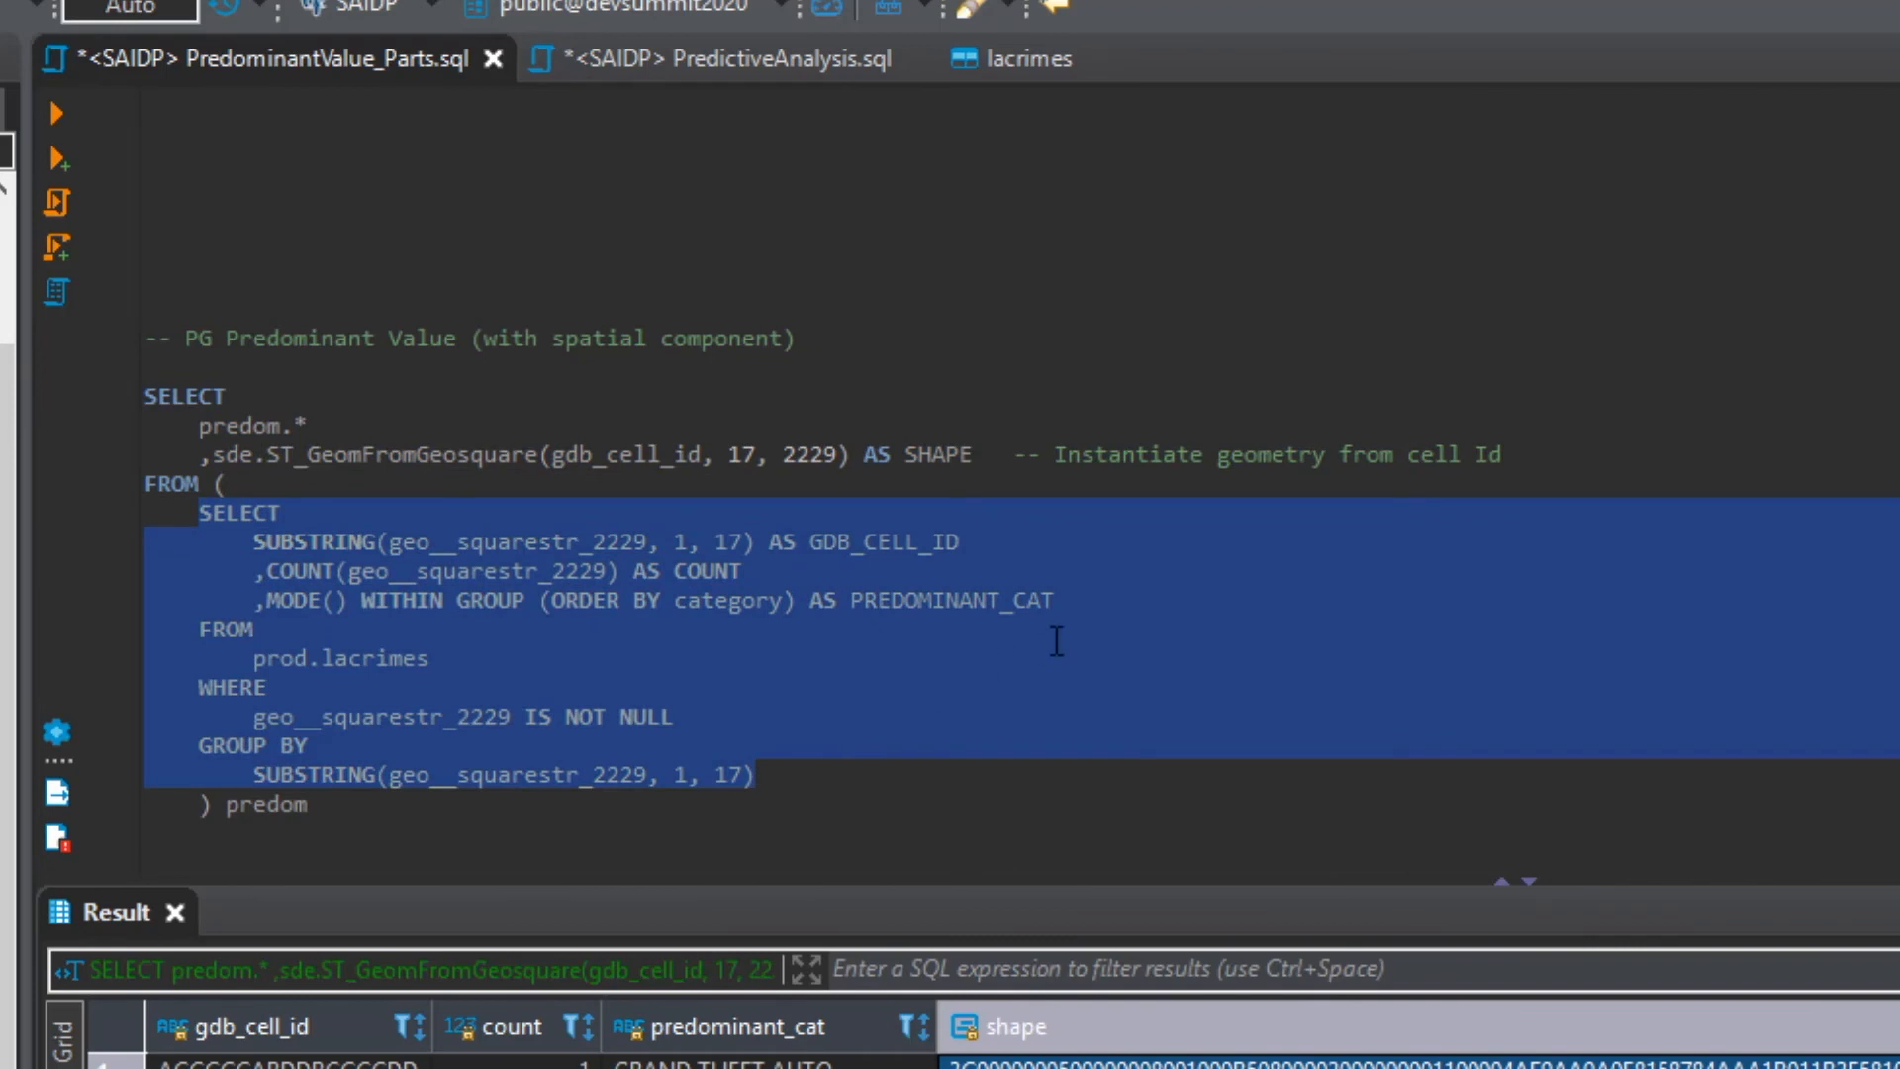
Run the whole PG Predominant Value query and inspect the predominant category, count, cell ID and shape columns
left_click_drag(363, 803, 29, 396)
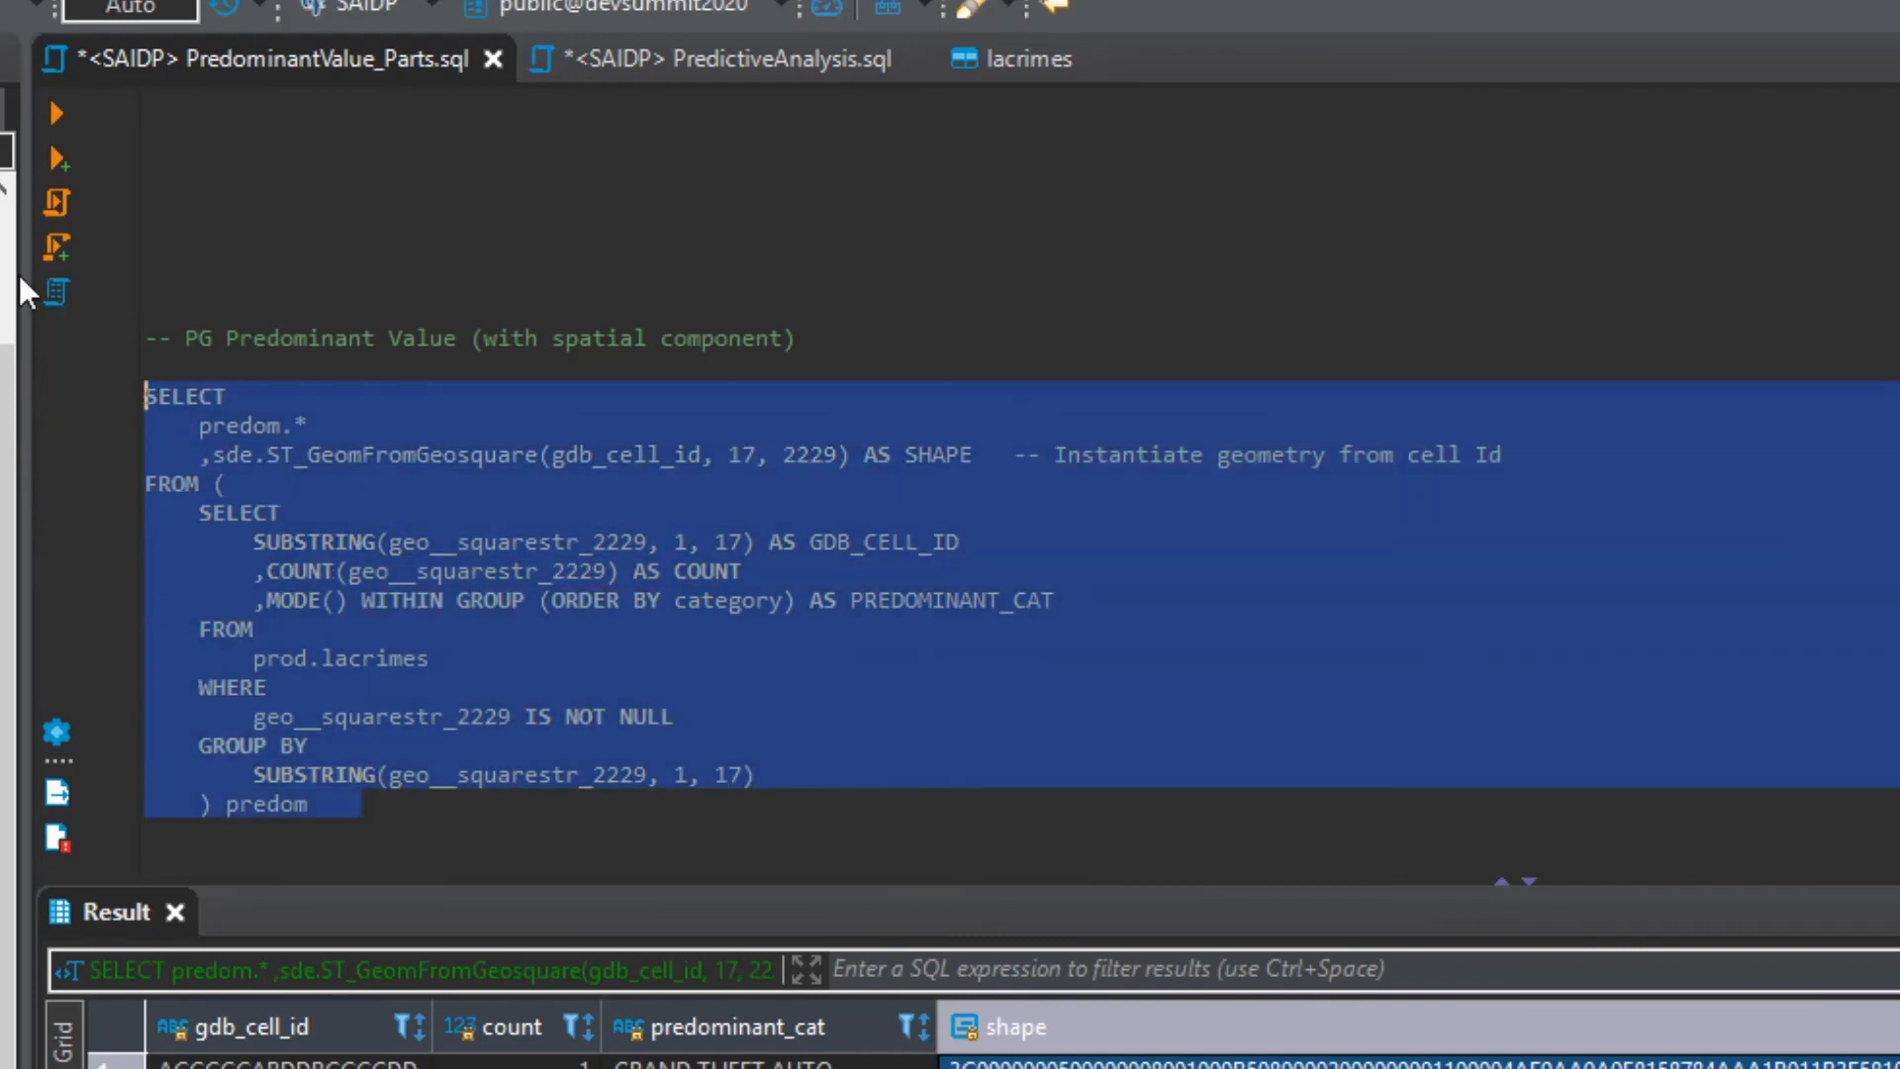
left_click(52, 111)
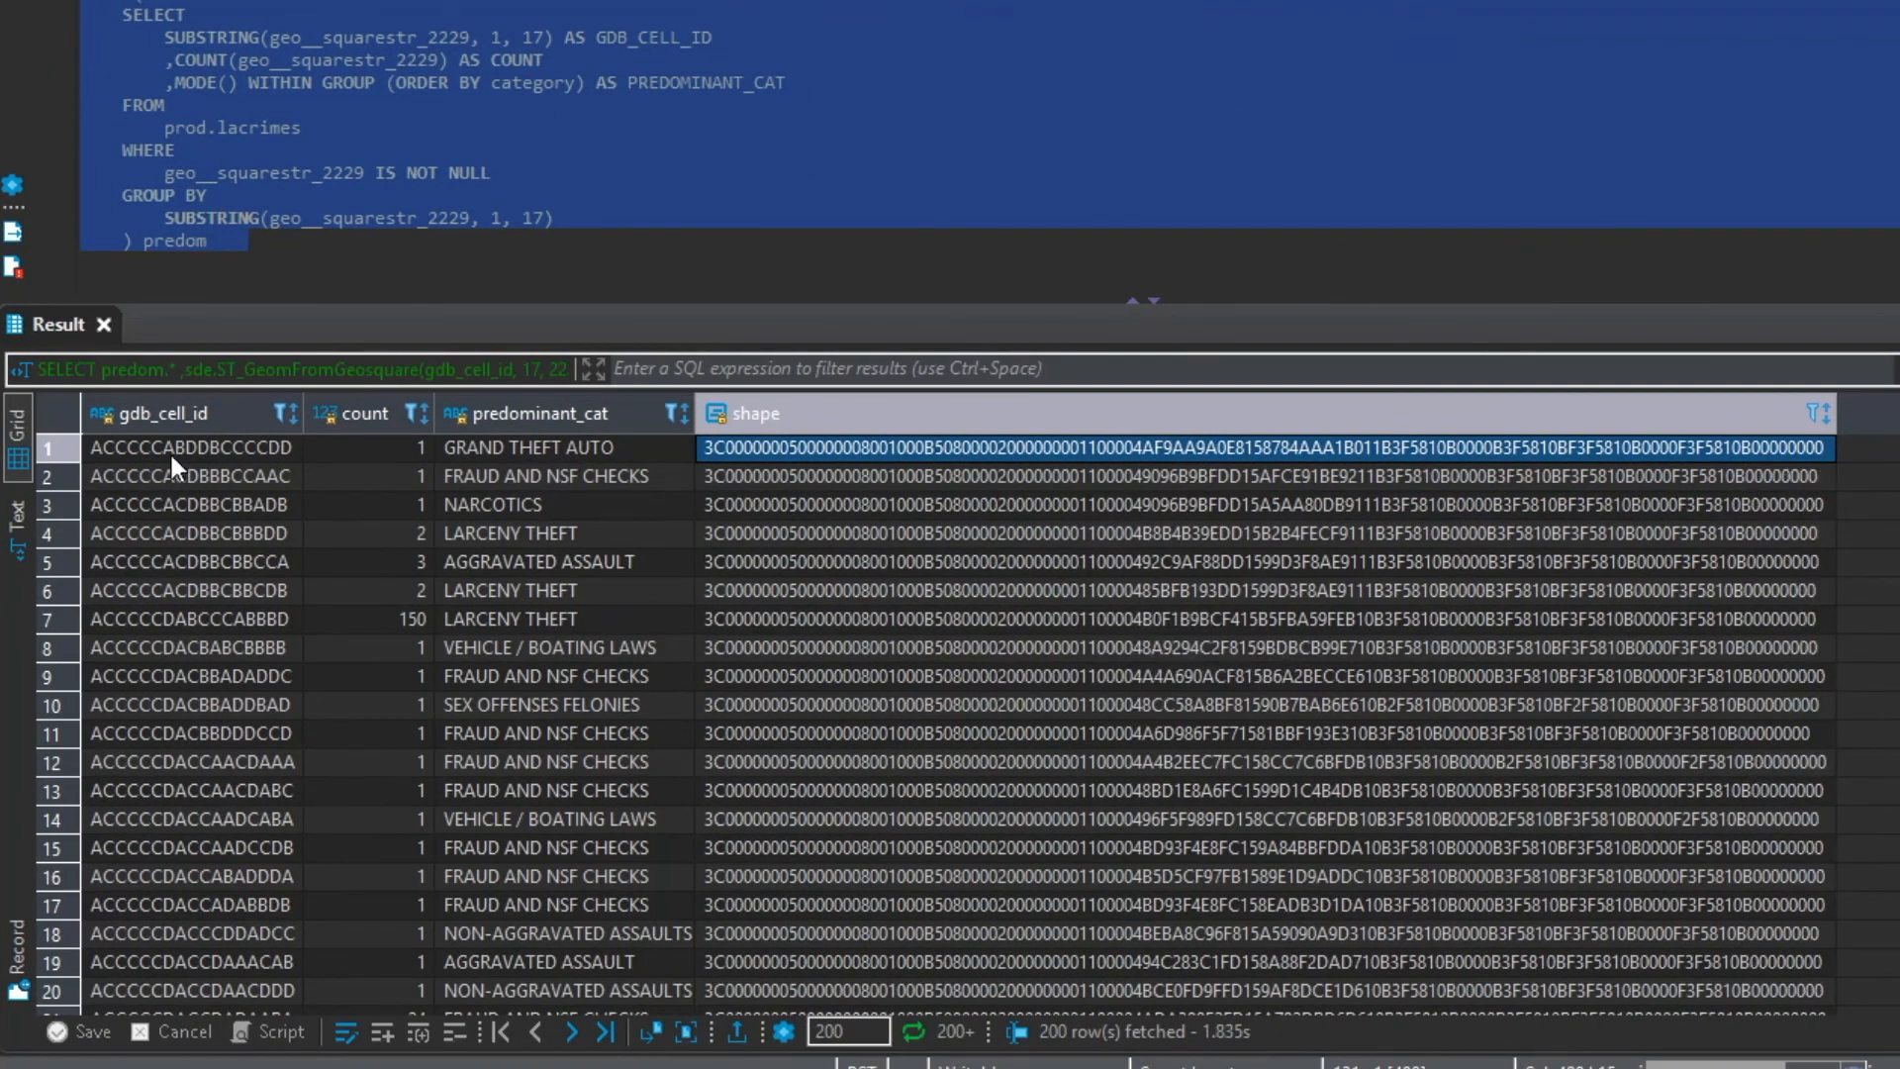
left_click(578, 418)
left_click(367, 418)
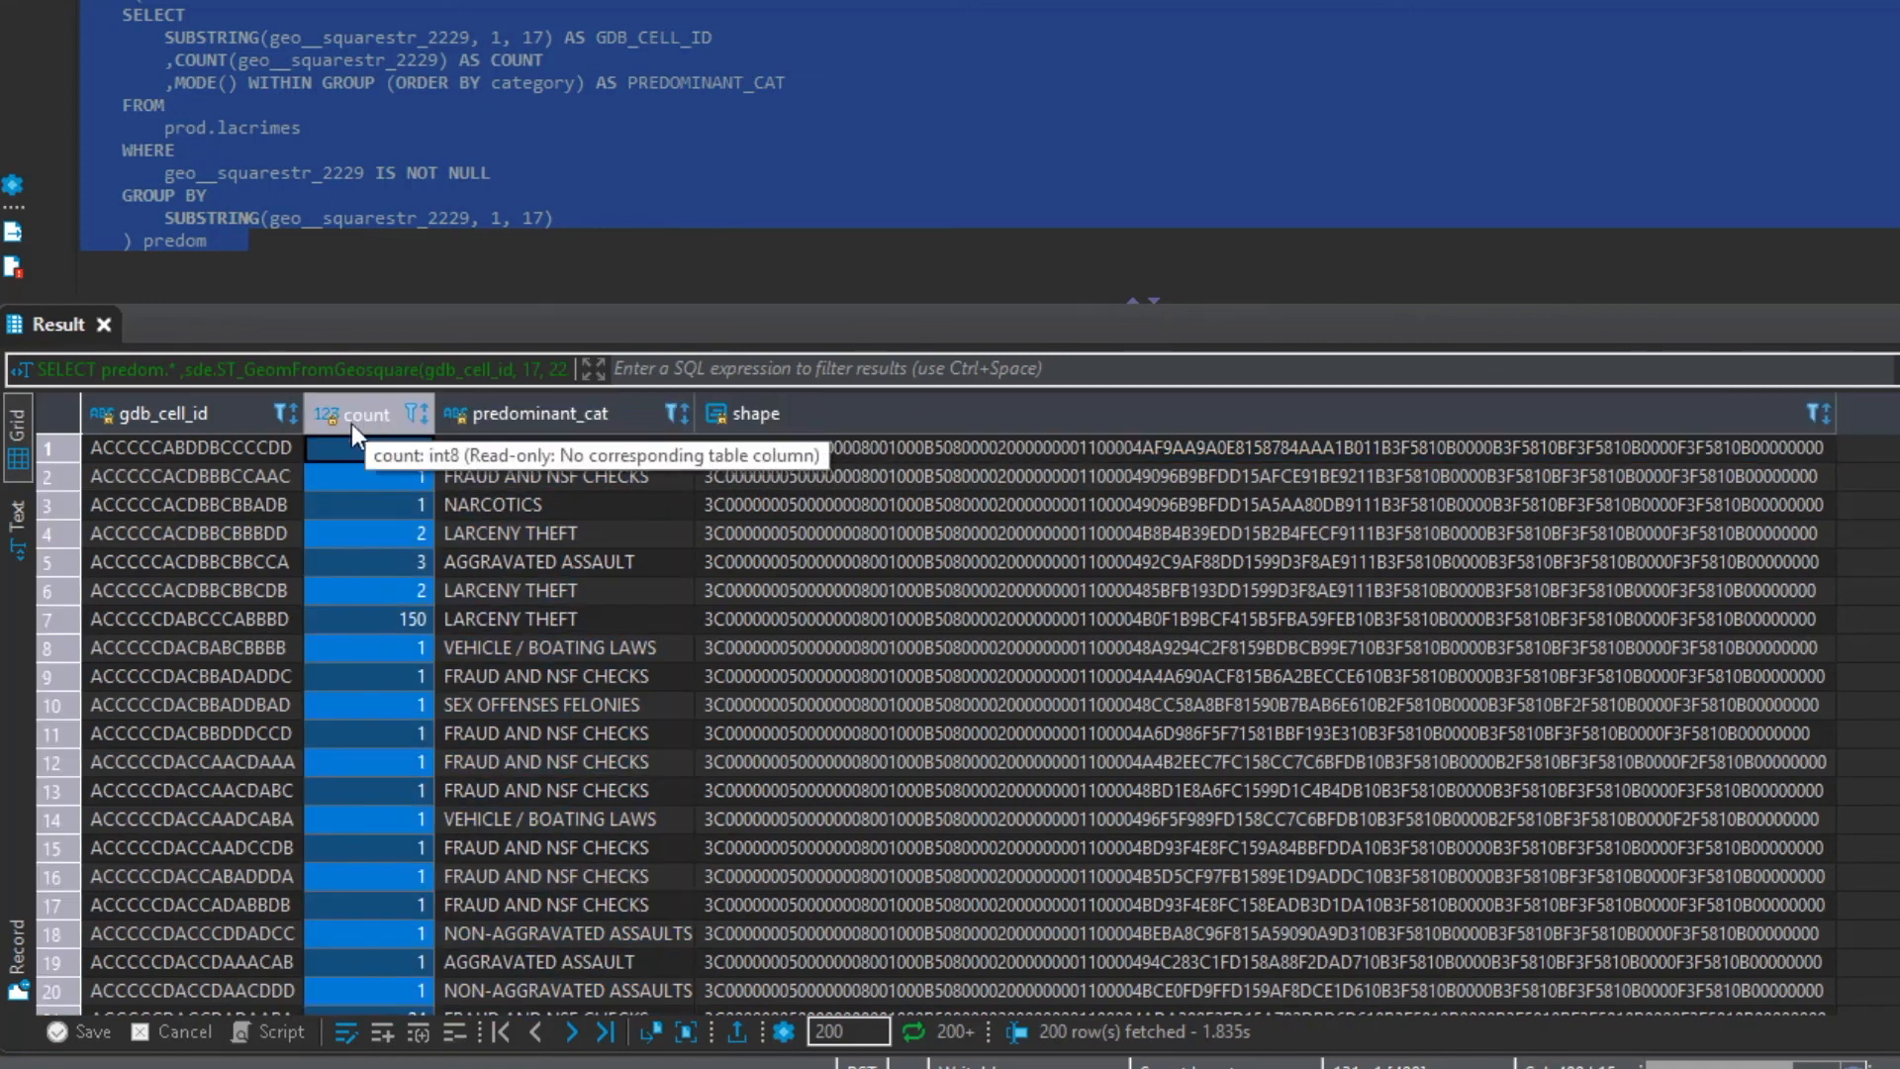
left_click(194, 447)
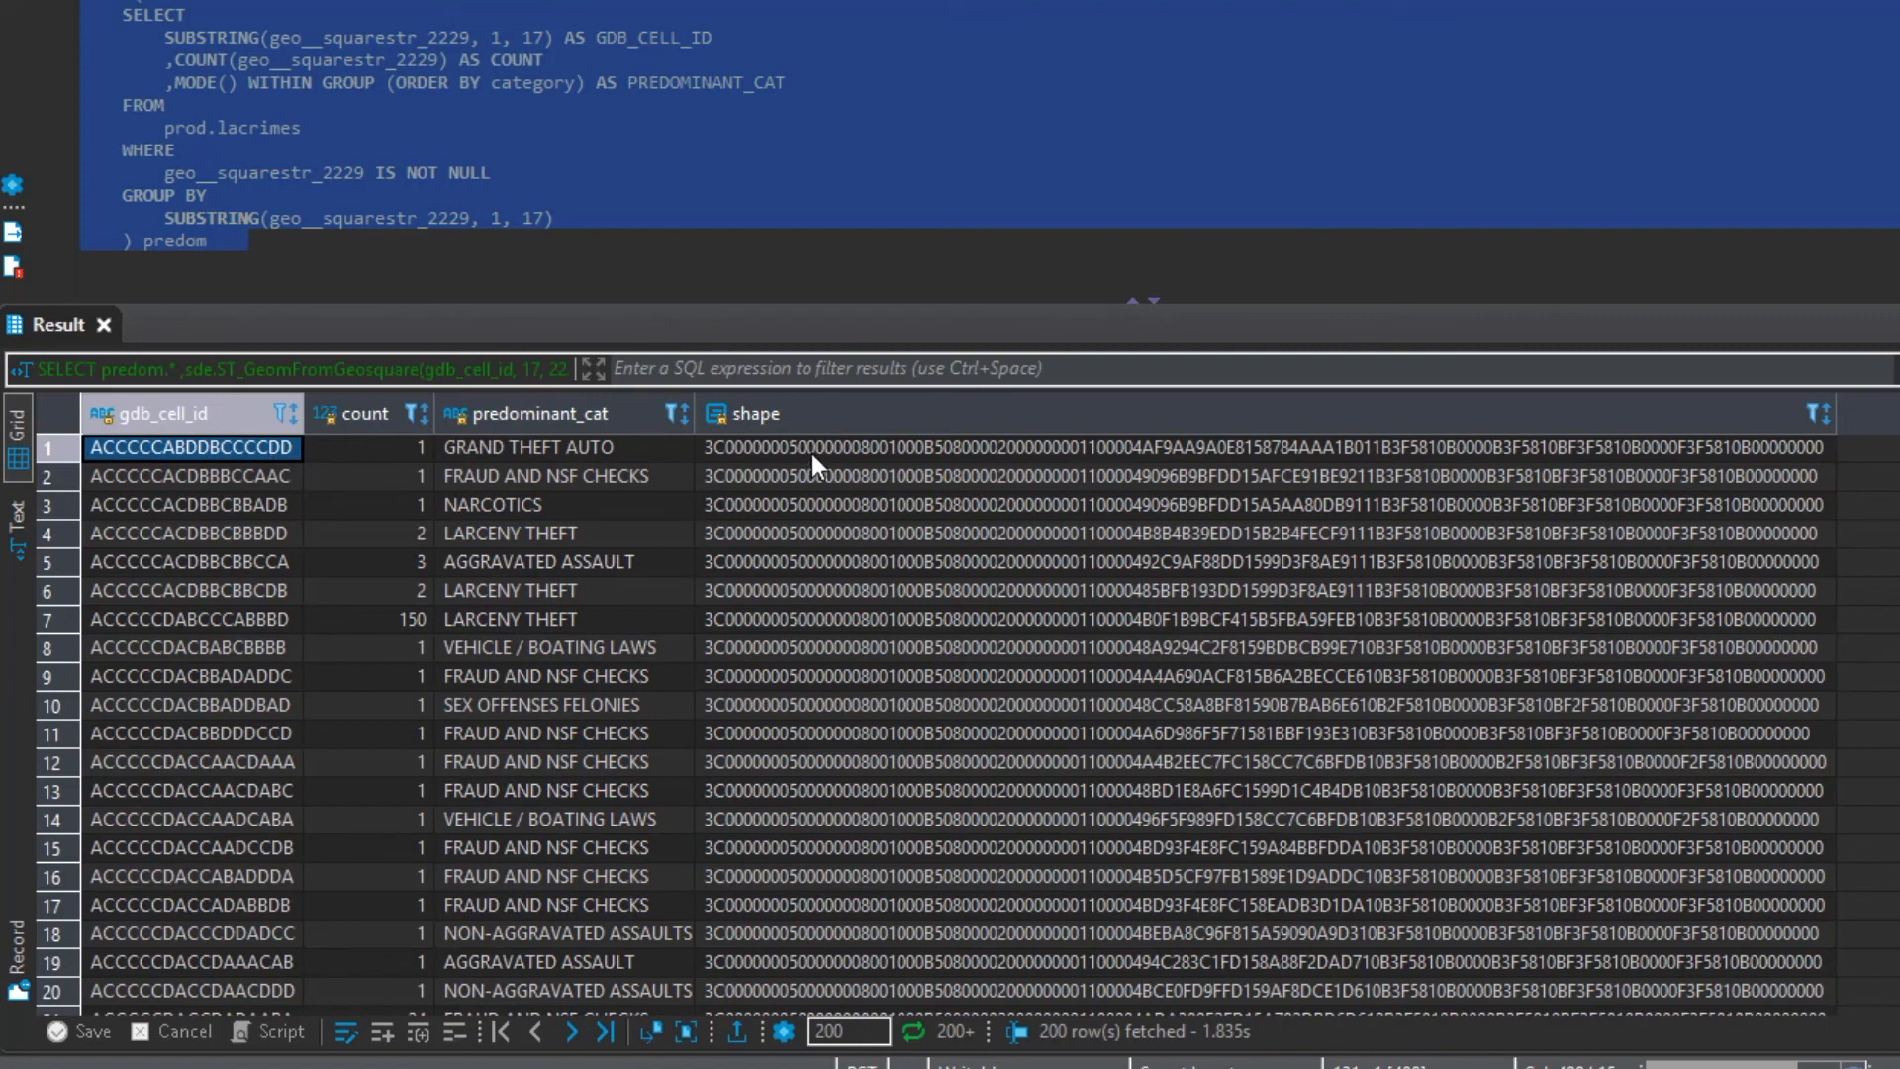
left_click(837, 455)
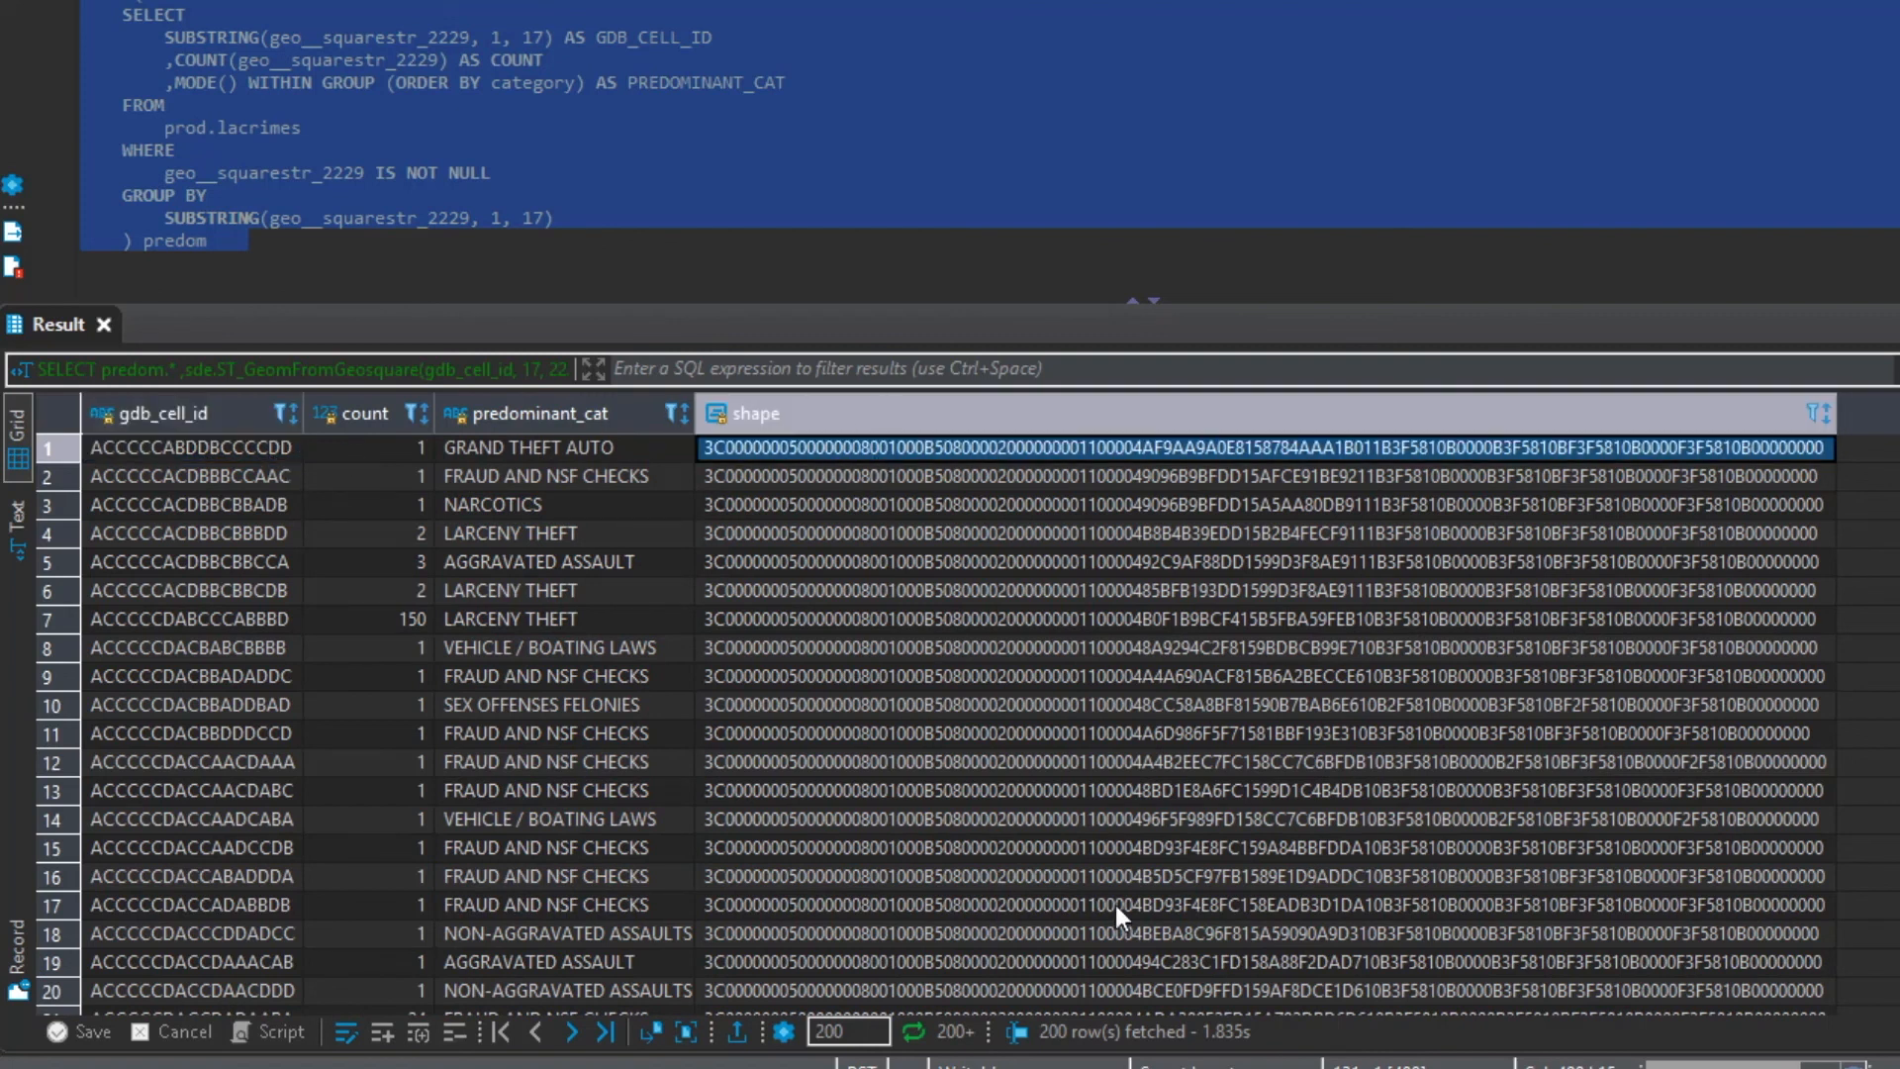
Copy the whole PG Predominant Value query, switch to ArcGIS Pro and start a new query layer on the map
left_click(228, 240)
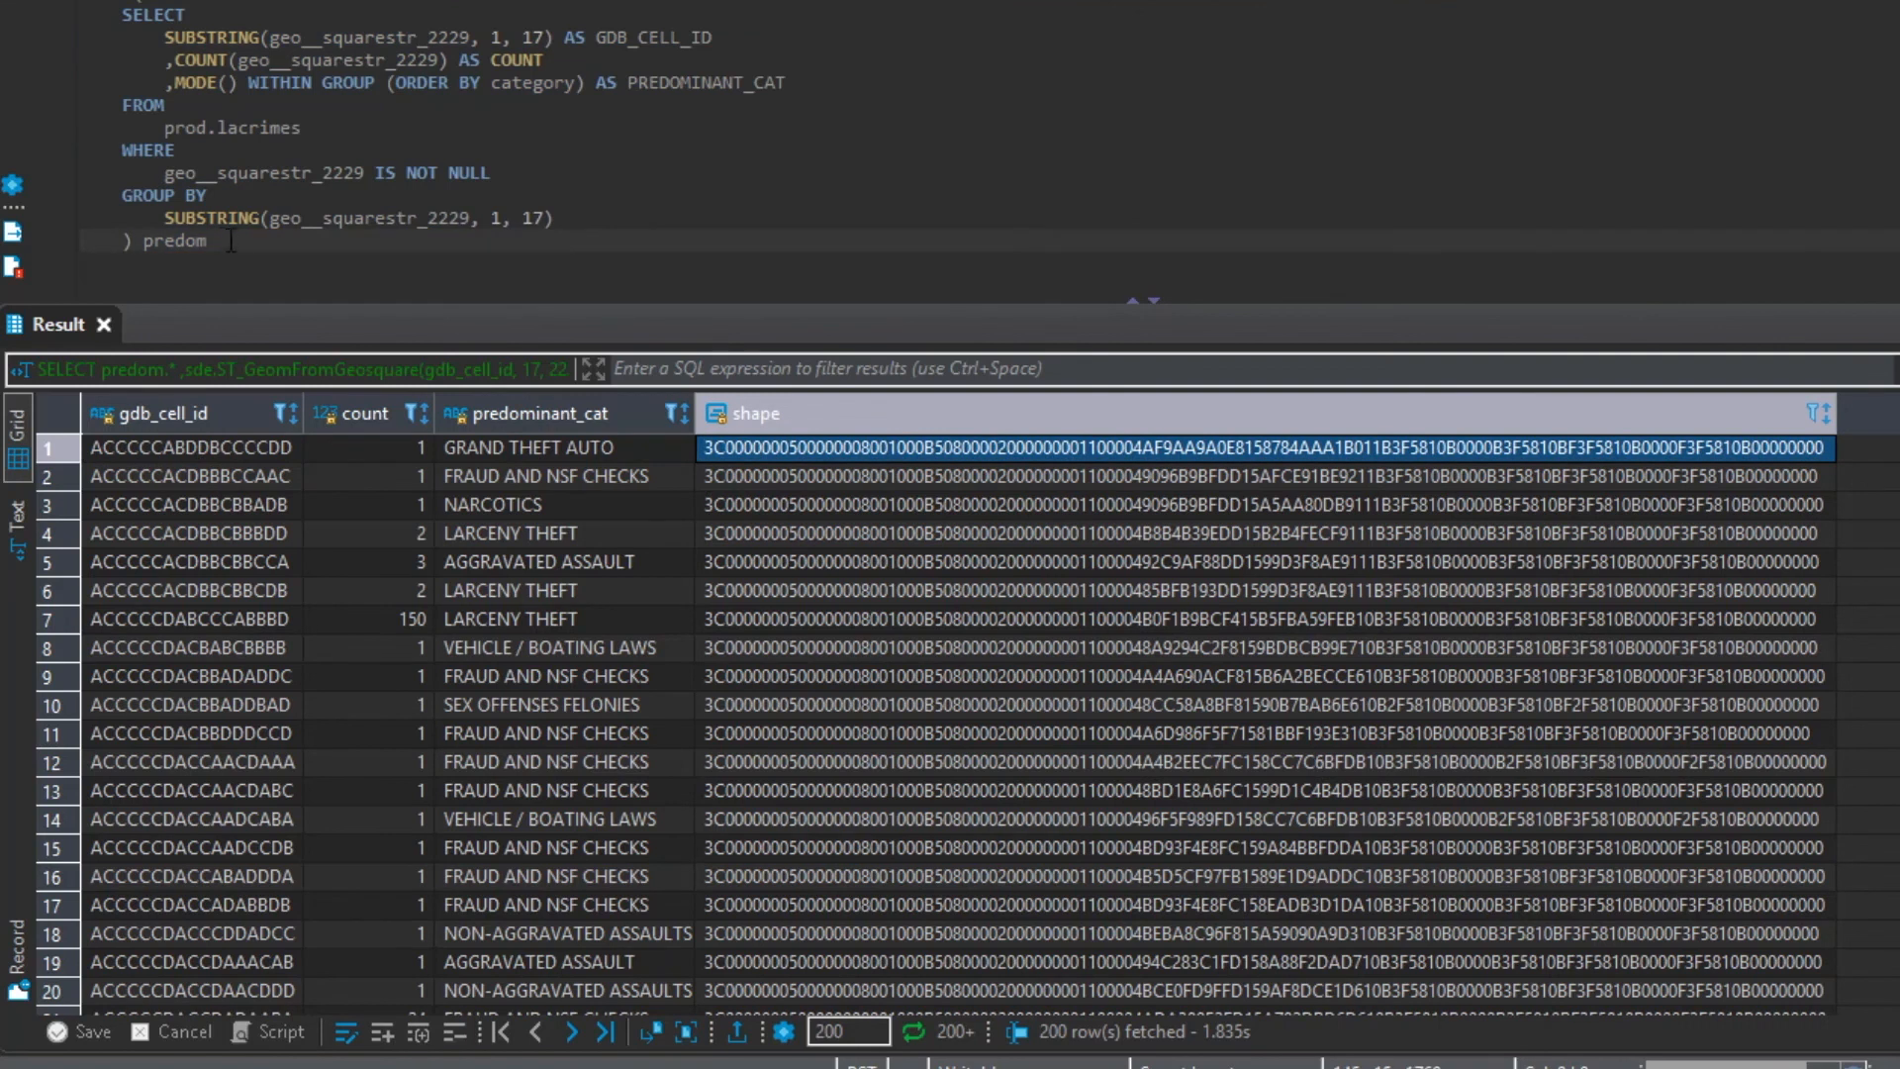
left_click_drag(229, 240, 52, 0)
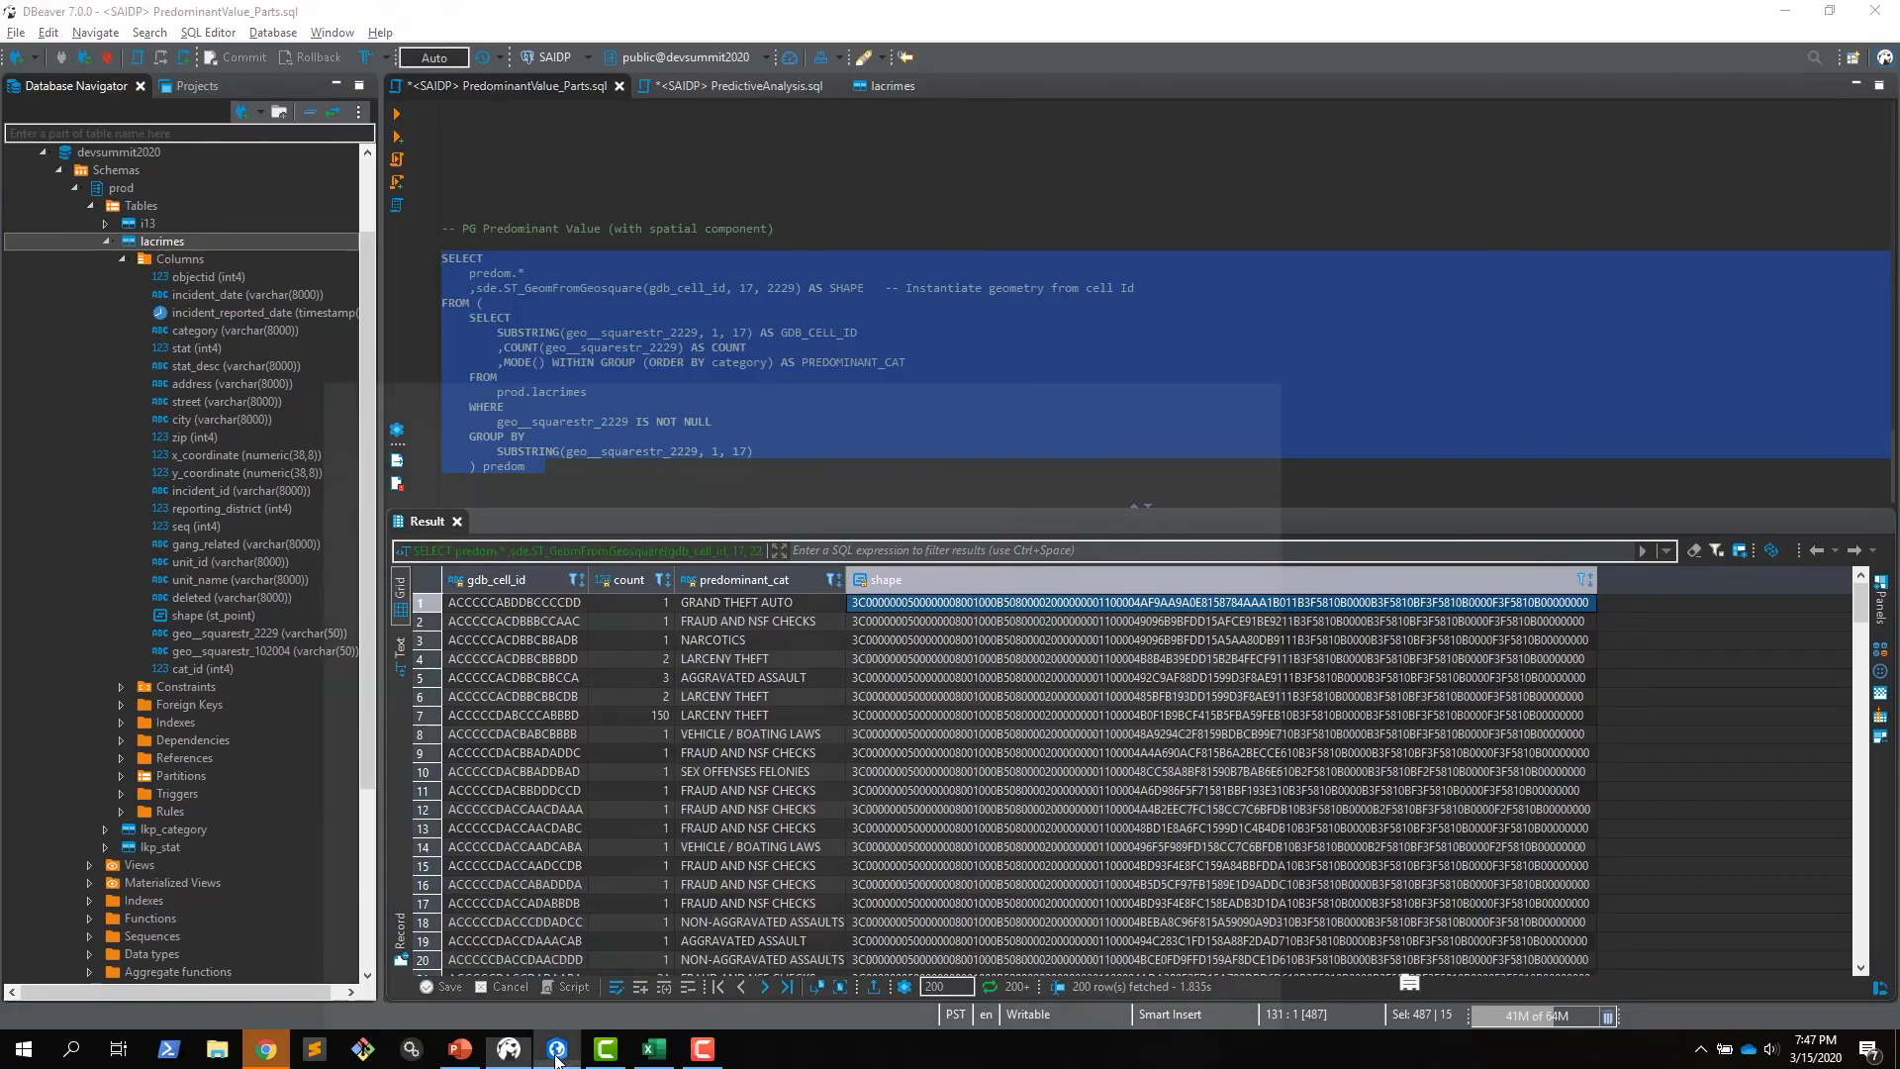
left_click(593, 955)
left_click(404, 114)
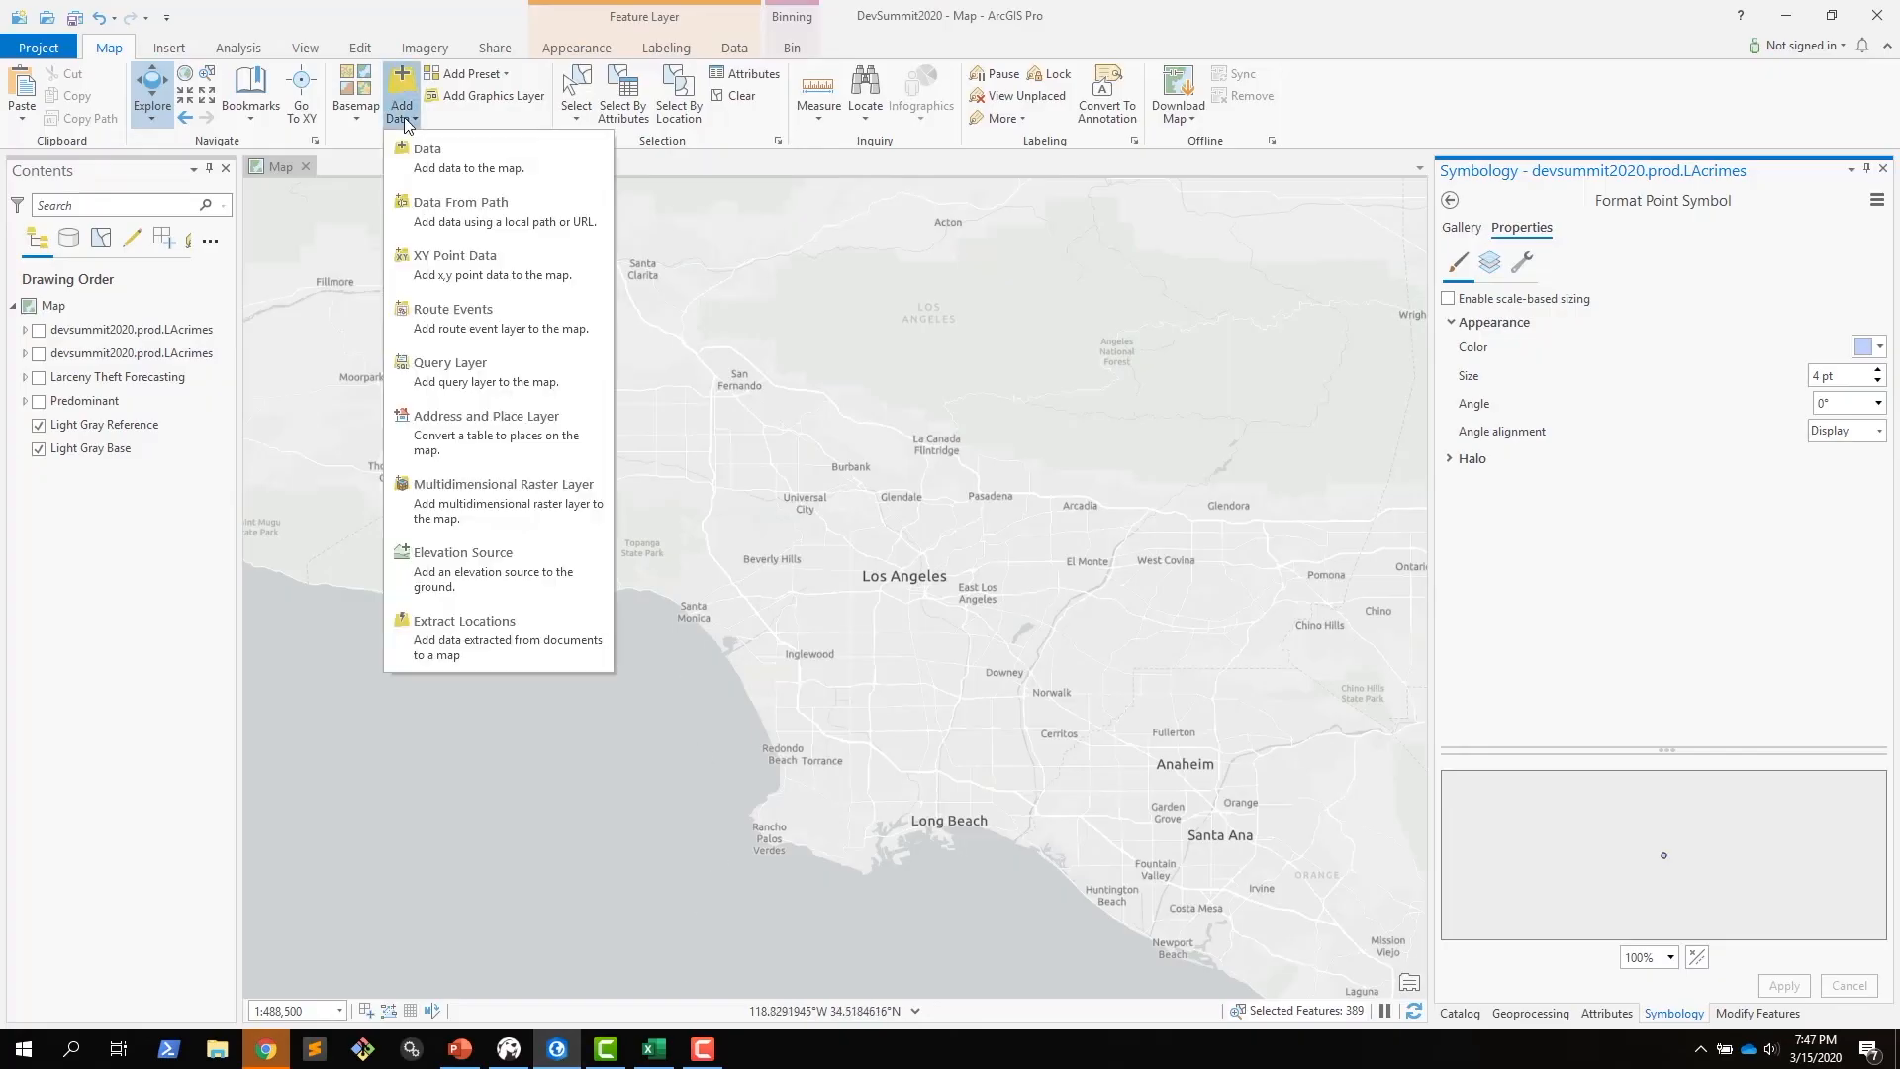
left_click(460, 371)
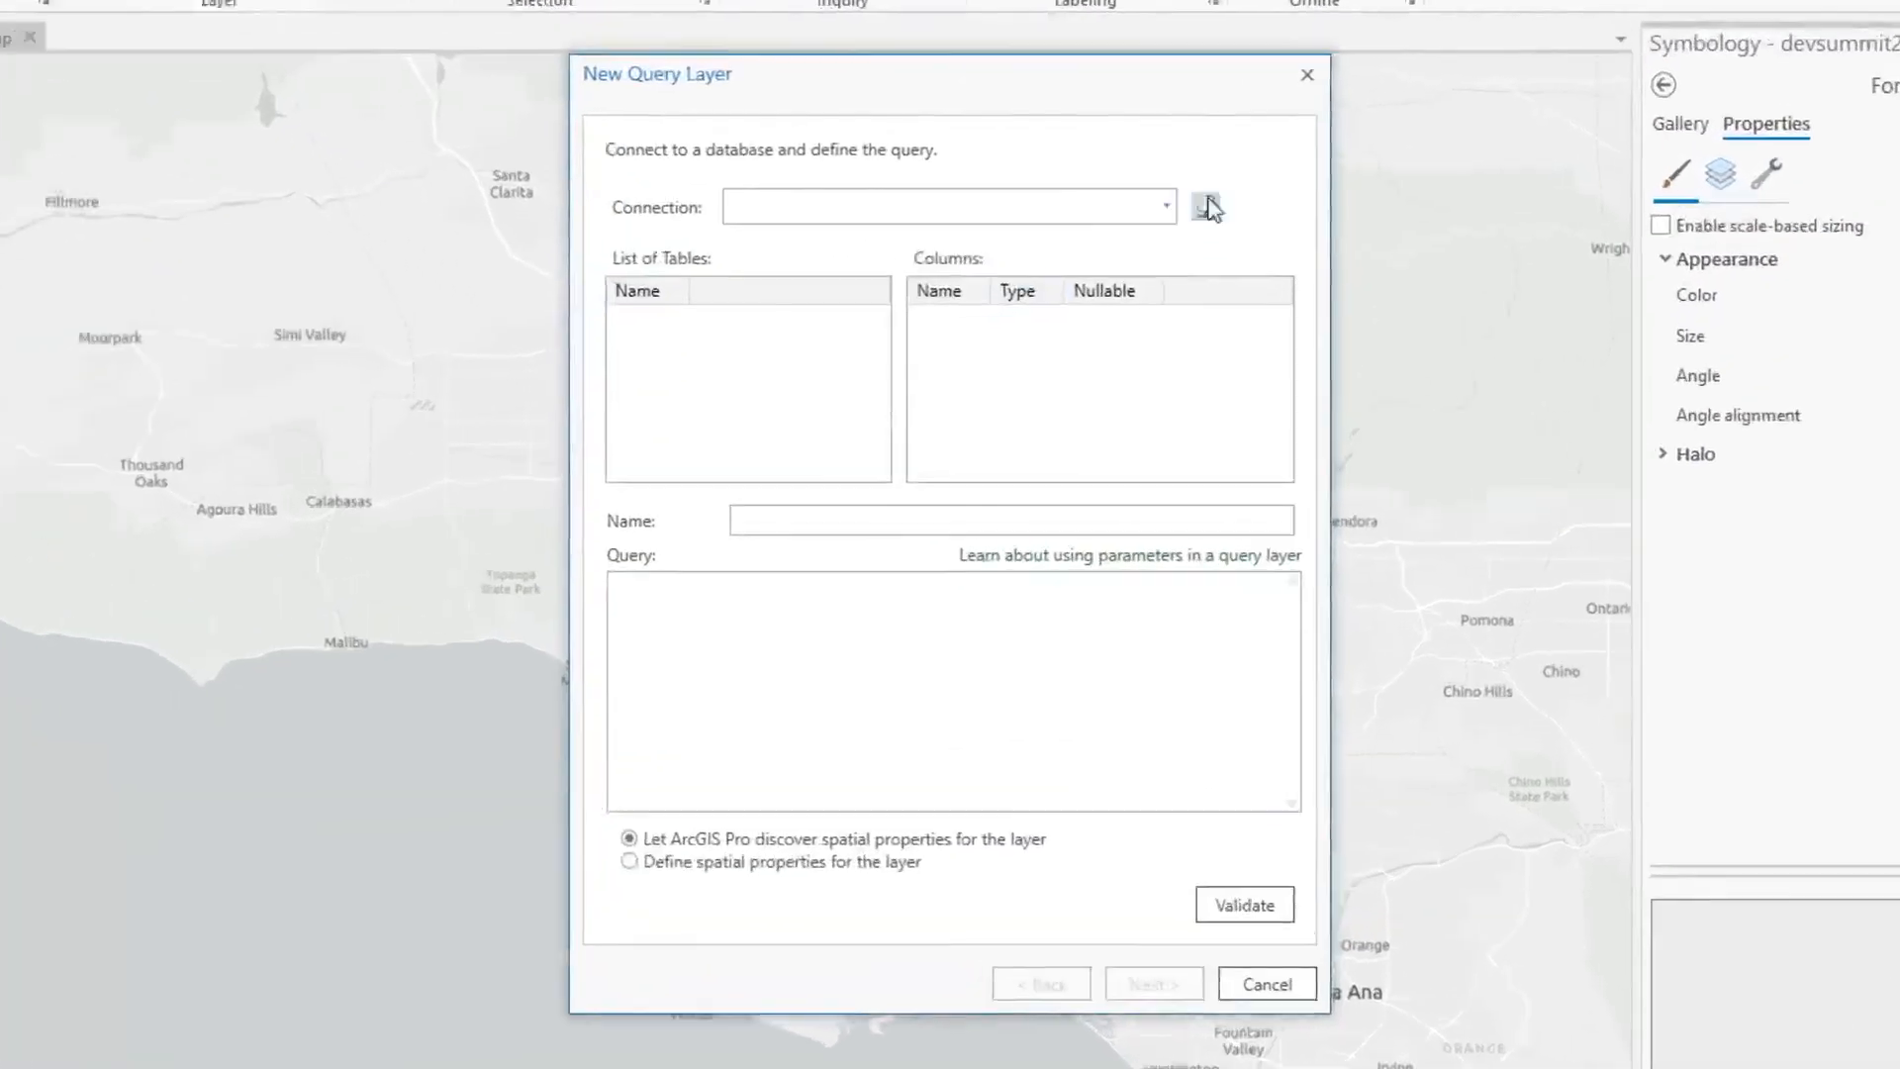
Connect the query layer to saidp.devsummit2020.prod.sde, paste in the copied query and remove its "Instantiate geometry from cell Id" comment
left_click(1175, 202)
left_click(1156, 236)
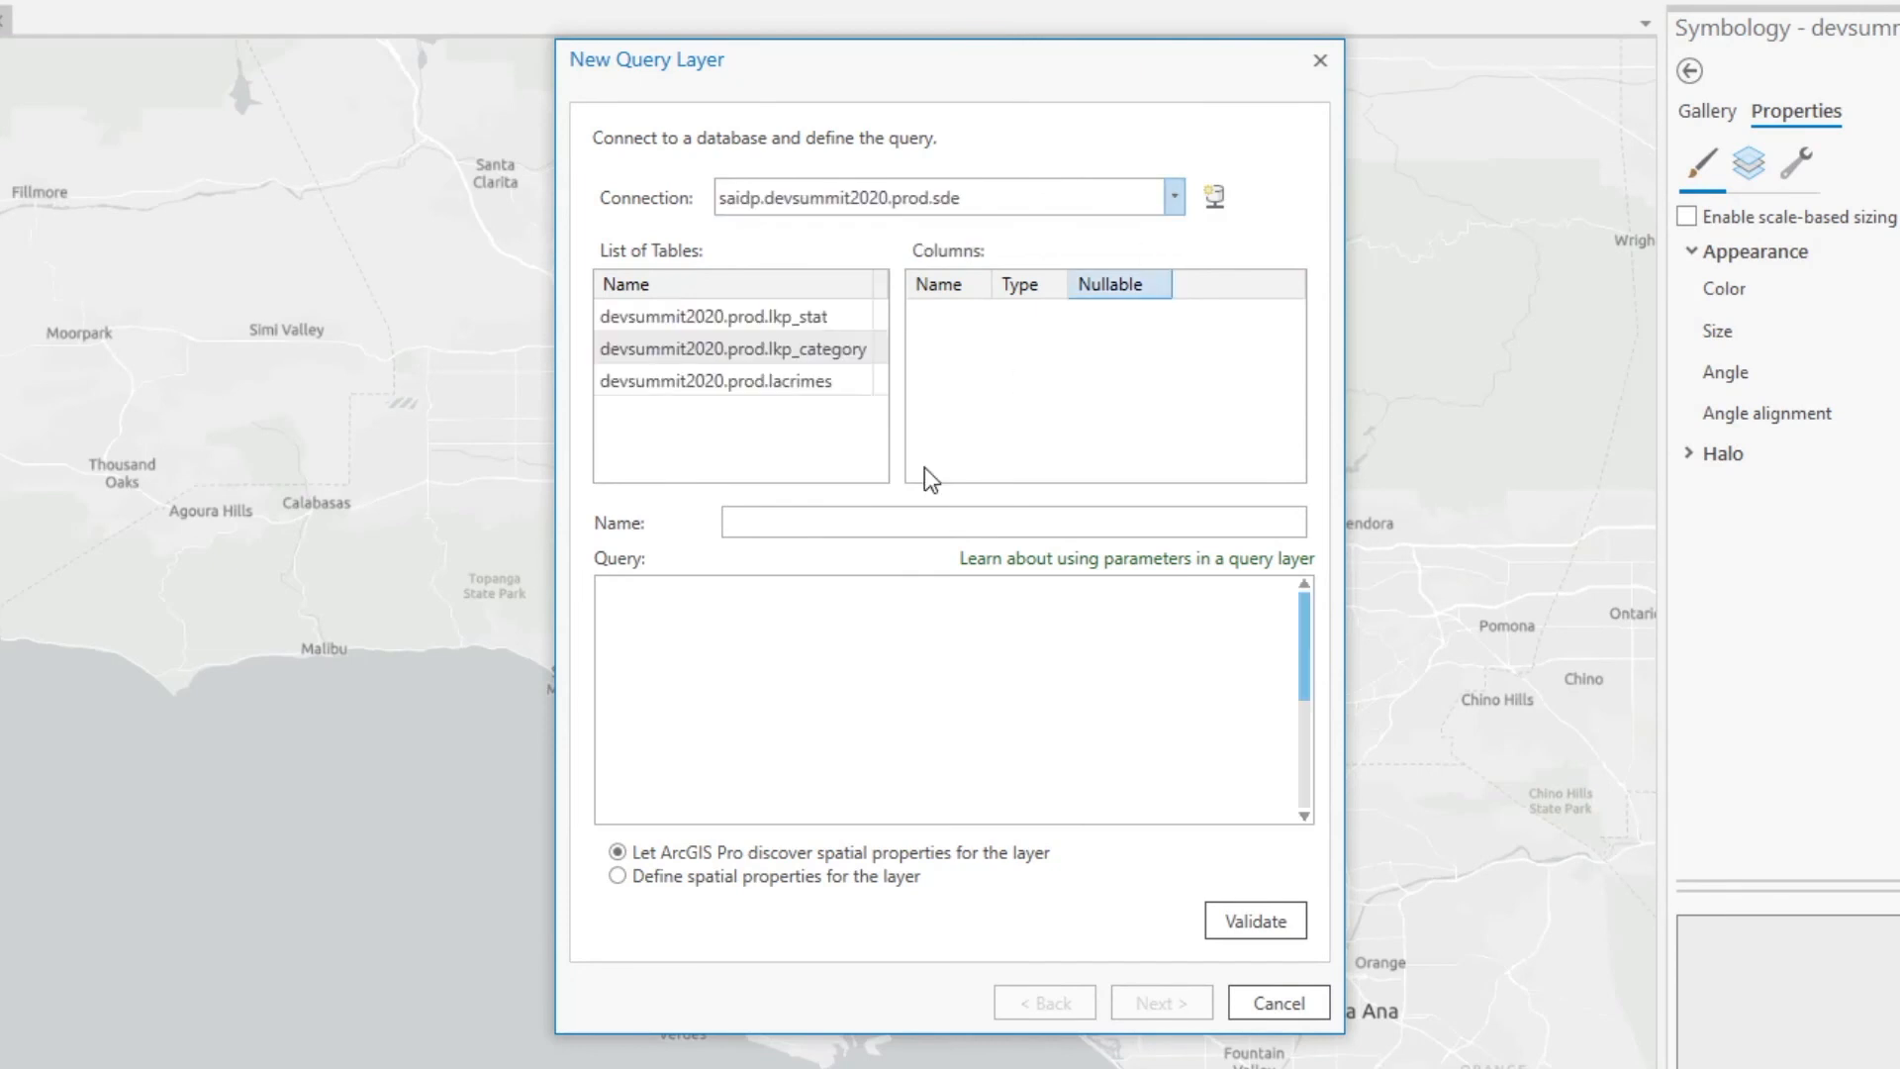
left_click(816, 600)
key("ctrl+v")
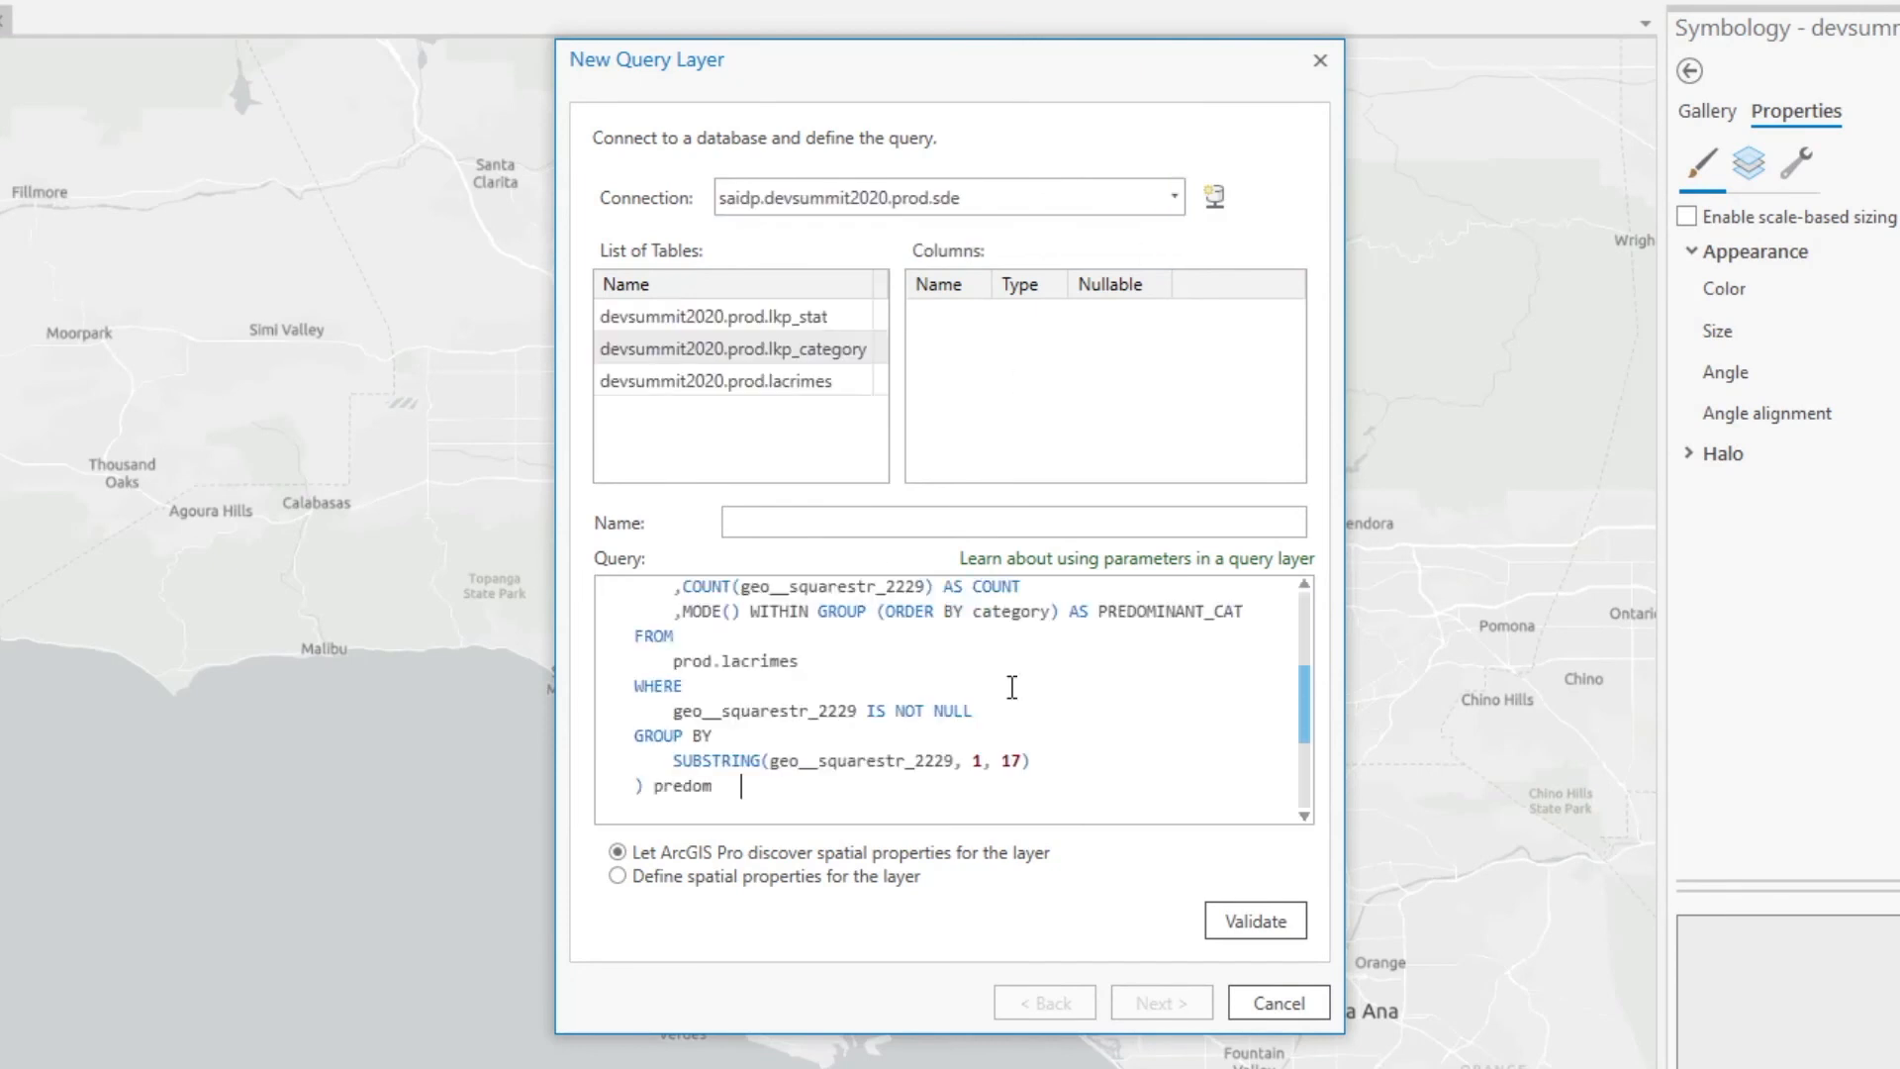
scroll(988, 698, "up", 3)
left_click_drag(916, 662, 1191, 638)
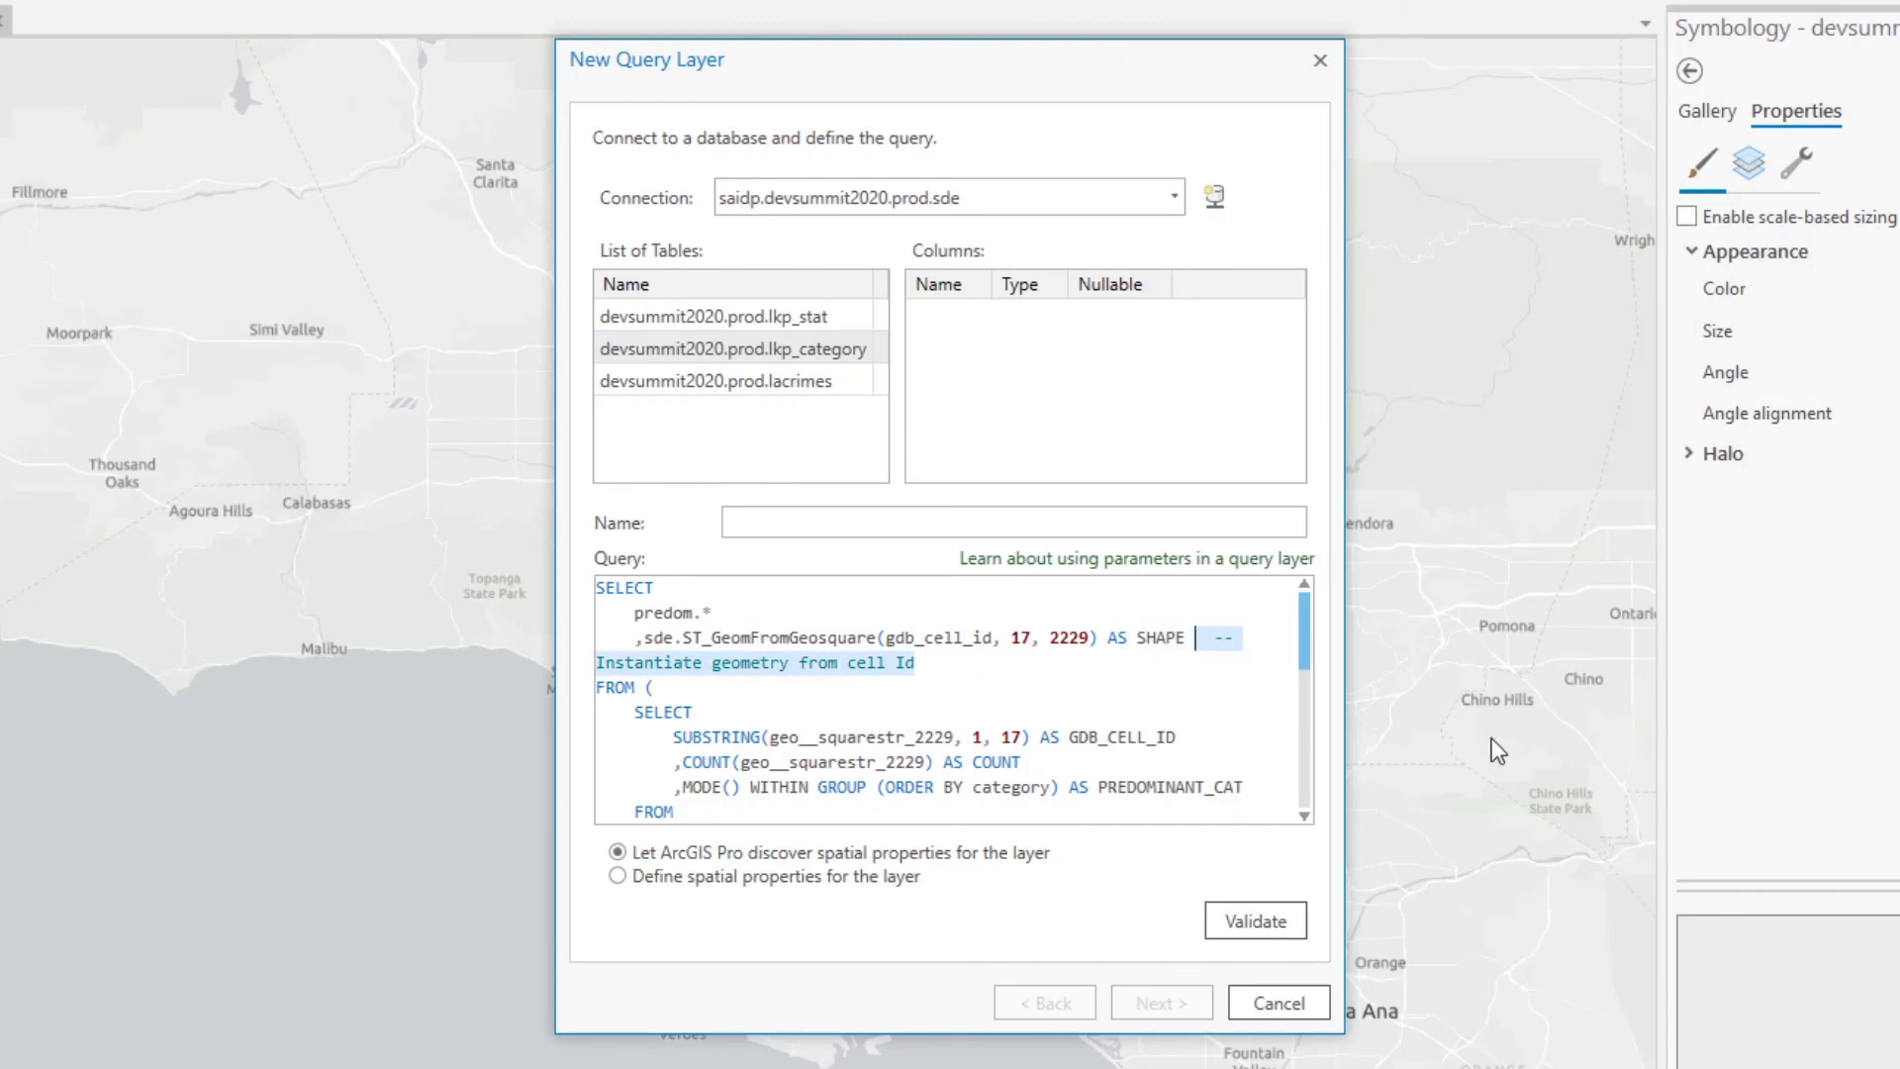
key("Delete")
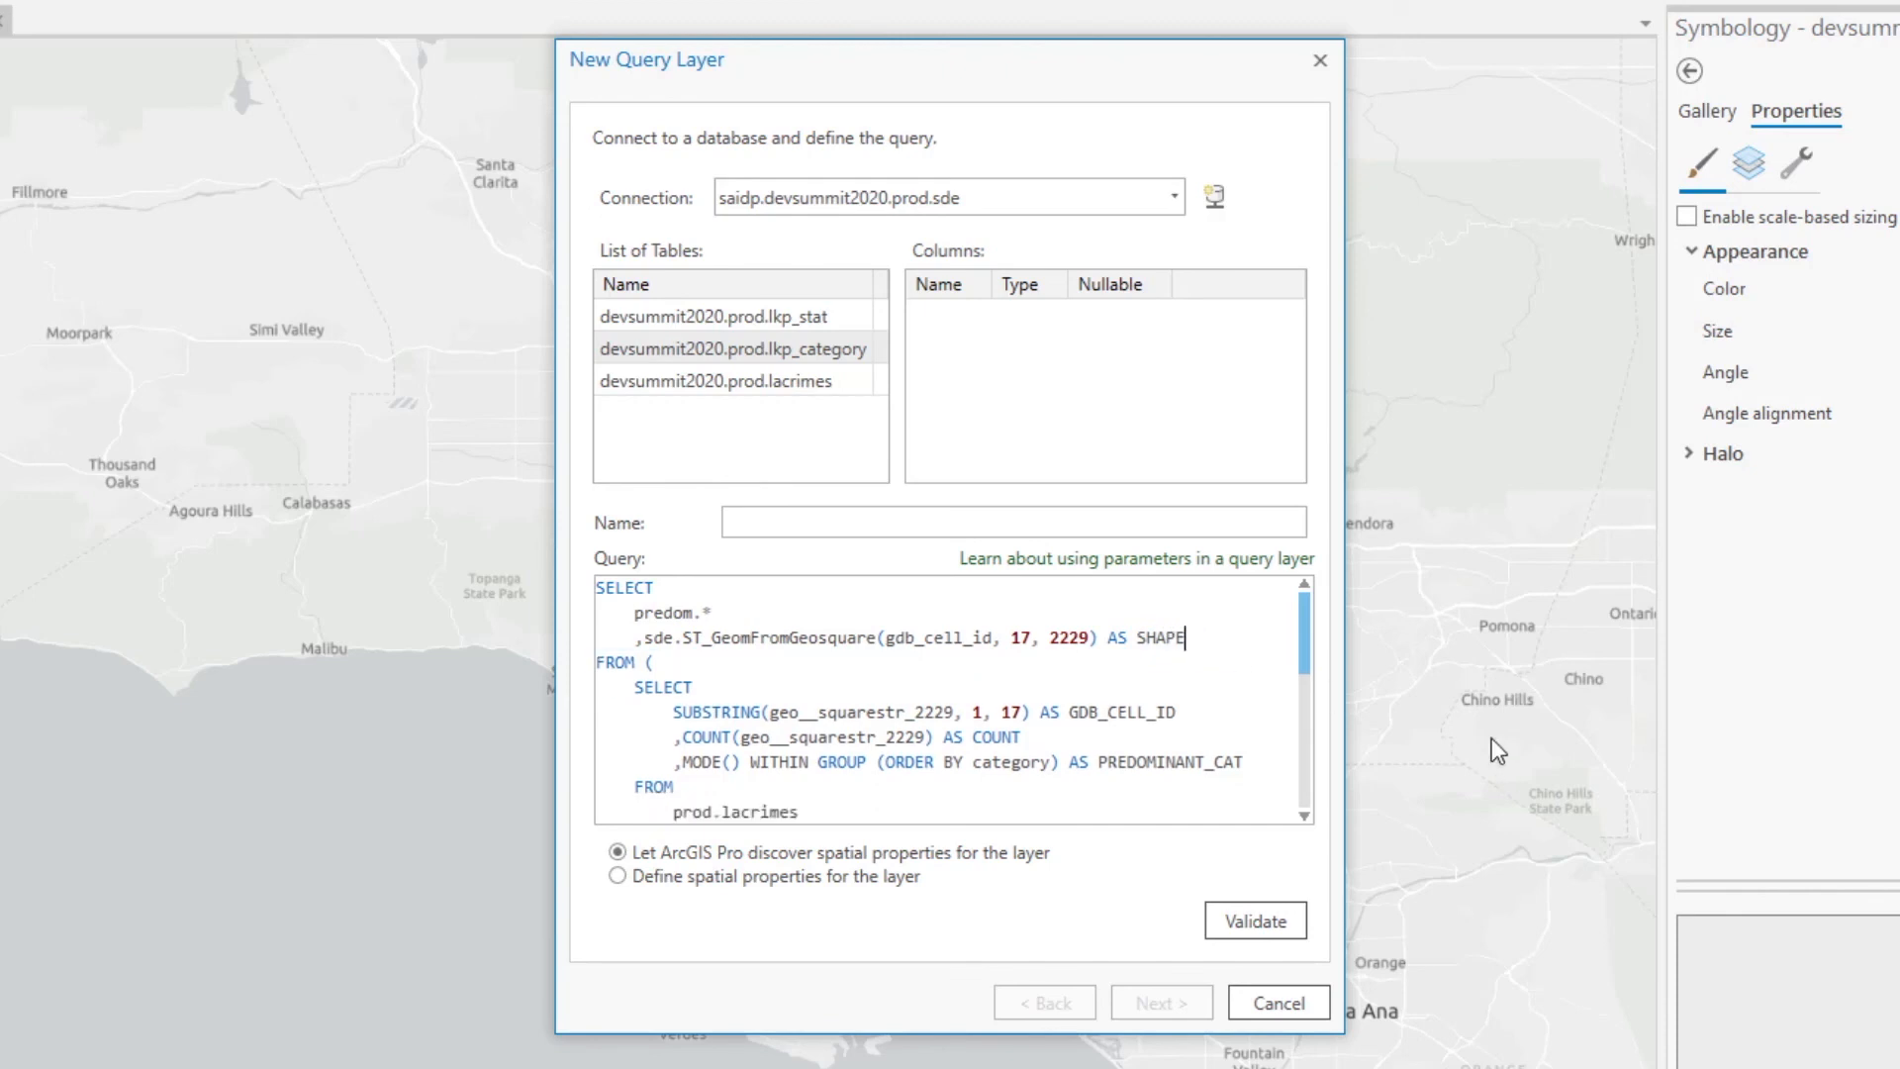
Name the query layer "predominant category", validate its query and continue to the identifier and spatial properties
left_click(1035, 513)
type("predominant category")
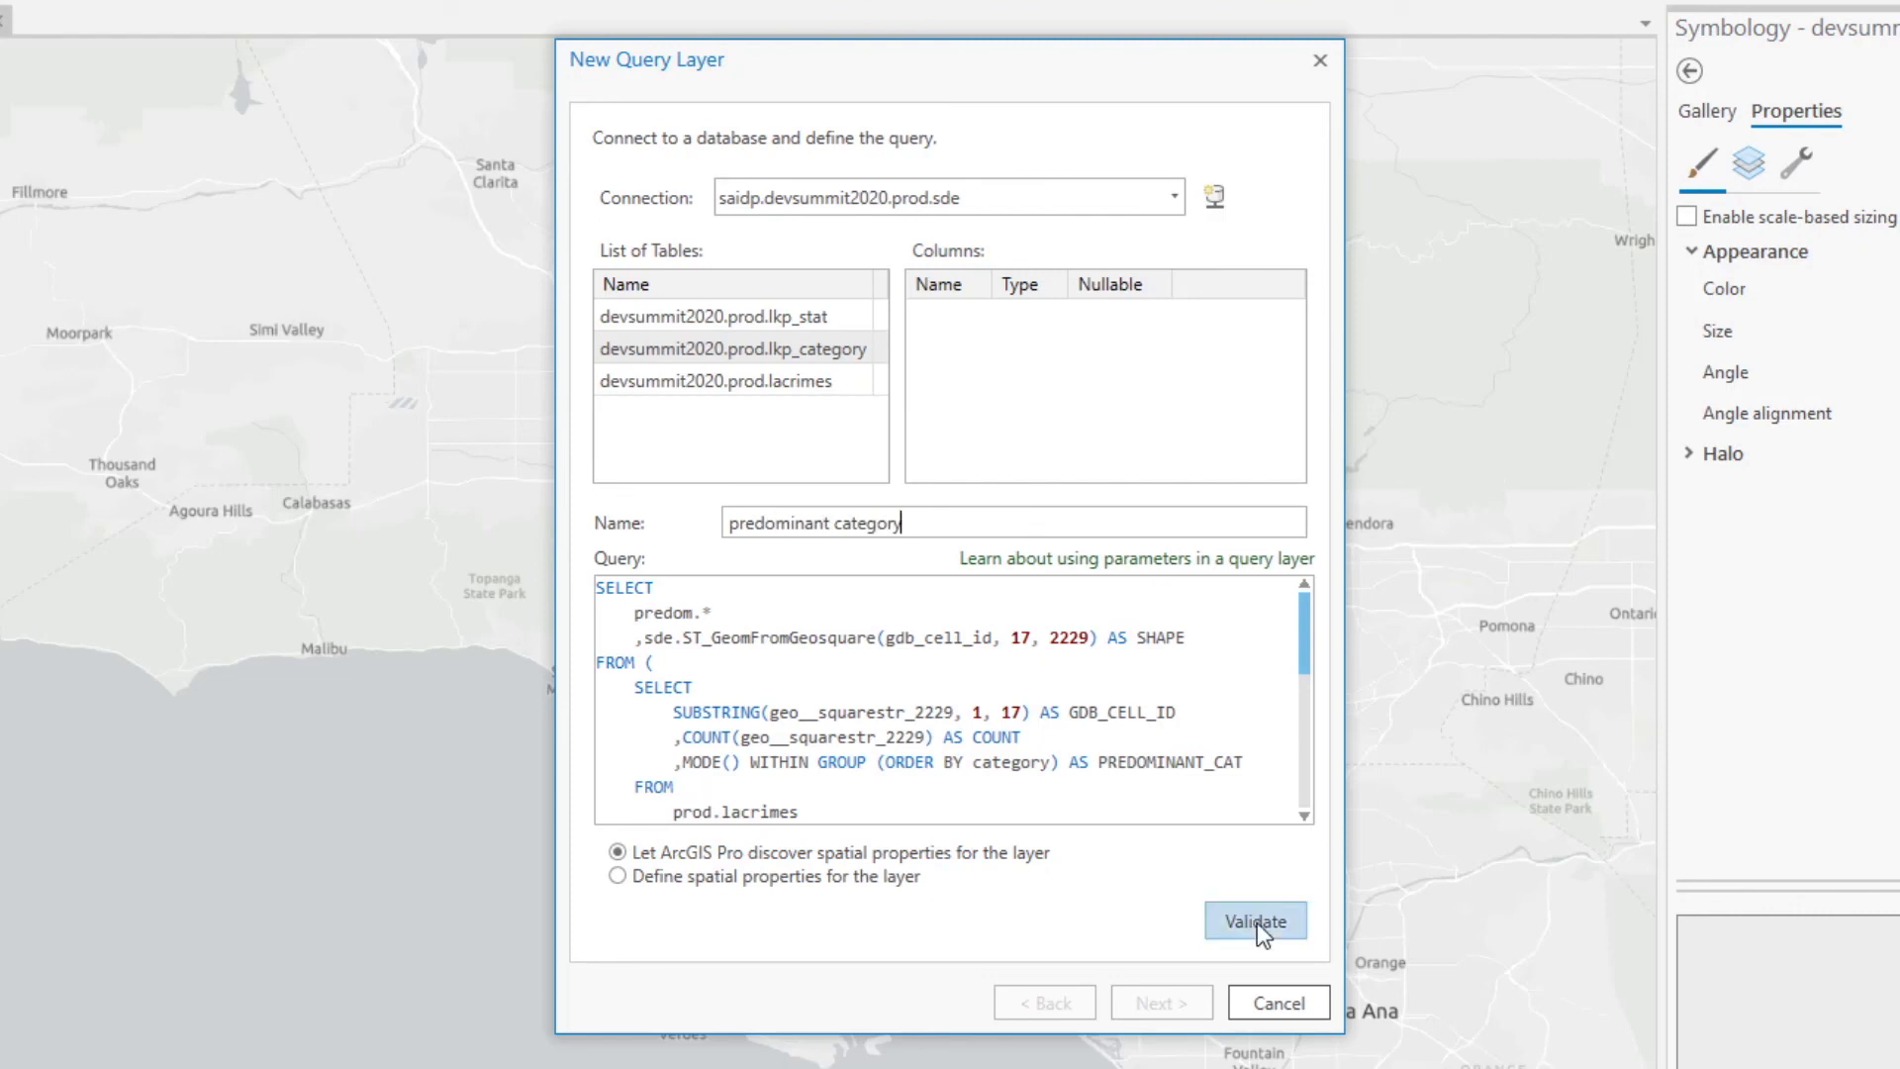
left_click(1257, 922)
left_click(1192, 1013)
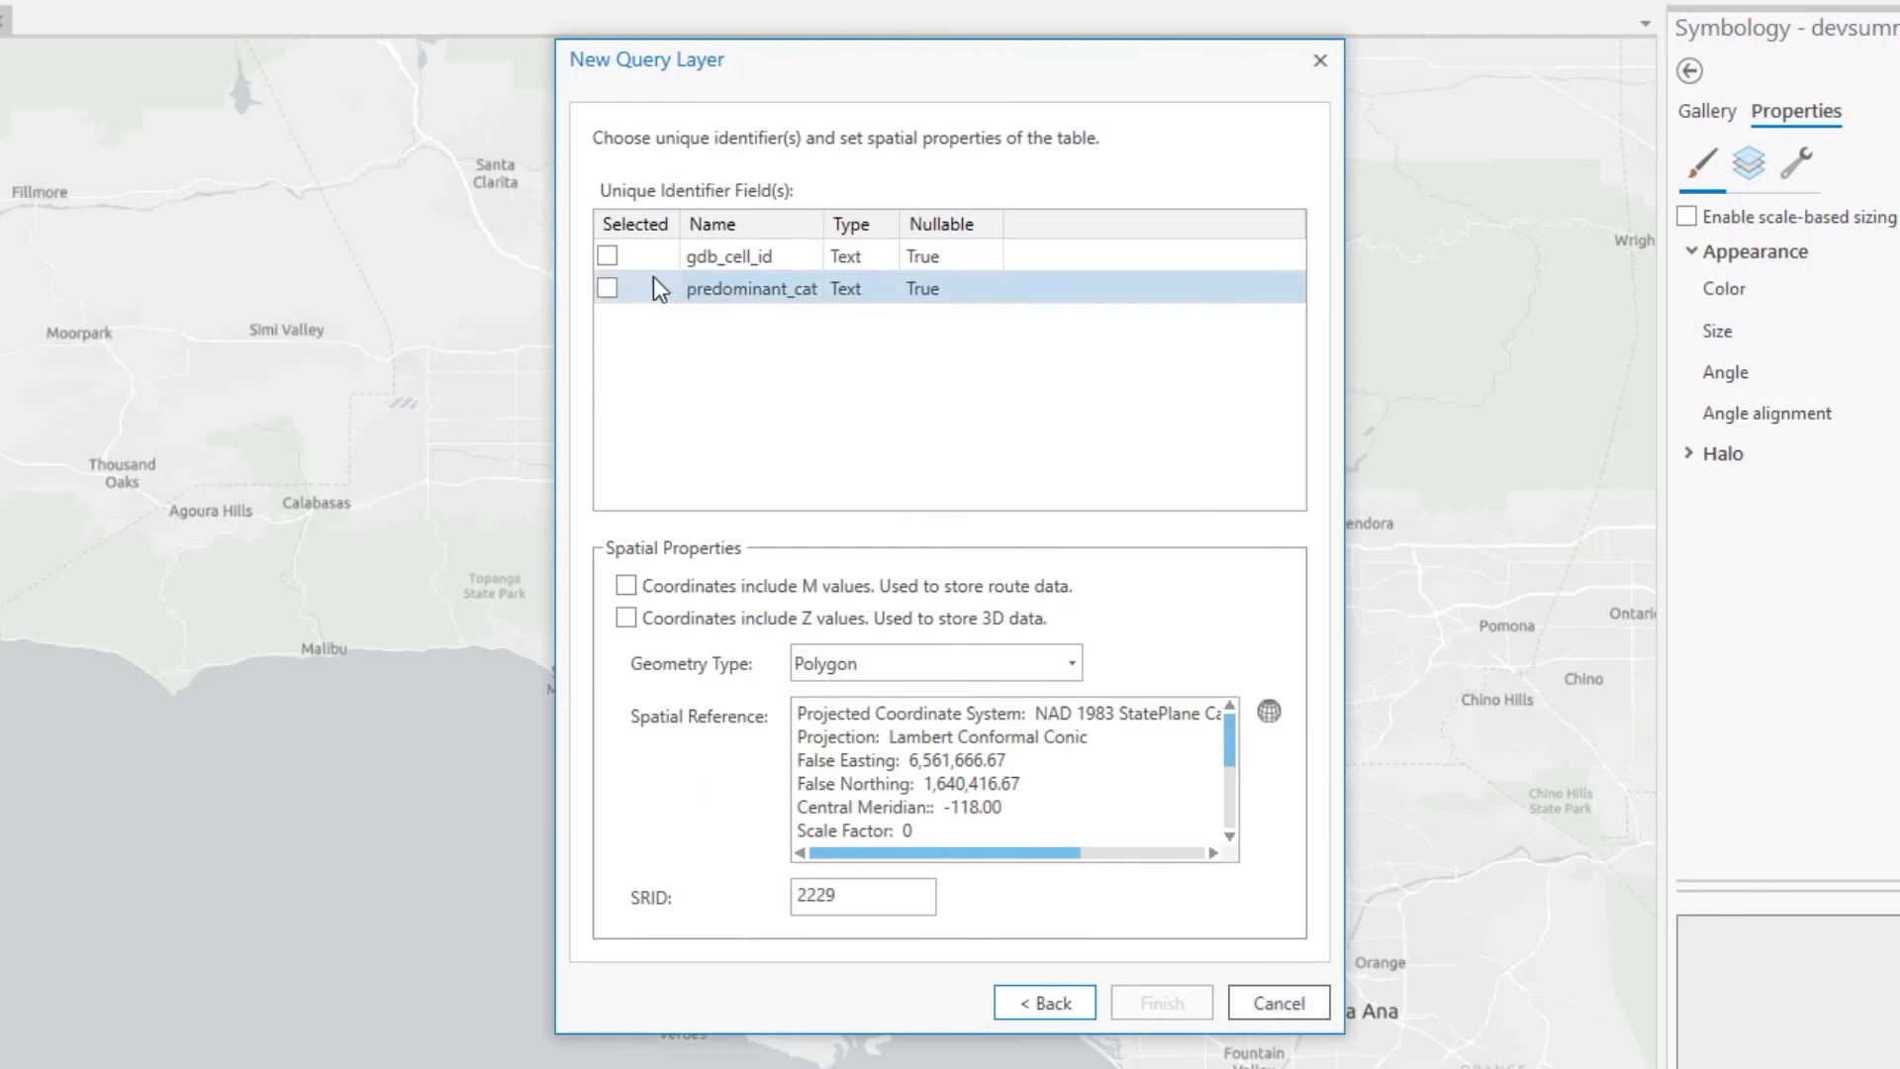
Choose gdb_cell_id as the unique identifier, review the spatial reference and SRID, and cancel the new query layer
left_click(772, 255)
left_click(604, 257)
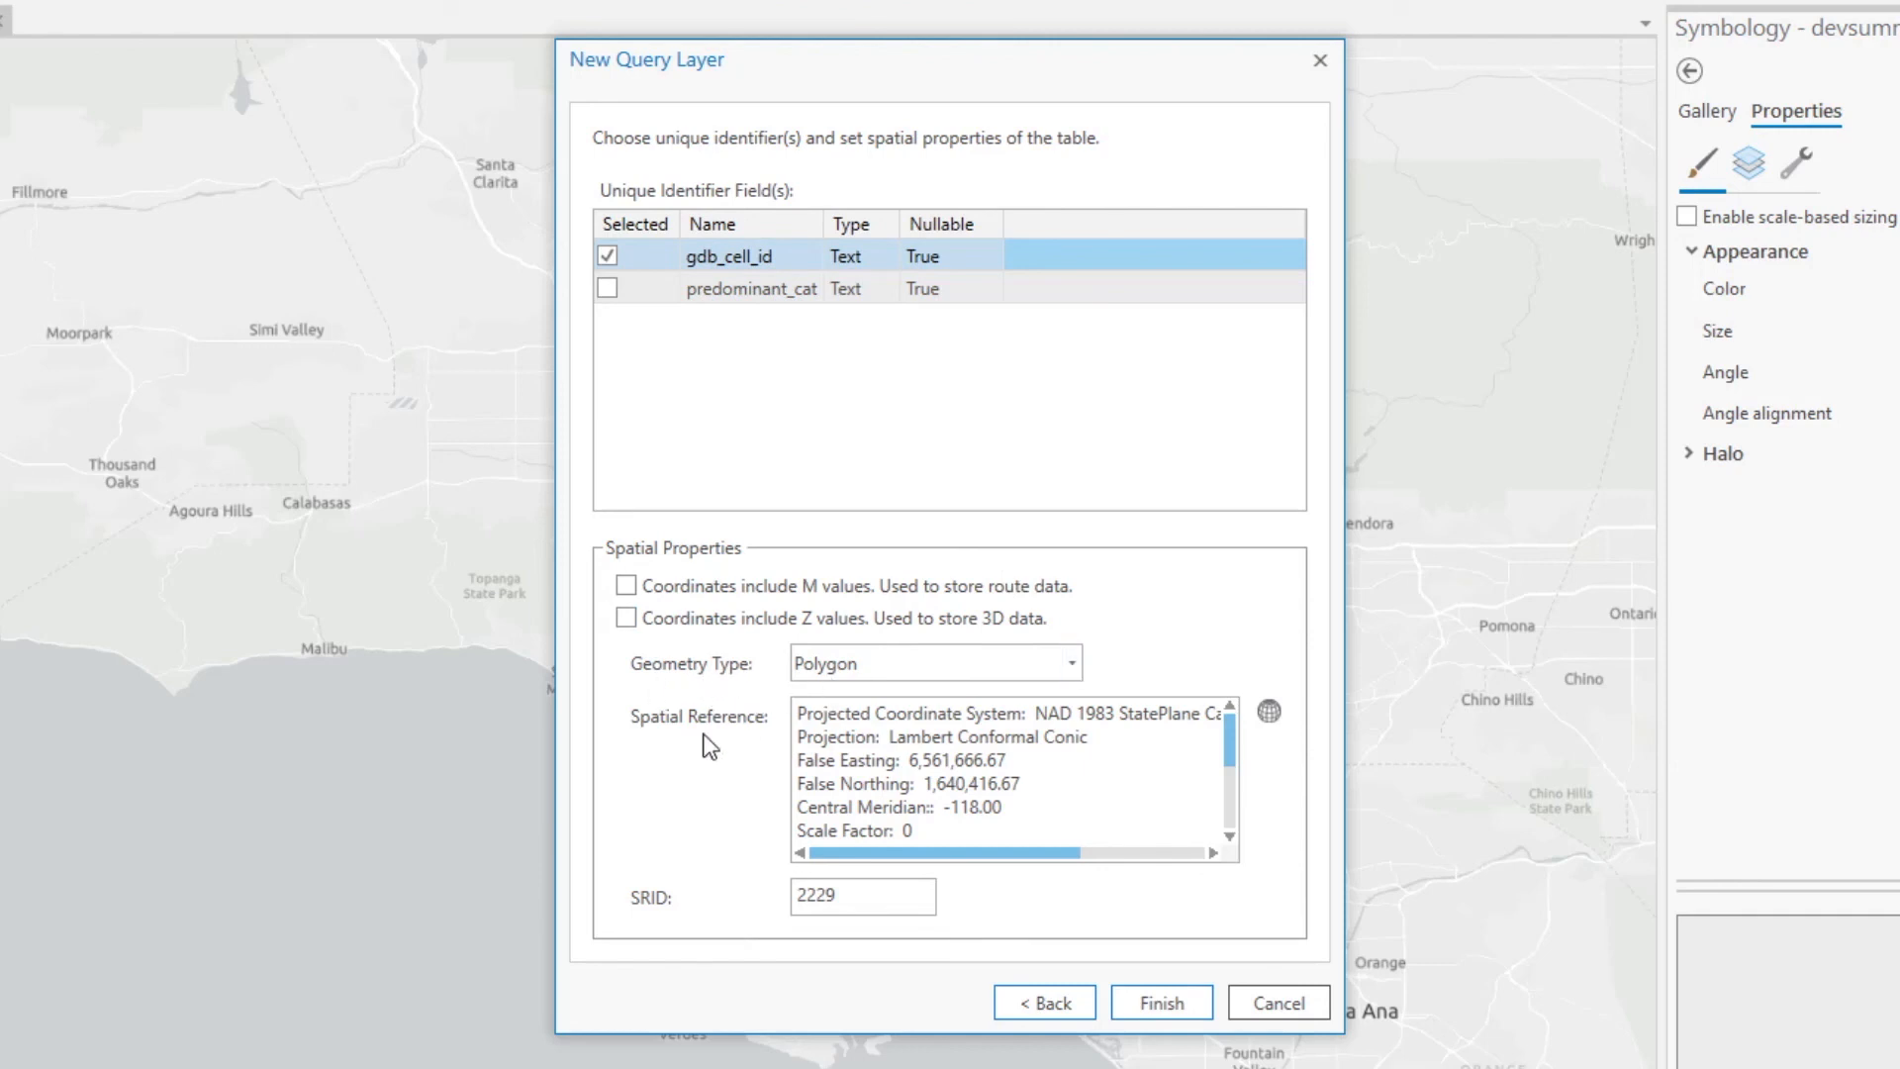
left_click_drag(995, 857, 1107, 859)
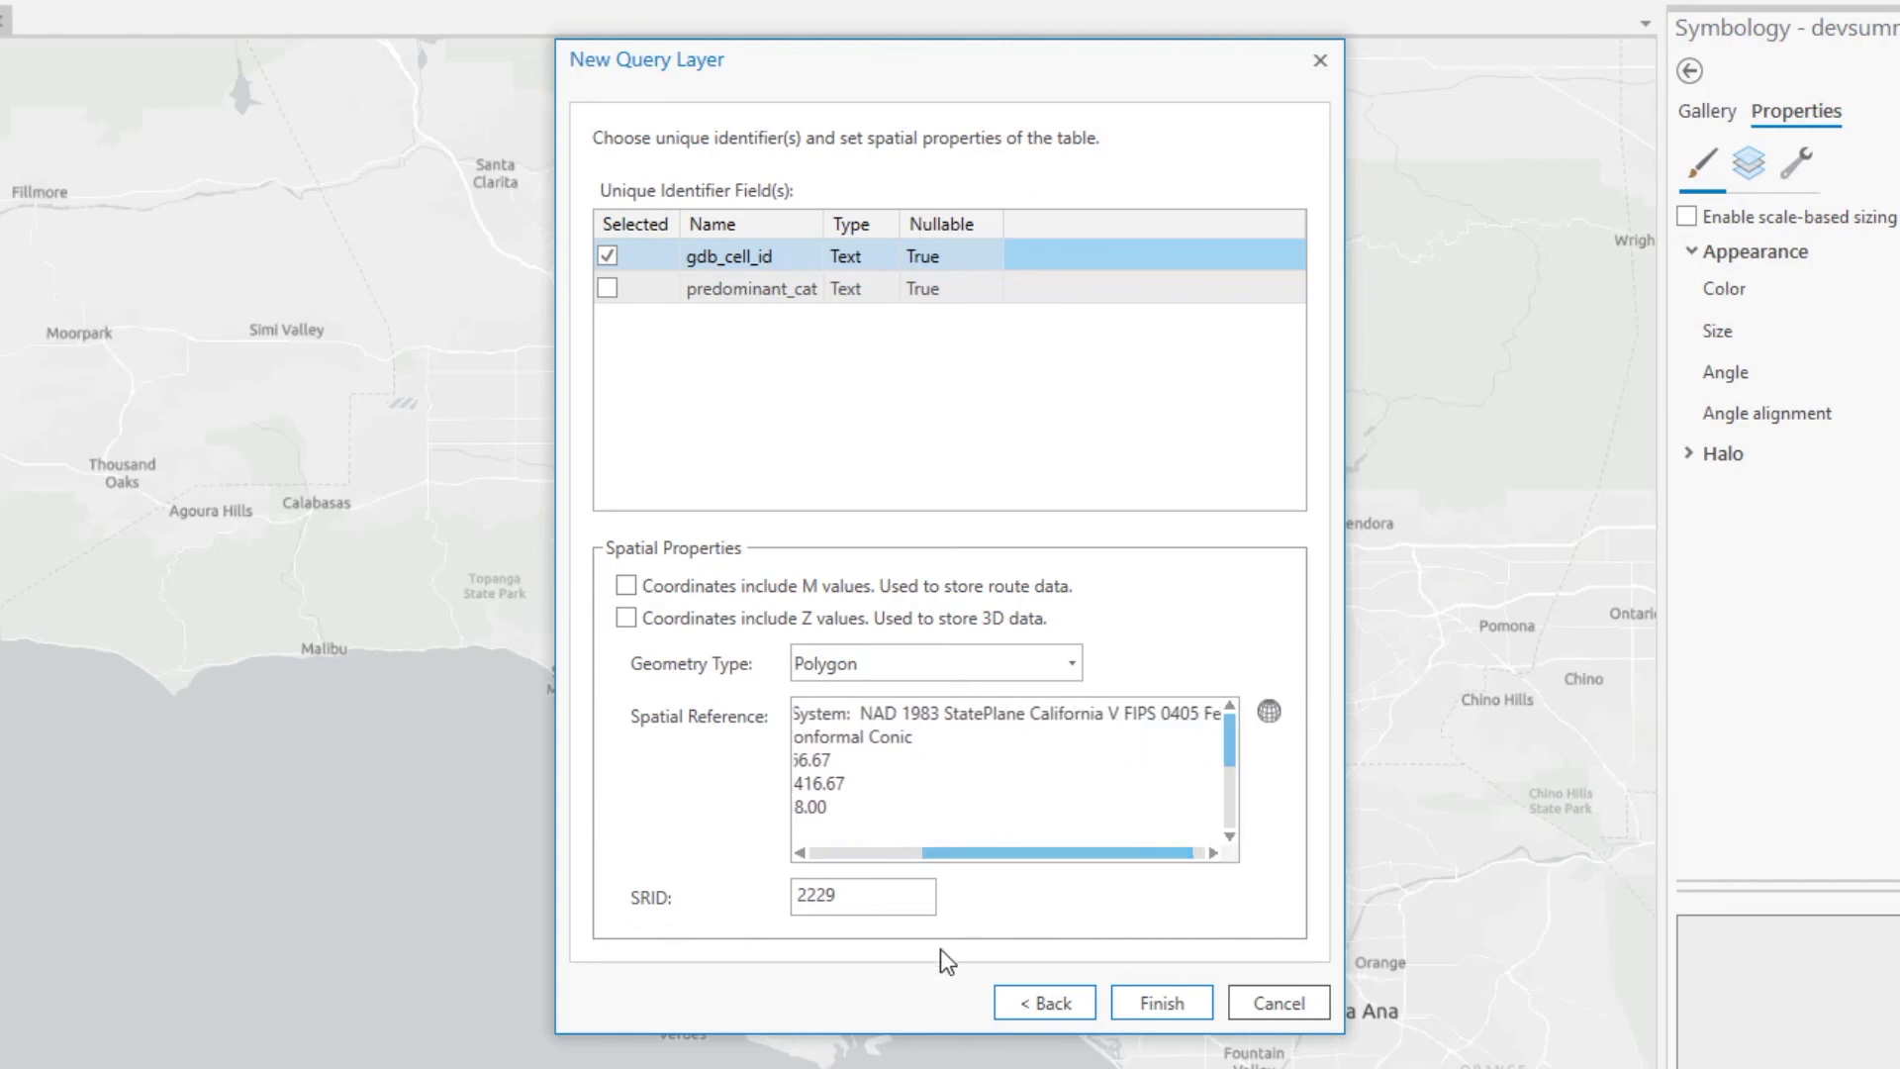
double_click(833, 896)
left_click(1289, 1012)
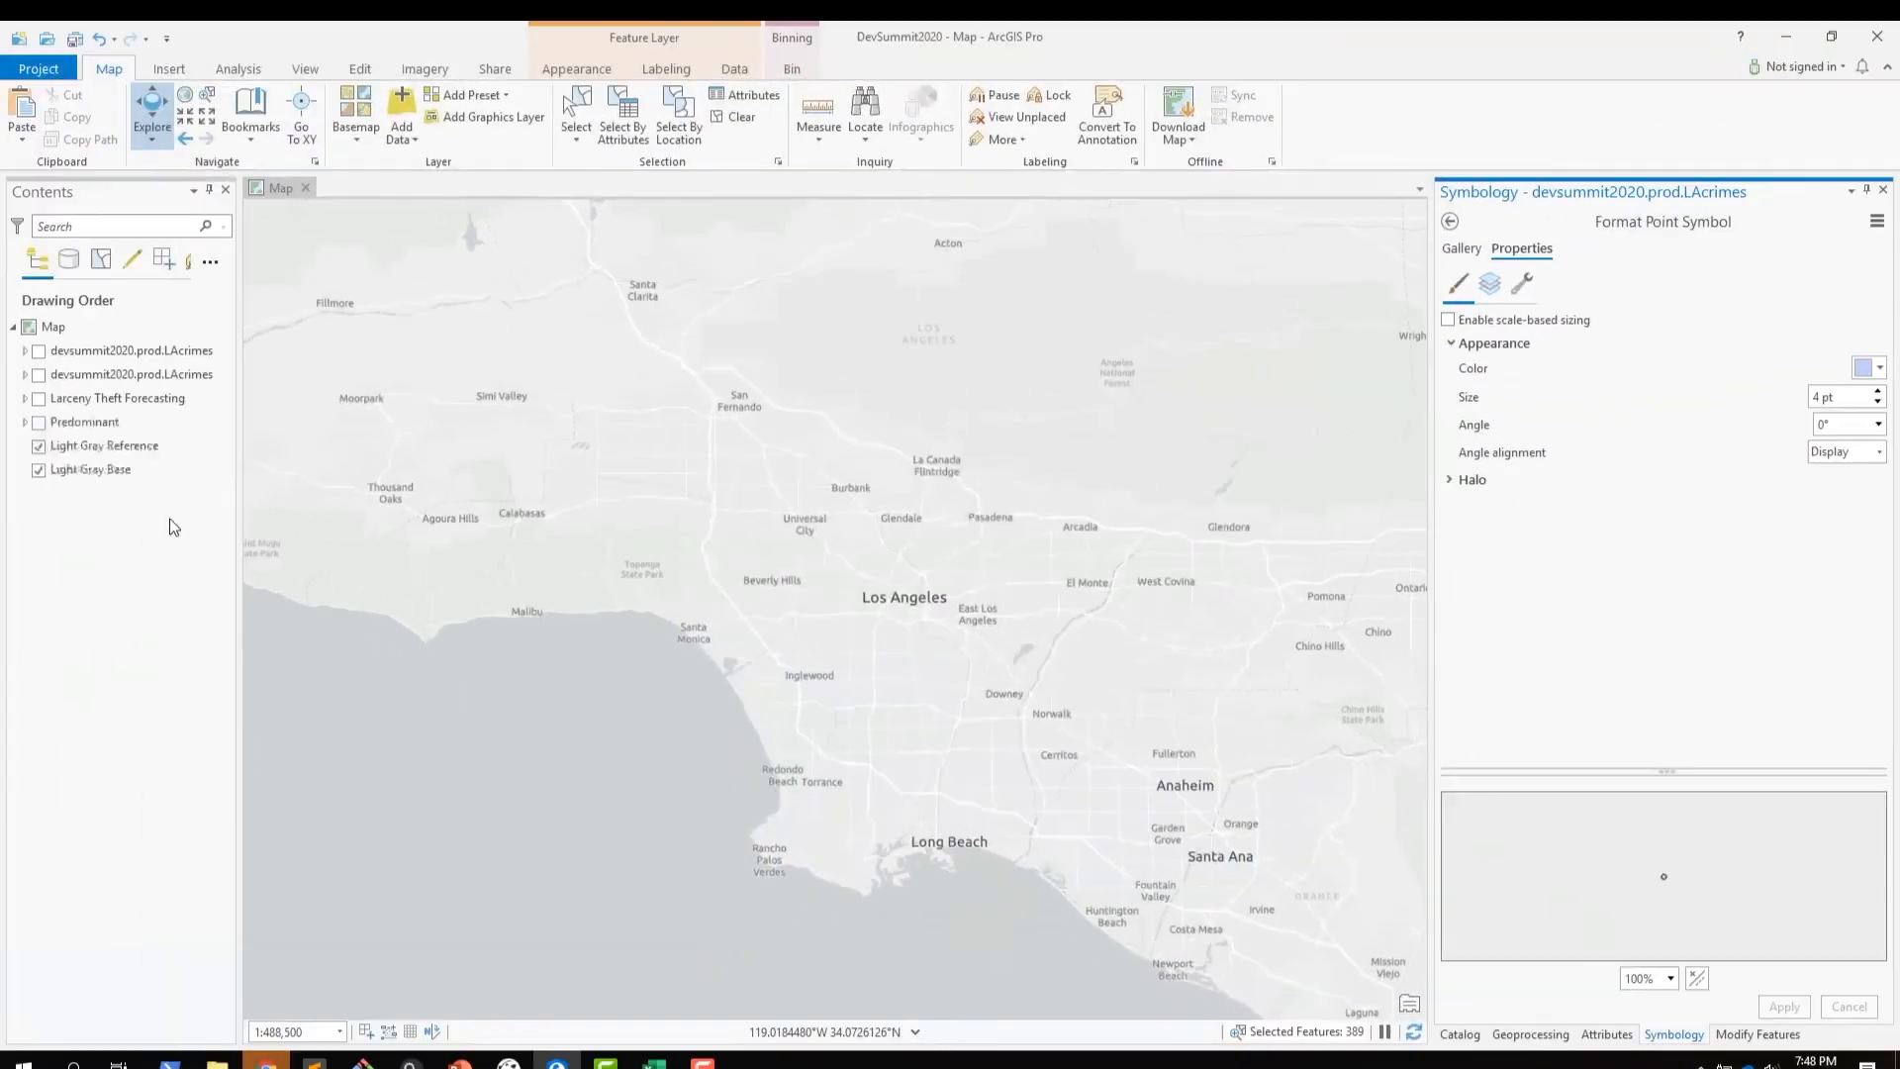
Show the Predominant layer with its predominant_cat legend and inspect its bins up close on the map
left_click(38, 422)
left_click(25, 423)
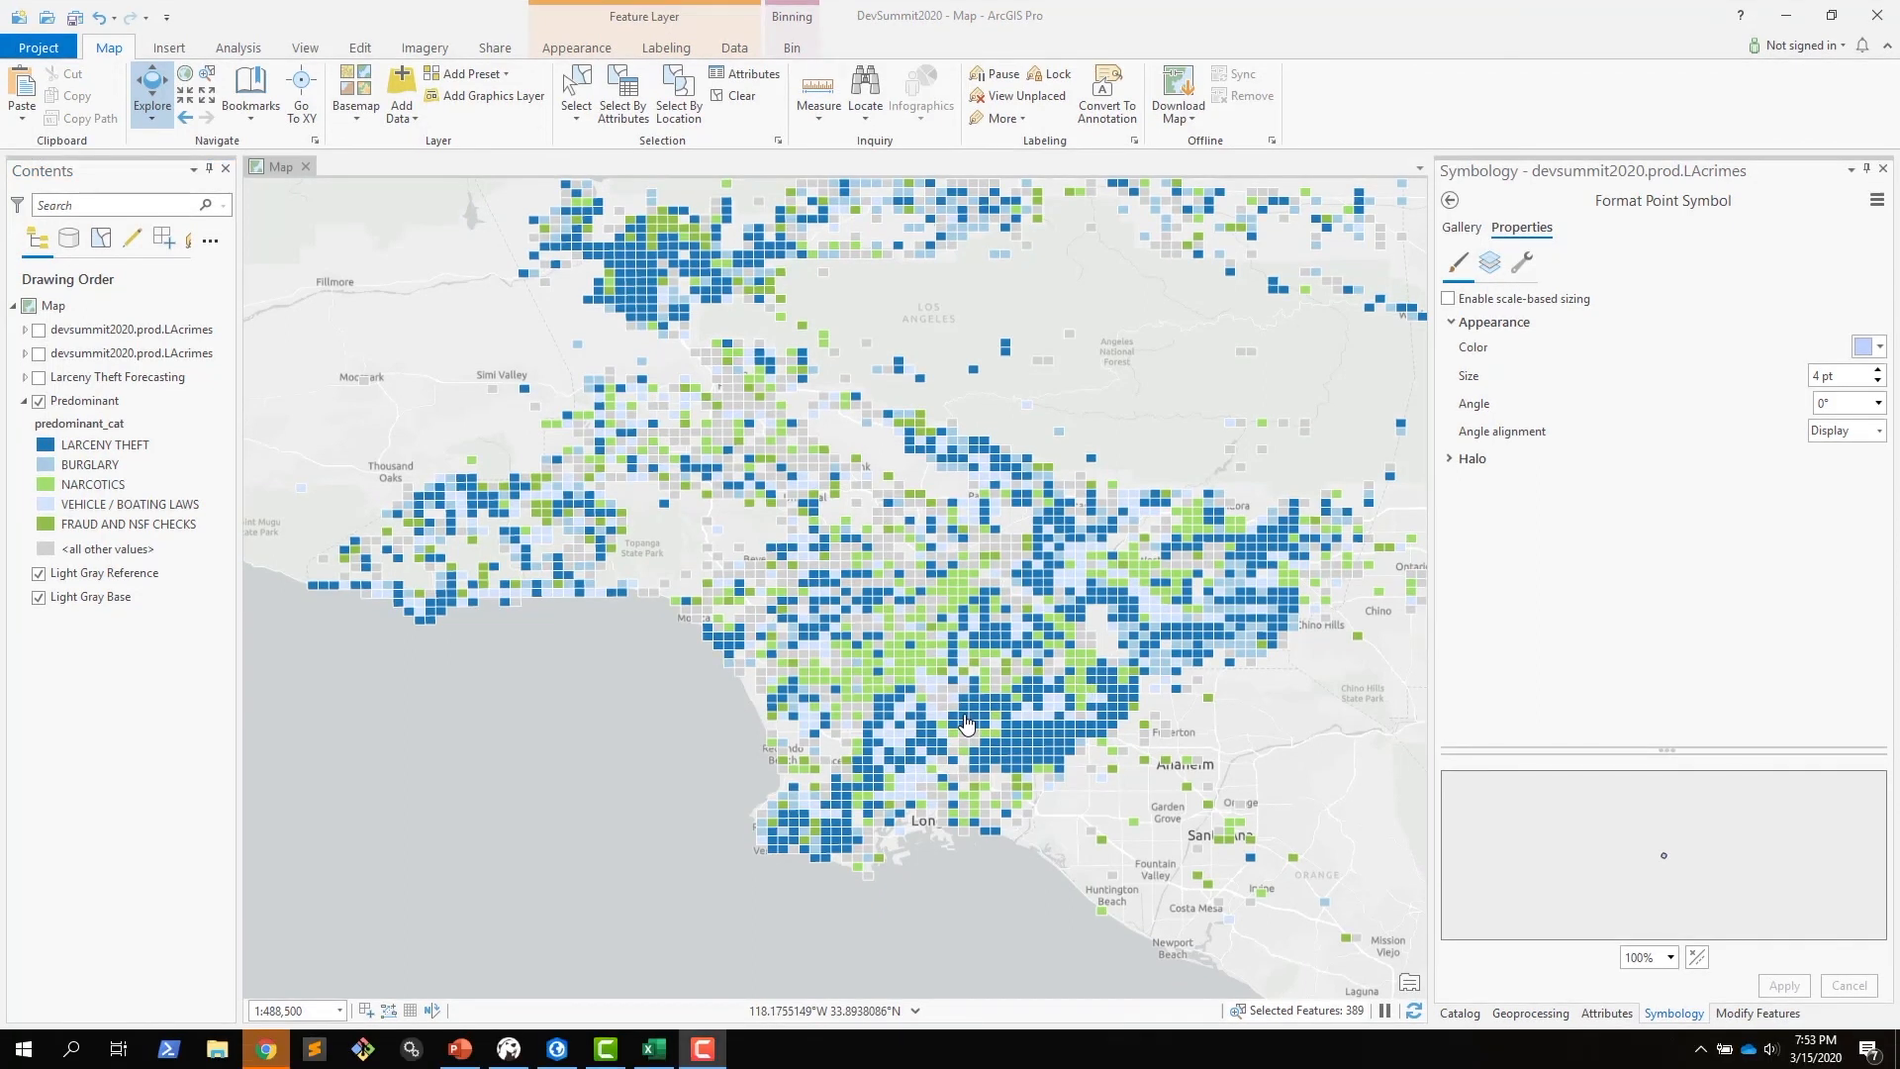
left_click_drag(986, 721, 962, 688)
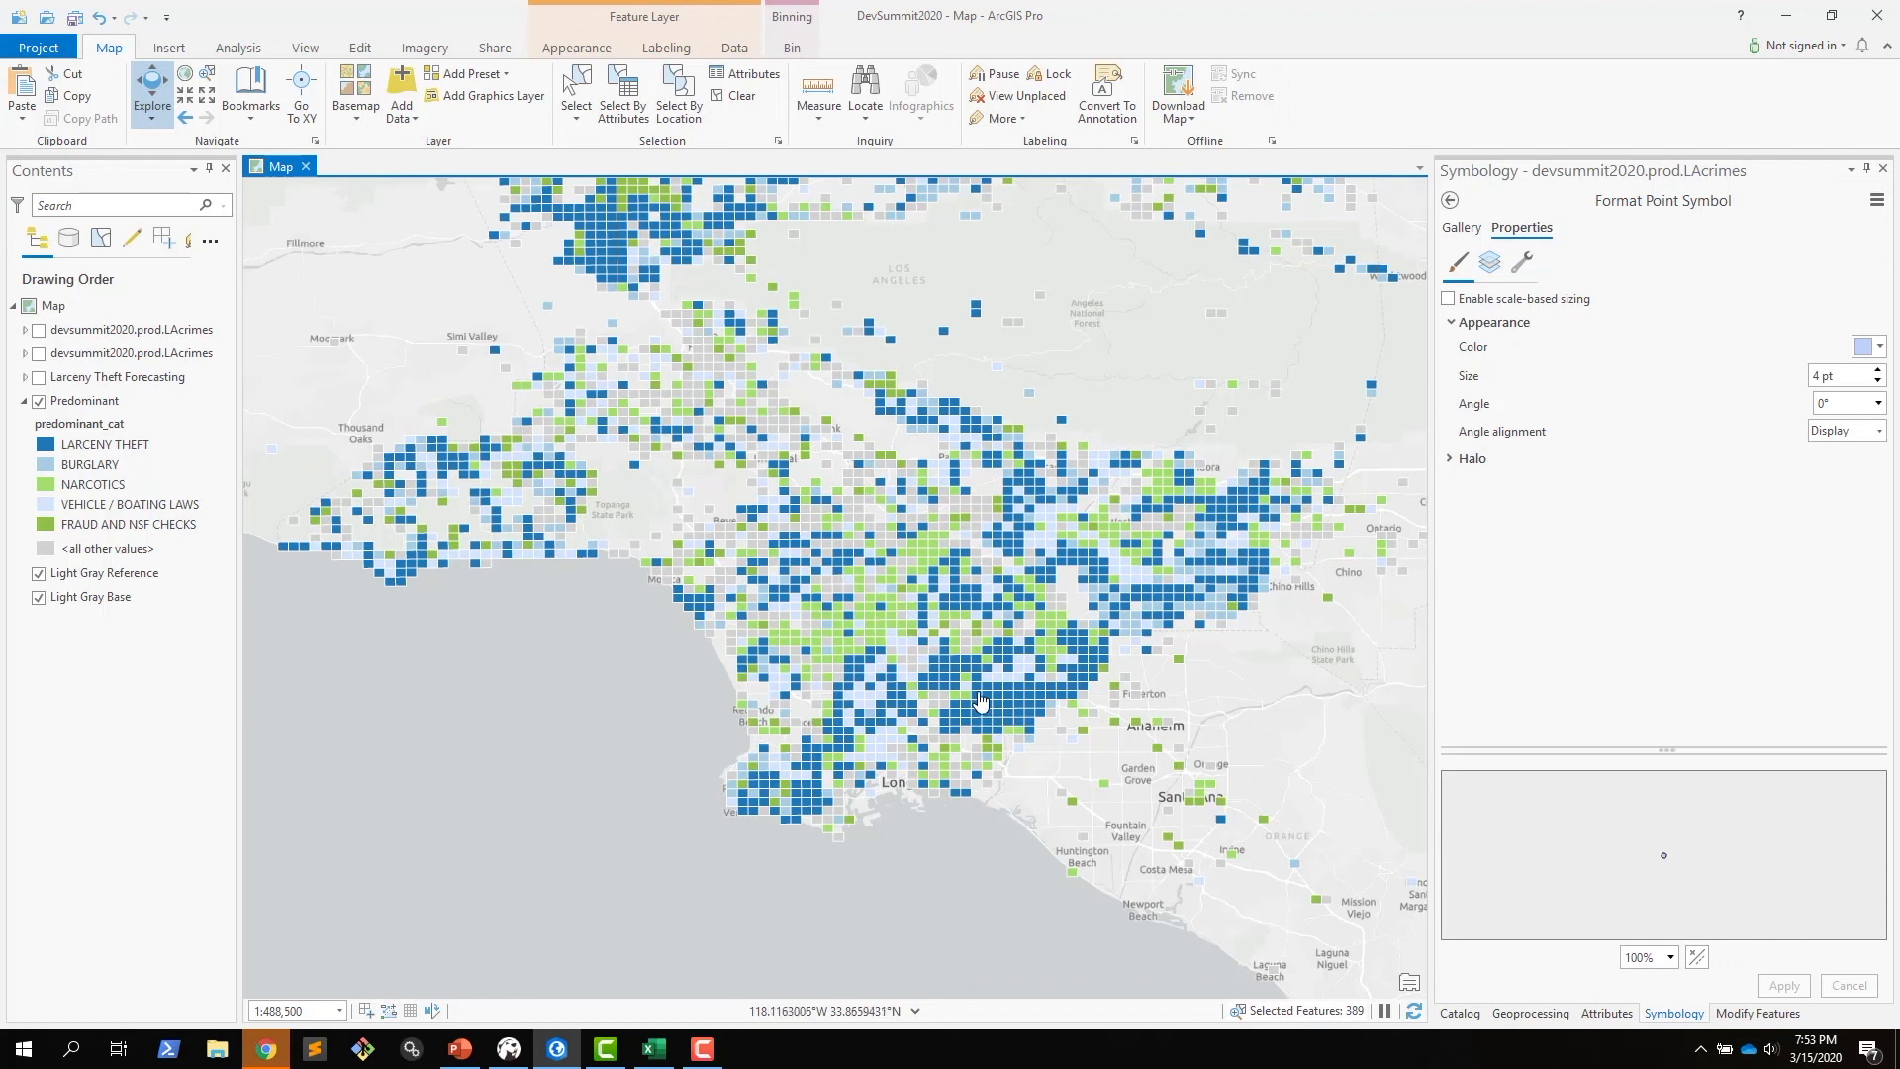
scroll(1088, 782, "up", 3)
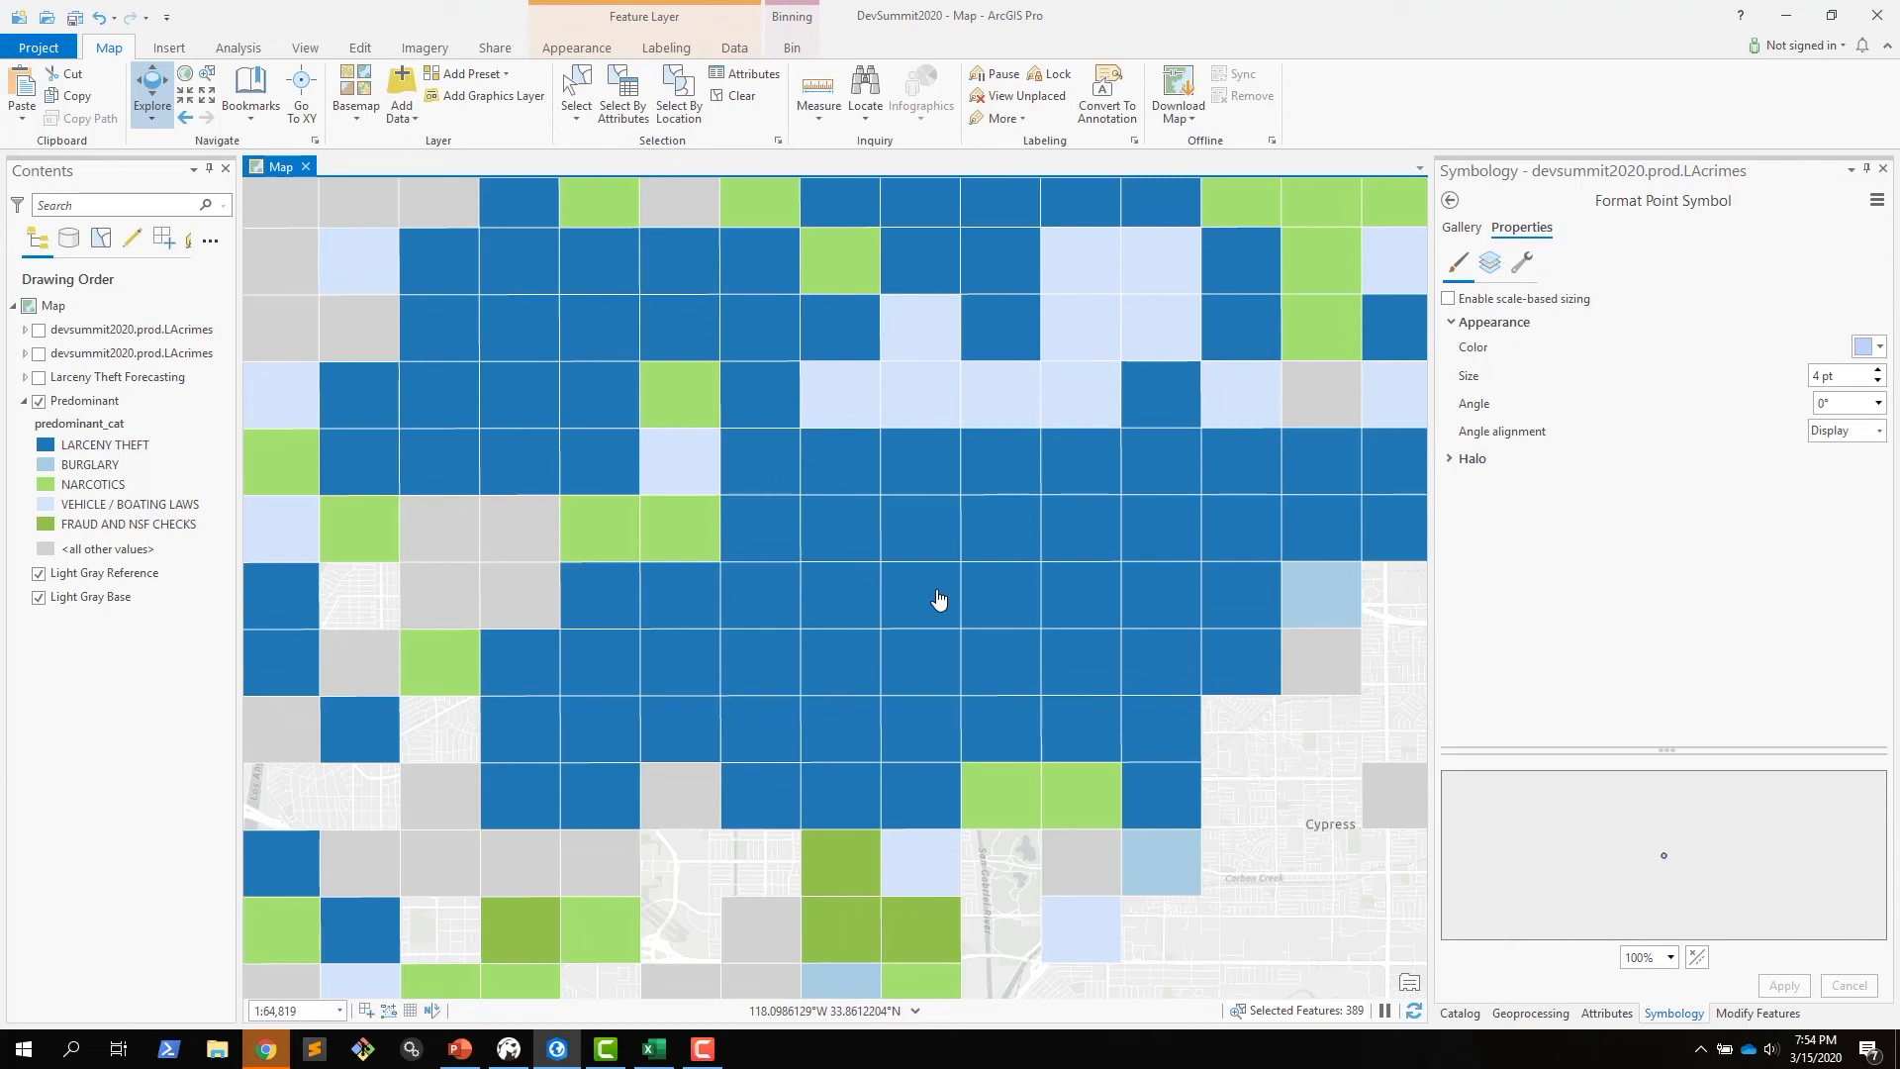
Switch to DBeaver, open the PredictiveAnalysis.sql script and examine its GROUP BY SUBSTRING(geo__squarestr_2229, 1, 18) clause
left_click(509, 1048)
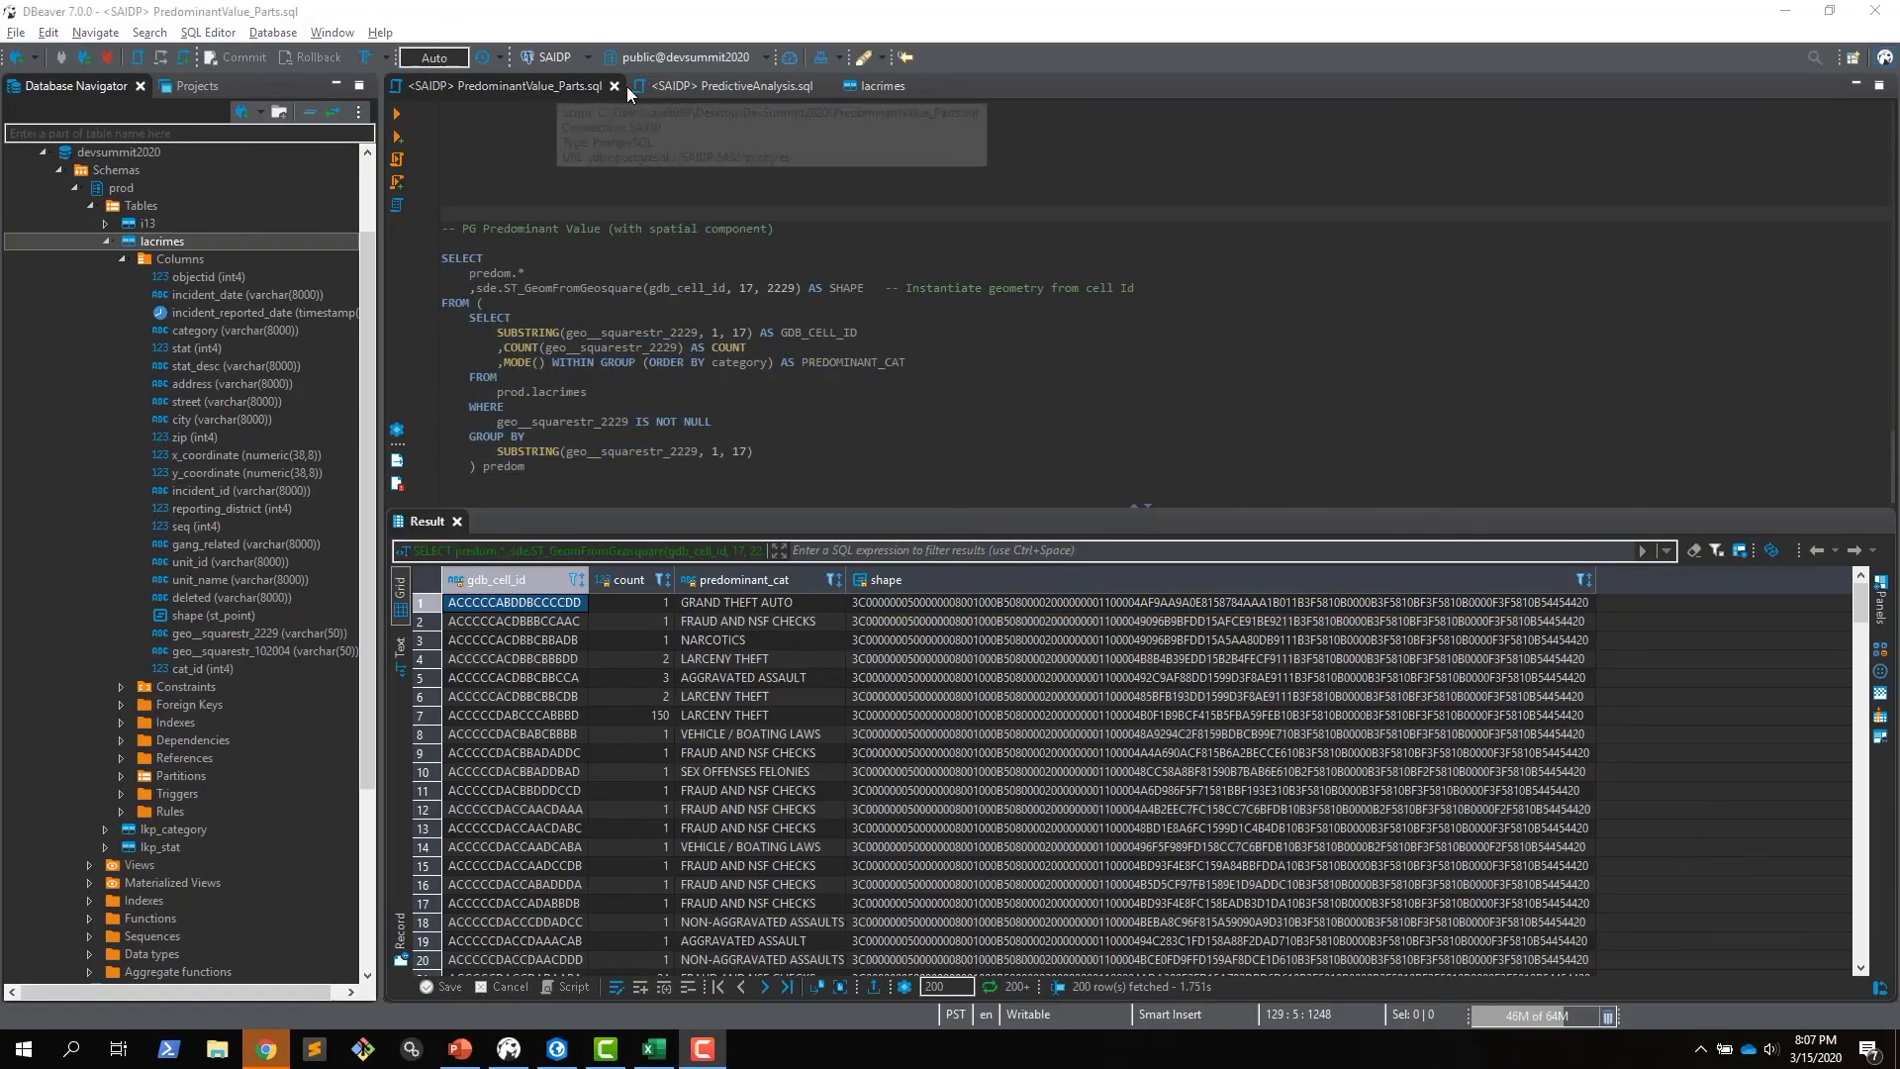
left_click(648, 86)
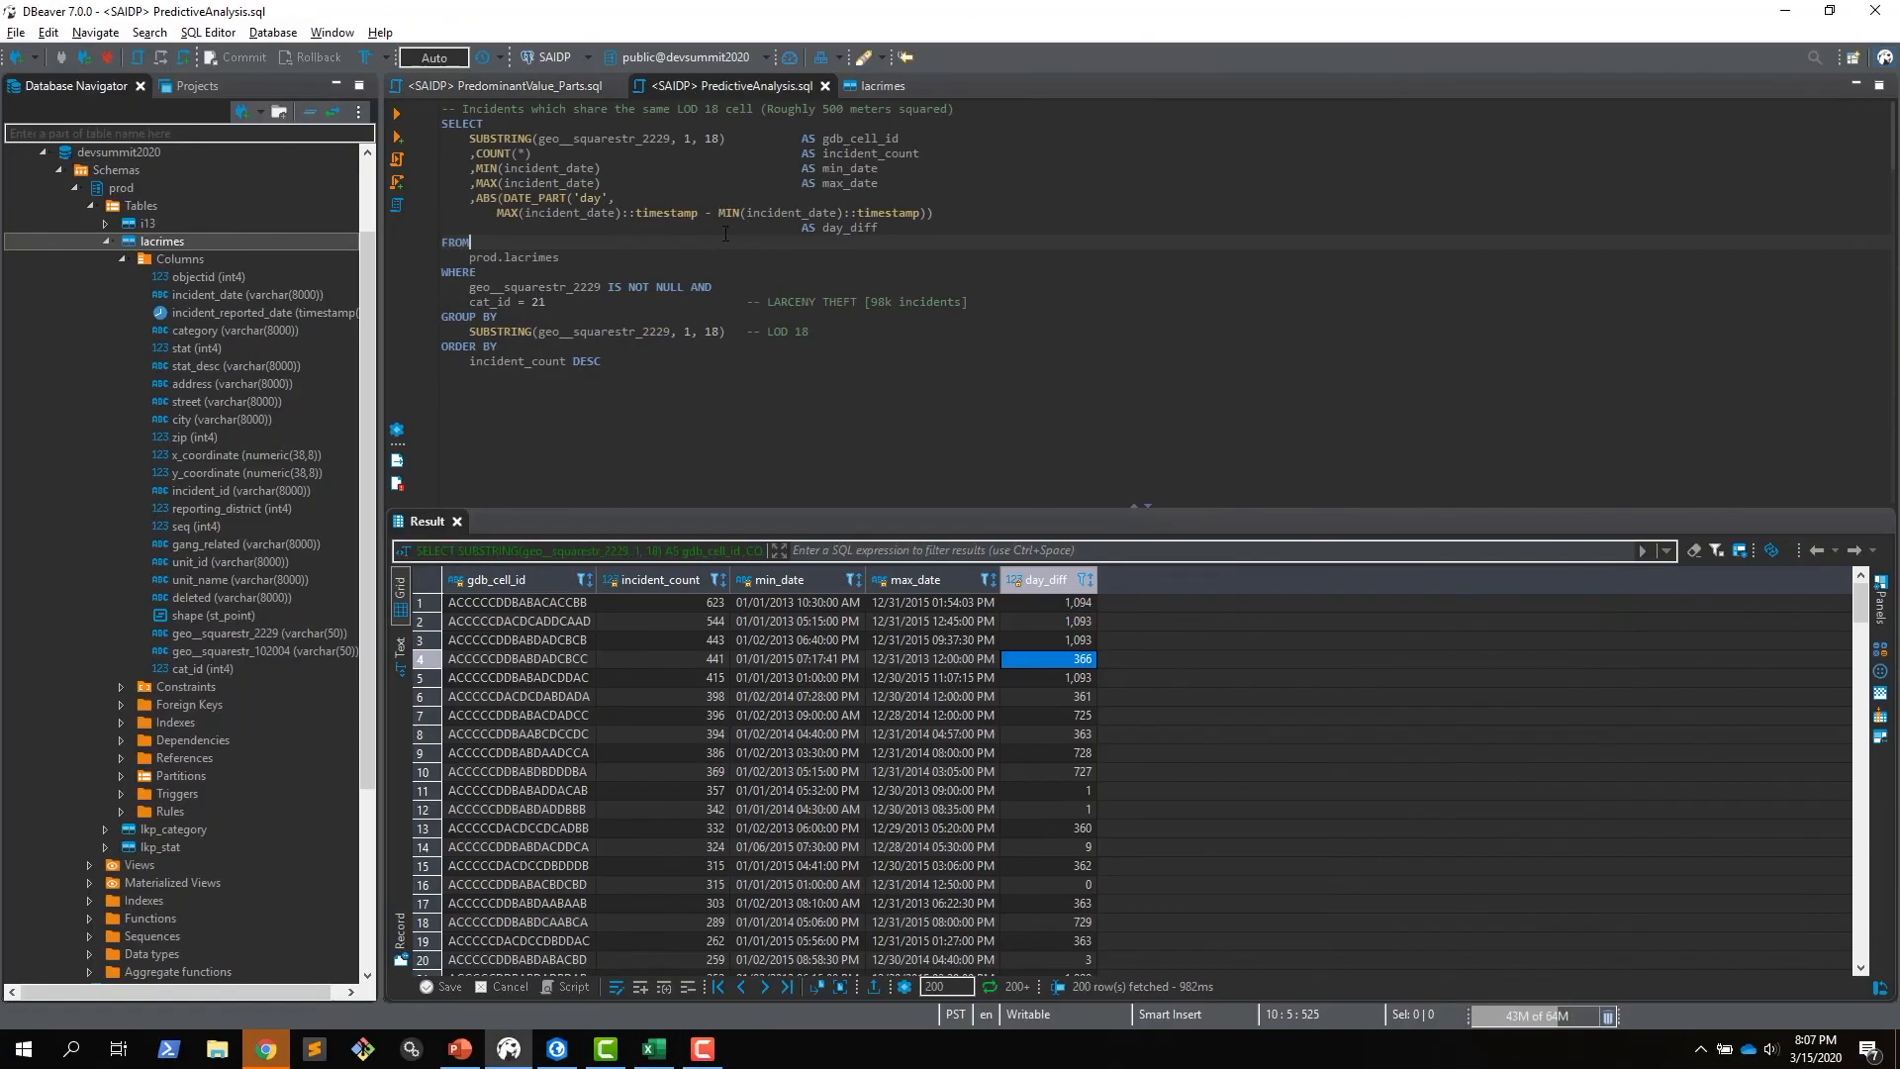
left_click(960, 405)
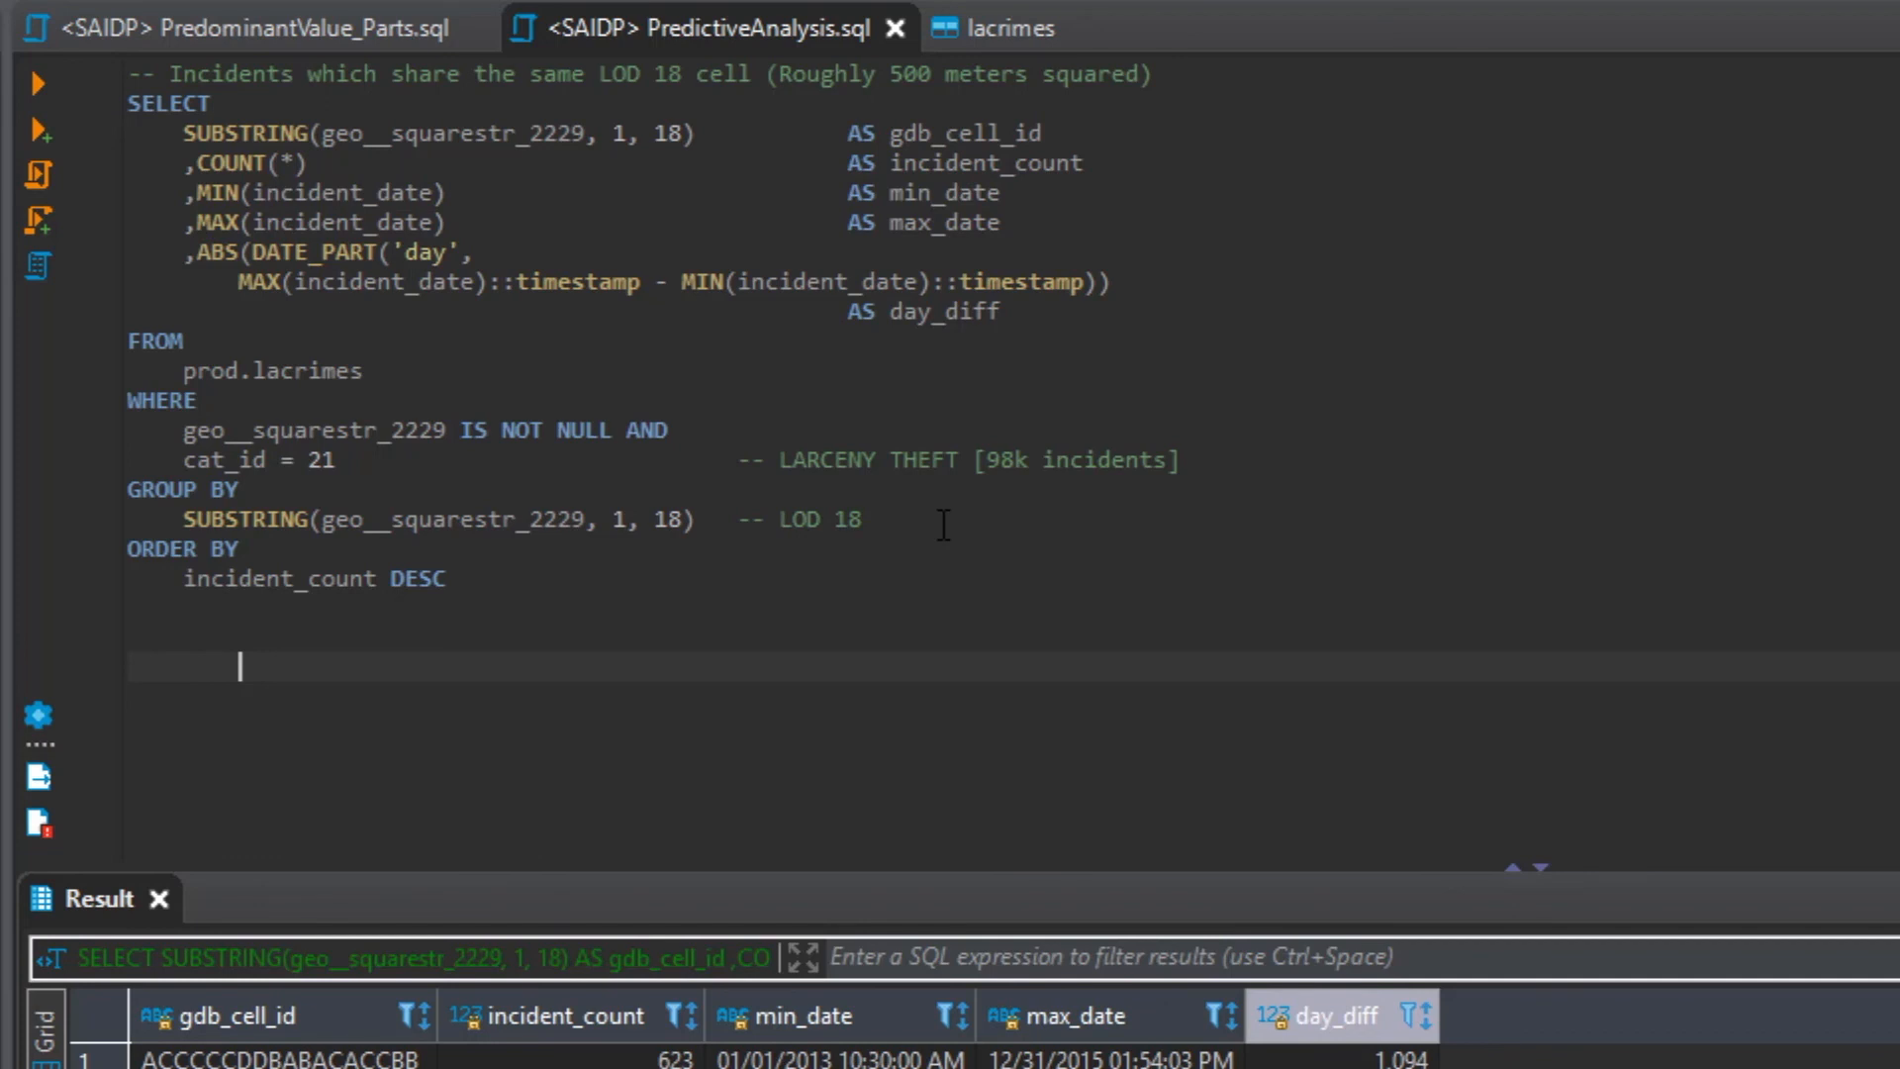
left_click_drag(943, 525, 81, 491)
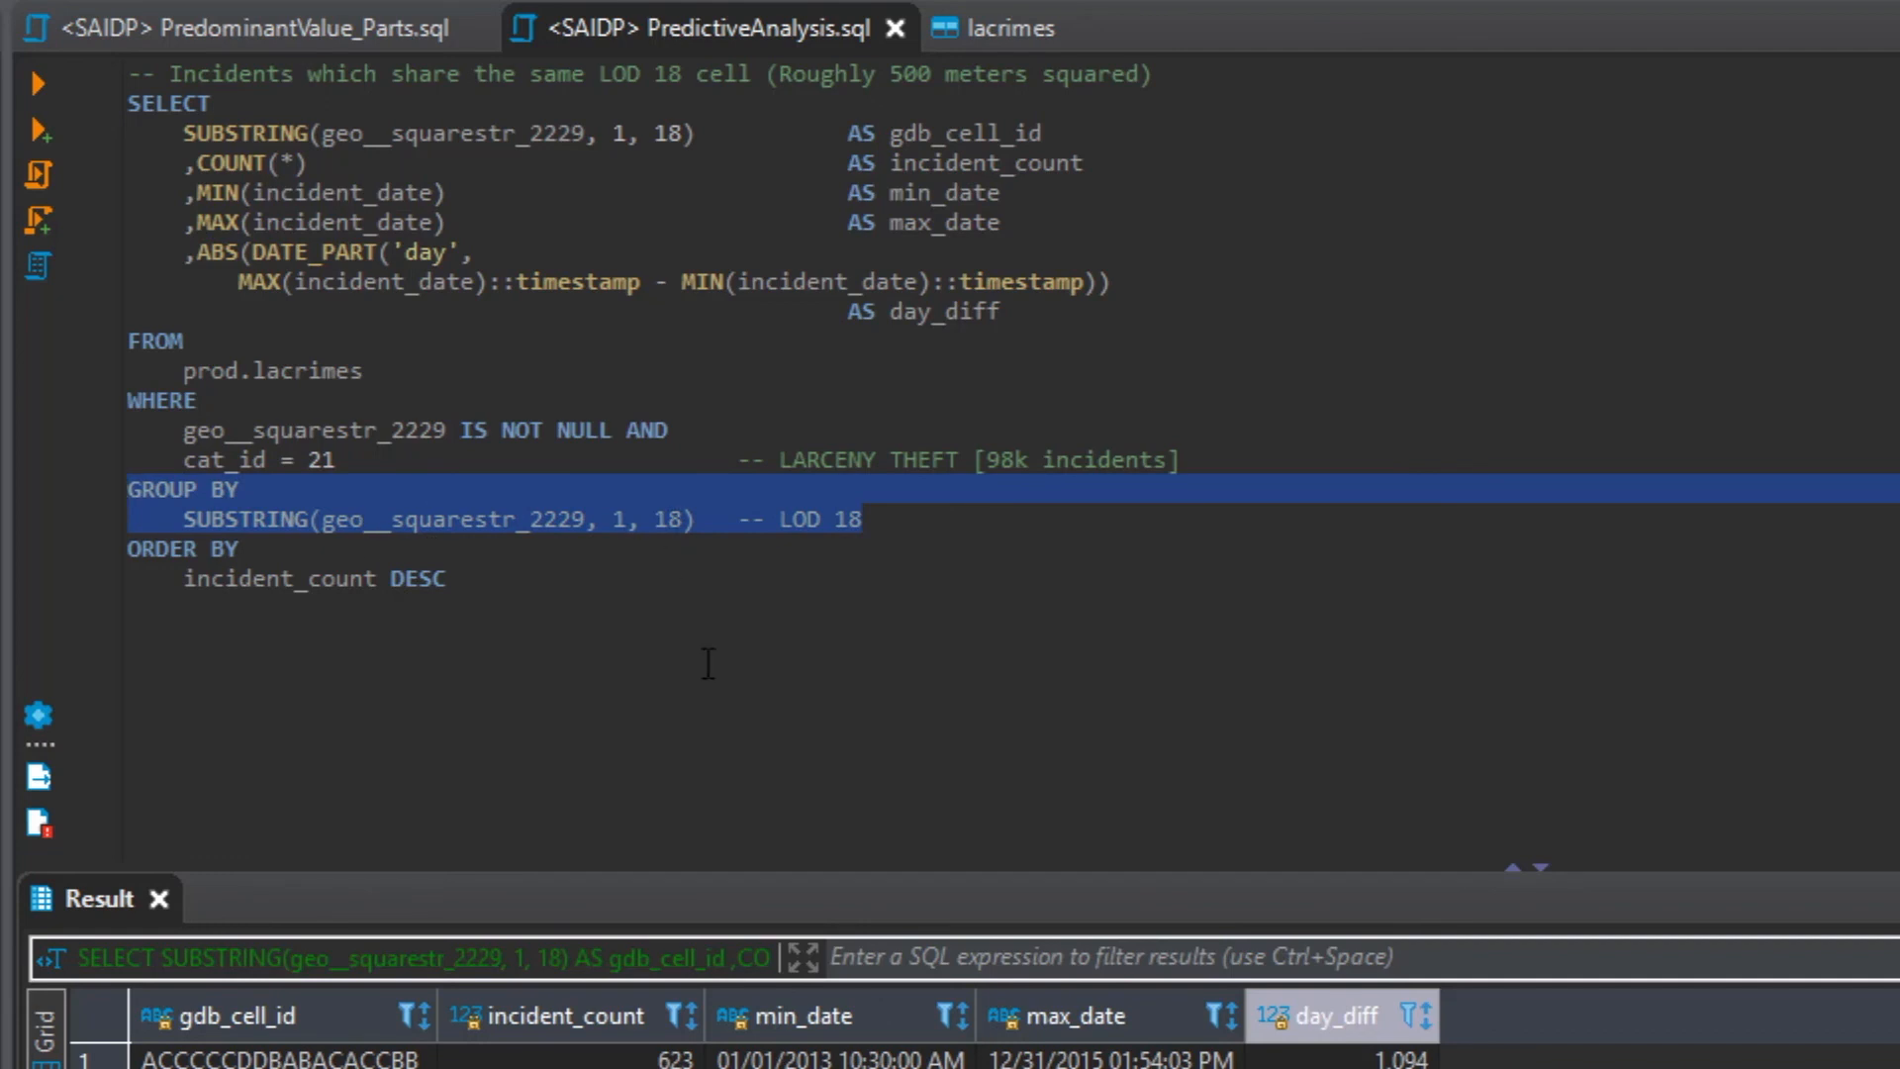
Examine the GROUP BY clause's LOD 18 comment, its geo__squarestr_2229 column and its substring length of 18
left_click(751, 518)
left_click_drag(852, 525, 744, 518)
left_click(827, 526)
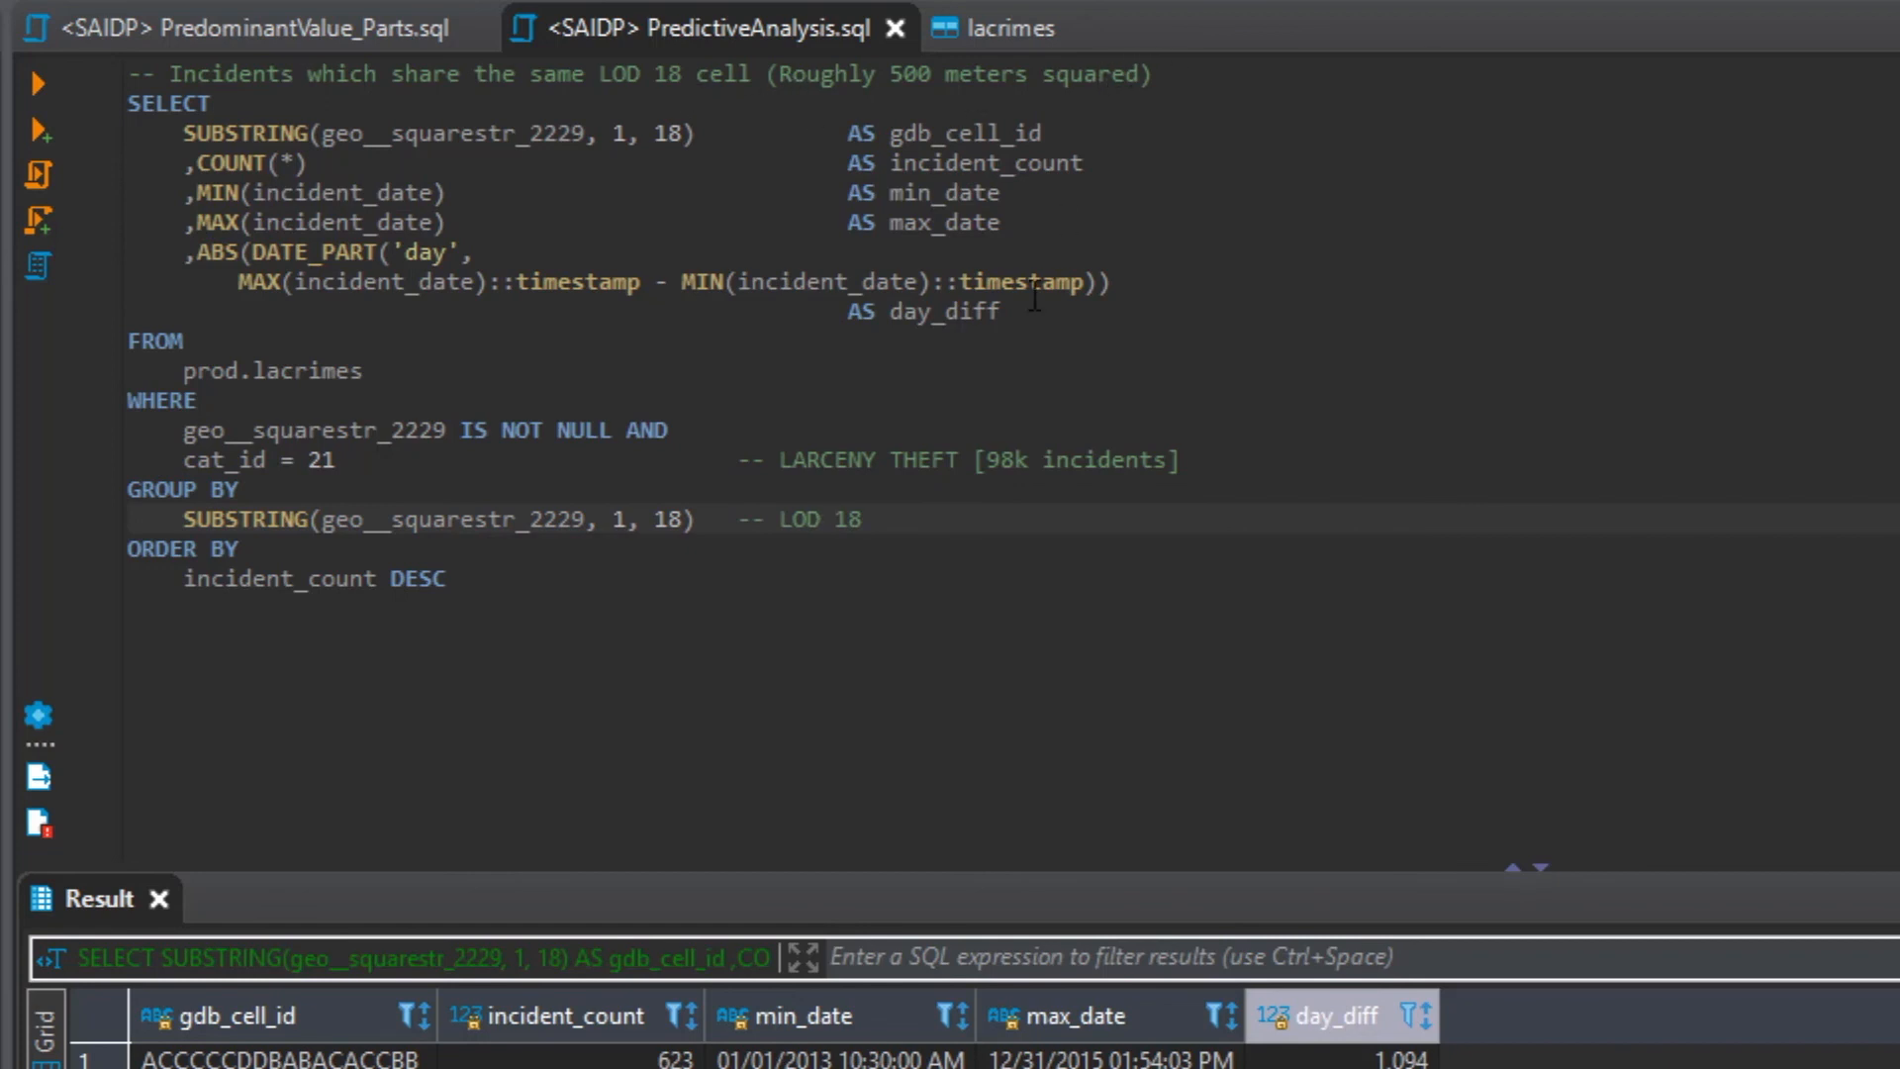
double_click(481, 522)
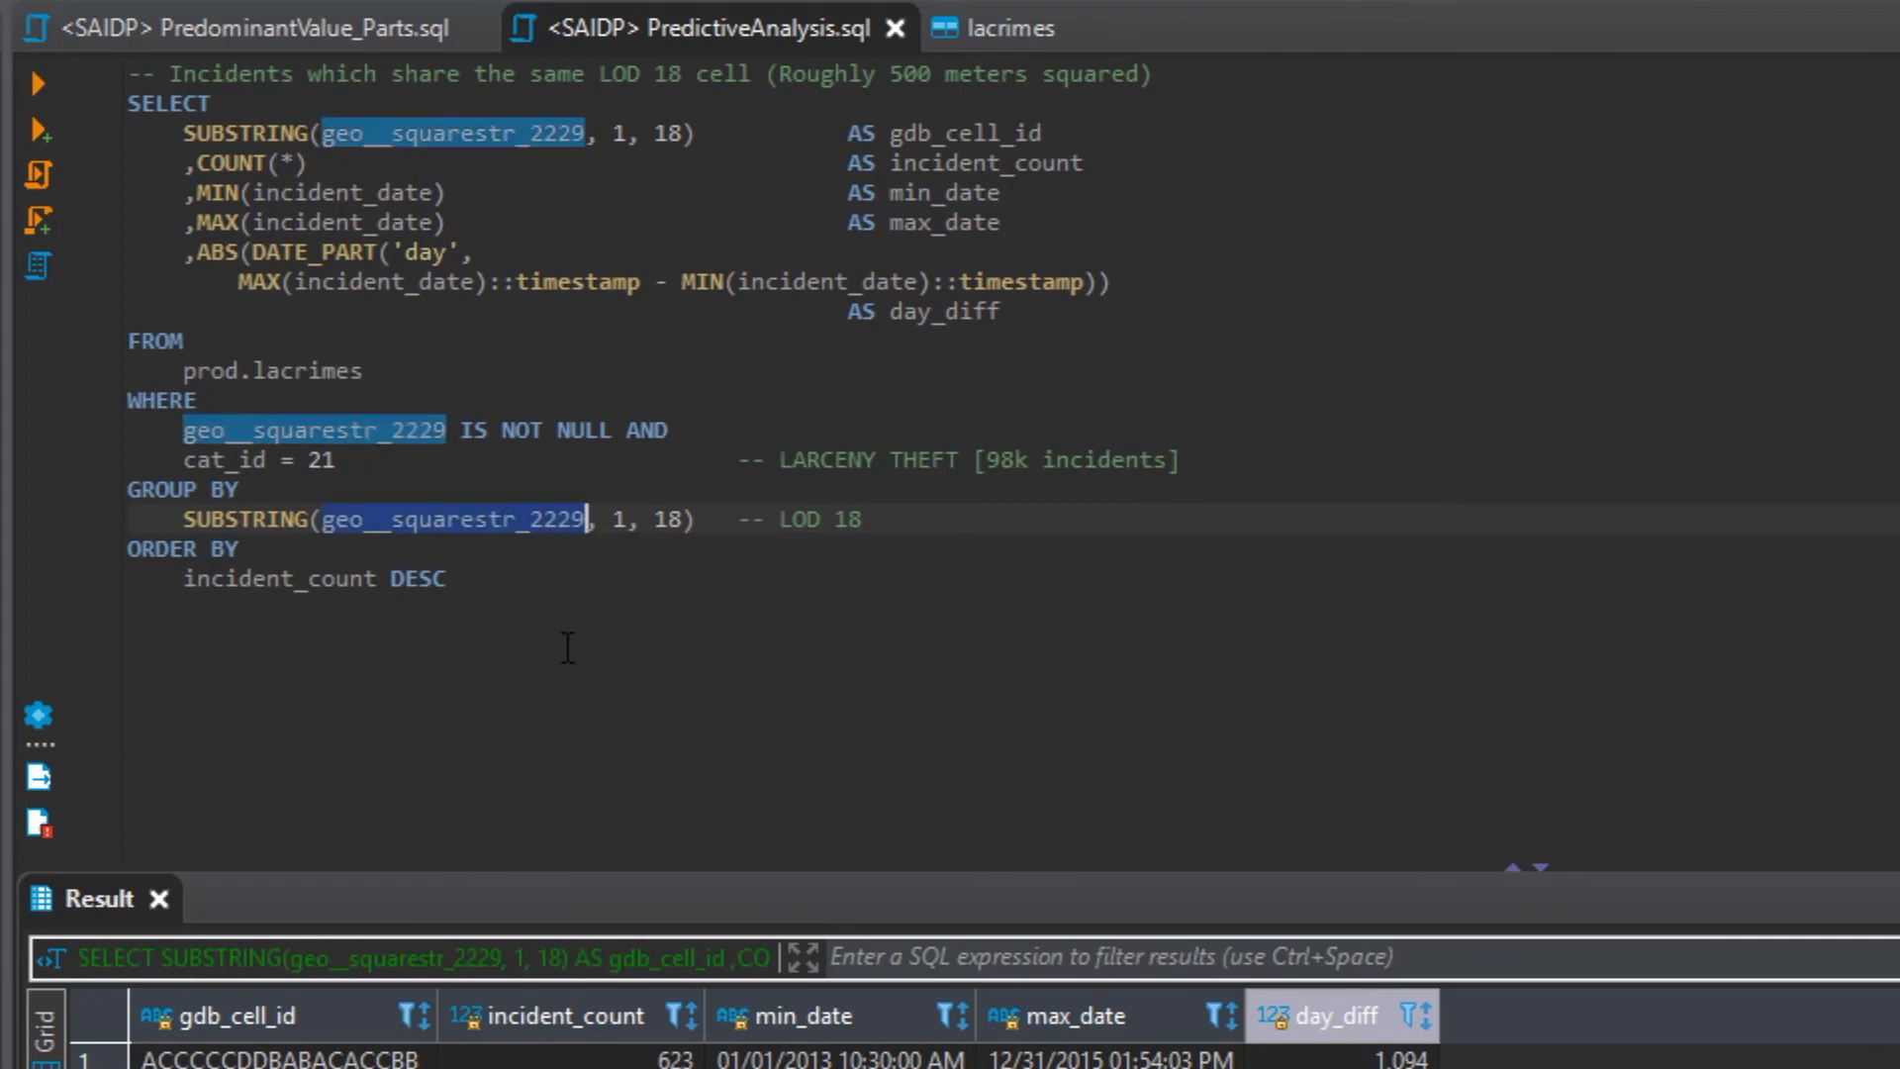
left_click(669, 521)
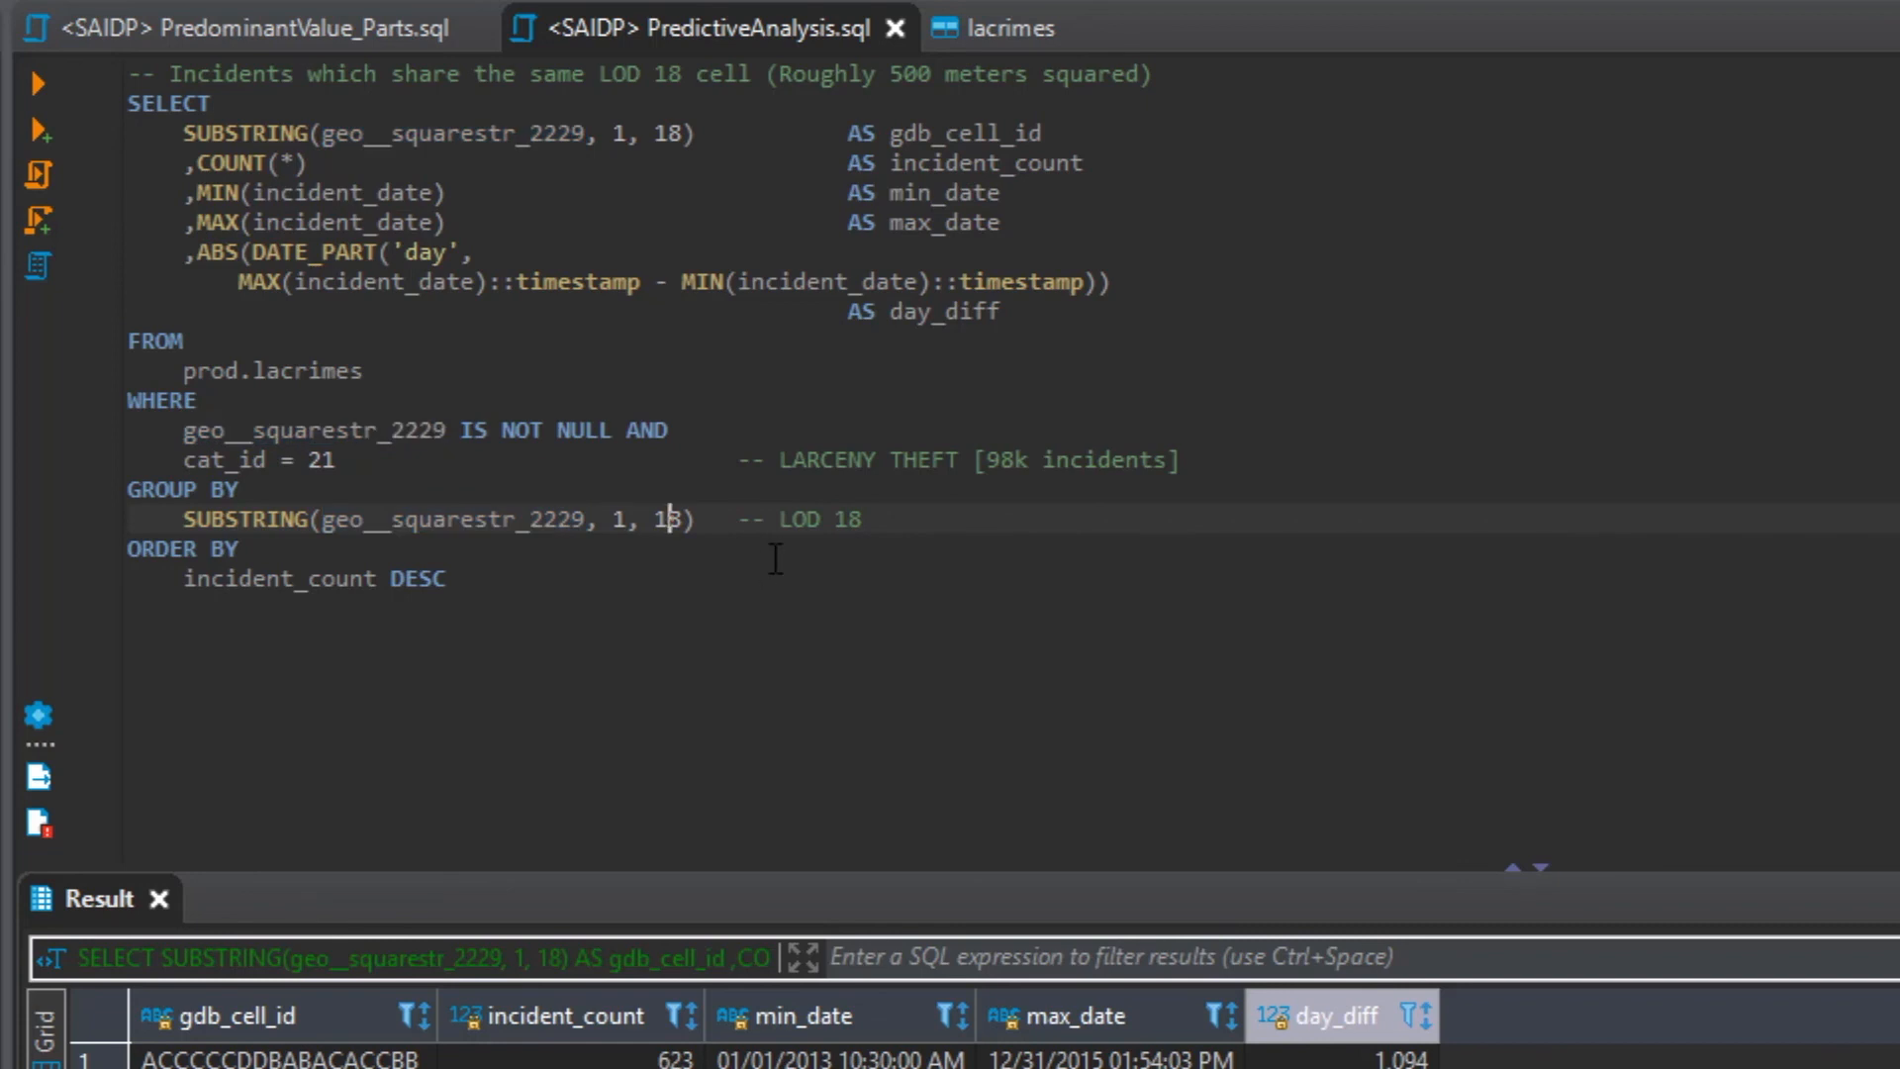
Examine the SELECT expressions for gdb_cell_id, incident_count, min_date, max_date and day_diff one by one
left_click(1101, 207)
left_click_drag(183, 134, 1059, 131)
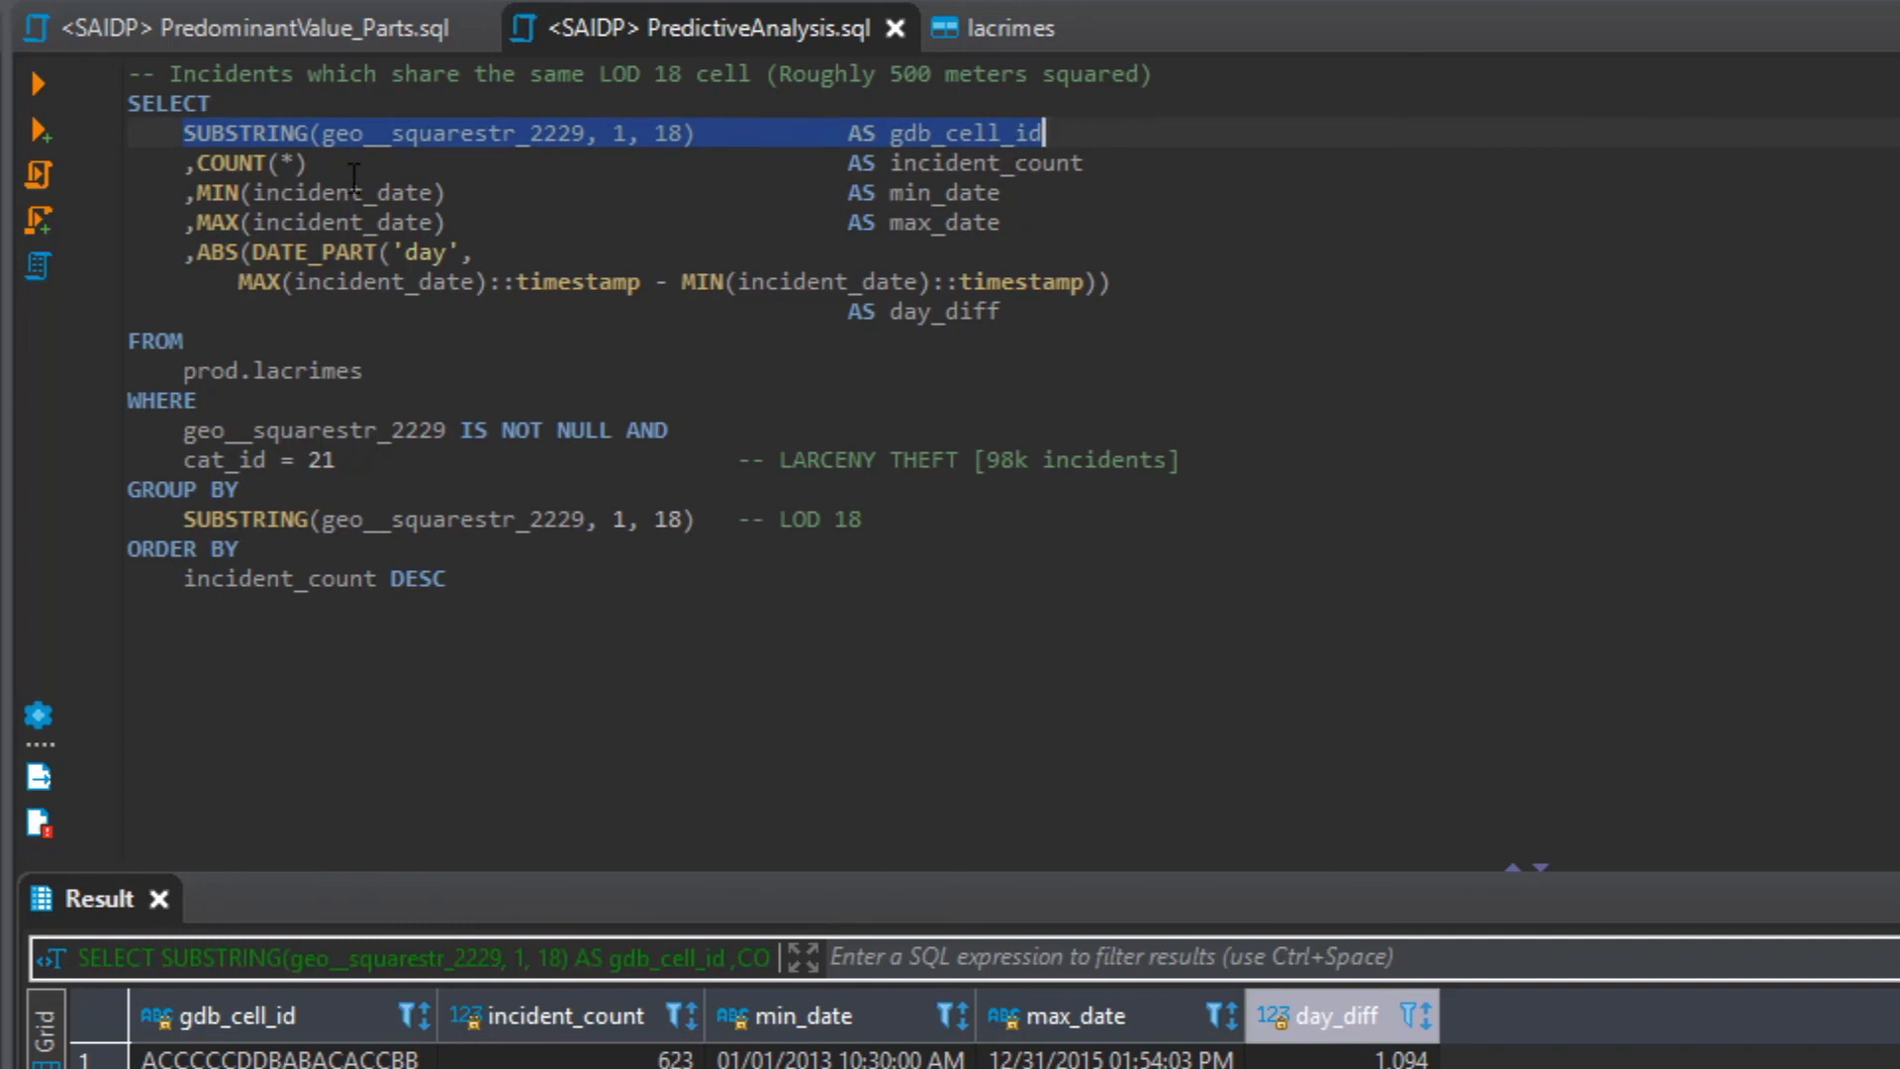
left_click_drag(195, 163, 127, 191)
left_click(1046, 188)
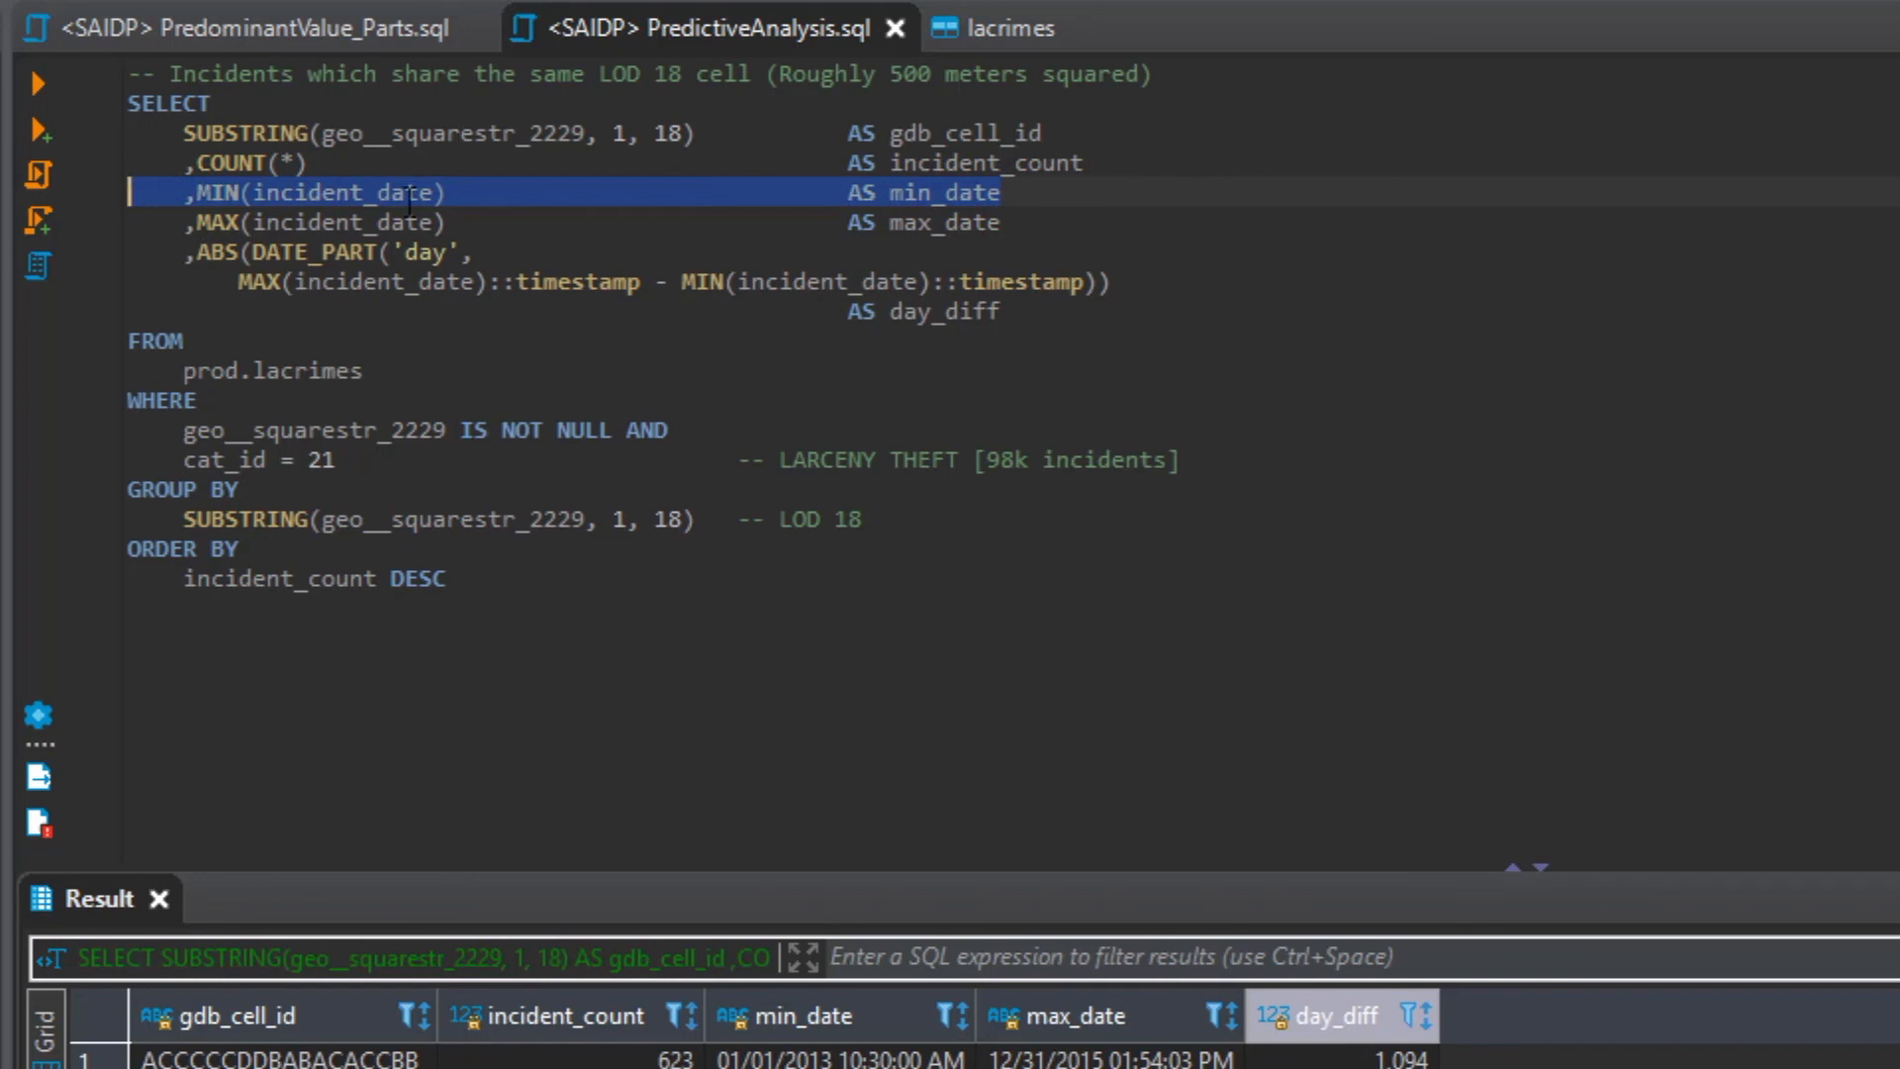
left_click_drag(1045, 222, 127, 222)
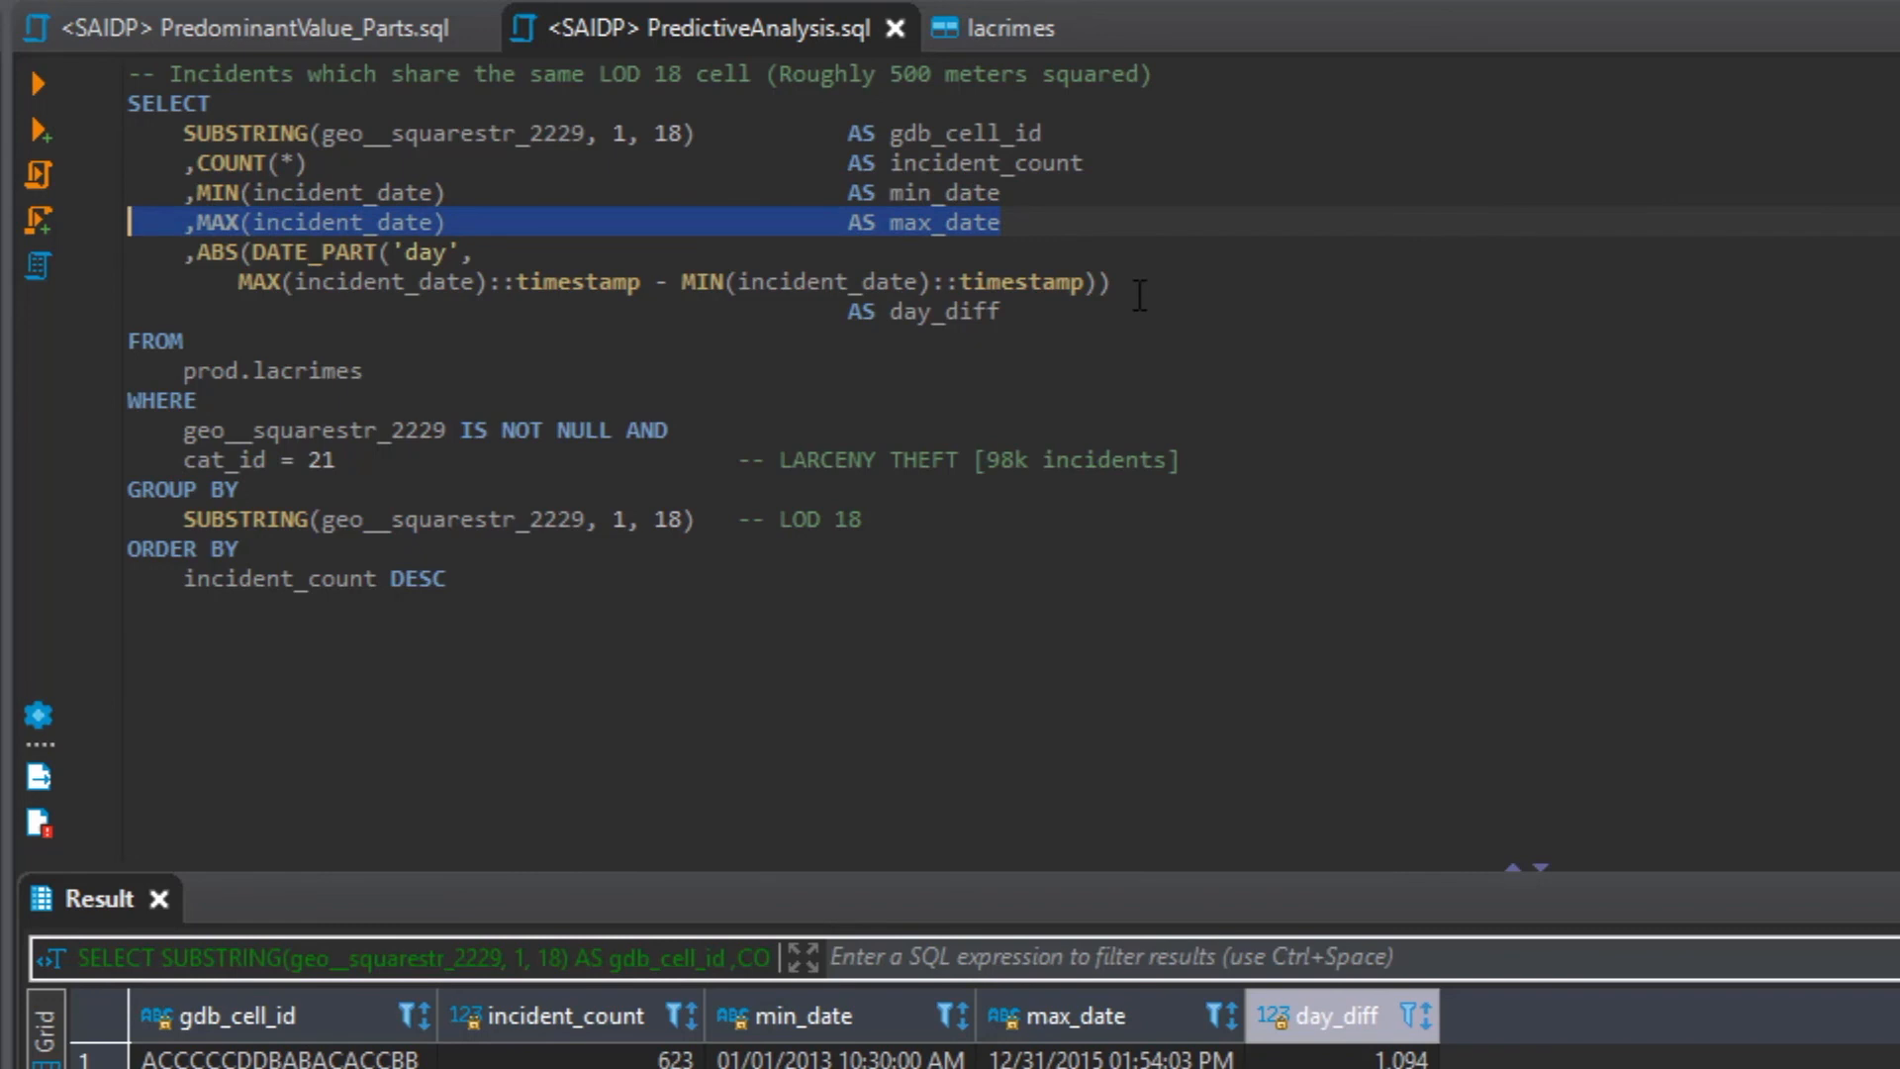
left_click(1092, 315)
left_click_drag(1002, 312, 81, 263)
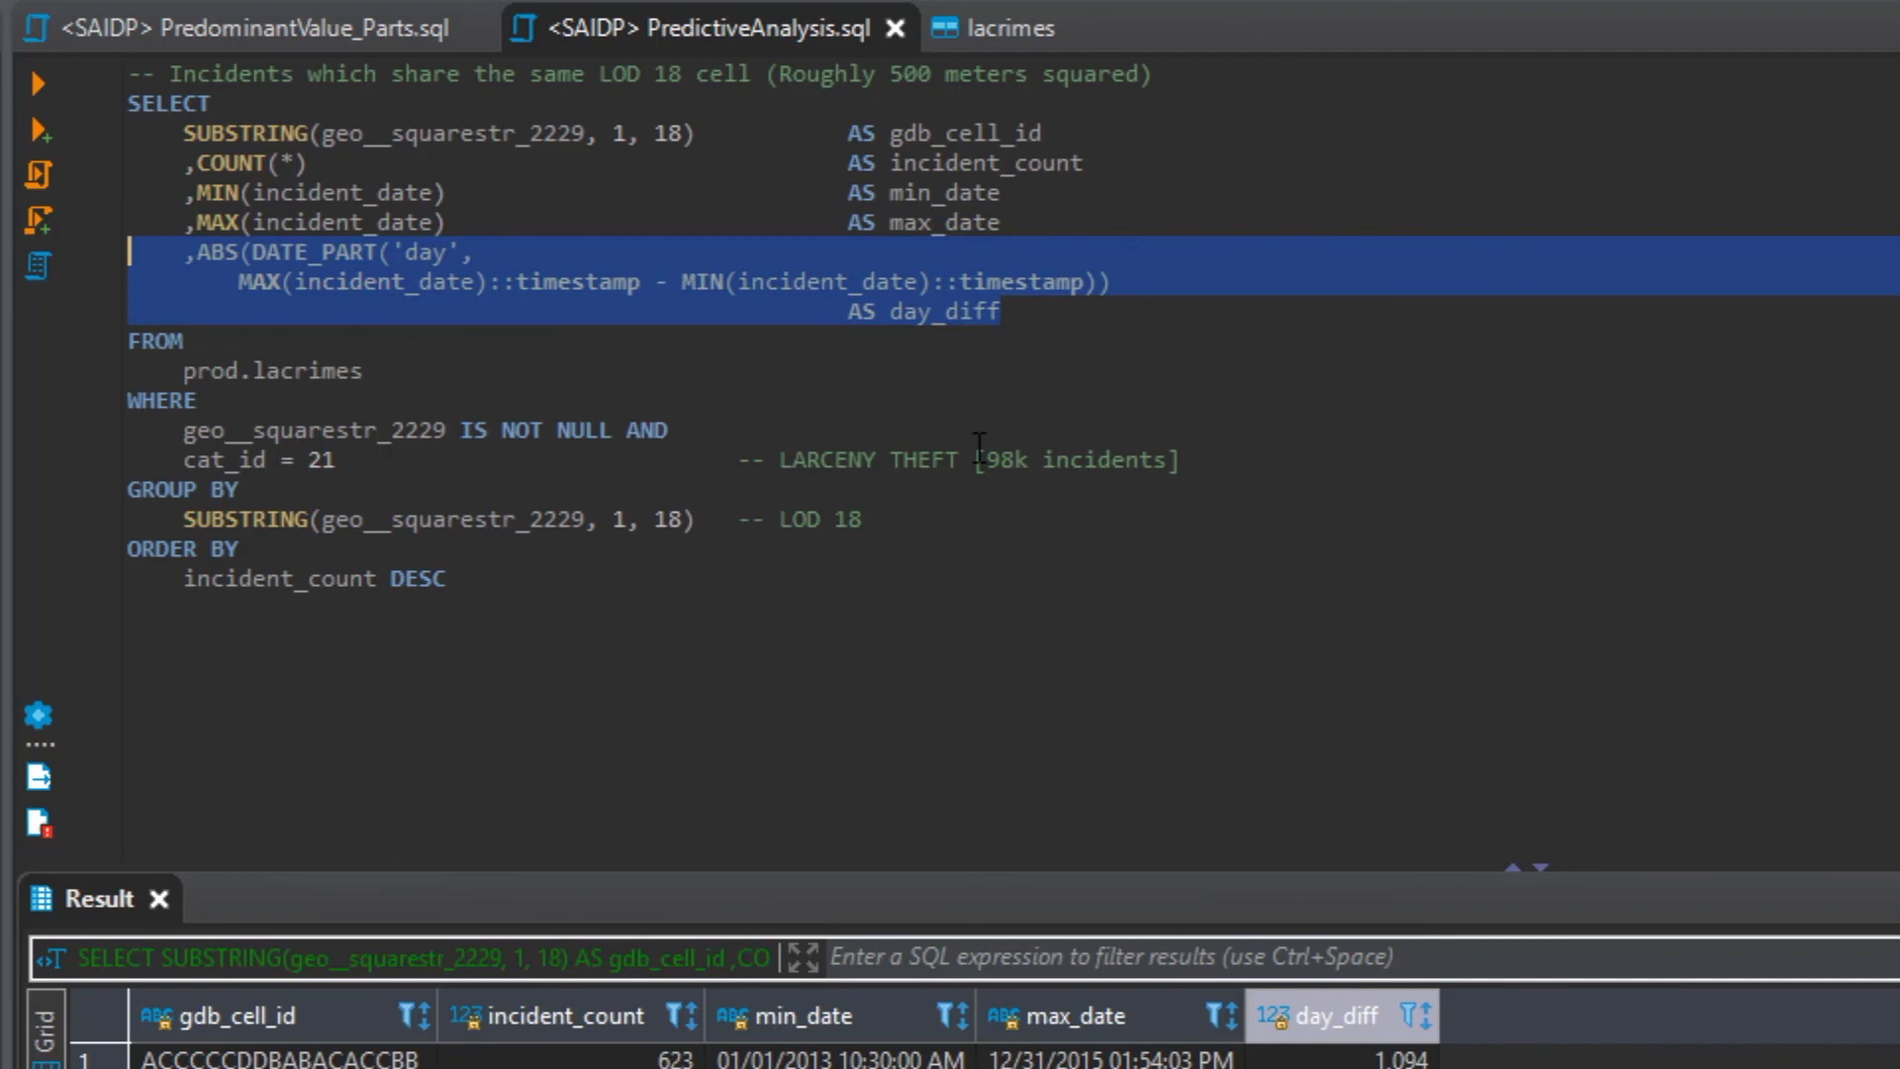
Examine the WHERE conditions geo__squarestr_2229 IS NOT NULL and cat_id = 21 for larceny theft
left_click(797, 371)
left_click_drag(177, 433, 713, 430)
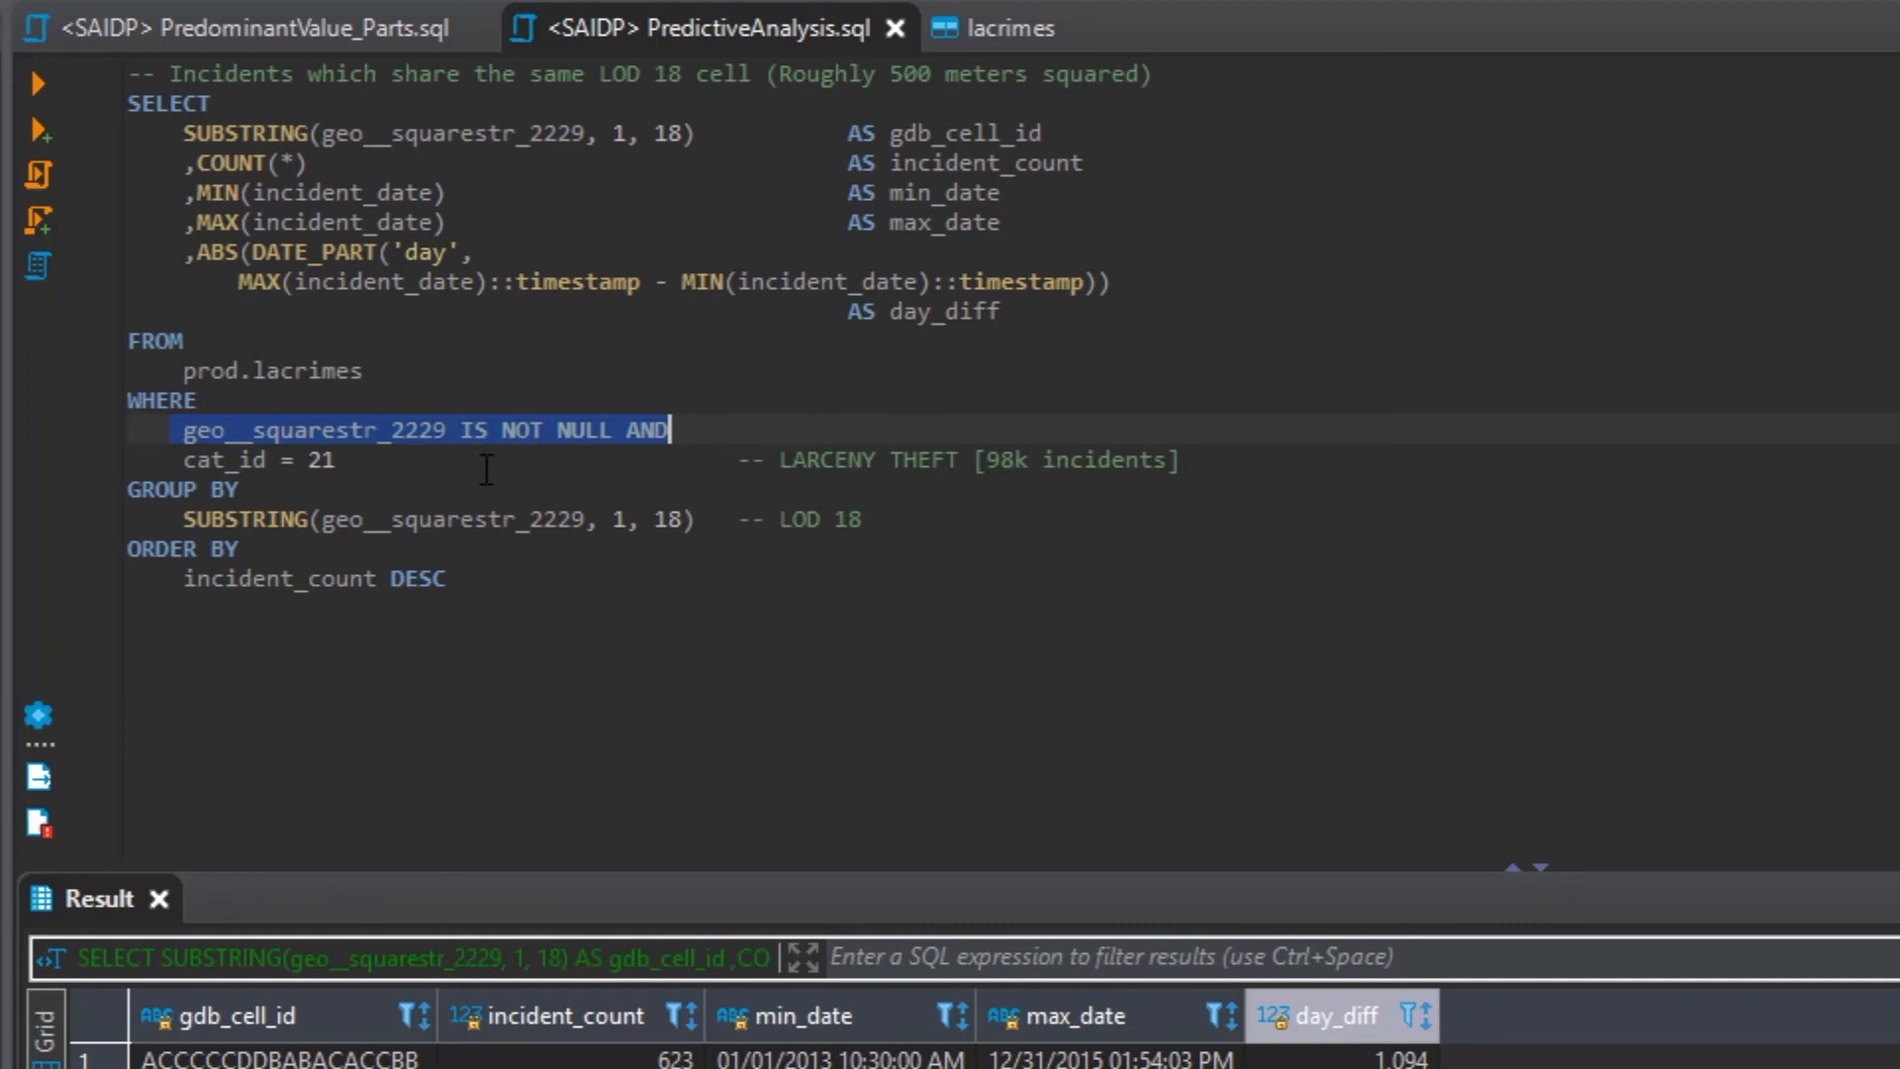
left_click_drag(198, 462, 1227, 458)
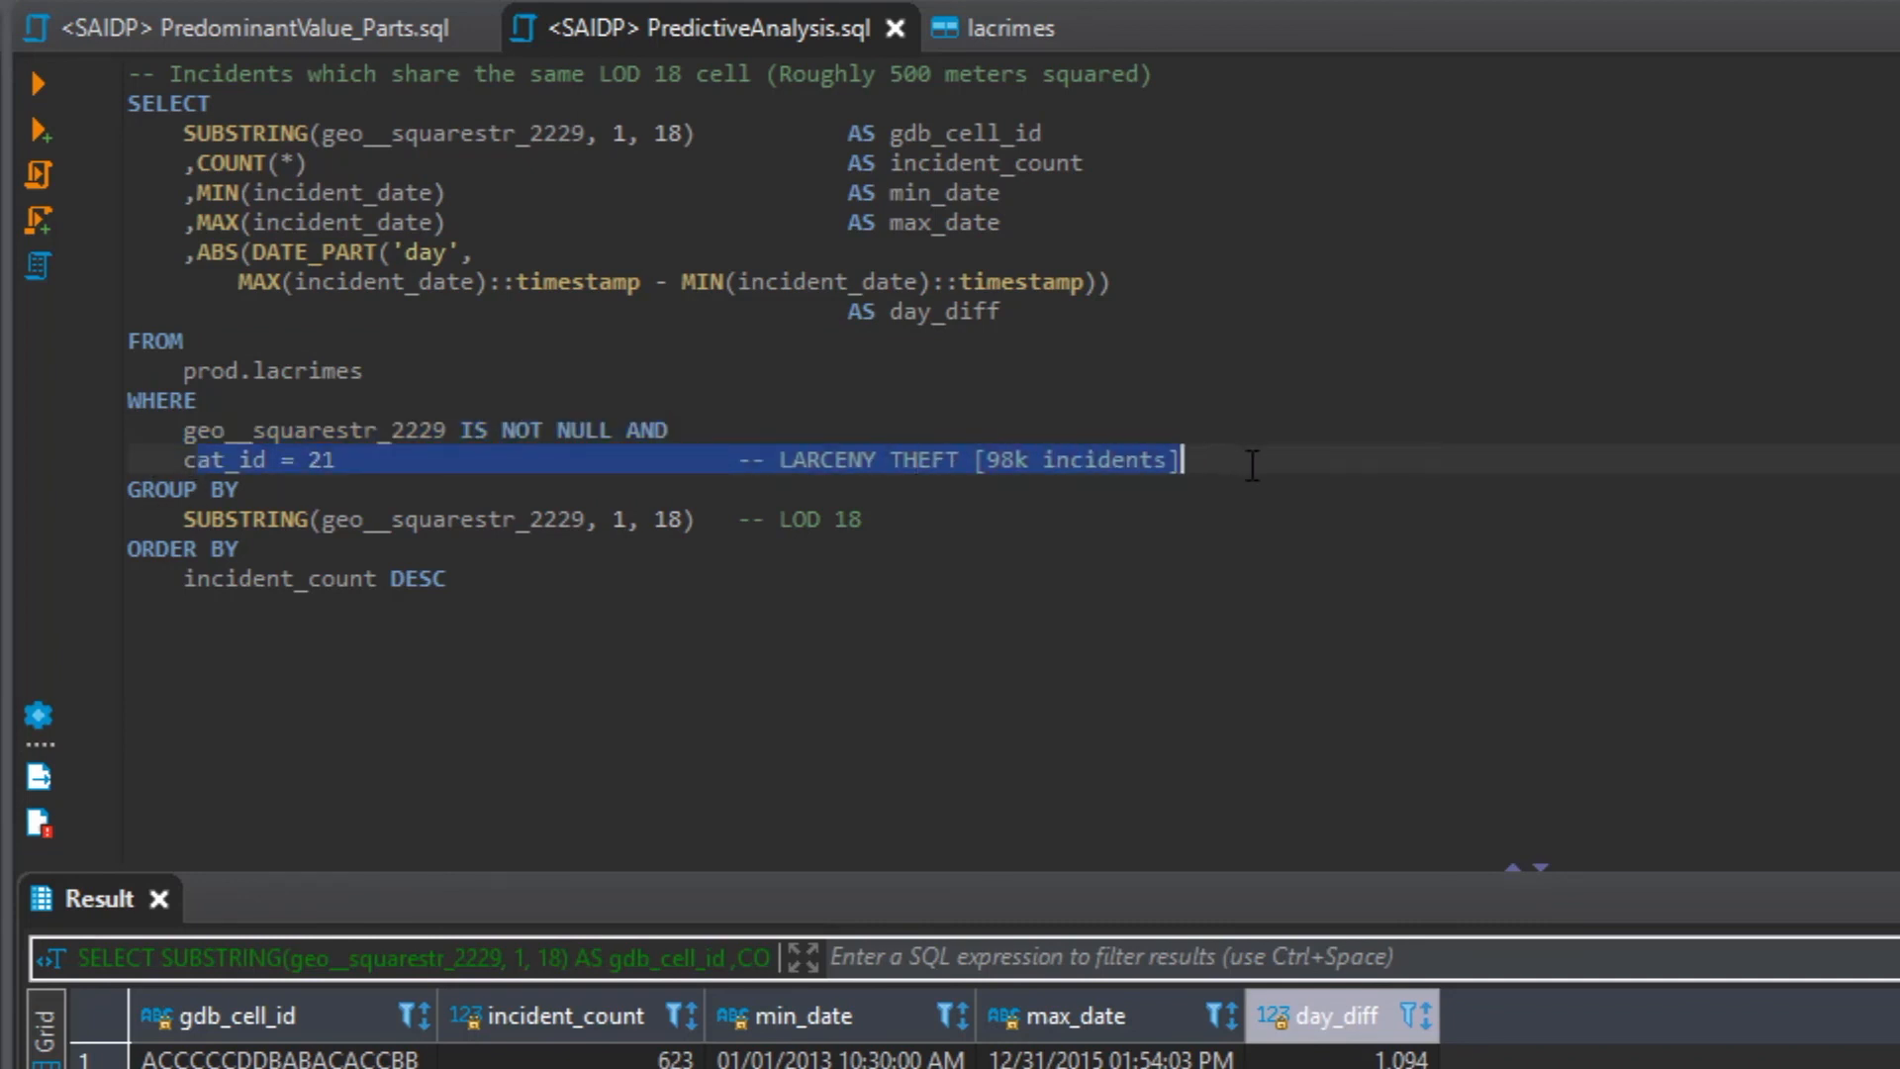
left_click(1252, 464)
Run the complete LOD 18 query and examine the first result row's incident count, earliest and latest dates, and day difference
left_click_drag(540, 579, 129, 103)
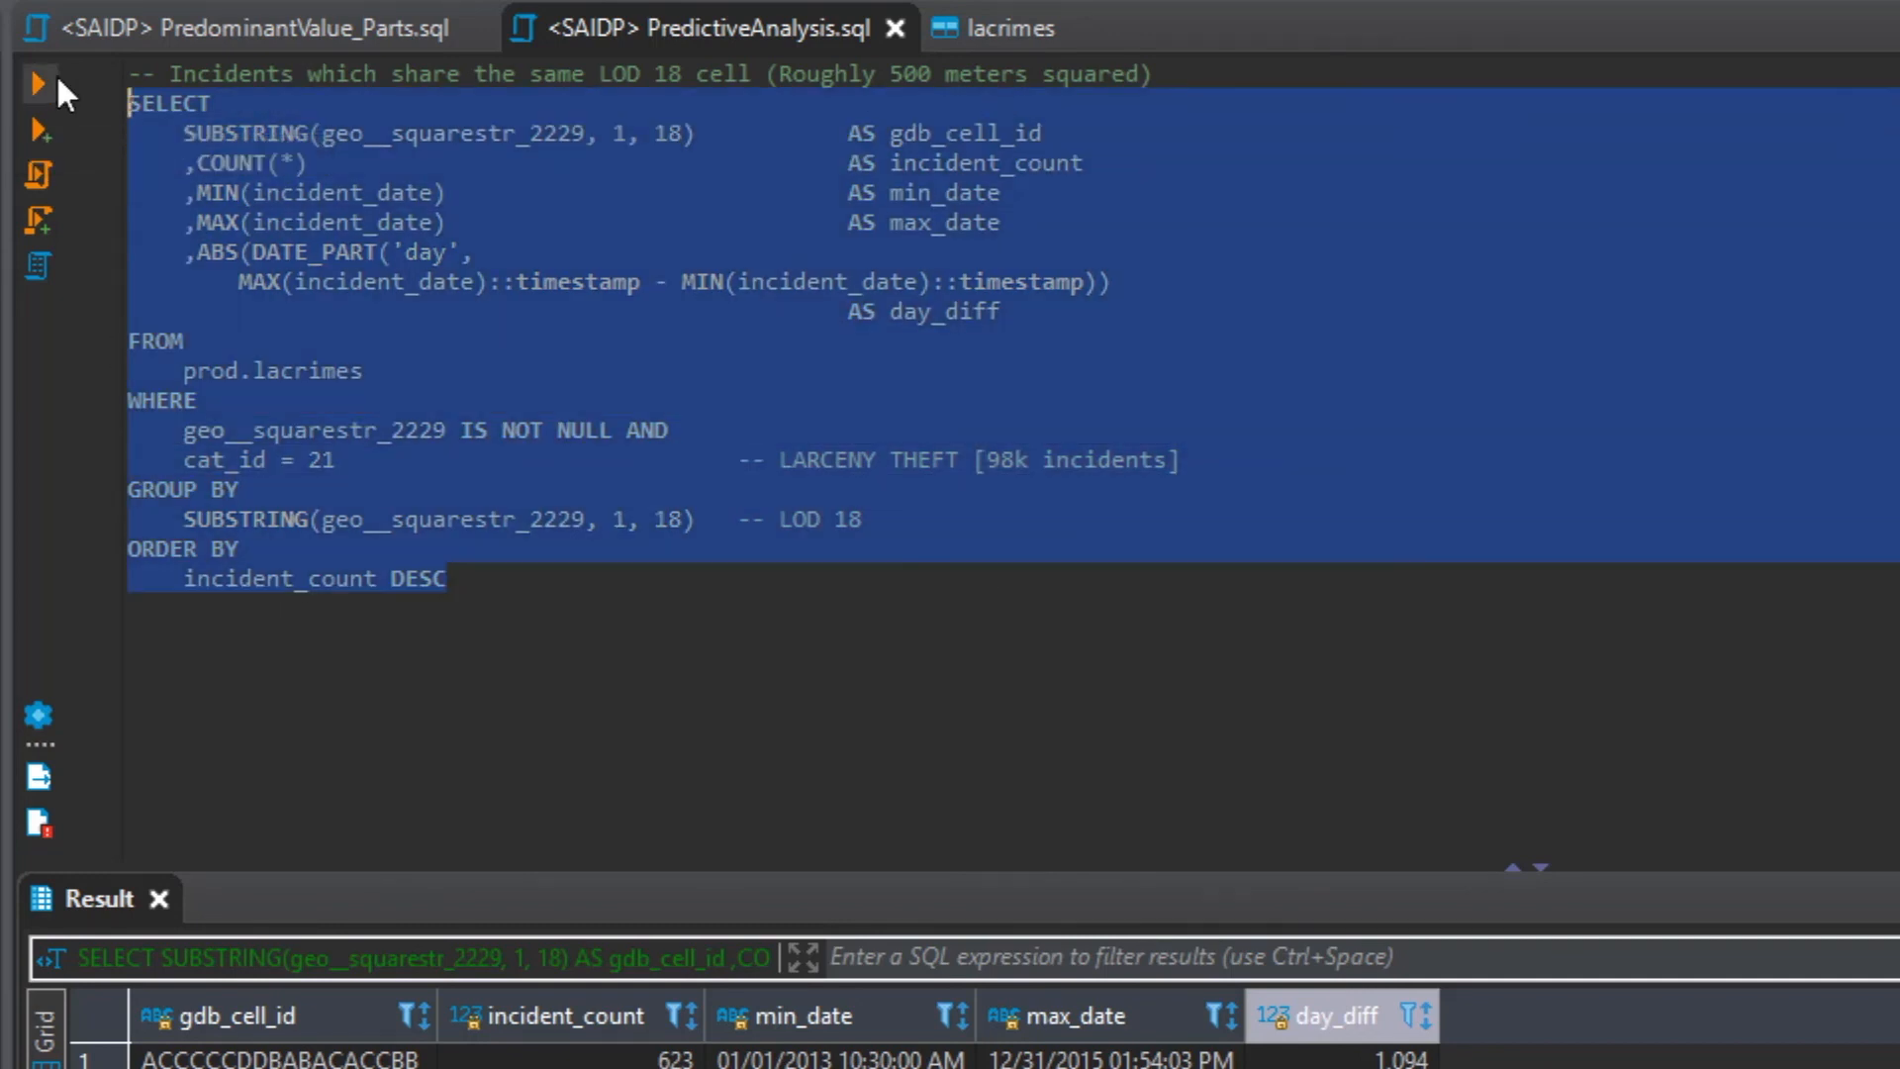
left_click(40, 77)
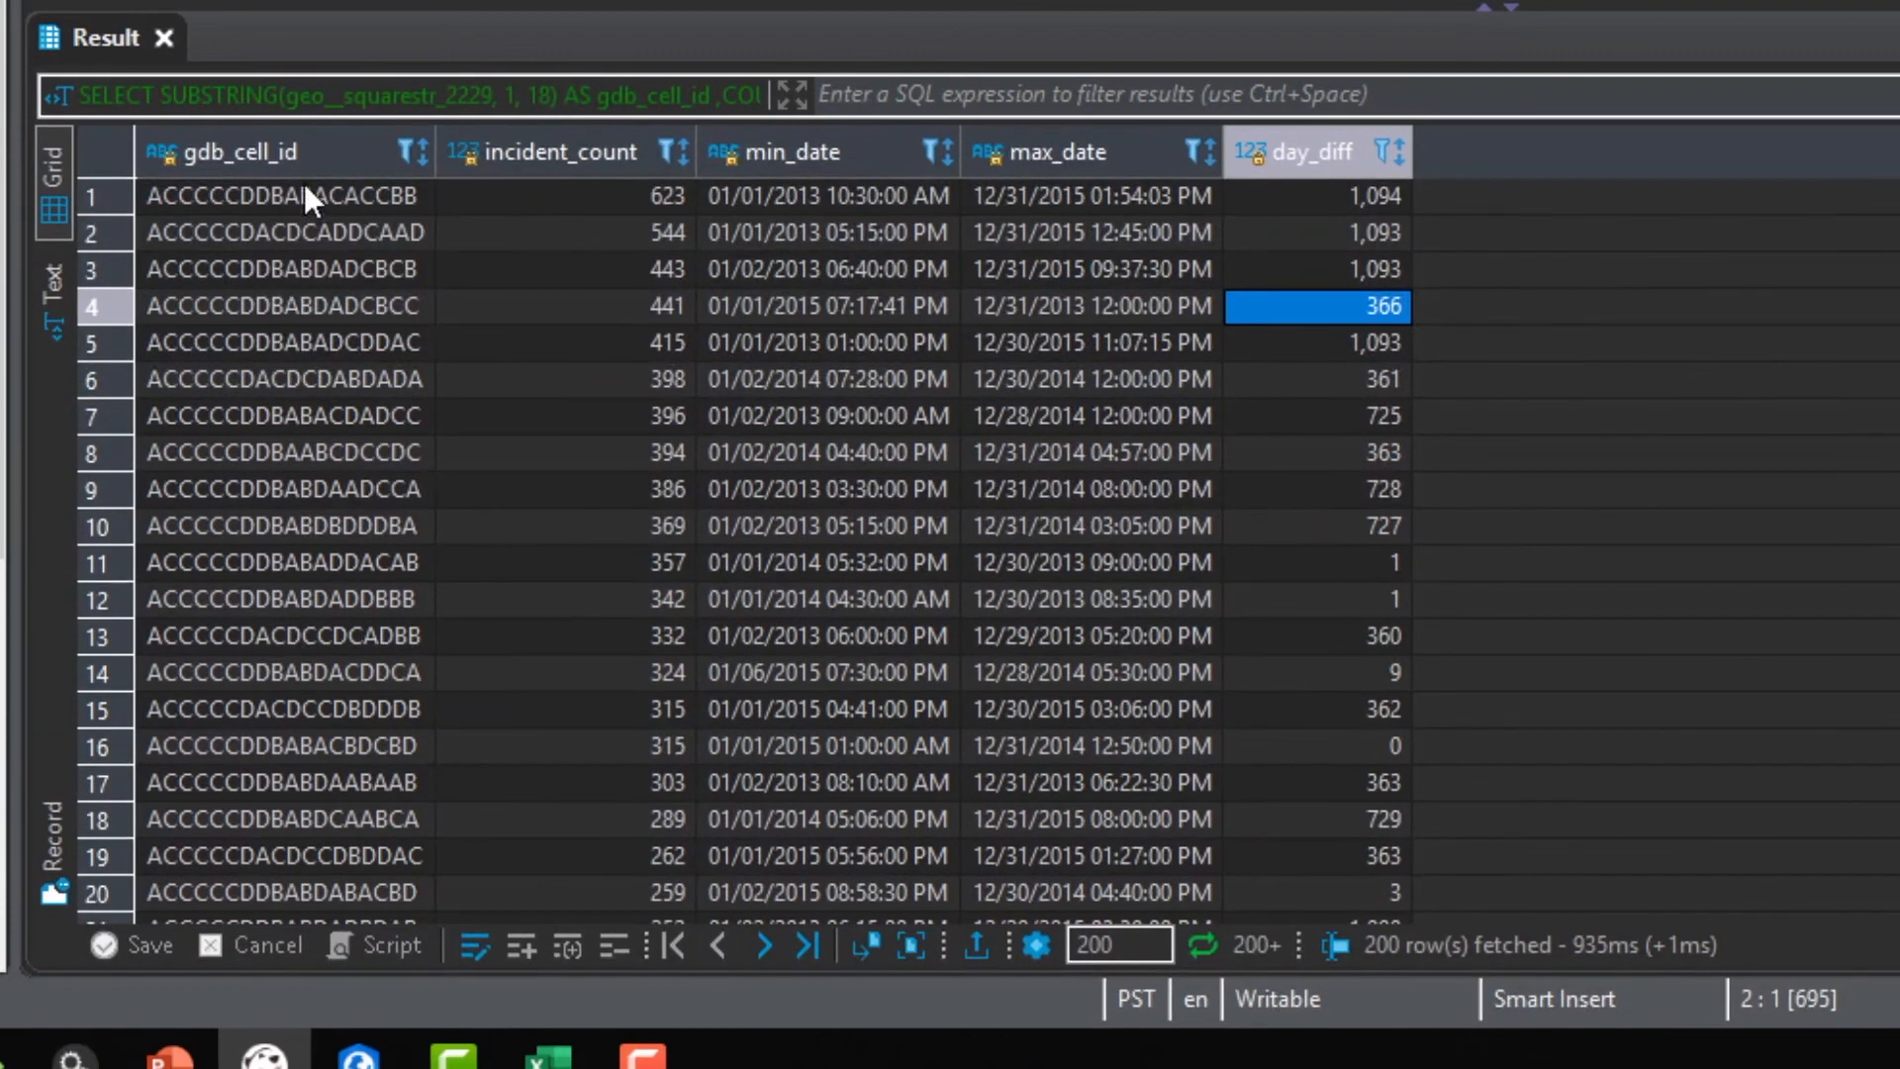
left_click(655, 195)
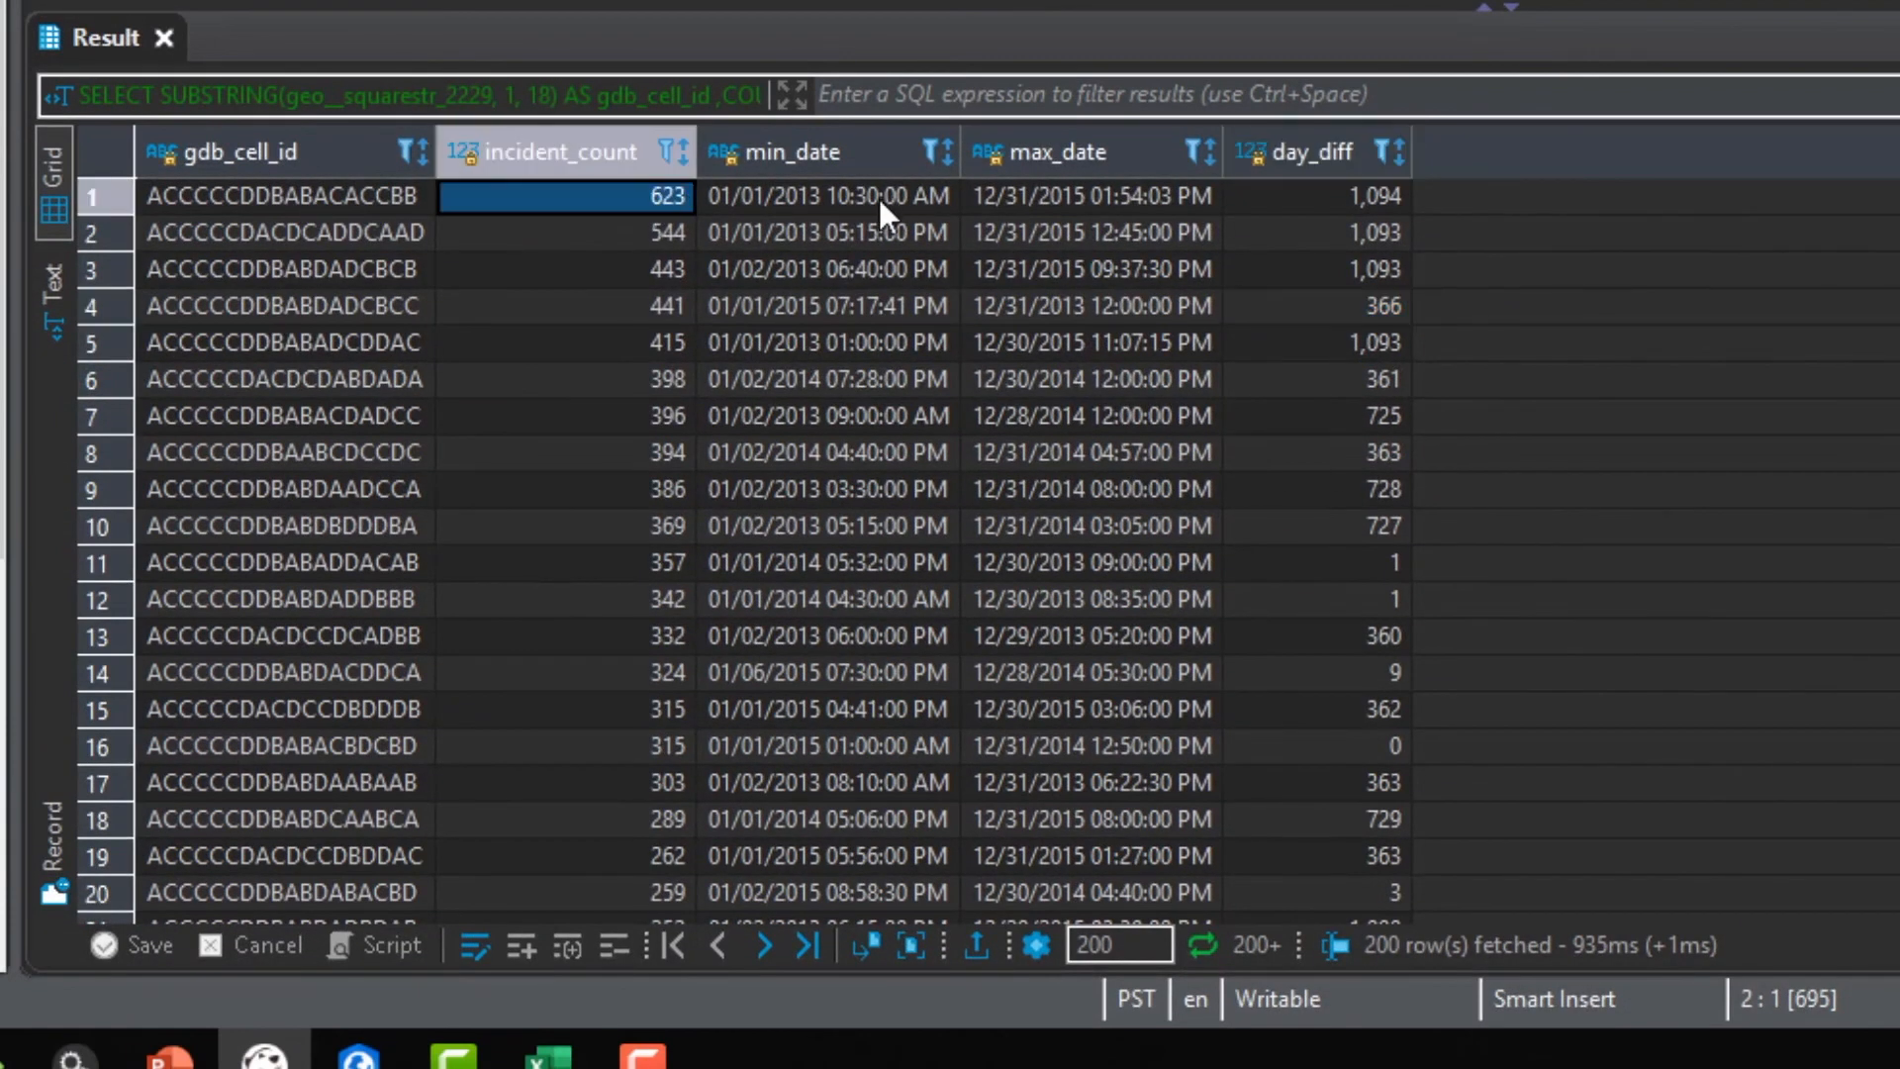
left_click(875, 198)
left_click(1124, 198)
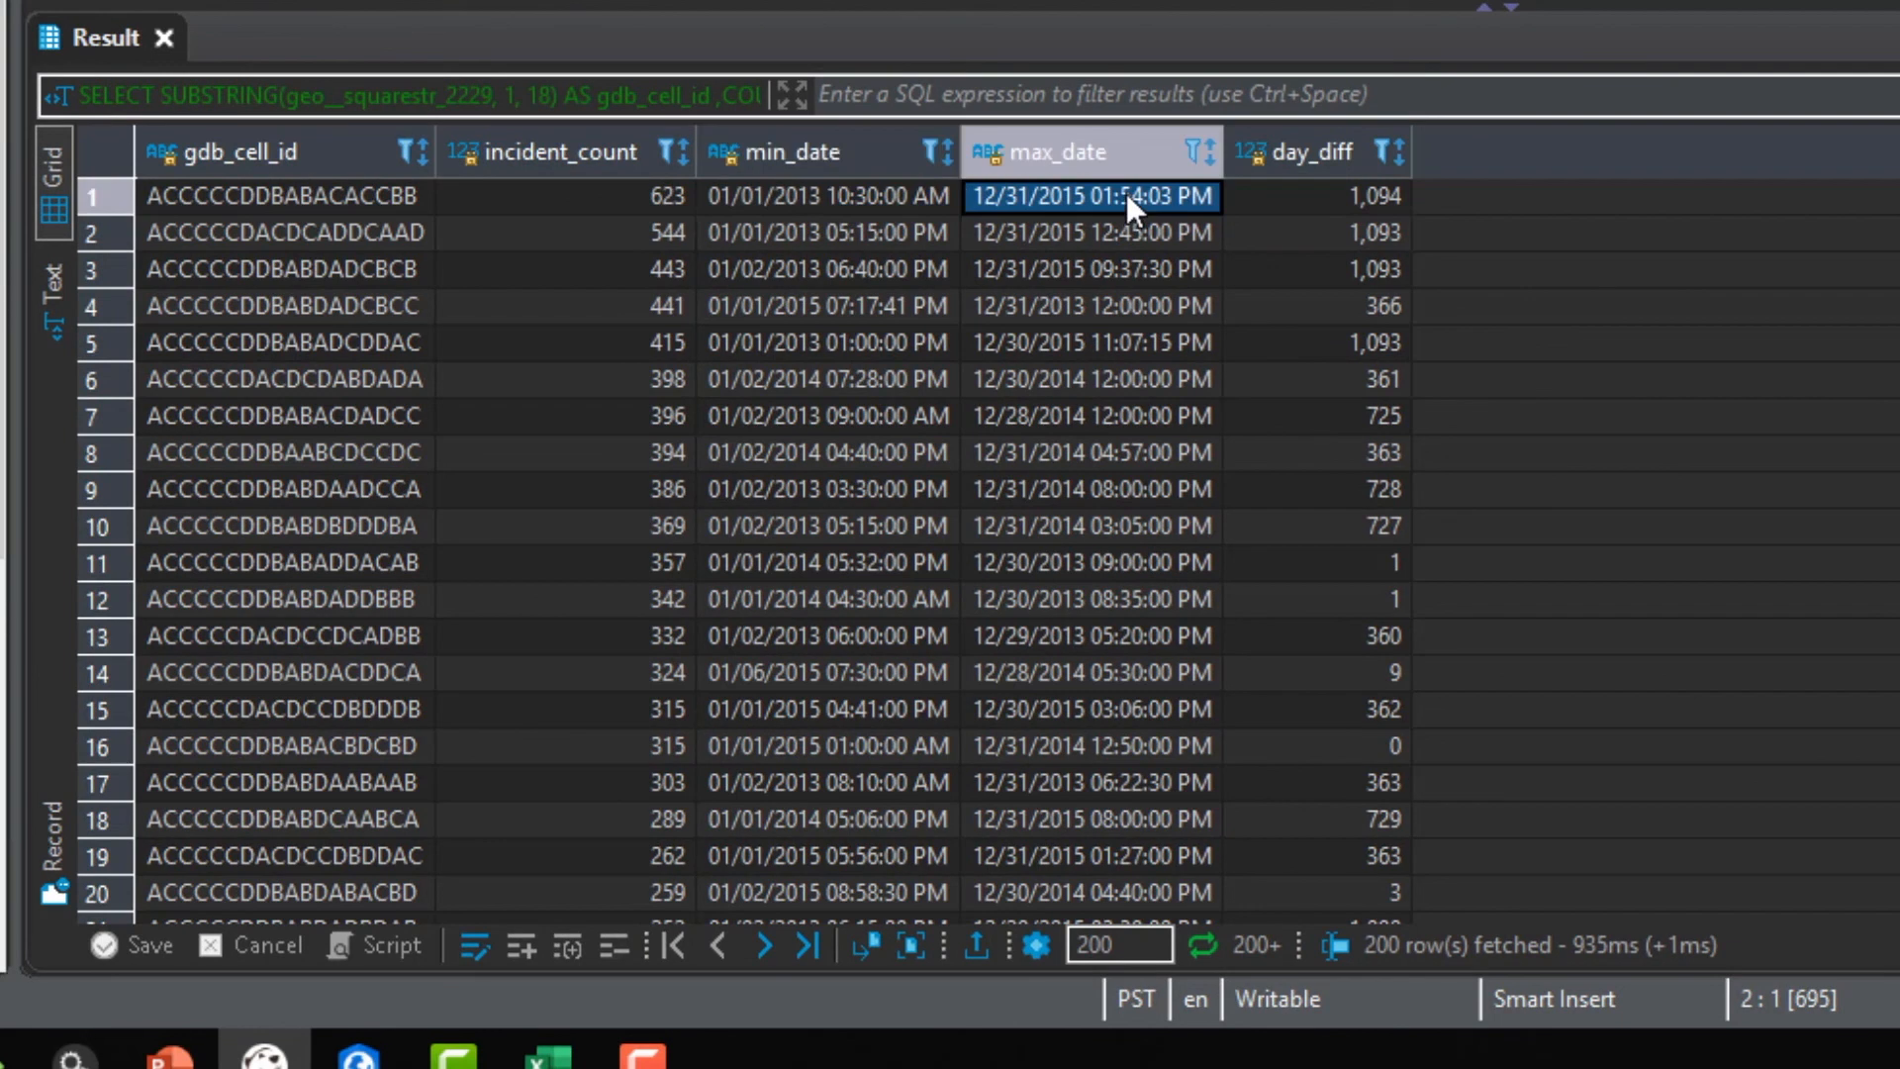
left_click(1330, 205)
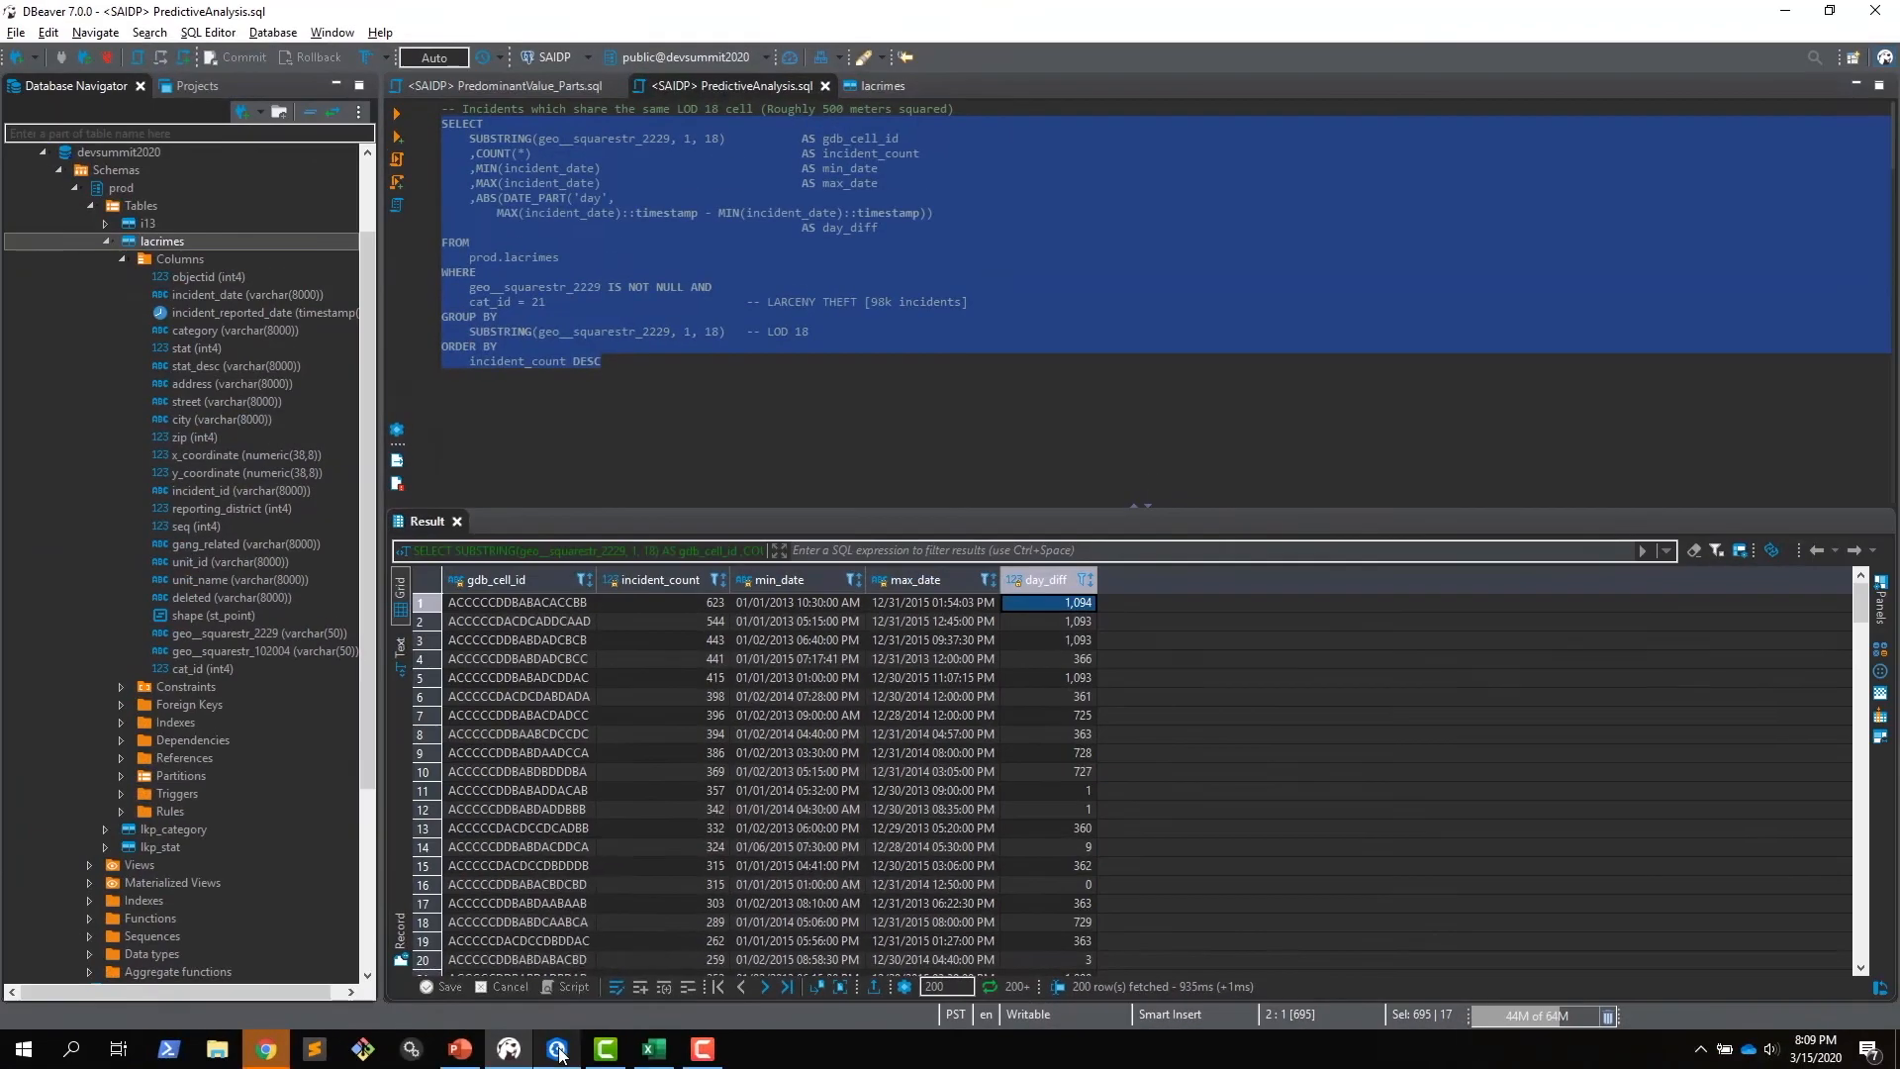
Go to the Add Geometry query in the script and examine its outer SELECT clause that builds the SHAPE column
mouse_move(358, 1057)
left_click(826, 412)
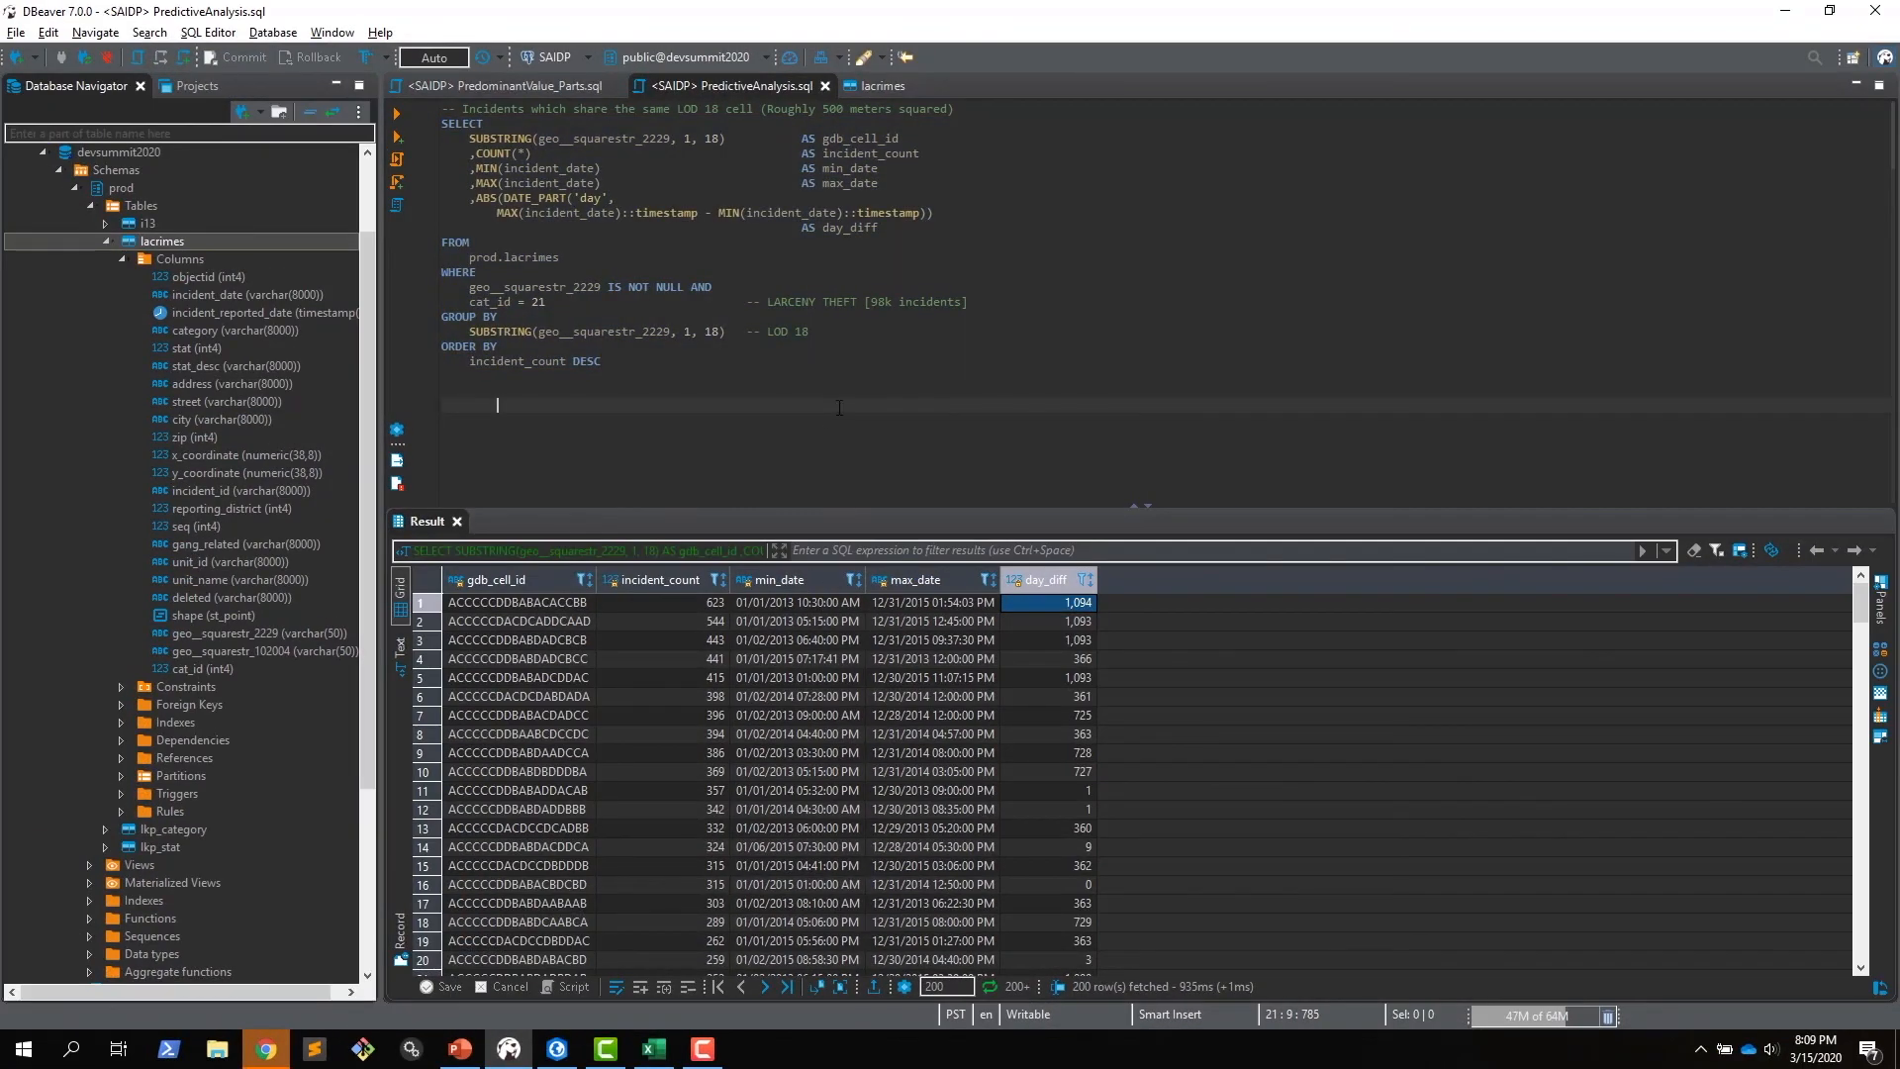
left_click_drag(823, 412, 442, 123)
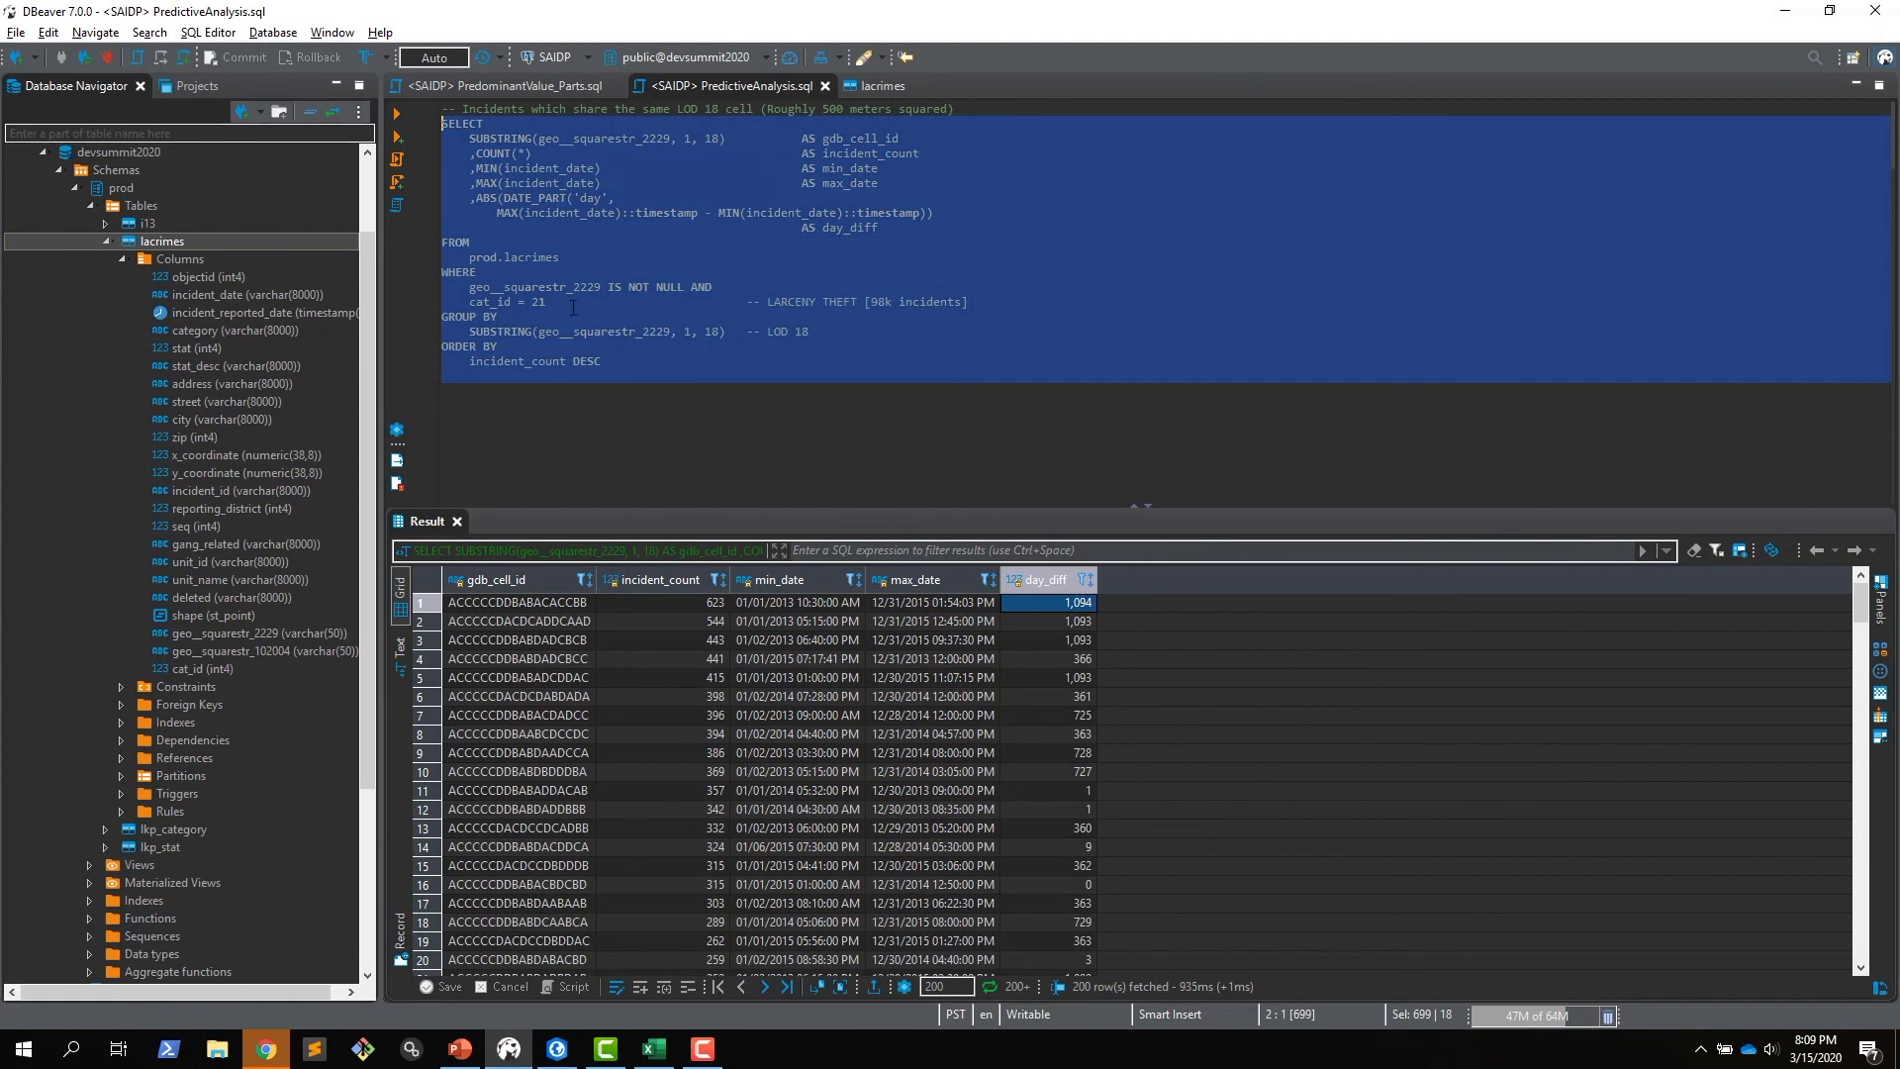
key("ctrl+v")
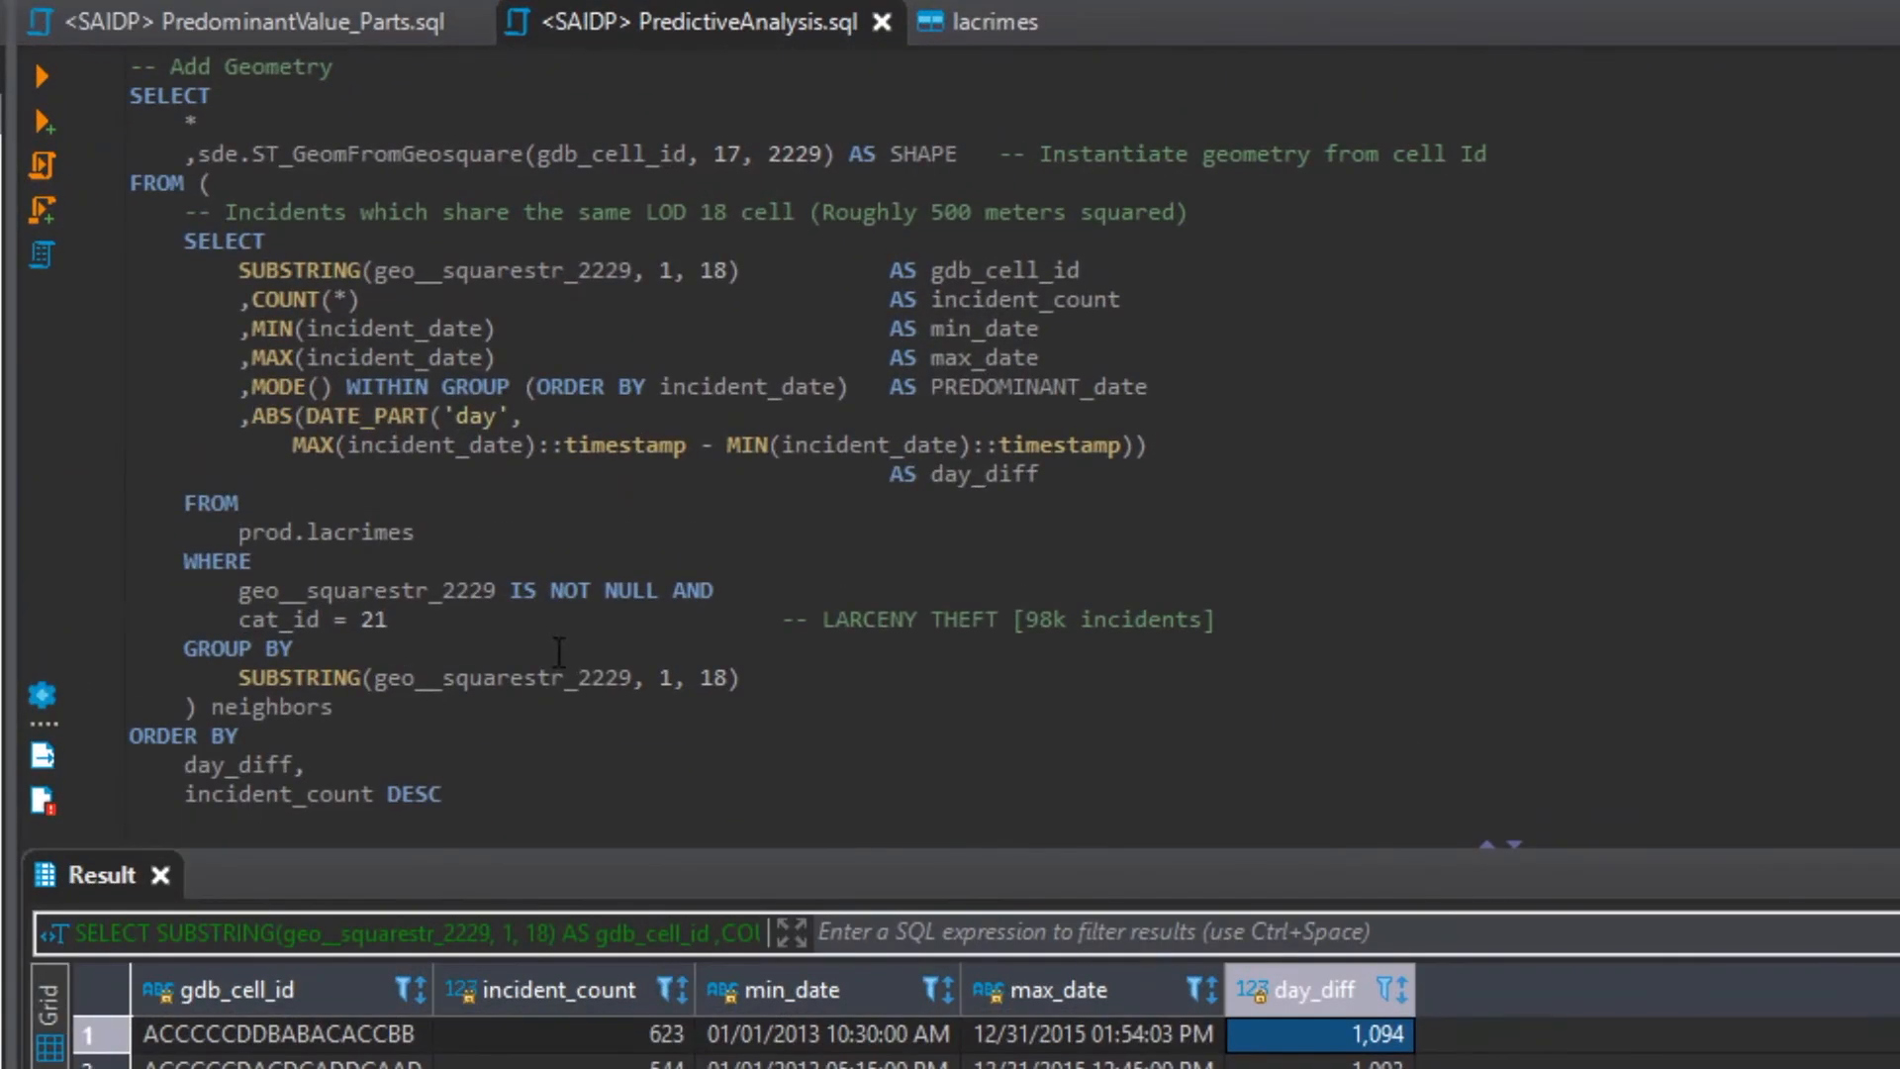
left_click(1478, 154)
left_click_drag(1480, 153, 86, 102)
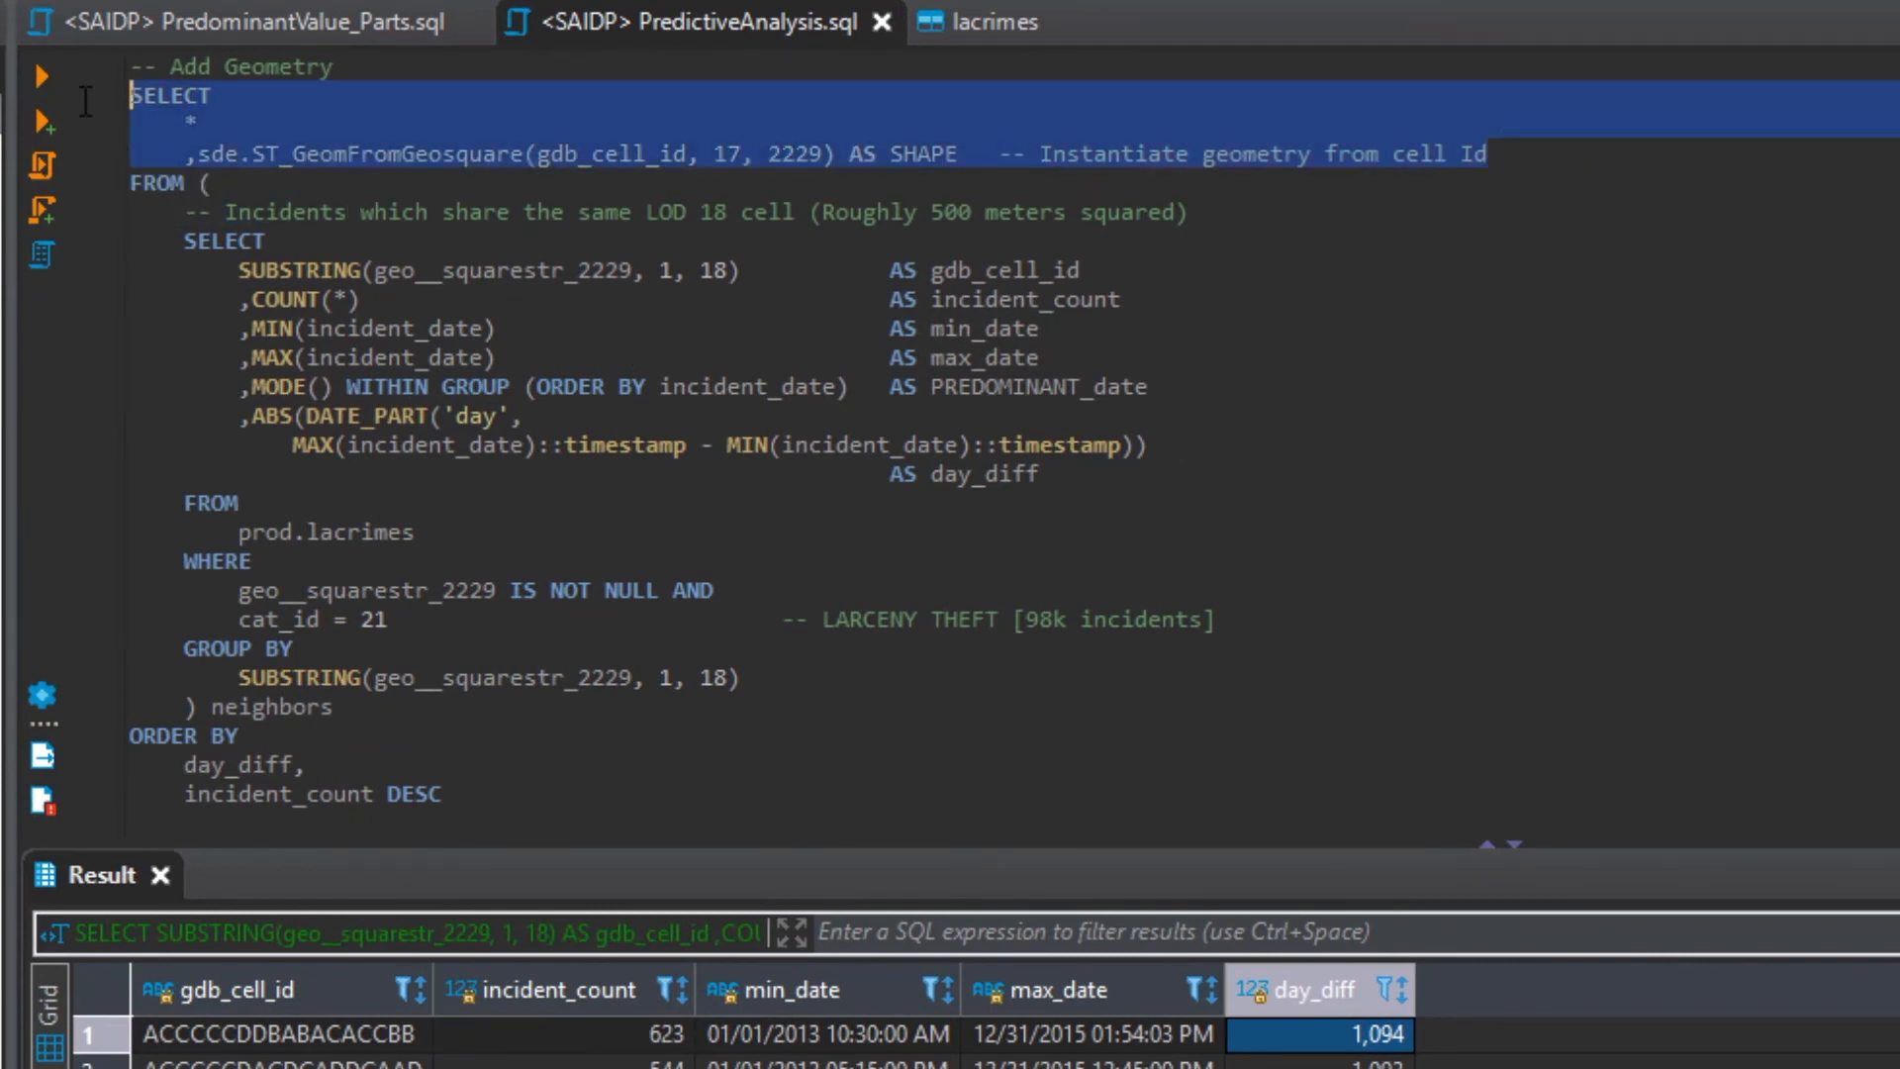
Examine the ST_GeomFromGeosquare function and its arguments gdb_cell_id, 17 and 2229
double_click(391, 153)
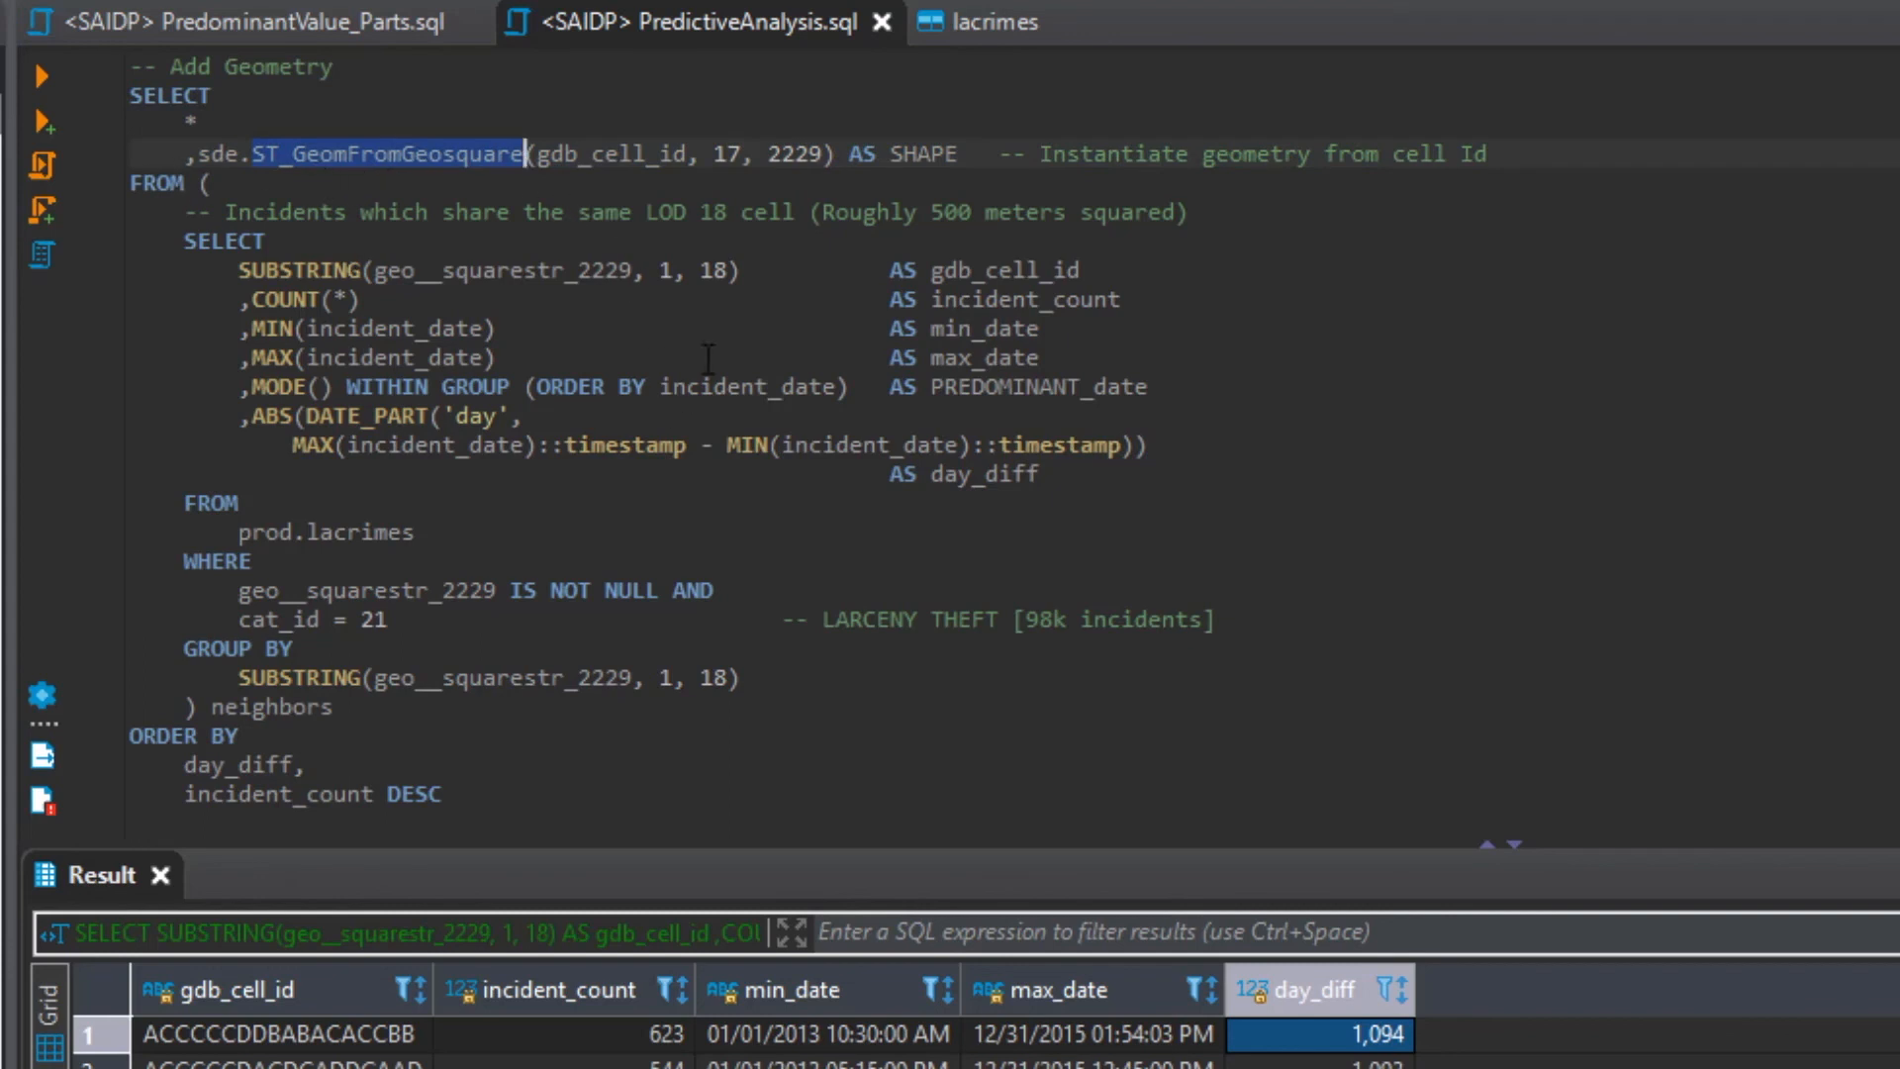
double_click(581, 154)
double_click(723, 157)
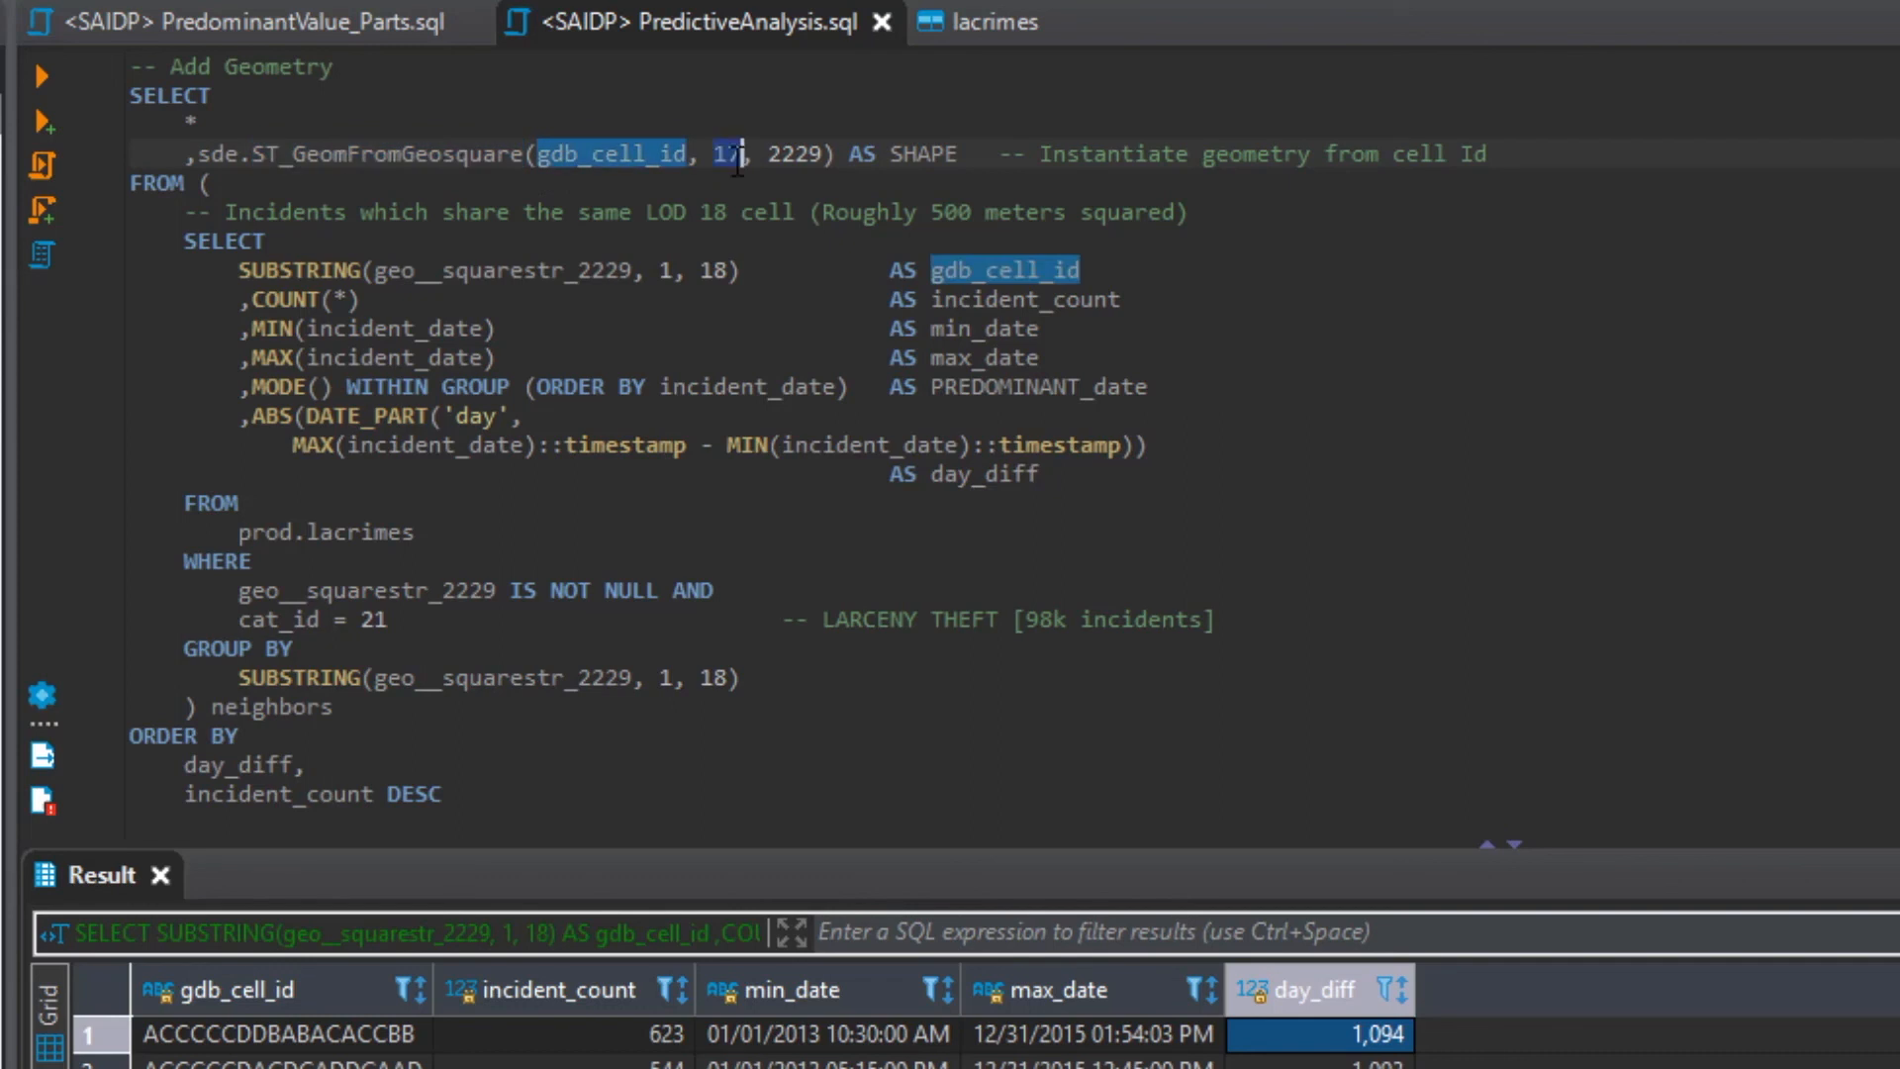
double_click(795, 157)
triple_click(777, 193)
Set the second numeric level argument of ST_GeomFromGeosquare to 18 and check it against the SUBSTRING length in the inner query
left_click(788, 159)
left_click(729, 158)
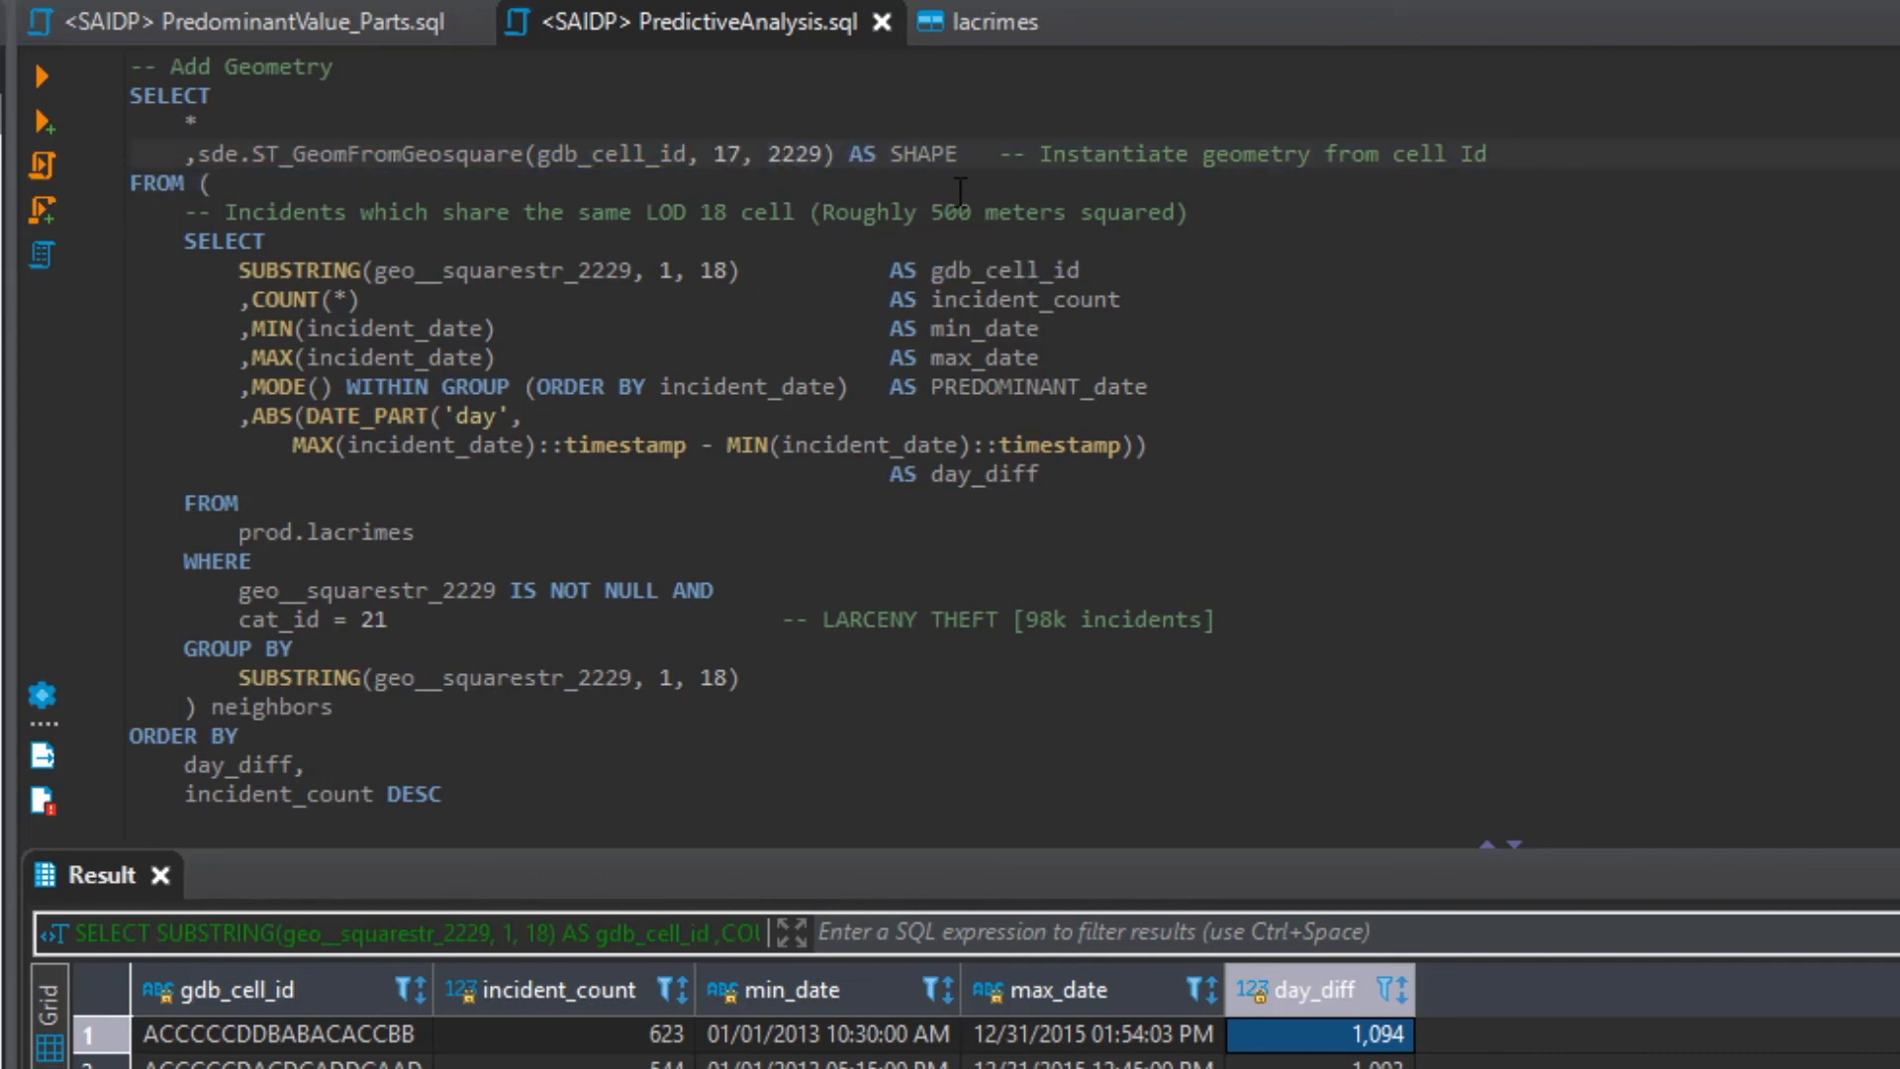
key("Delete")
type("8")
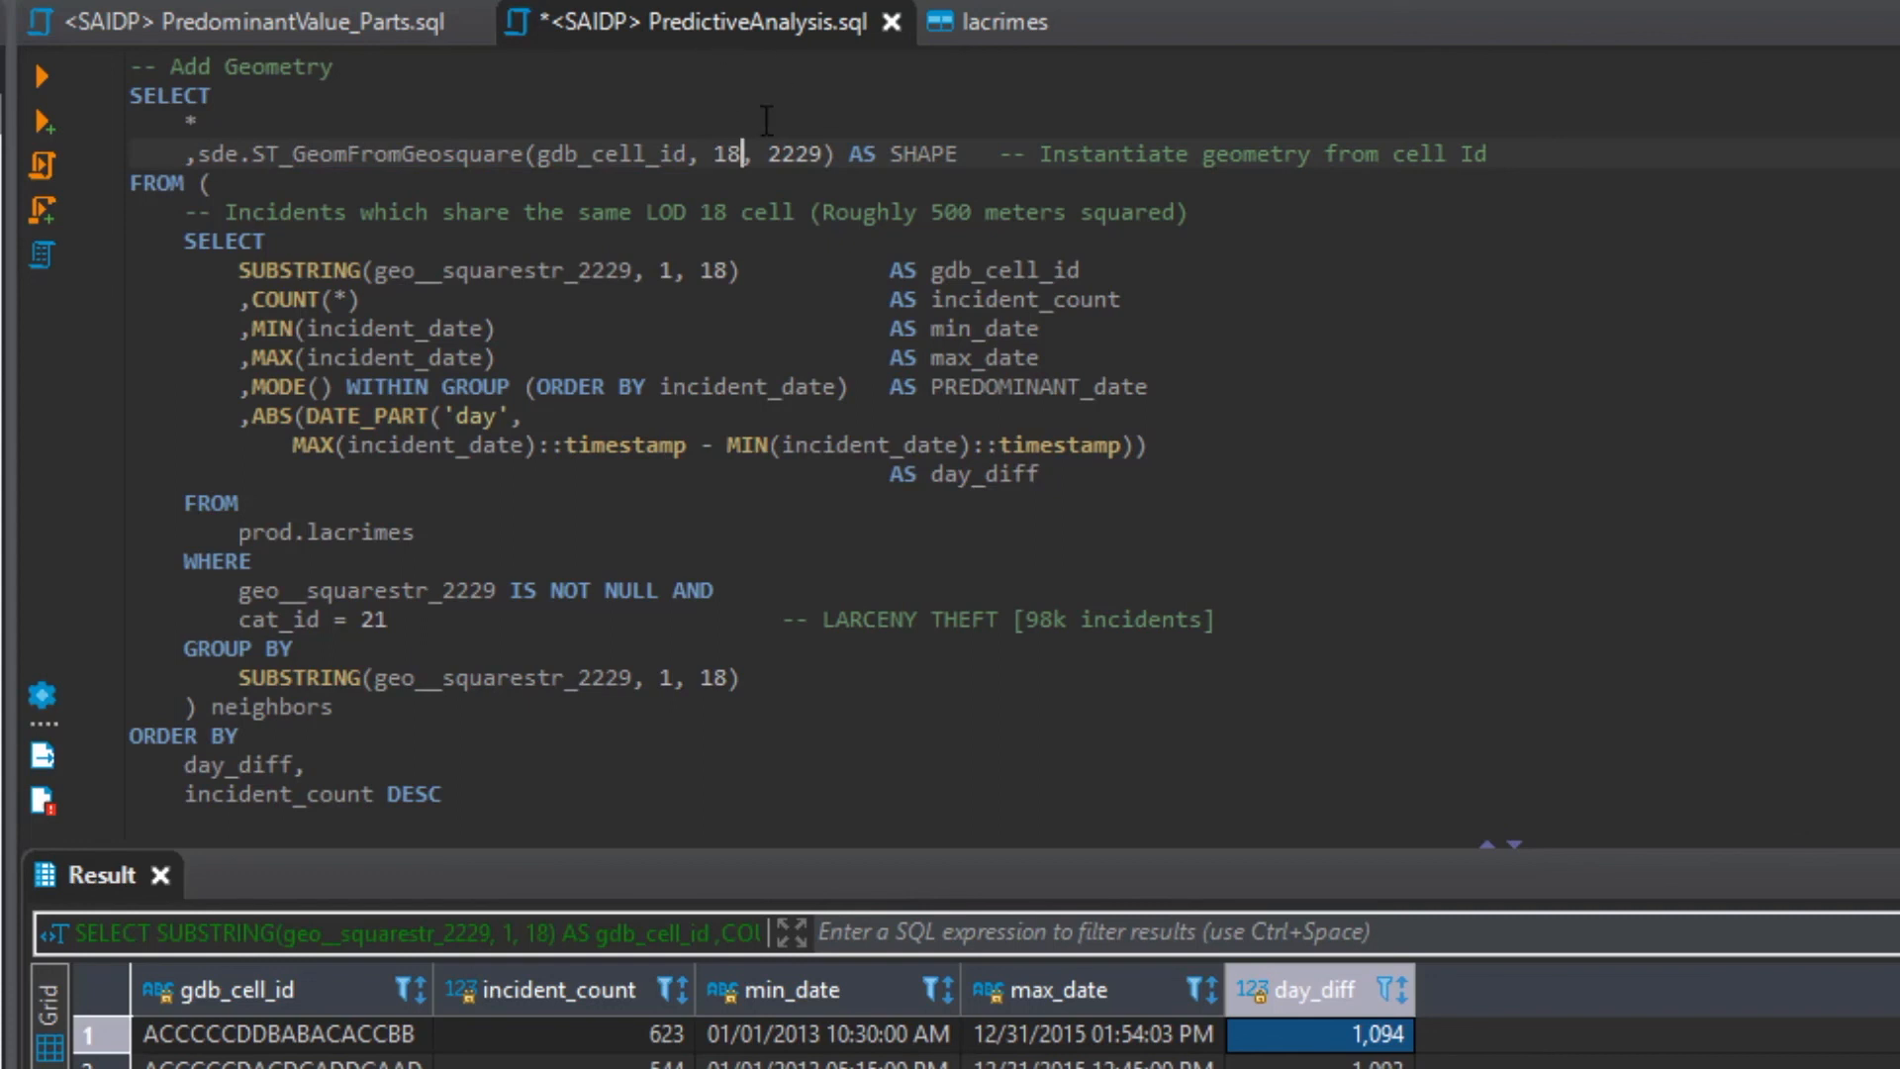
left_click_drag(275, 712, 229, 680)
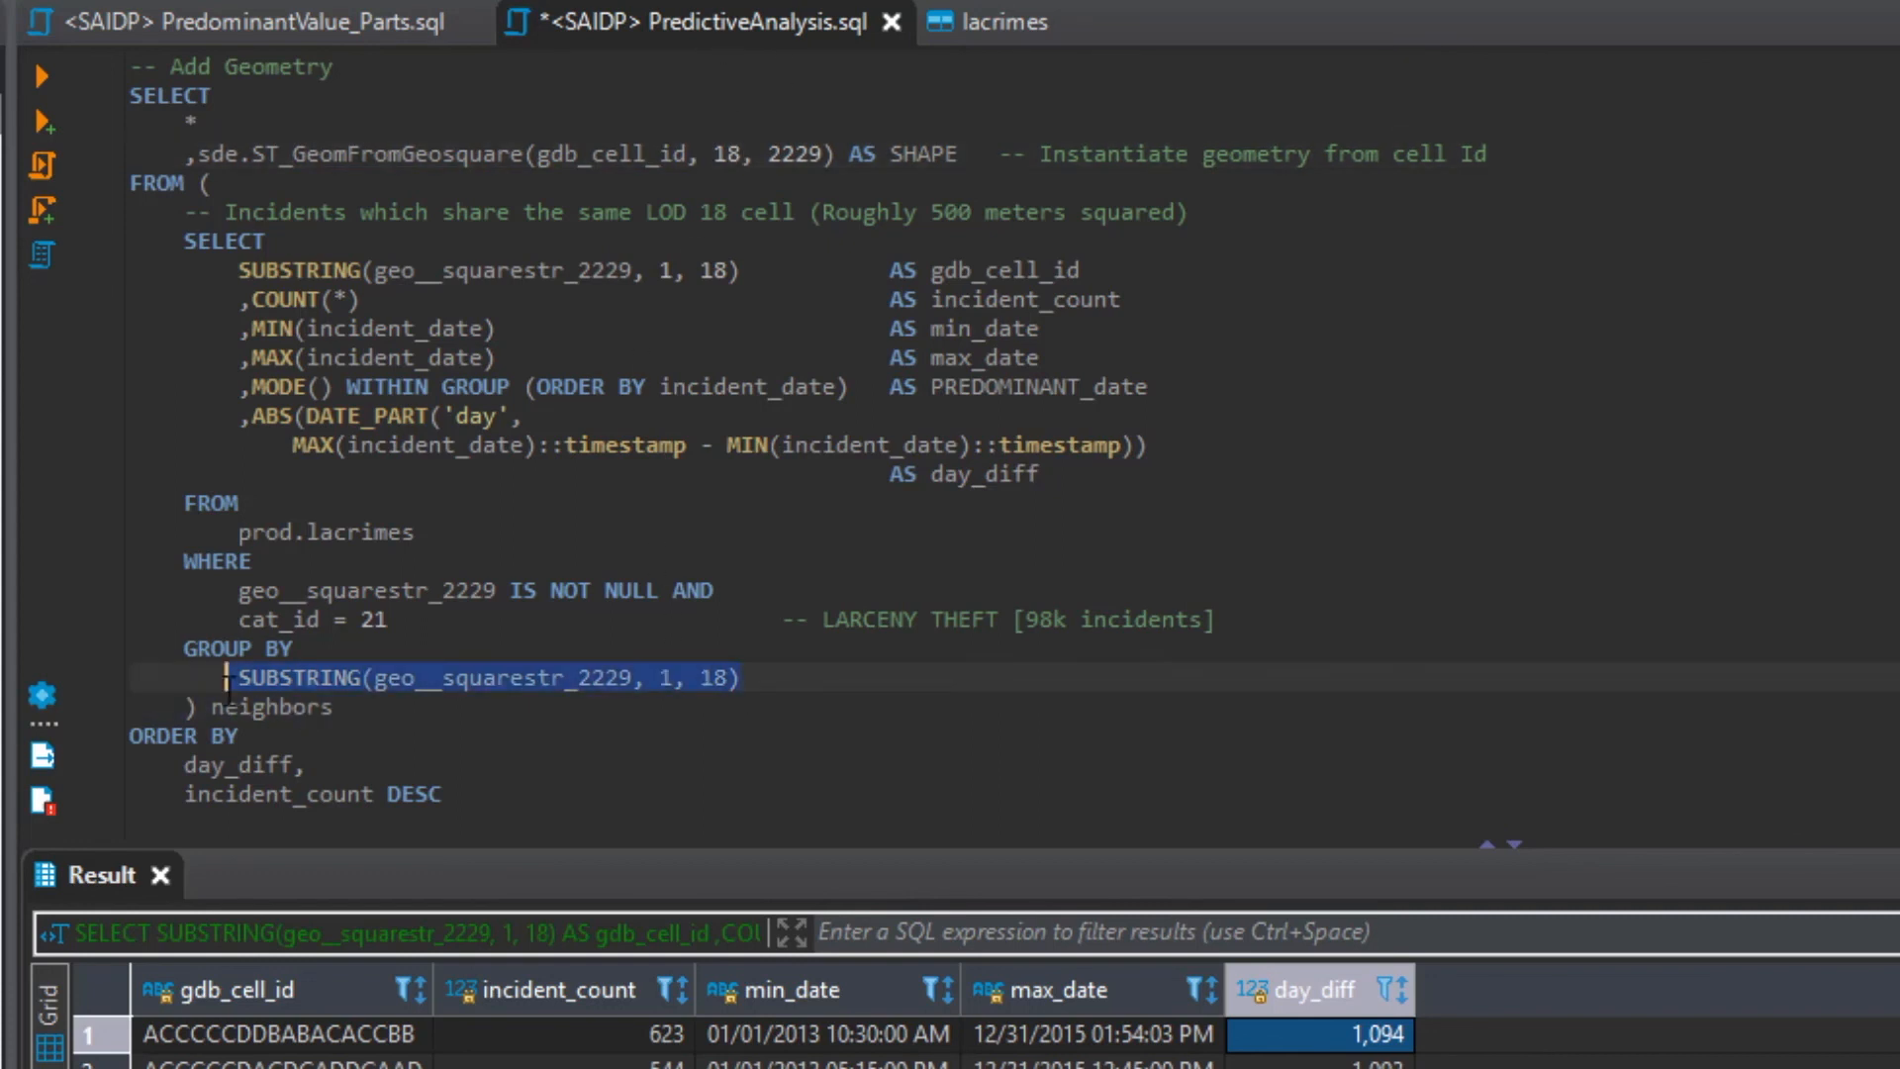
left_click(690, 272)
left_click(557, 752)
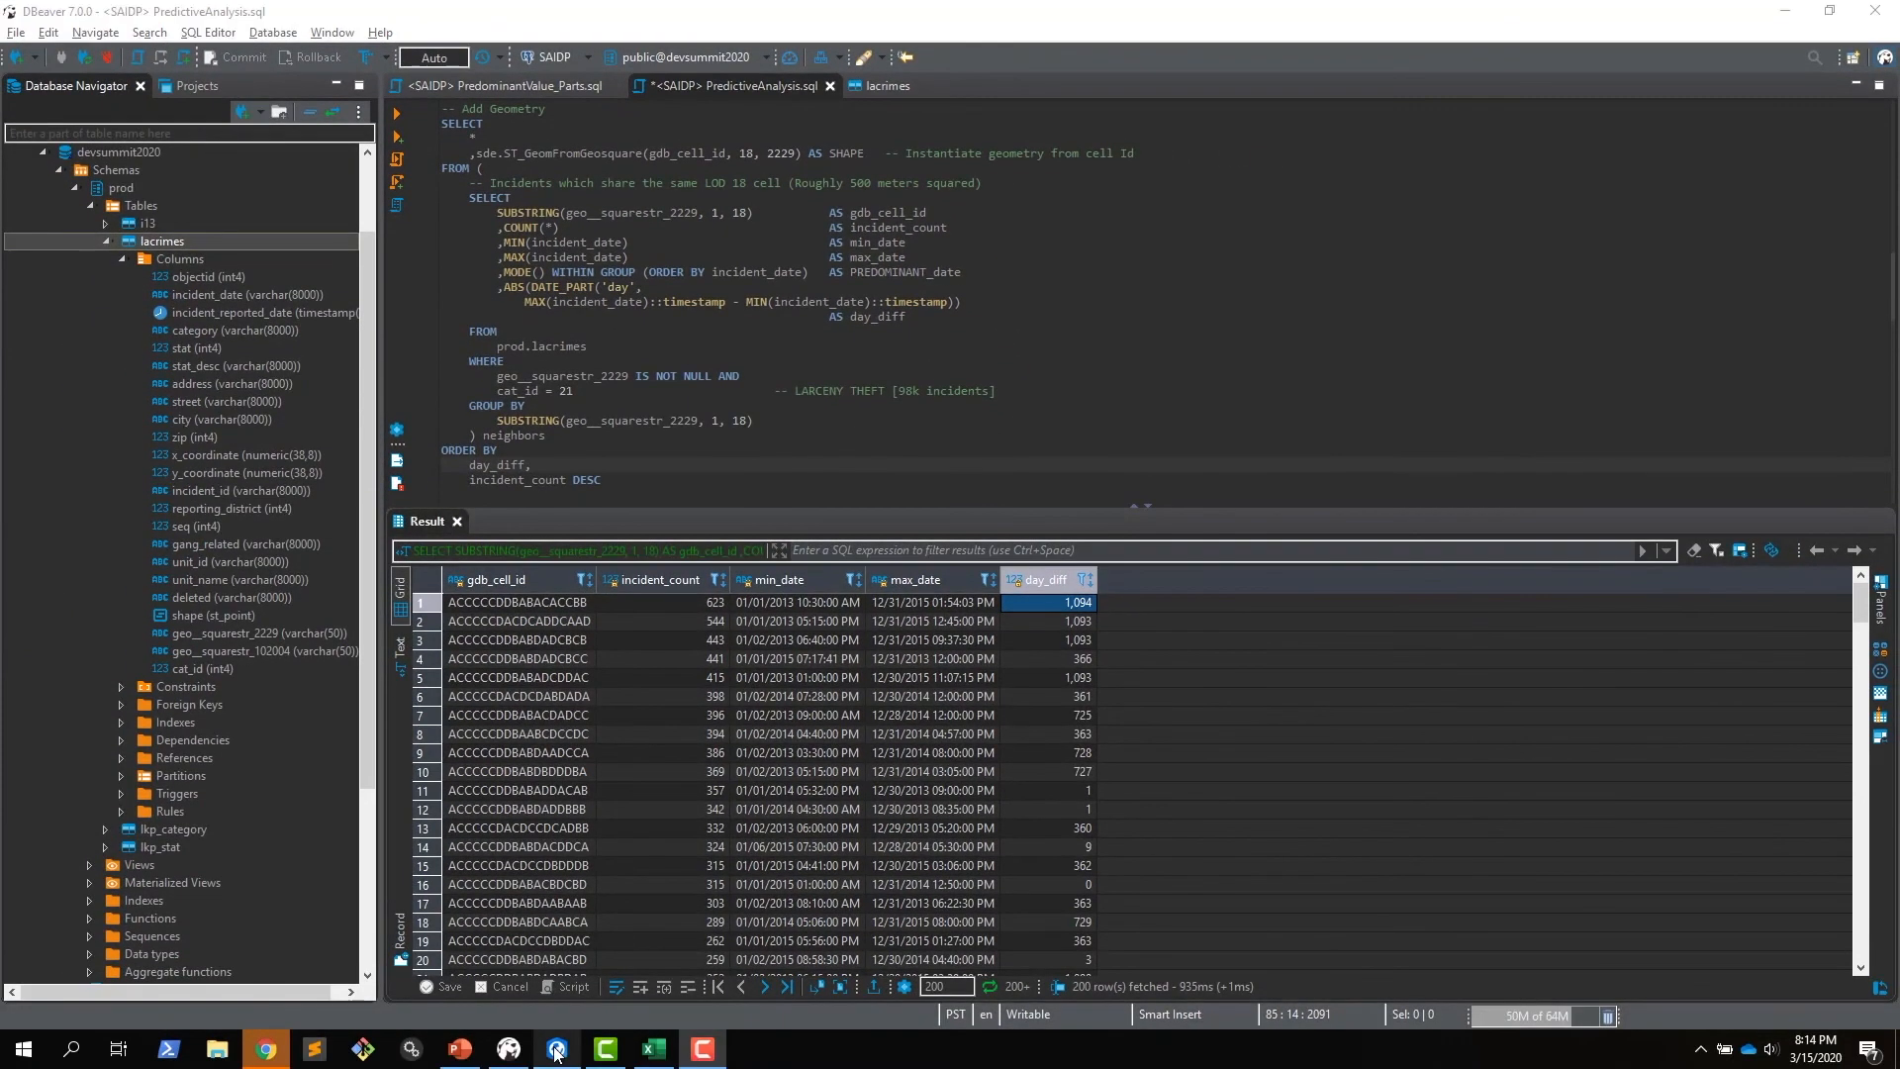
Switch to ArcGIS Pro, look over the Add Data options, and show the Larceny Theft Forecasting layer with its legend expanded
left_click(558, 1061)
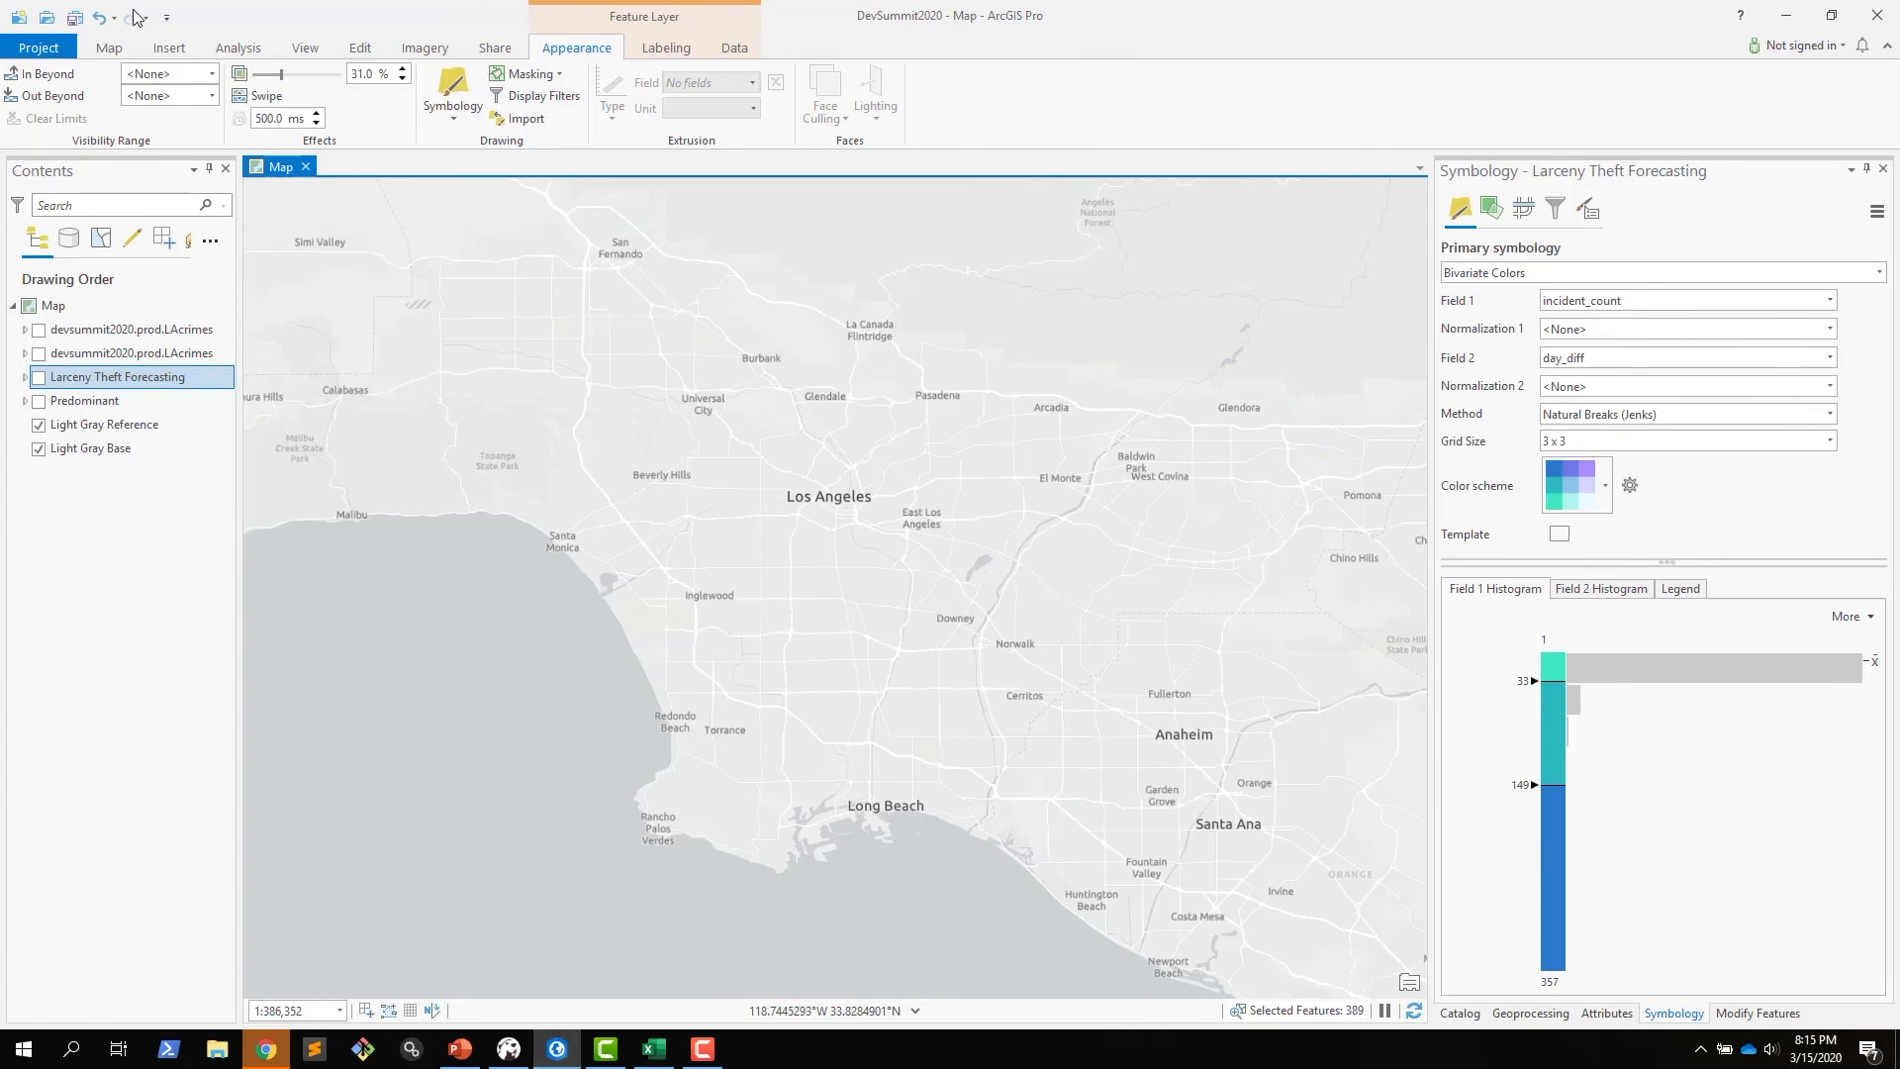
left_click(120, 49)
left_click(393, 121)
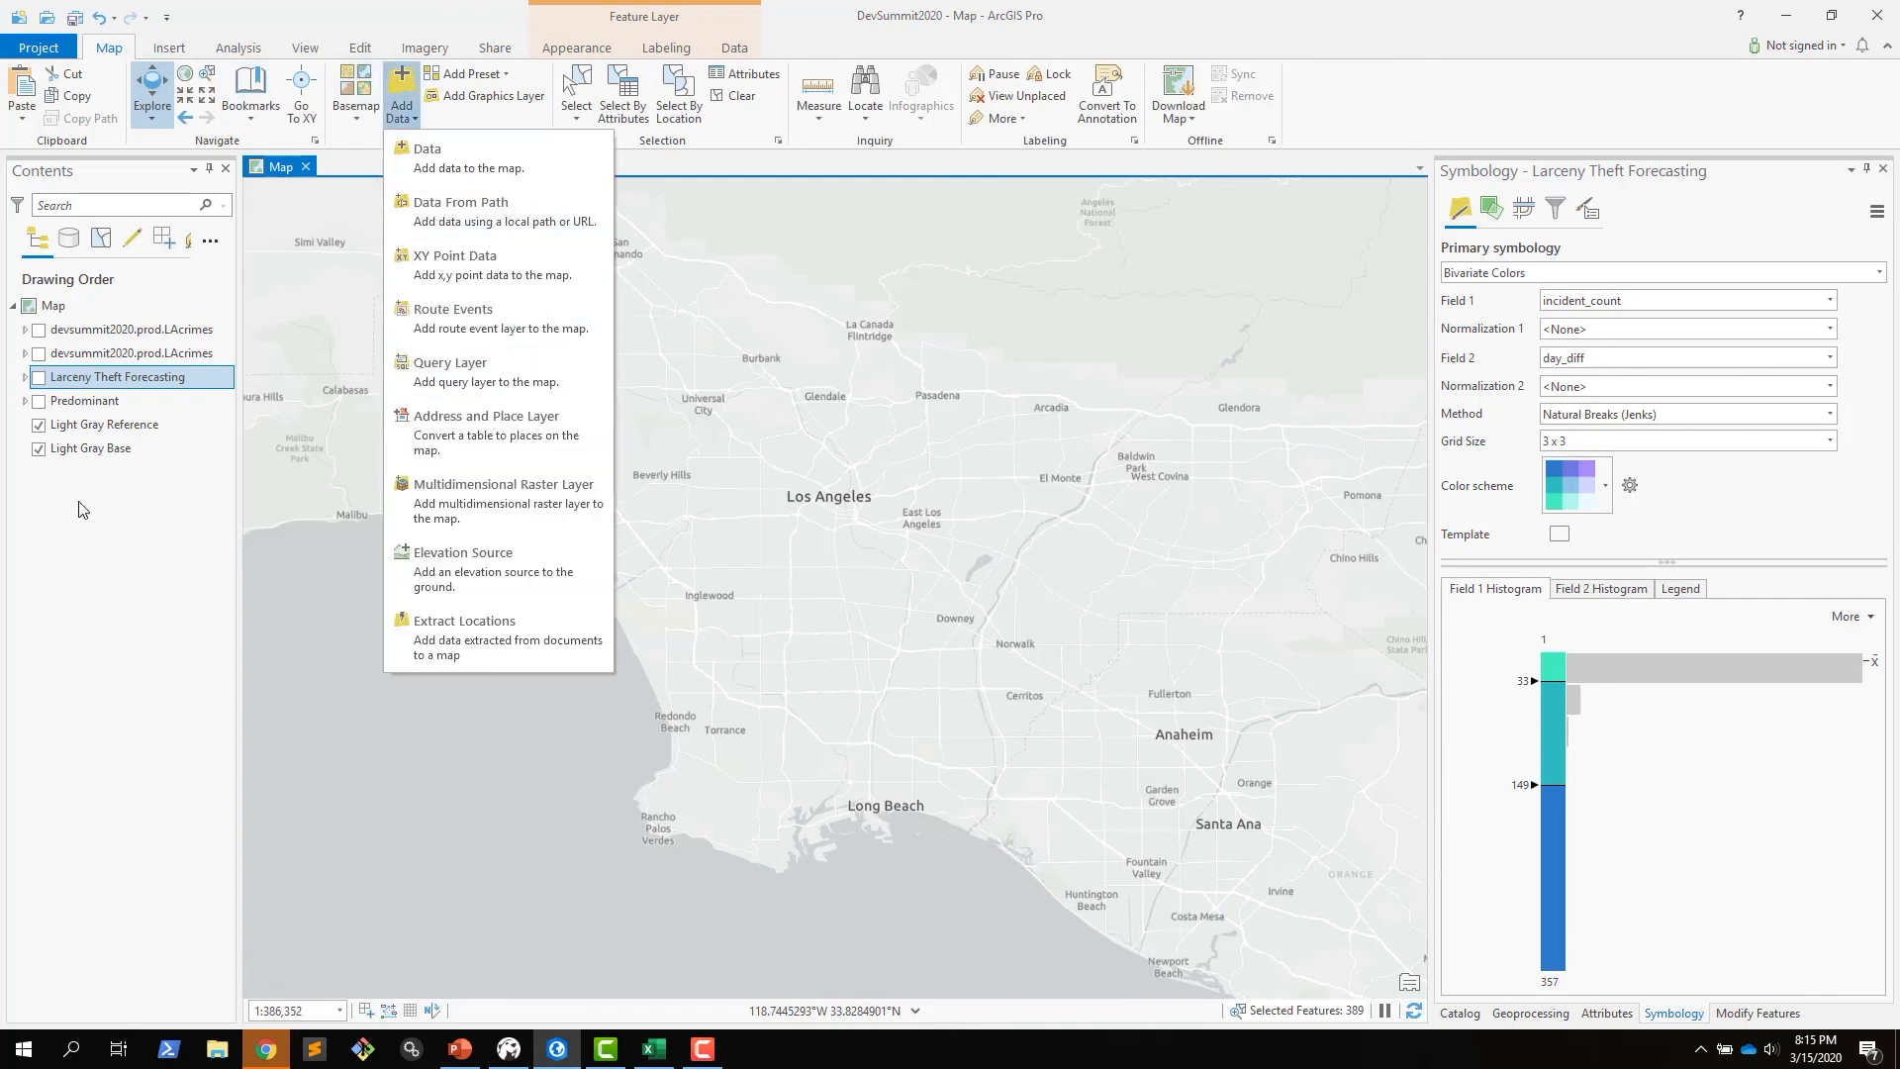
left_click(37, 379)
left_click(25, 379)
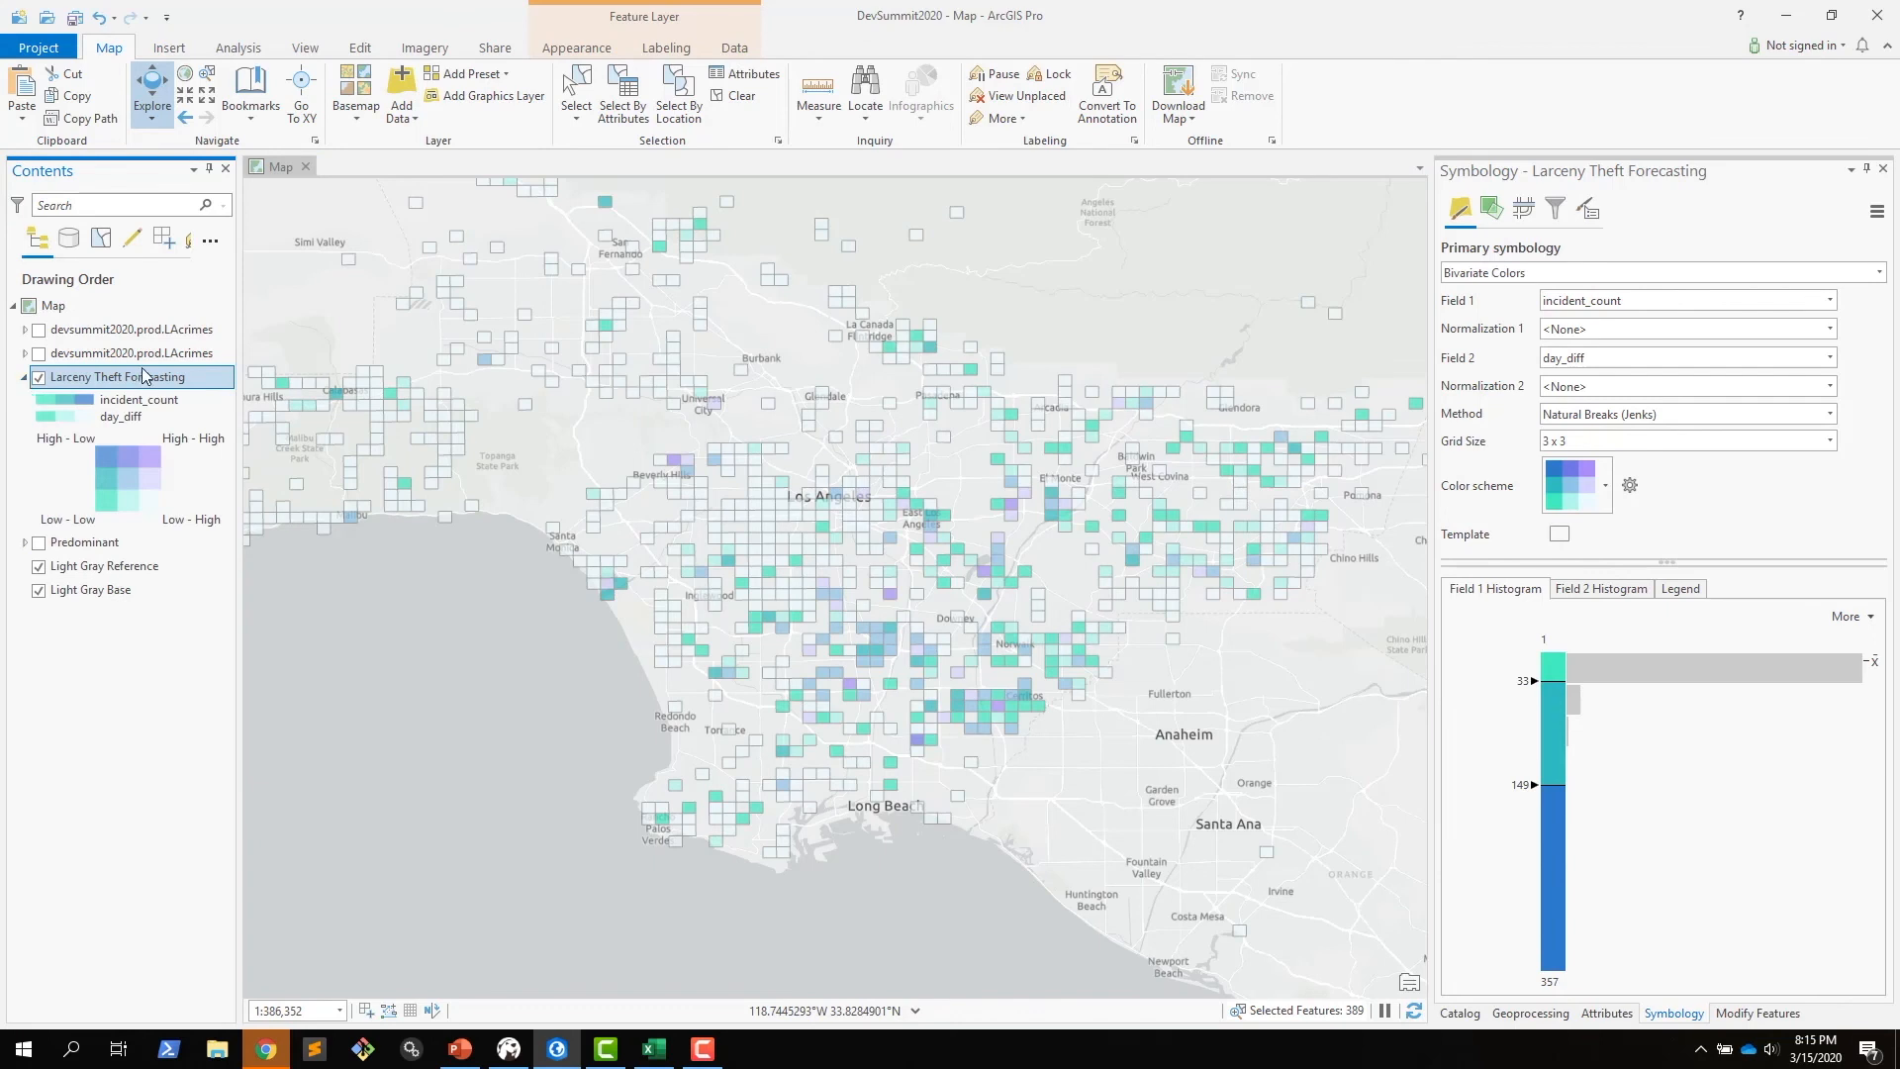
Review the symbology types for the Larceny Theft Forecasting layer, noting Bivariate Colors, without changing the current one
left_click(138, 400)
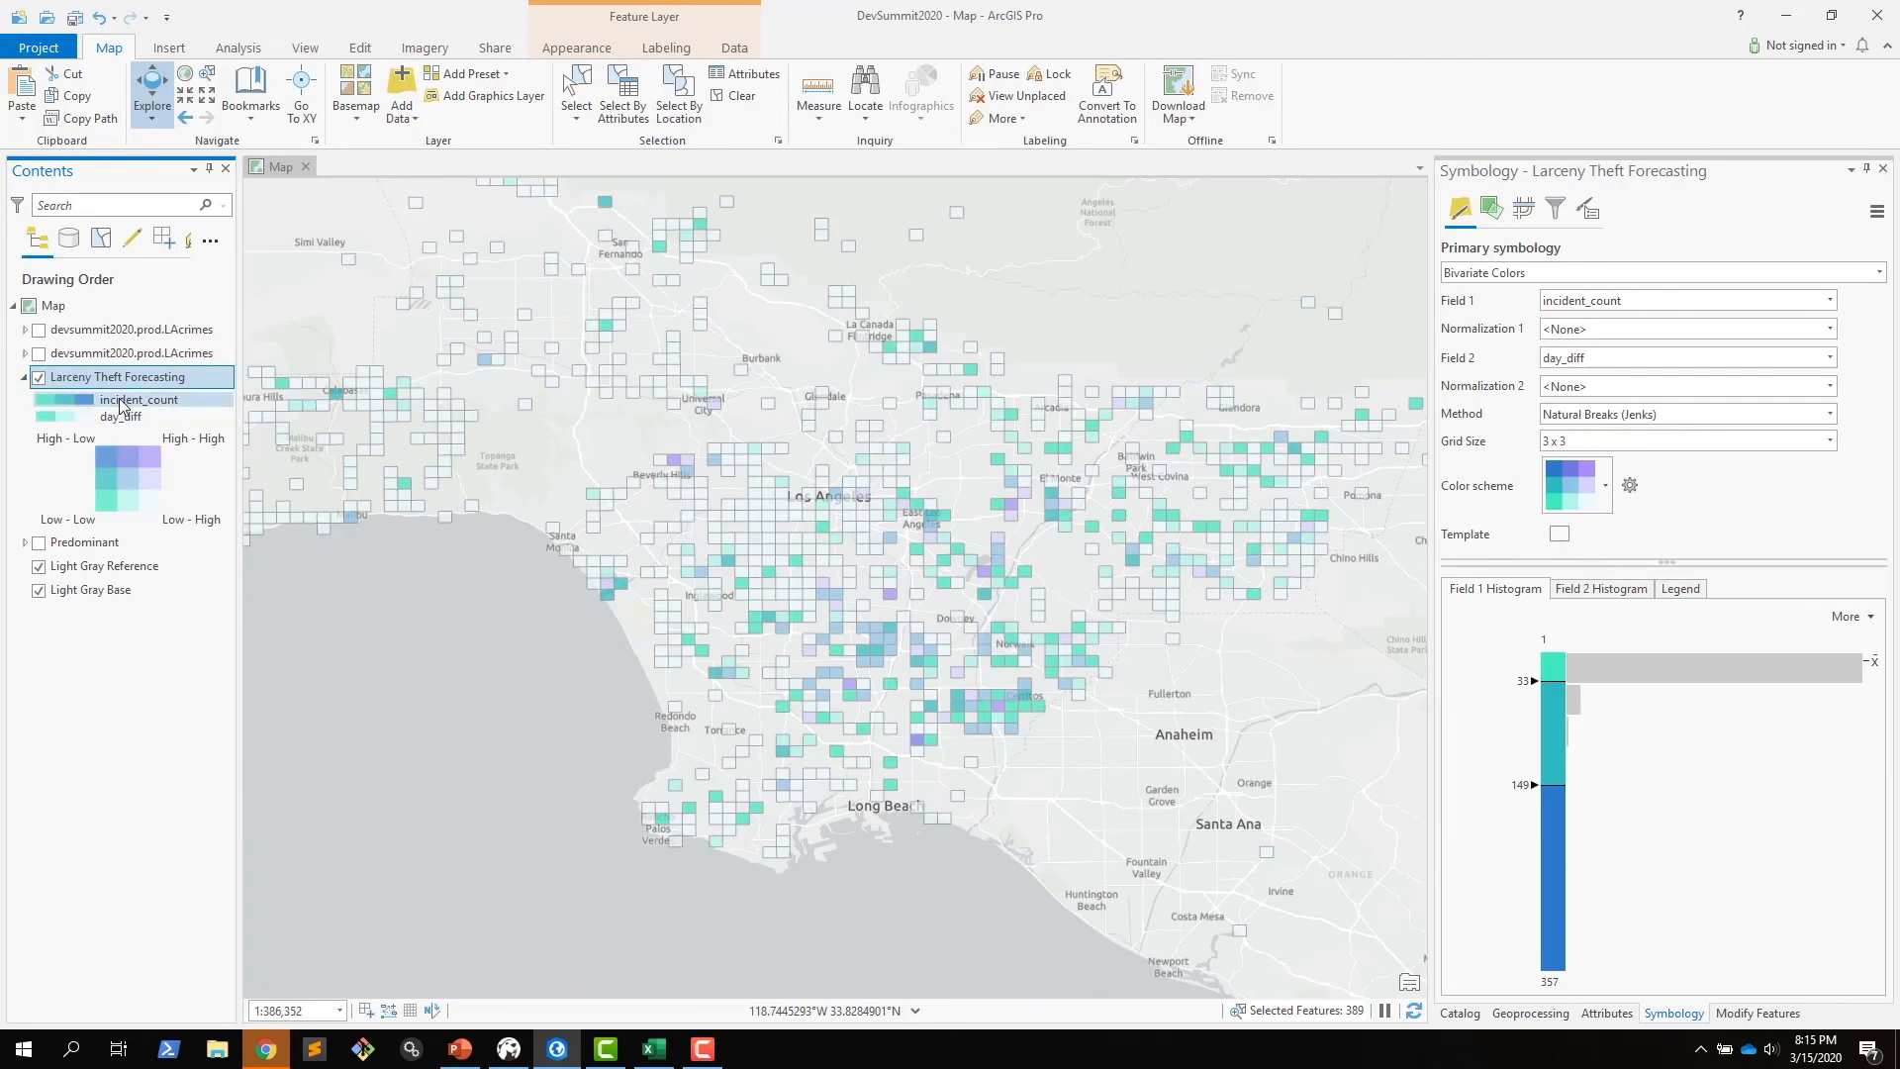
left_click(574, 46)
left_click(453, 124)
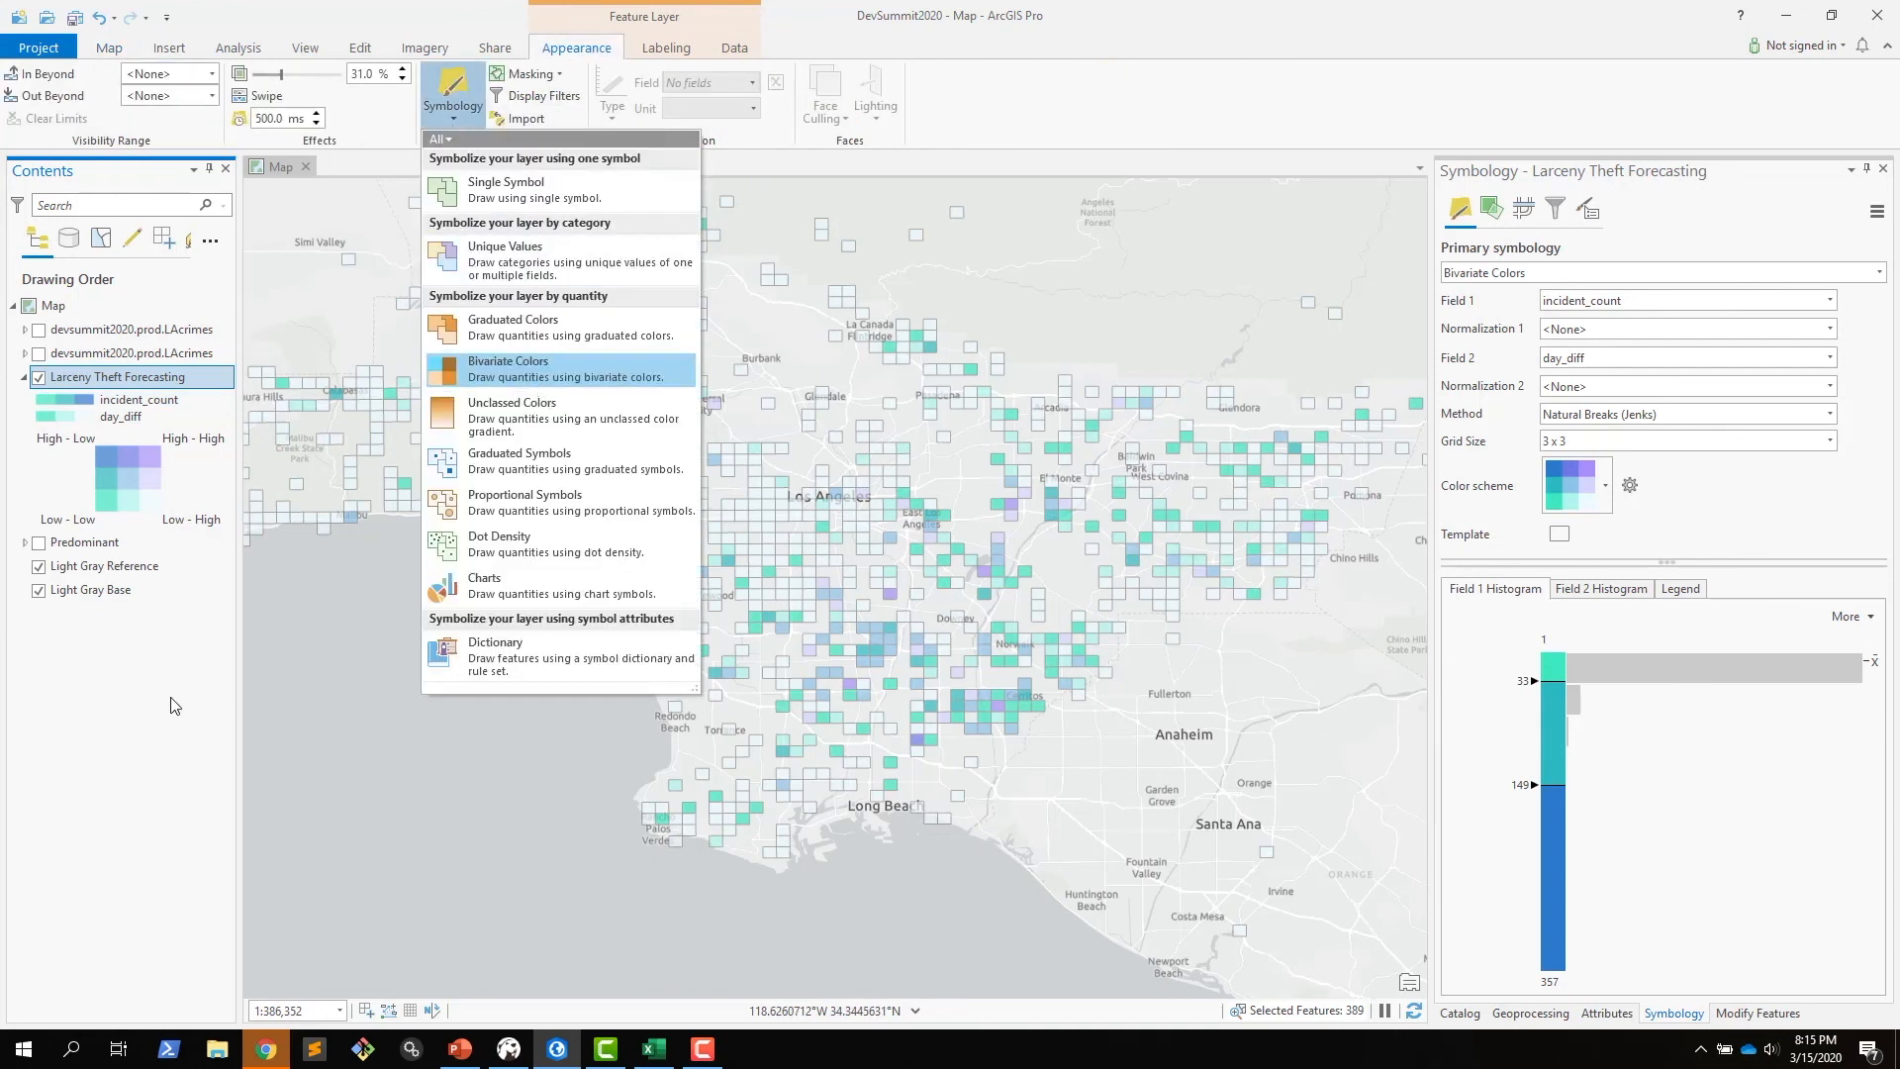
left_click(137, 731)
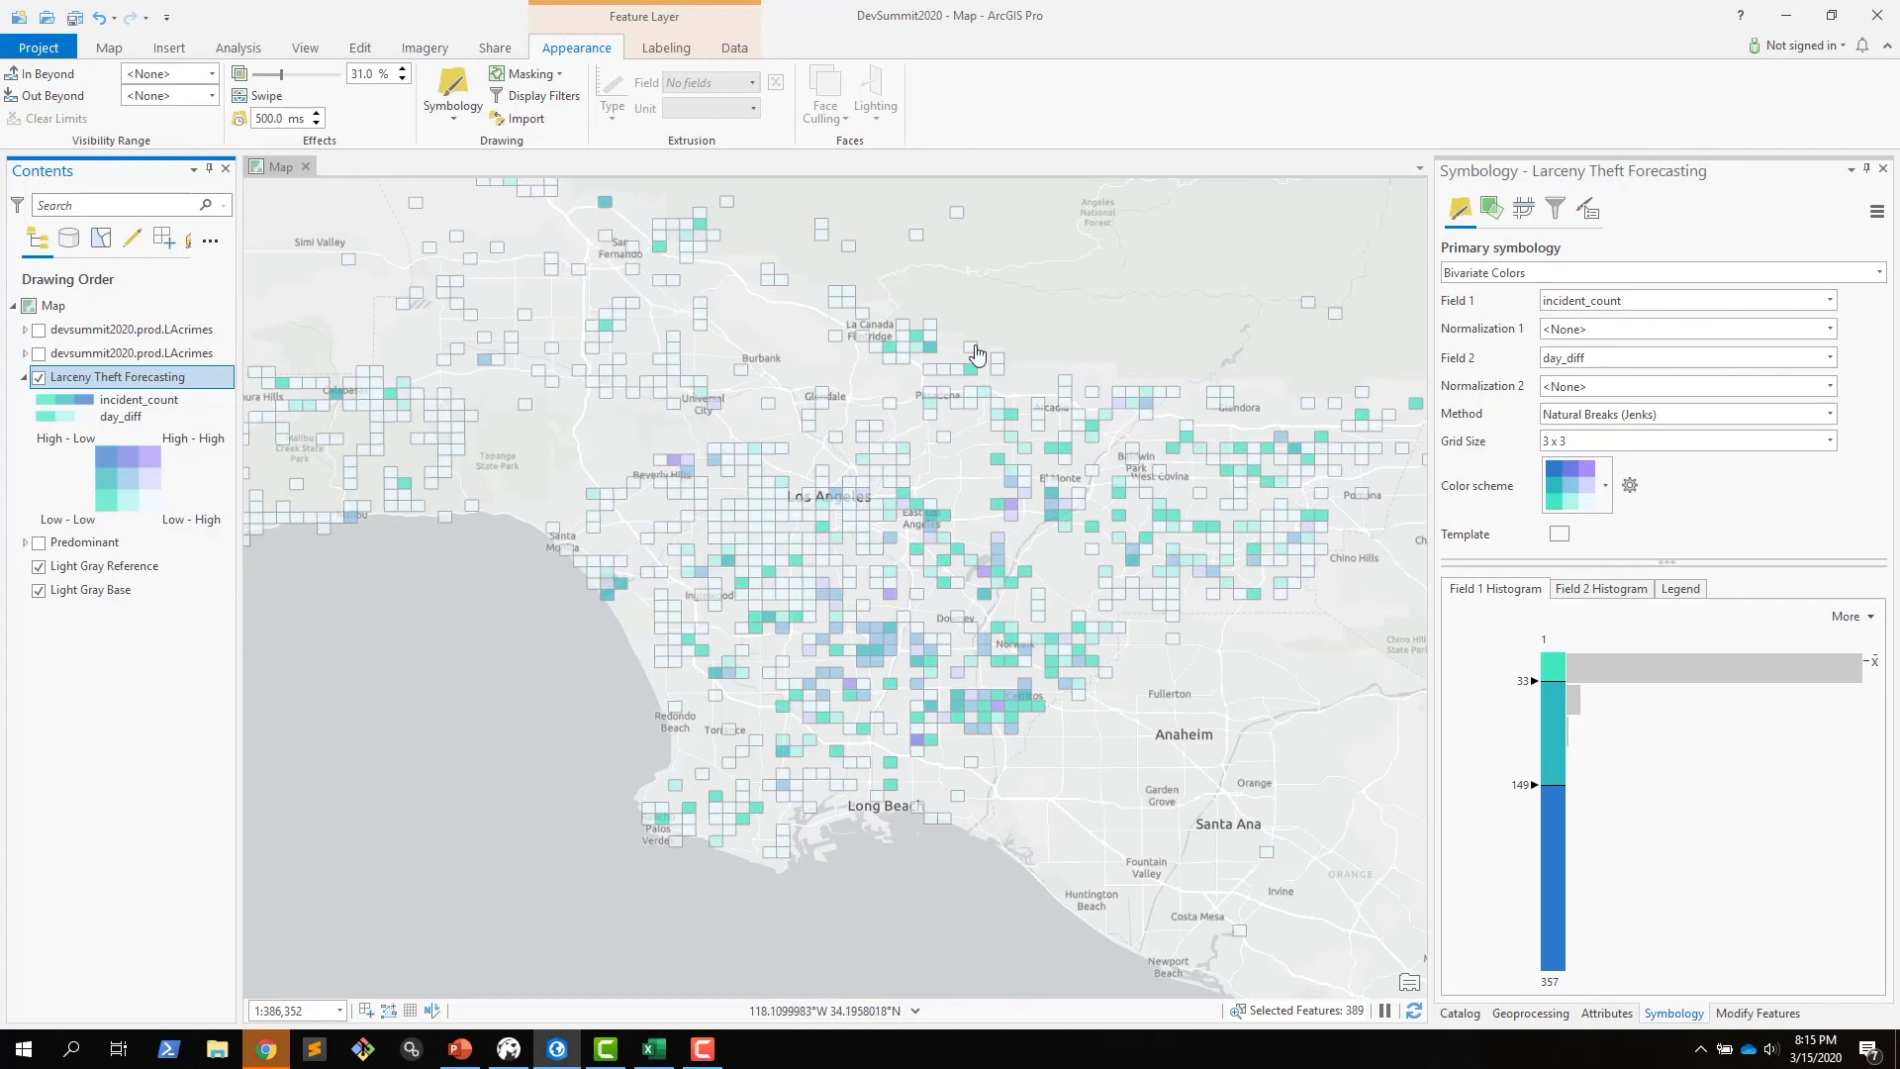